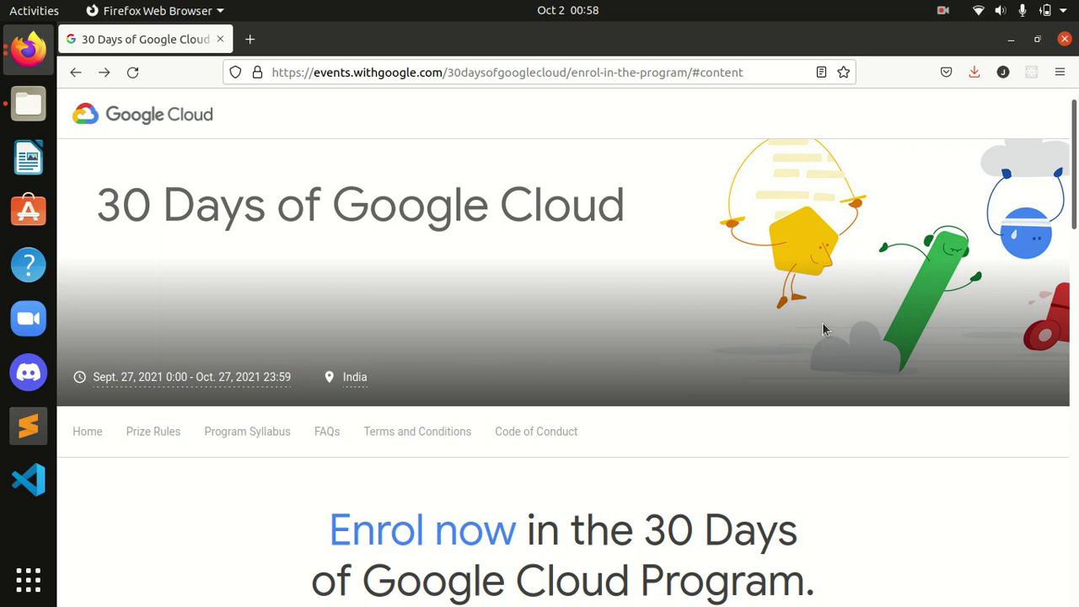
# From the 30 Days of Google Cloud program syllabus, open the Build and Secure Networks quest
pyautogui.moveTo(1072, 217); pyautogui.dragTo(1073, 253)
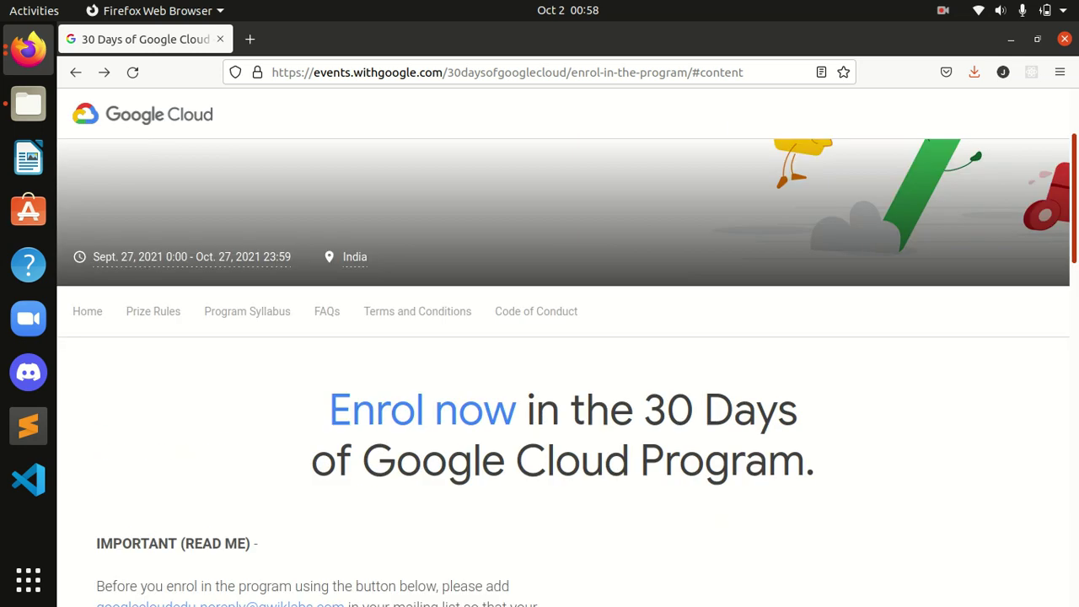
pyautogui.click(269, 323)
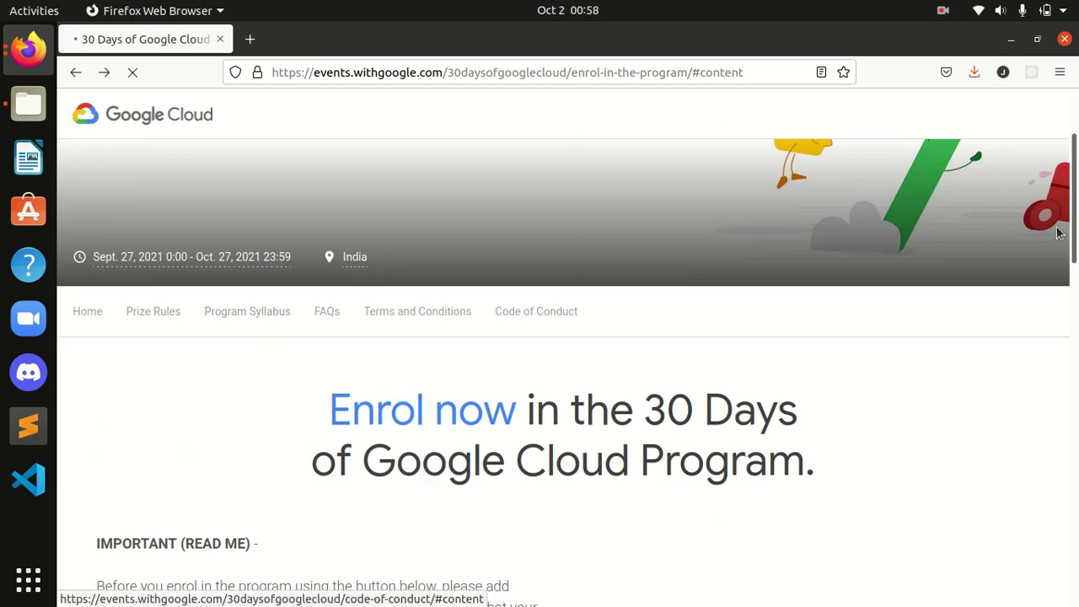
pyautogui.scroll(-4, 1049, 419)
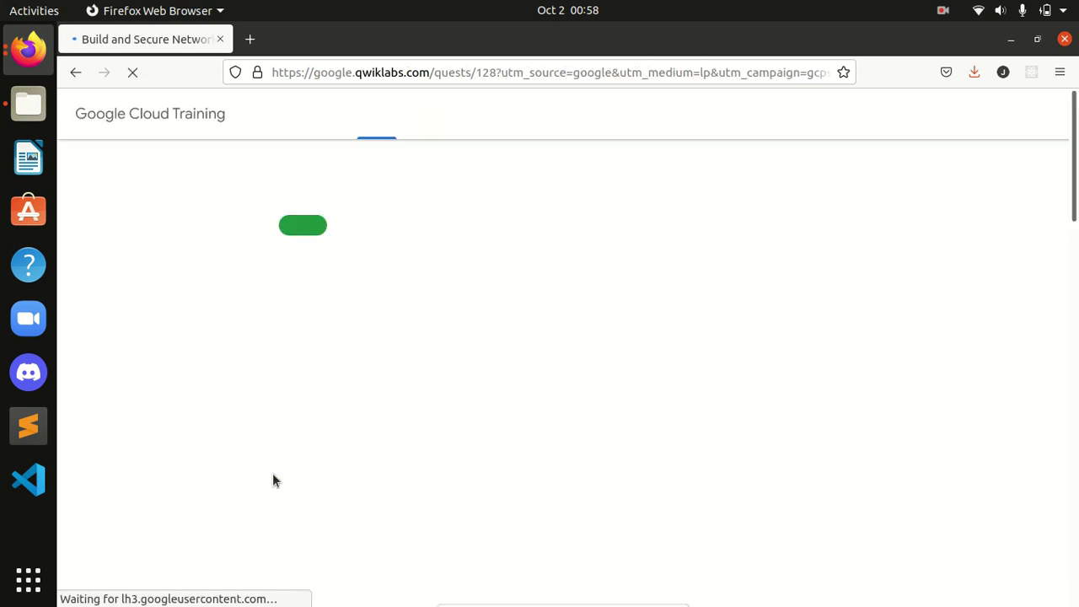
# Find the HTTP Load Balancer with Cloud Armor lab in the quest's lab list and open it
pyautogui.scroll(-10, 1037, 355)
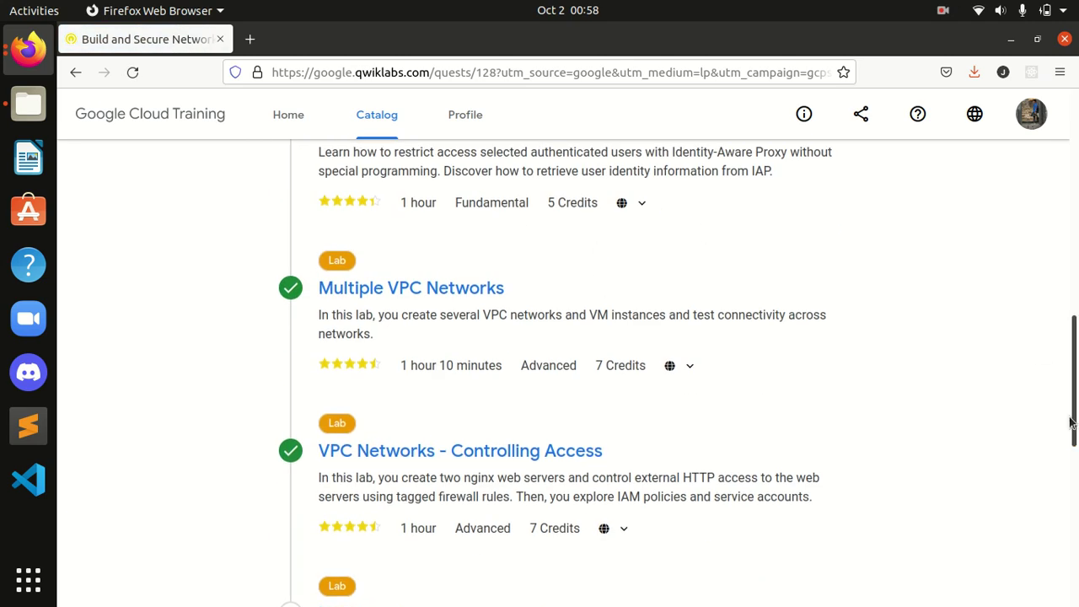
pyautogui.scroll(-5, 1053, 494)
pyautogui.scroll(1, 1052, 475)
pyautogui.scroll(1, 1052, 475)
pyautogui.scroll(-1, 1062, 447)
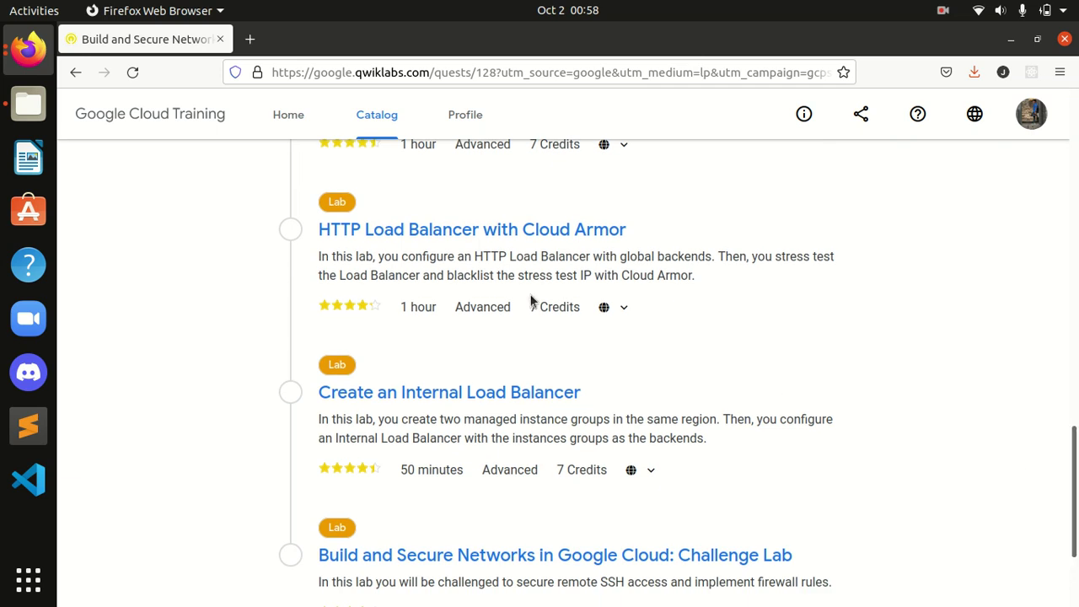
pyautogui.click(413, 229)
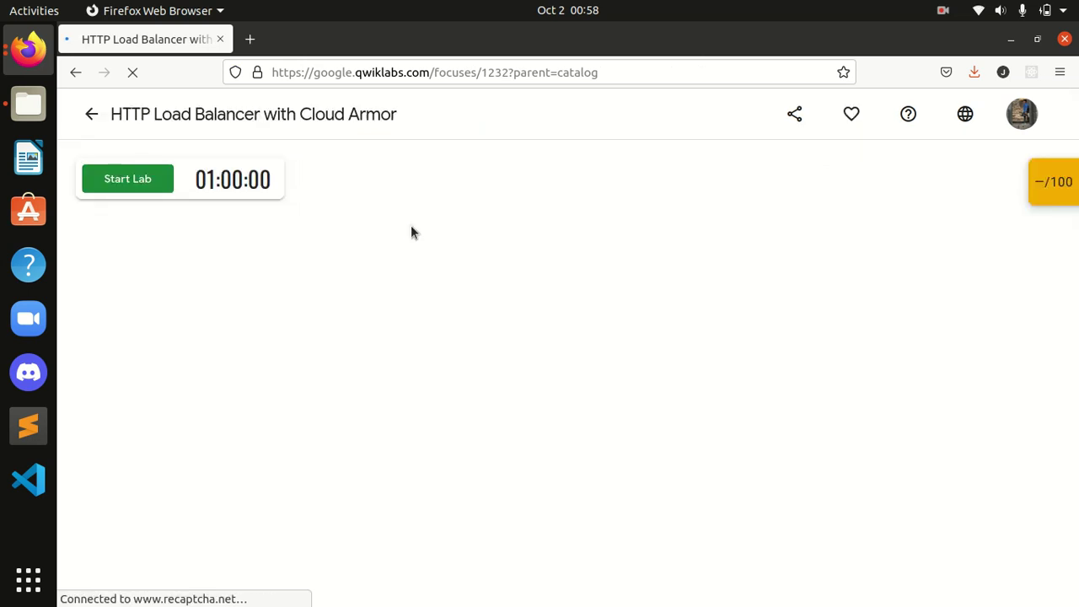
# Start the lab by charging it to the subscription, and open the Google Console sign-in page
pyautogui.click(143, 184)
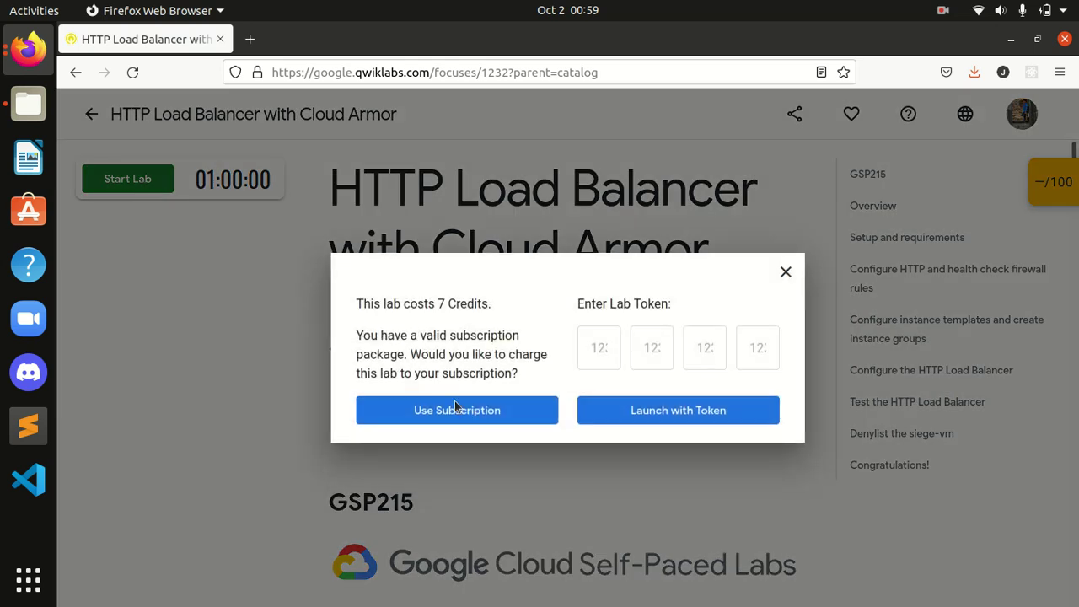
pyautogui.click(444, 411)
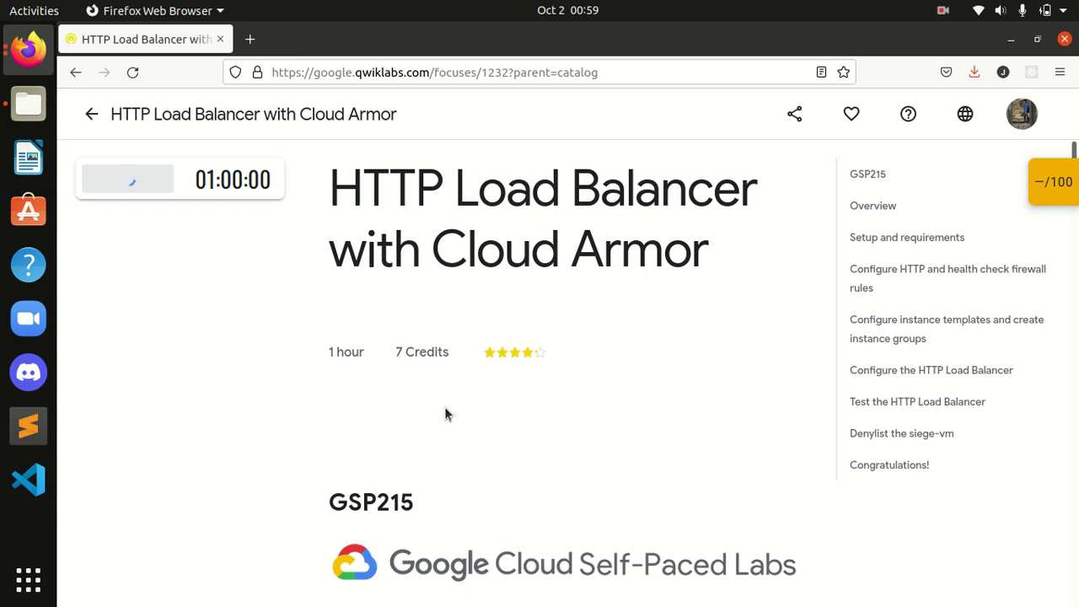
pyautogui.click(234, 302)
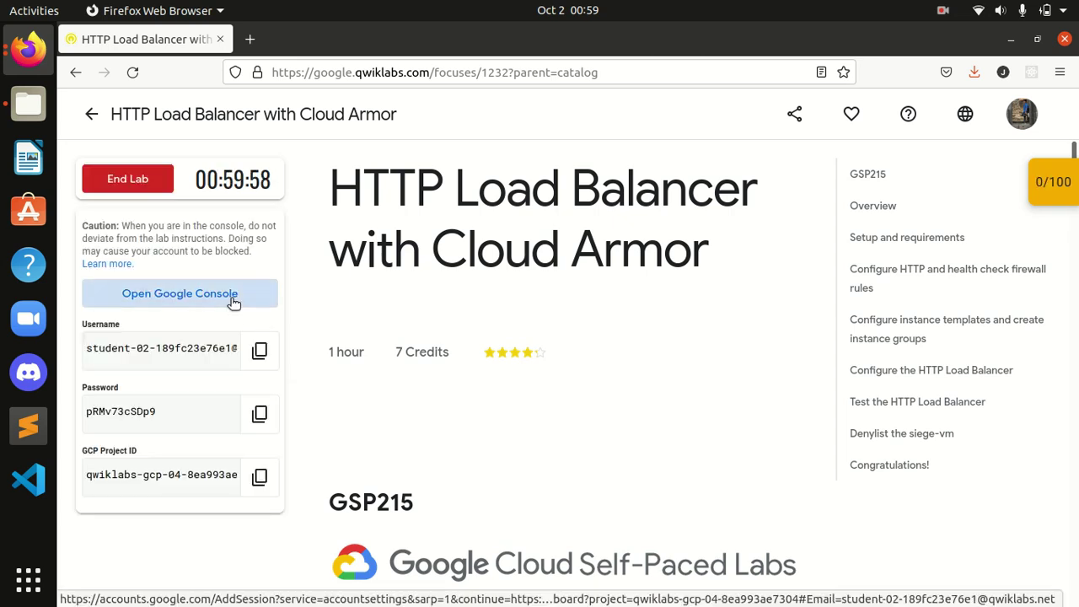
# Copy the lab username and submit it on the Google sign-in page as another account
pyautogui.click(159, 40)
pyautogui.click(256, 351)
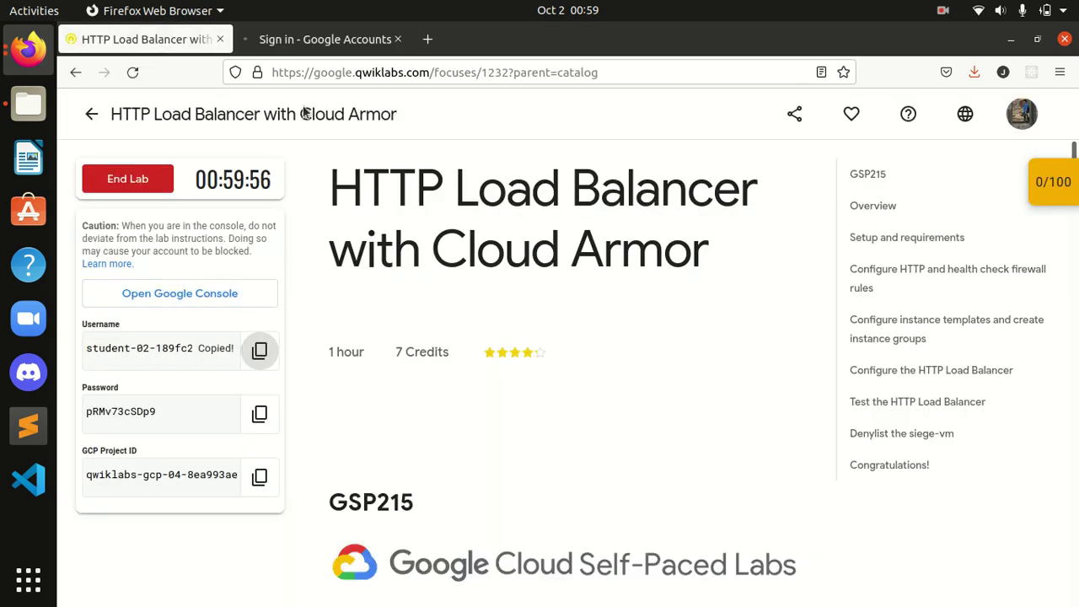
pyautogui.click(324, 39)
pyautogui.scroll(-5, 581, 506)
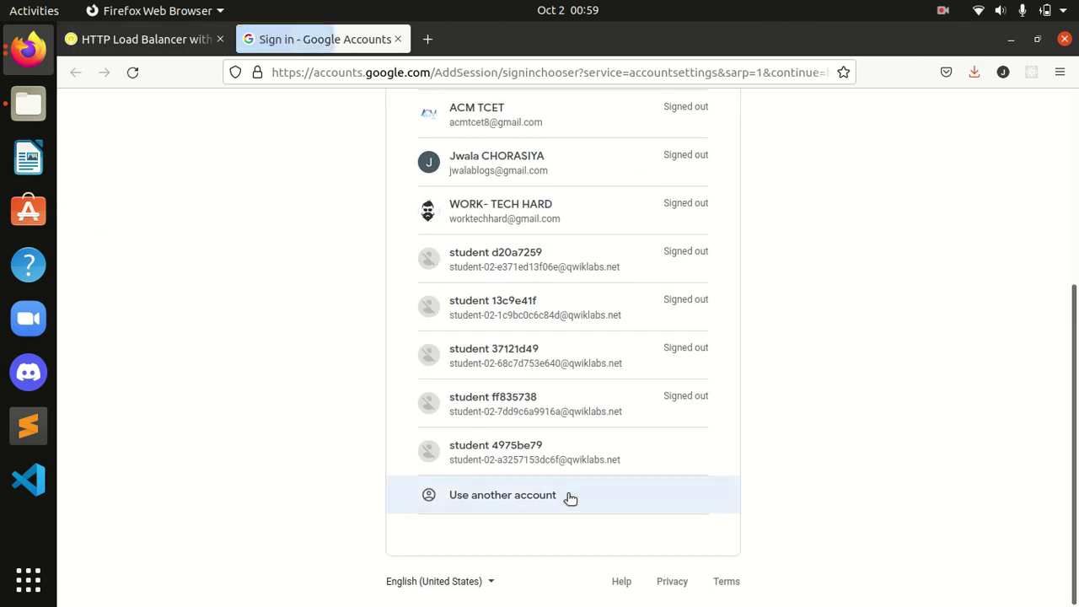
pyautogui.click(560, 496)
pyautogui.click(494, 297)
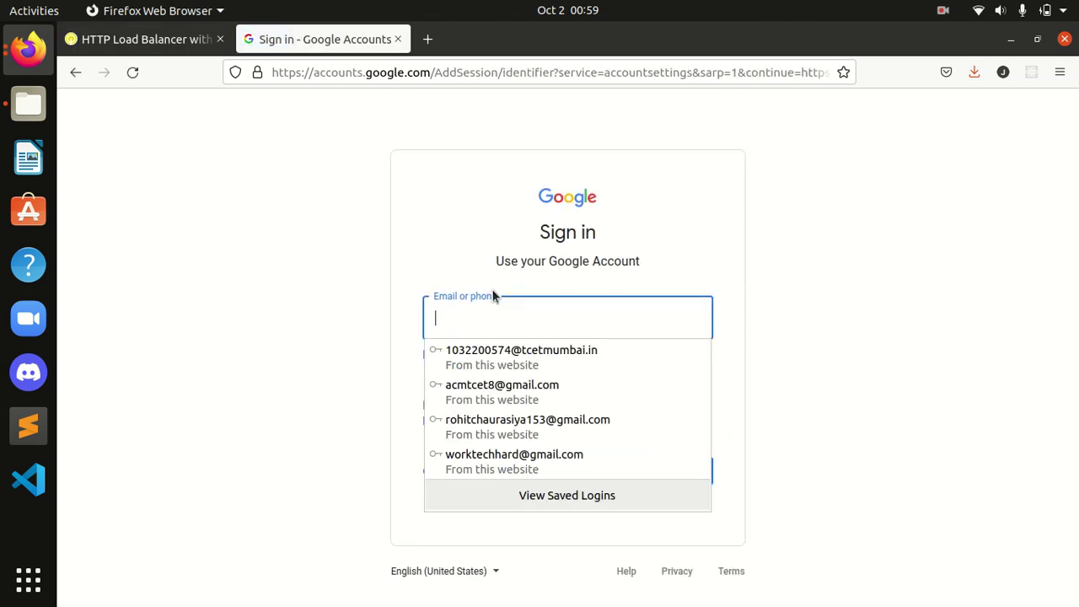
pyautogui.hotkey('ctrl', 'v')
pyautogui.press('Return')
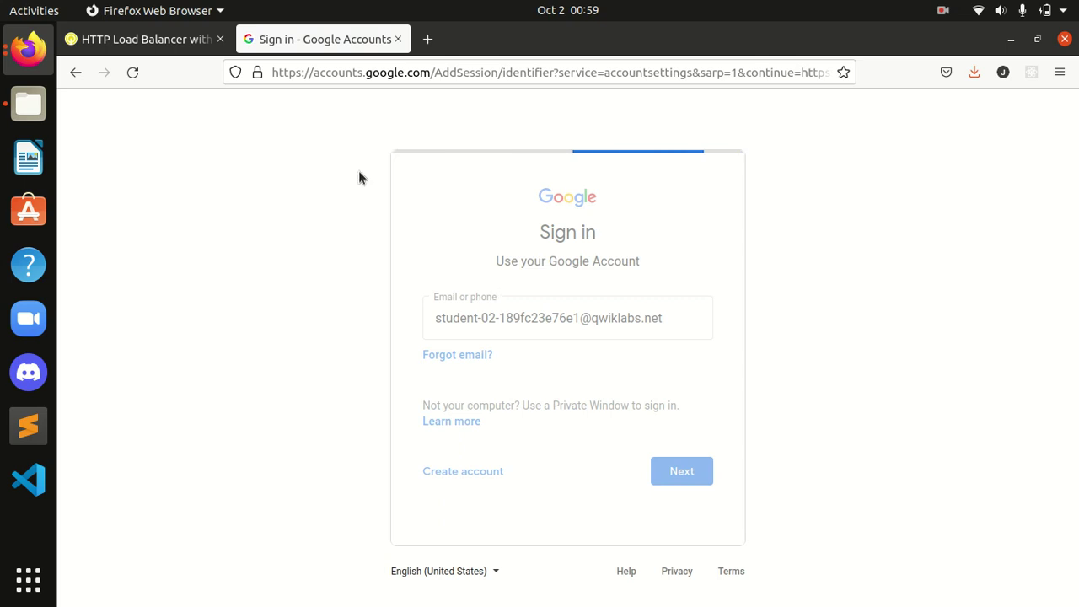
# Sign in with the copied lab password without saving the login, and accept the new account's terms
pyautogui.click(169, 39)
pyautogui.click(259, 413)
pyautogui.click(312, 39)
pyautogui.hotkey('ctrl', 'v')
pyautogui.press('Return')
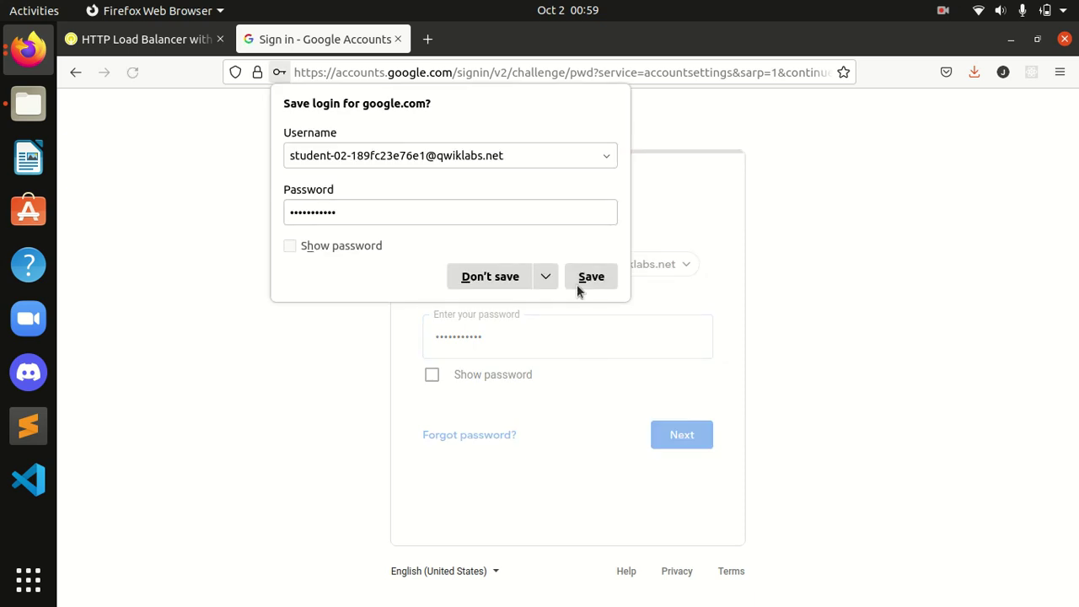
pyautogui.click(477, 278)
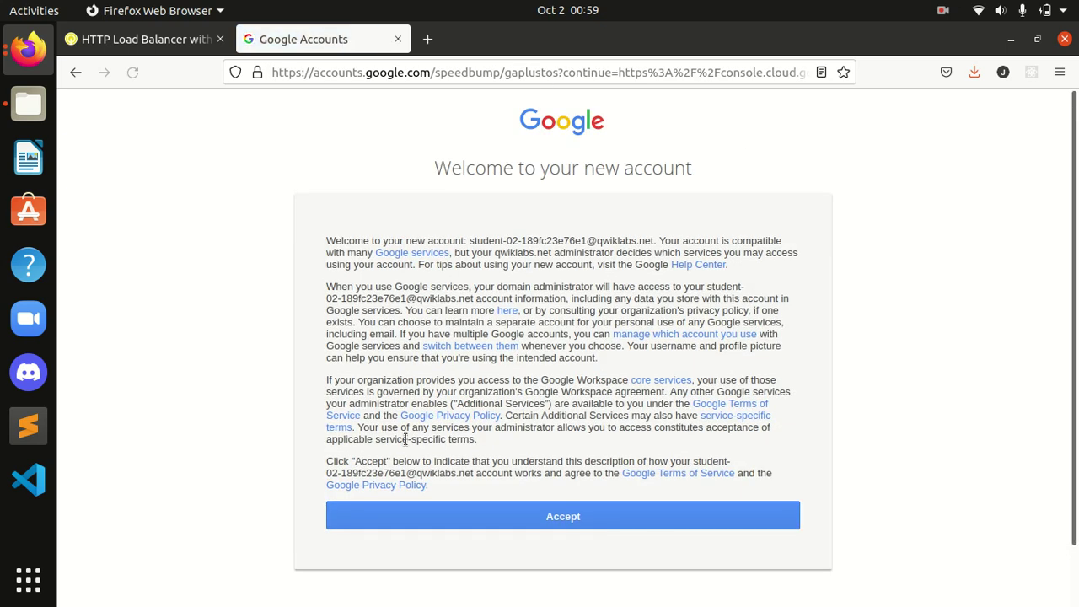
pyautogui.click(427, 522)
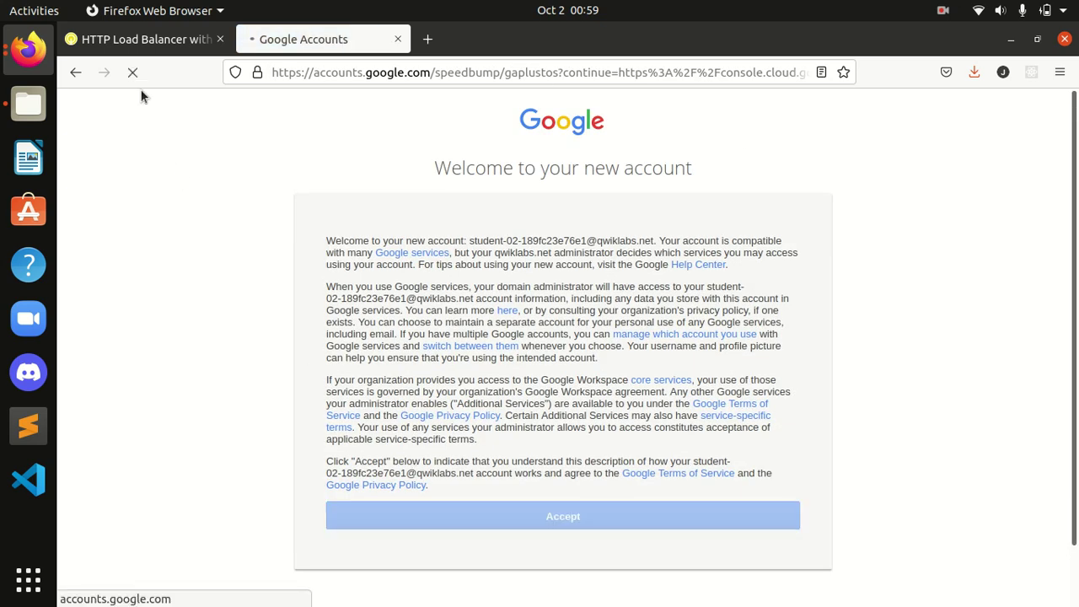
# Read the lab's Setup and requirements section through to the start of the firewall rules section
pyautogui.click(139, 39)
pyautogui.click(889, 241)
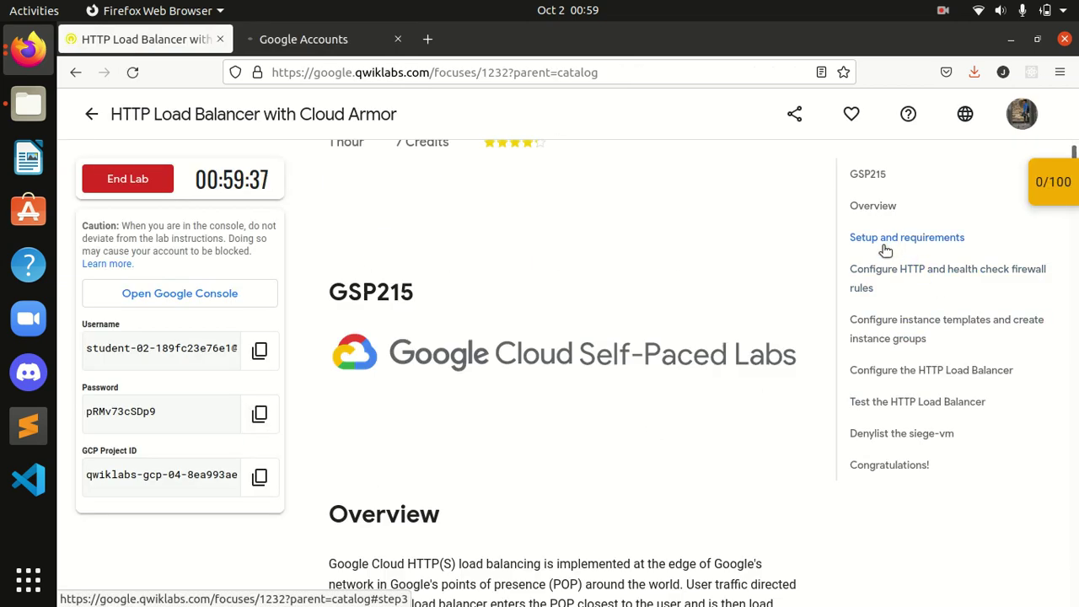
pyautogui.scroll(-10, 562, 442)
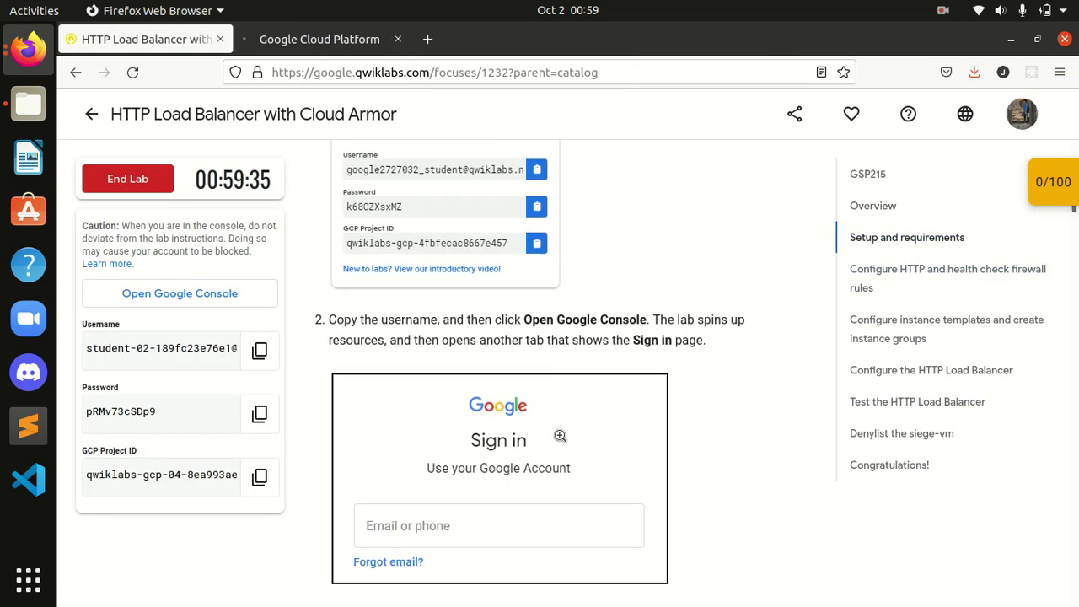
pyautogui.scroll(-10, 559, 435)
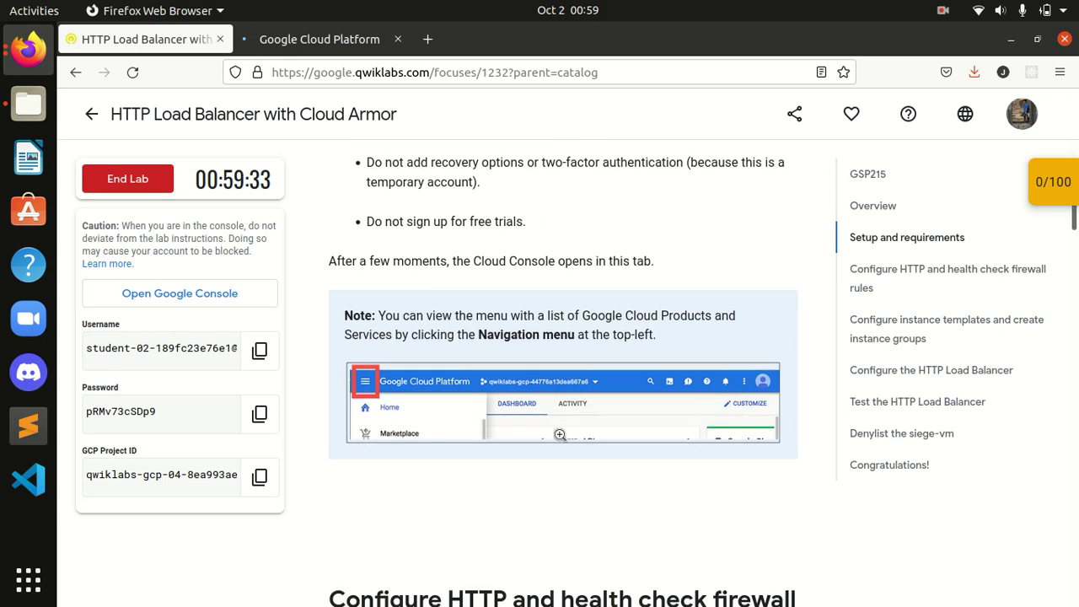
pyautogui.scroll(6, 560, 435)
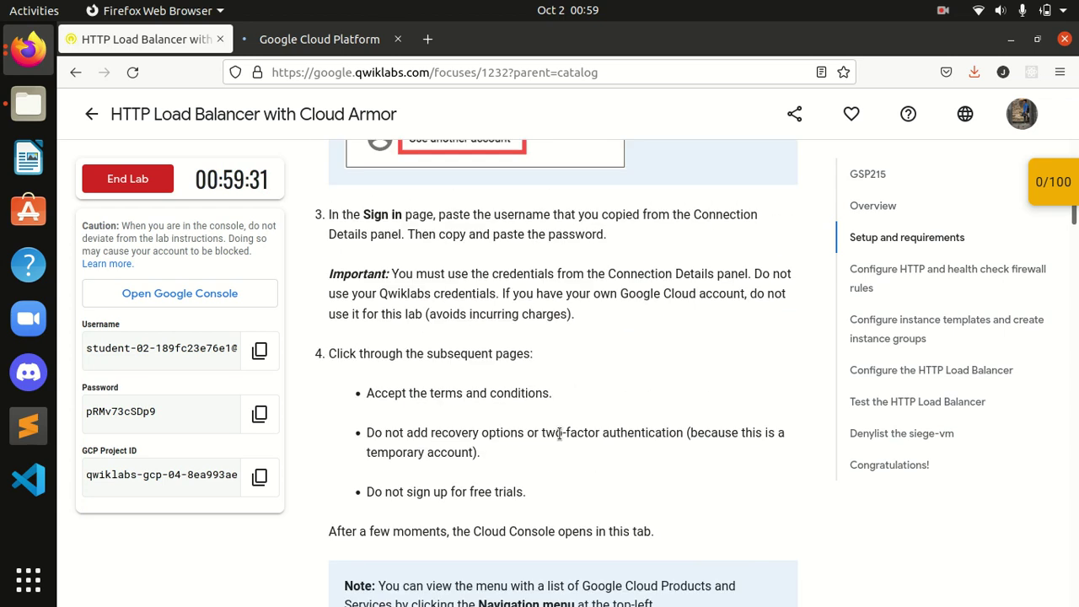
pyautogui.scroll(-5, 559, 434)
pyautogui.scroll(-3, 558, 432)
pyautogui.scroll(1, 559, 433)
pyautogui.scroll(-6, 559, 433)
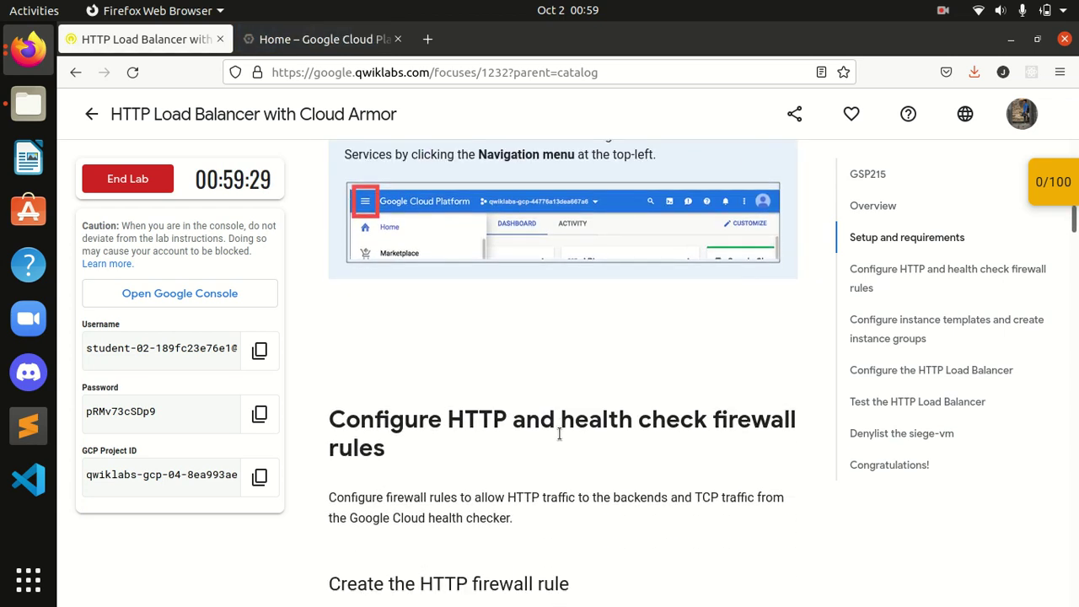
# Read the lab instructions for creating the HTTP firewall rule, including the navigation path and the rule's property table
pyautogui.tripleClick(409, 273)
pyautogui.click(408, 273)
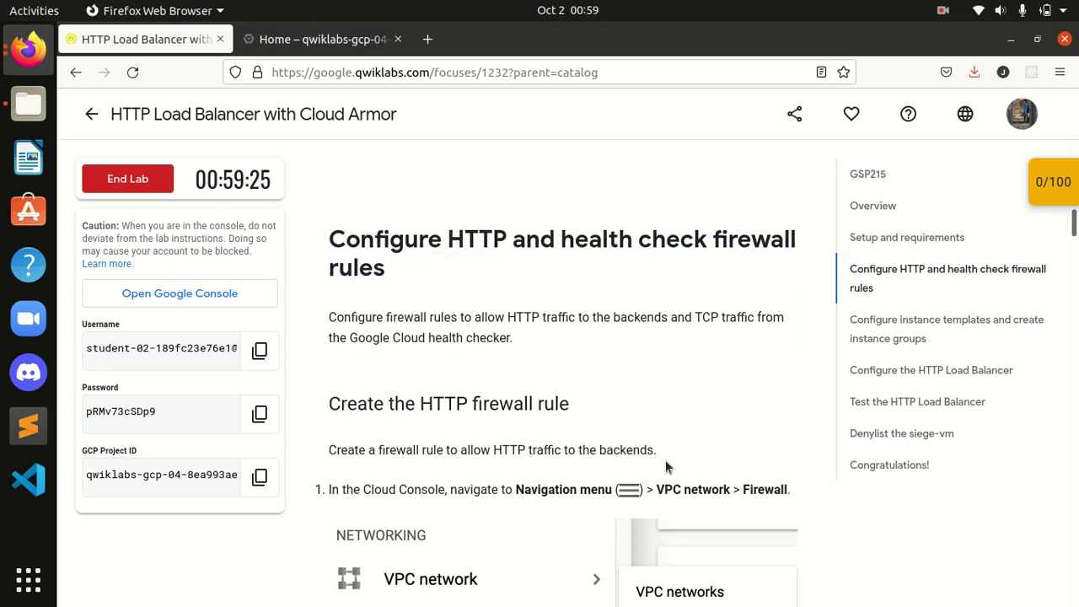
pyautogui.moveTo(517, 490); pyautogui.dragTo(789, 490)
pyautogui.click(728, 452)
pyautogui.scroll(-5, 728, 452)
pyautogui.scroll(-1, 728, 453)
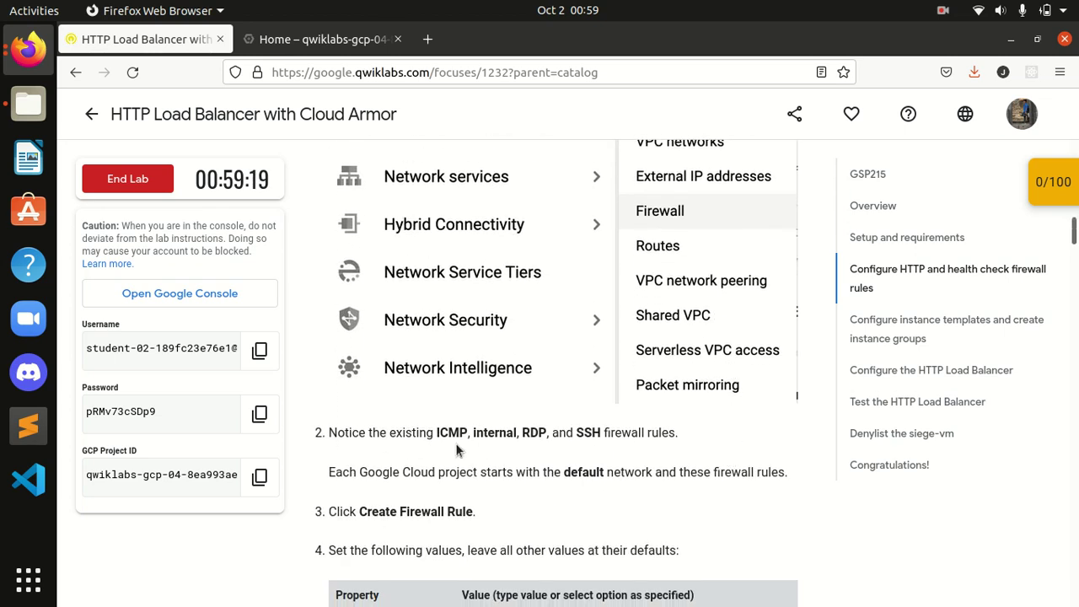
pyautogui.scroll(2, 456, 450)
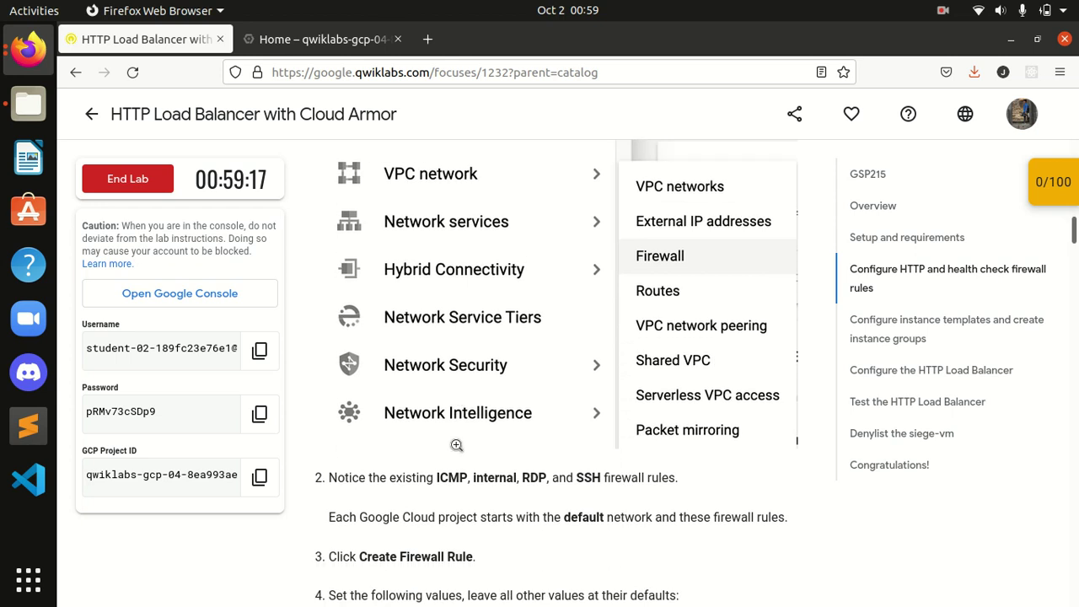
pyautogui.scroll(-2, 456, 450)
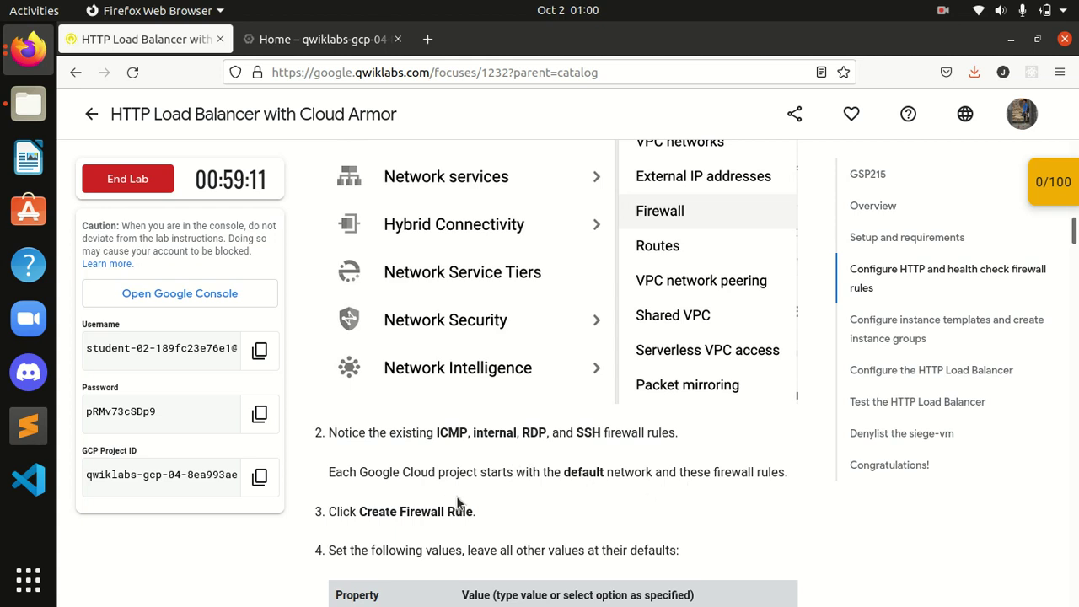
pyautogui.scroll(-2, 557, 533)
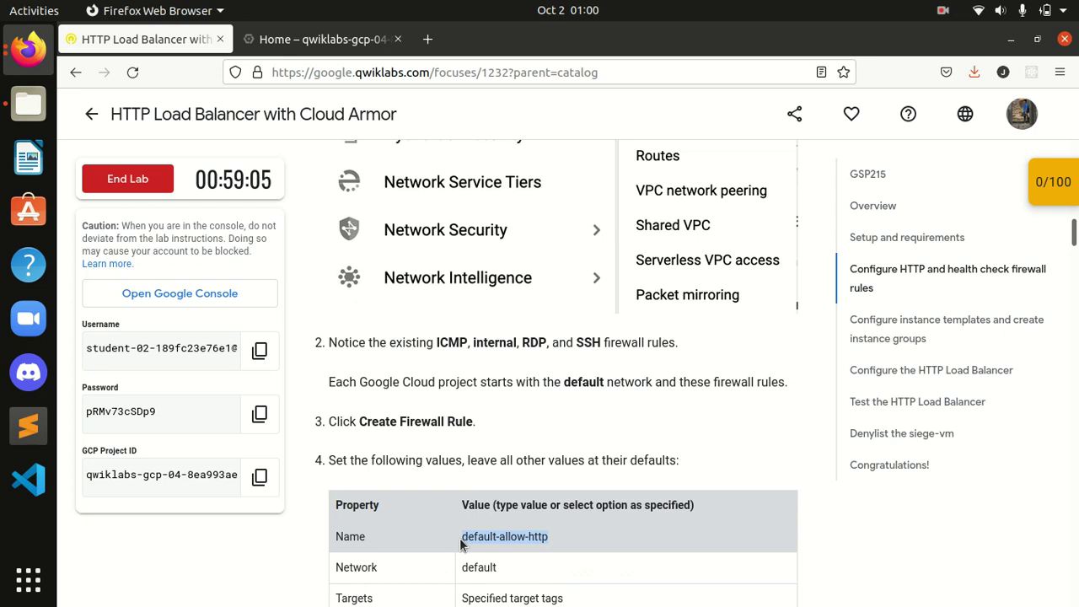
# Switch to the Google Cloud console and agree to its Terms of Service in the welcome dialog
pyautogui.click(319, 39)
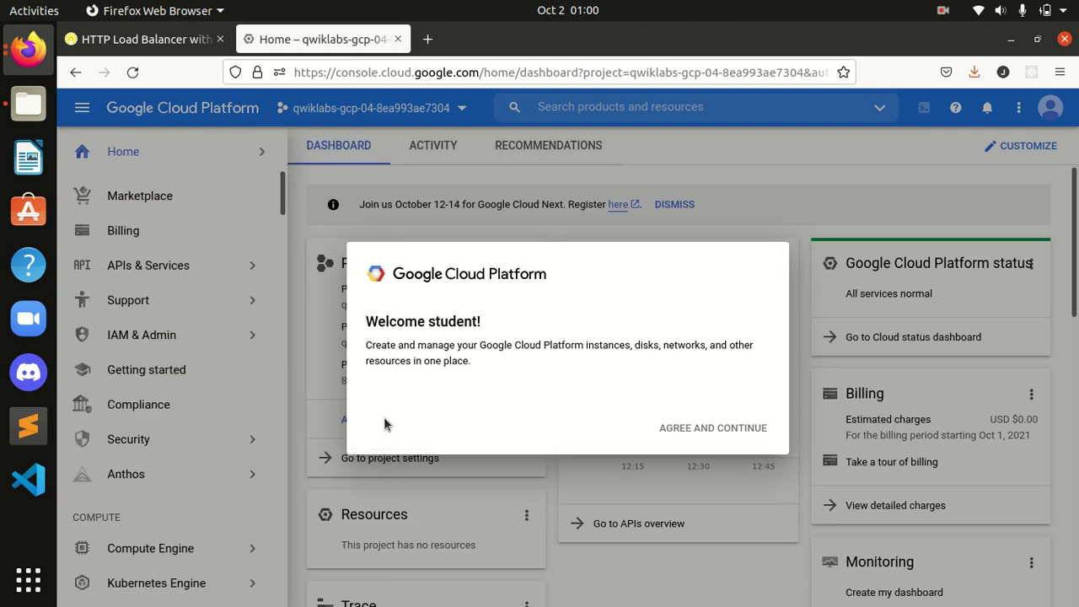
pyautogui.click(372, 417)
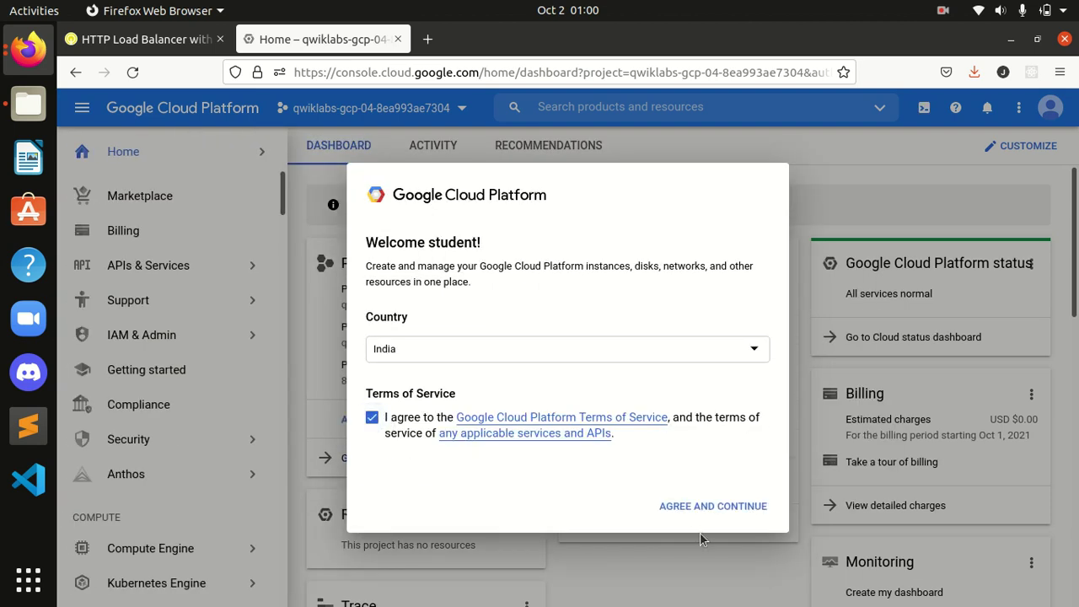
pyautogui.click(709, 510)
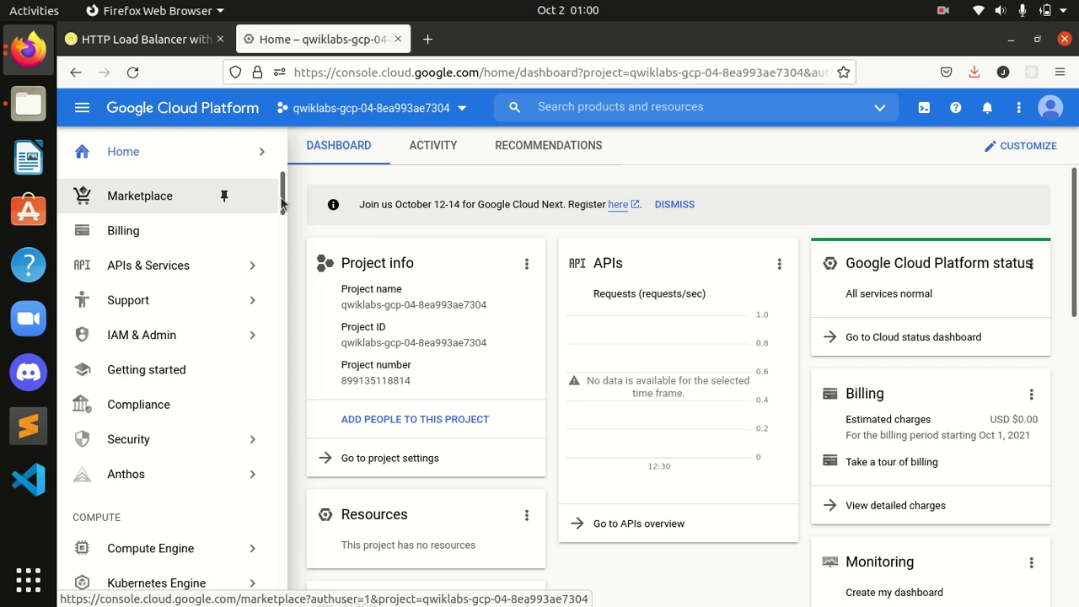
# Open the VPC network Firewall page and review the existing default firewall rules
pyautogui.moveTo(282, 202); pyautogui.dragTo(287, 337)
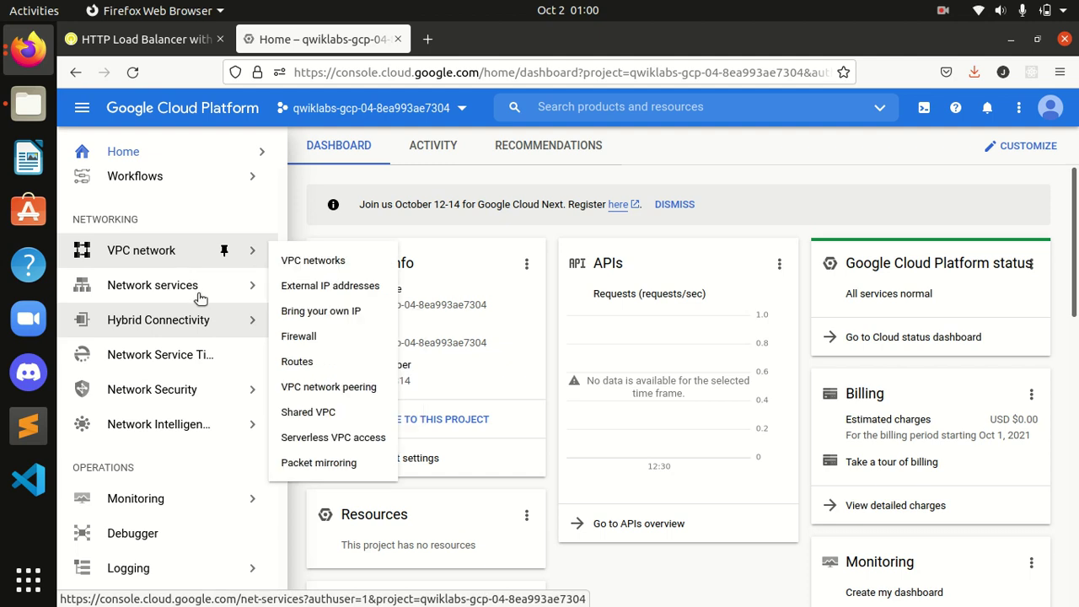
pyautogui.moveTo(220, 252)
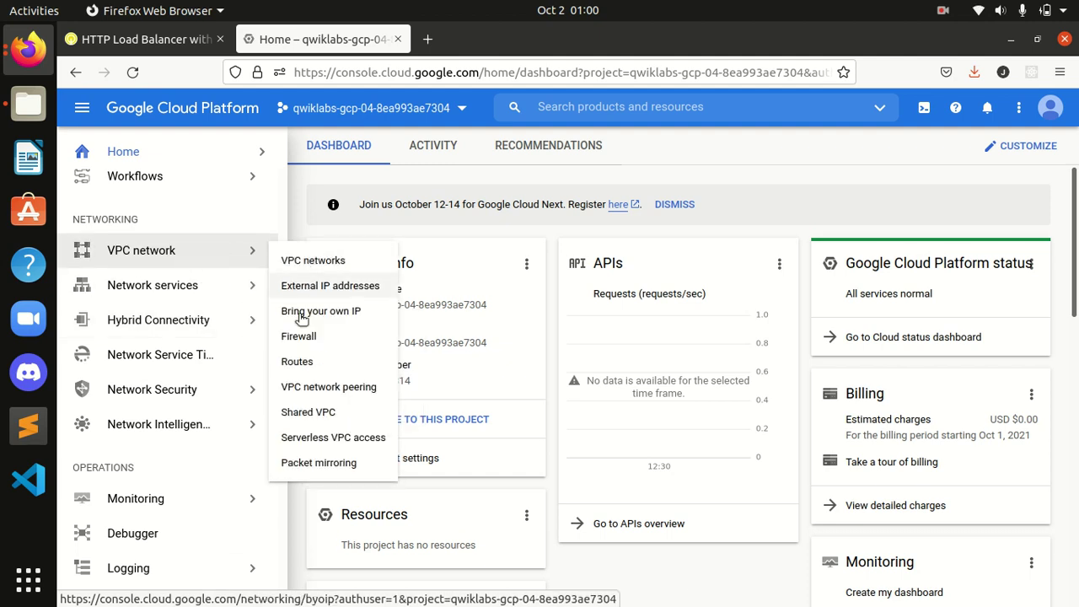
pyautogui.click(294, 344)
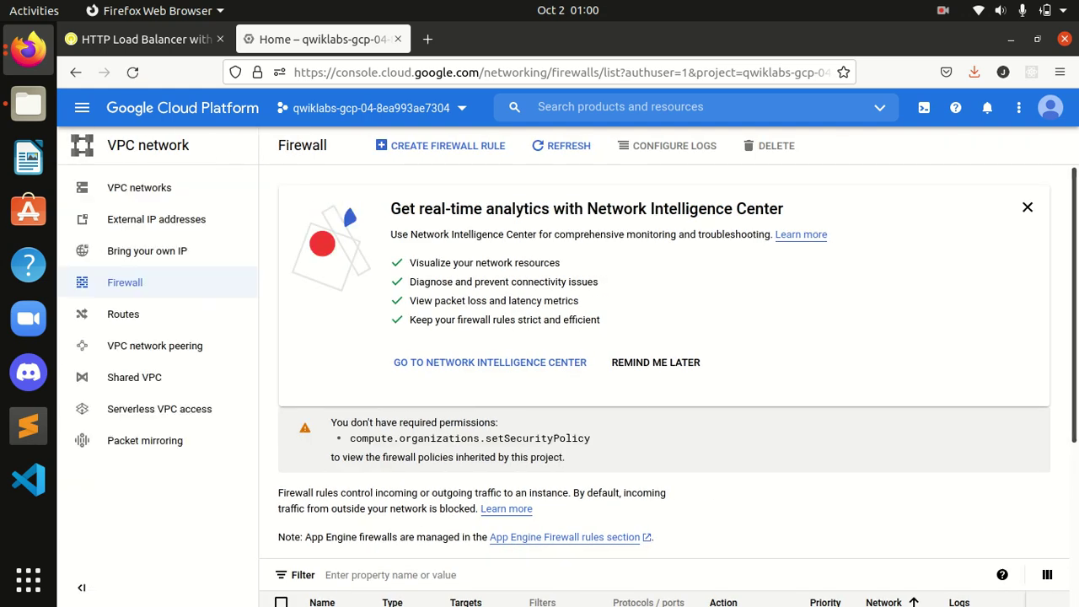
pyautogui.scroll(-3, 560, 453)
pyautogui.scroll(-1, 434, 455)
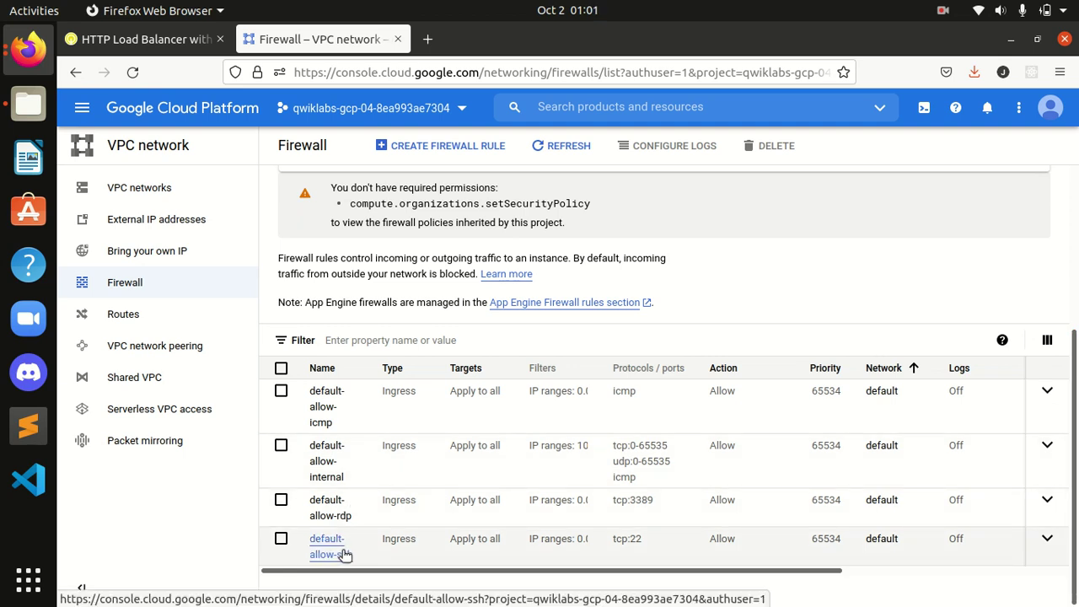
# Start creating a firewall rule and name it default-allow-http
pyautogui.scroll(3, 1011, 311)
pyautogui.click(437, 145)
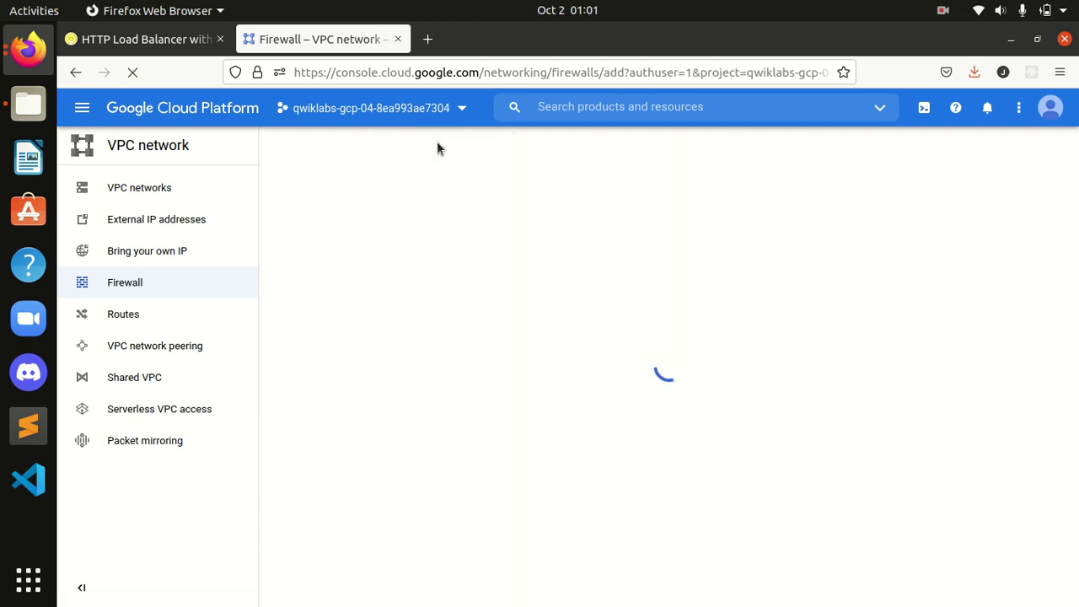
pyautogui.click(311, 254)
pyautogui.write('default-allow-http')
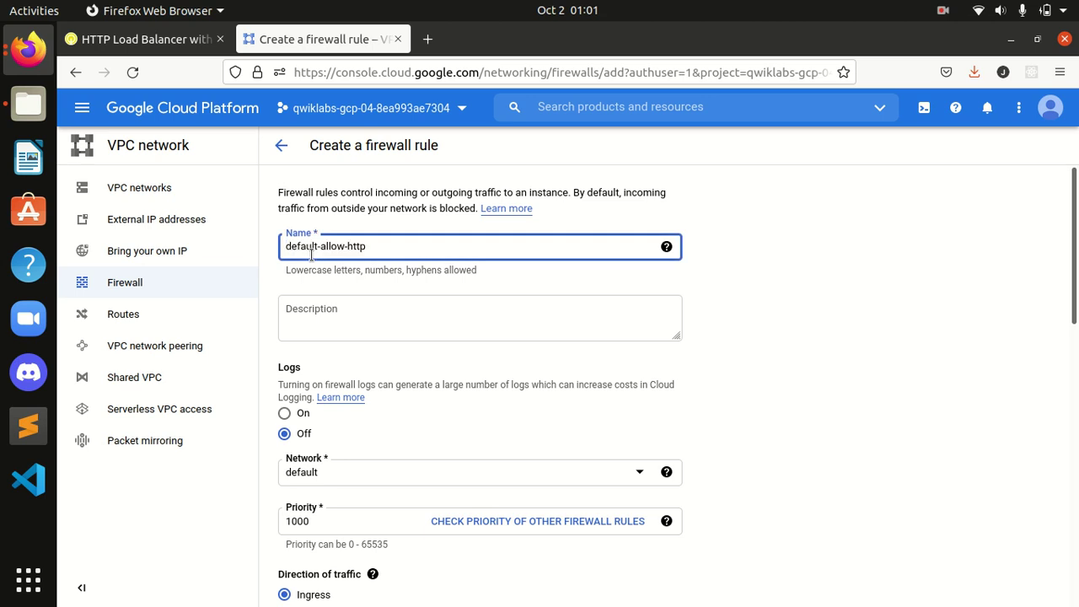
# Copy the target tag from the lab's property table and set the firewall rule's target tag to http-server
pyautogui.click(839, 266)
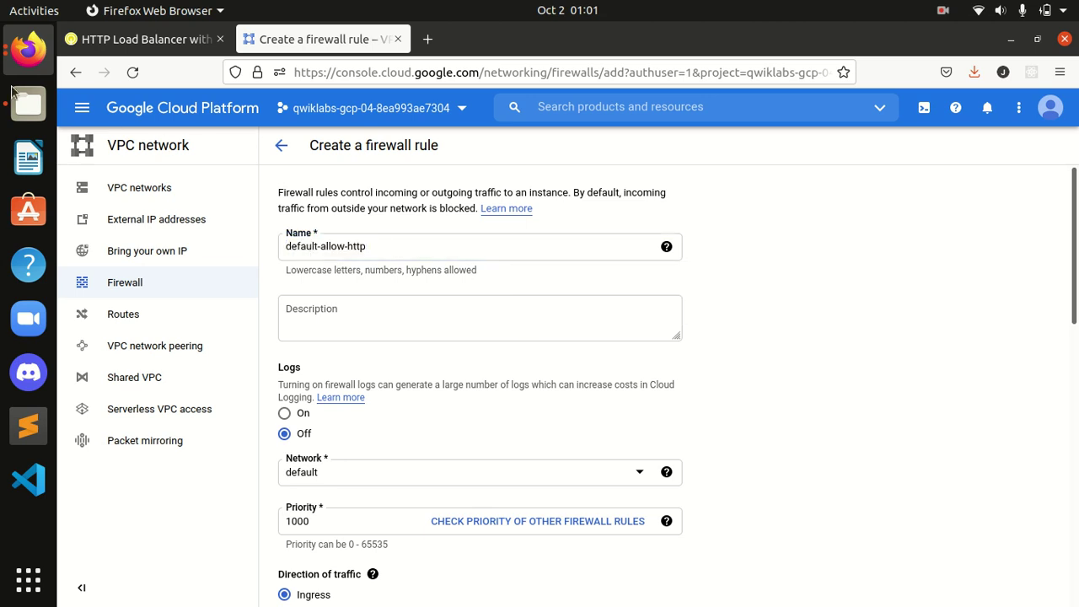
pyautogui.click(139, 38)
pyautogui.scroll(-2, 558, 430)
pyautogui.scroll(-1, 559, 430)
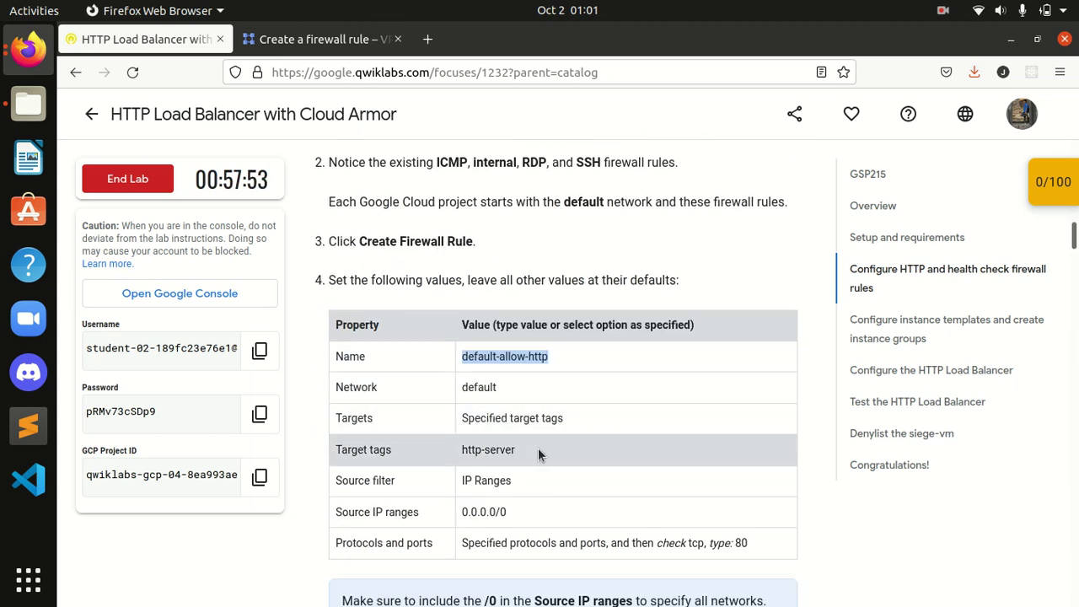
pyautogui.click(512, 453)
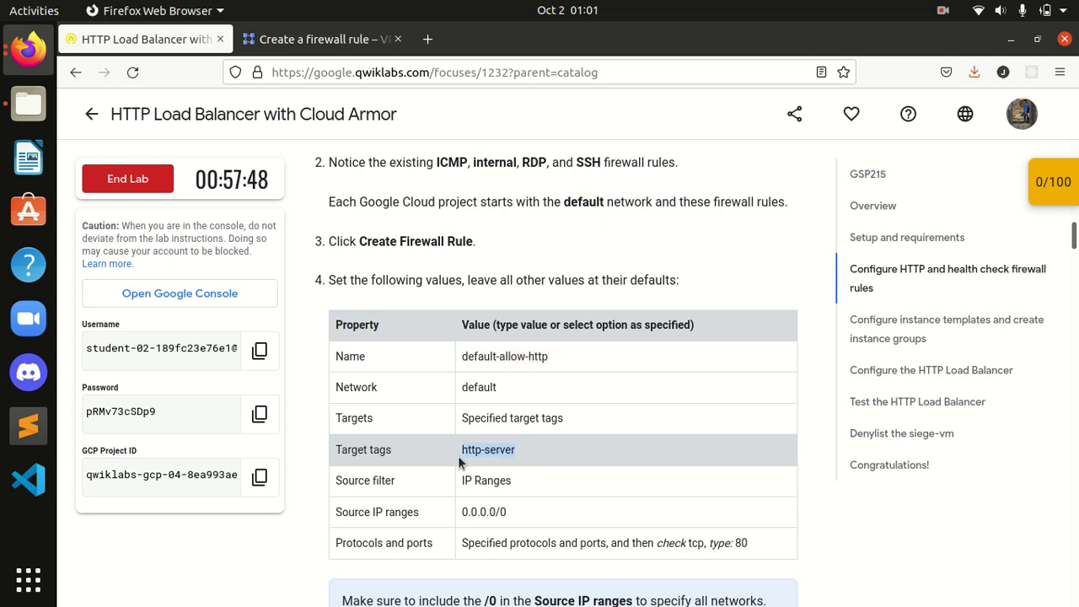
pyautogui.click(291, 39)
pyautogui.scroll(-5, 419, 410)
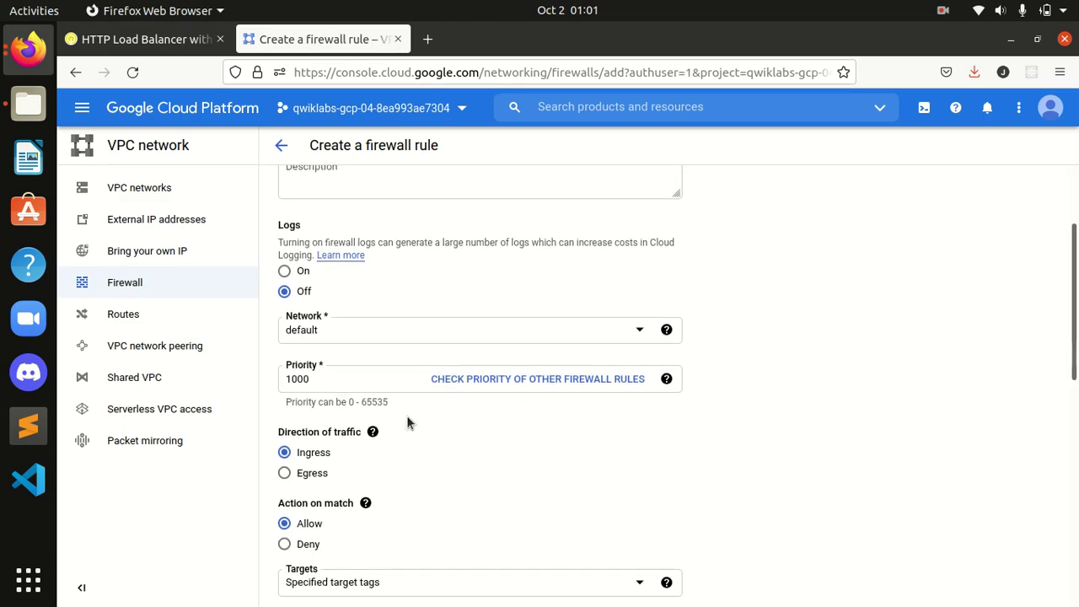
pyautogui.scroll(-2, 407, 422)
pyautogui.click(333, 482)
pyautogui.write('http-server')
pyautogui.press('Return')
# Copy the source range from the lab instructions and set the rule's source IP range to 0.0.0.0/0
pyautogui.click(139, 39)
pyautogui.moveTo(523, 510); pyautogui.dragTo(456, 513)
pyautogui.hotkey('ctrl', 'c')
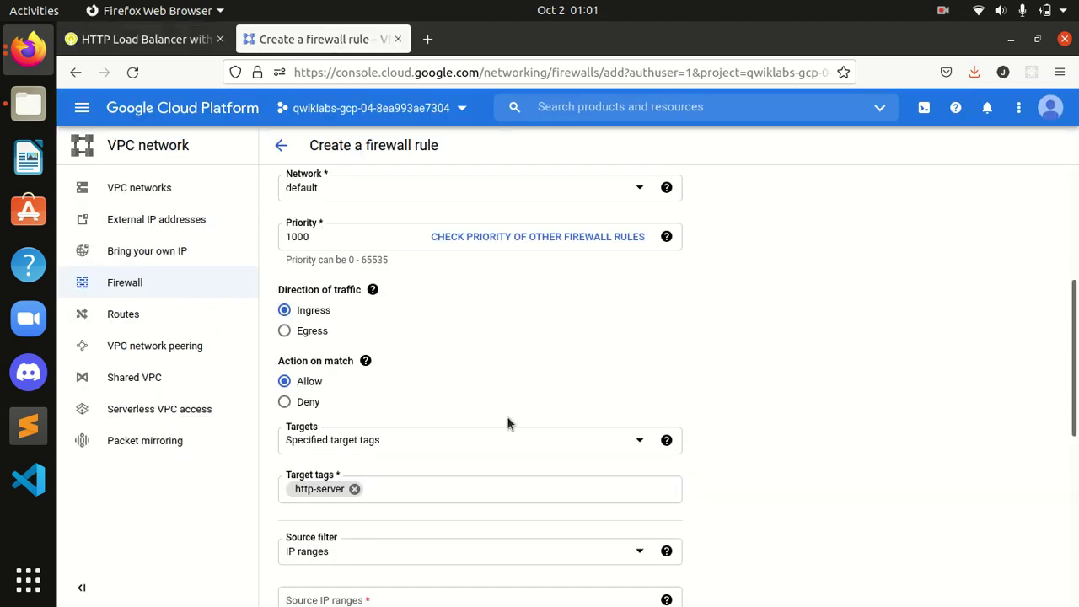
pyautogui.click(320, 39)
pyautogui.scroll(-1, 504, 421)
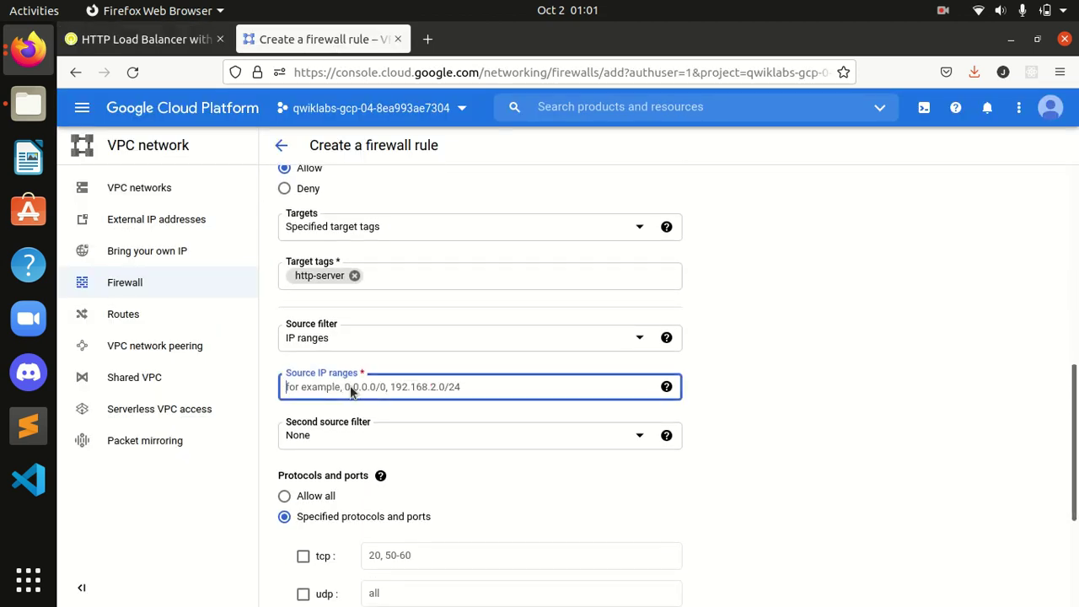
pyautogui.hotkey('ctrl', 'v')
pyautogui.click(810, 349)
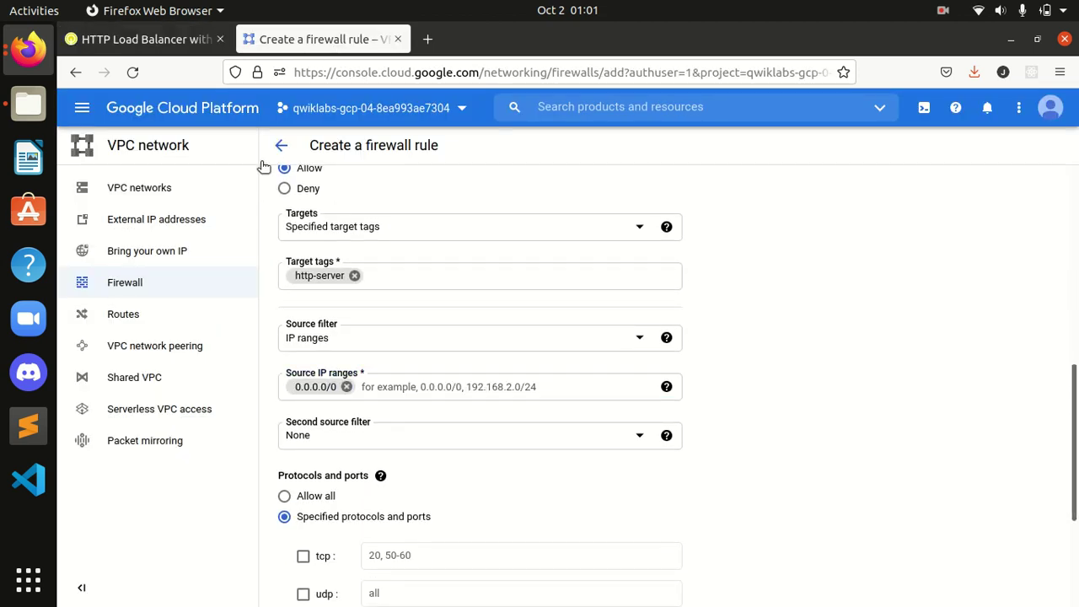
# Check the lab's protocol requirements and allow tcp on port 80 under the rule's specified protocols and ports
pyautogui.scroll(-2, 272, 163)
pyautogui.click(160, 42)
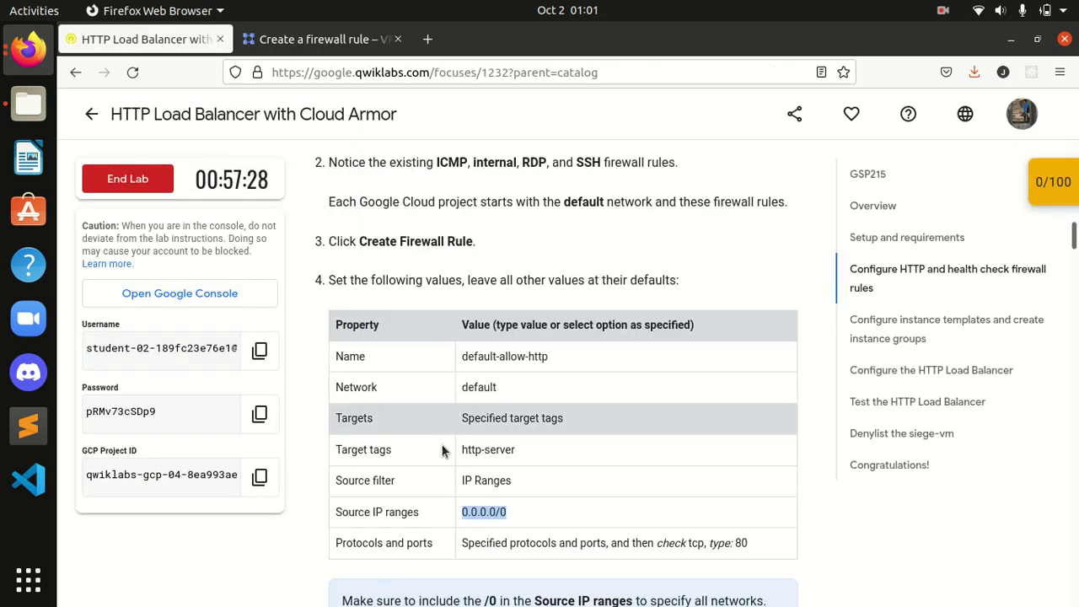
pyautogui.scroll(-2, 438, 438)
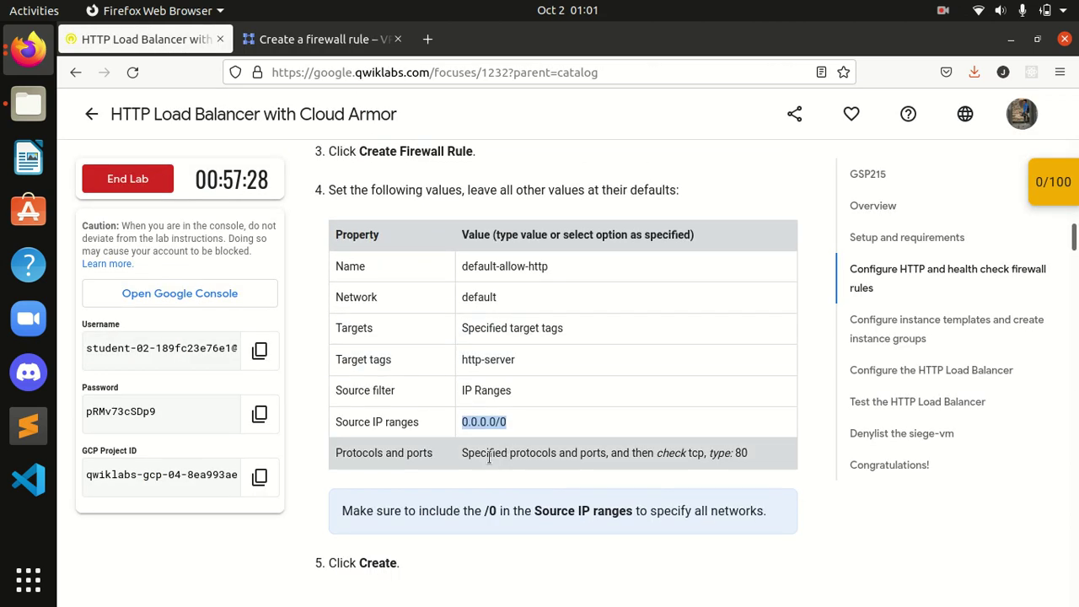
pyautogui.click(320, 39)
pyautogui.click(143, 38)
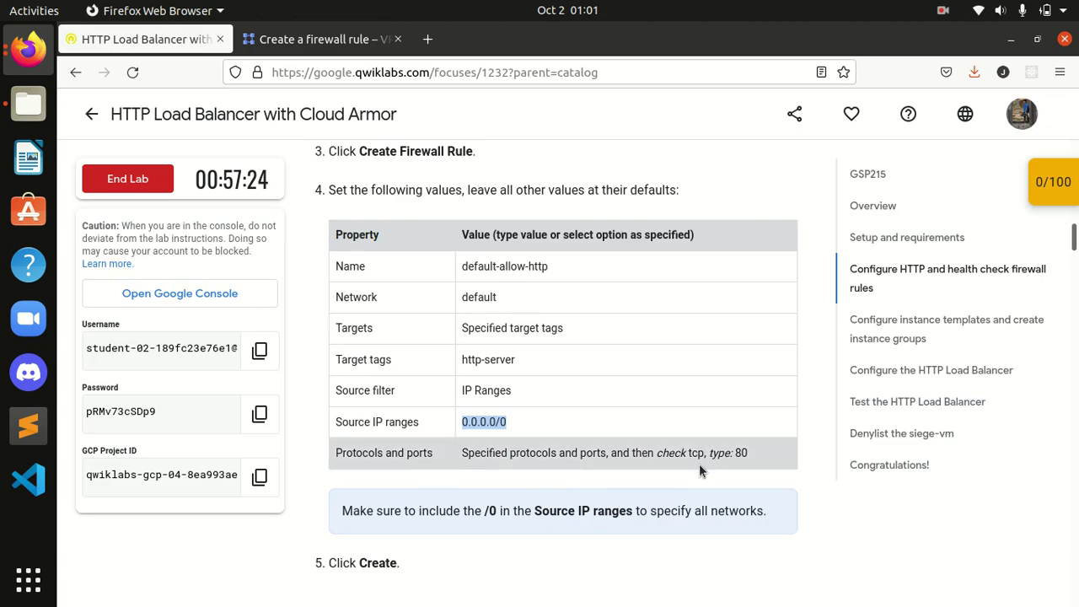
pyautogui.click(316, 39)
pyautogui.click(323, 486)
pyautogui.click(438, 484)
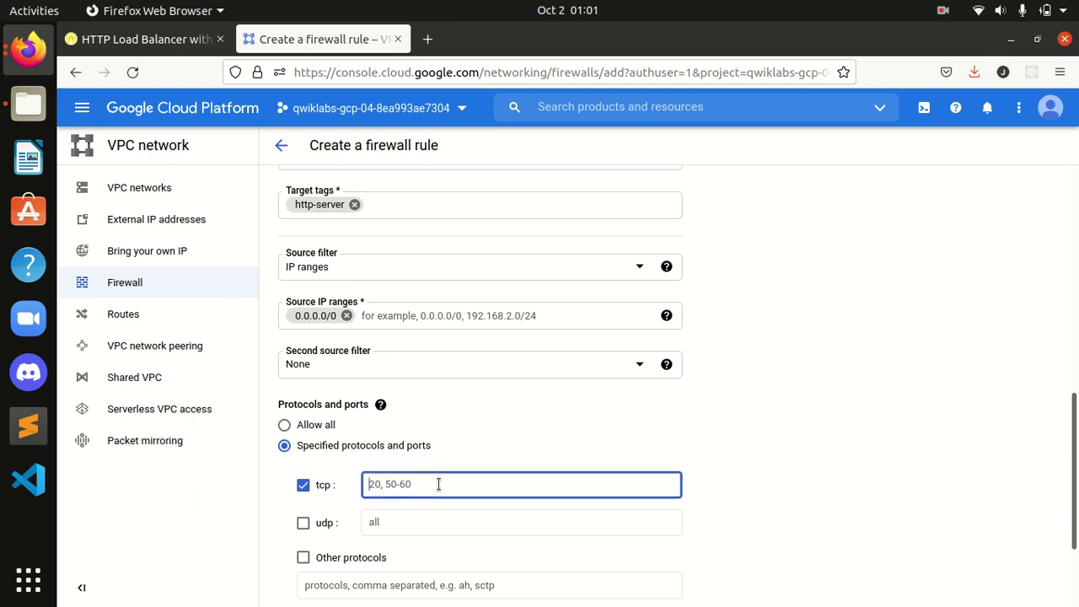
pyautogui.click(143, 38)
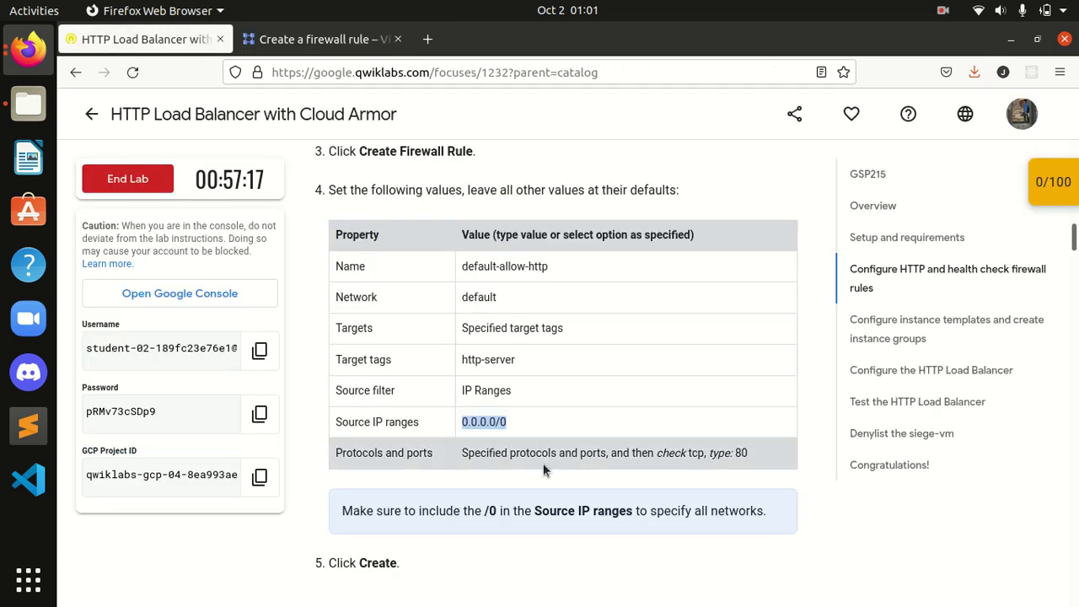
pyautogui.scroll(-2, 542, 462)
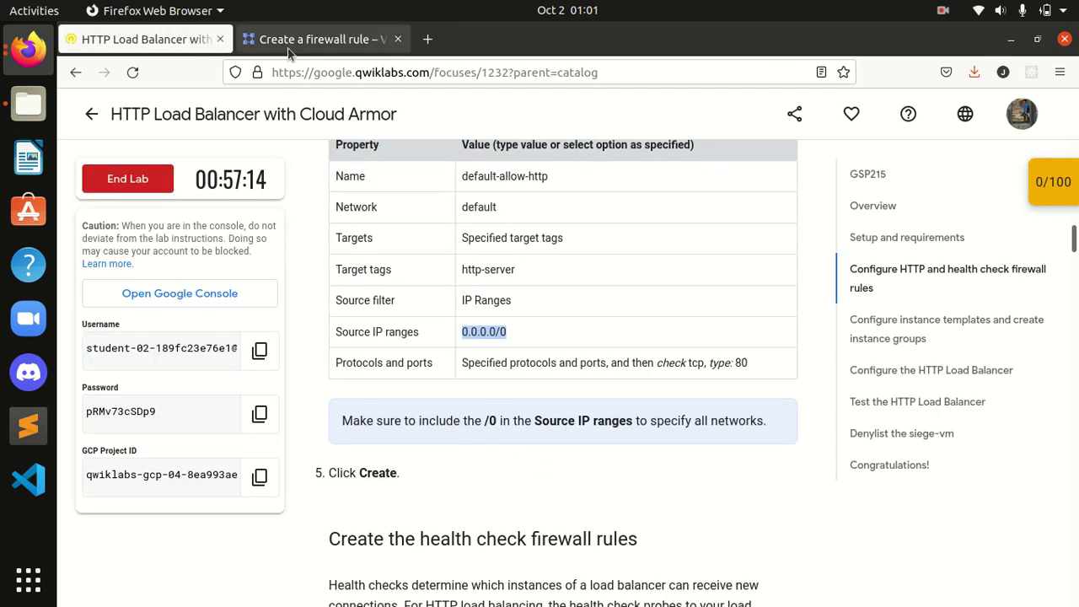
pyautogui.click(316, 39)
# Try to create the default-allow-http firewall rule and dismiss the resulting notification
pyautogui.scroll(-3, 859, 500)
pyautogui.click(310, 516)
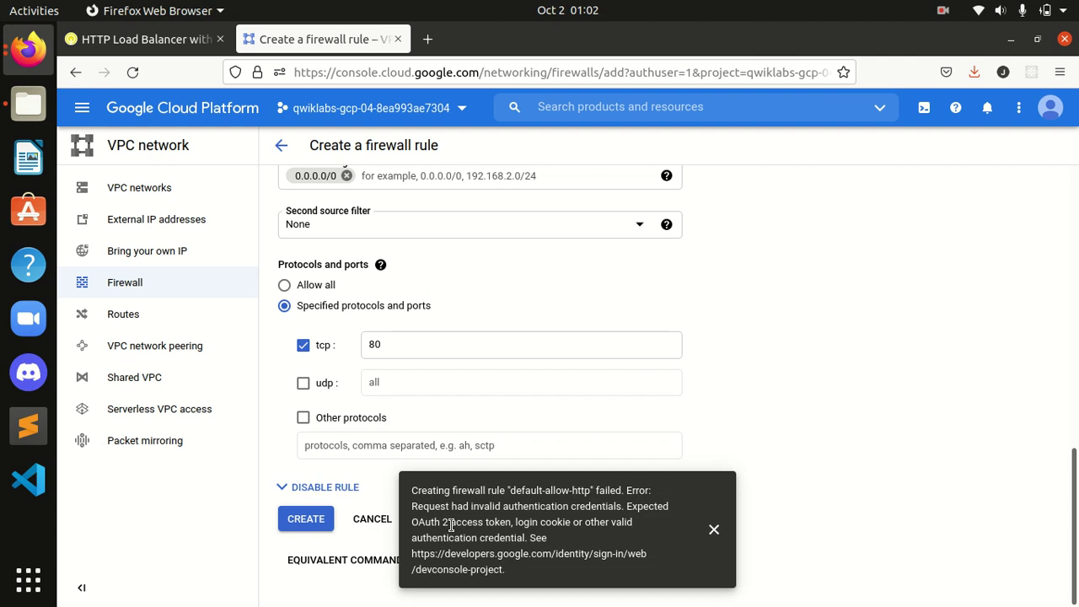
pyautogui.click(714, 529)
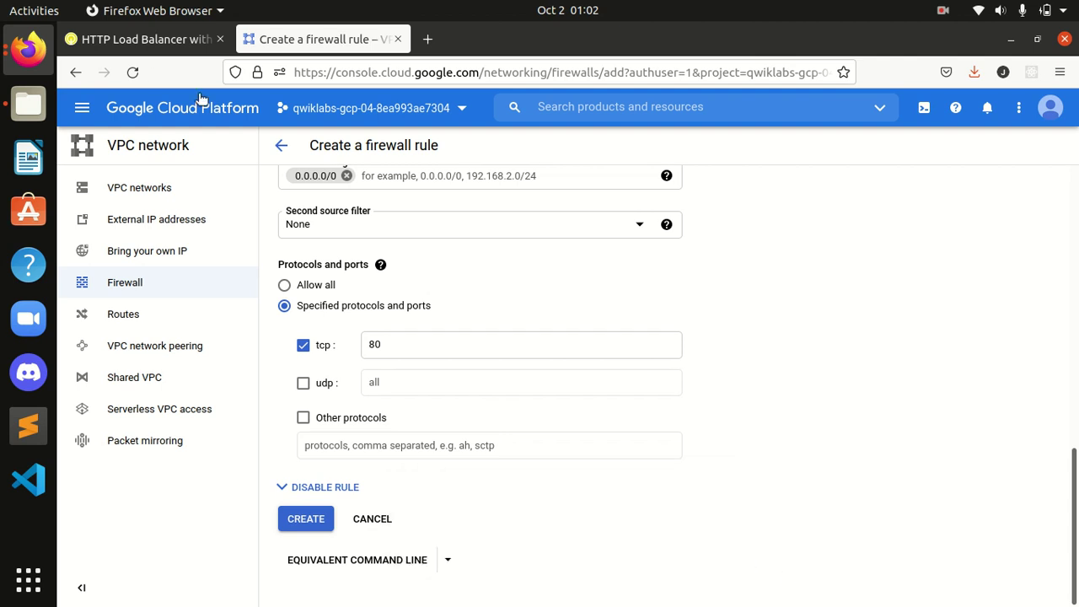
# Reload the console page, choose to sign in with another account, and submit the username copied from the lab page
pyautogui.click(132, 71)
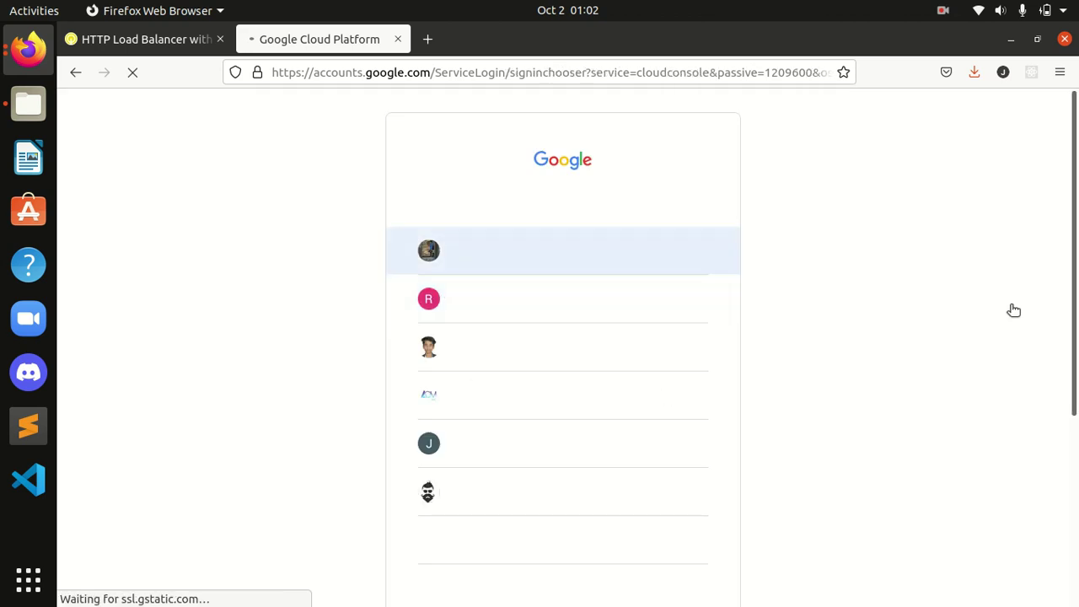
pyautogui.scroll(-5, 590, 404)
pyautogui.click(520, 456)
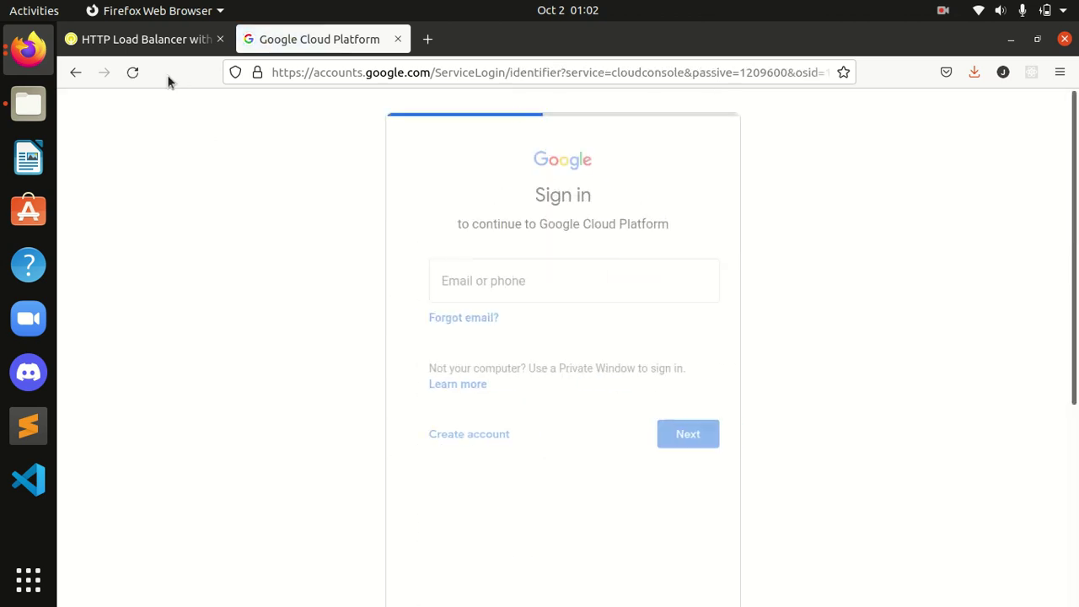
pyautogui.click(156, 40)
pyautogui.click(259, 351)
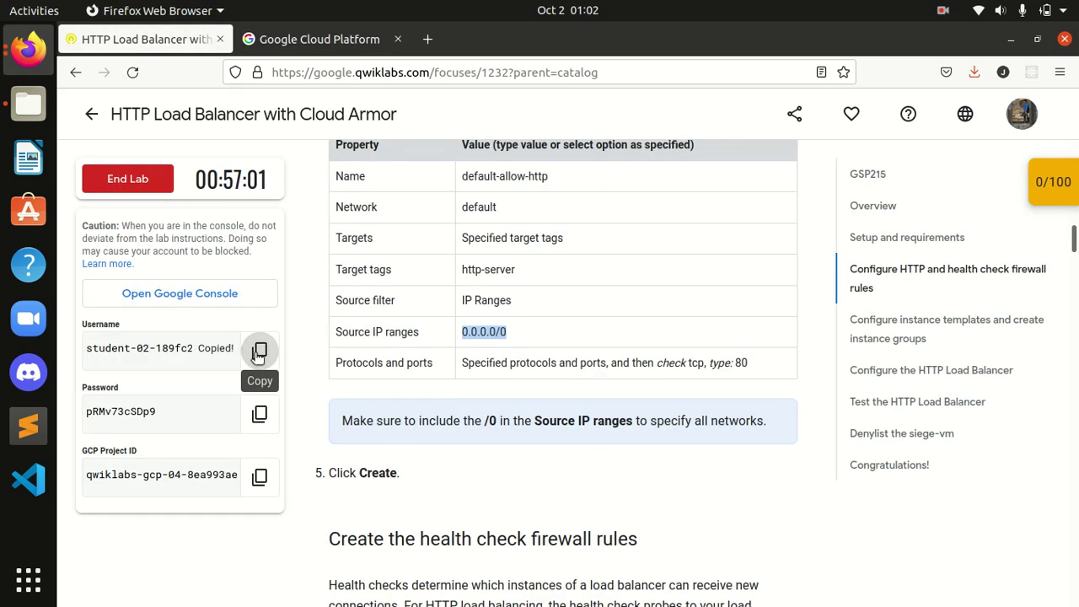
pyautogui.click(312, 38)
pyautogui.hotkey('ctrl', 'v')
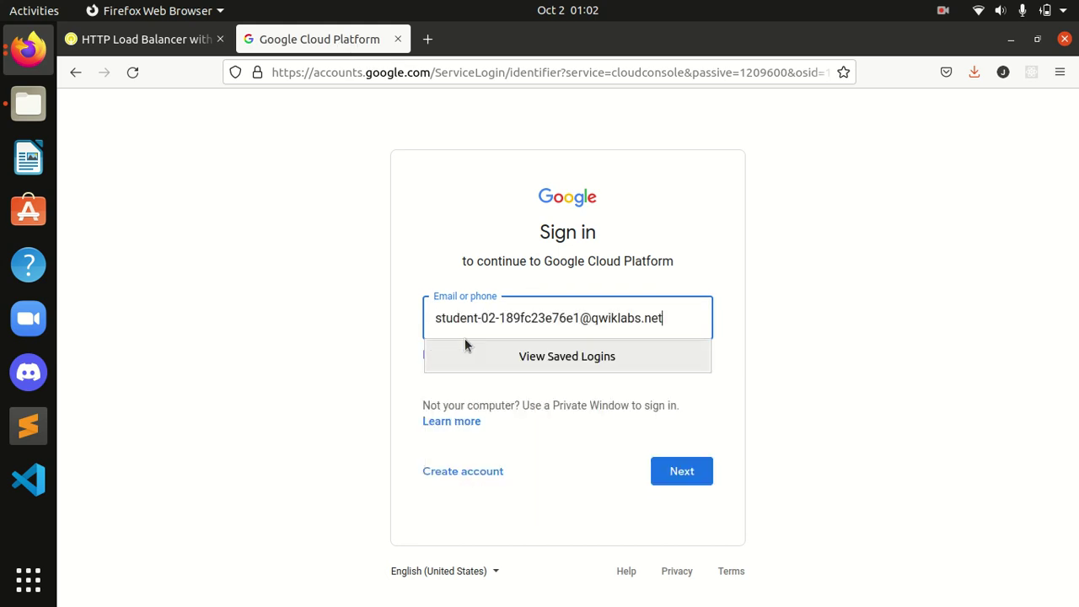
pyautogui.press('Return')
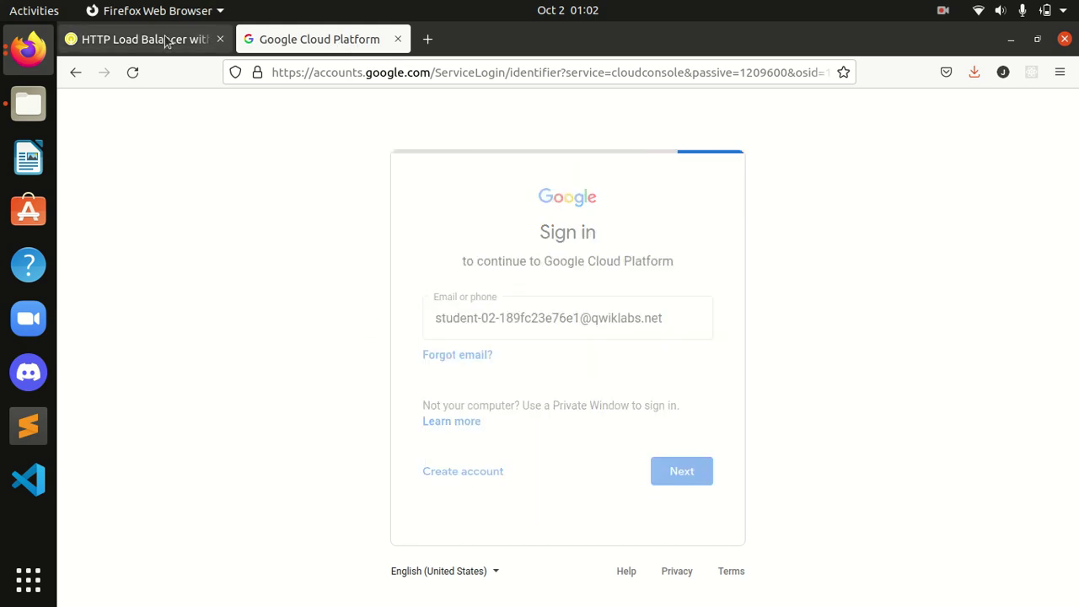
# Enter the lab account password copied from the lab page, sign in, and confirm the account recovery options
pyautogui.click(151, 39)
pyautogui.click(261, 414)
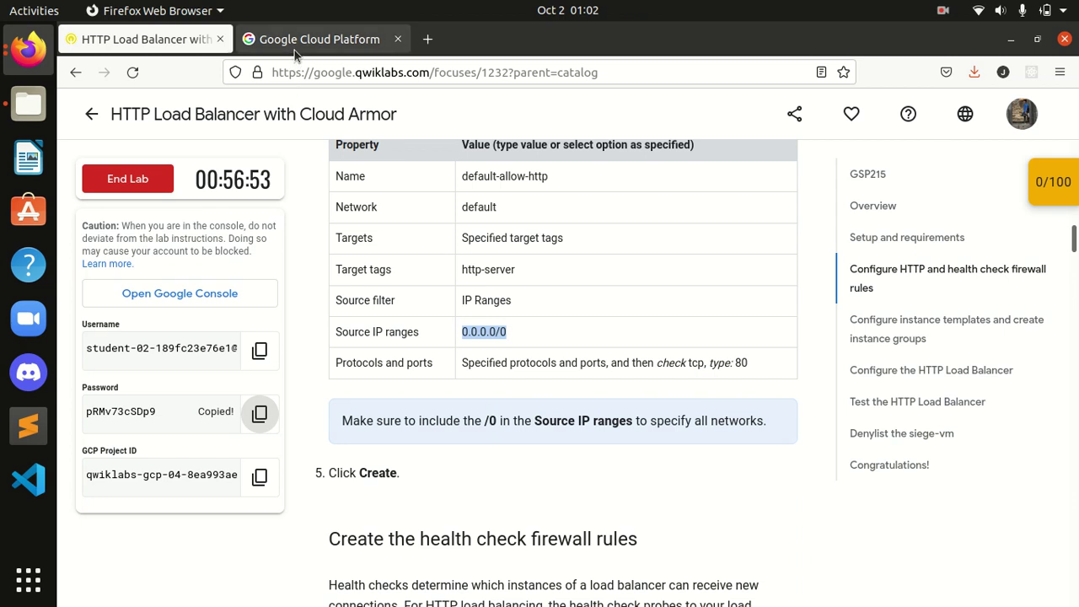
pyautogui.click(293, 49)
pyautogui.hotkey('ctrl', 'v')
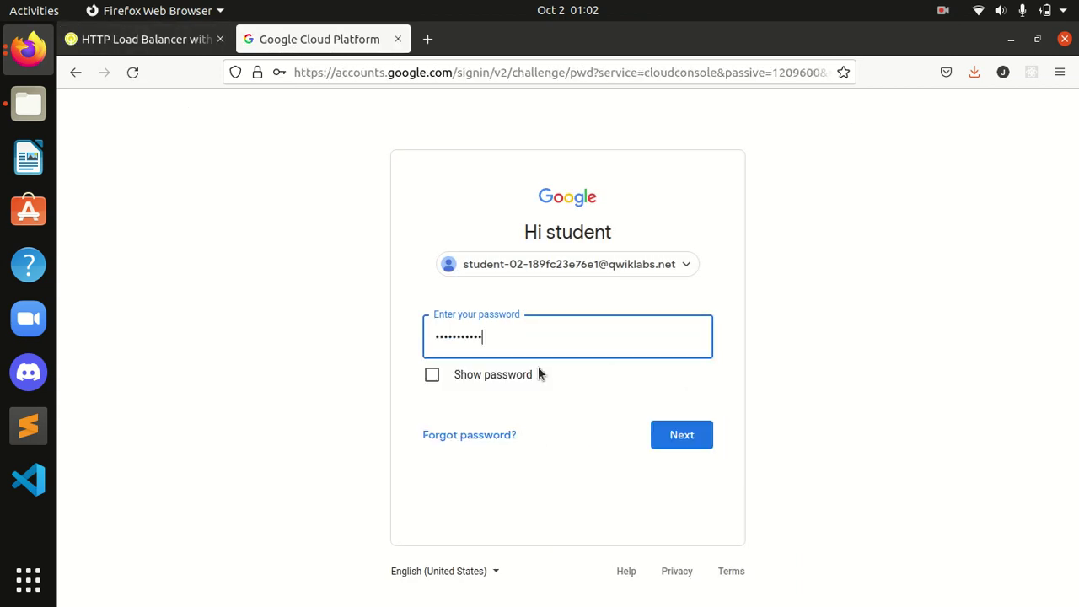
pyautogui.press('Return')
pyautogui.click(489, 277)
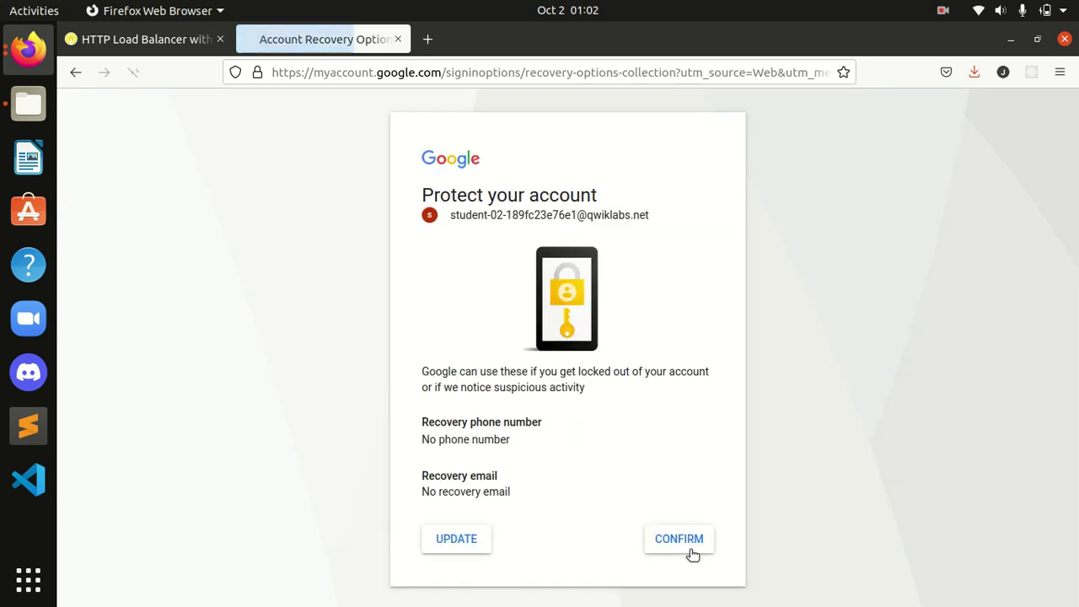
pyautogui.click(692, 549)
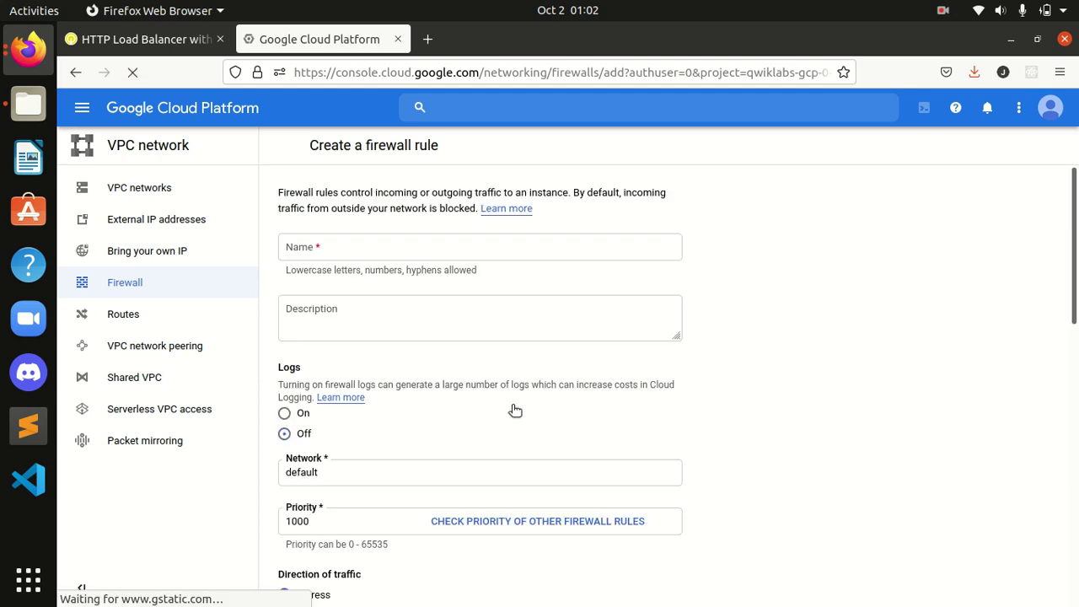
# Copy the rule name from the lab instructions and name the new firewall rule default-allow-http
pyautogui.scroll(-3, 513, 410)
pyautogui.scroll(3, 510, 403)
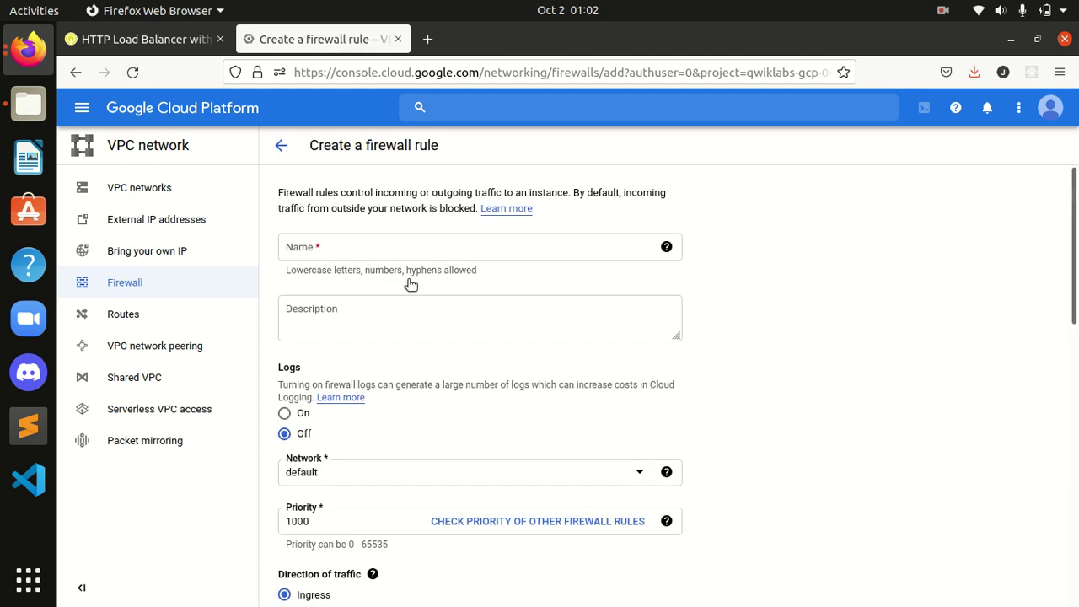
pyautogui.click(352, 242)
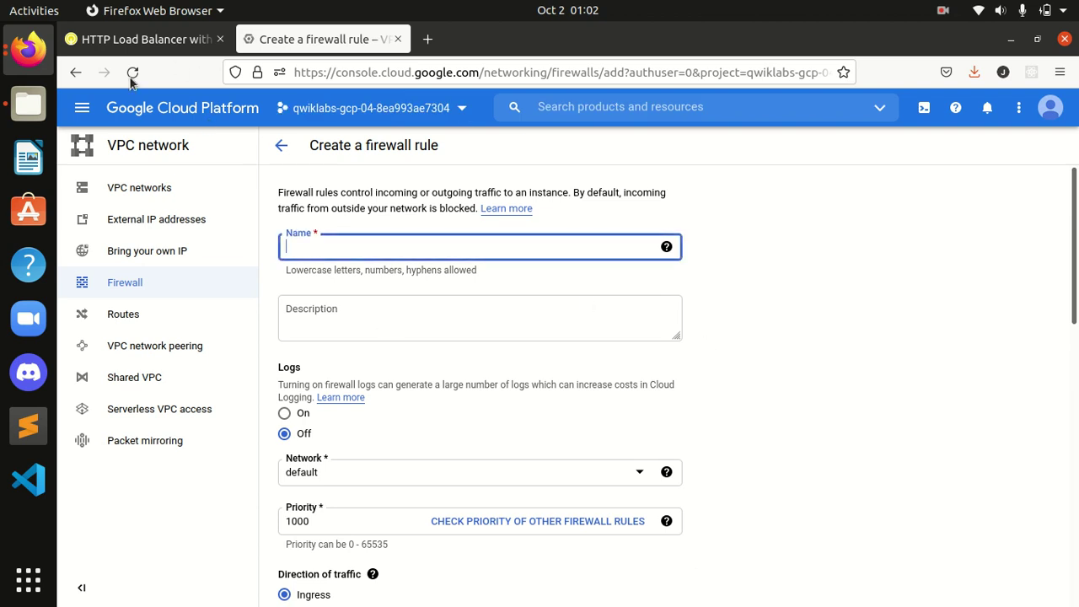
pyautogui.click(148, 41)
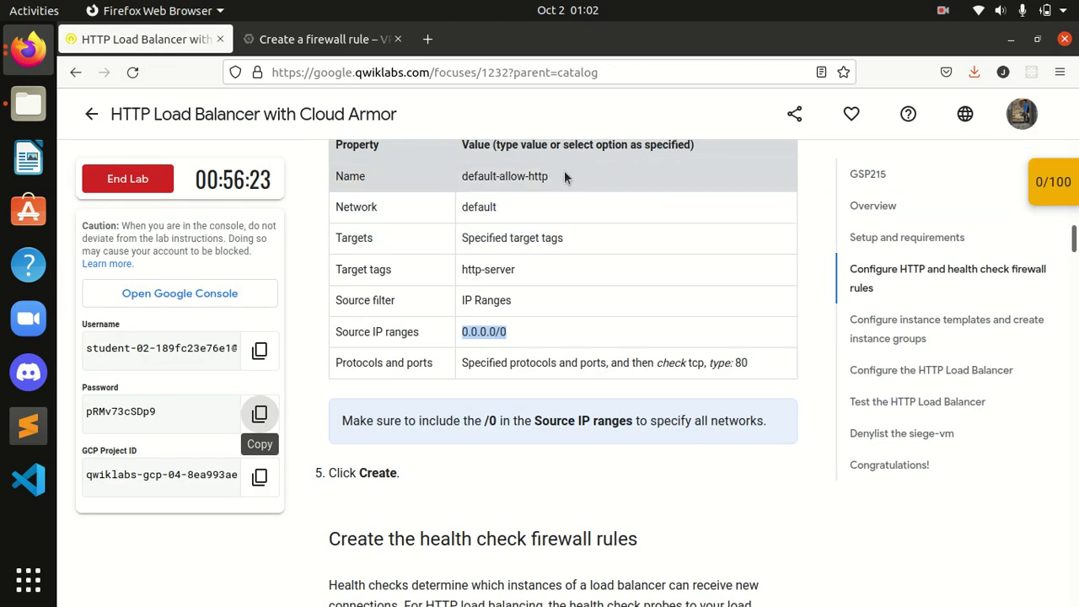
pyautogui.moveTo(564, 172); pyautogui.dragTo(450, 176)
pyautogui.hotkey('ctrl', 'c')
pyautogui.click(320, 39)
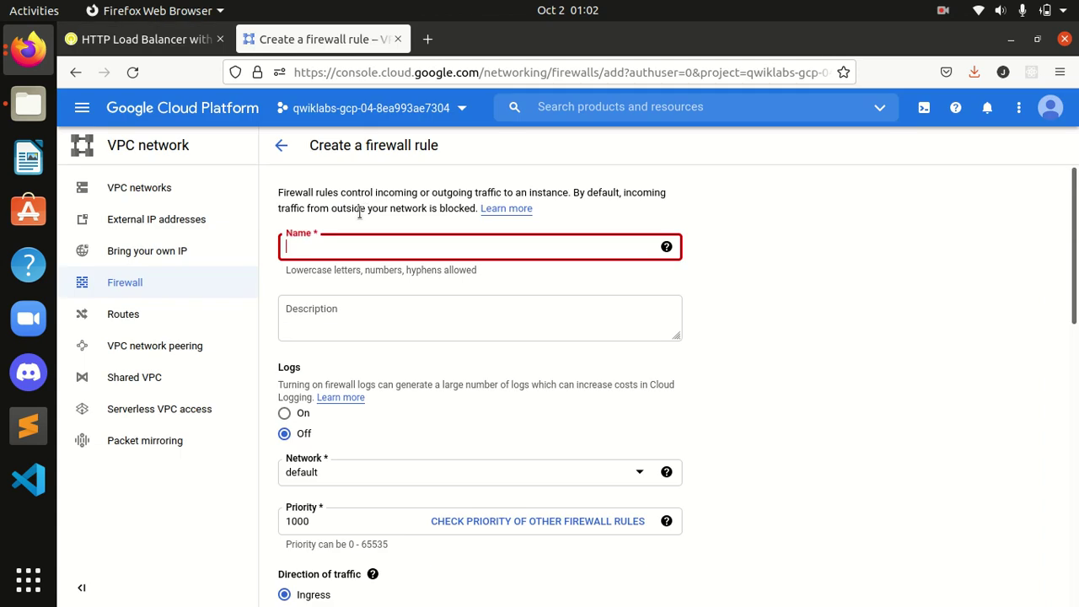
pyautogui.hotkey('ctrl', 'v')
# Set the firewall rule's target tag to http-server, copied from the lab's property table
pyautogui.scroll(-3, 632, 455)
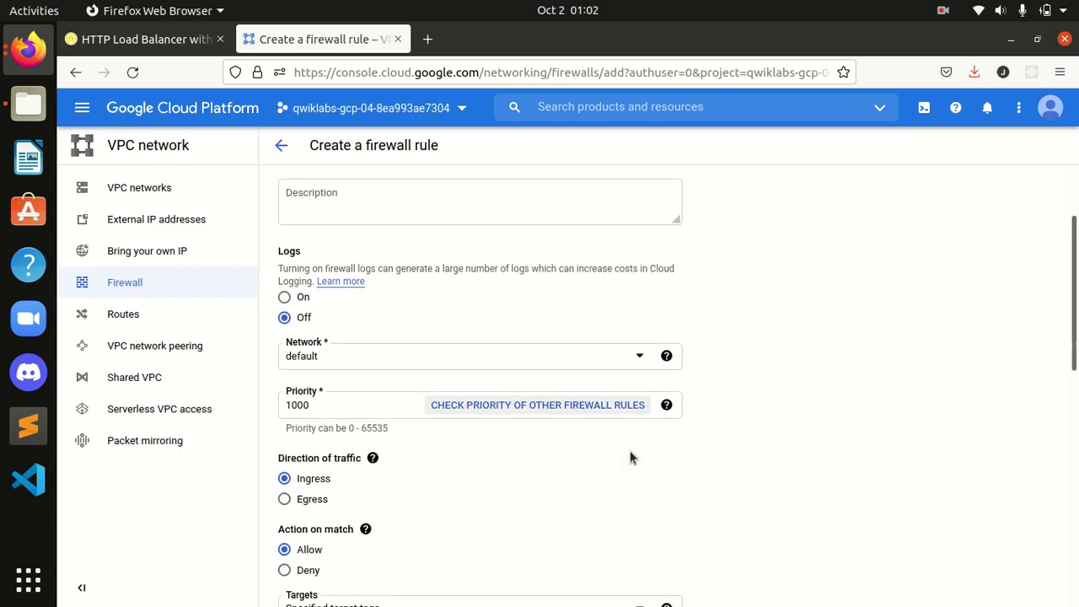
pyautogui.click(126, 40)
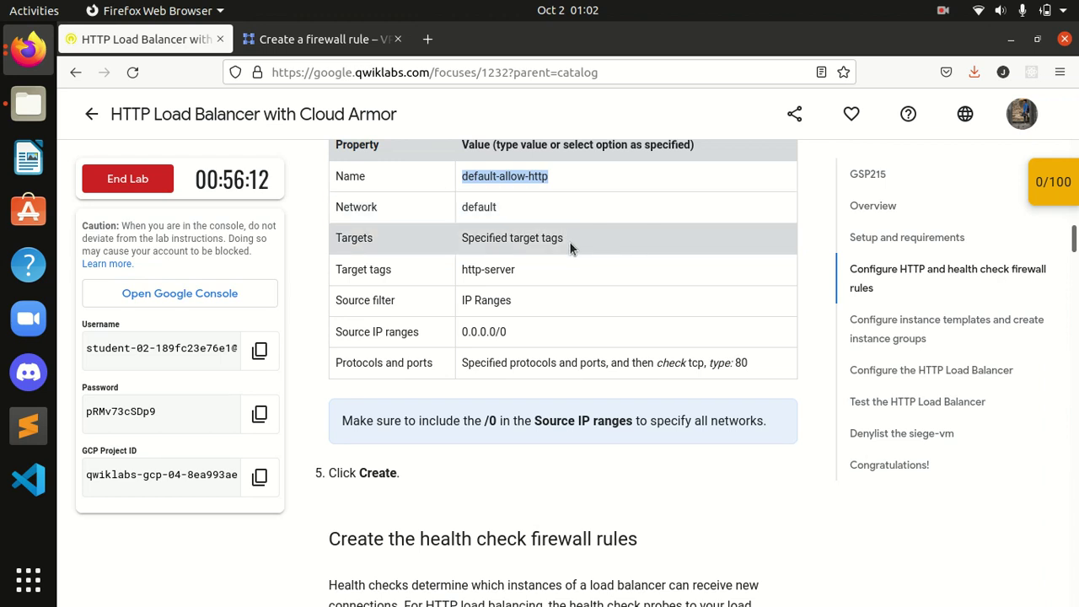
pyautogui.moveTo(536, 264); pyautogui.dragTo(481, 267)
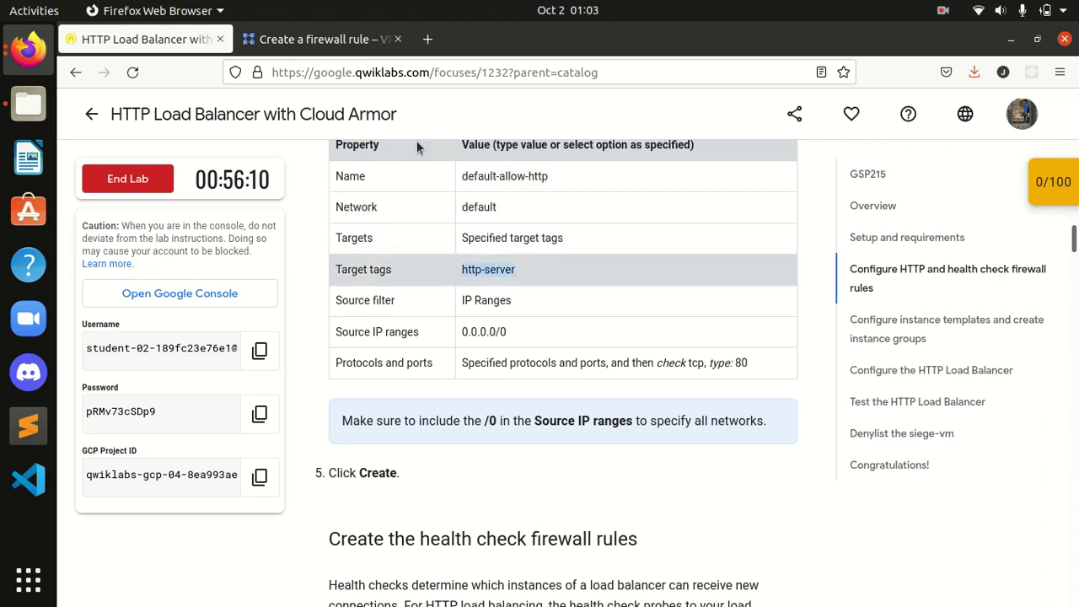
pyautogui.click(325, 39)
pyautogui.click(366, 425)
pyautogui.hotkey('ctrl', 'v')
pyautogui.click(793, 416)
# Set the firewall rule's source IP range to 0.0.0.0/0, copied from the lab's property table
pyautogui.click(126, 39)
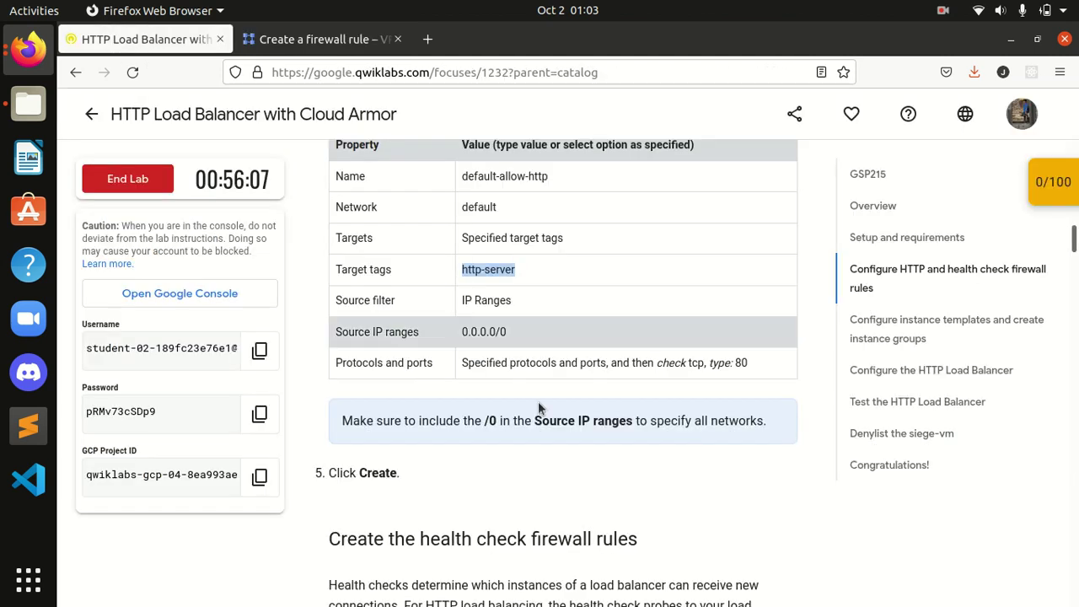
pyautogui.click(516, 331)
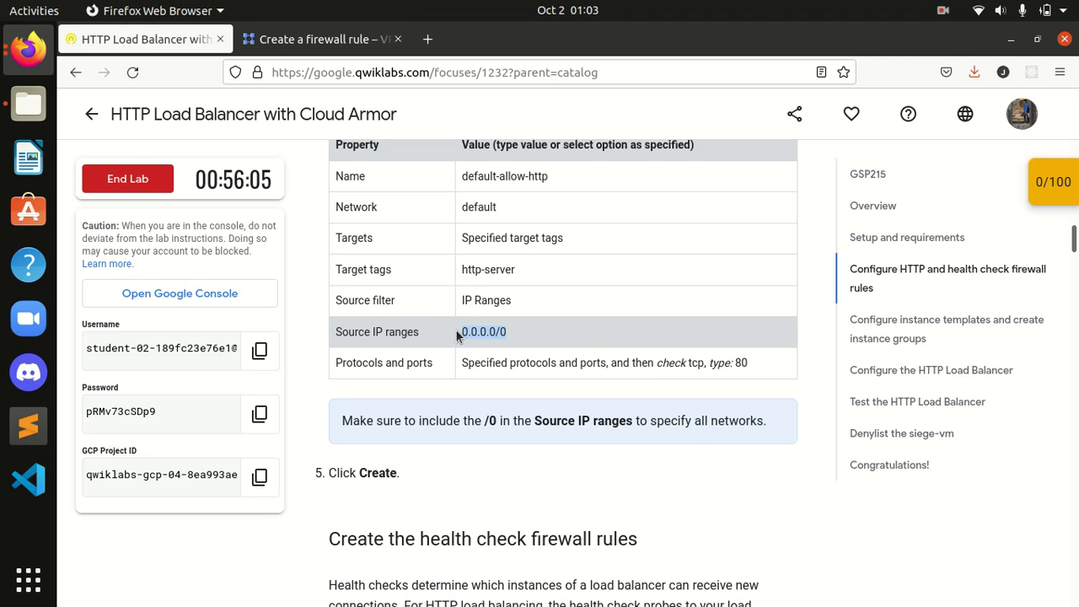
pyautogui.click(325, 39)
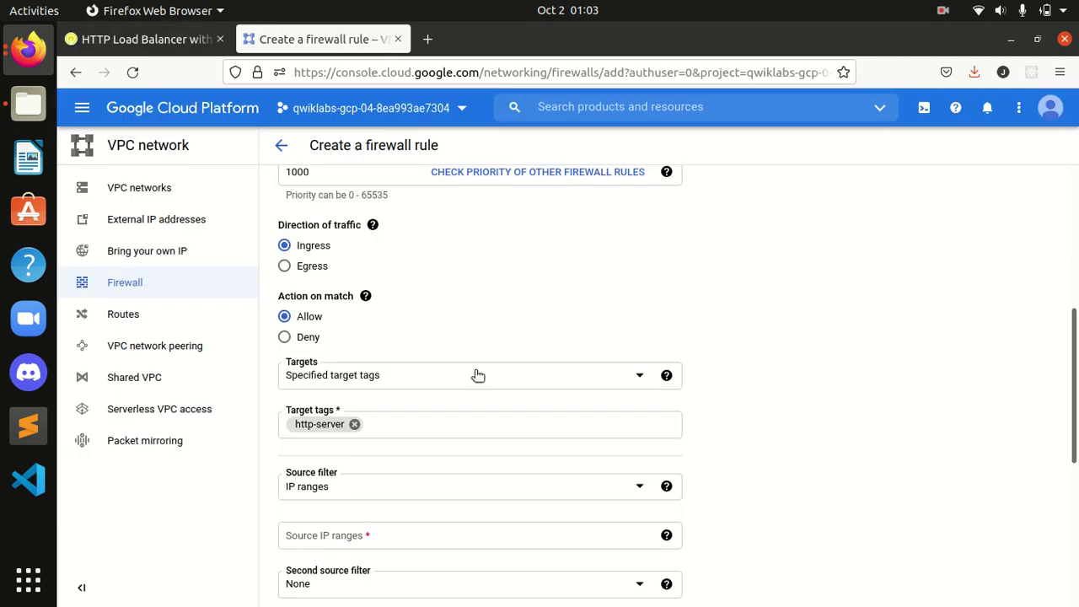
pyautogui.click(409, 530)
pyautogui.hotkey('ctrl', 'v')
pyautogui.click(882, 430)
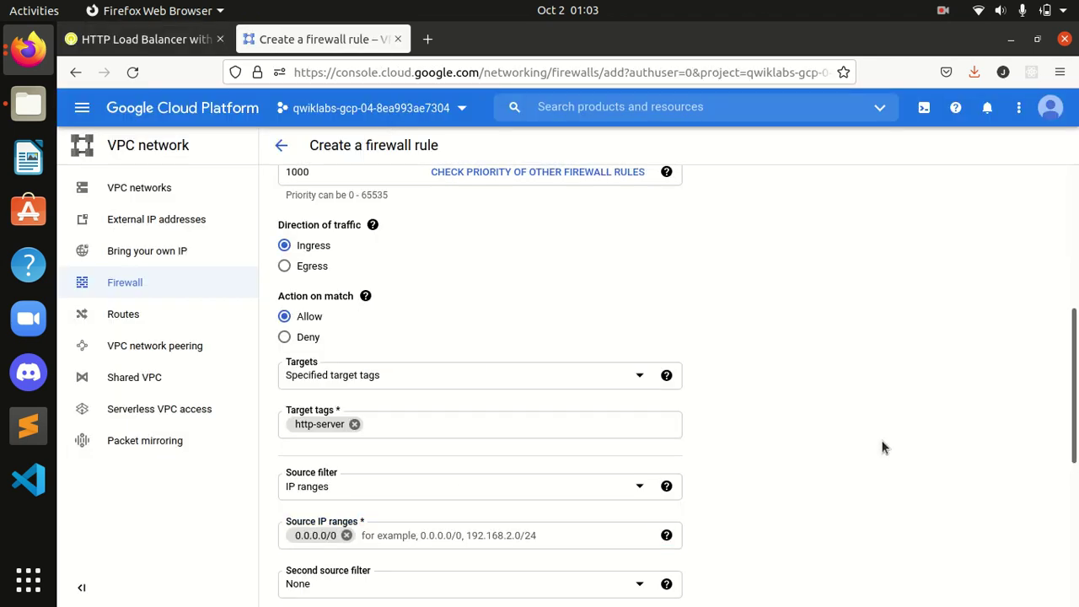
# Allow TCP port 80 under the firewall rule's specified protocols and ports, and submit the rule for creation
pyautogui.scroll(-4, 885, 455)
pyautogui.scroll(1, 886, 460)
pyautogui.scroll(-3, 440, 451)
pyautogui.click(303, 420)
pyautogui.click(444, 419)
pyautogui.write('80')
pyautogui.click(287, 594)
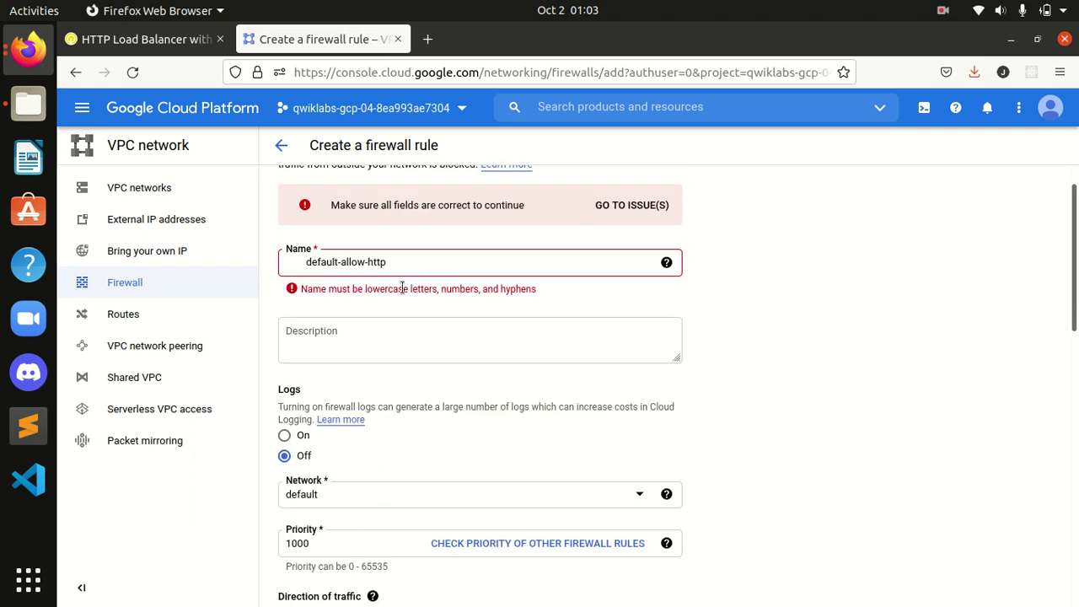
# Remove the leading spaces from the name default-allow-http and create the firewall rule
pyautogui.click(305, 262)
pyautogui.press('BackSpace')
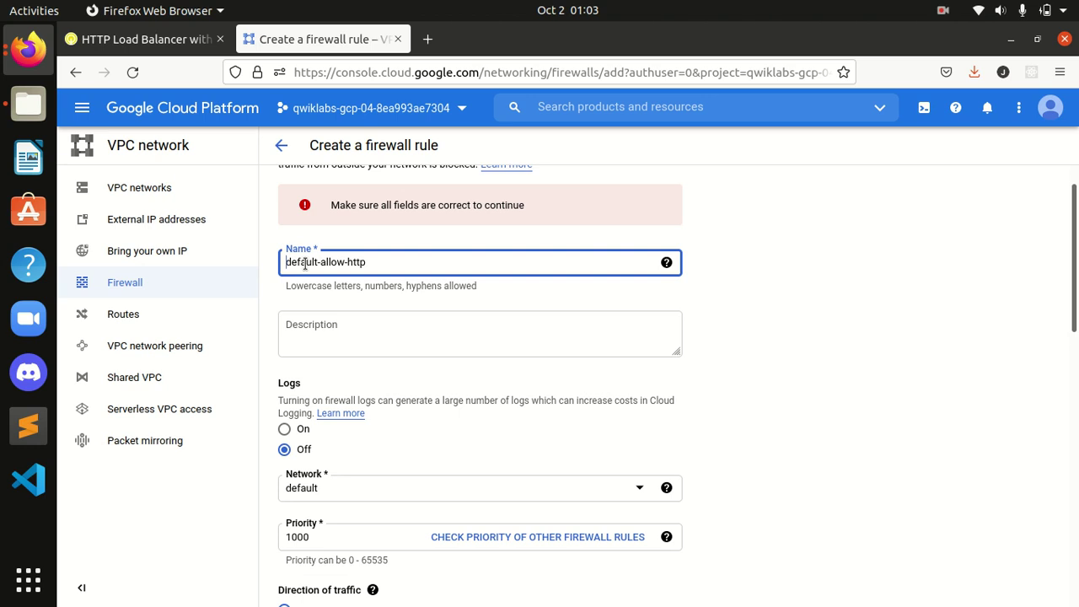
pyautogui.scroll(-10, 365, 242)
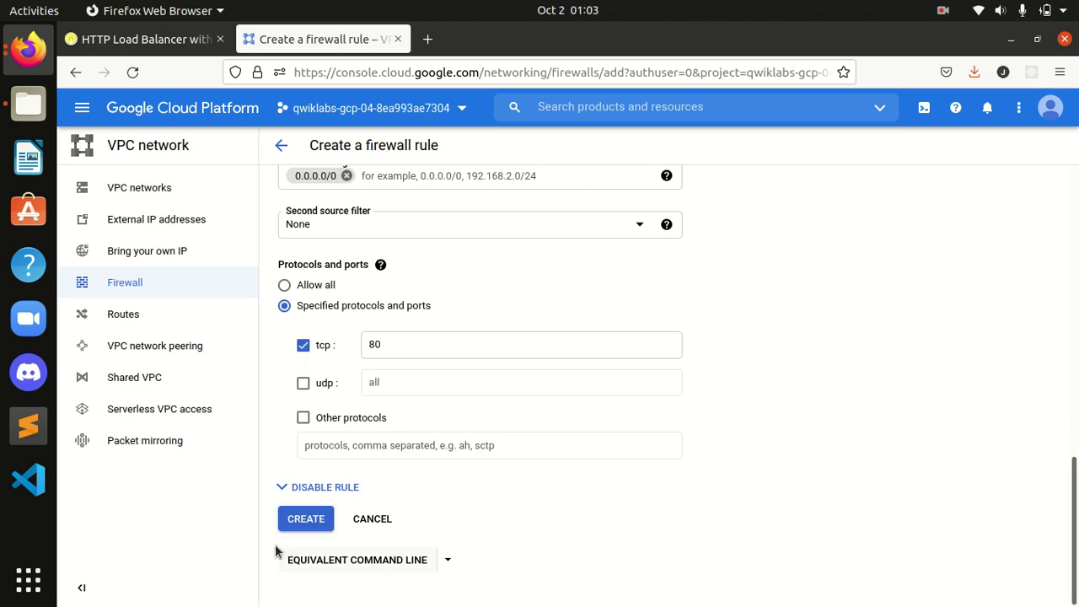
pyautogui.click(295, 521)
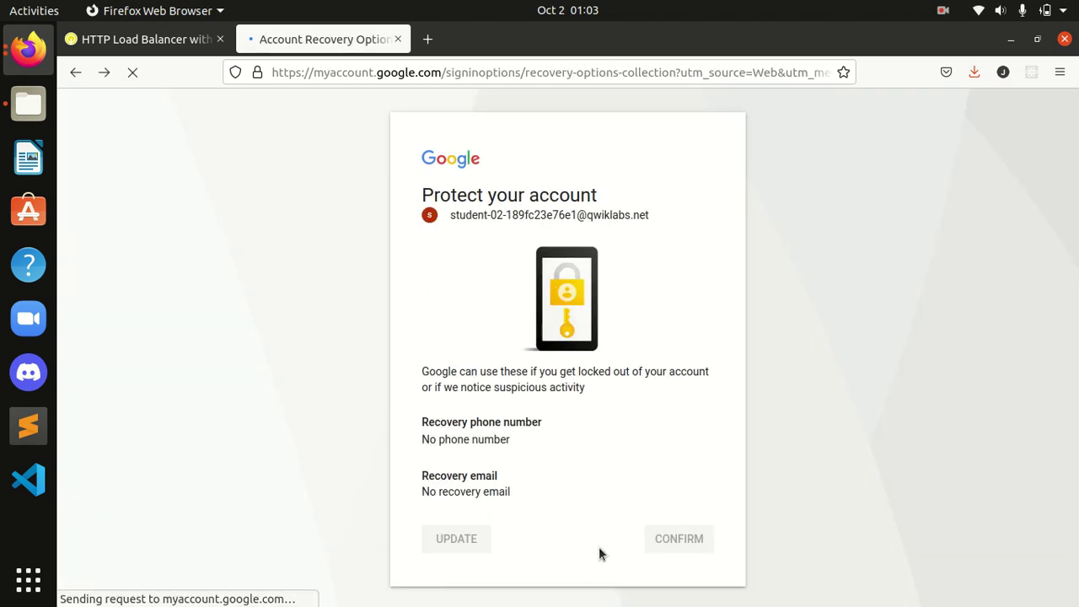
# Confirm the account recovery options and return to the project's list of firewall rules
pyautogui.click(682, 545)
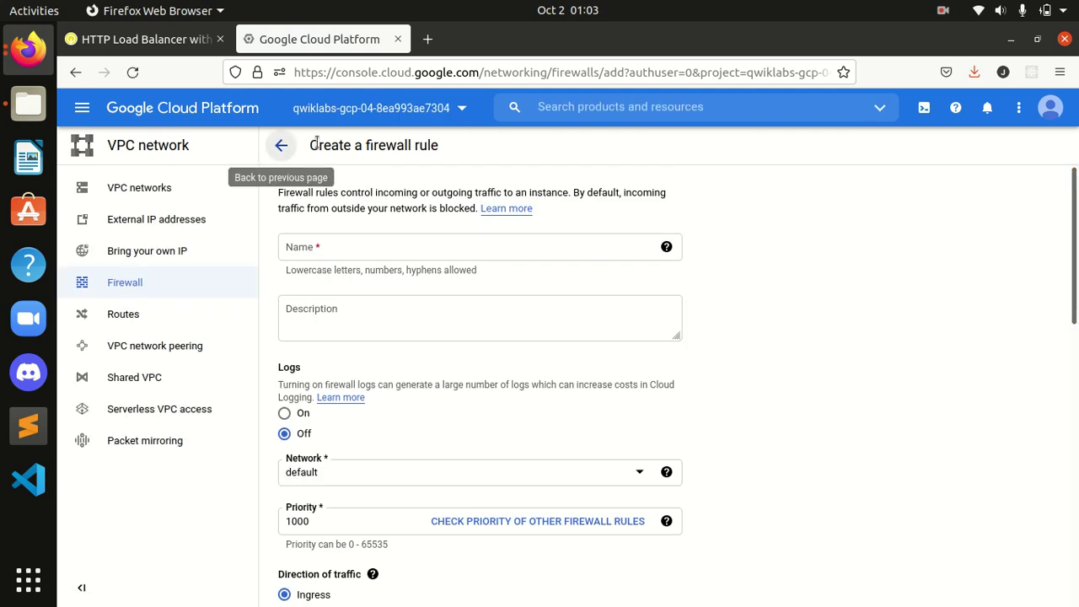
pyautogui.click(286, 145)
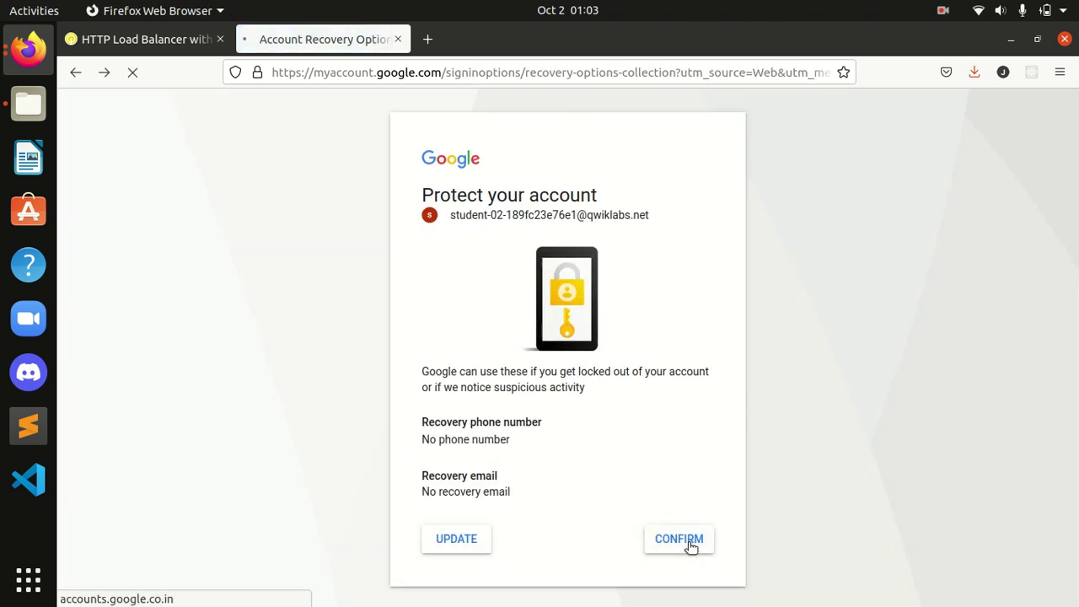
pyautogui.click(691, 541)
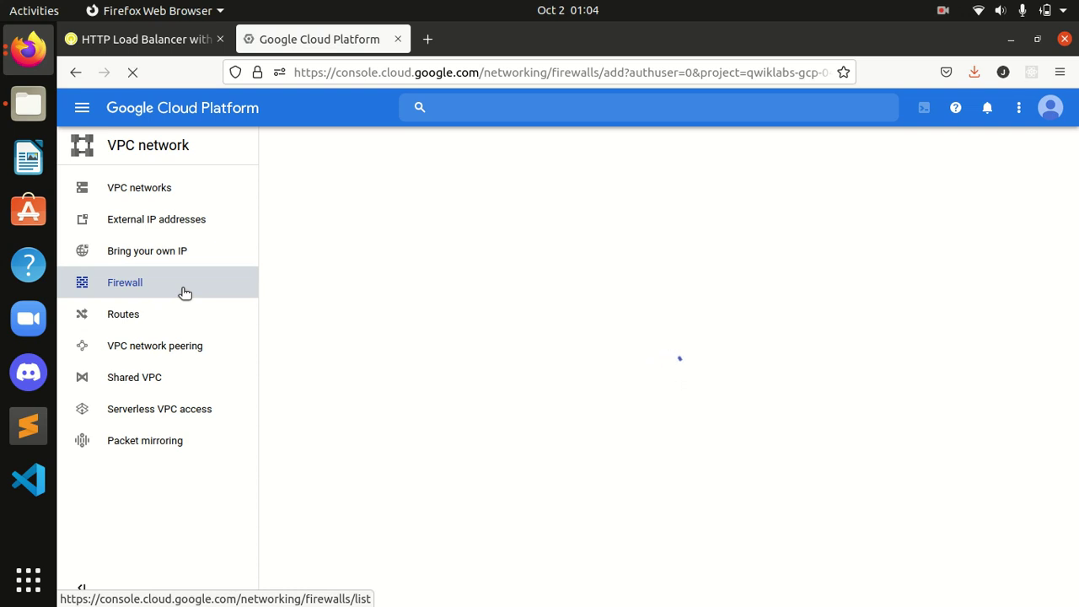
pyautogui.click(184, 292)
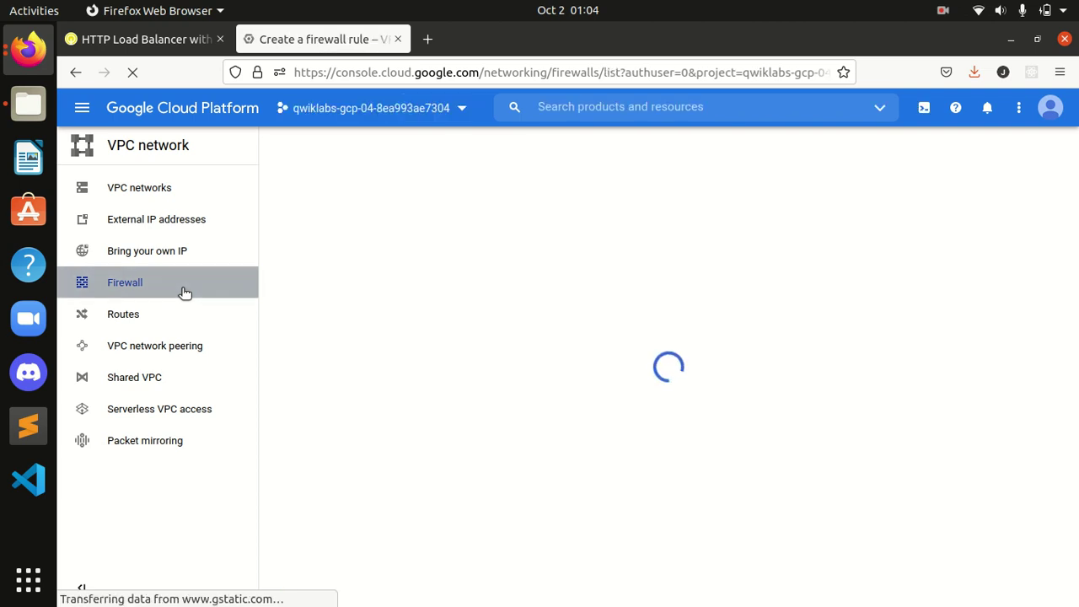
pyautogui.click(184, 292)
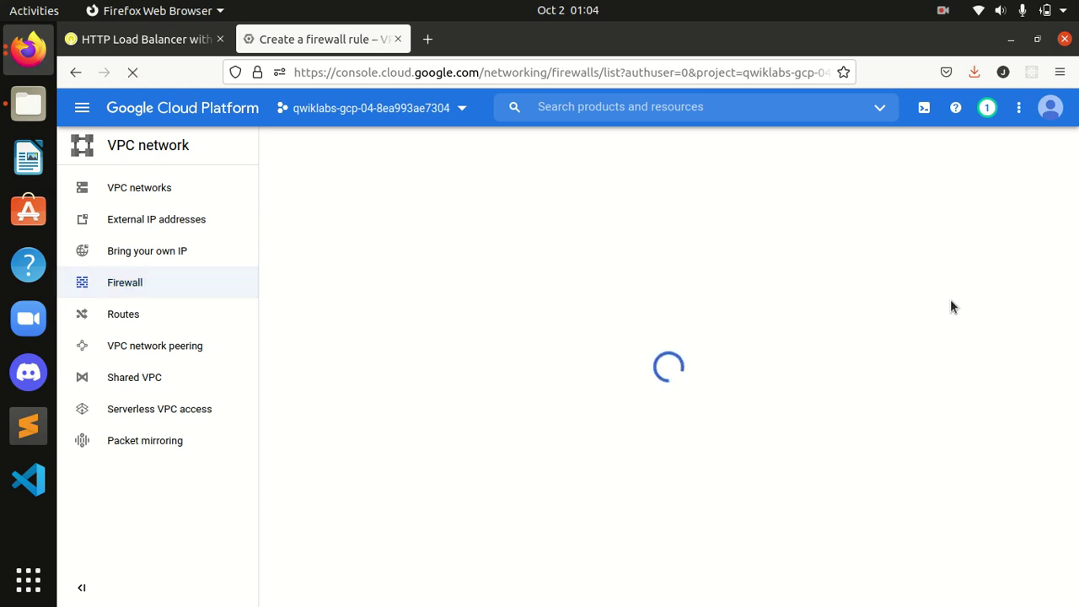
pyautogui.scroll(-1, 621, 471)
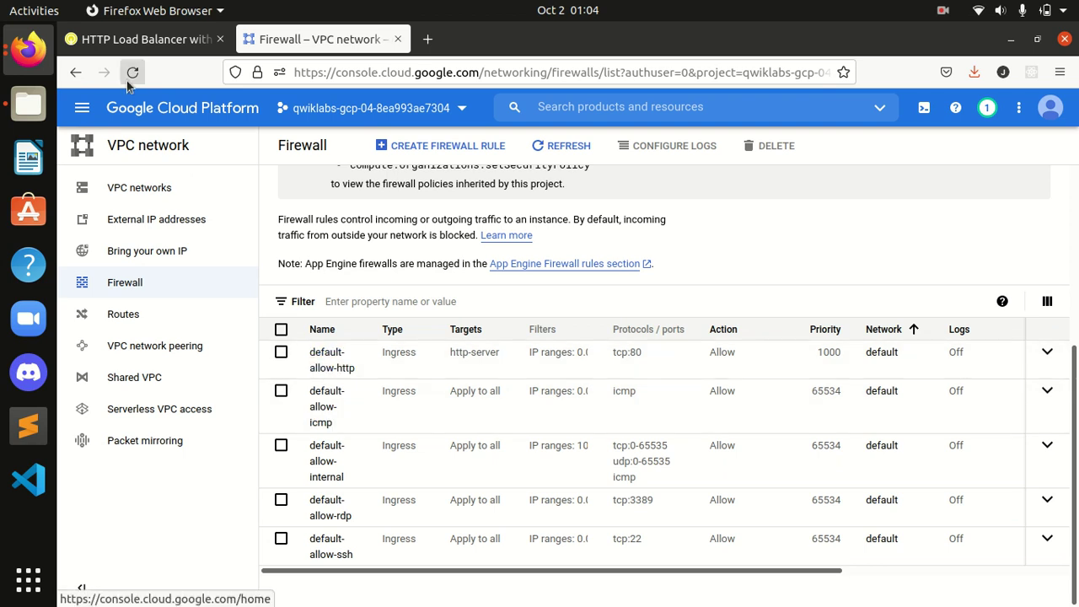
# Compare the new HTTP rule with the lab's property table, read the health check rule instructions, and start another firewall rule
pyautogui.click(156, 39)
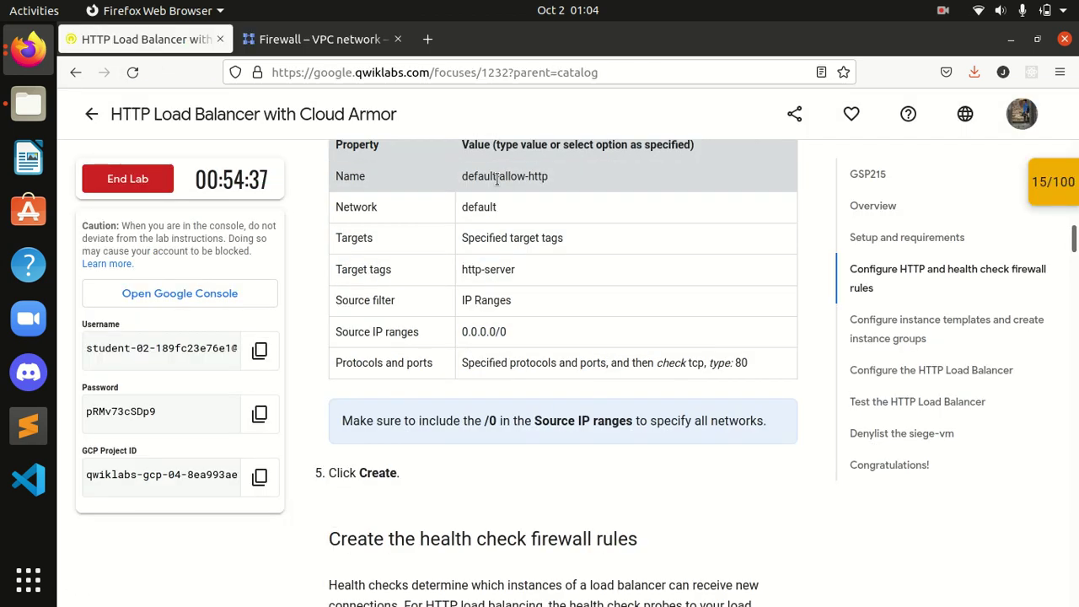
pyautogui.click(320, 39)
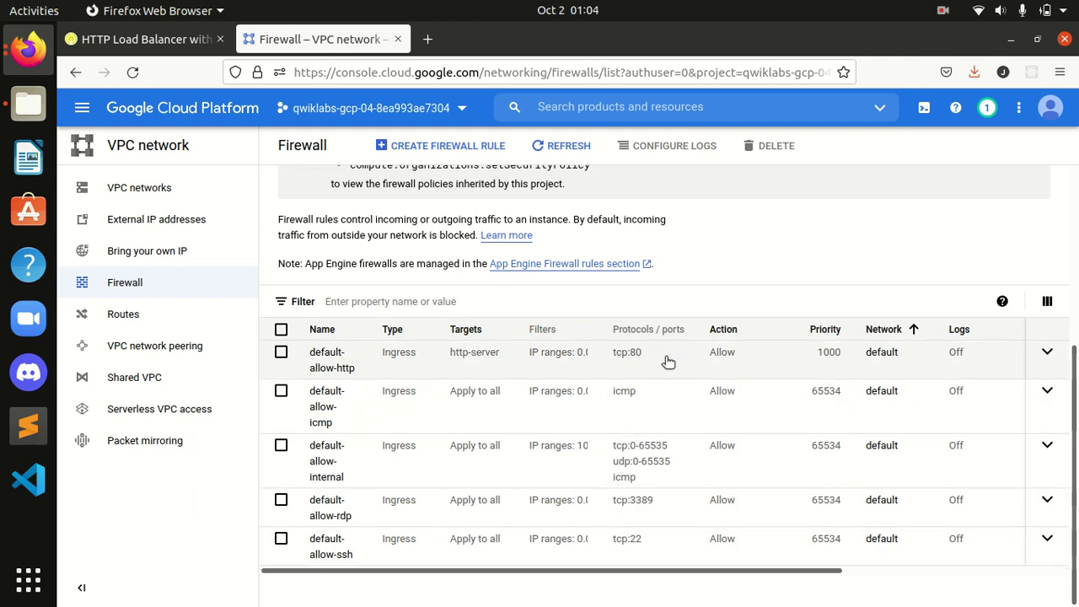
pyautogui.moveTo(710, 572); pyautogui.dragTo(744, 535)
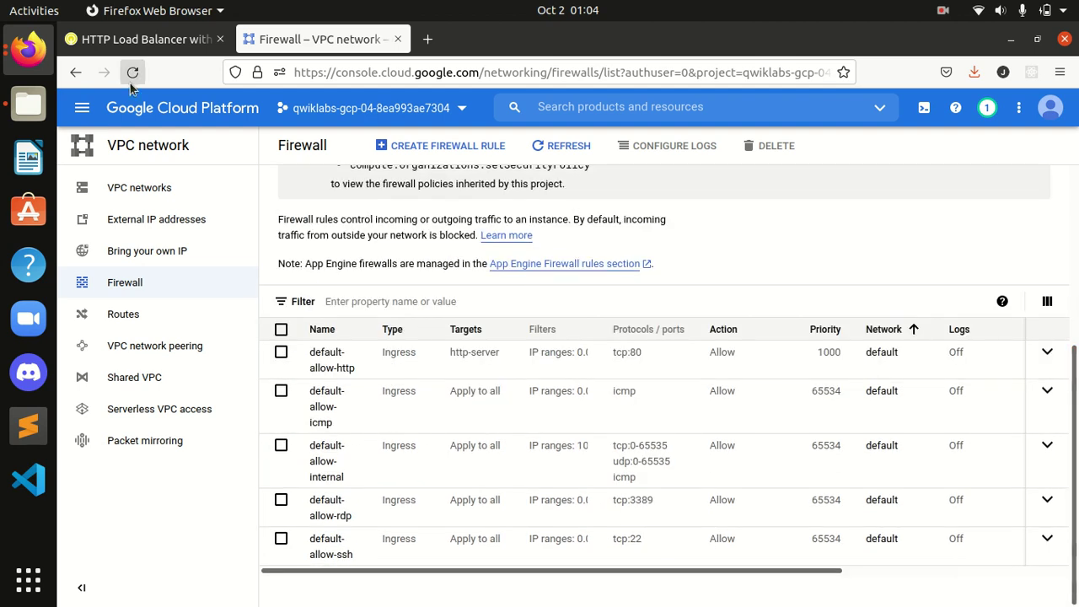
pyautogui.click(194, 40)
pyautogui.scroll(-5, 518, 345)
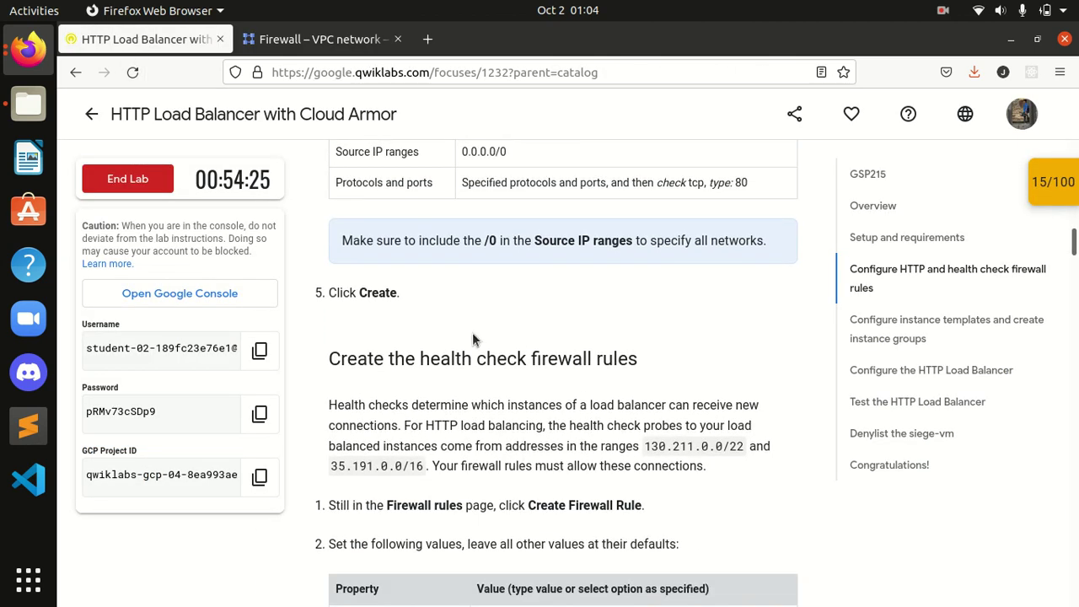
pyautogui.scroll(-2, 437, 328)
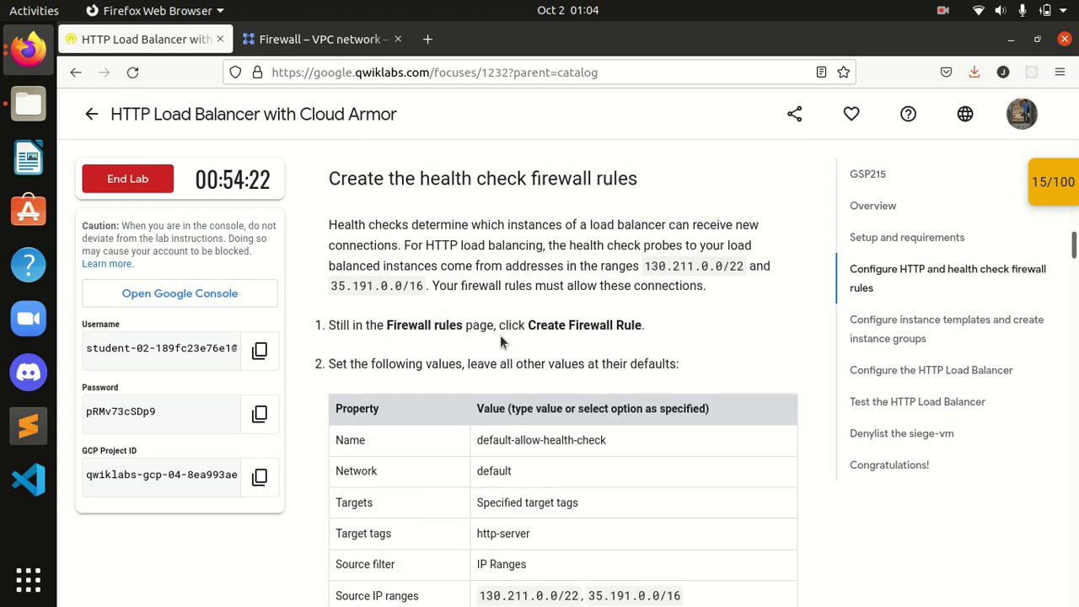
pyautogui.scroll(-2, 501, 341)
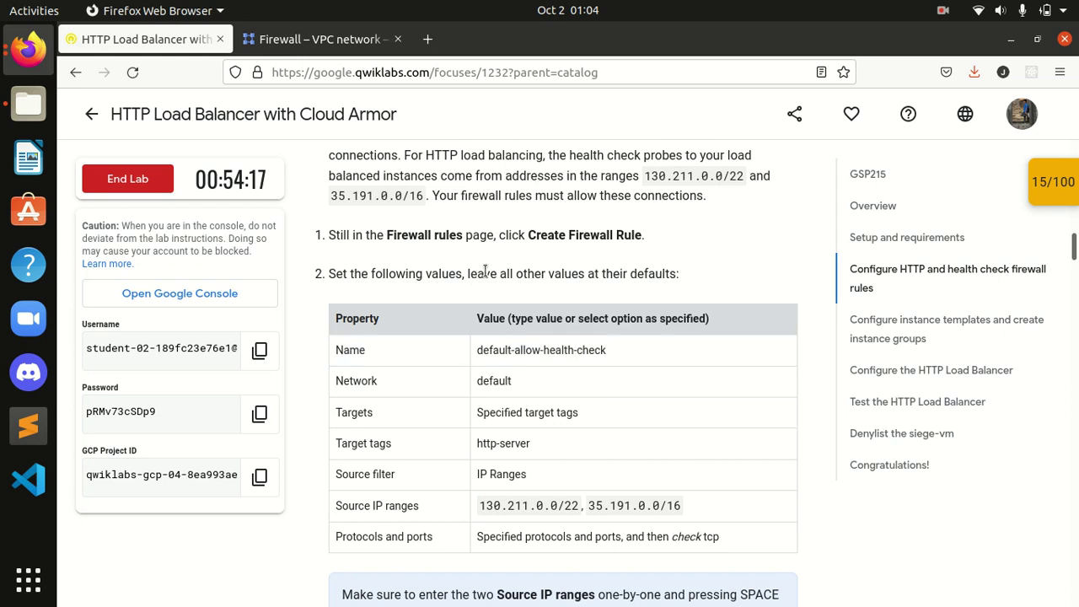
pyautogui.click(306, 41)
pyautogui.click(422, 158)
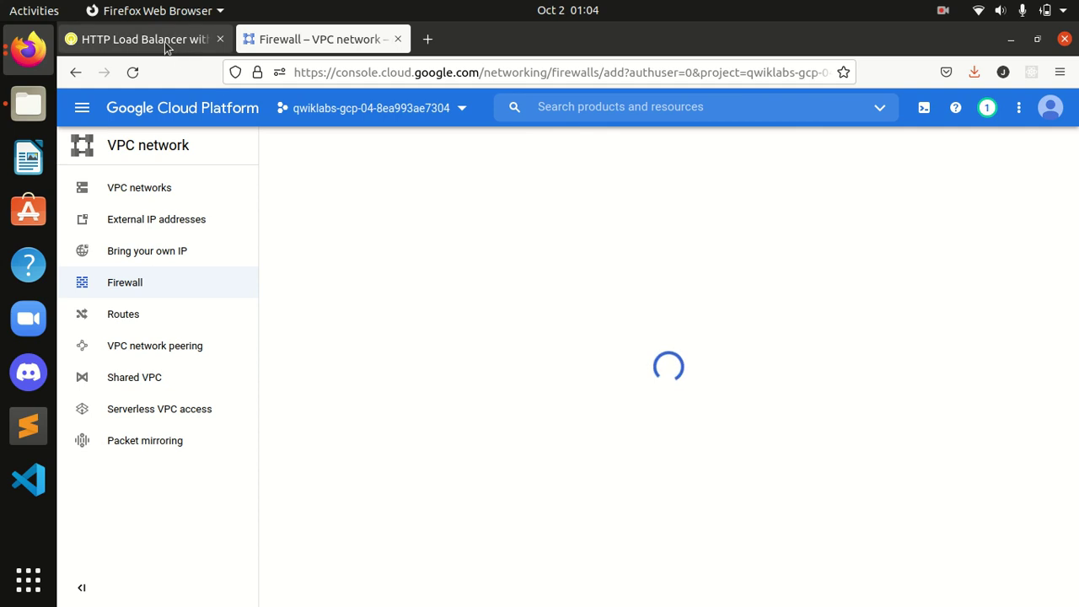
# Name the new firewall rule default-allow-health-check, copied from the lab instructions, without leading spaces
pyautogui.click(143, 38)
pyautogui.moveTo(609, 350); pyautogui.dragTo(481, 350)
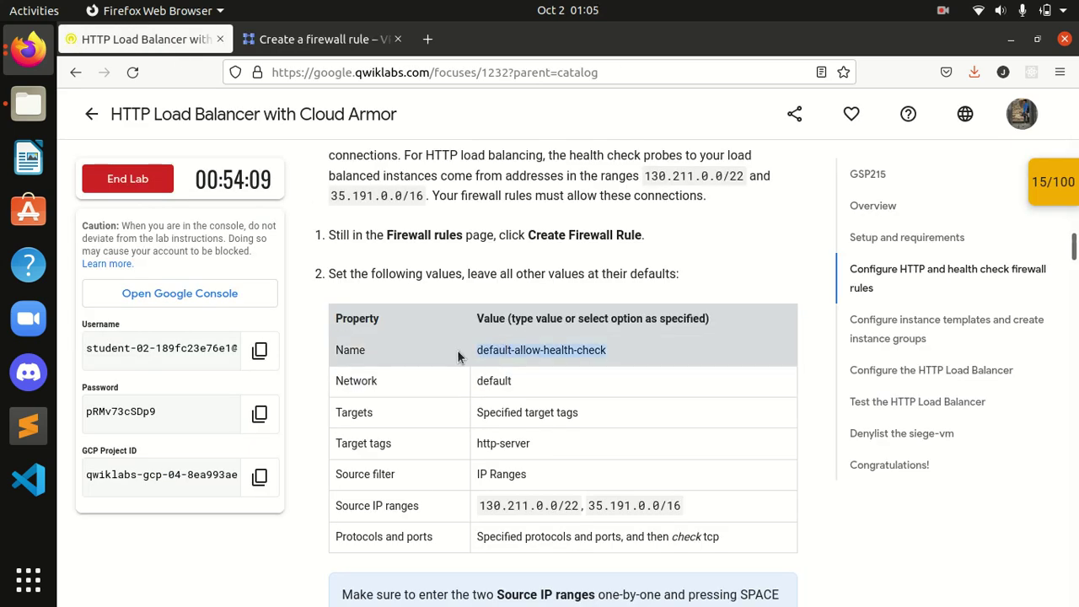
pyautogui.click(312, 39)
pyautogui.click(431, 251)
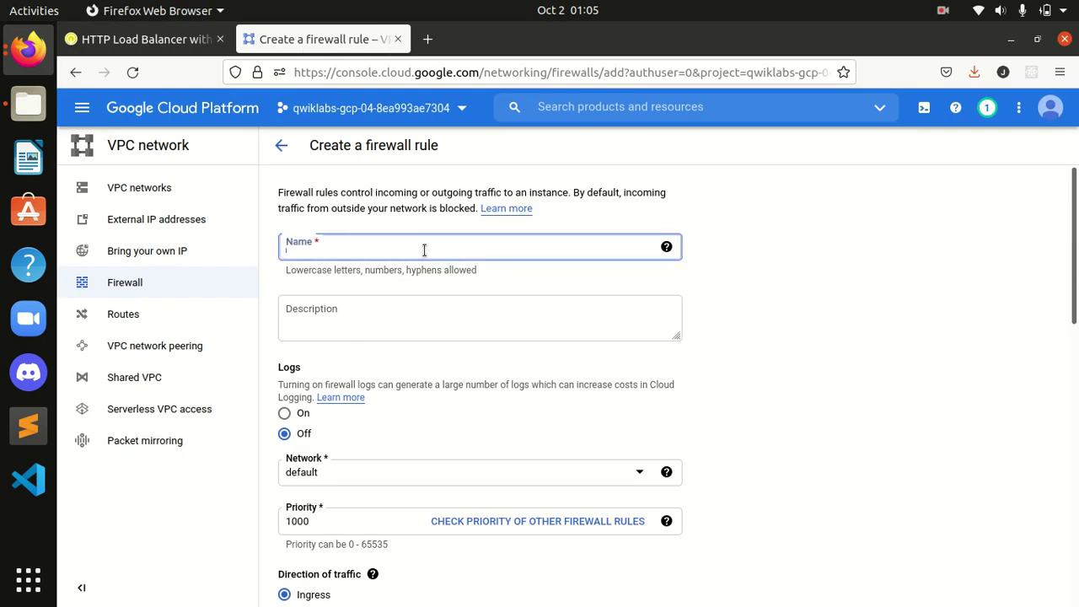
pyautogui.write('default-allow-health-check')
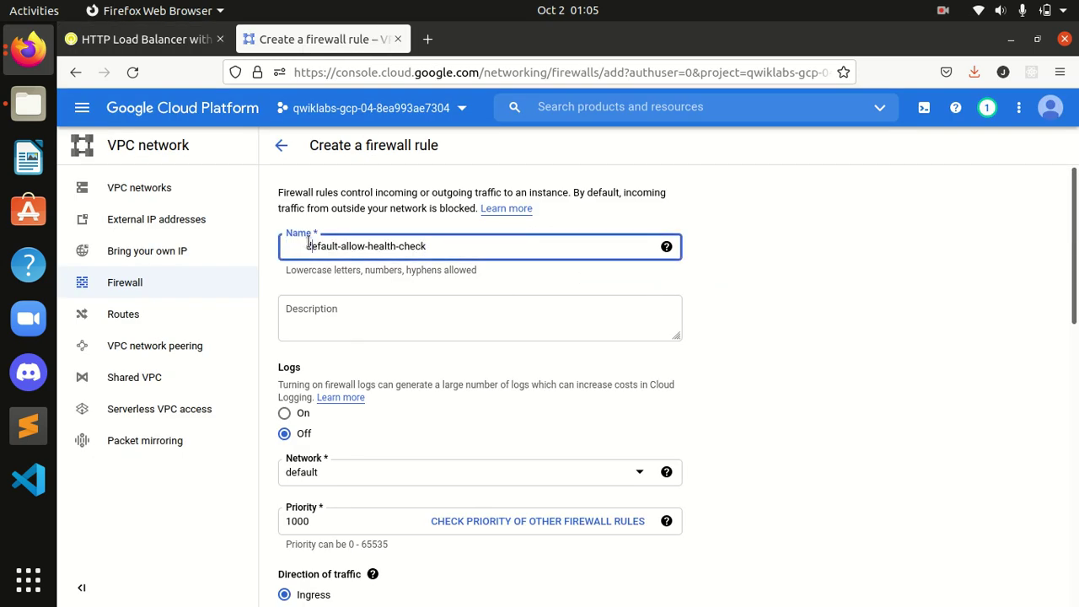
pyautogui.press('BackSpace')
pyautogui.press('BackSpace')
pyautogui.press('BackSpace')
pyautogui.press('BackSpace')
pyautogui.press('BackSpace')
pyautogui.press('BackSpace')
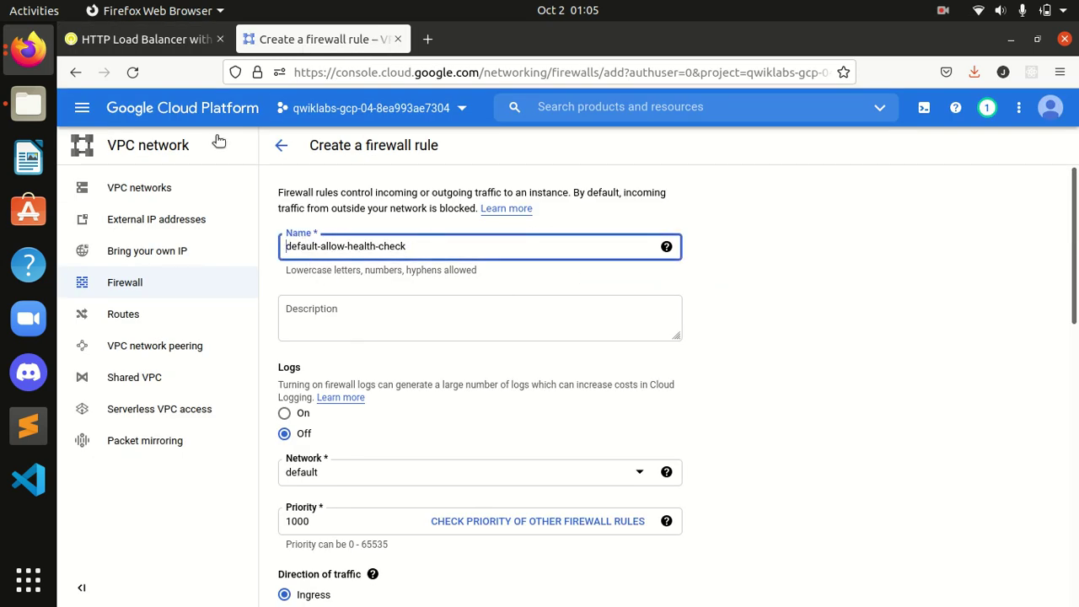
# Set the health check rule's target tag to http-server, copied from the lab's property table
pyautogui.click(143, 44)
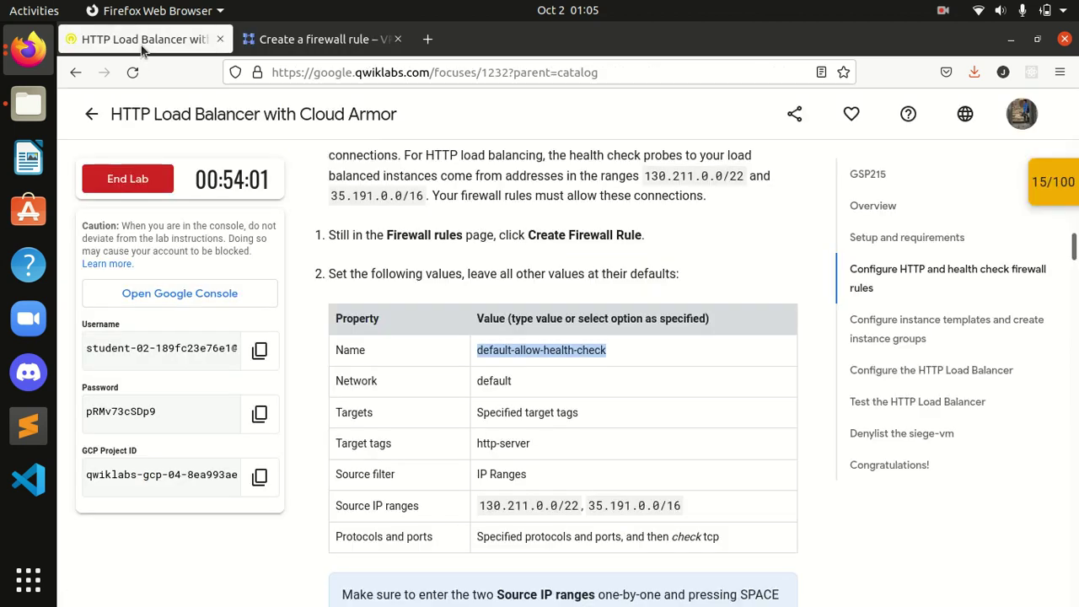
pyautogui.scroll(-2, 527, 413)
pyautogui.moveTo(530, 358); pyautogui.dragTo(472, 360)
pyautogui.hotkey('ctrl', 'c')
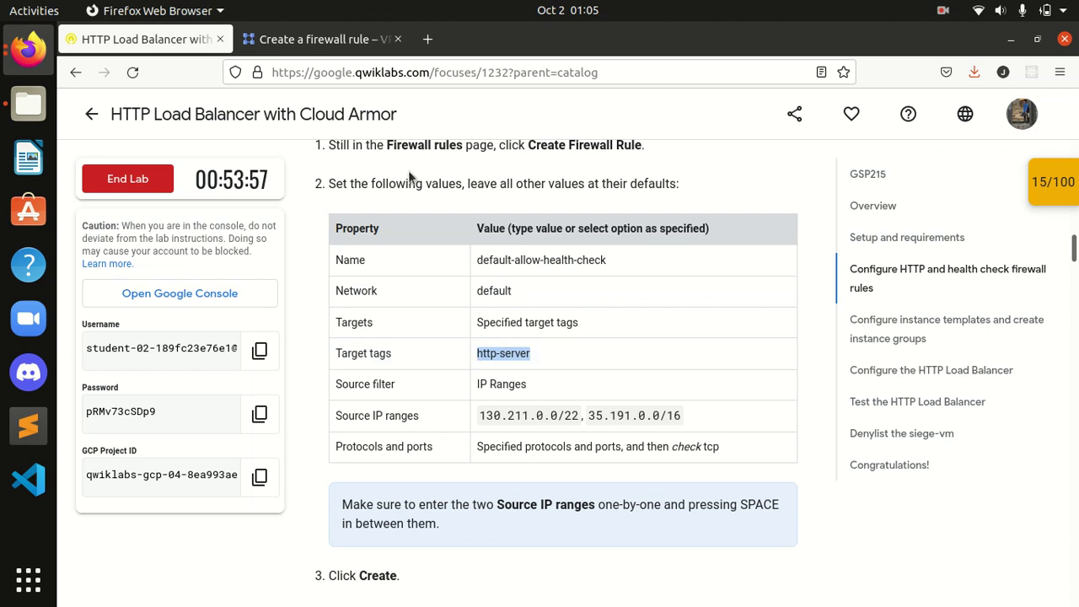
pyautogui.click(320, 39)
pyautogui.scroll(-6, 456, 381)
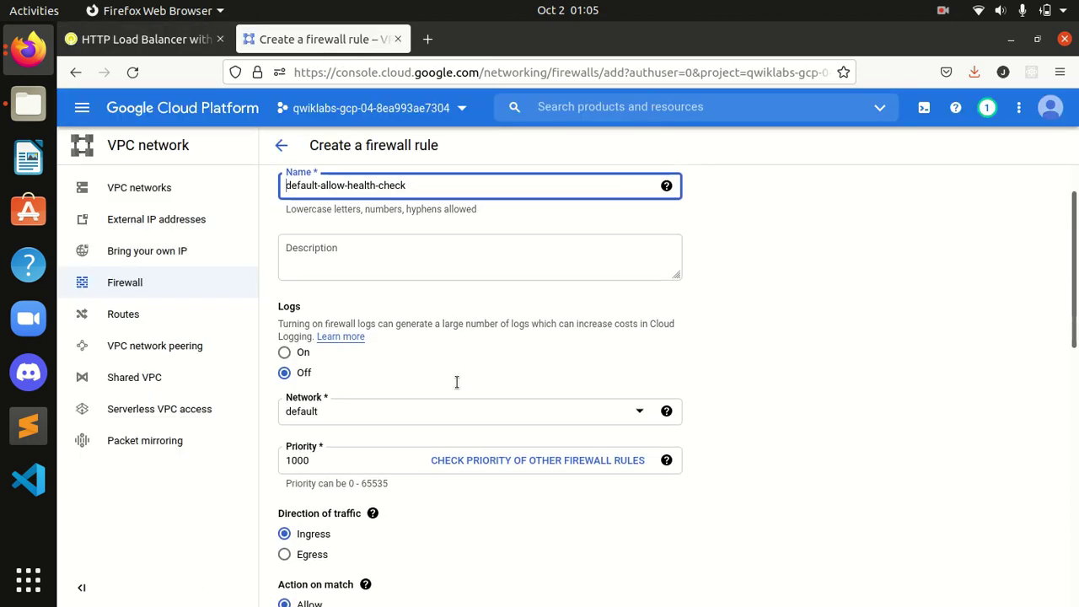
pyautogui.scroll(-2, 455, 396)
pyautogui.click(393, 425)
pyautogui.hotkey('ctrl', 'v')
pyautogui.press('Return')
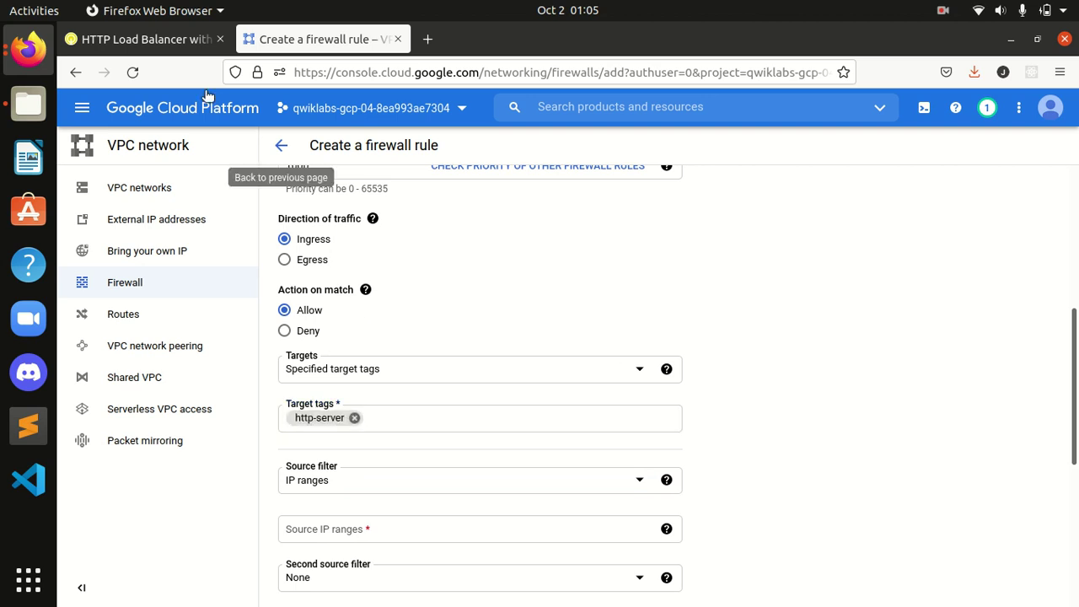
# Set the health check rule's source IP ranges to 130.211.0.0/22 and 35.191.0.0/16, copied from the lab's property table
pyautogui.click(145, 39)
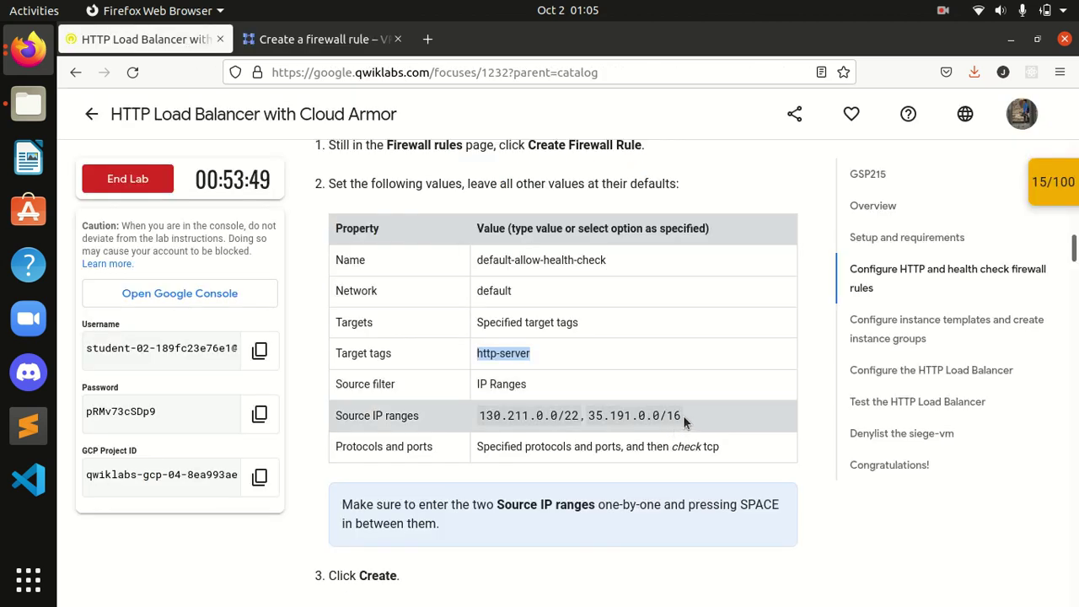
pyautogui.moveTo(682, 416); pyautogui.dragTo(503, 415)
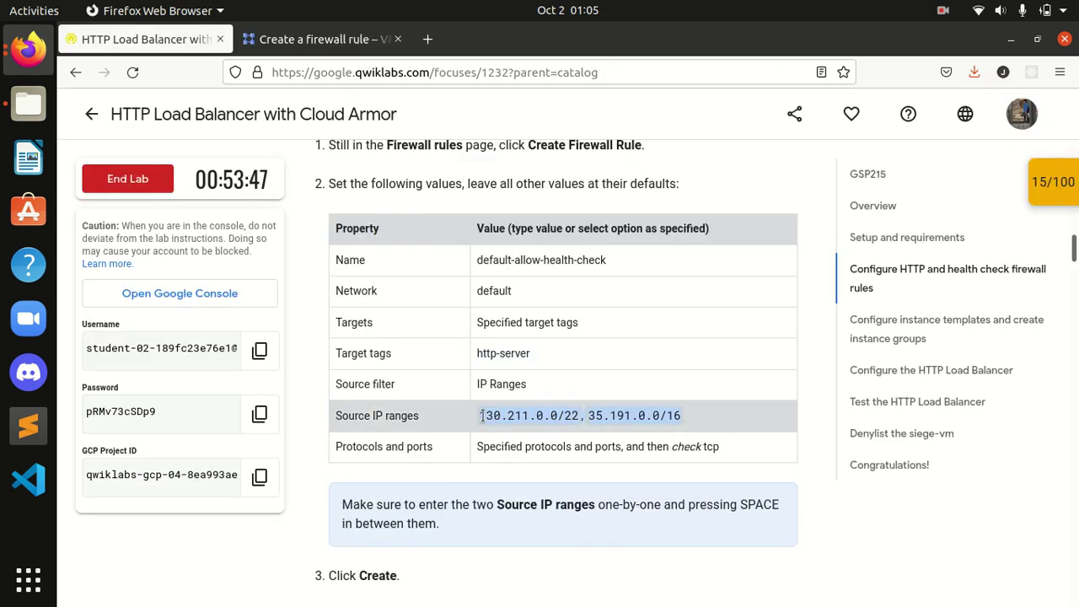
pyautogui.click(312, 39)
pyautogui.scroll(-2, 438, 454)
pyautogui.click(421, 457)
pyautogui.write('130.211.0.0/22, 35.191.0.0/16')
pyautogui.click(749, 422)
pyautogui.scroll(-3, 748, 430)
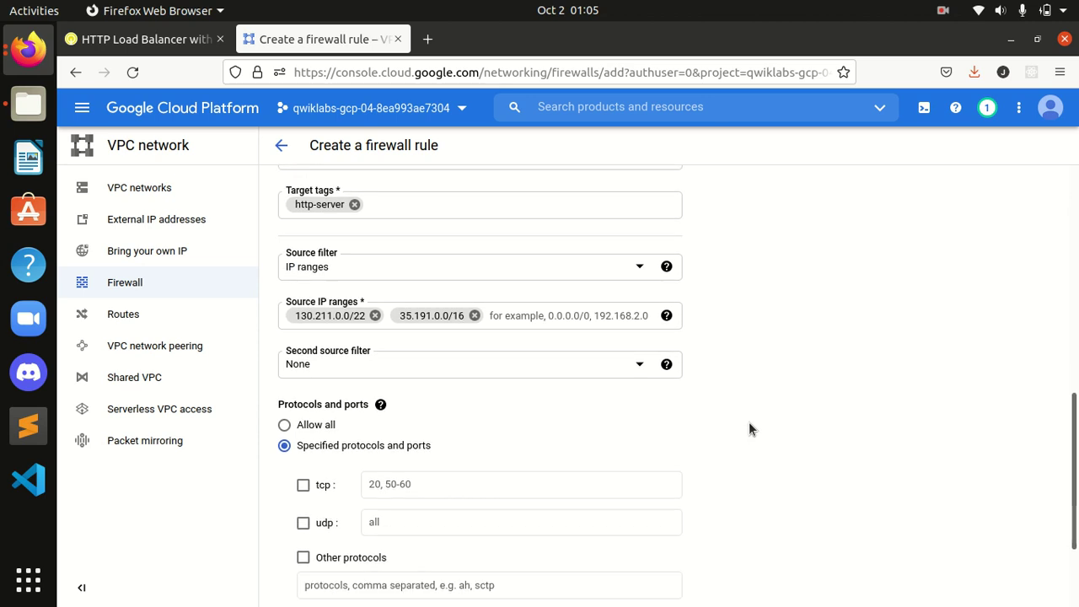
# Allow tcp without a port for the health check rule, as the lab specifies, and create the rule
pyautogui.click(173, 44)
pyautogui.scroll(-2, 446, 282)
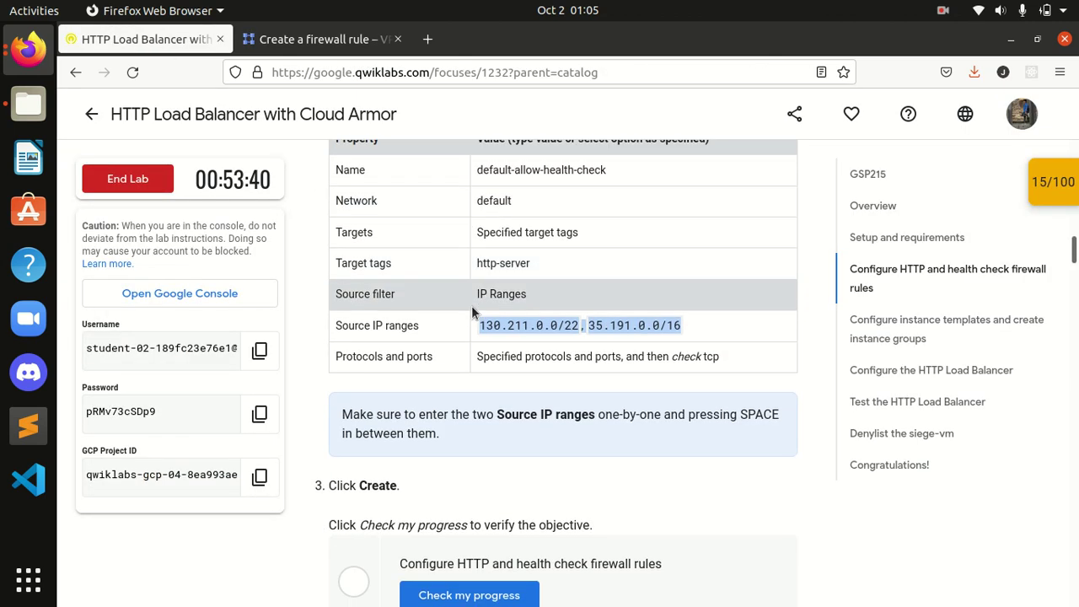
pyautogui.click(325, 40)
pyautogui.click(303, 483)
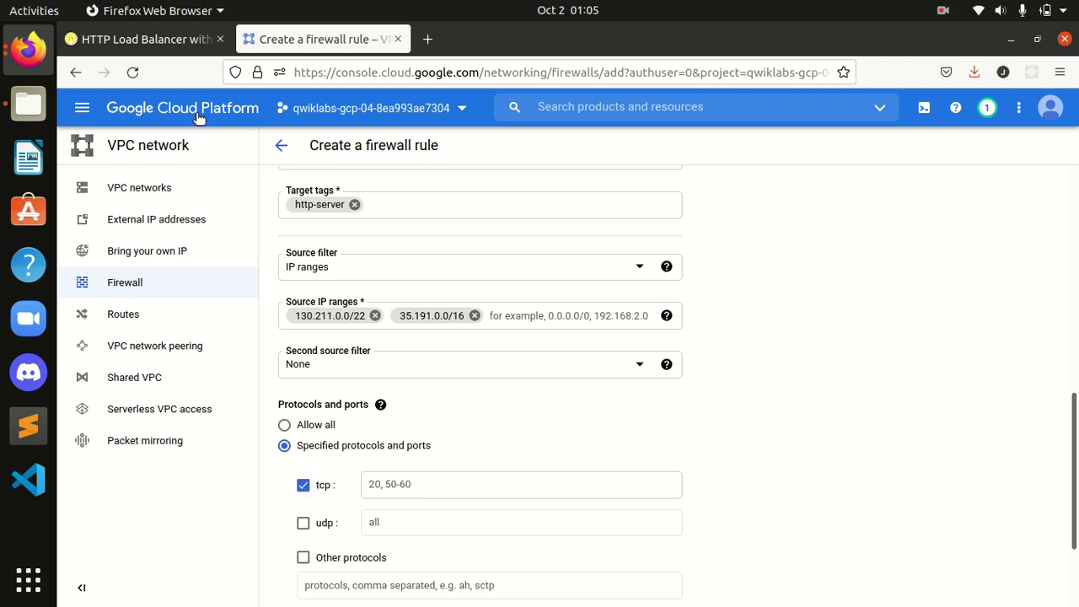
pyautogui.click(174, 39)
pyautogui.scroll(-2, 657, 410)
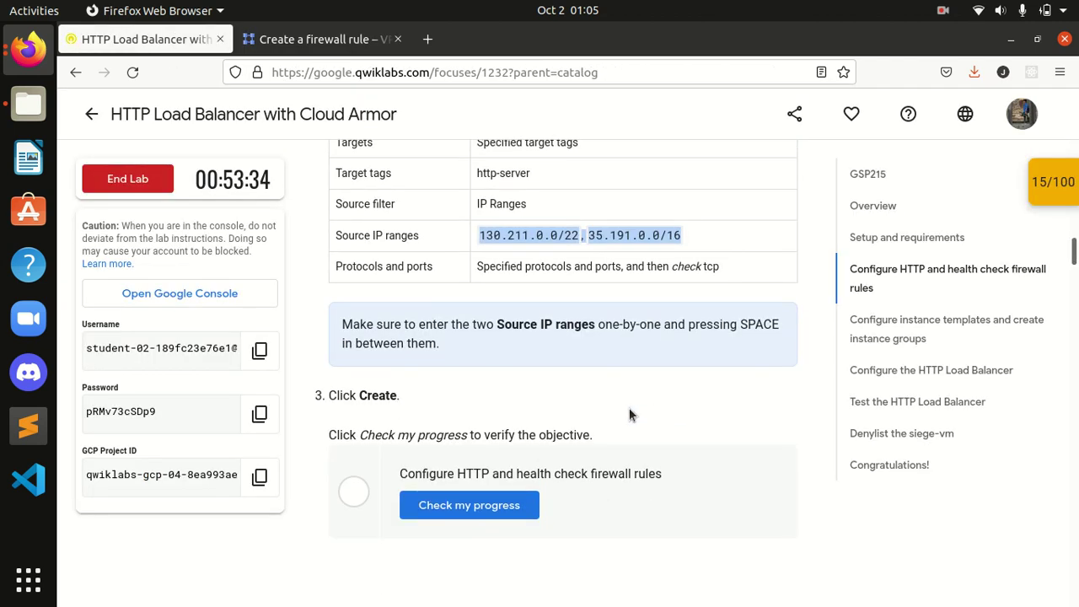
pyautogui.click(324, 39)
pyautogui.scroll(-3, 354, 513)
pyautogui.click(286, 515)
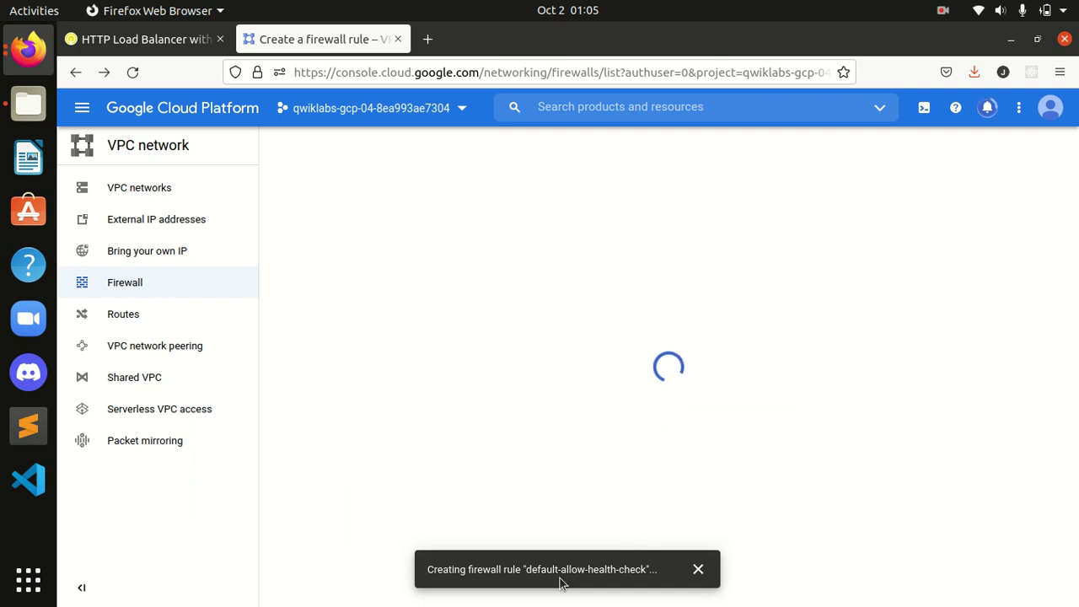
# Check the lab progress for configuring HTTP and health check firewall rules, and go on to the instance templates section
pyautogui.click(167, 45)
pyautogui.scroll(-3, 447, 338)
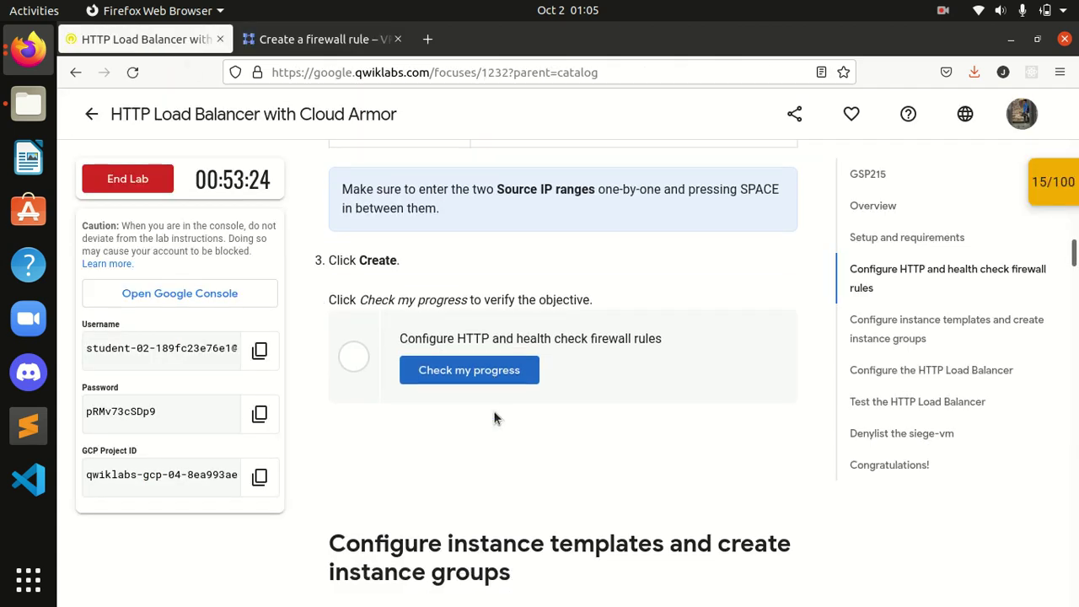
pyautogui.click(453, 331)
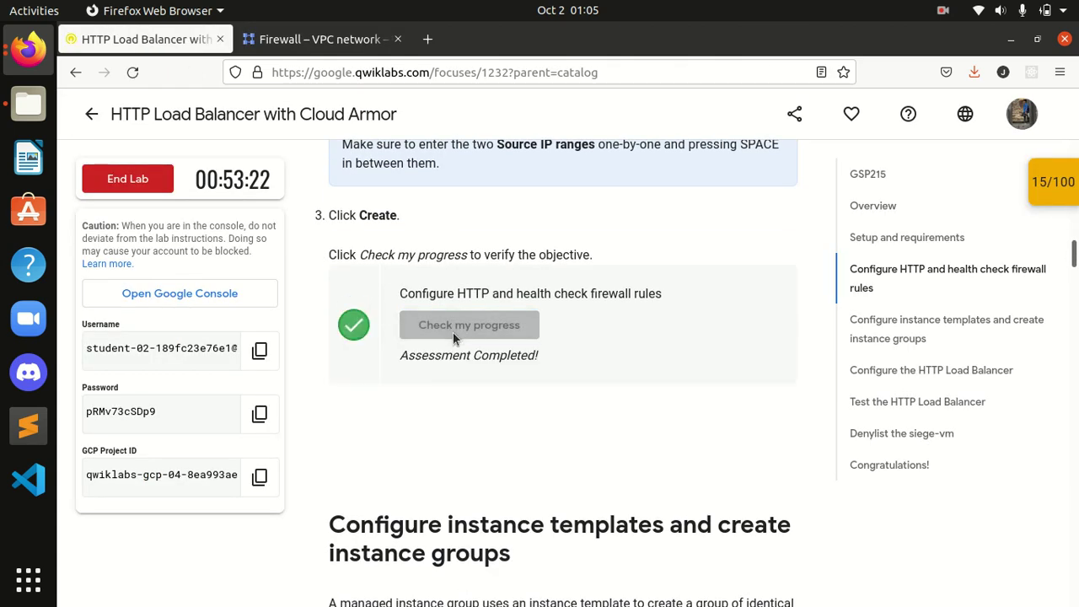
pyautogui.scroll(-3, 452, 331)
pyautogui.scroll(-2, 453, 331)
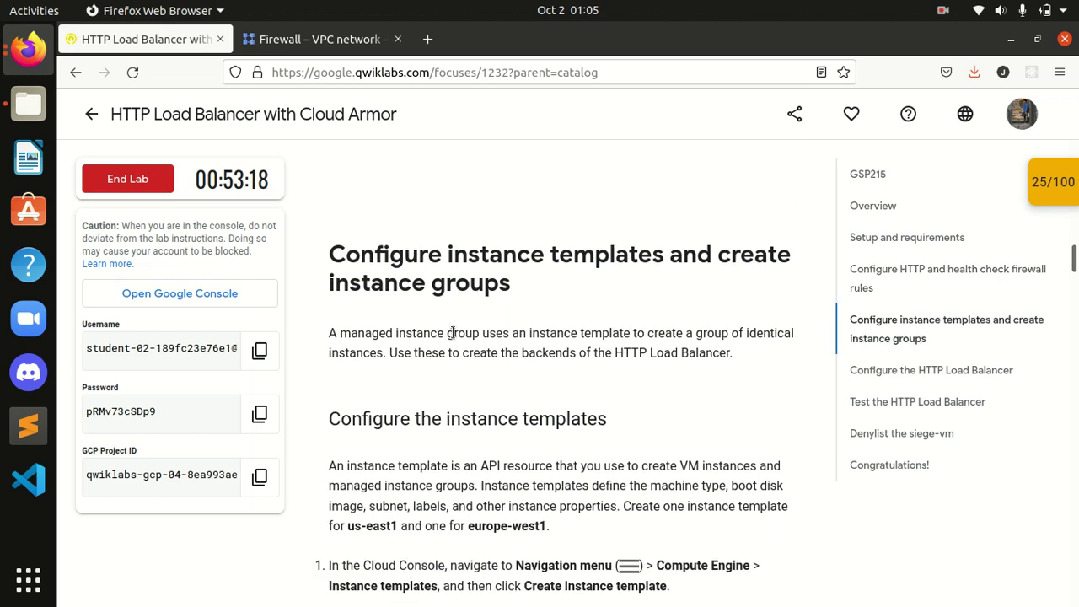
# Read the lab's first instance template instruction and open the Compute Engine instance templates page in the Cloud Console
pyautogui.moveTo(330, 261); pyautogui.dragTo(642, 290)
pyautogui.click(641, 291)
pyautogui.scroll(-4, 622, 306)
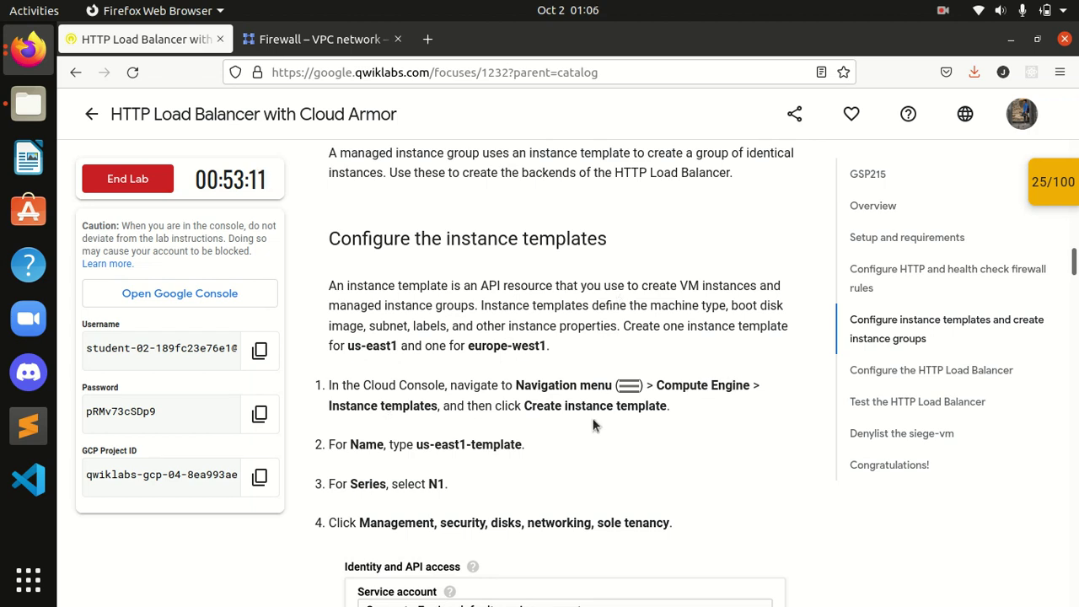
pyautogui.click(319, 38)
pyautogui.click(82, 107)
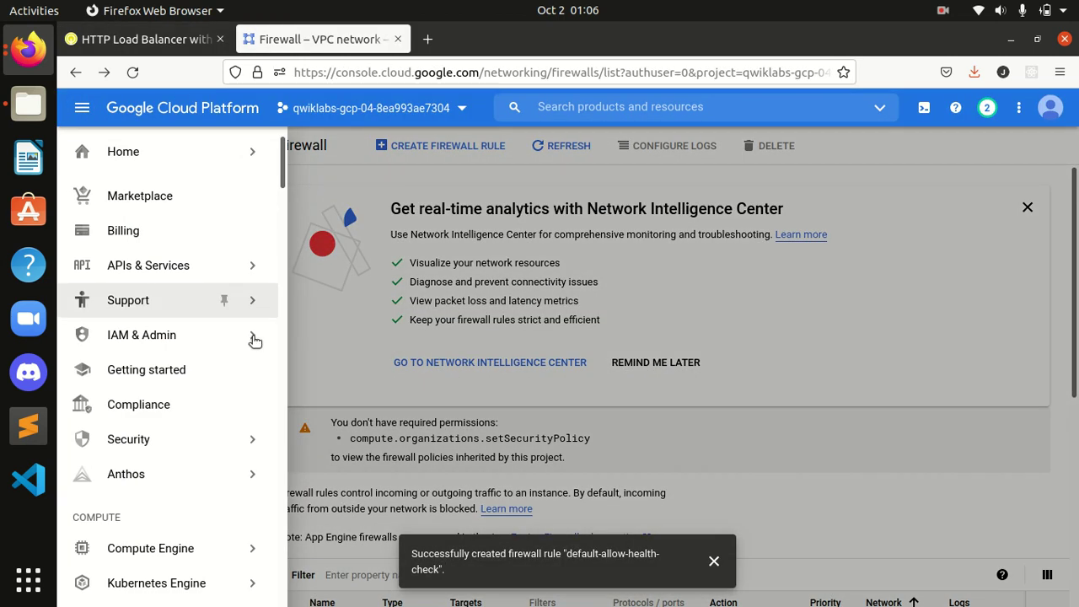
pyautogui.scroll(-3, 205, 409)
pyautogui.scroll(1, 207, 466)
pyautogui.moveTo(192, 428)
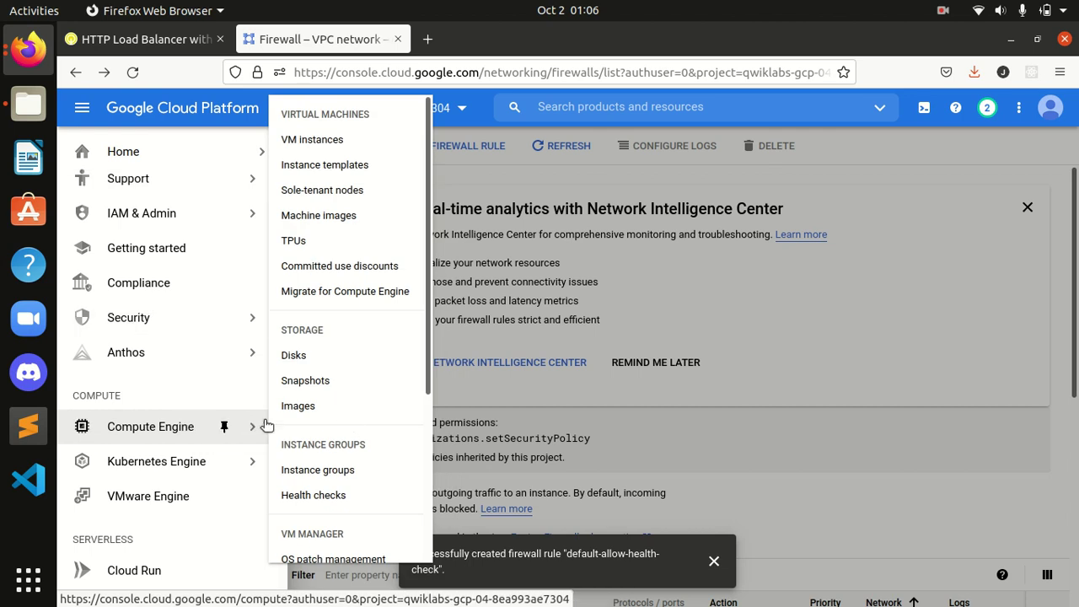
pyautogui.click(325, 165)
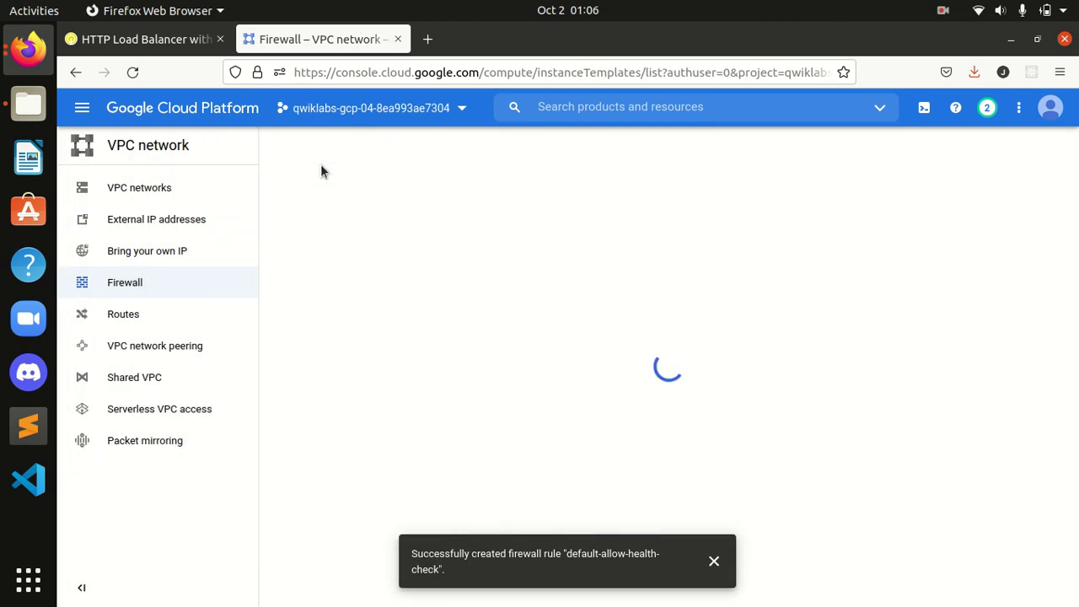
pyautogui.click(712, 561)
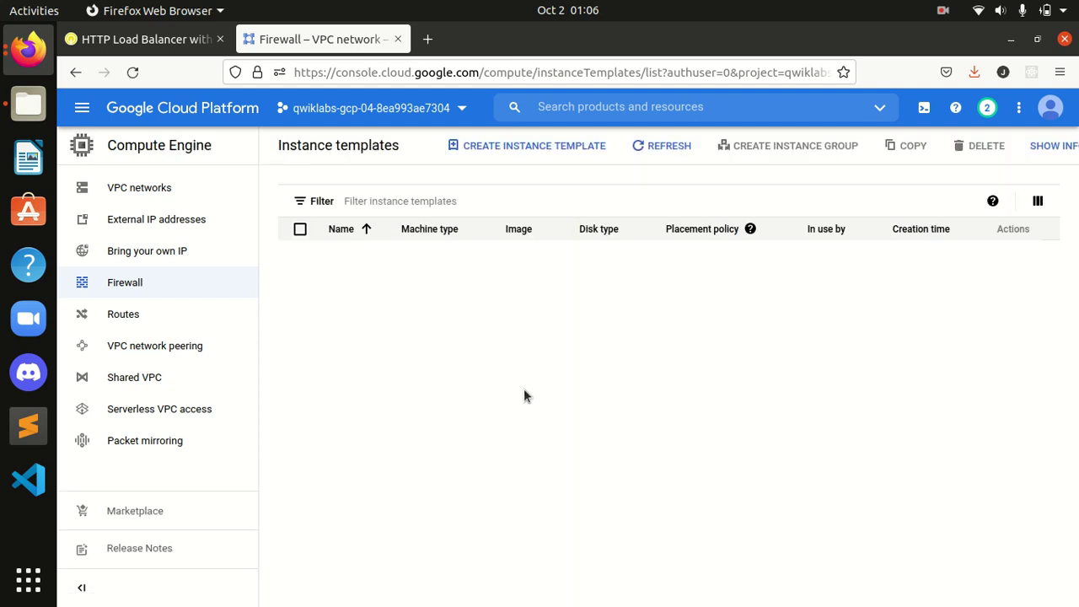
# Start a new instance template and name it us-east1-template, copied from the lab instructions
pyautogui.click(515, 144)
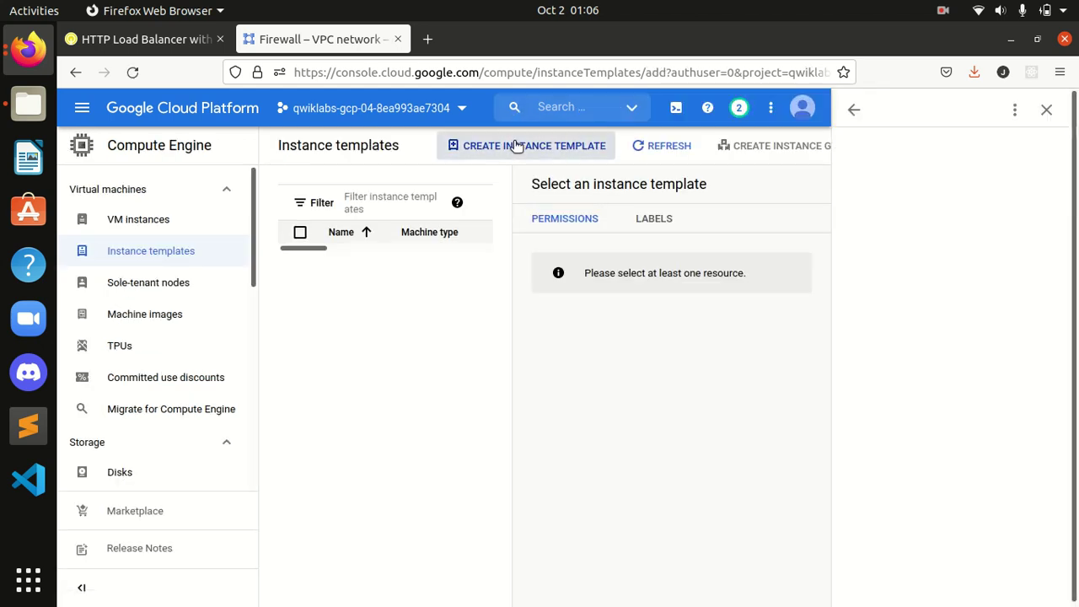
pyautogui.click(1046, 111)
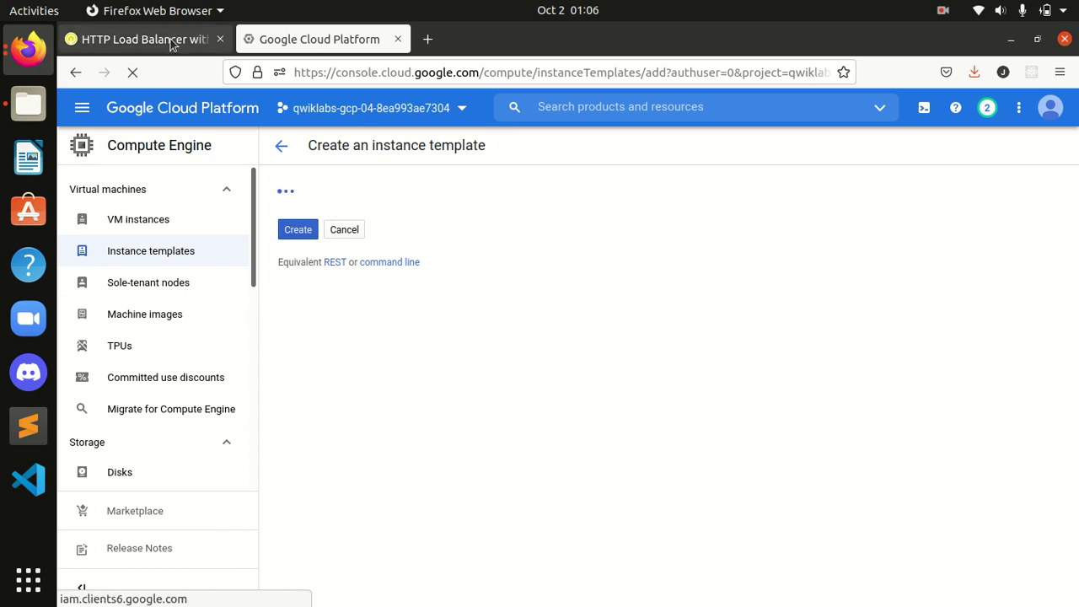
pyautogui.click(143, 40)
pyautogui.scroll(-2, 548, 349)
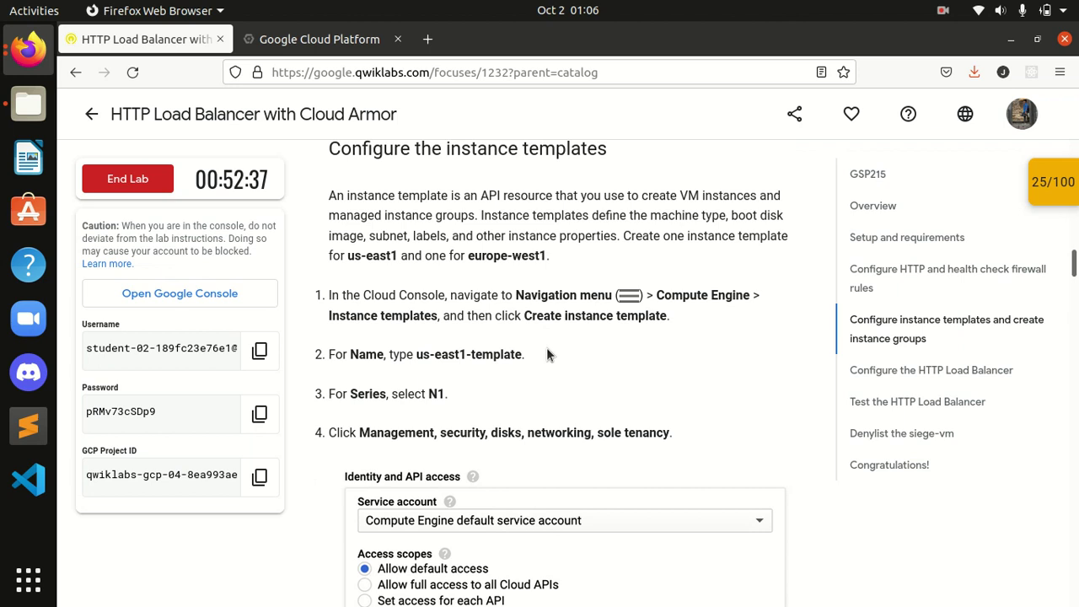
pyautogui.moveTo(427, 355); pyautogui.dragTo(518, 355)
pyautogui.hotkey('ctrl', 'c')
pyautogui.click(418, 355)
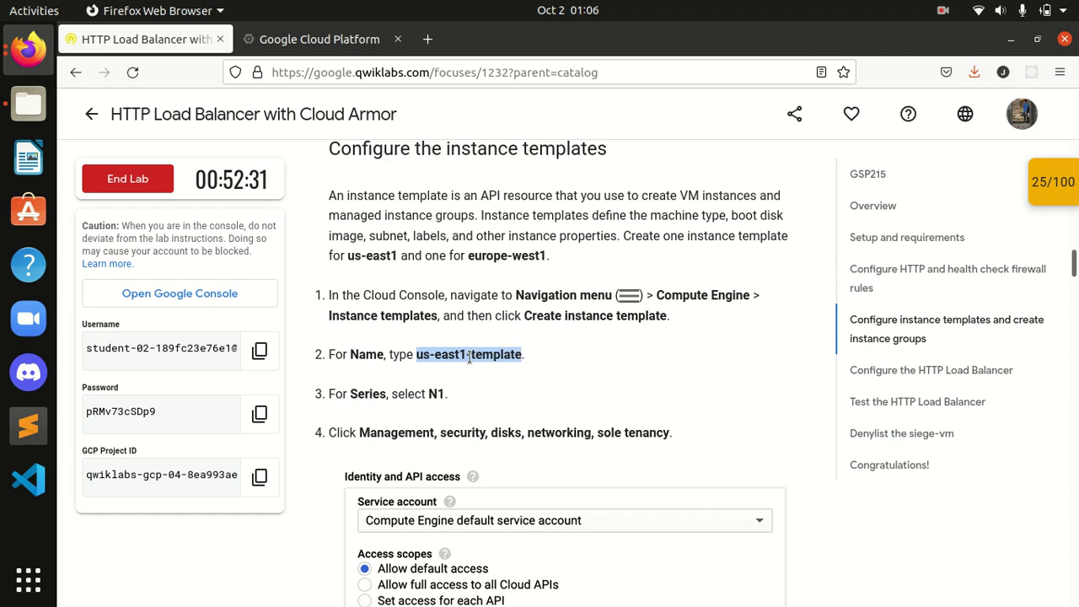
pyautogui.click(308, 44)
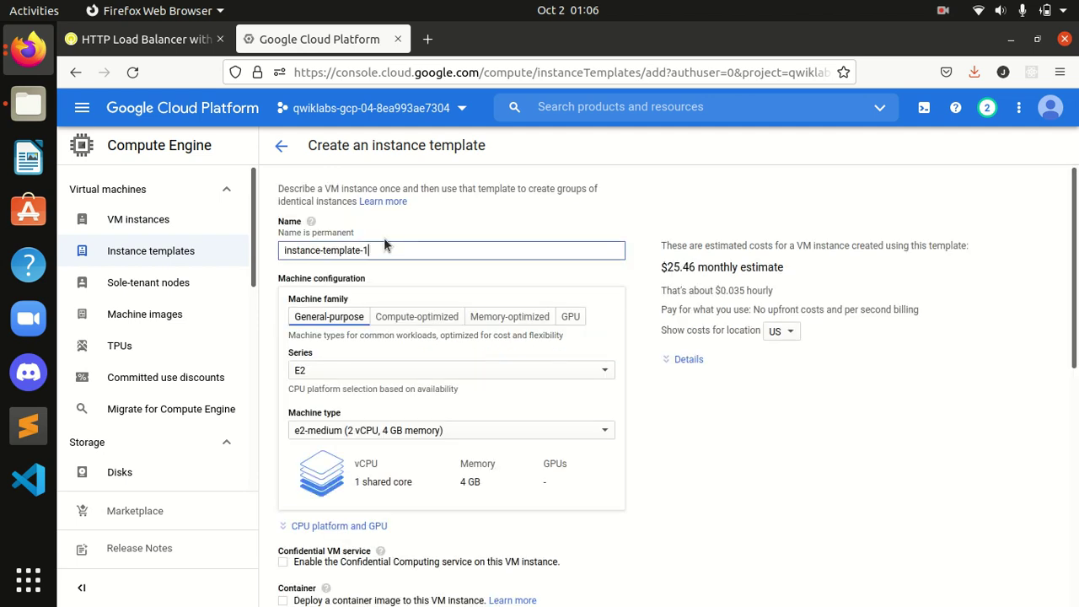
pyautogui.moveTo(284, 250); pyautogui.dragTo(382, 249)
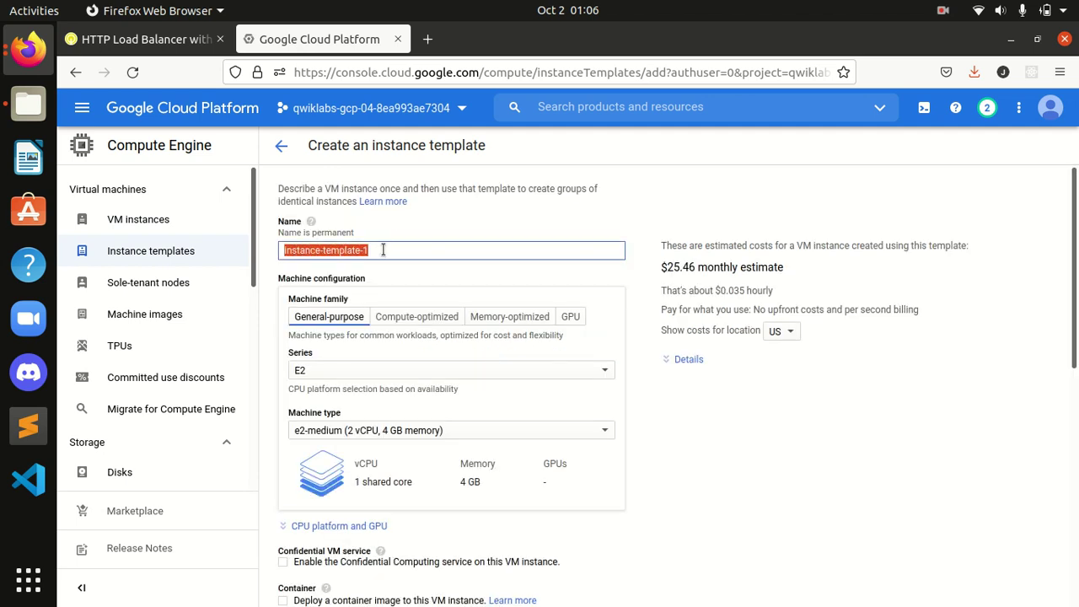
pyautogui.hotkey('ctrl', 'v')
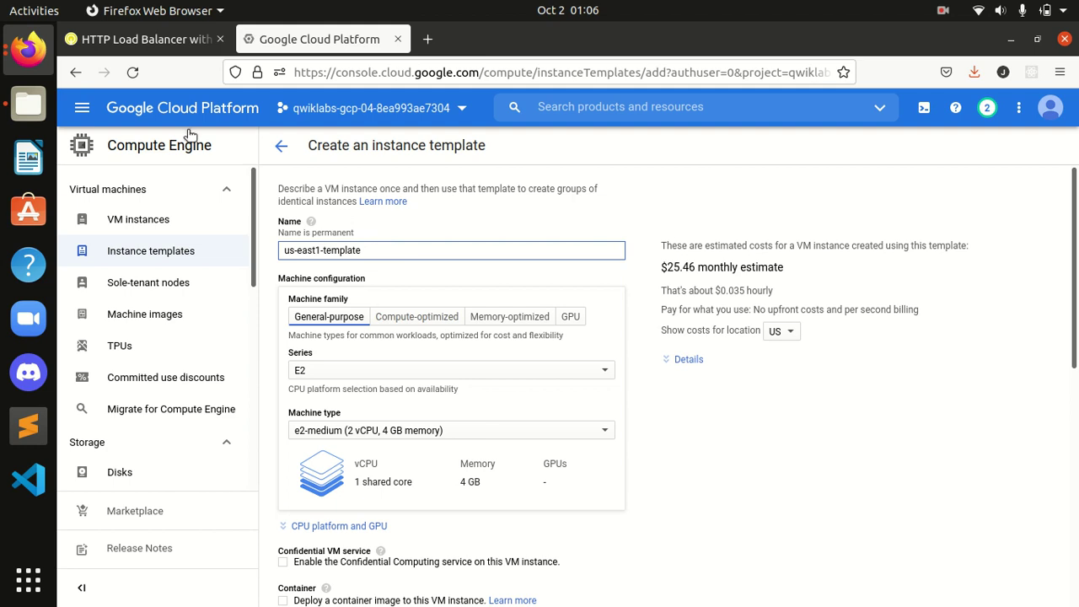
# Set the template's machine series to N1, as the lab specifies
pyautogui.click(143, 39)
pyautogui.scroll(-2, 452, 306)
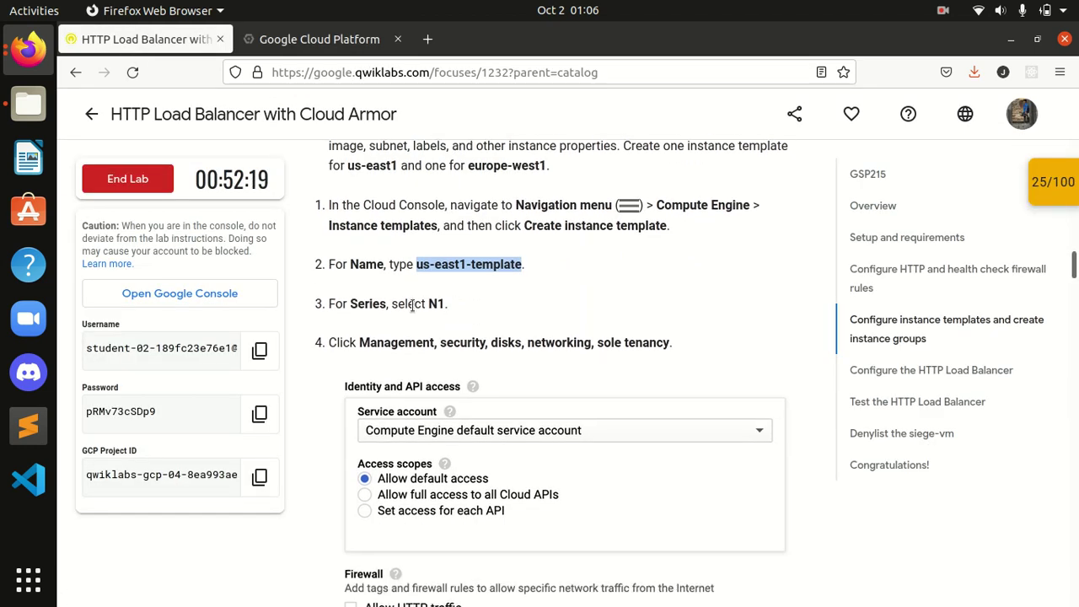
pyautogui.click(319, 39)
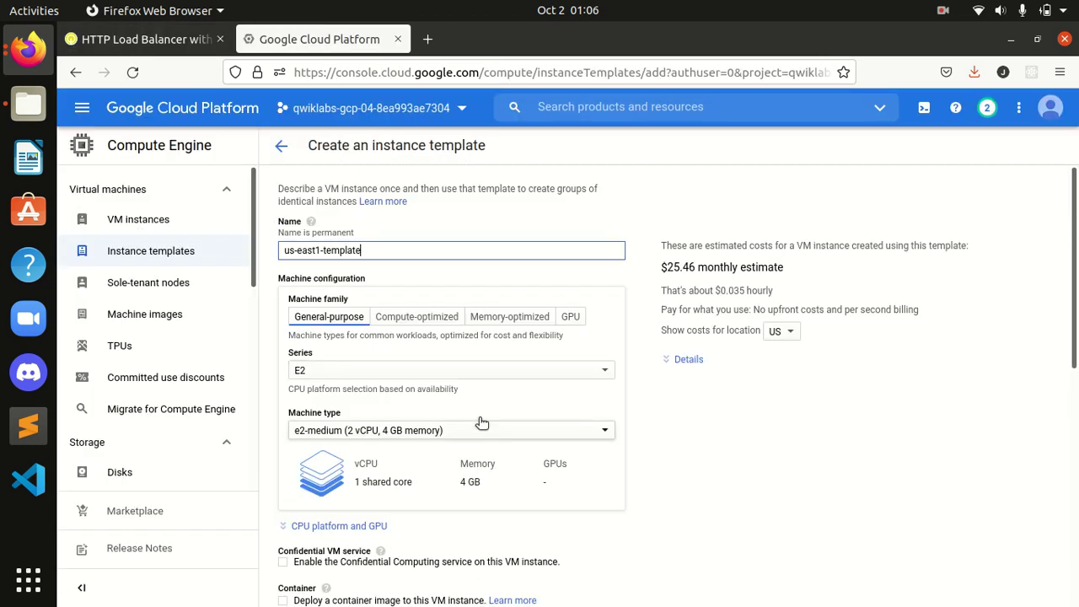
pyautogui.click(465, 369)
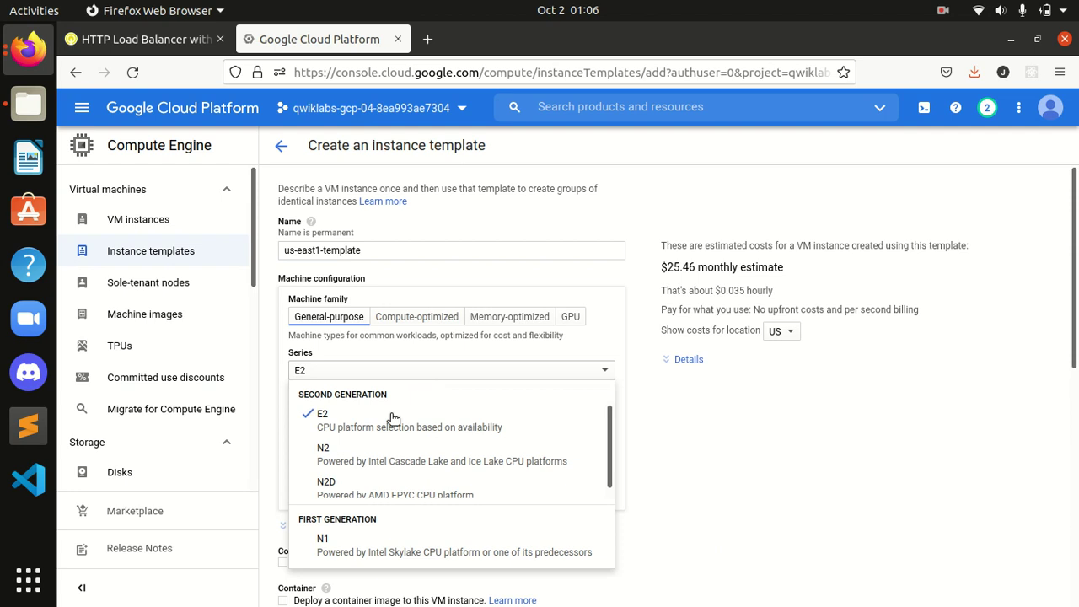
pyautogui.click(336, 550)
# Check the lab's next instruction and expand the template's management, security, disks, networking and sole tenancy options
pyautogui.click(145, 43)
pyautogui.scroll(-2, 365, 231)
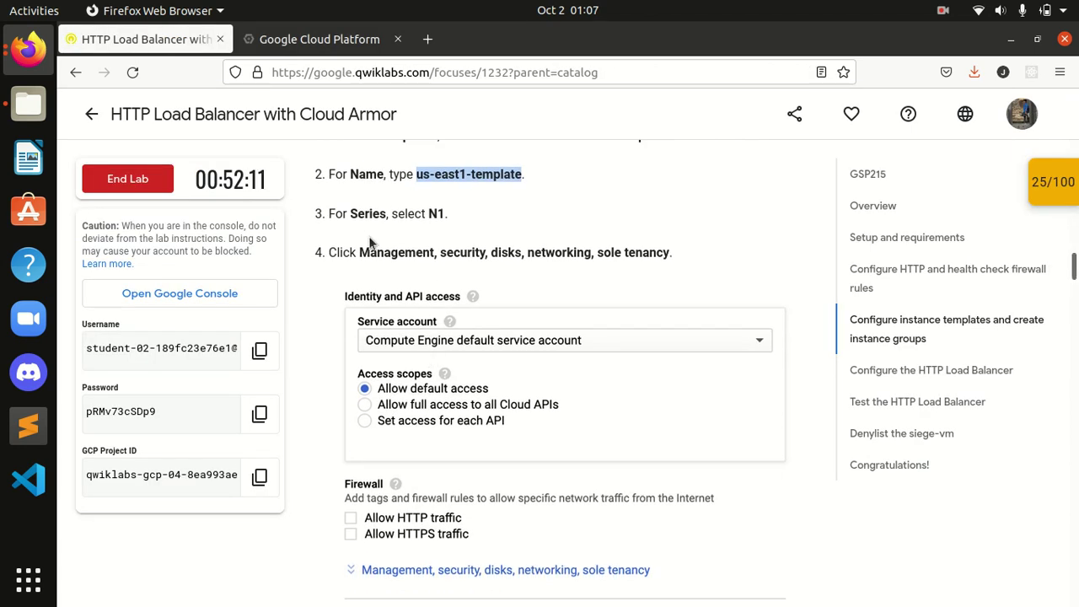
pyautogui.scroll(-2, 369, 242)
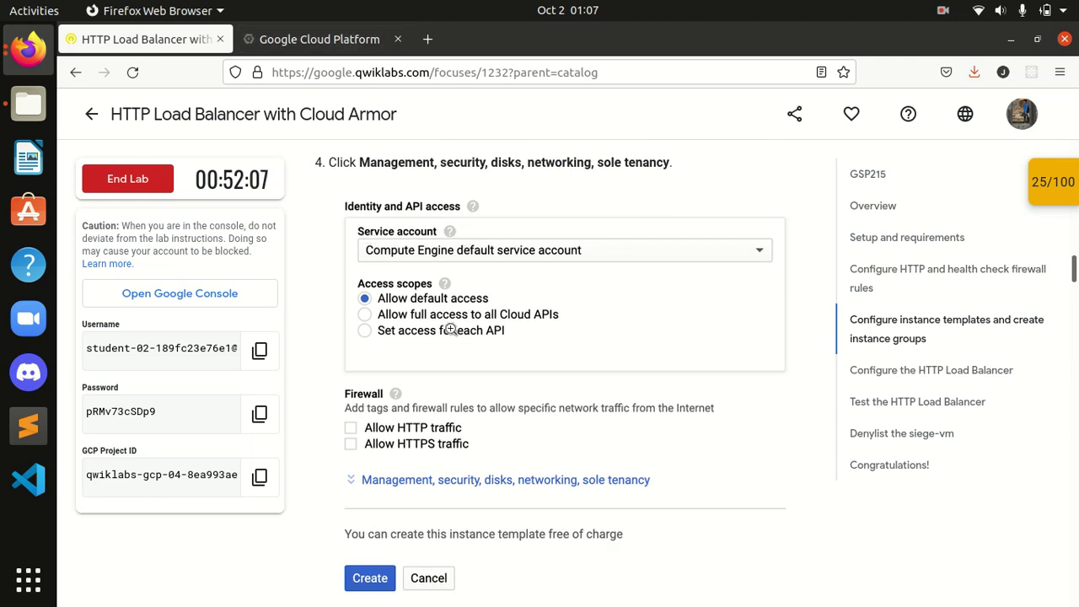
pyautogui.scroll(-4, 456, 337)
pyautogui.hotkey('ctrl', 'Tab')
pyautogui.scroll(-5, 543, 436)
pyautogui.scroll(-5, 542, 437)
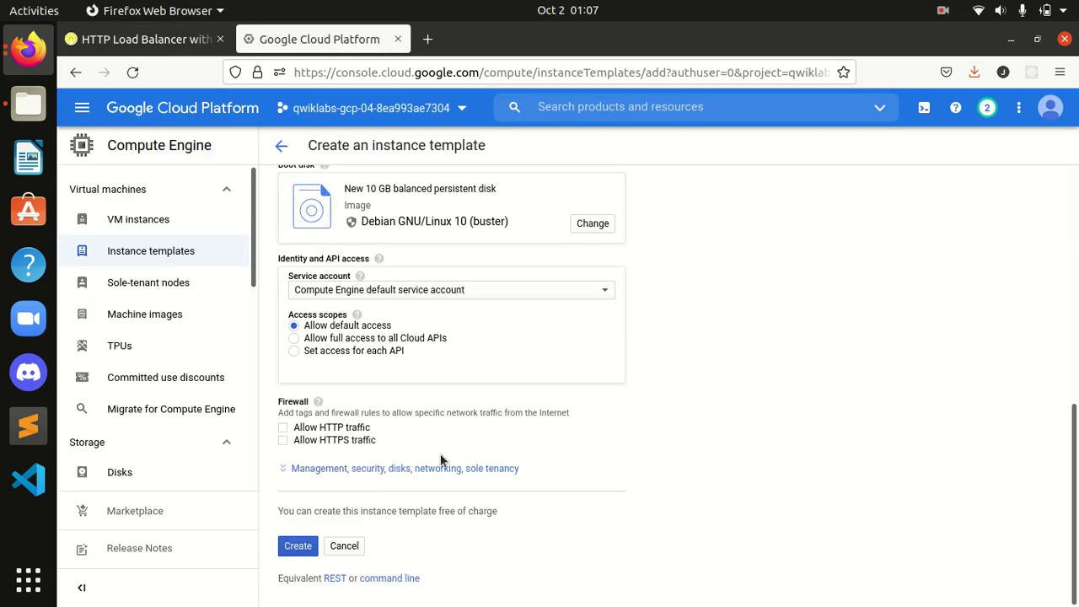
pyautogui.scroll(-2, 670, 455)
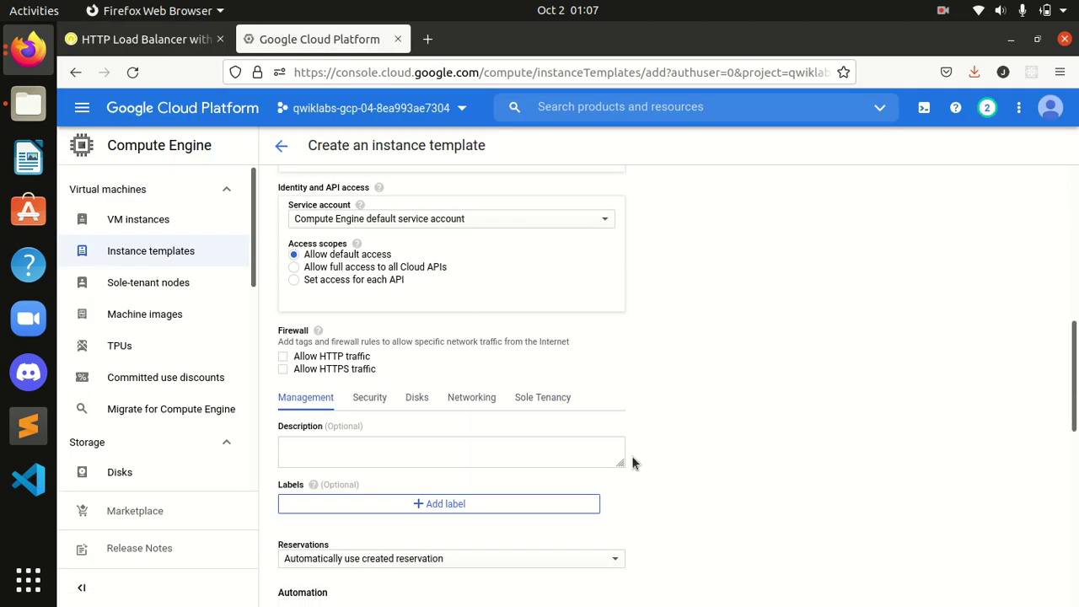
# Set the template's metadata key to startup-script-url, copied from the lab's metadata table
pyautogui.click(148, 37)
pyautogui.scroll(-4, 480, 482)
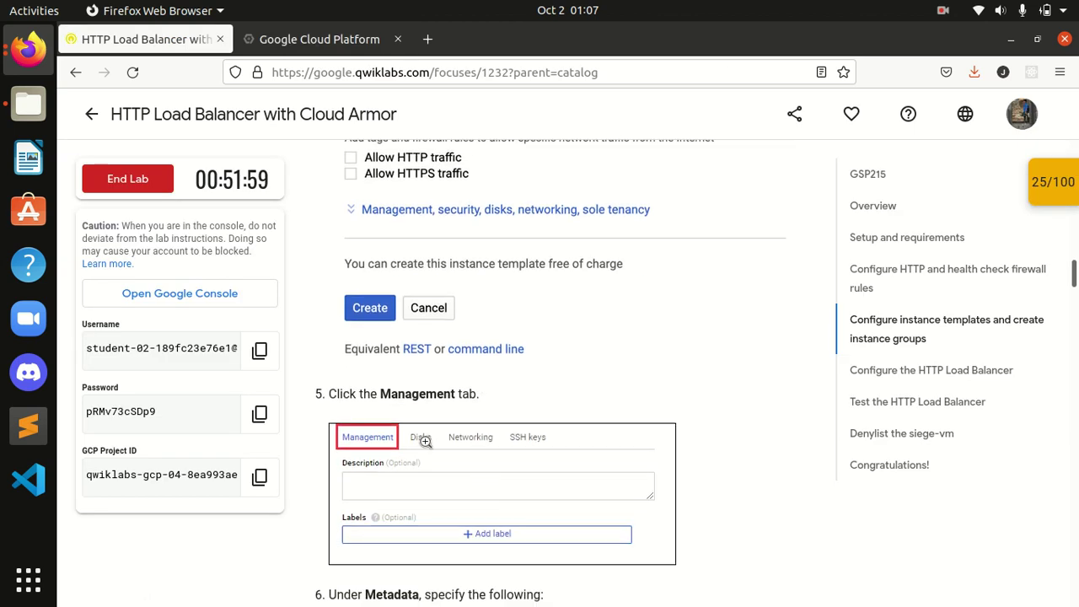
pyautogui.scroll(-2, 435, 444)
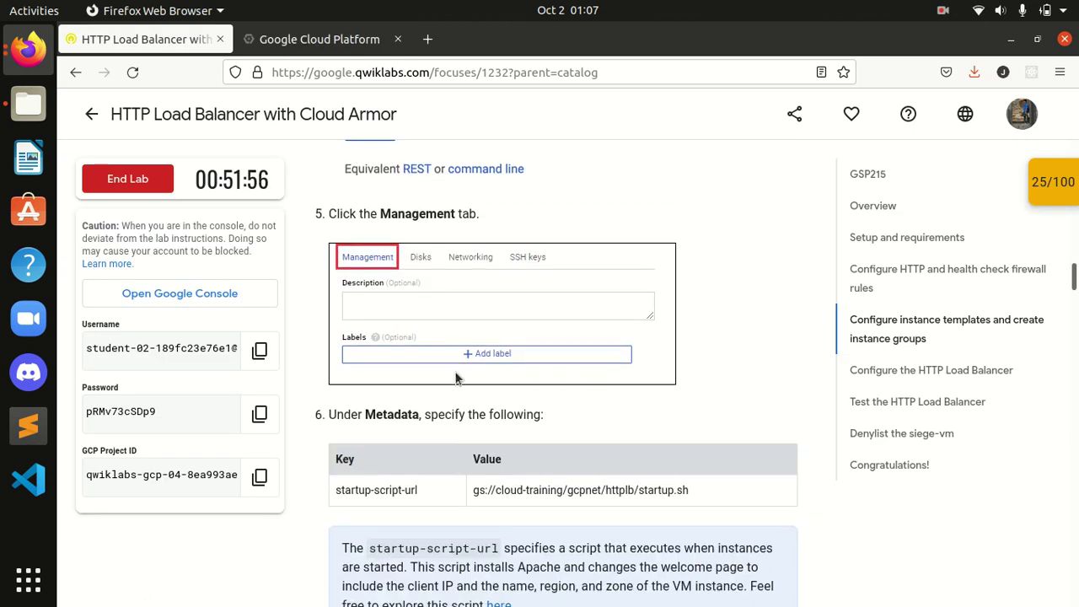
pyautogui.click(319, 38)
pyautogui.scroll(-1, 460, 432)
pyautogui.scroll(-3, 460, 433)
pyautogui.scroll(-3, 455, 458)
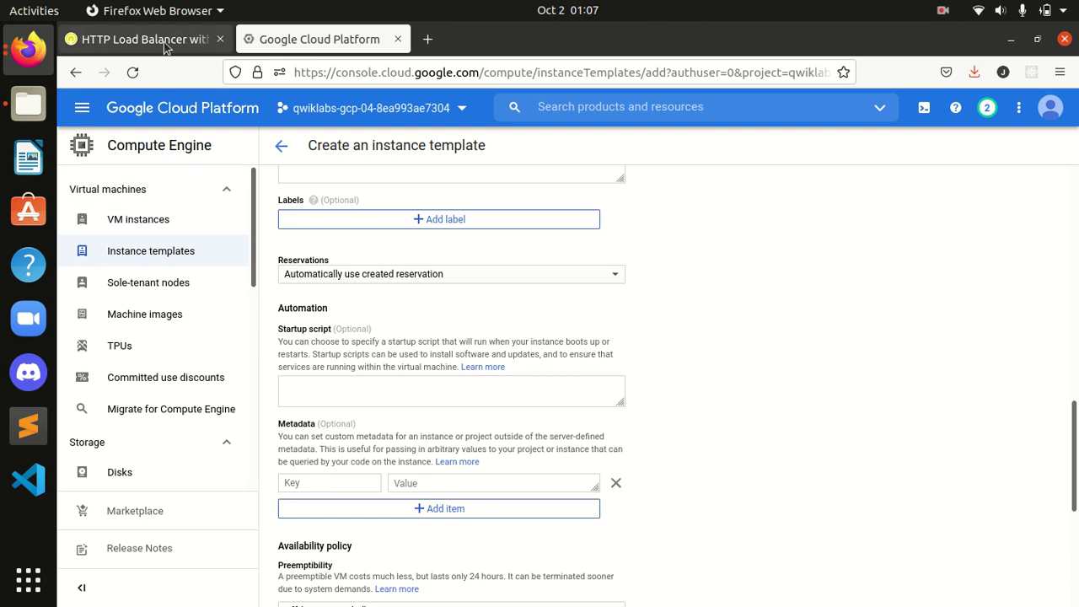
pyautogui.click(166, 42)
pyautogui.moveTo(420, 498); pyautogui.dragTo(341, 487)
pyautogui.hotkey('ctrl', 'c')
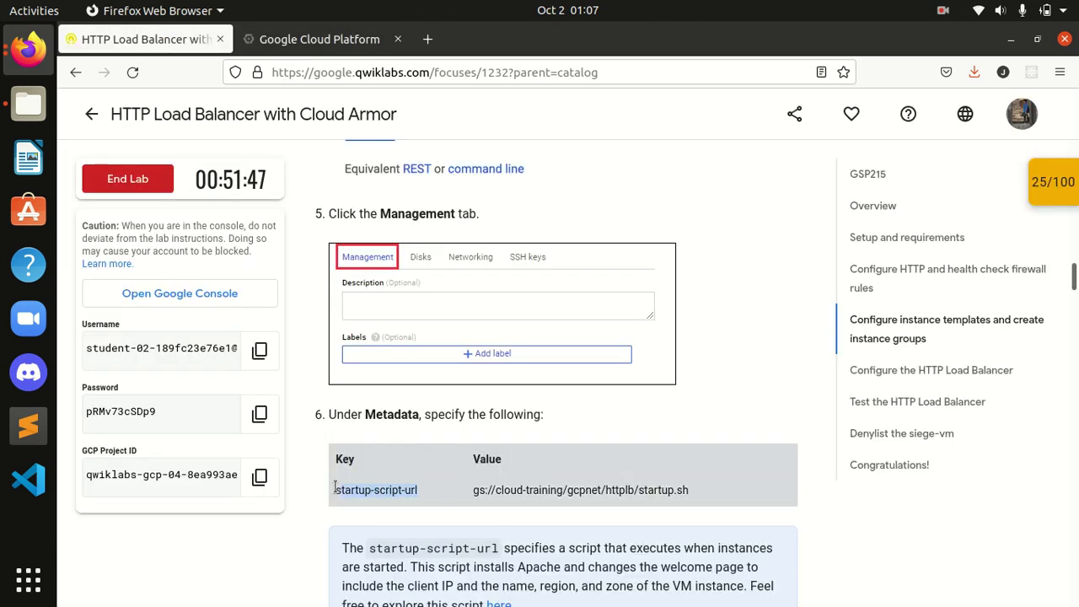
pyautogui.click(320, 38)
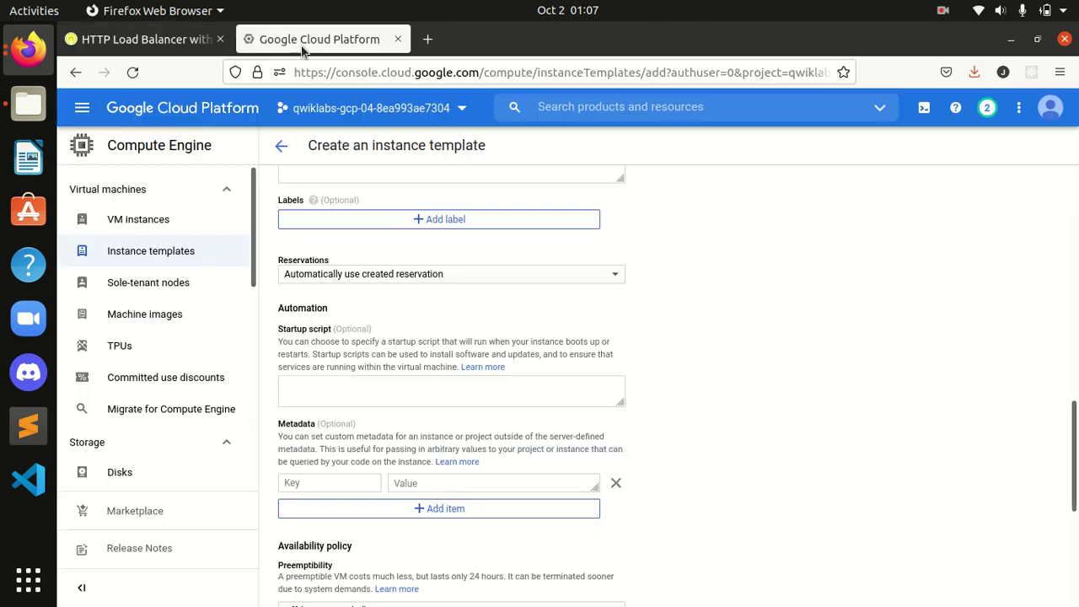
pyautogui.click(314, 487)
pyautogui.hotkey('ctrl', 'v')
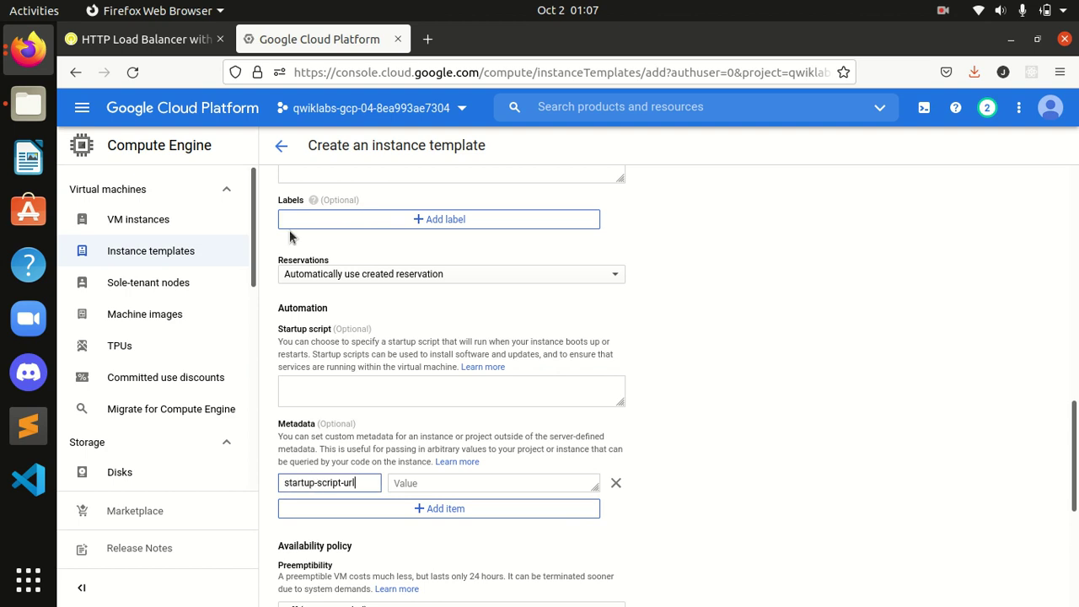
# Set the metadata value to gs://cloud-training/gcpnet/httplb/startup.sh, copied from the lab's table, without leading whitespace
pyautogui.click(152, 41)
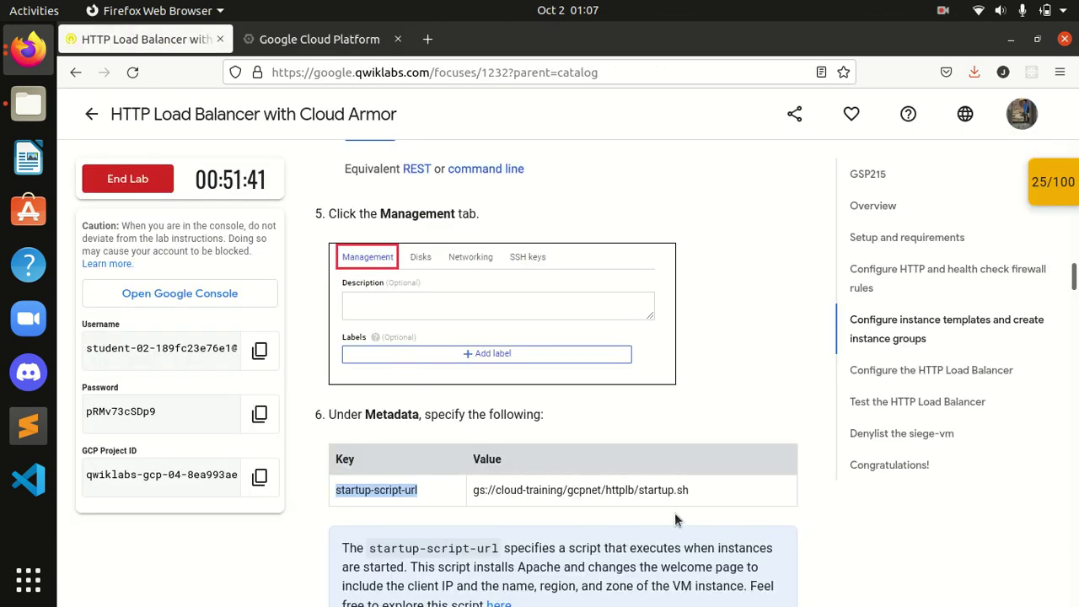
pyautogui.moveTo(692, 490); pyautogui.dragTo(453, 486)
pyautogui.hotkey('ctrl', 'c')
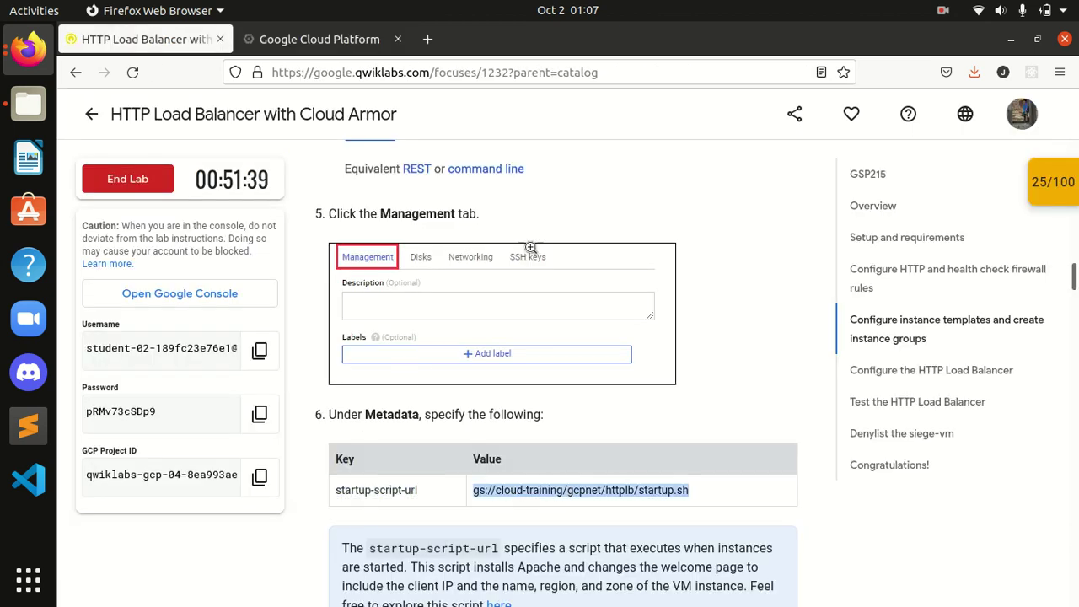
pyautogui.click(319, 38)
pyautogui.click(483, 481)
pyautogui.hotkey('ctrl', 'v')
pyautogui.scroll(1, 485, 459)
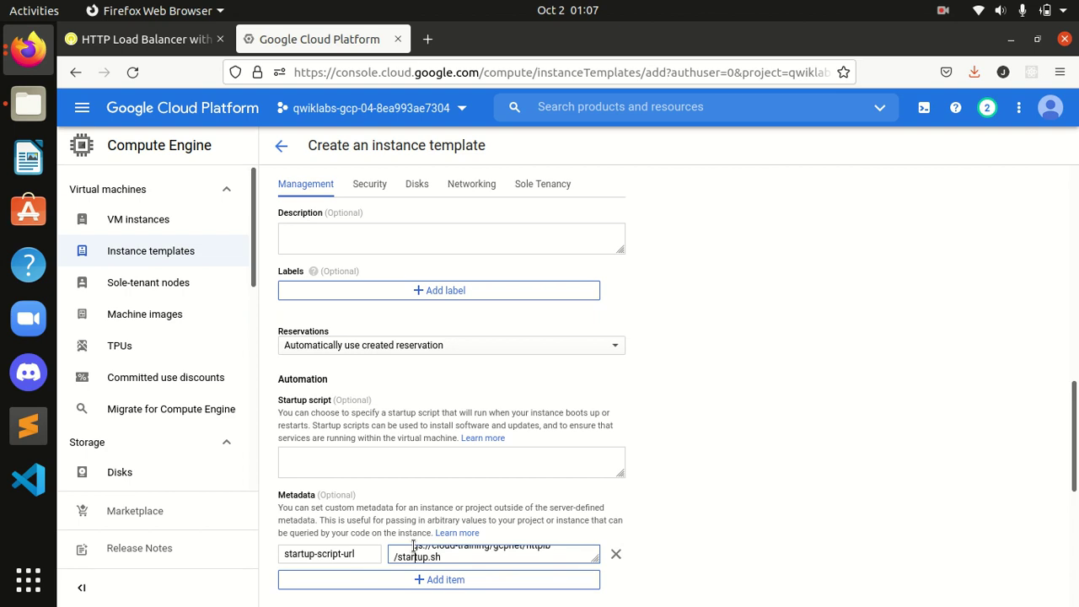
pyautogui.hotkey('ctrl', 'Home')
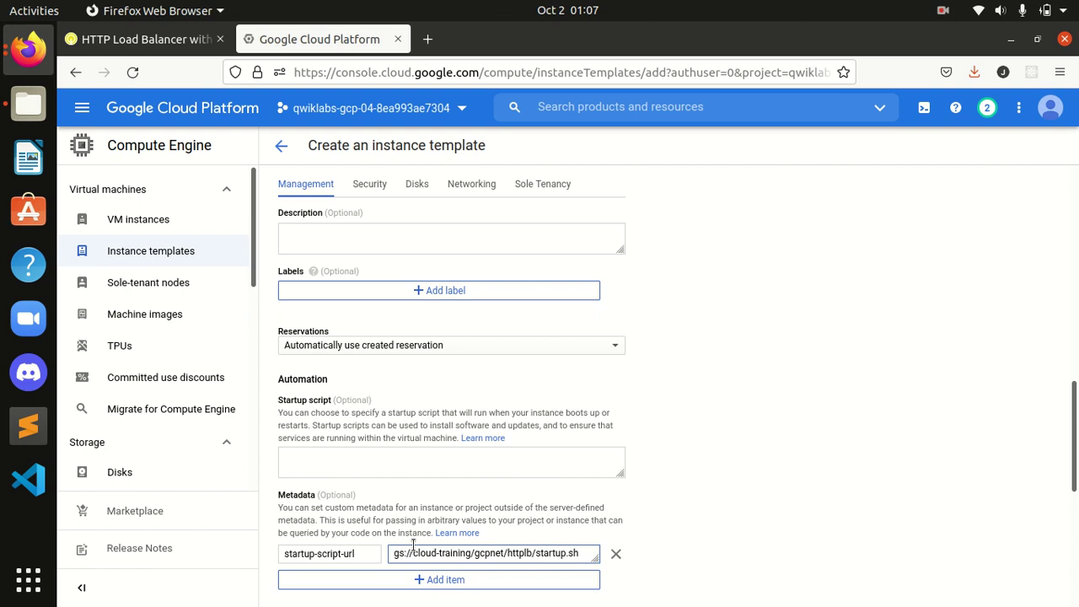
pyautogui.click(282, 554)
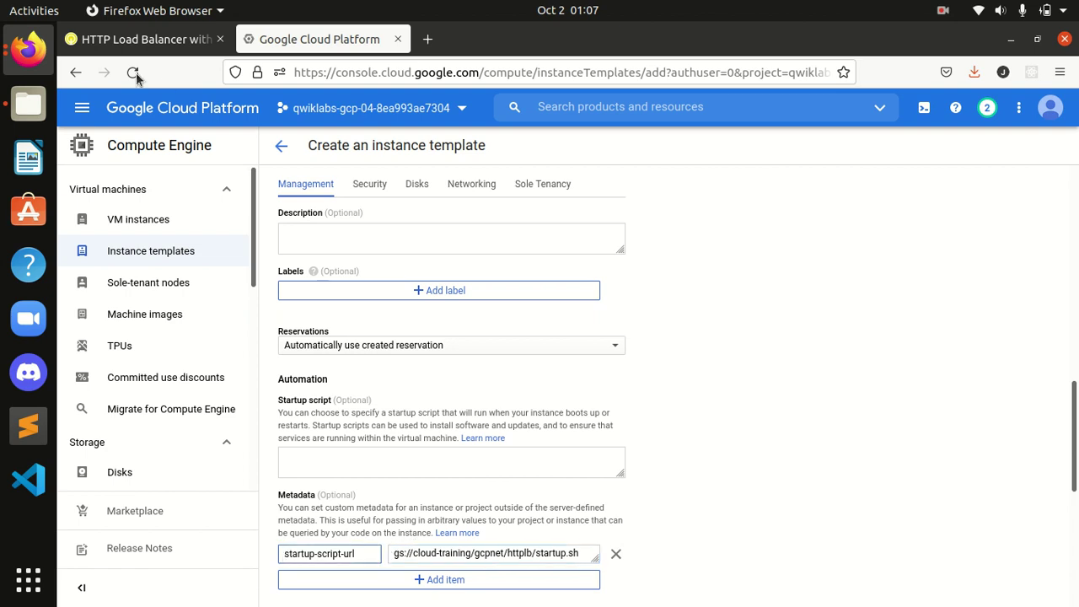
# Check the lab's next instruction and open the instance template's networking settings
pyautogui.click(147, 39)
pyautogui.scroll(-3, 526, 426)
pyautogui.scroll(-1, 525, 426)
pyautogui.click(320, 38)
pyautogui.scroll(1, 607, 434)
pyautogui.scroll(1, 629, 424)
pyautogui.scroll(-6, 629, 424)
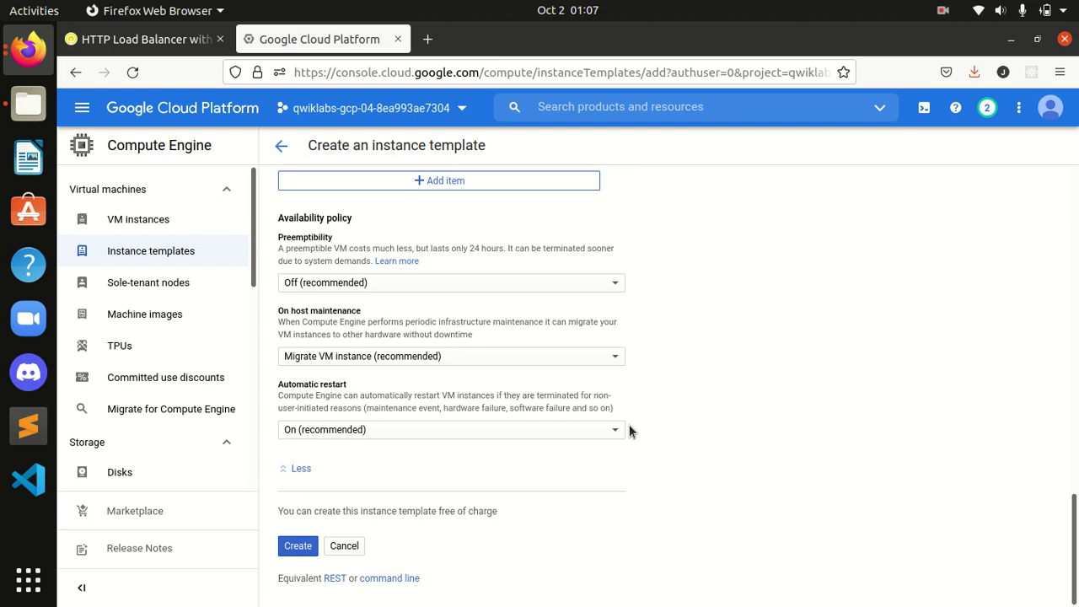
pyautogui.scroll(5, 628, 424)
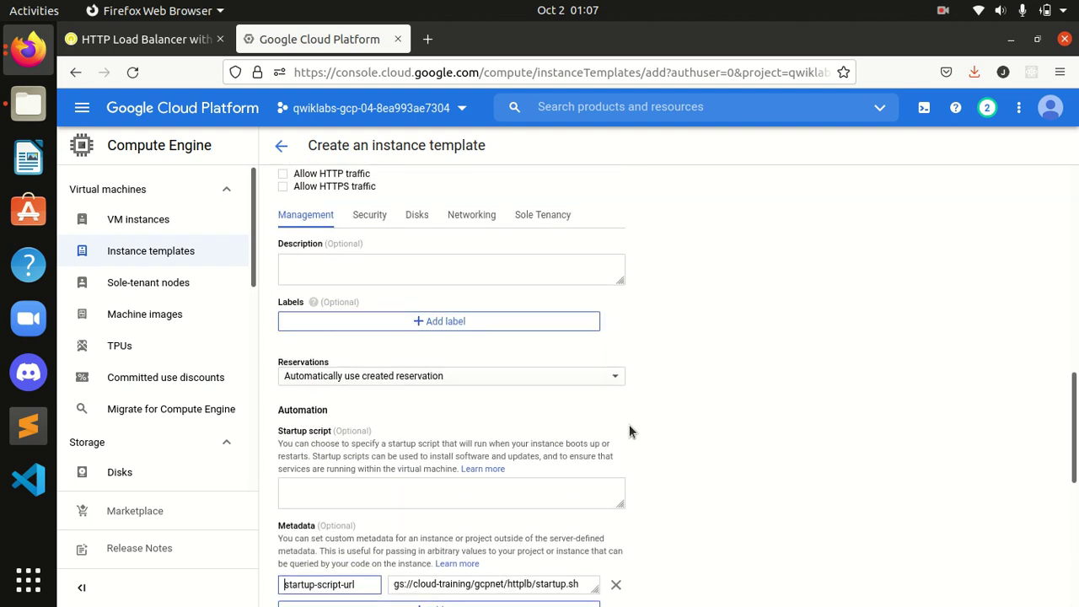
pyautogui.click(471, 212)
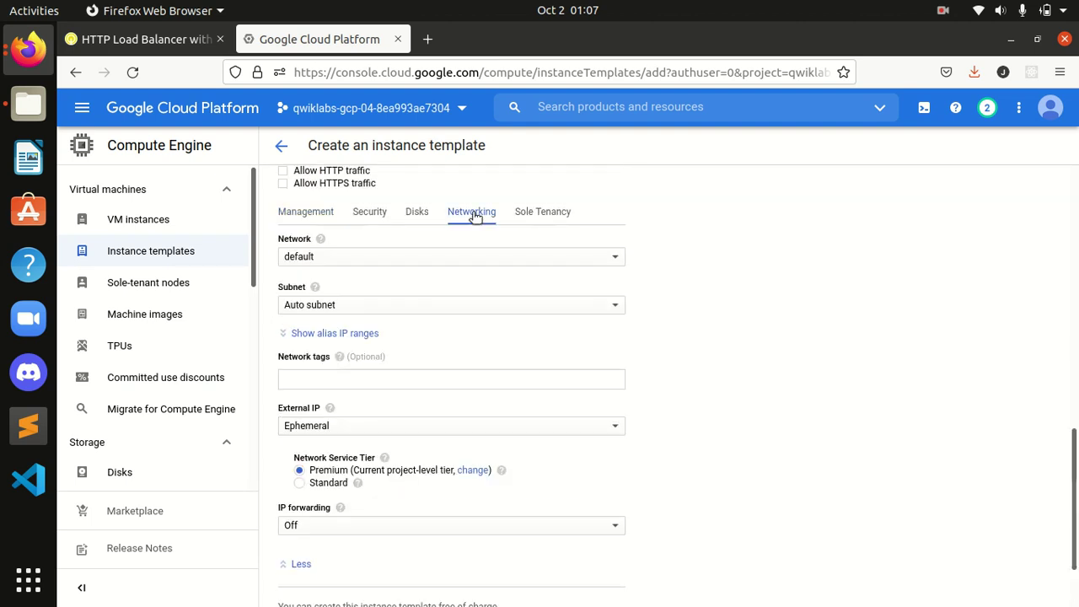
# Check the lab's networking table and set the instance template's subnet to default (us-east1)
pyautogui.click(139, 39)
pyautogui.click(574, 389)
pyautogui.scroll(-4, 574, 390)
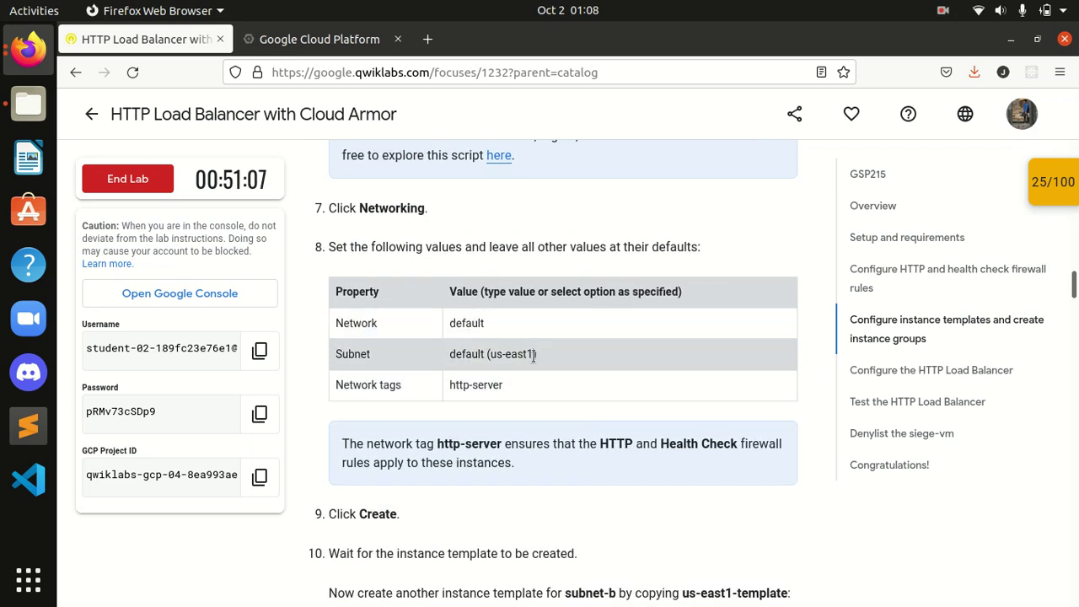
pyautogui.moveTo(505, 385); pyautogui.dragTo(450, 386)
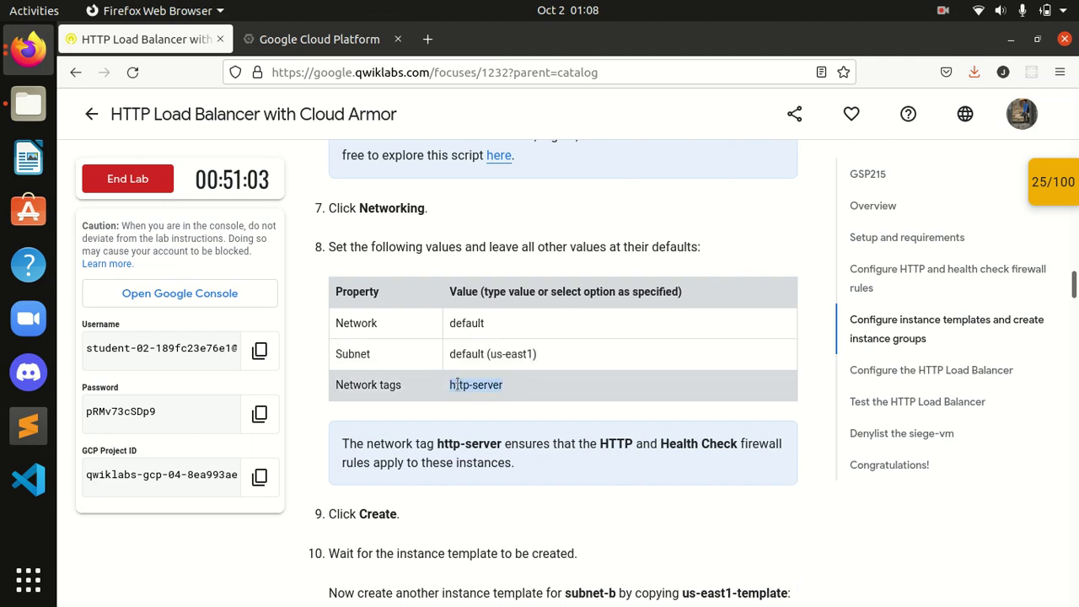
pyautogui.click(316, 39)
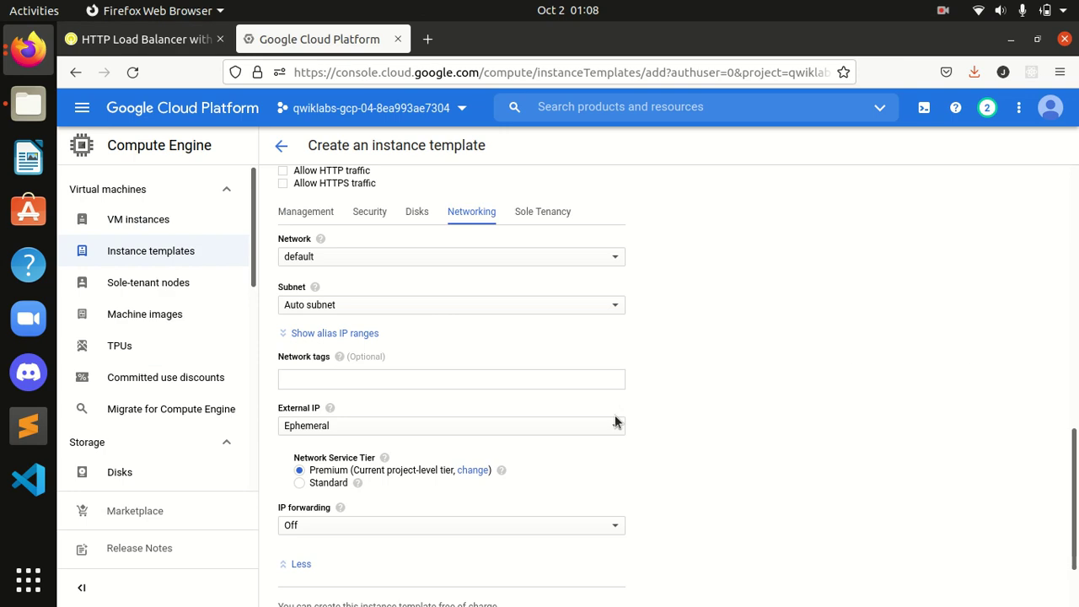
pyautogui.click(373, 305)
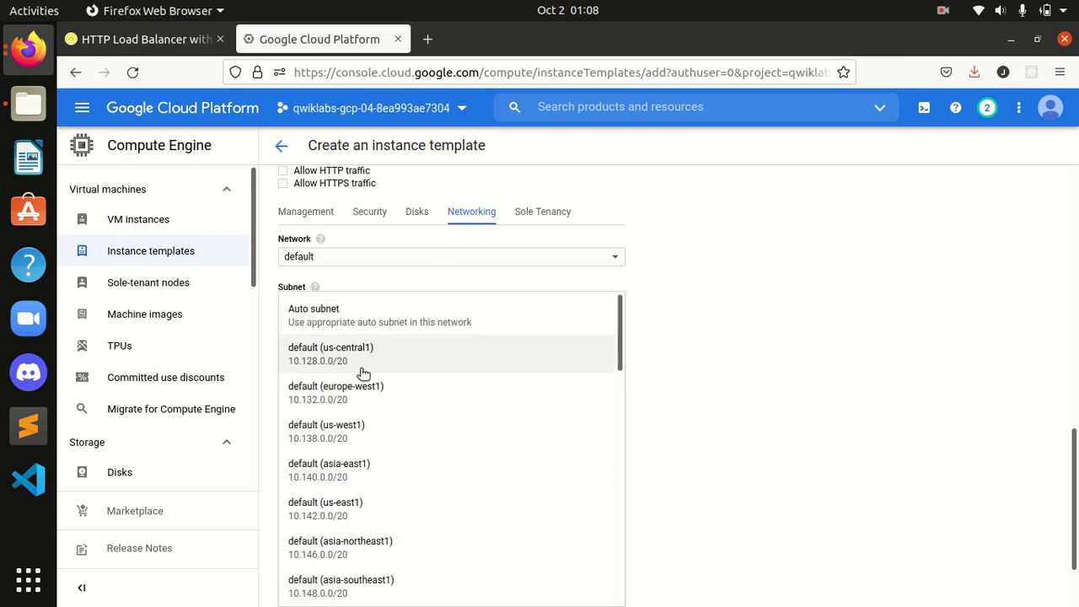
pyautogui.click(380, 507)
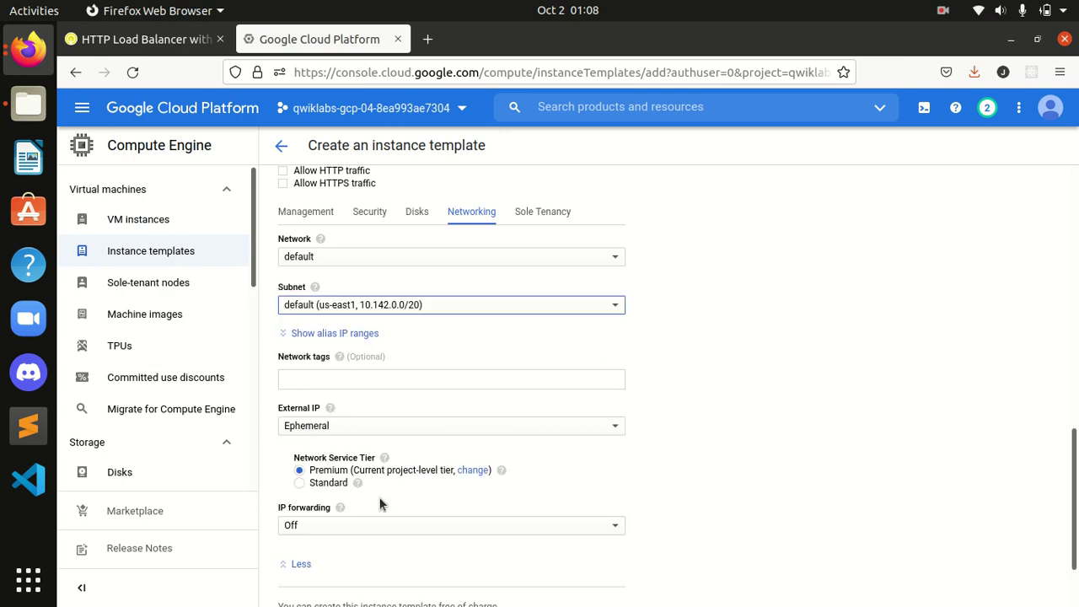
# Add the network tag http-server to the template, copied from the lab's networking table
pyautogui.click(163, 47)
pyautogui.tripleClick(503, 376)
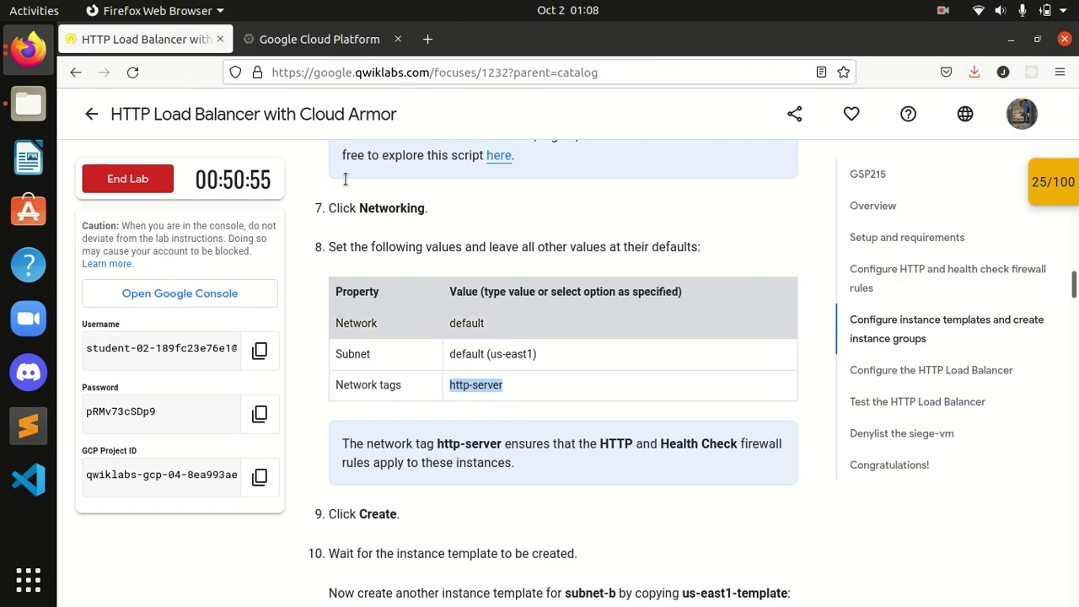
pyautogui.click(321, 39)
pyautogui.click(349, 380)
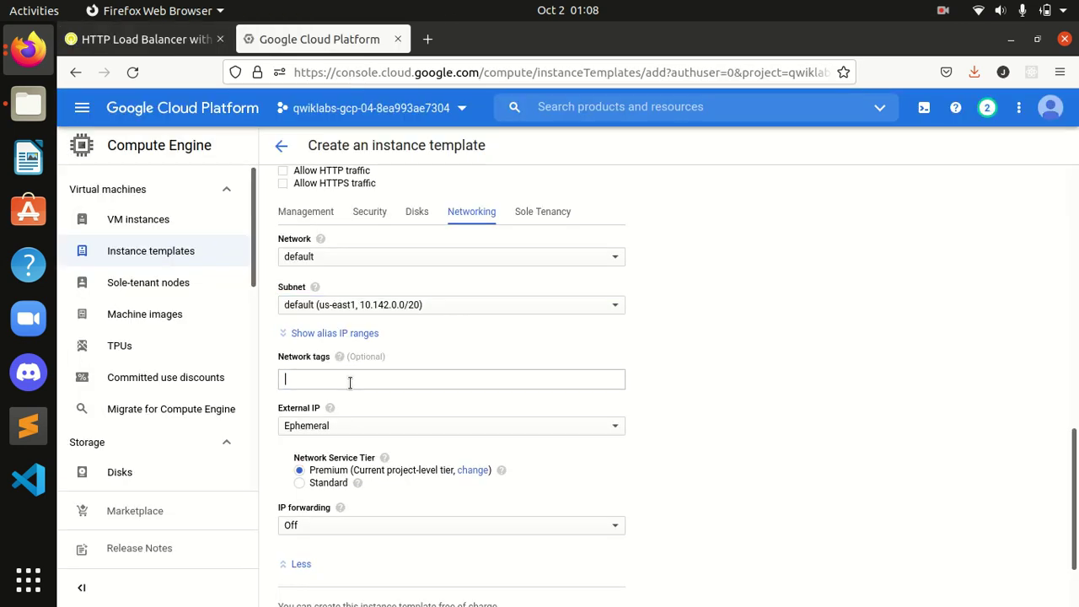
pyautogui.write('http-server')
pyautogui.click(671, 347)
# Check the lab's next instruction and create the us-east1 instance template
pyautogui.click(163, 48)
pyautogui.scroll(-3, 529, 383)
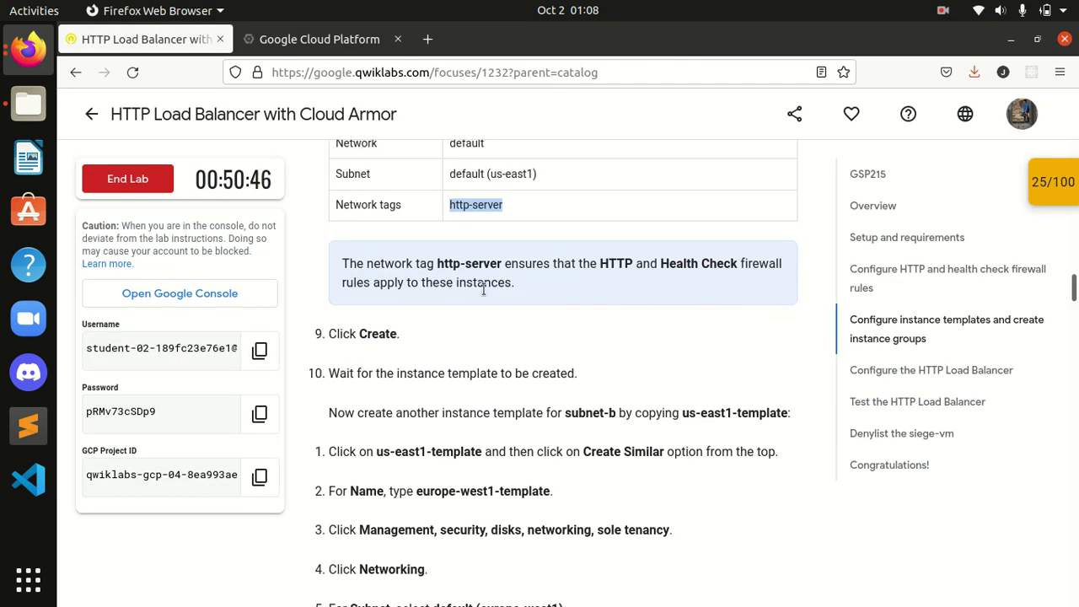
pyautogui.scroll(-2, 483, 290)
pyautogui.click(320, 38)
pyautogui.scroll(-2, 732, 515)
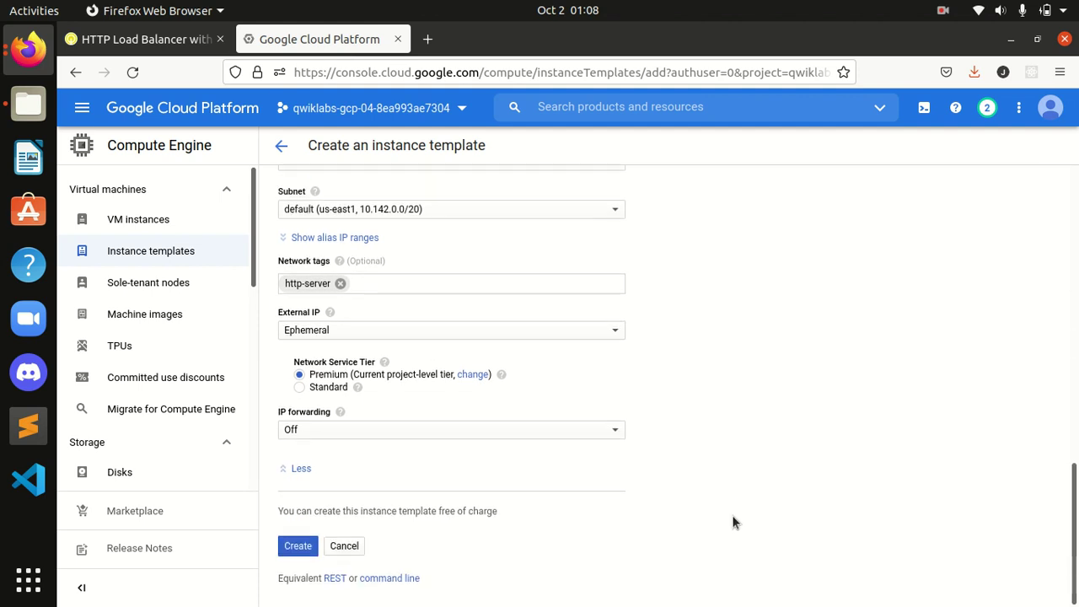
pyautogui.click(294, 544)
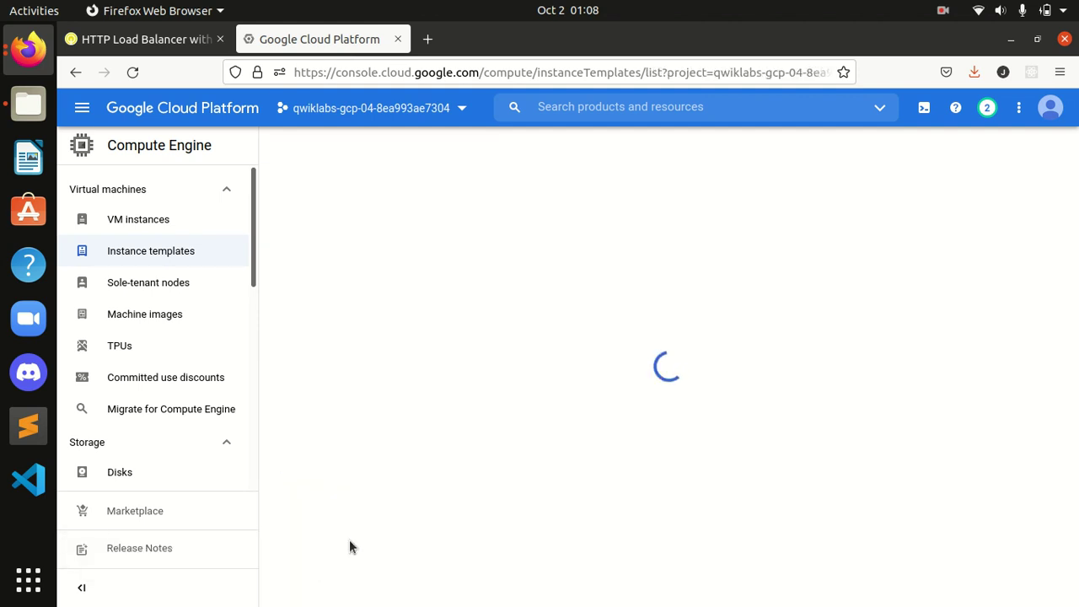
# Review the lab's instructions for copying the instance template and the lab's list of checkpoints
pyautogui.click(97, 34)
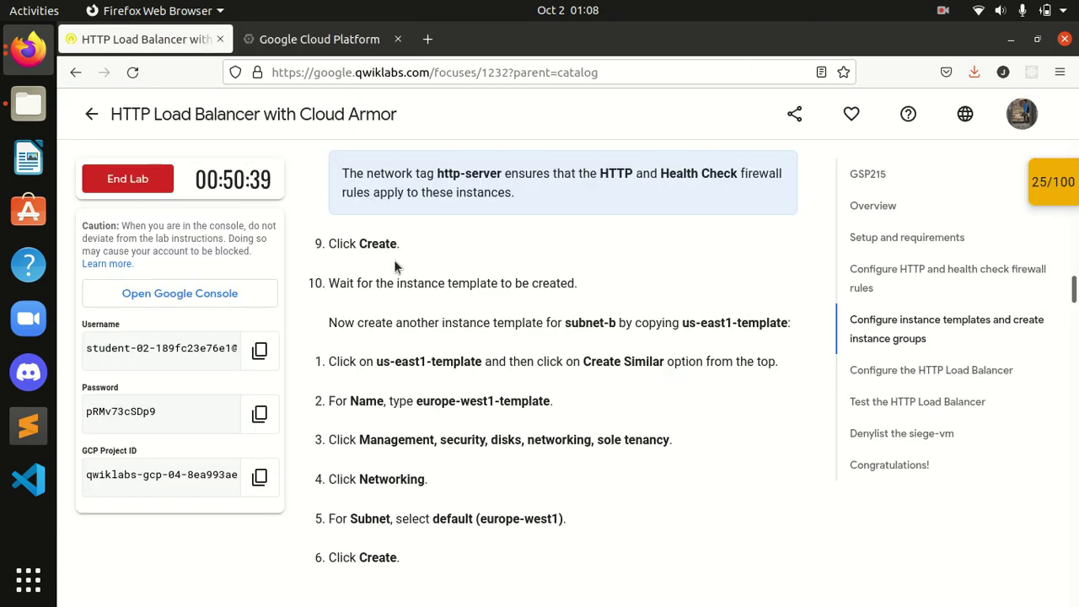
pyautogui.scroll(-2, 393, 258)
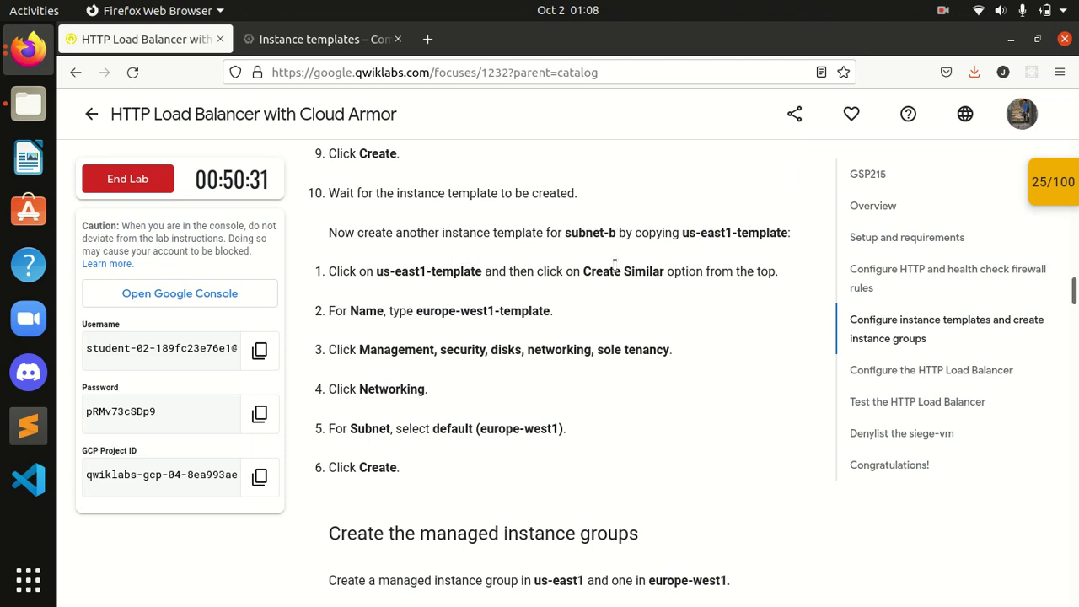
pyautogui.click(1058, 193)
pyautogui.scroll(-1, 916, 284)
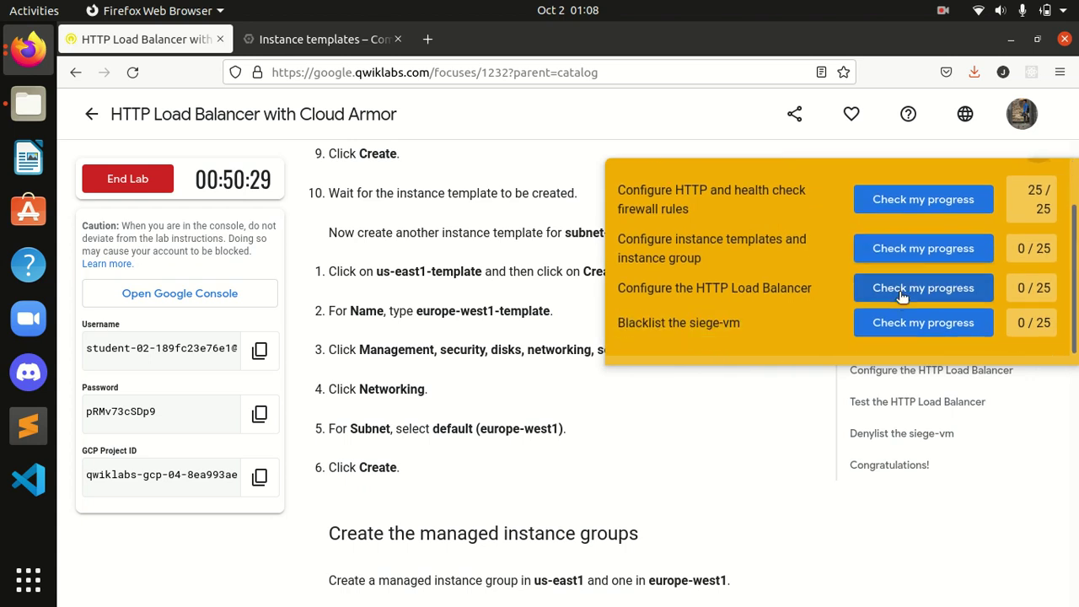
pyautogui.scroll(1, 902, 295)
pyautogui.scroll(-1, 901, 295)
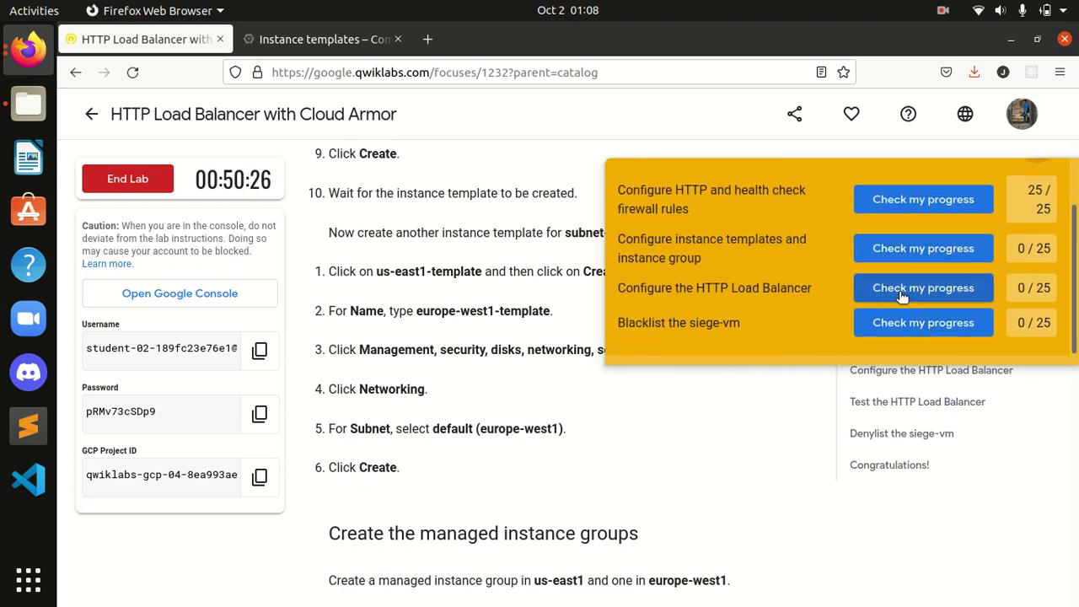
pyautogui.scroll(1, 902, 295)
pyautogui.scroll(-1, 903, 294)
pyautogui.scroll(1, 903, 294)
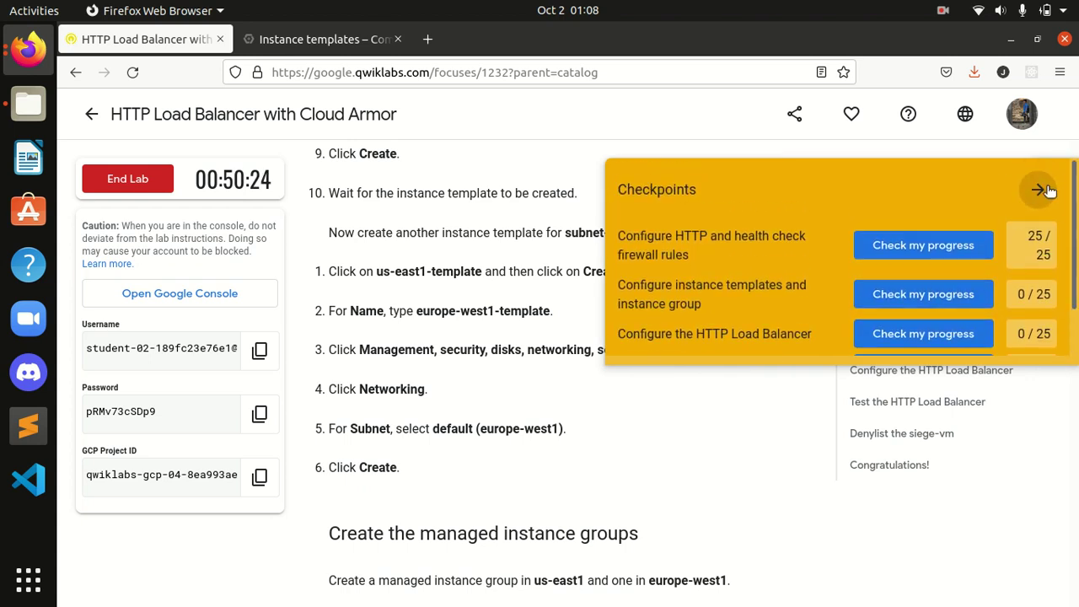
pyautogui.click(1038, 190)
pyautogui.click(324, 39)
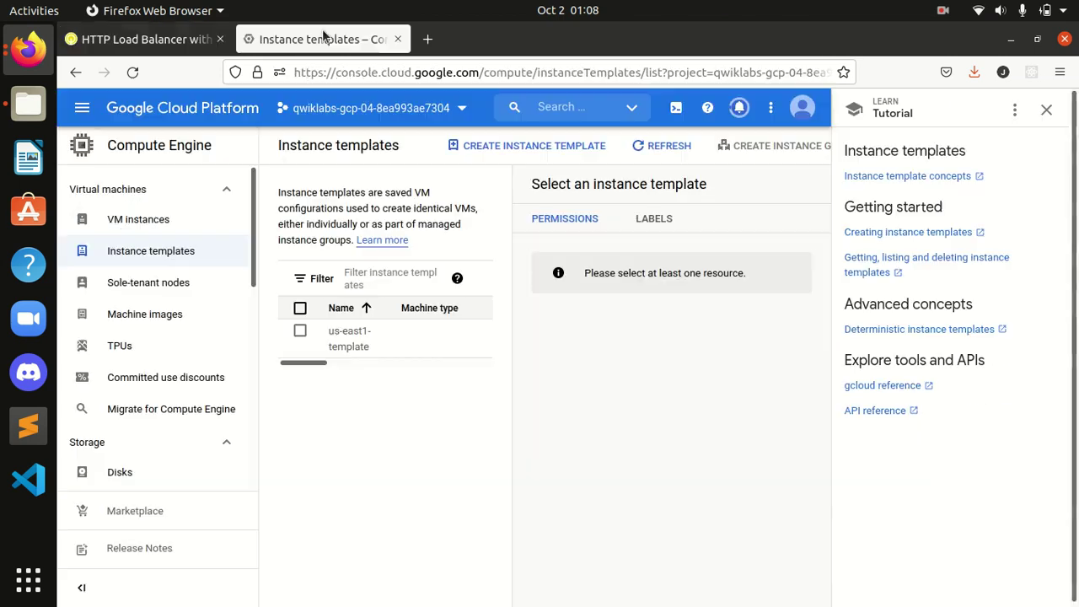
pyautogui.click(497, 150)
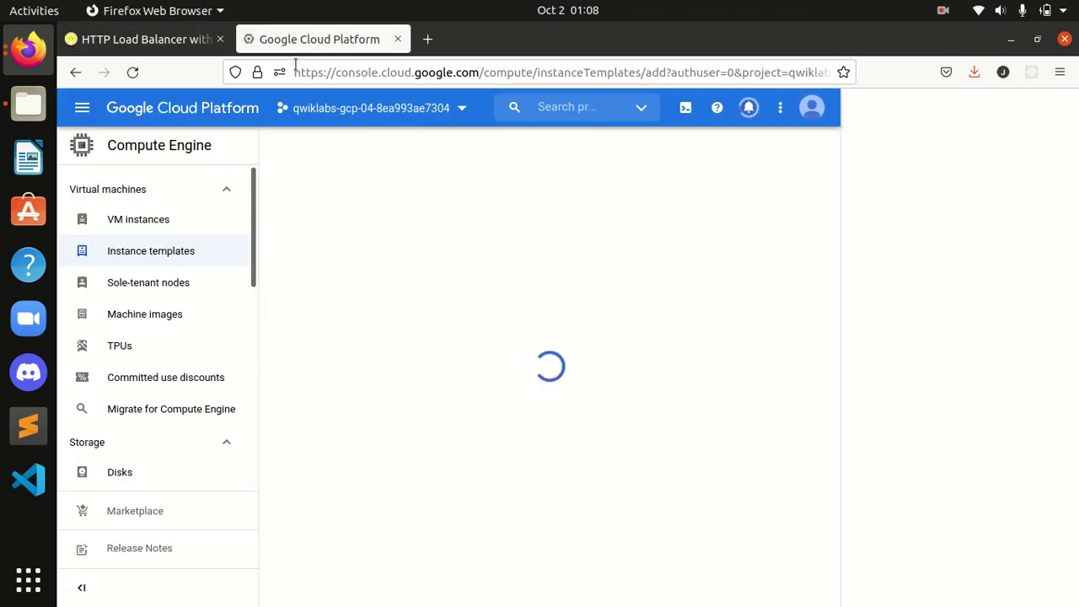
pyautogui.click(144, 38)
pyautogui.moveTo(375, 271); pyautogui.dragTo(476, 275)
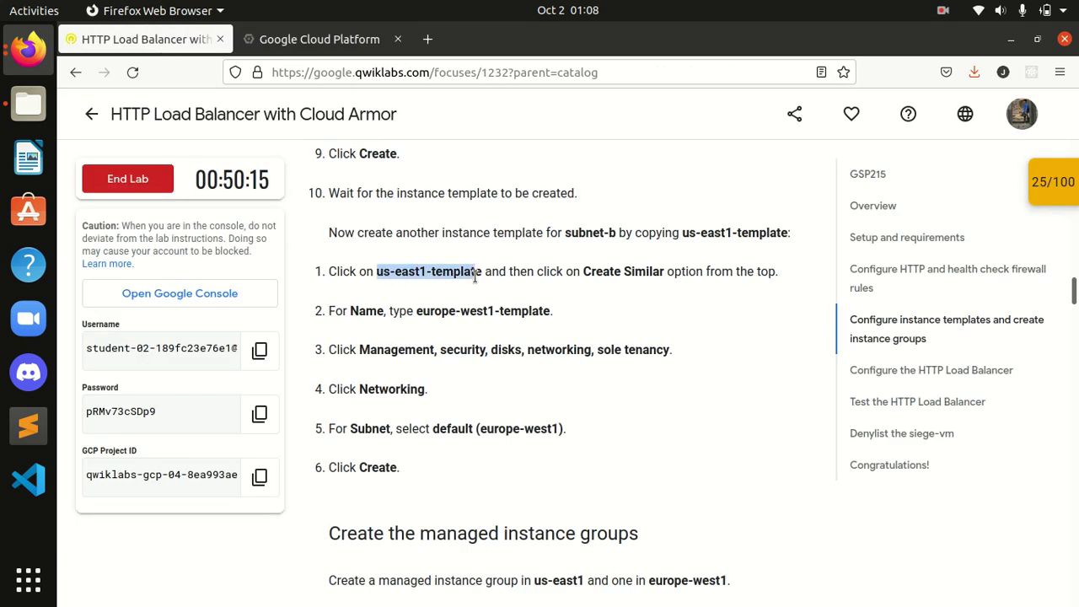
pyautogui.click(372, 266)
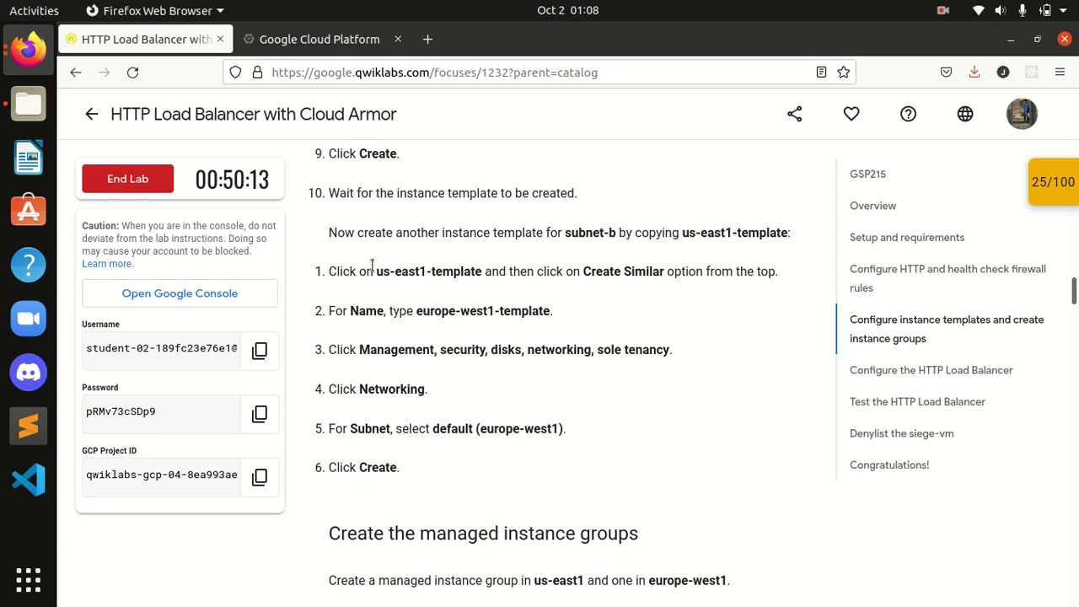
pyautogui.moveTo(376, 270); pyautogui.dragTo(477, 275)
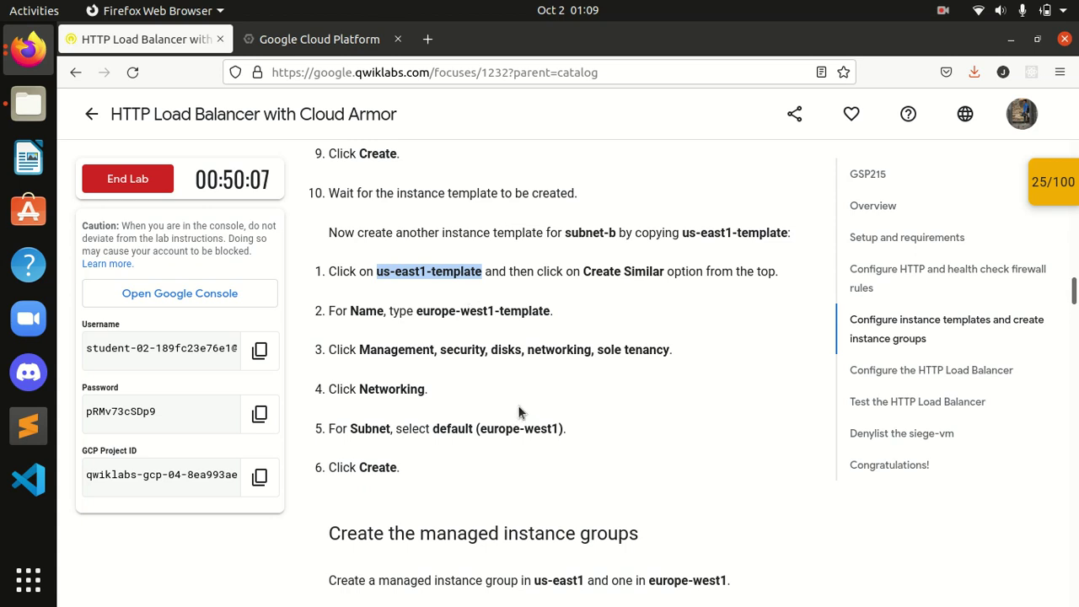
pyautogui.click(330, 42)
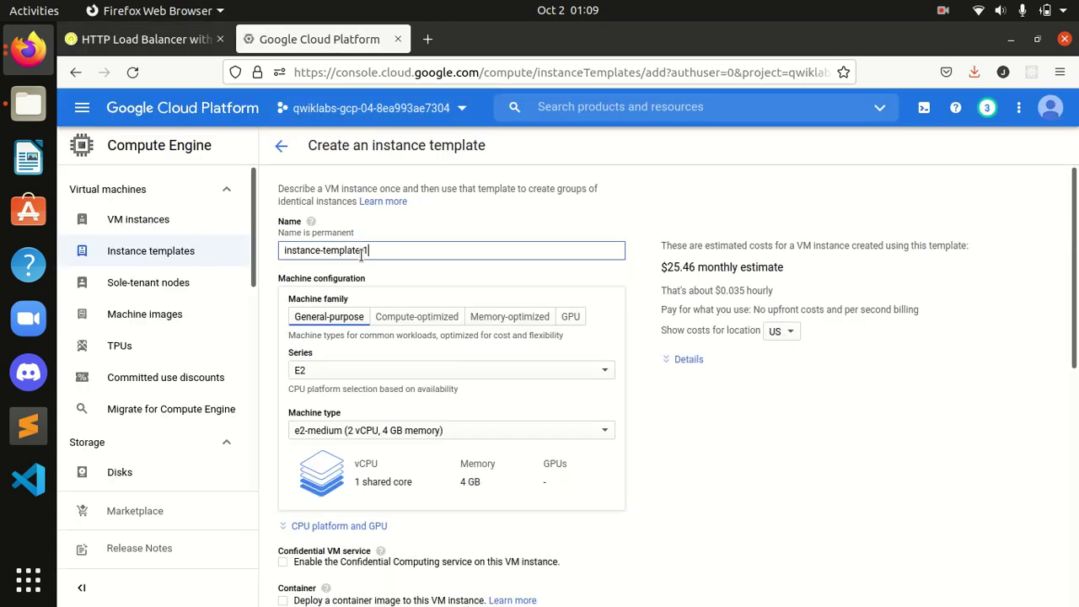
pyautogui.moveTo(376, 250); pyautogui.dragTo(269, 246)
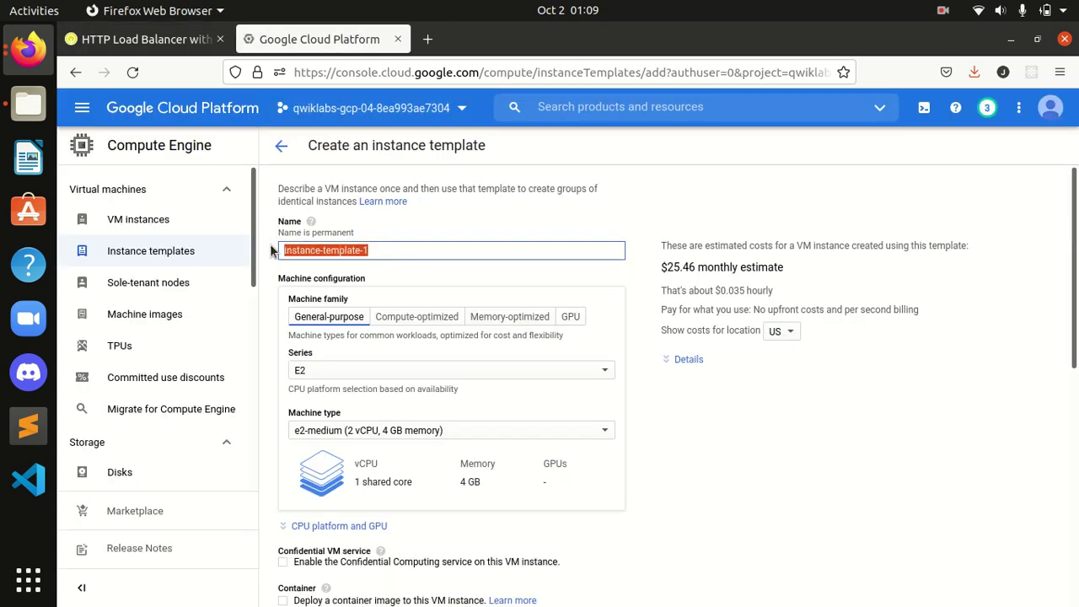
pyautogui.write('us-east1-template')
pyautogui.click(389, 271)
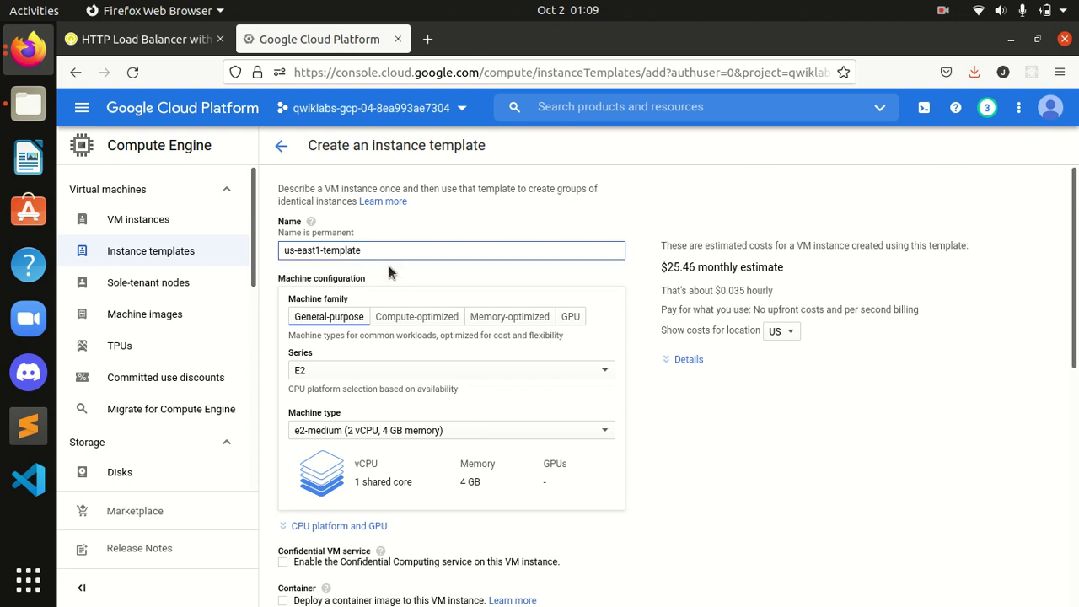
pyautogui.hotkey('ctrl', 'a')
pyautogui.click(497, 232)
pyautogui.press('Tab')
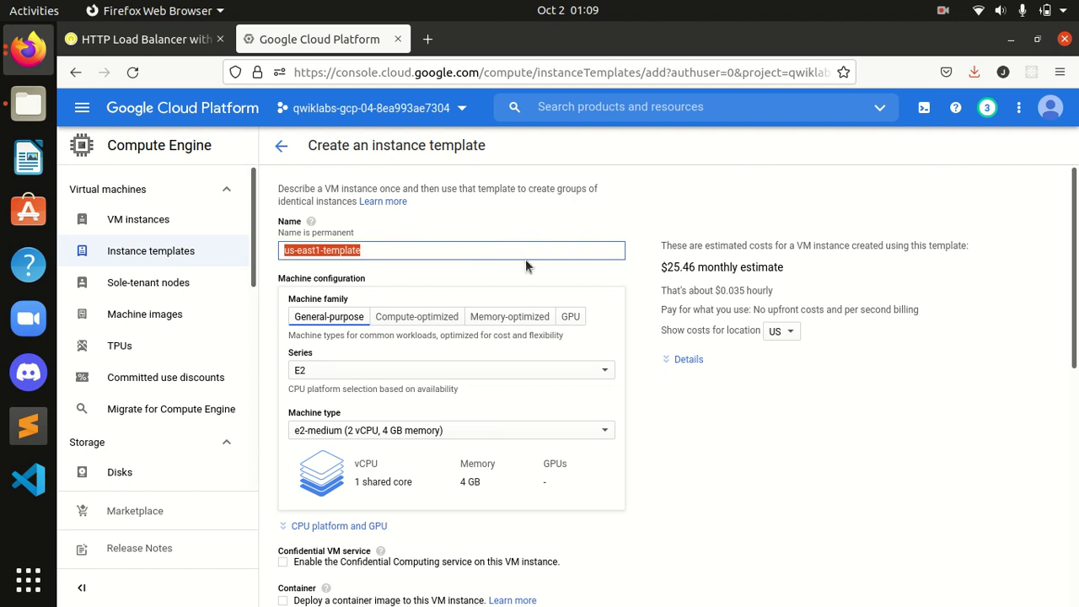
pyautogui.click(448, 258)
pyautogui.click(354, 272)
pyautogui.click(134, 39)
pyautogui.click(510, 271)
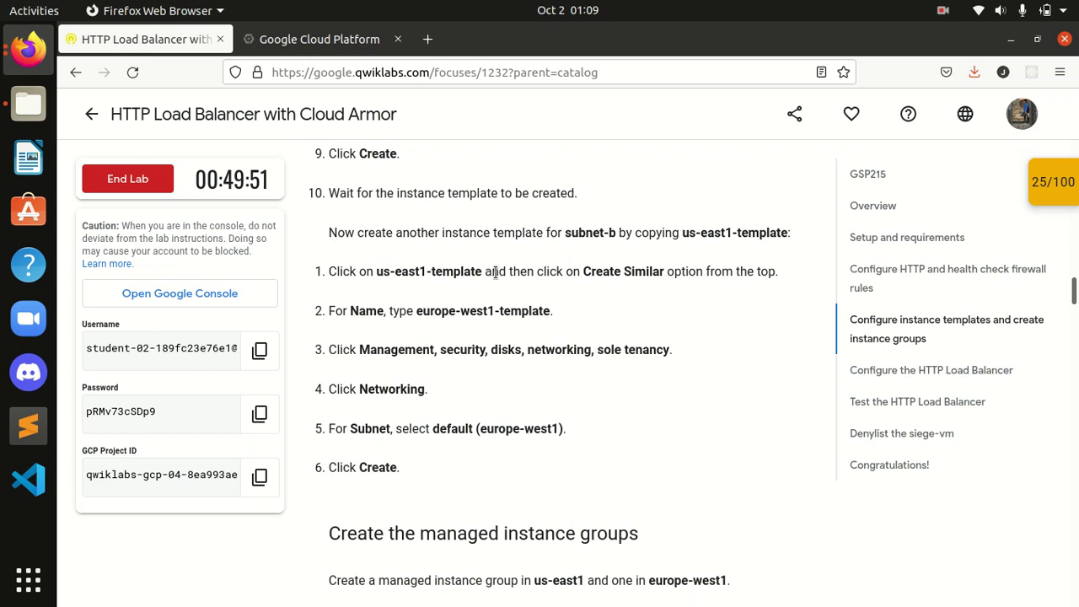
pyautogui.click(293, 42)
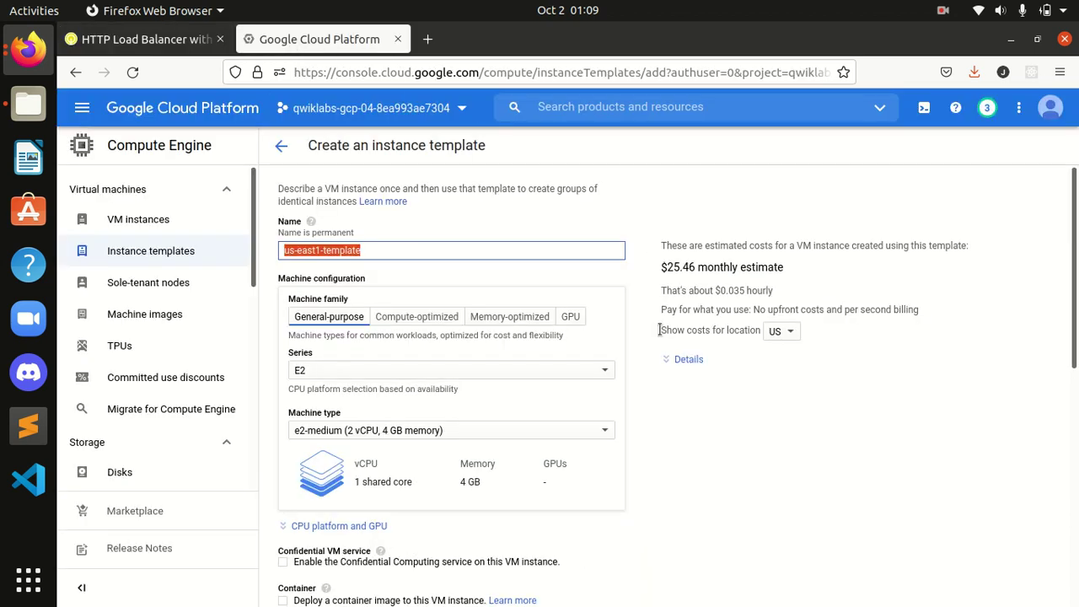
pyautogui.scroll(-3, 590, 328)
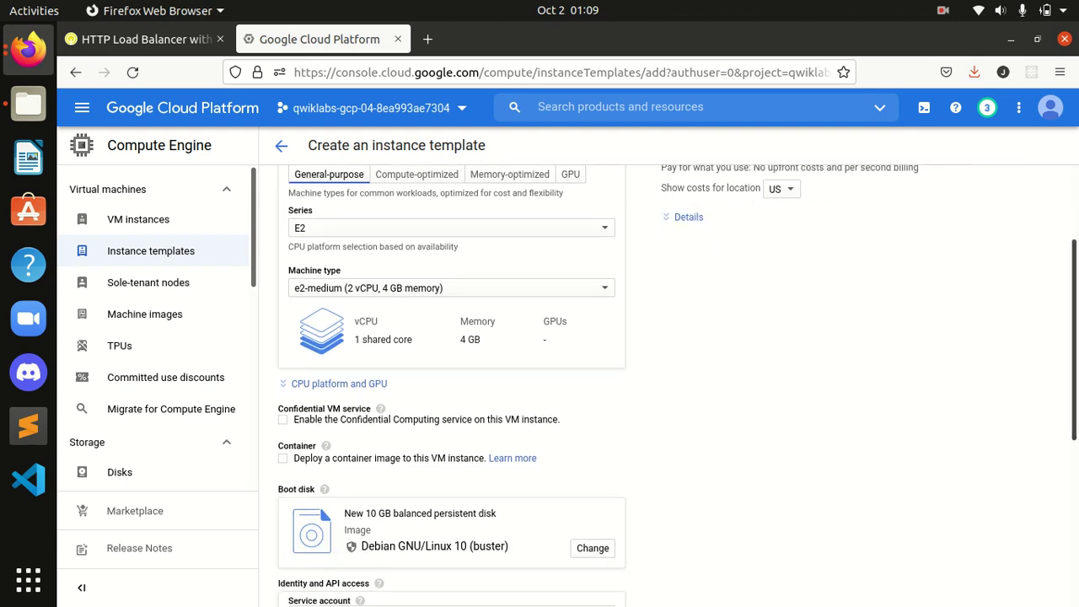
pyautogui.scroll(3, 312, 225)
pyautogui.click(283, 151)
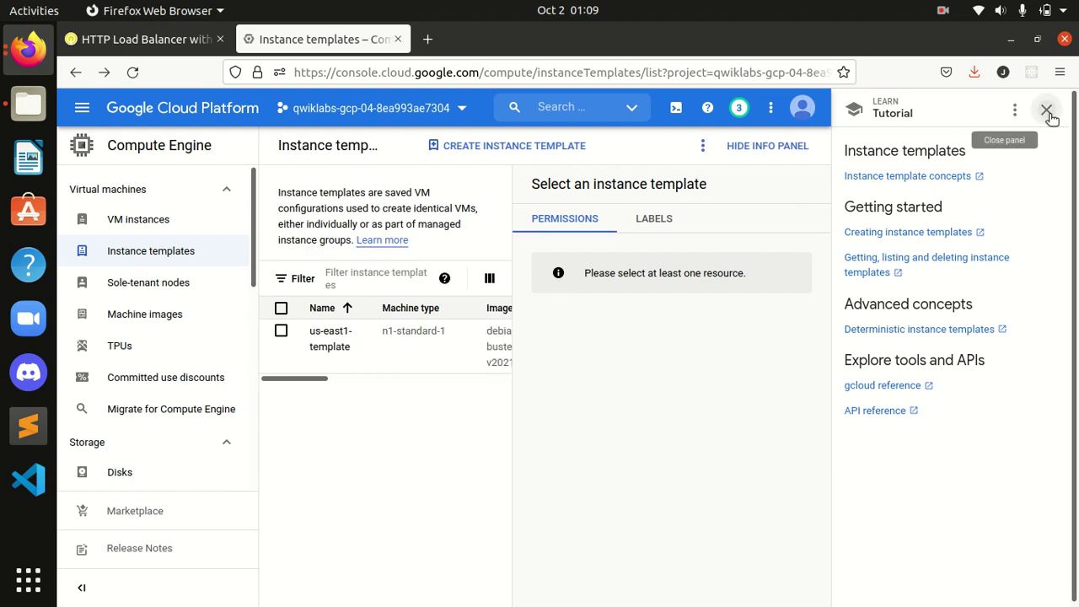
# Close the tutorial and info panels, open us-east1-template, and start a similar template from it as the lab instructs
pyautogui.click(1046, 110)
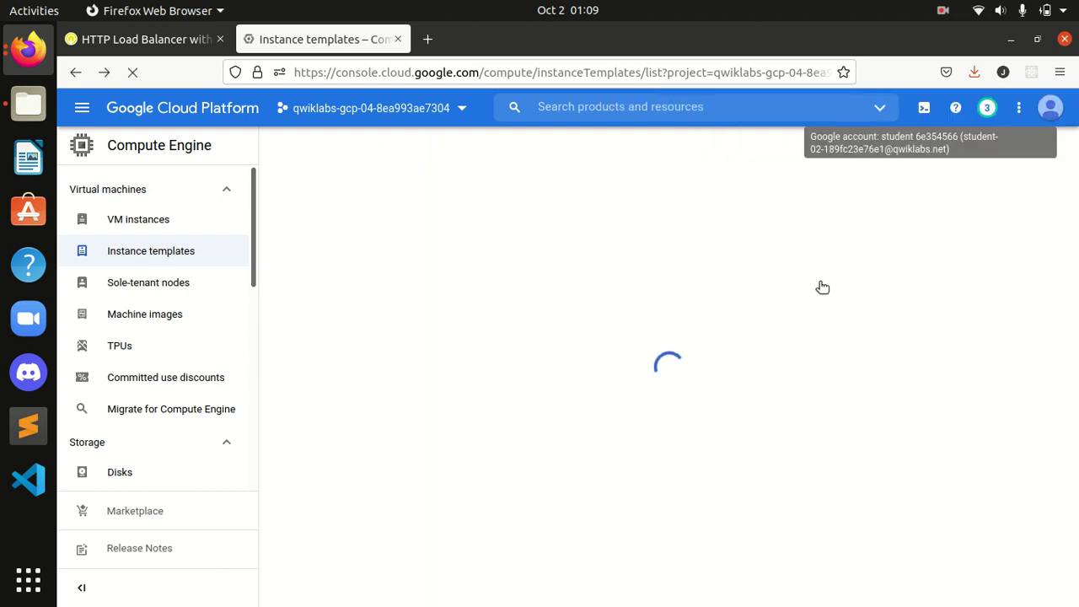
pyautogui.click(1020, 145)
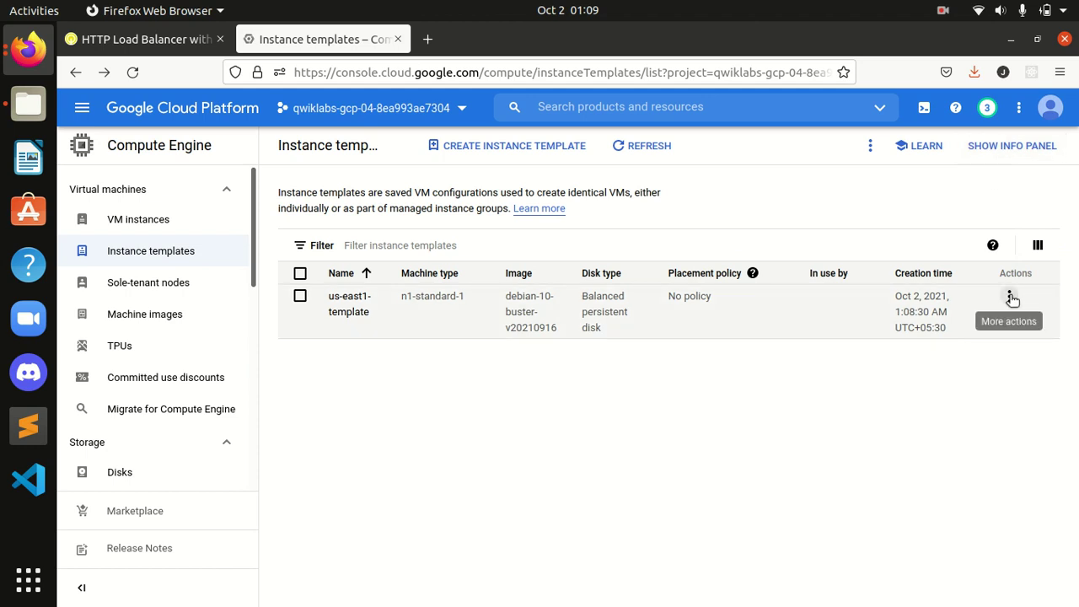
pyautogui.click(143, 39)
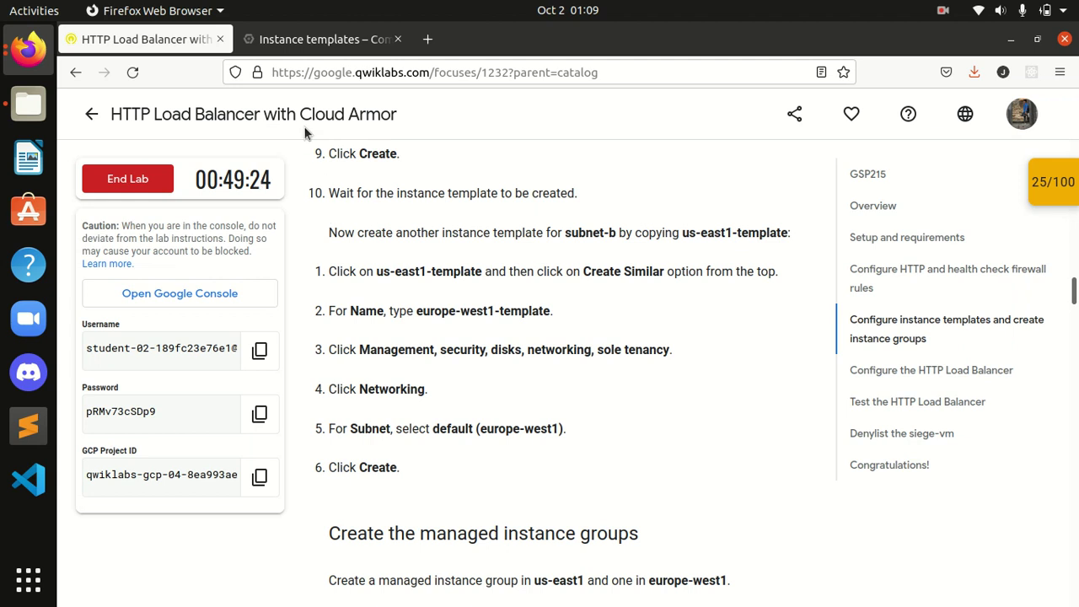
pyautogui.click(329, 44)
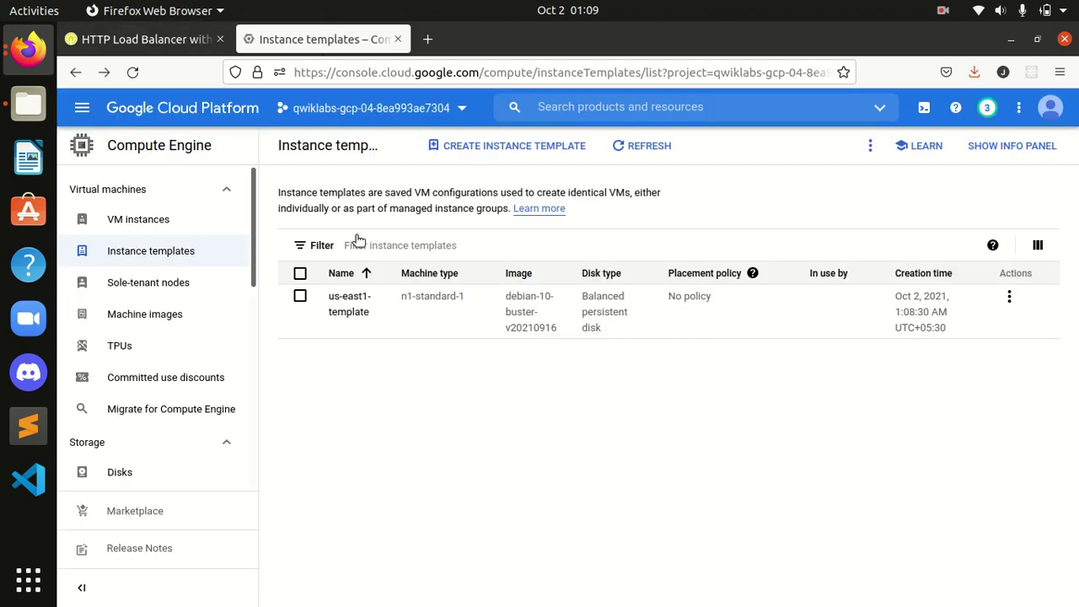
pyautogui.click(346, 312)
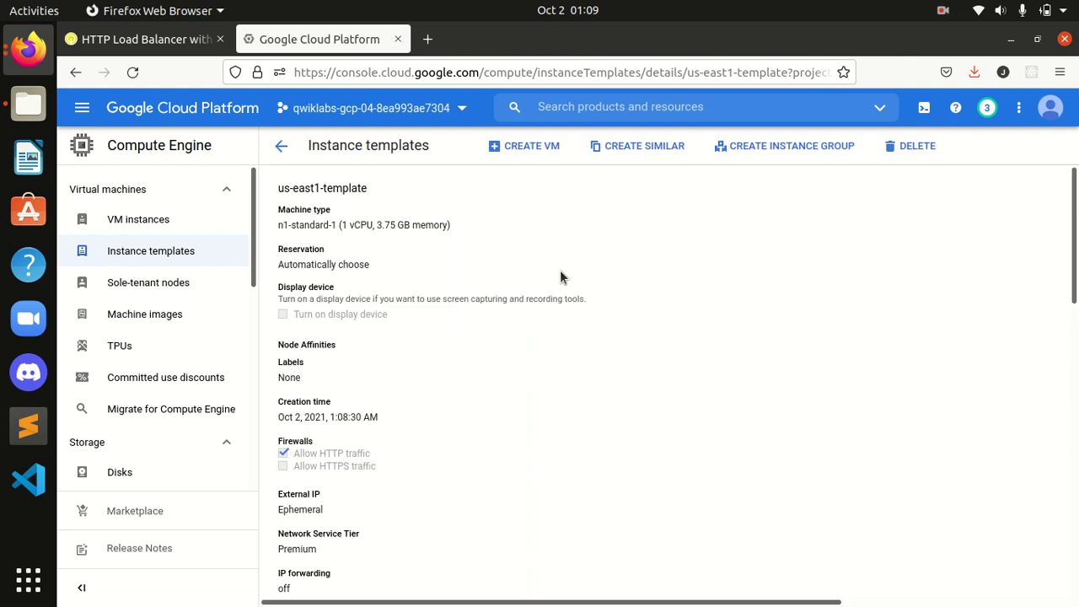
pyautogui.click(665, 148)
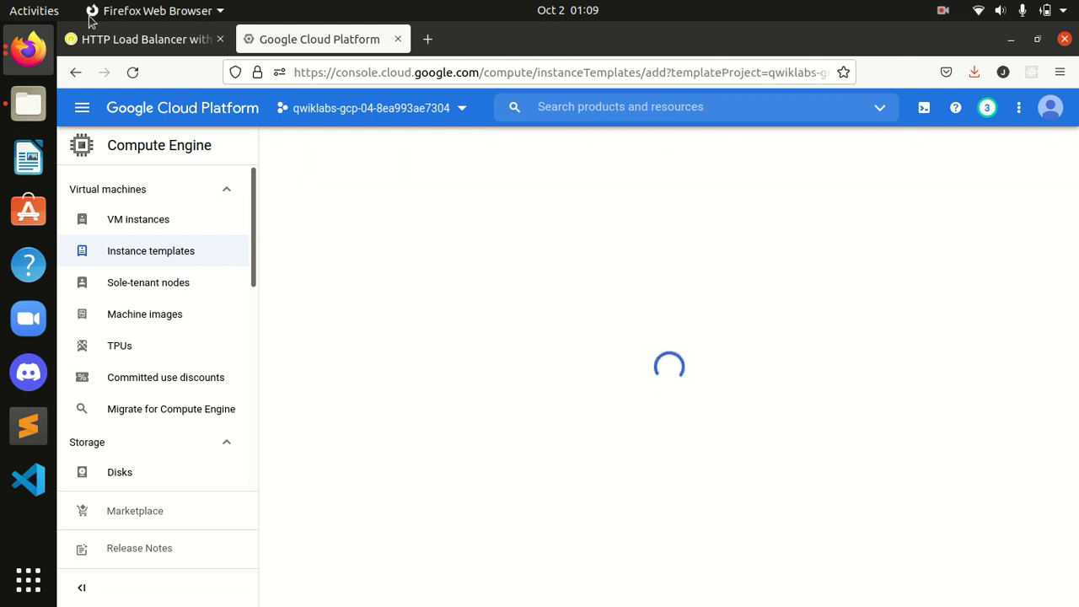
# Name the new instance template europe-west1-template, copying the name from the lab instructions
pyautogui.click(107, 41)
pyautogui.scroll(-1, 408, 255)
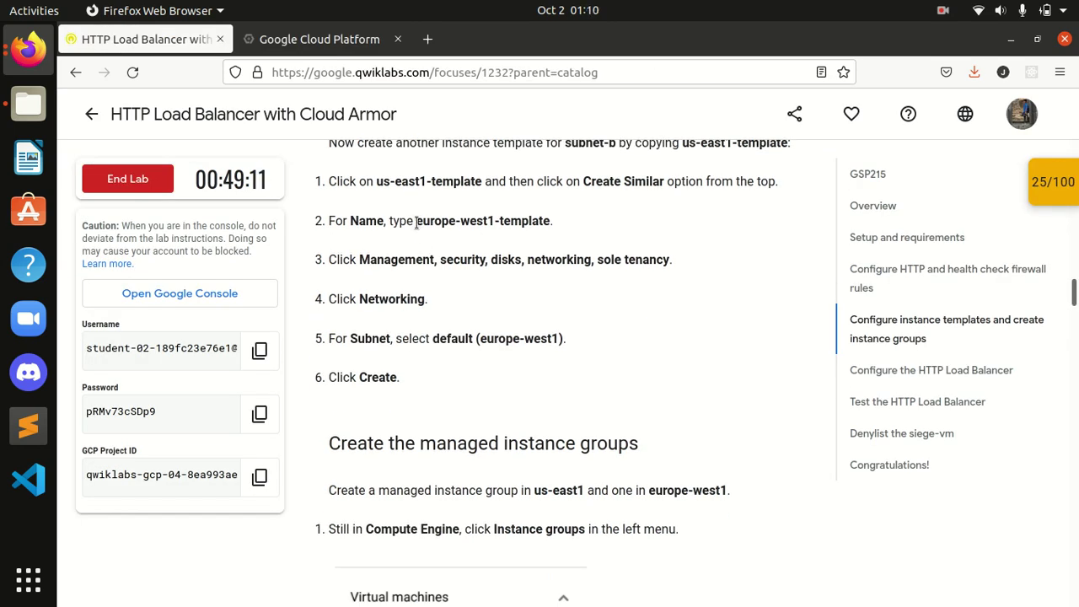
pyautogui.moveTo(417, 220); pyautogui.dragTo(541, 219)
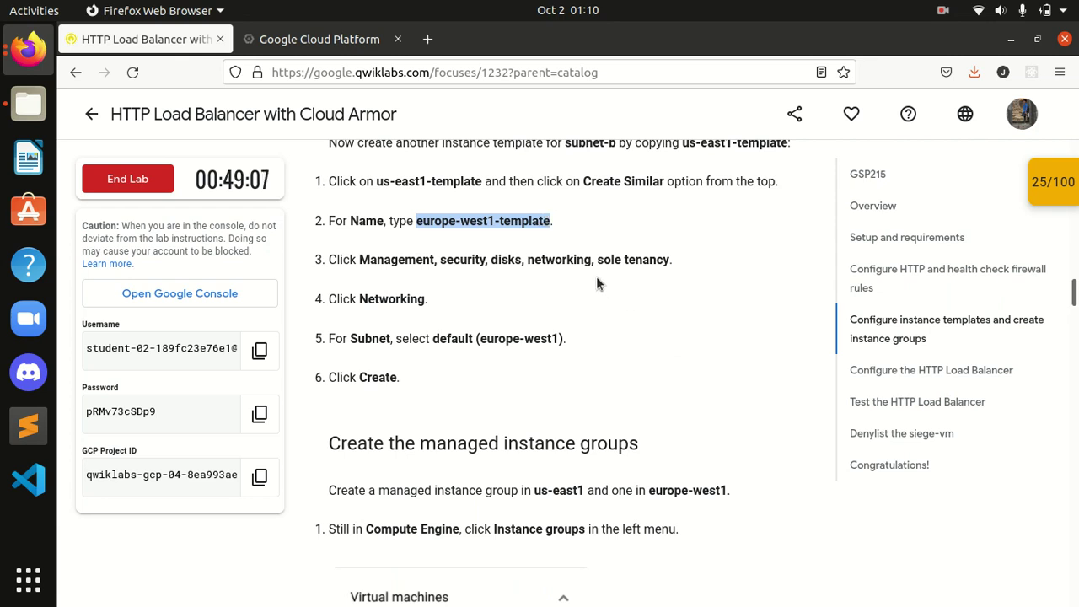
pyautogui.click(283, 40)
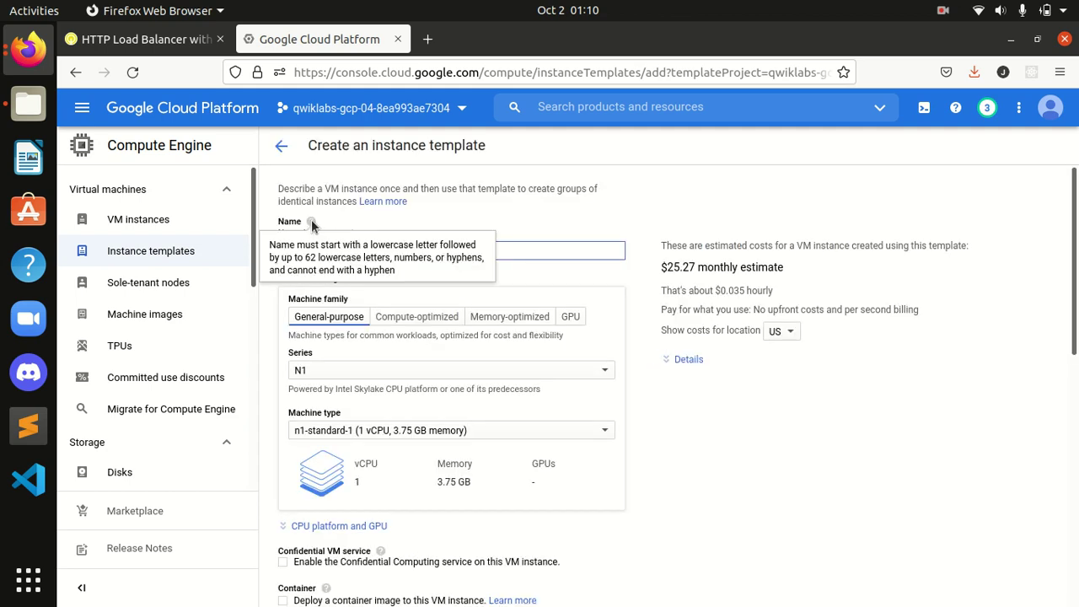
pyautogui.tripleClick(392, 250)
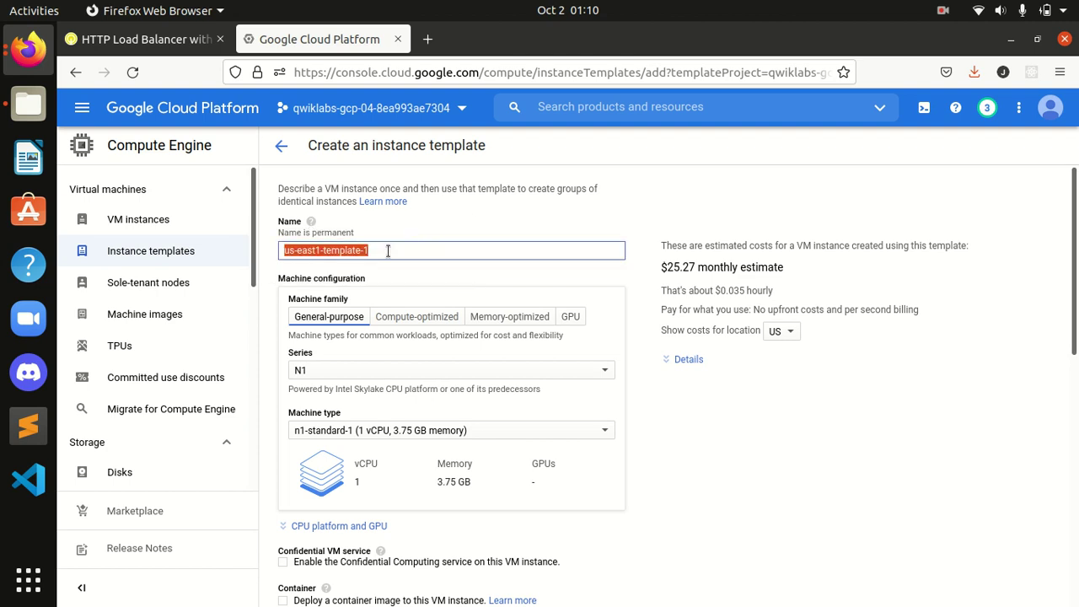
pyautogui.write('europe-west1-template')
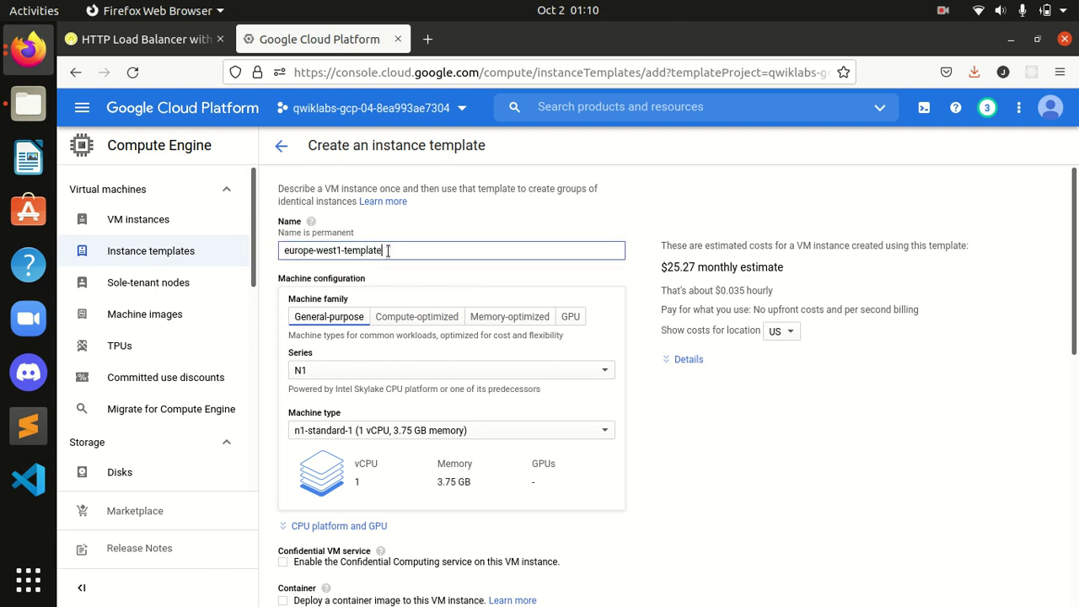
# Following the lab instructions, set the template's networking subnet to default (europe-west1)
pyautogui.click(175, 39)
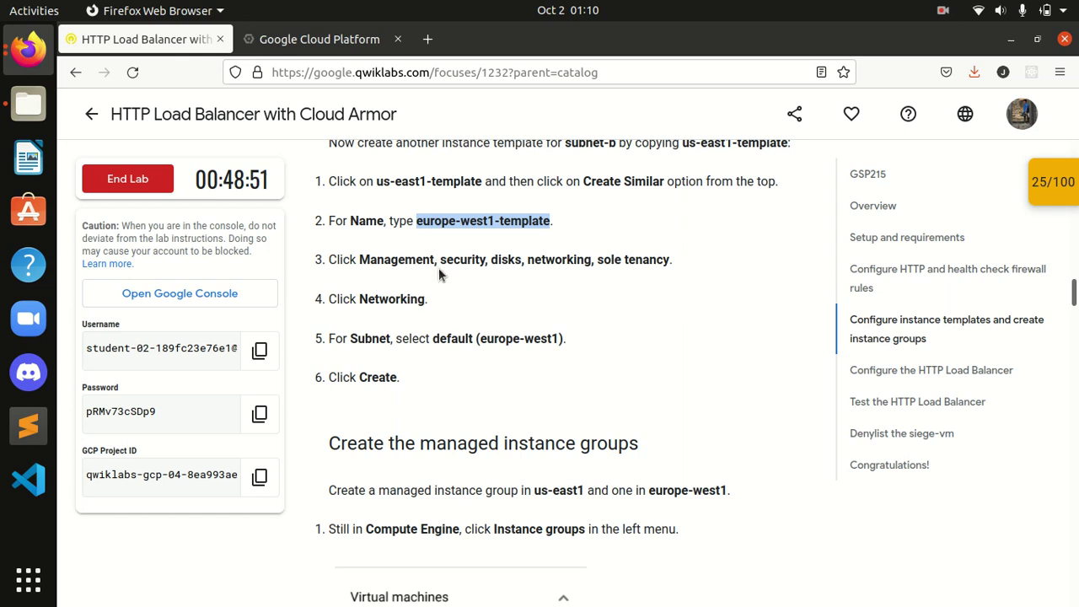
pyautogui.scroll(-2, 438, 268)
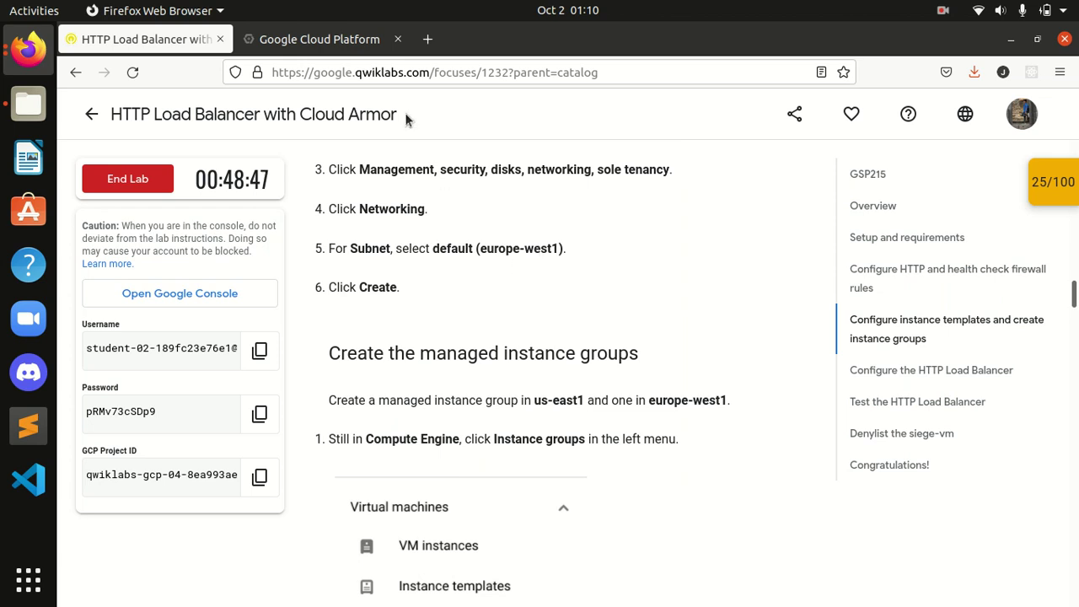
pyautogui.click(319, 39)
pyautogui.scroll(-3, 528, 373)
pyautogui.scroll(-5, 529, 372)
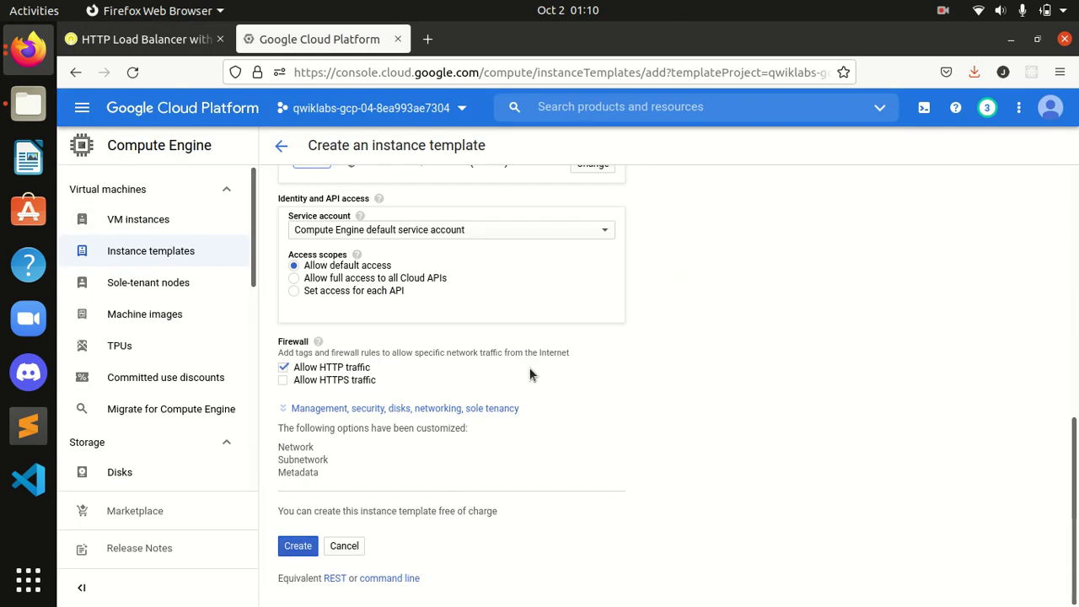
pyautogui.click(432, 408)
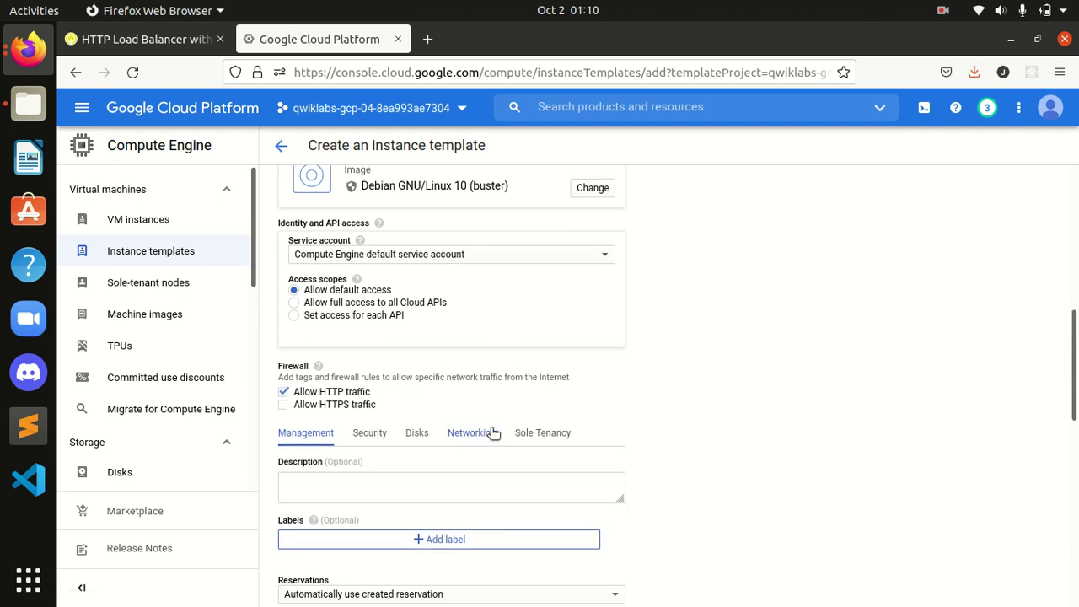
pyautogui.click(484, 433)
pyautogui.scroll(-2, 692, 381)
pyautogui.click(498, 462)
pyautogui.scroll(-1, 488, 444)
pyautogui.scroll(1, 489, 443)
pyautogui.click(410, 359)
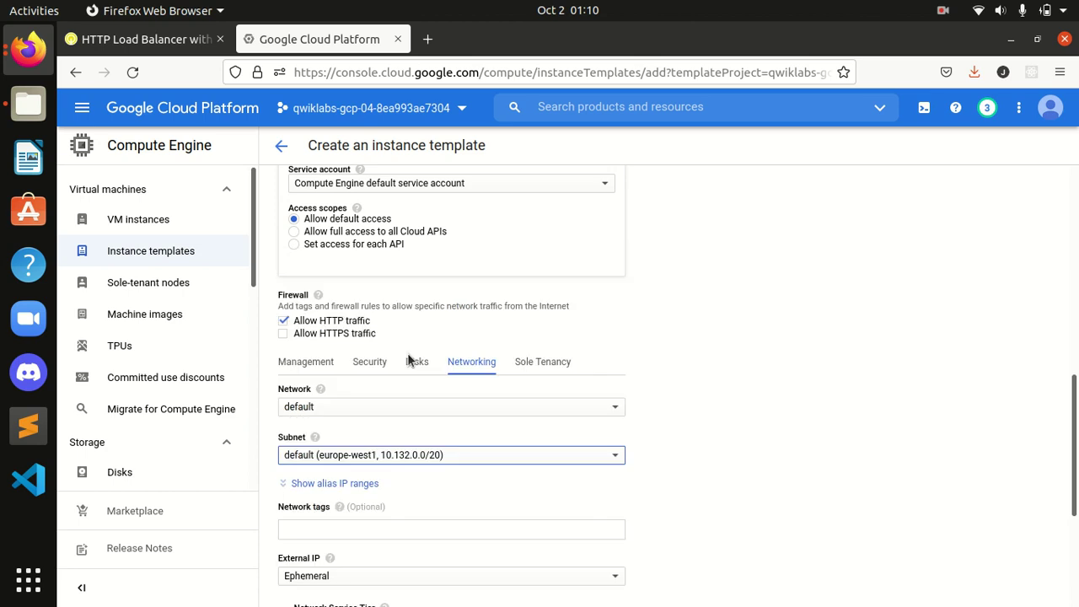
# Review the template's settings against the lab instructions and create the europe-west1 instance template
pyautogui.scroll(6, 651, 377)
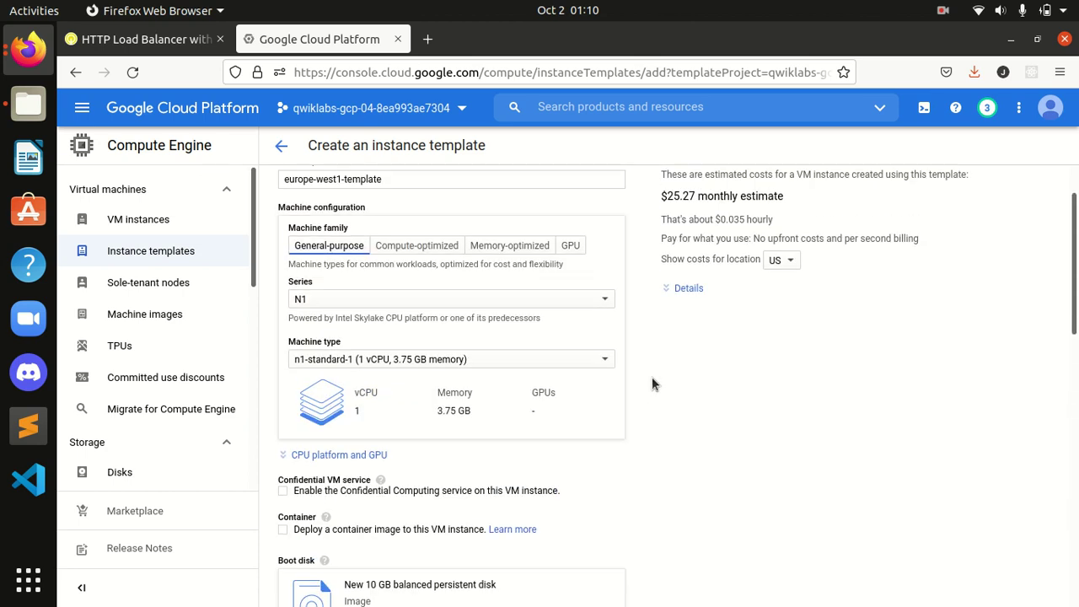
pyautogui.scroll(-3, 651, 377)
pyautogui.scroll(-5, 651, 377)
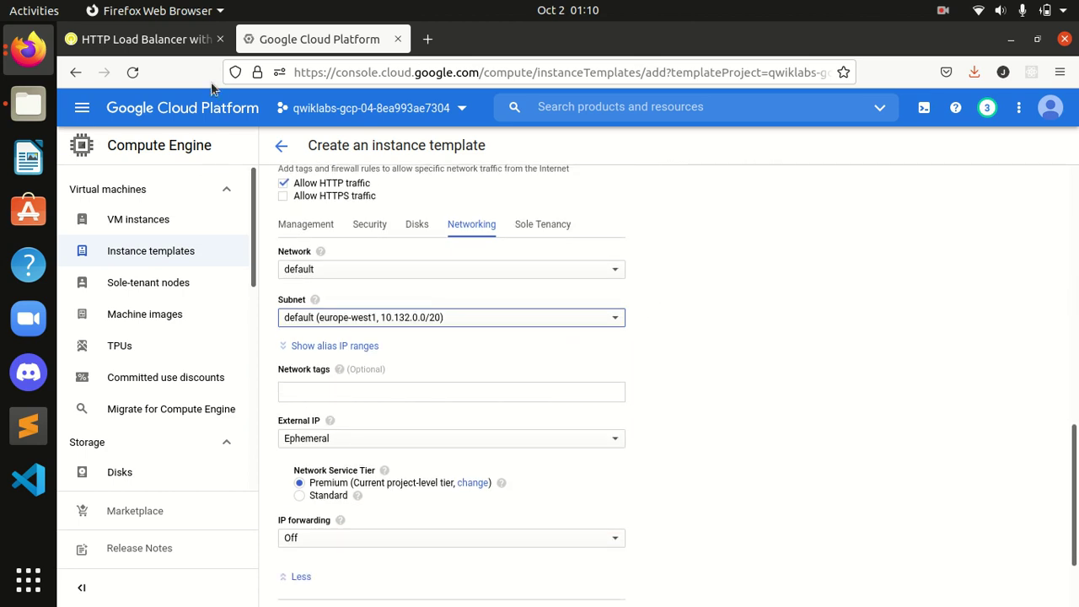
pyautogui.click(156, 39)
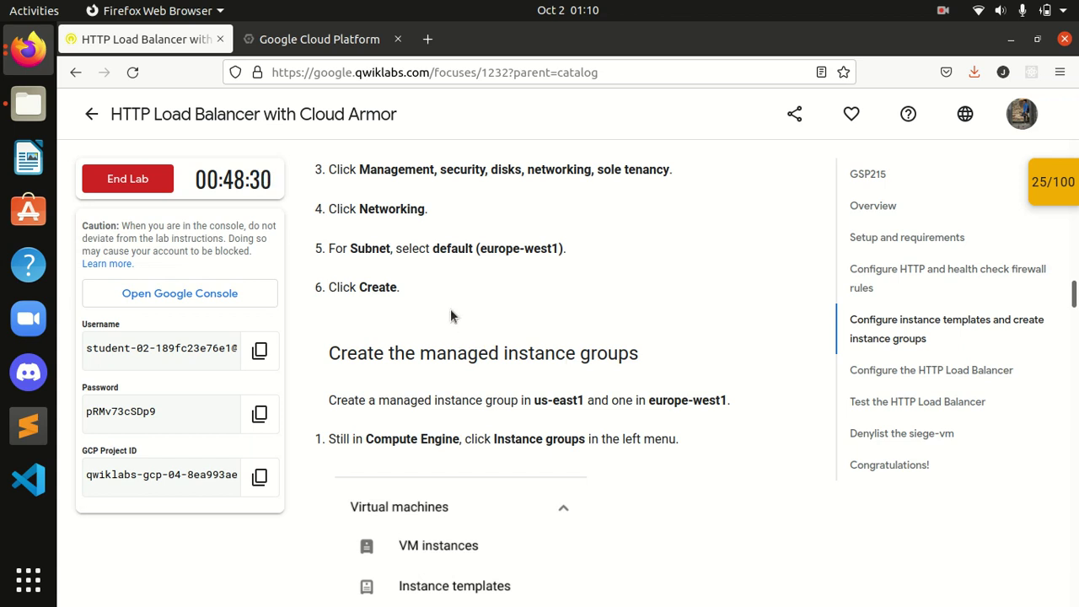
pyautogui.click(307, 46)
pyautogui.scroll(-3, 727, 467)
pyautogui.click(291, 547)
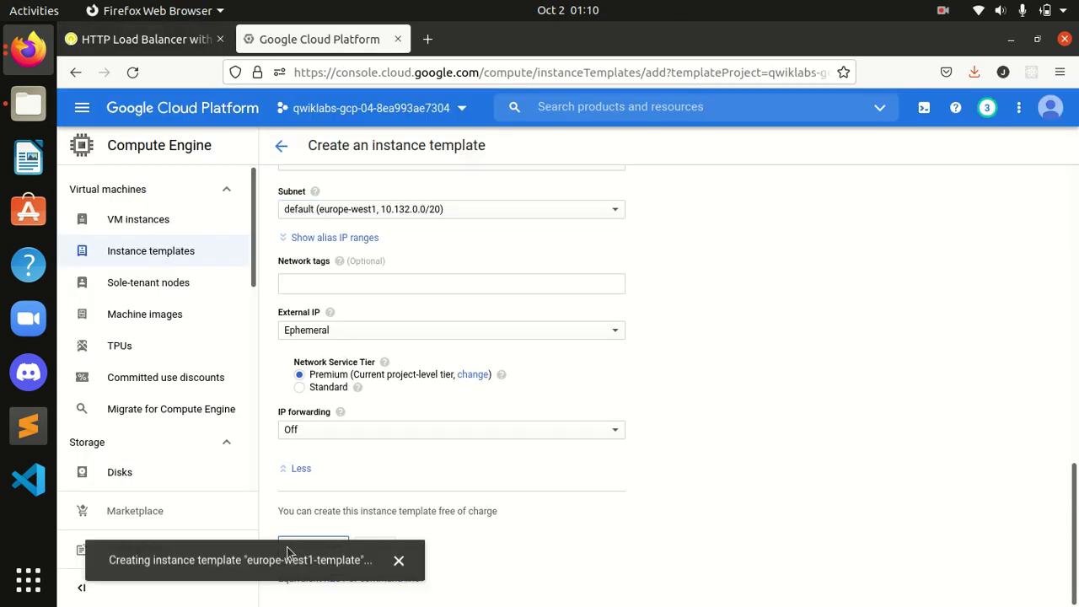
# Read the lab's managed instance group instructions and start creating an instance group in Compute Engine
pyautogui.click(147, 46)
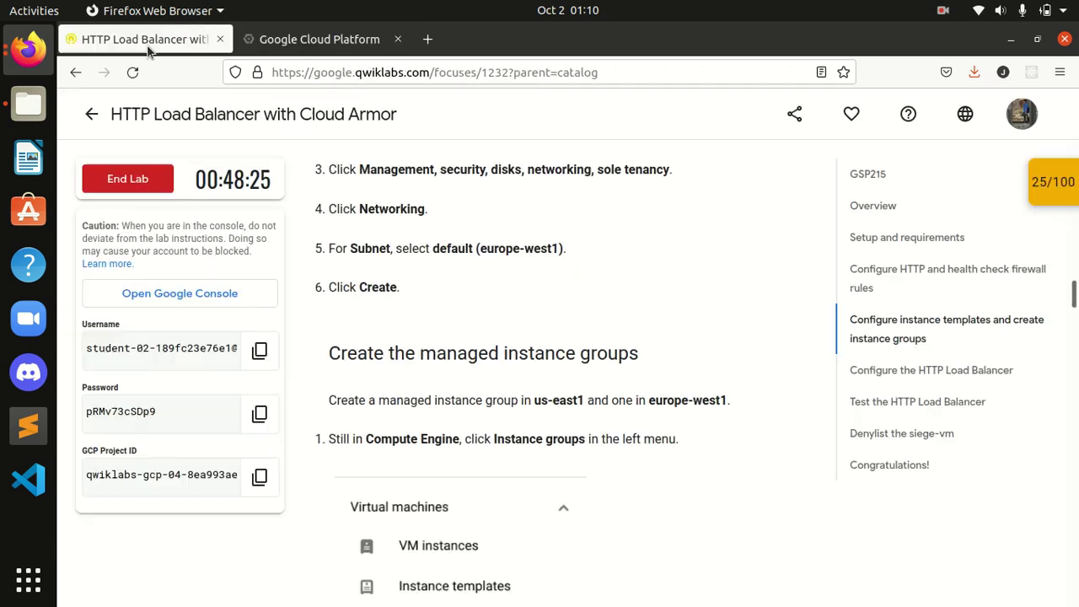
pyautogui.scroll(2, 483, 382)
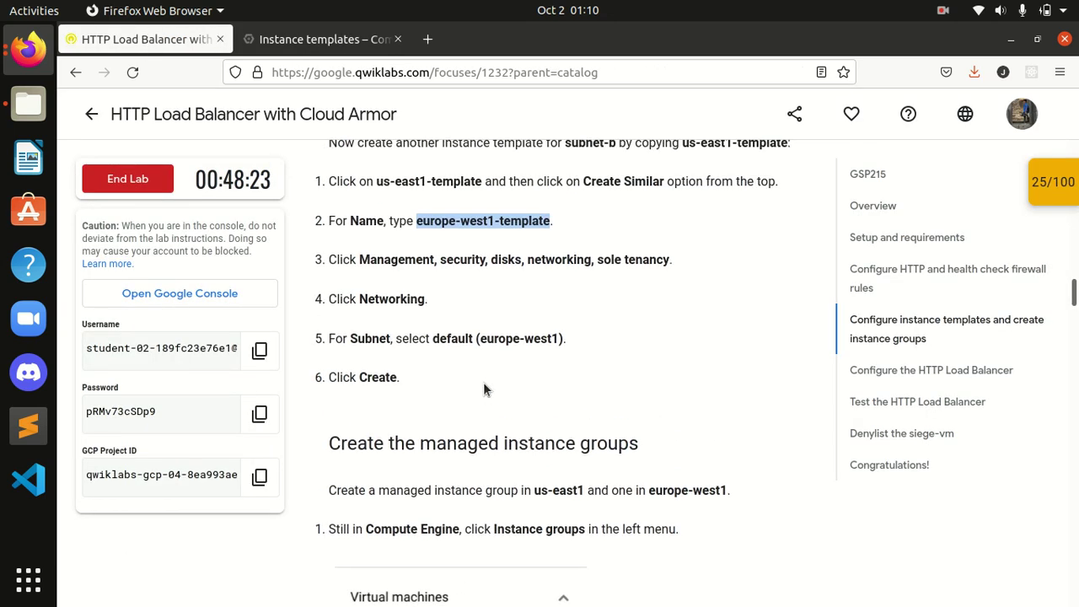
pyautogui.click(483, 382)
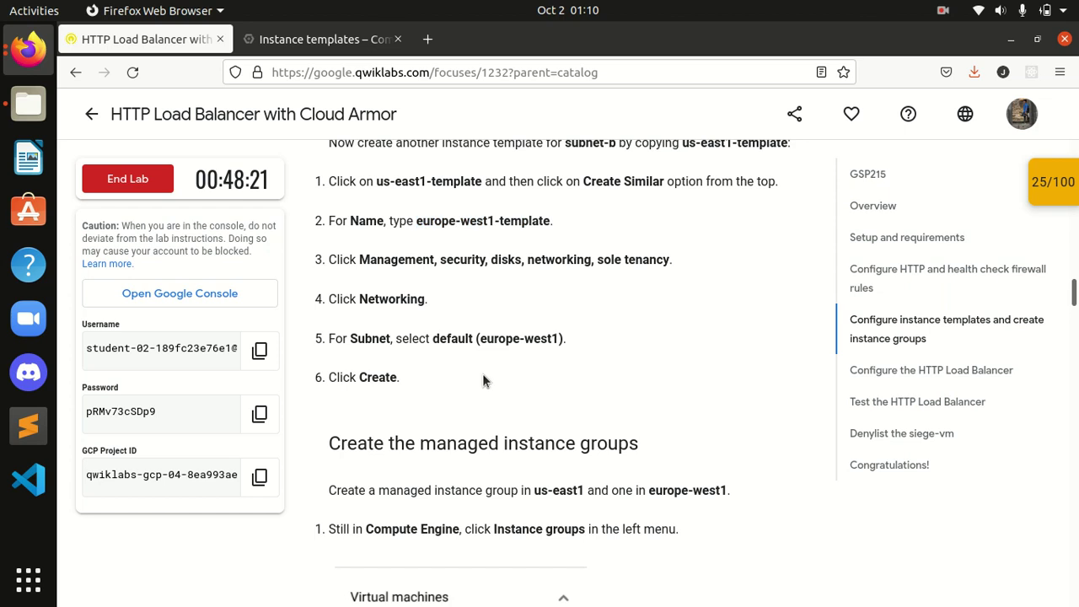
pyautogui.scroll(-5, 482, 373)
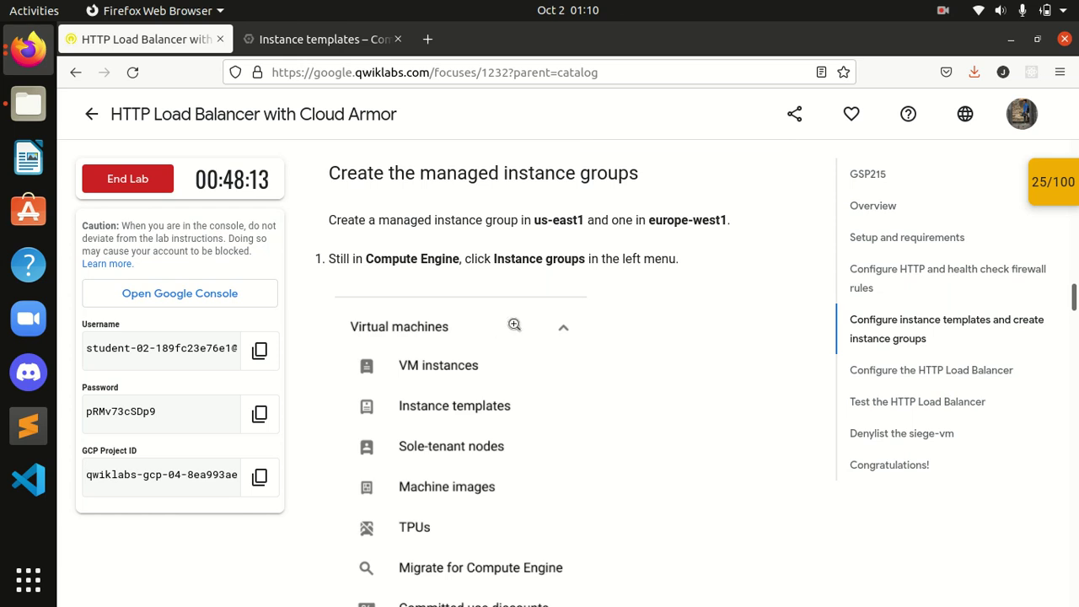
pyautogui.click(325, 47)
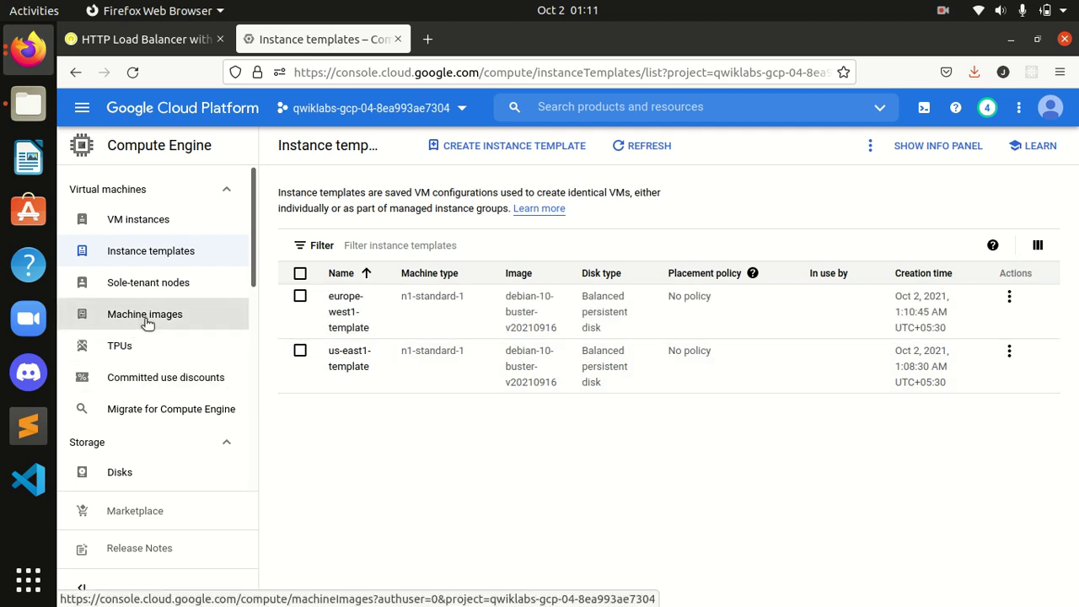
pyautogui.scroll(-1, 179, 306)
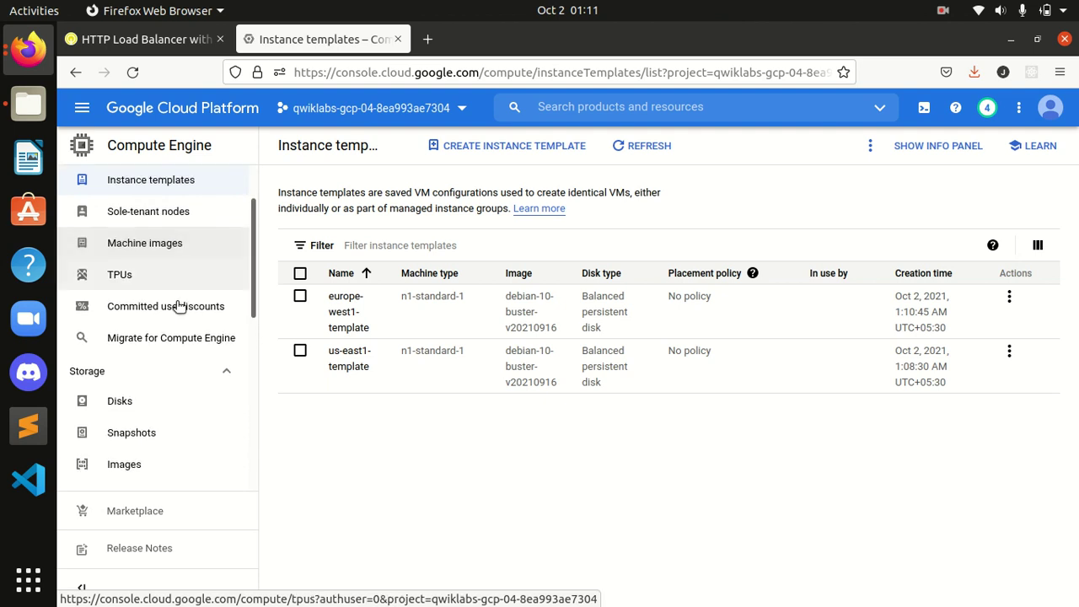
pyautogui.scroll(-3, 180, 305)
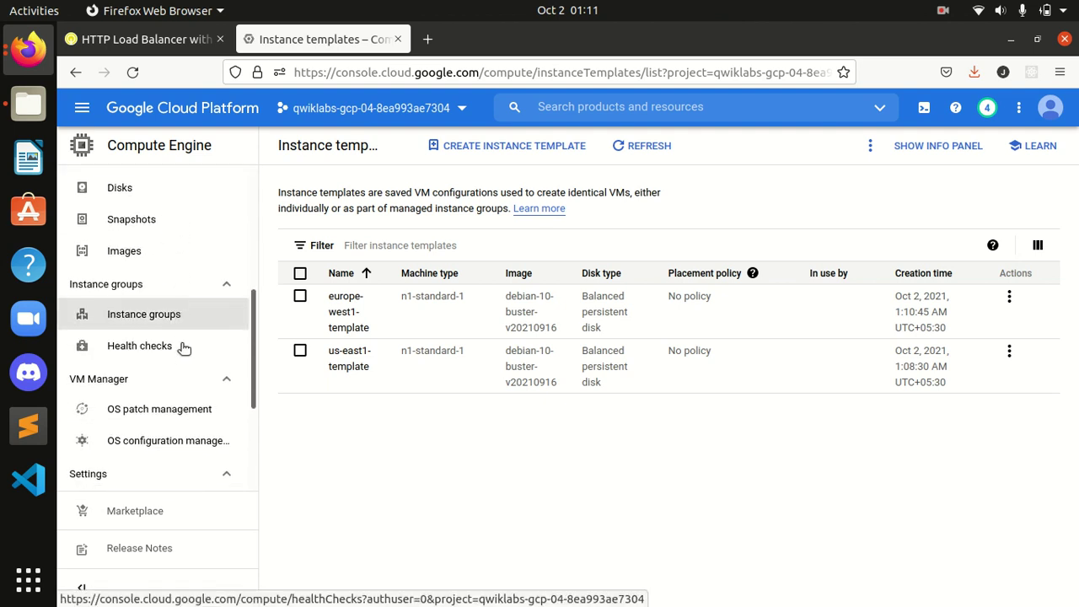
pyautogui.click(183, 325)
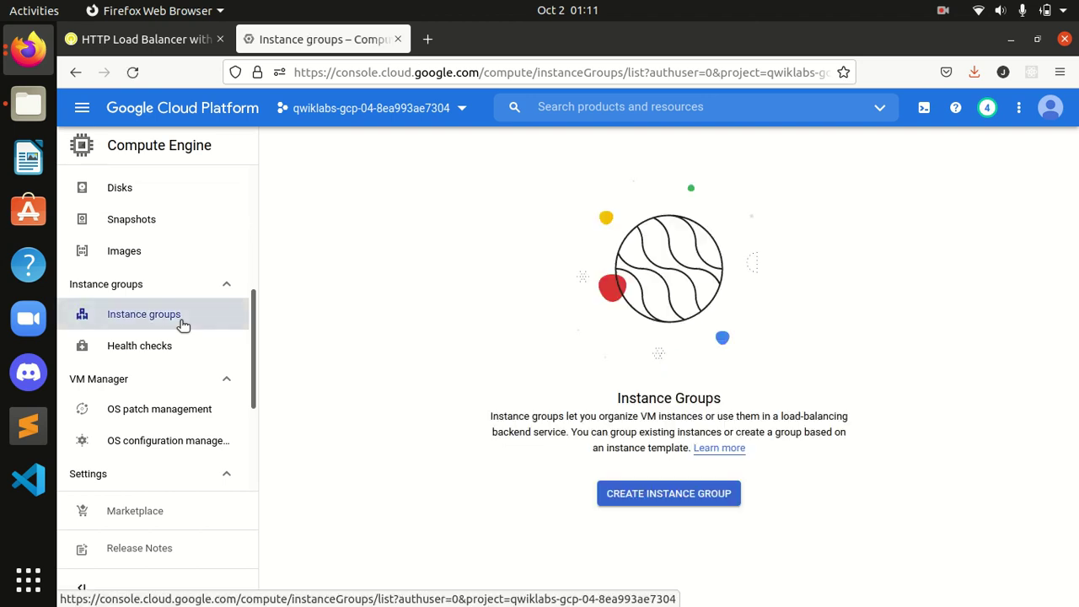
pyautogui.click(632, 497)
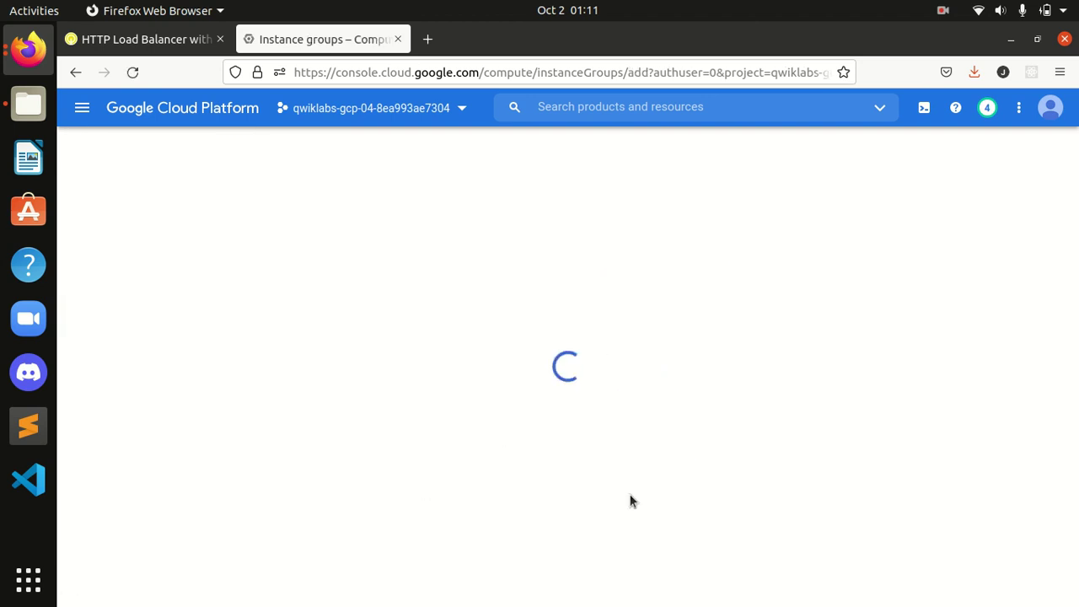
# Name the instance group us-east1-mig, copying the name from the lab's table of values
pyautogui.click(148, 39)
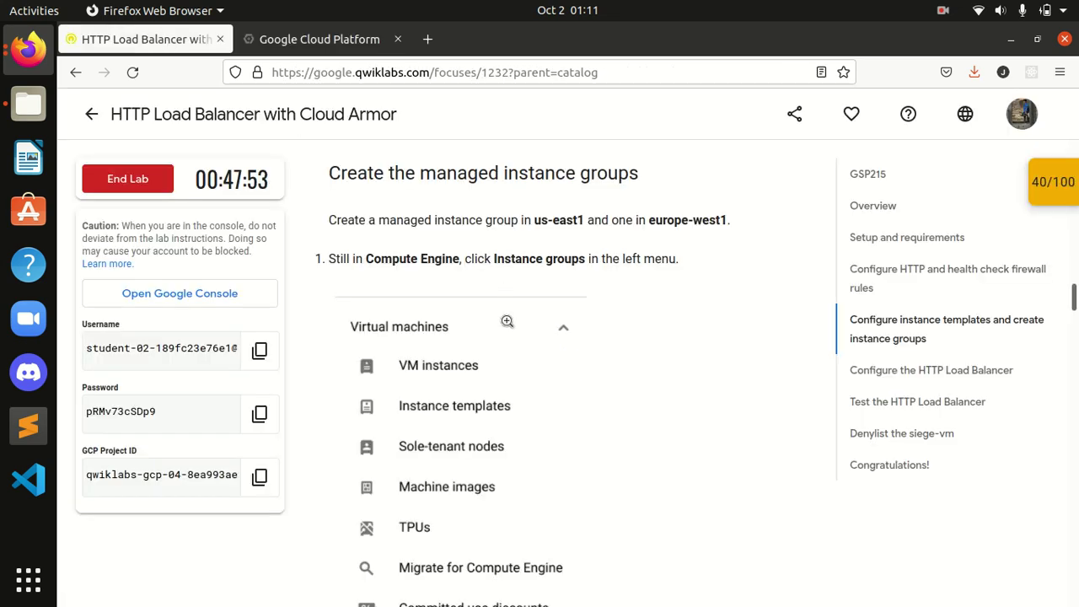
pyautogui.scroll(-9, 507, 321)
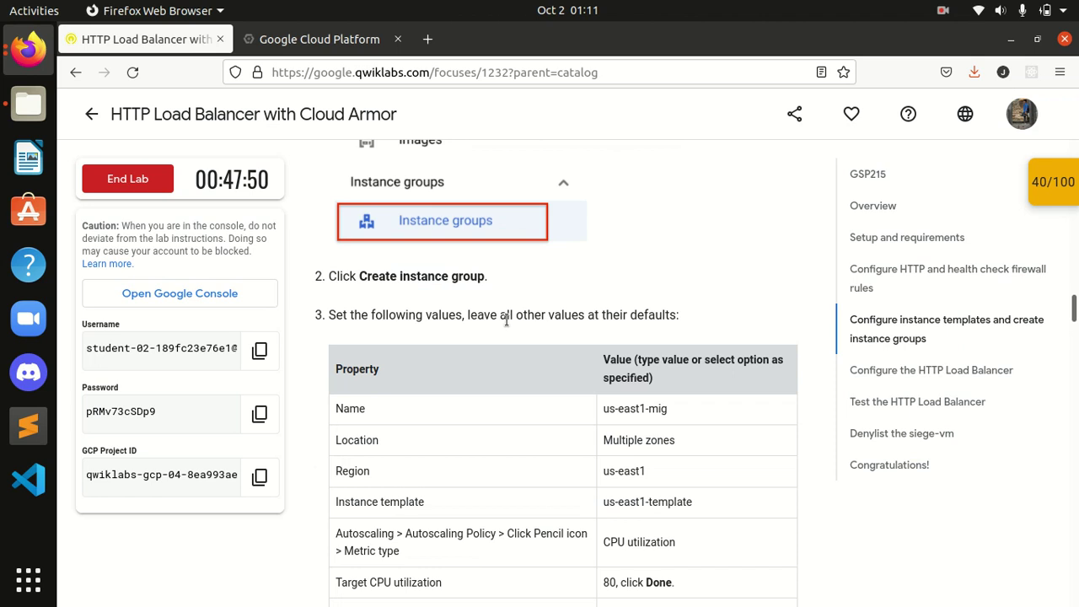
pyautogui.scroll(-1, 564, 367)
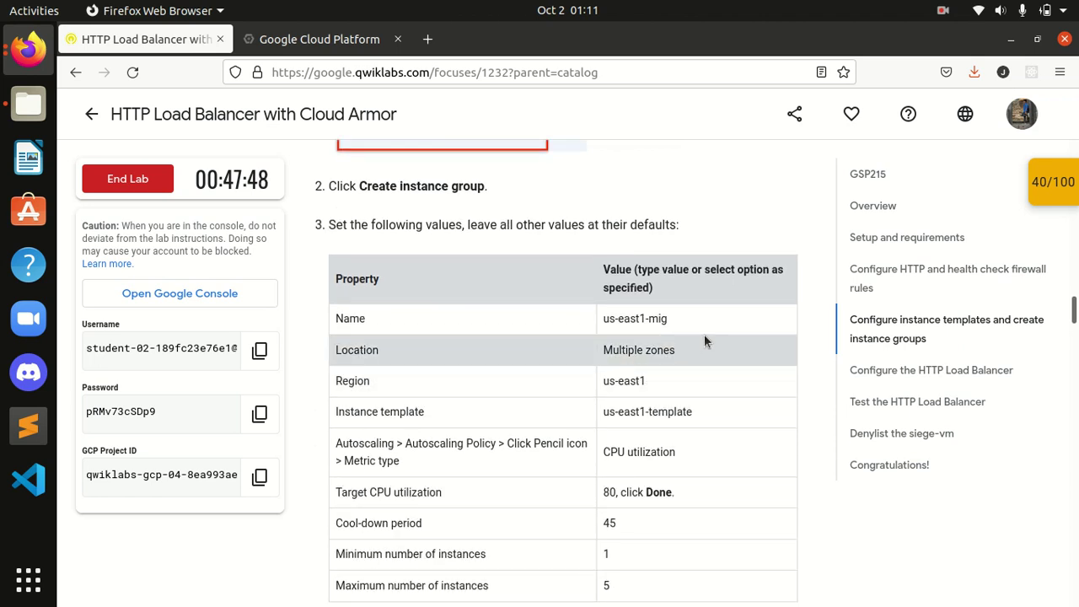
pyautogui.moveTo(674, 319); pyautogui.dragTo(605, 321)
pyautogui.hotkey('ctrl', 'c')
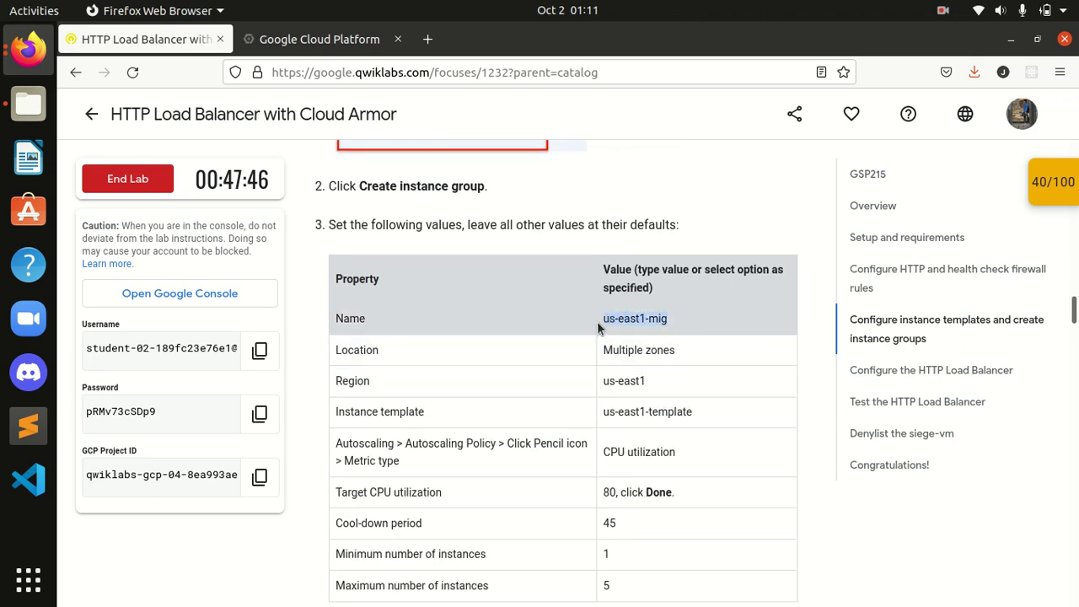
pyautogui.click(314, 42)
pyautogui.click(505, 239)
pyautogui.hotkey('ctrl', 'a')
pyautogui.hotkey('ctrl', 'v')
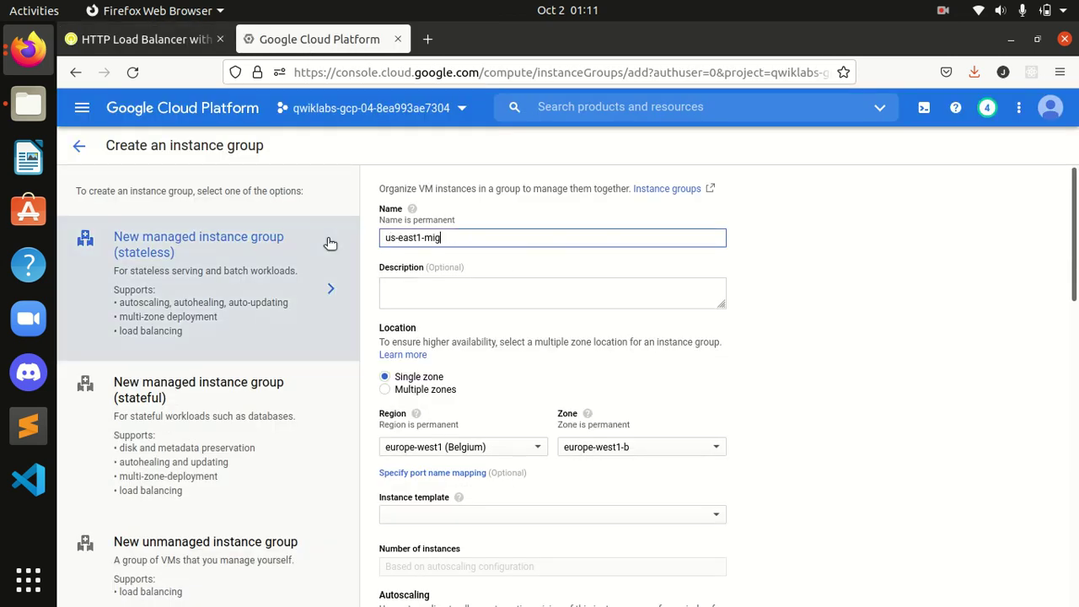
# Set the instance group's location to Multiple zones and its region to us-east1, as the lab's table specifies
pyautogui.click(186, 40)
pyautogui.click(332, 49)
pyautogui.click(403, 390)
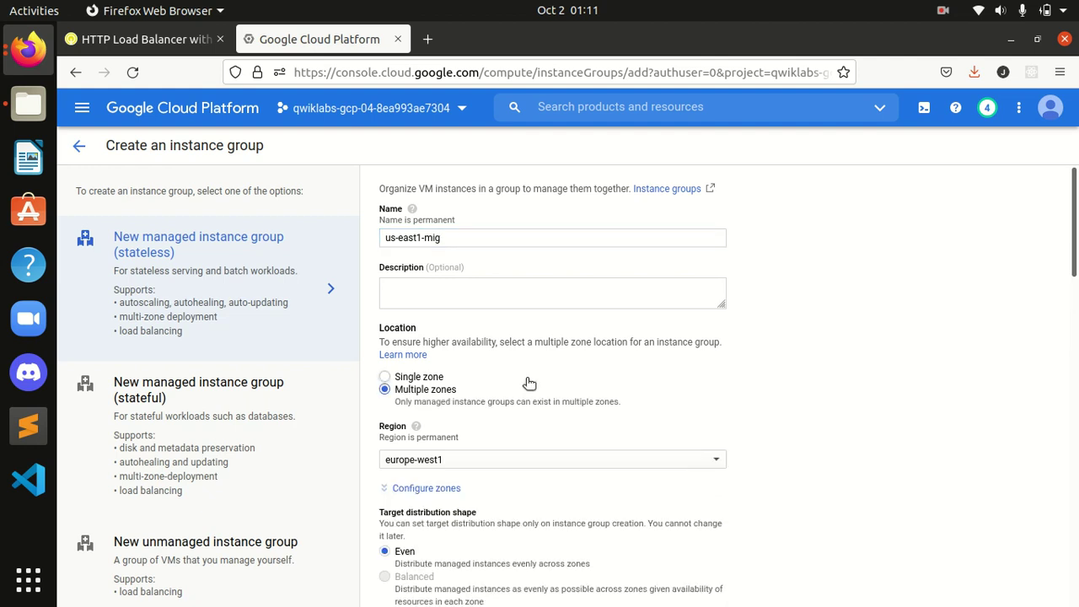
pyautogui.scroll(-2, 528, 383)
pyautogui.click(143, 39)
pyautogui.scroll(-2, 547, 377)
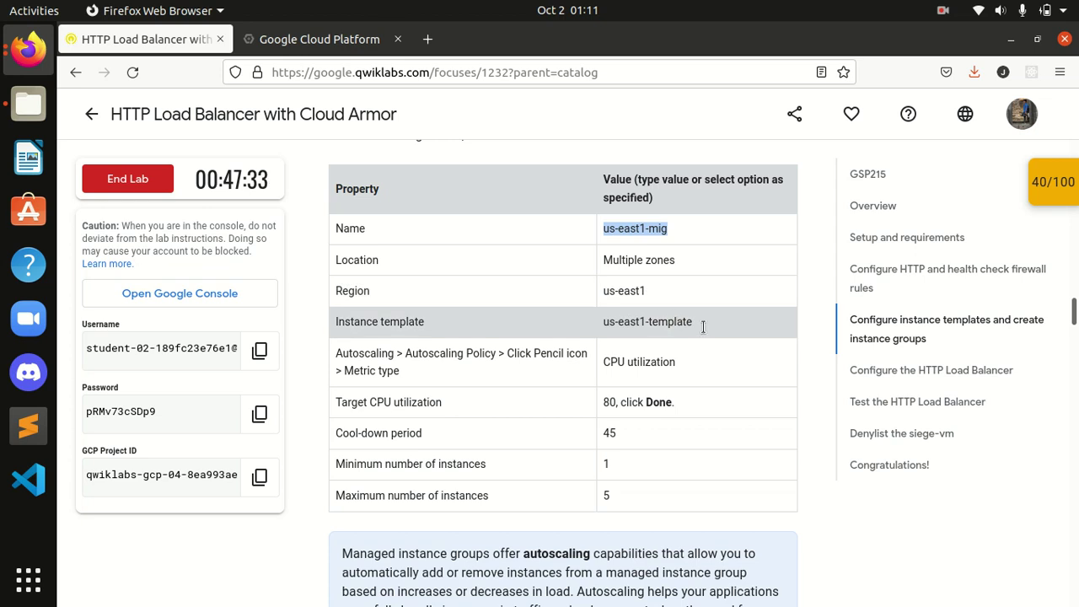
pyautogui.click(398, 40)
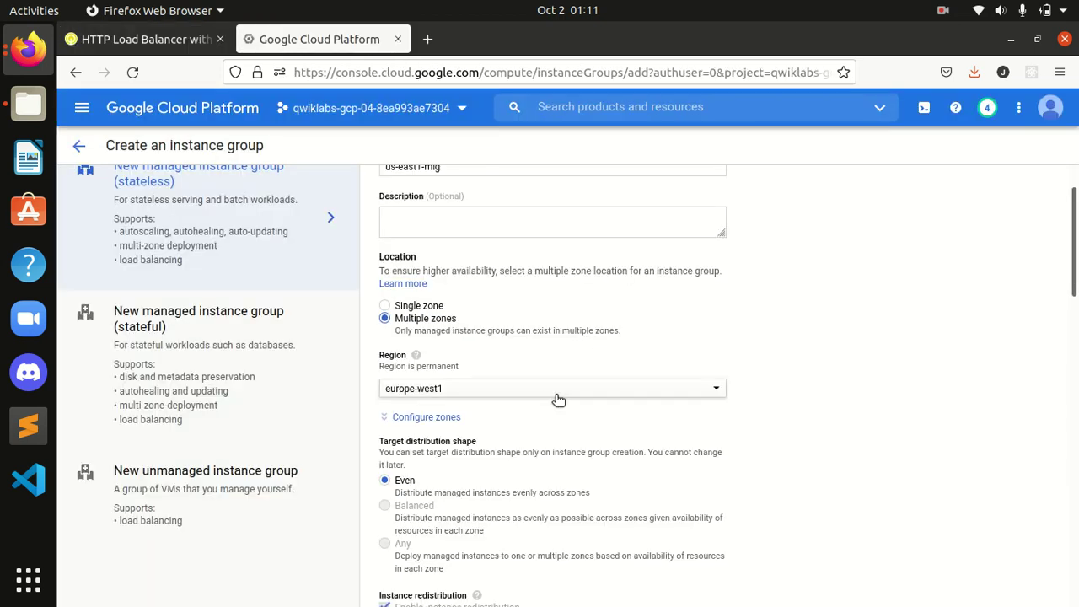
pyautogui.click(556, 395)
pyautogui.click(480, 340)
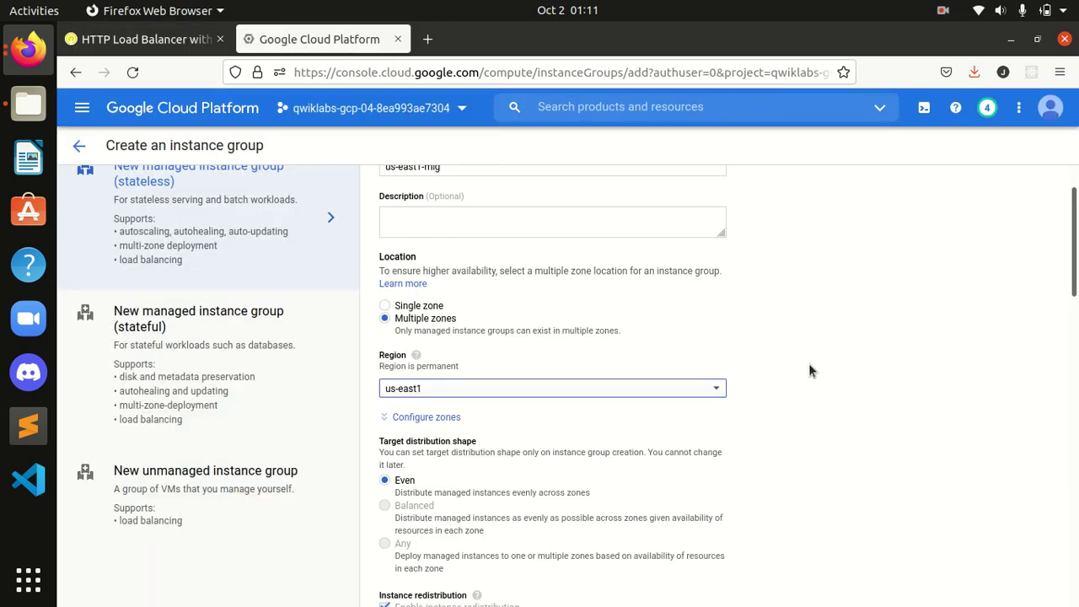
# Look through the remaining instance group settings and expand the zone configuration for the us-east1 region
pyautogui.scroll(-2, 808, 363)
pyautogui.scroll(-4, 808, 364)
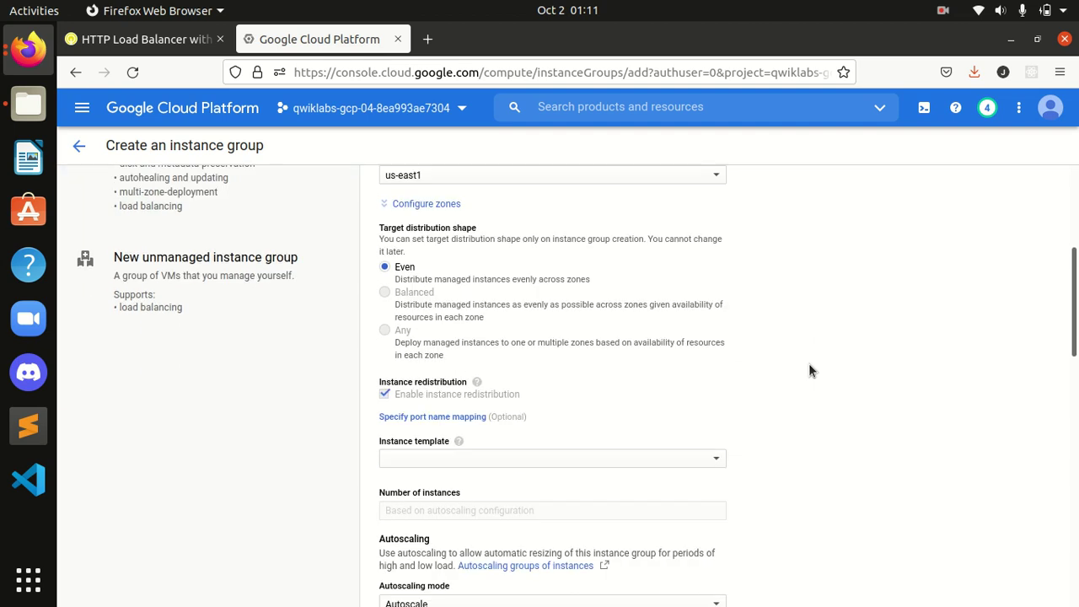
pyautogui.scroll(-5, 809, 364)
pyautogui.moveTo(1075, 358)
pyautogui.mouseDown()
pyautogui.moveTo(1075, 506)
pyautogui.moveTo(1075, 228)
pyautogui.mouseUp()
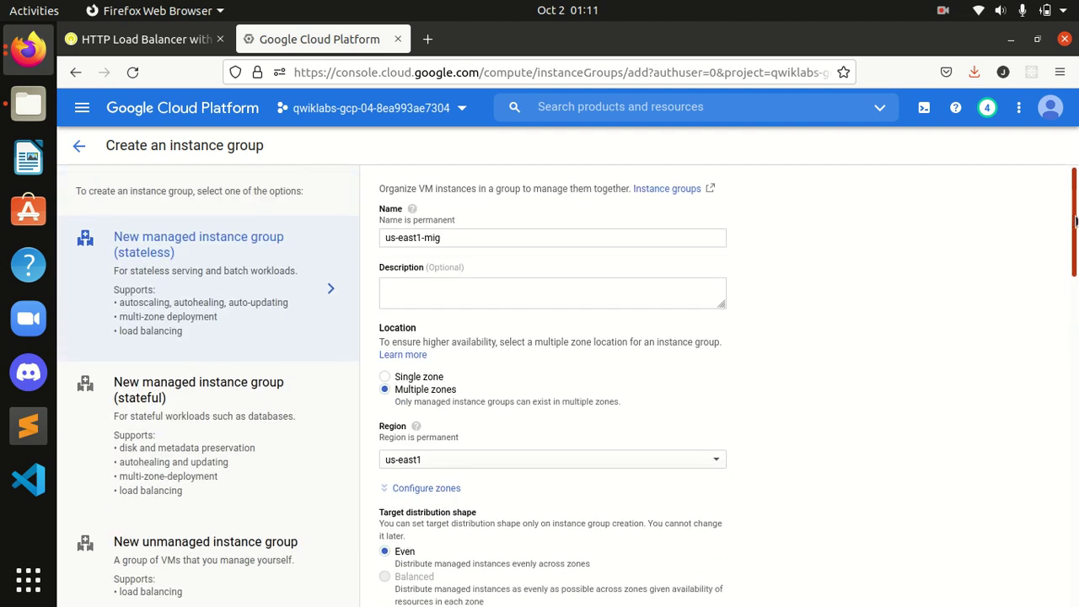
pyautogui.click(394, 491)
pyautogui.scroll(-2, 773, 442)
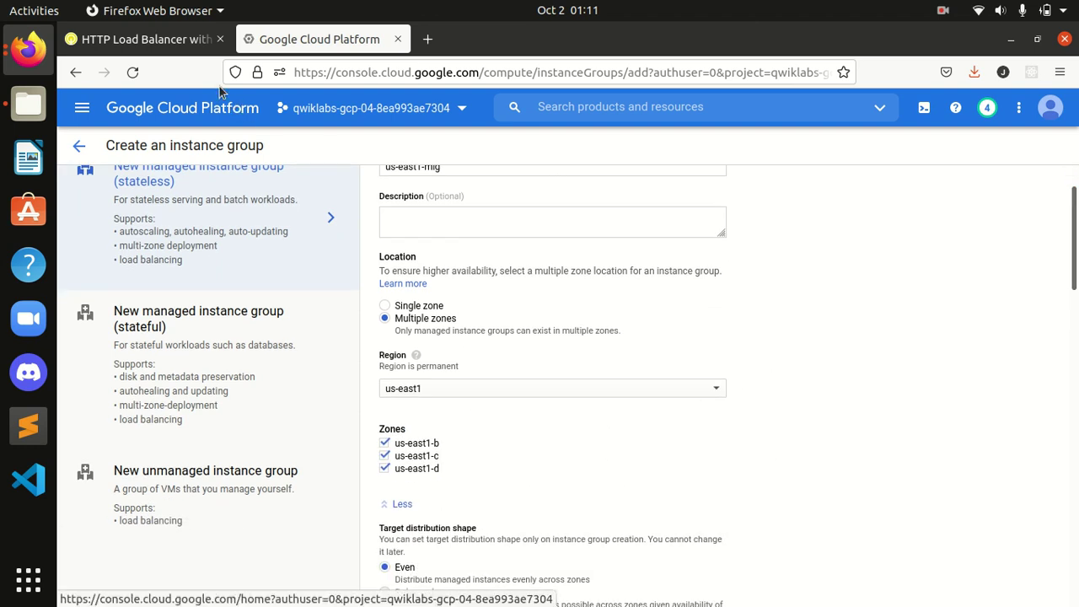
# Check the lab's table of values and select us-east1-template as the instance group's instance template
pyautogui.click(142, 39)
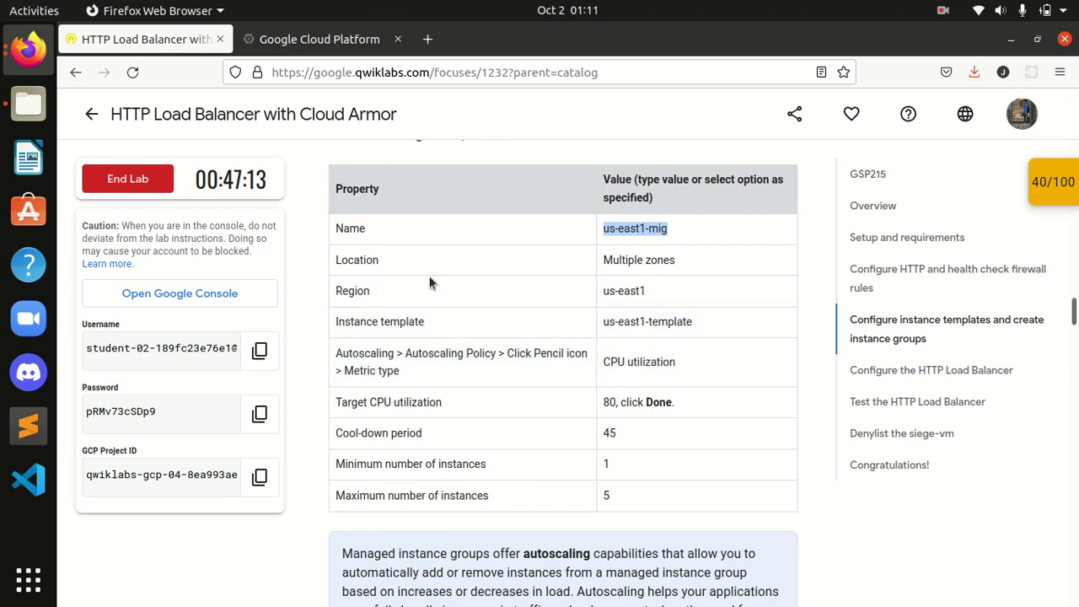
pyautogui.click(308, 46)
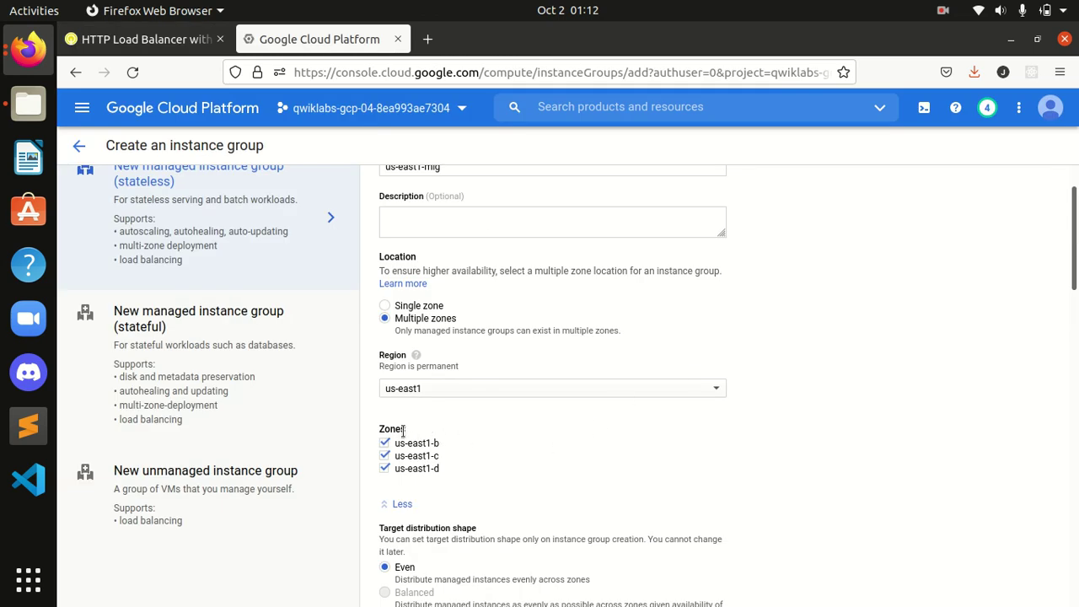
pyautogui.scroll(1, 1074, 252)
pyautogui.scroll(-5, 1075, 335)
pyautogui.scroll(-5, 1074, 335)
pyautogui.click(658, 386)
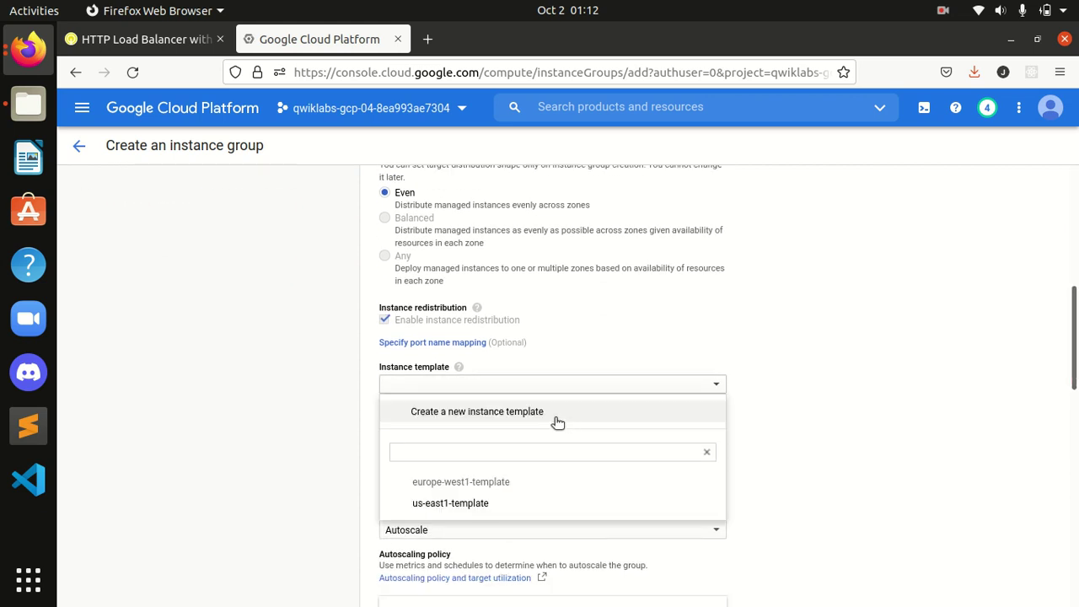
pyautogui.click(479, 503)
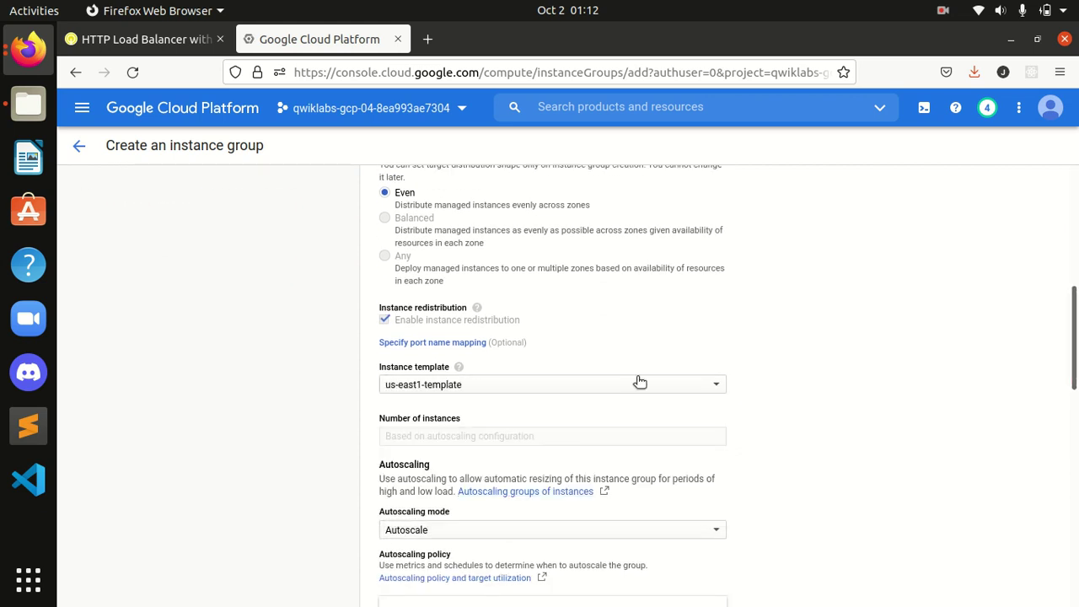
# Open the autoscaling policy's CPU utilization metric for editing and compare its metric type with the lab's table
pyautogui.click(132, 39)
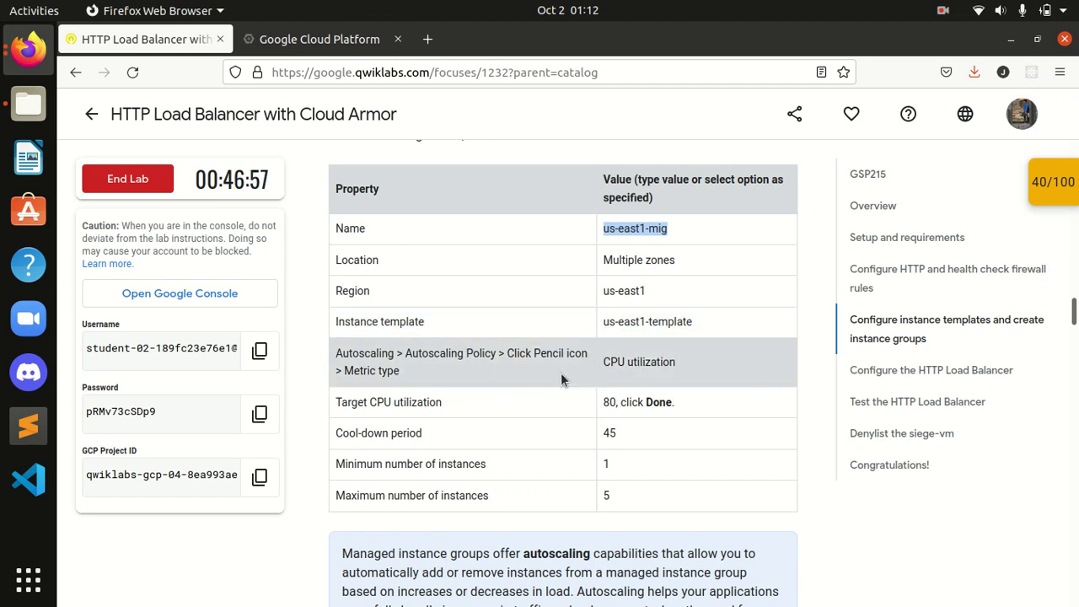
pyautogui.click(305, 44)
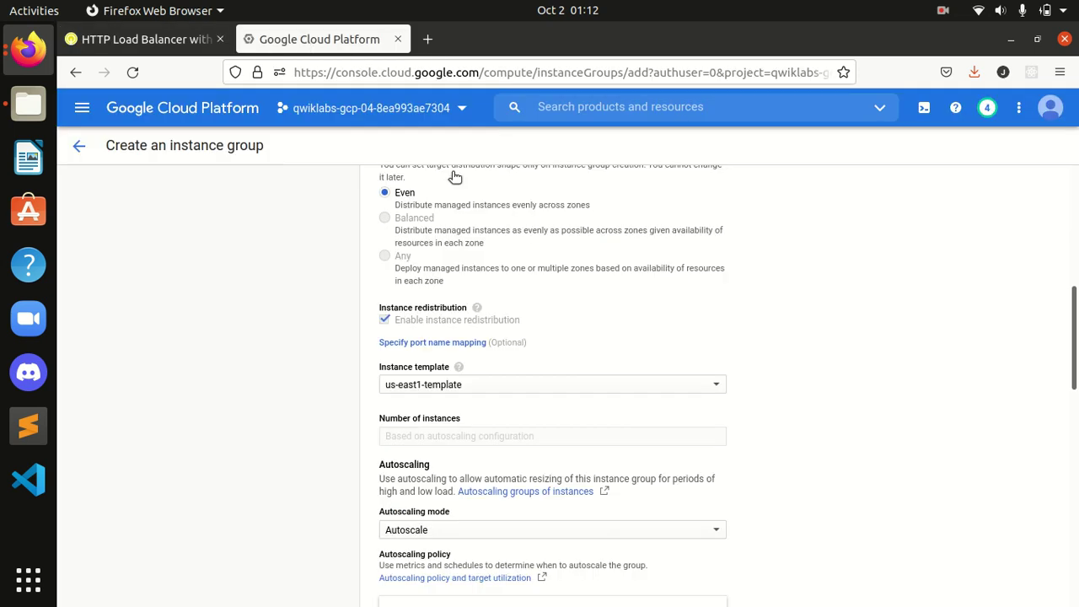
pyautogui.scroll(1, 702, 494)
pyautogui.scroll(-3, 709, 487)
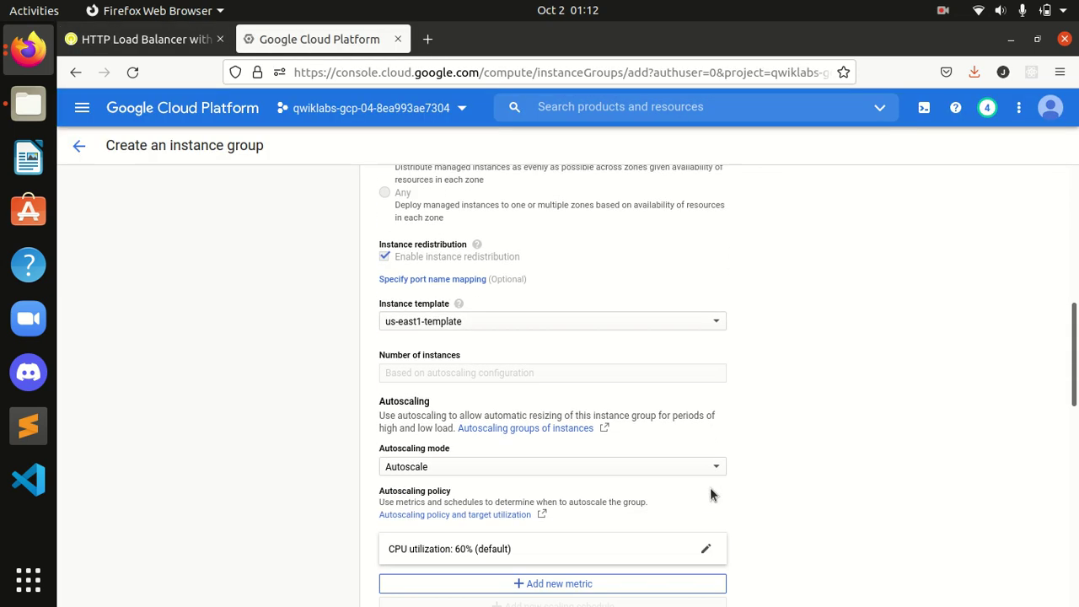
pyautogui.scroll(-3, 709, 458)
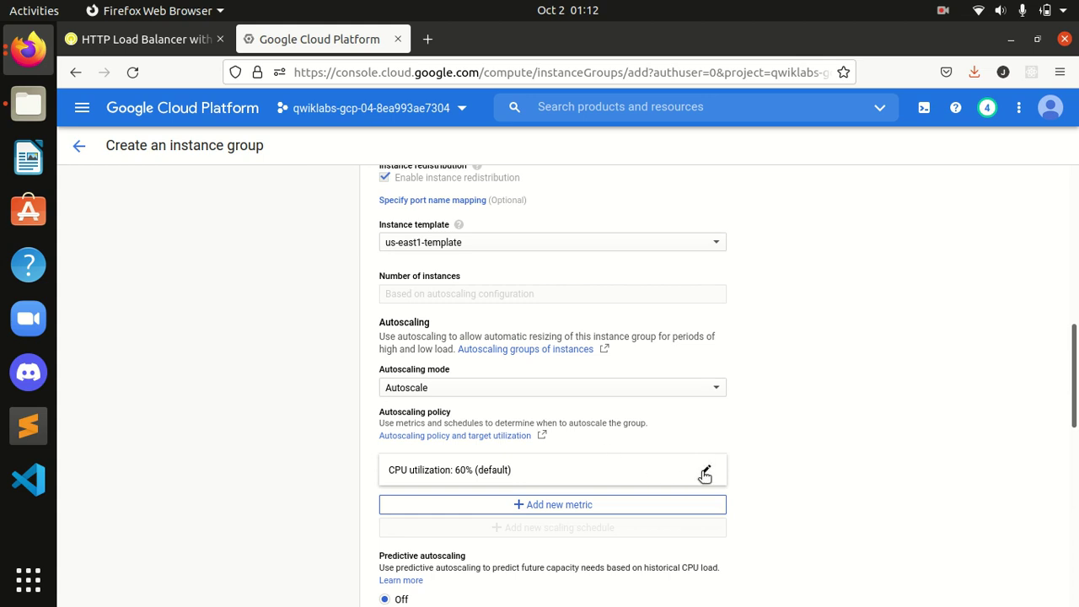
pyautogui.click(173, 40)
pyautogui.click(307, 44)
pyautogui.click(706, 469)
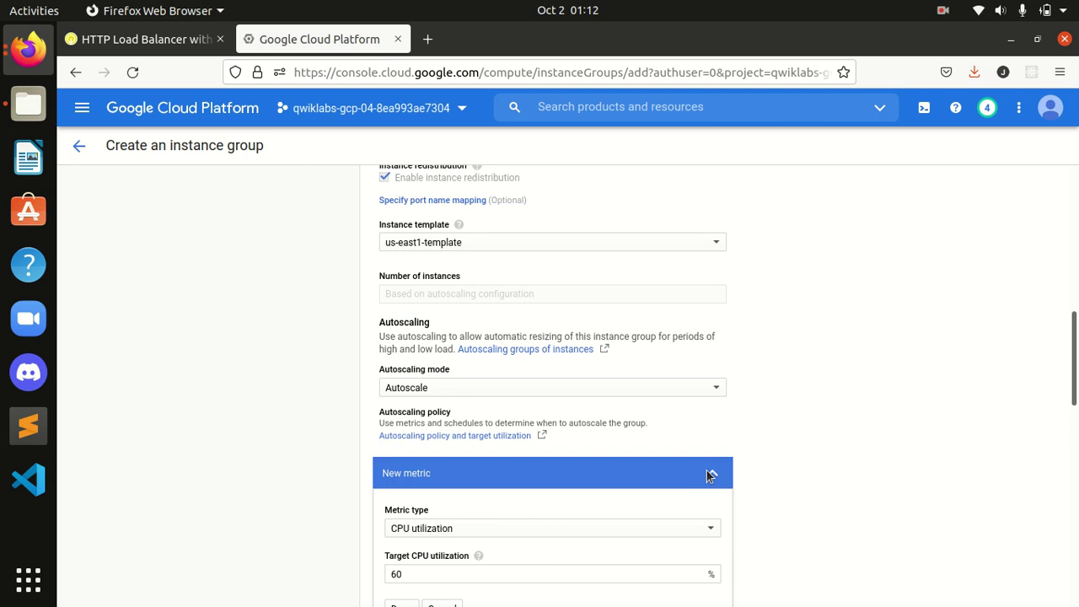
pyautogui.scroll(-3, 706, 469)
pyautogui.click(143, 40)
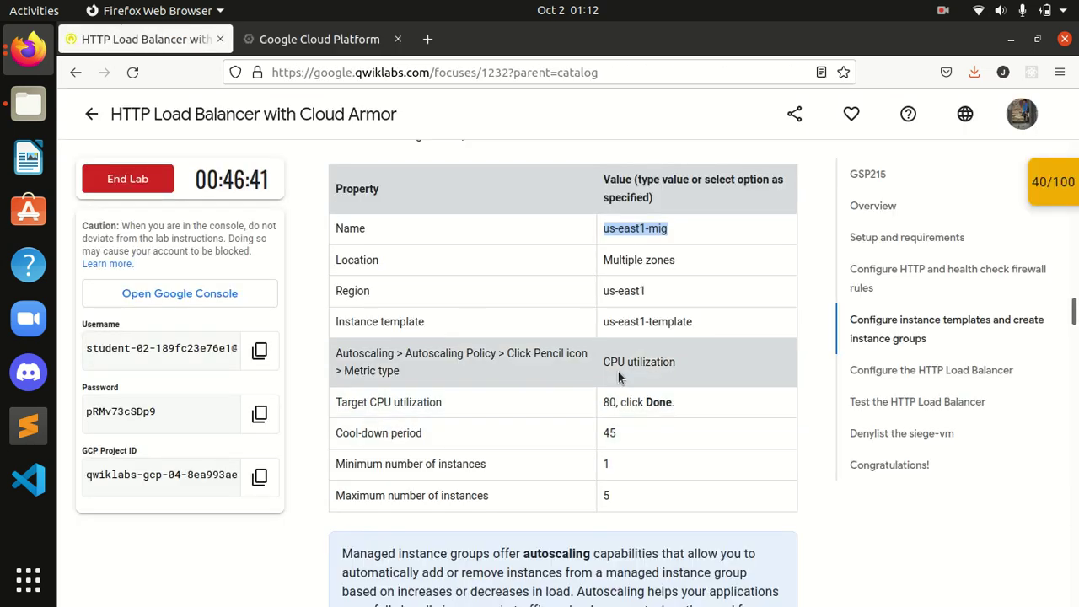
pyautogui.click(319, 40)
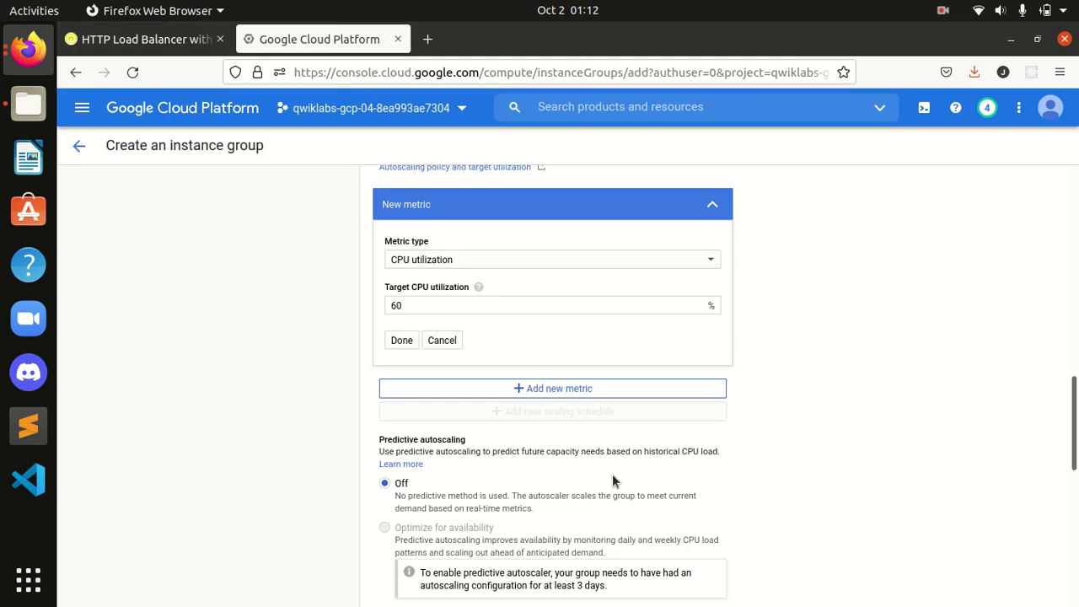
# Set the metric's target CPU utilization to 80%, as the lab's table specifies, and finish editing the metric
pyautogui.click(155, 42)
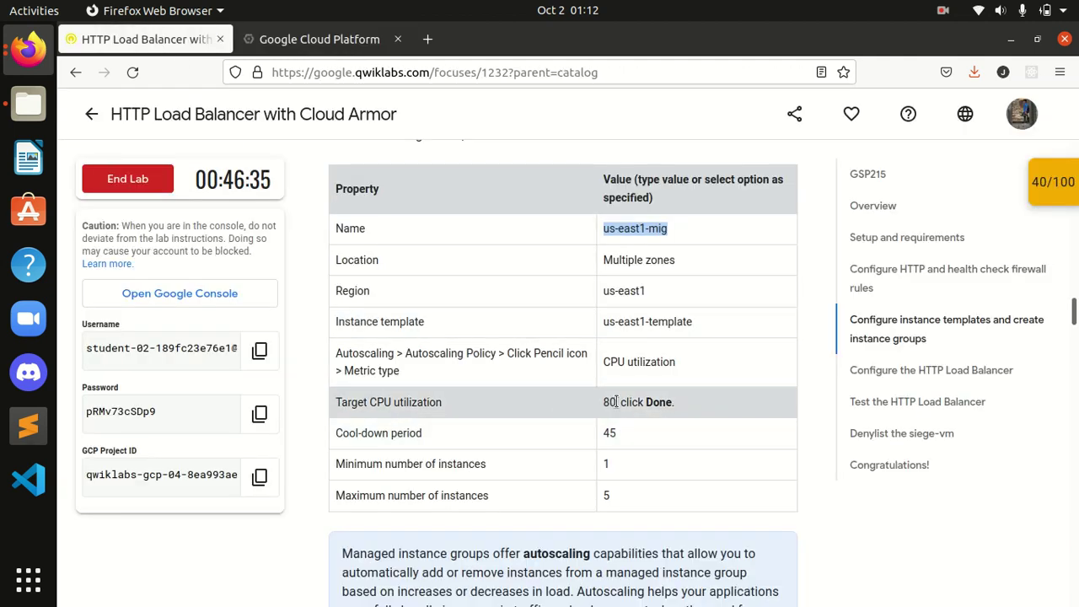
pyautogui.click(268, 40)
pyautogui.click(408, 306)
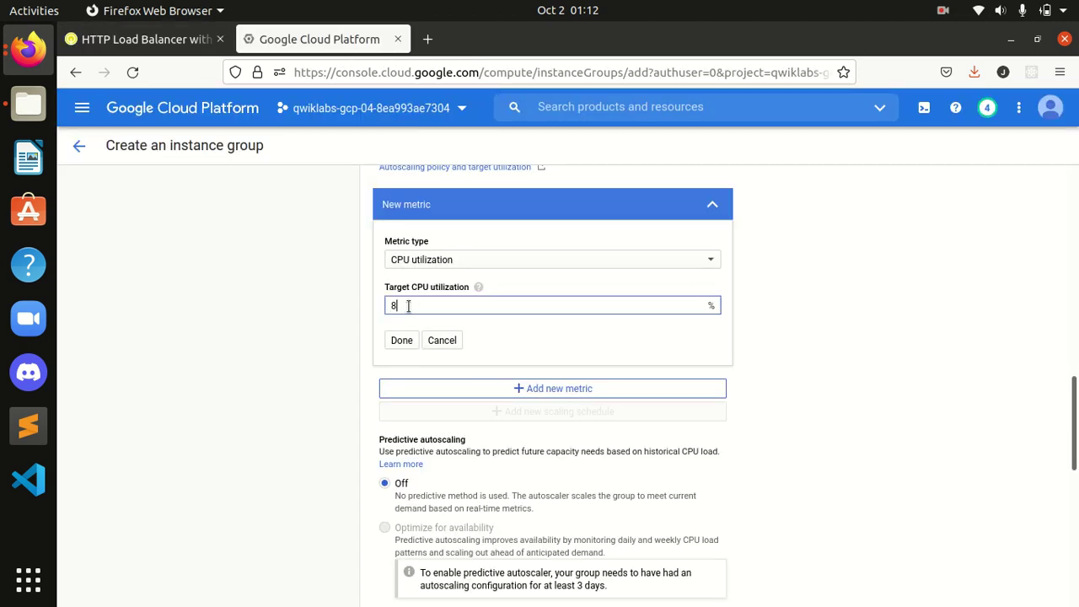
pyautogui.click(143, 40)
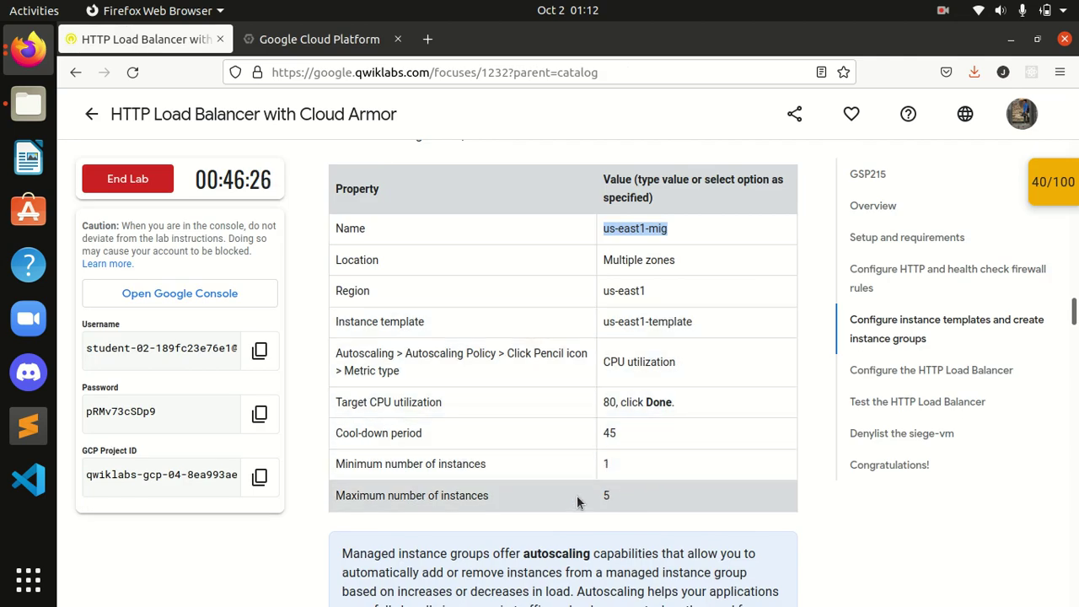
pyautogui.click(277, 40)
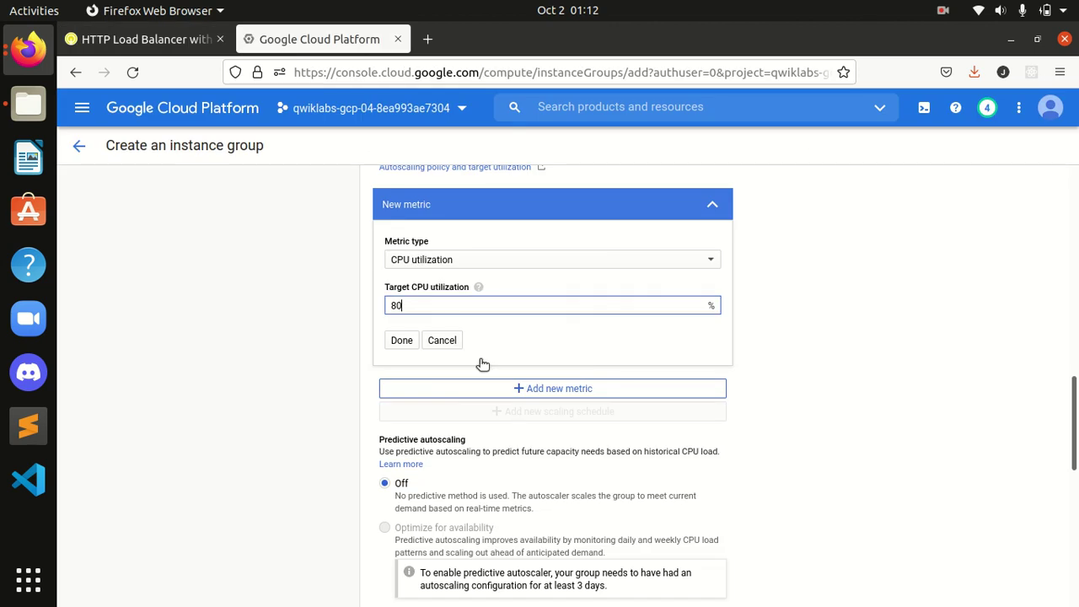
pyautogui.click(402, 340)
# Set the cool down period to 45 seconds and the maximum number of instances to 5
pyautogui.scroll(-3, 520, 431)
pyautogui.click(428, 379)
pyautogui.press('BackSpace')
pyautogui.press('BackSpace')
pyautogui.write('45')
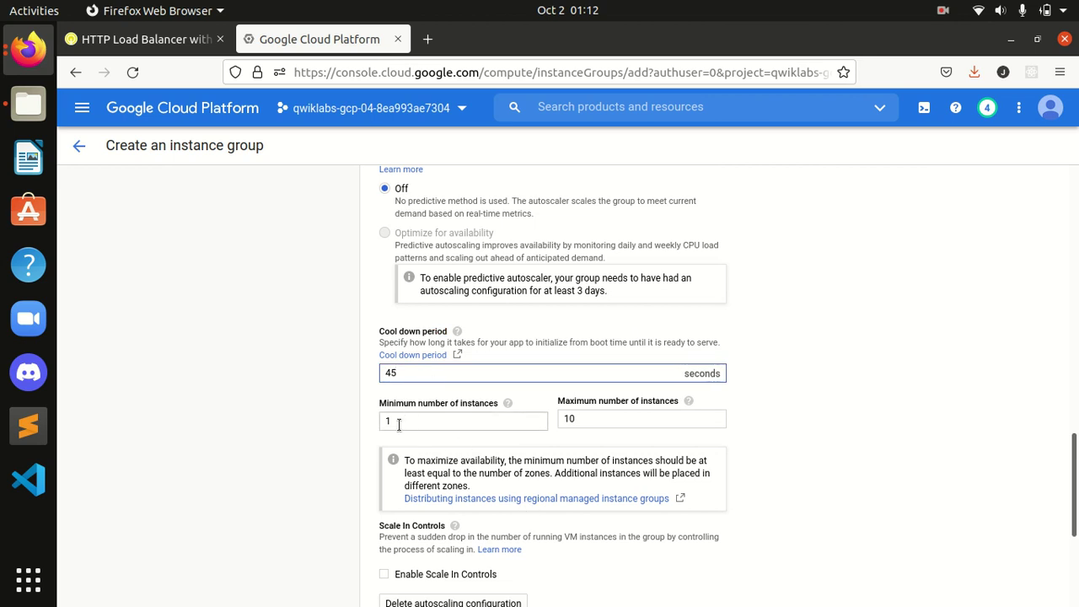
pyautogui.click(602, 421)
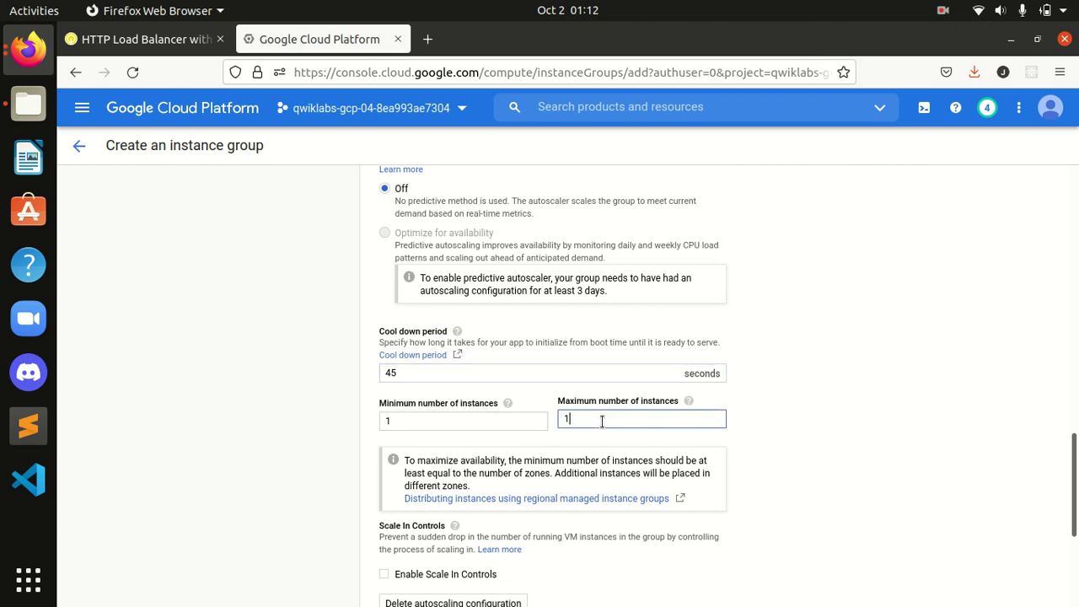
# Check the lab's remaining instructions for this group and create the us-east1-mig instance group
pyautogui.click(143, 39)
pyautogui.scroll(-2, 555, 487)
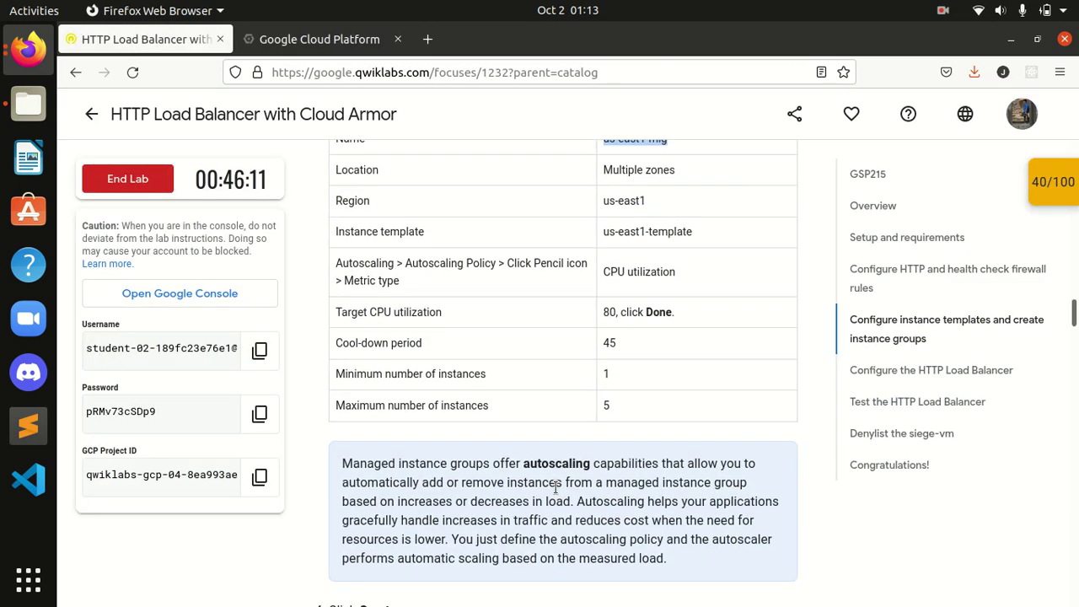
pyautogui.scroll(-4, 577, 400)
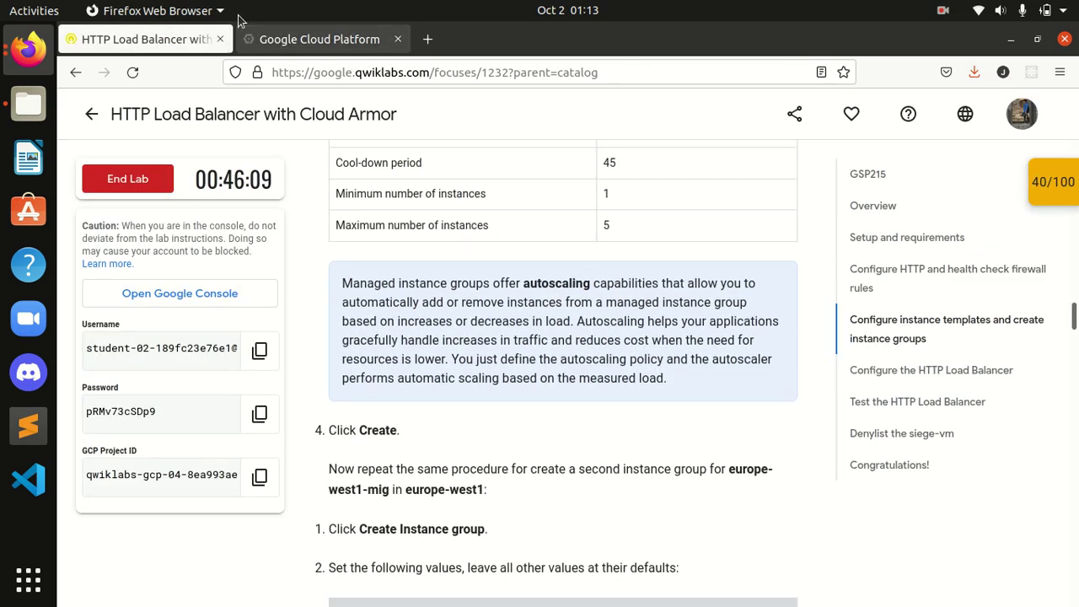
pyautogui.click(263, 40)
pyautogui.scroll(-3, 573, 501)
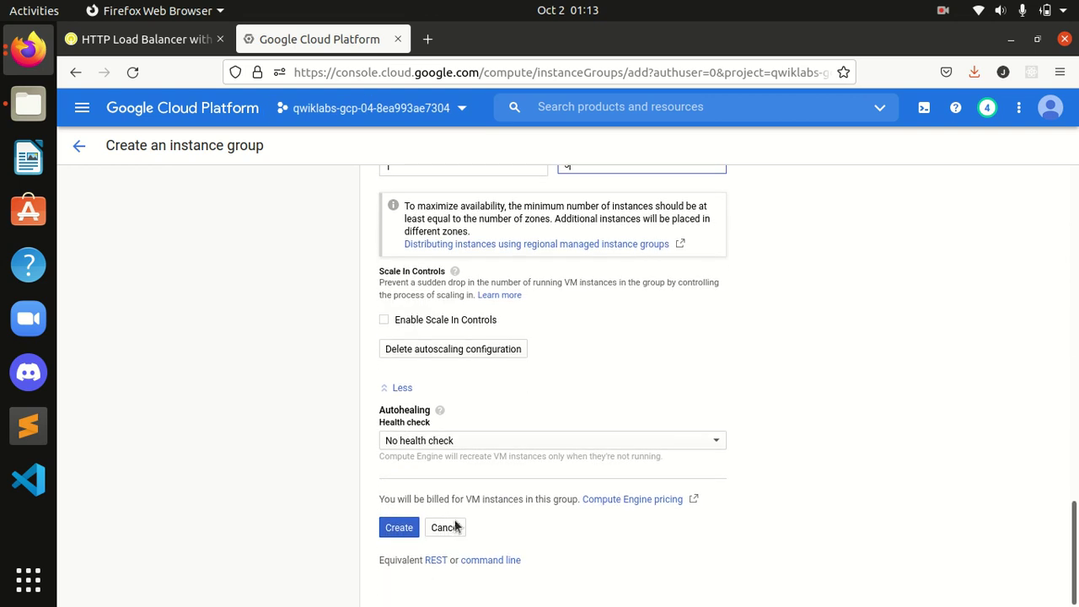
pyautogui.click(398, 528)
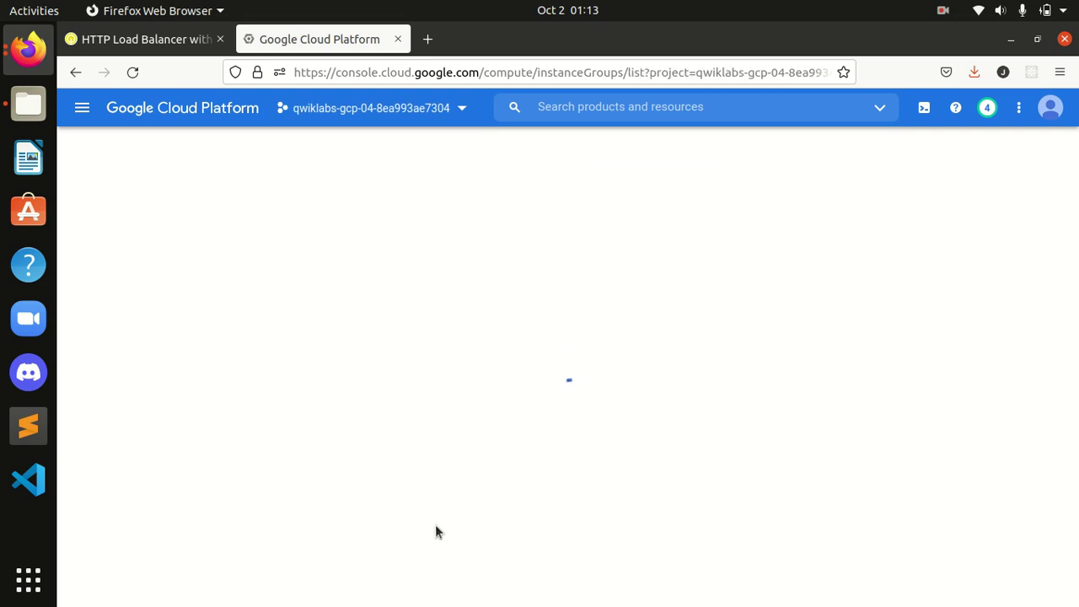
# Copy the name europe-west1-mig from the lab's second table of values and start creating another instance group
pyautogui.click(149, 38)
pyautogui.scroll(-2, 461, 393)
pyautogui.scroll(-2, 461, 387)
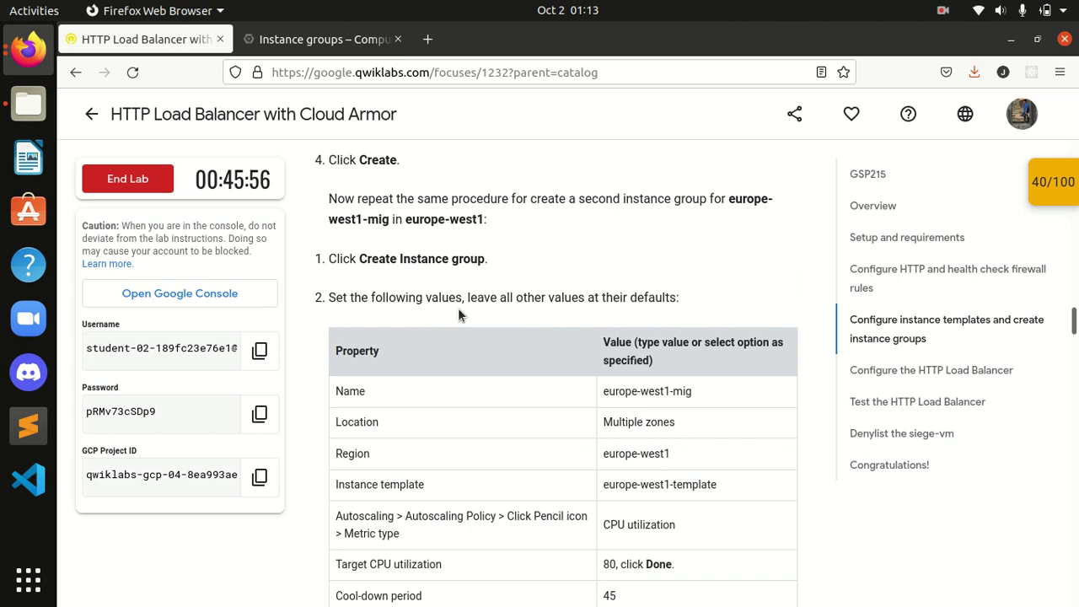
pyautogui.scroll(-2, 458, 314)
pyautogui.moveTo(699, 303); pyautogui.dragTo(590, 304)
pyautogui.hotkey('ctrl', 'c')
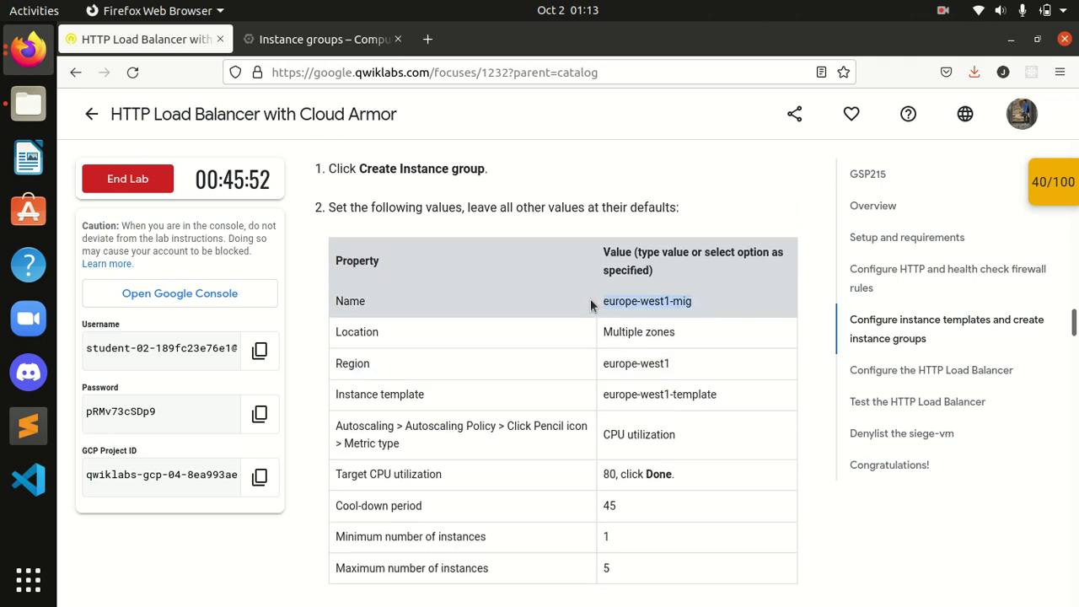
pyautogui.hotkey('ctrl', 'Tab')
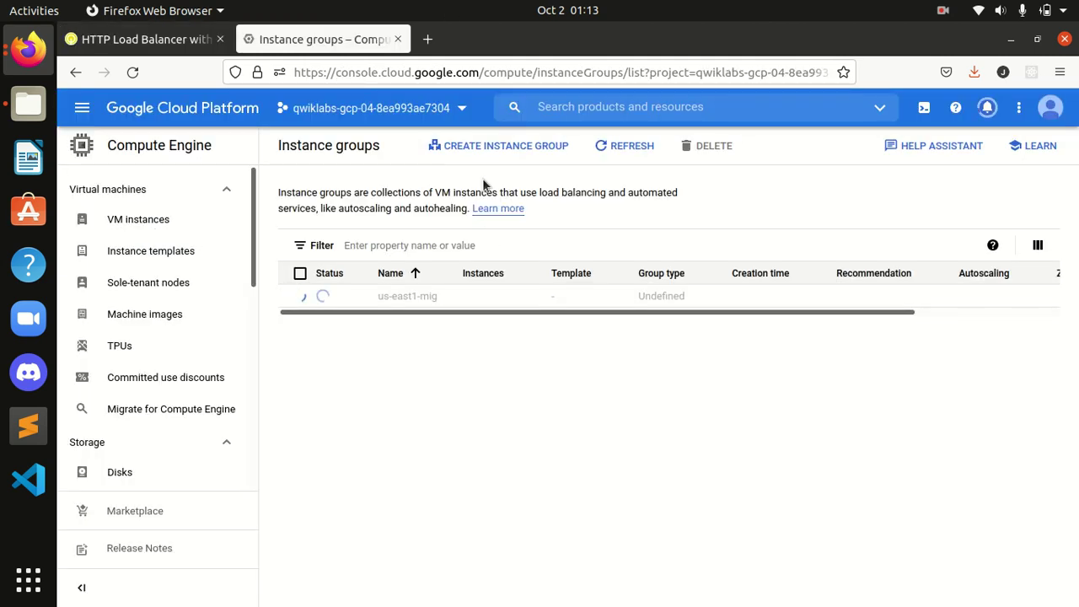
pyautogui.click(478, 150)
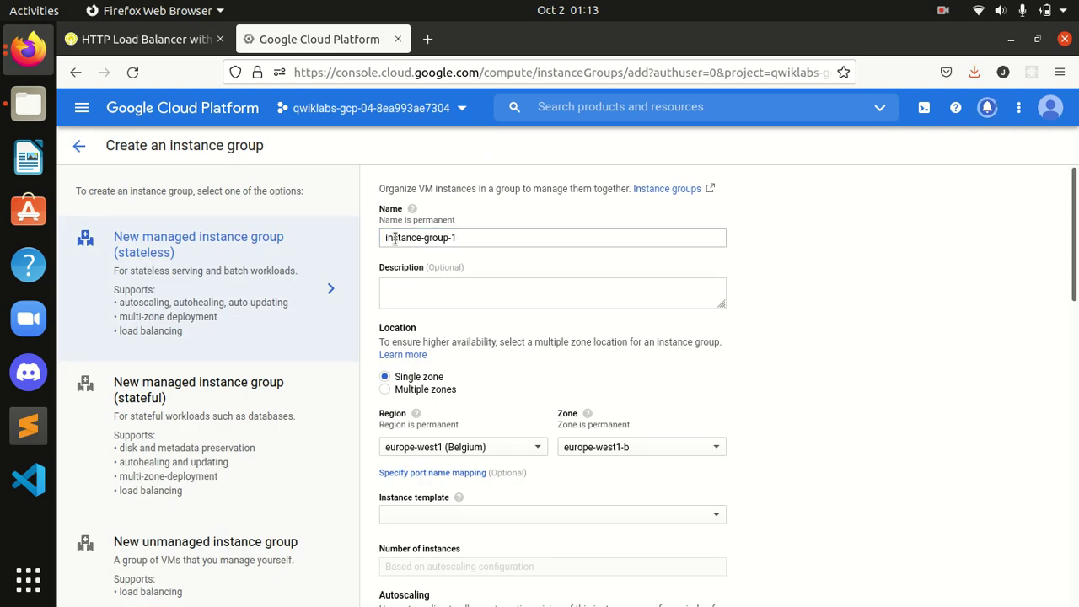
# Replace the default instance group name with europe-west1-mig and remove any surplus characters from the pasted text
pyautogui.moveTo(464, 240); pyautogui.dragTo(370, 243)
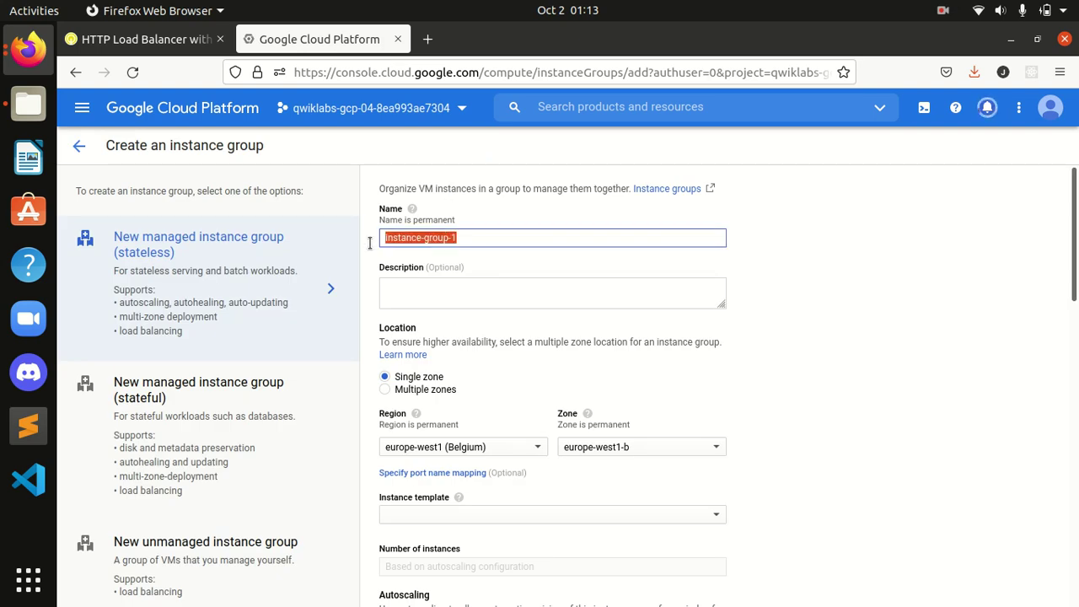
pyautogui.hotkey('ctrl', 'v')
pyautogui.click(402, 240)
pyautogui.press('BackSpace')
pyautogui.press('BackSpace')
pyautogui.press('BackSpace')
pyautogui.press('BackSpace')
pyautogui.press('BackSpace')
pyautogui.press('BackSpace')
# Set the instance group's location to Multiple zones and select europe-west1-template as its instance template
pyautogui.click(164, 40)
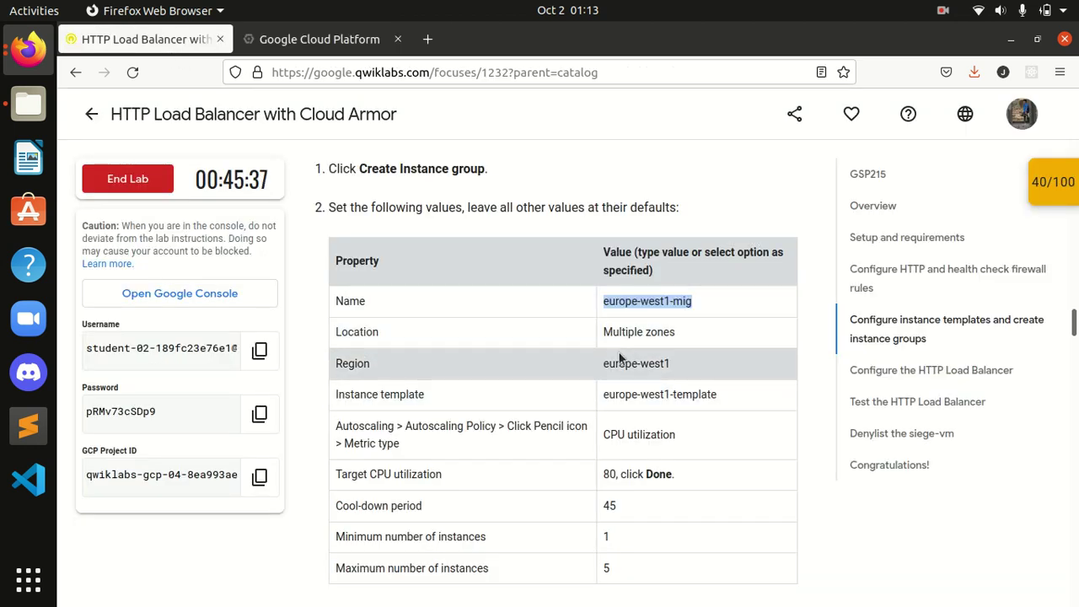
pyautogui.click(335, 40)
pyautogui.click(425, 389)
pyautogui.scroll(-2, 496, 418)
pyautogui.scroll(-3, 656, 373)
pyautogui.scroll(-3, 658, 377)
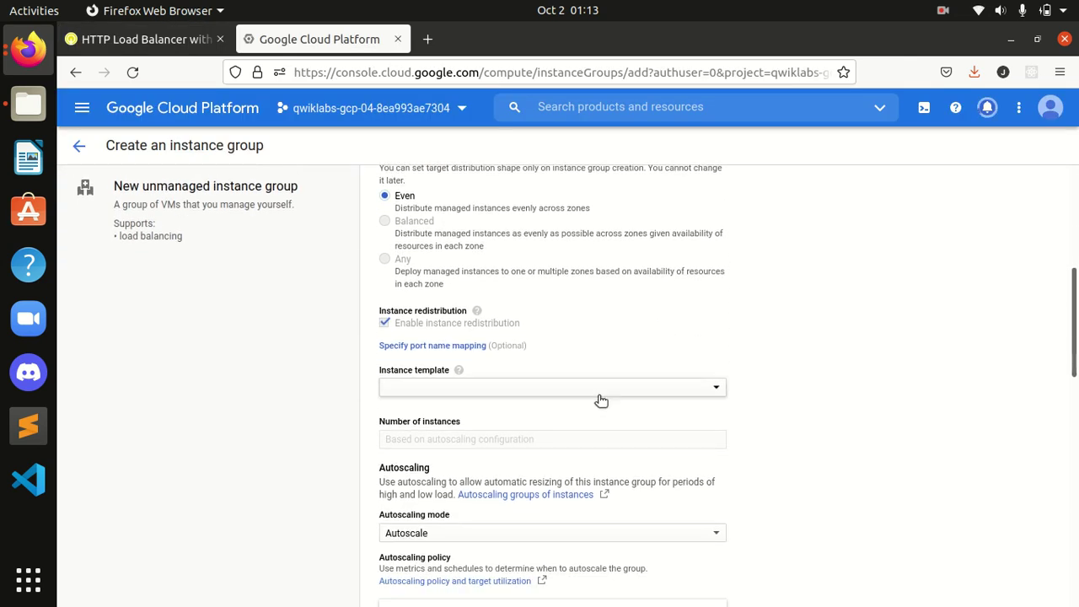
pyautogui.click(593, 389)
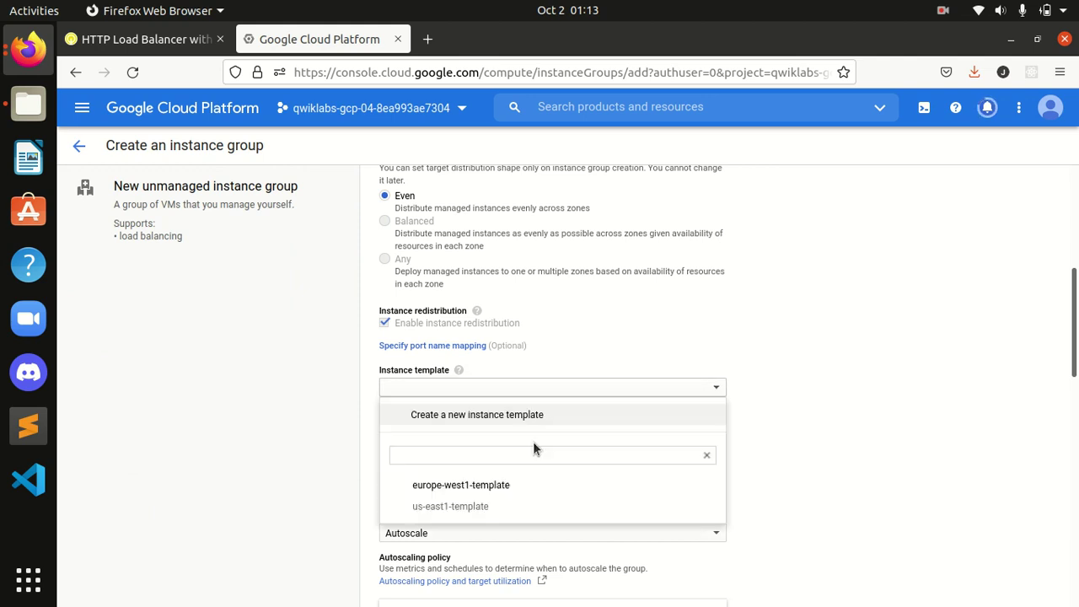
pyautogui.click(478, 486)
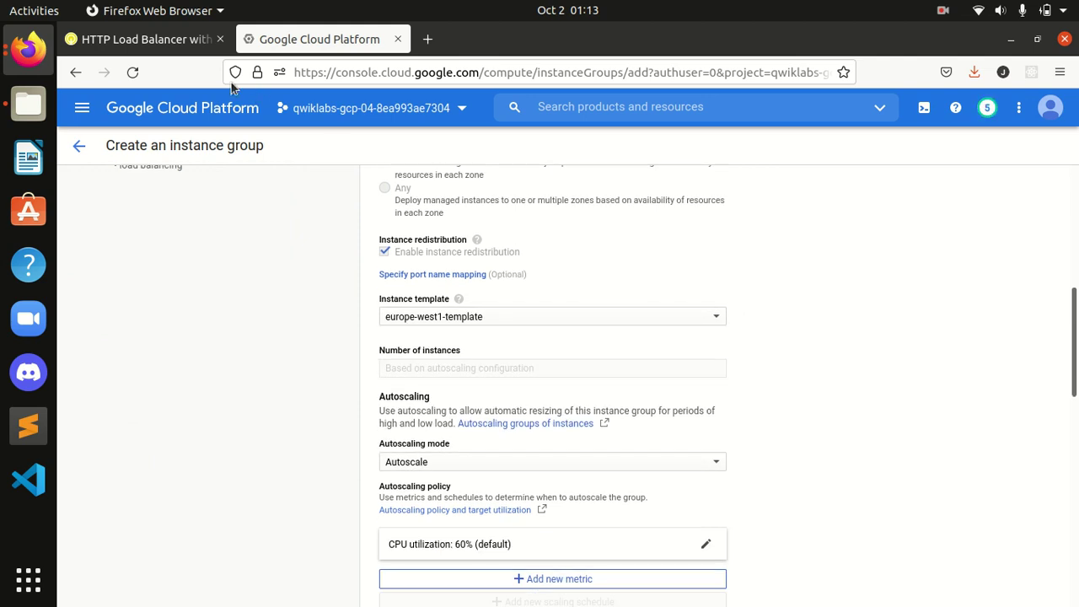
# Check the lab's autoscaling values and set the target of the group's CPU utilization metric to 80%
pyautogui.click(144, 39)
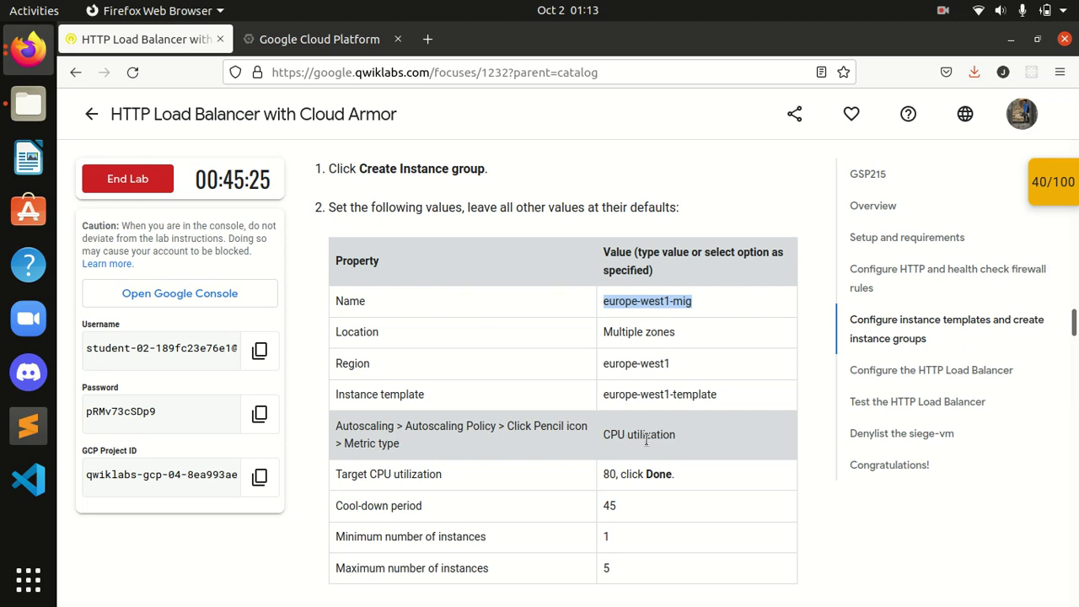
pyautogui.click(319, 39)
pyautogui.scroll(-2, 731, 472)
pyautogui.scroll(-5, 520, 416)
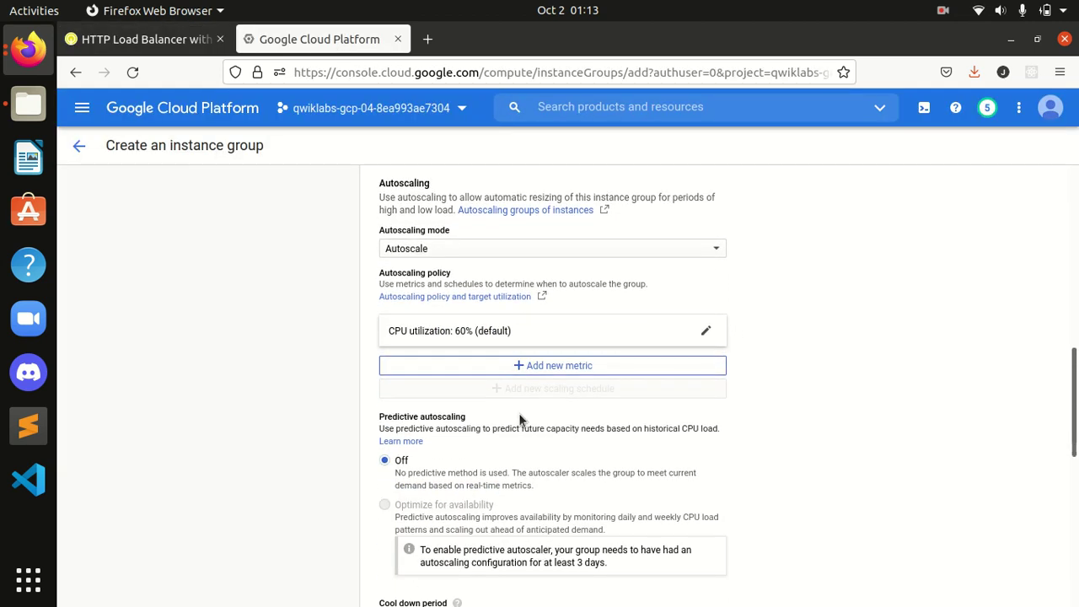
pyautogui.moveTo(1073, 443); pyautogui.dragTo(1067, 481)
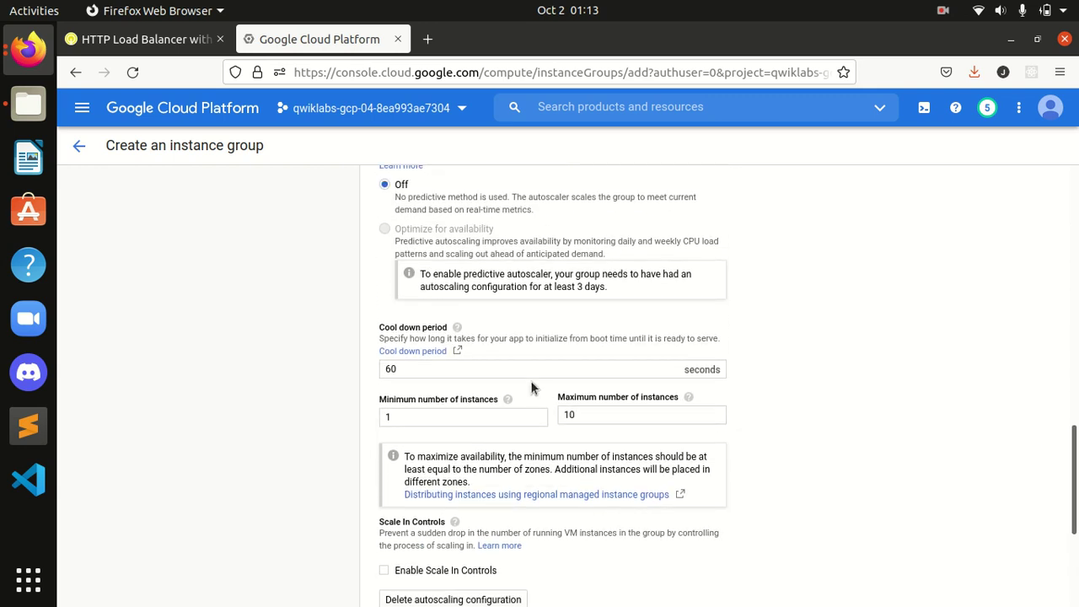
pyautogui.scroll(2, 1073, 484)
pyautogui.scroll(5, 1074, 472)
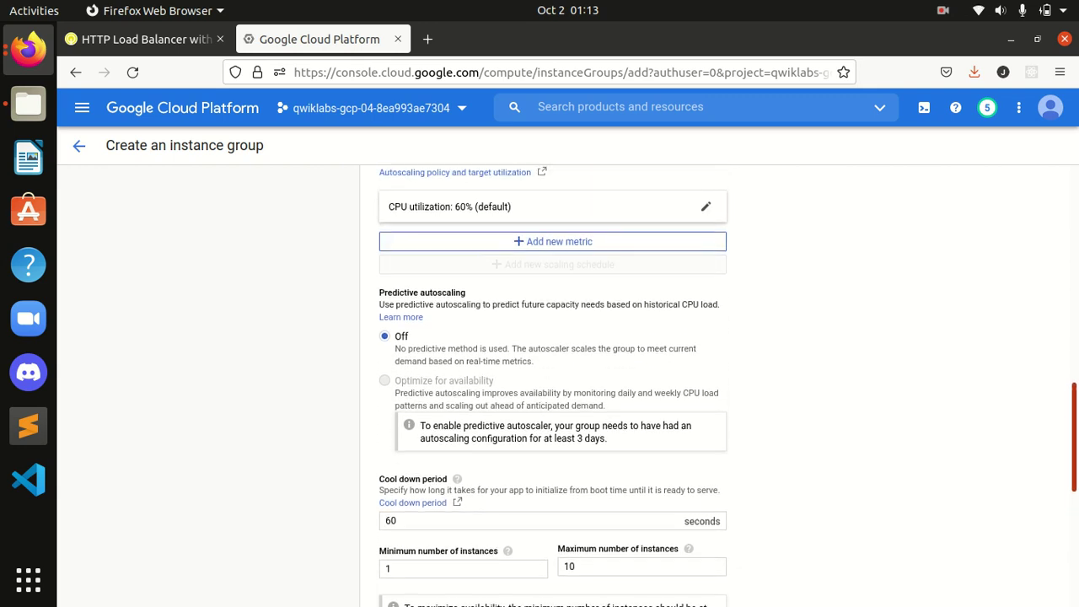
pyautogui.click(707, 329)
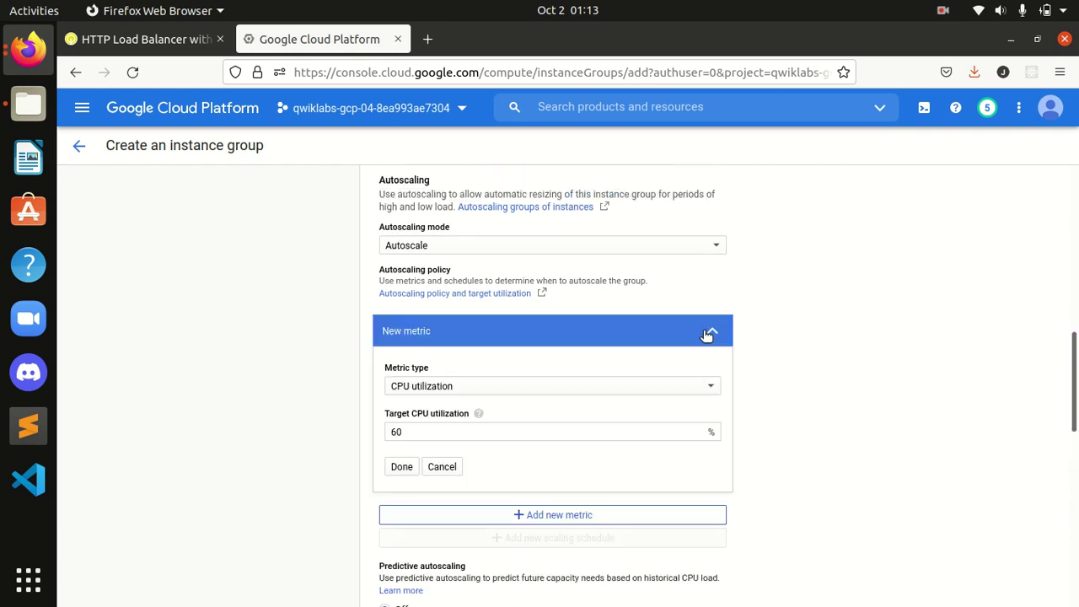
pyautogui.click(168, 44)
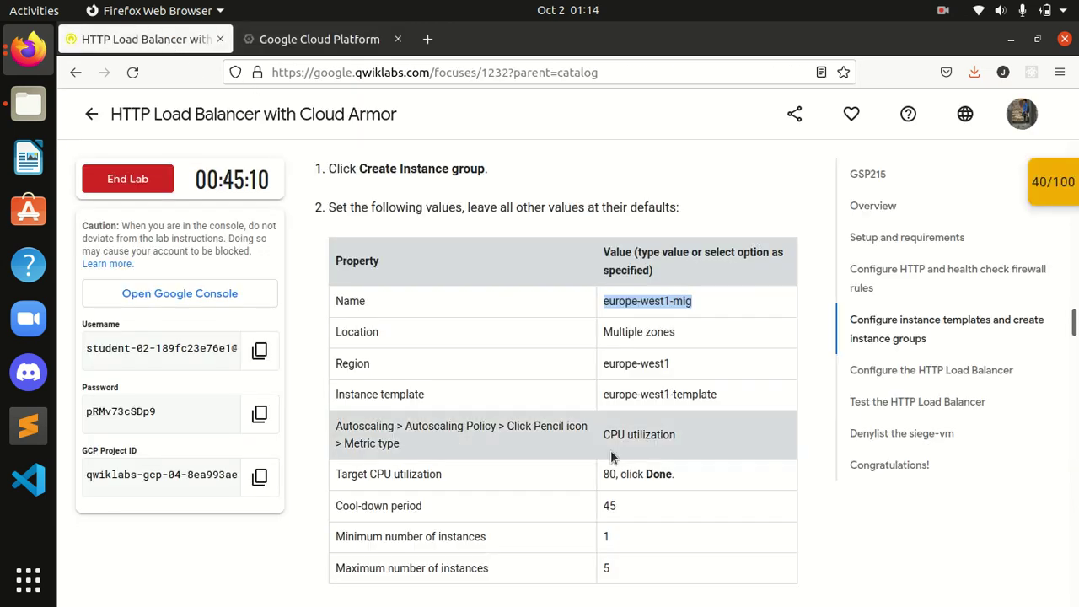
pyautogui.click(318, 48)
pyautogui.click(428, 430)
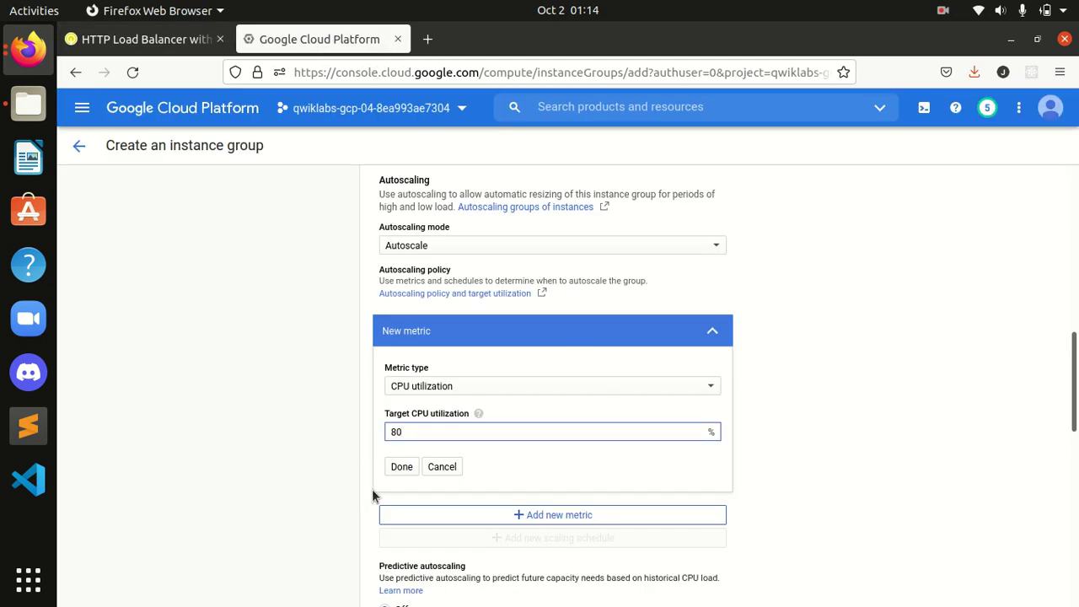
pyautogui.write('80')
pyautogui.click(401, 467)
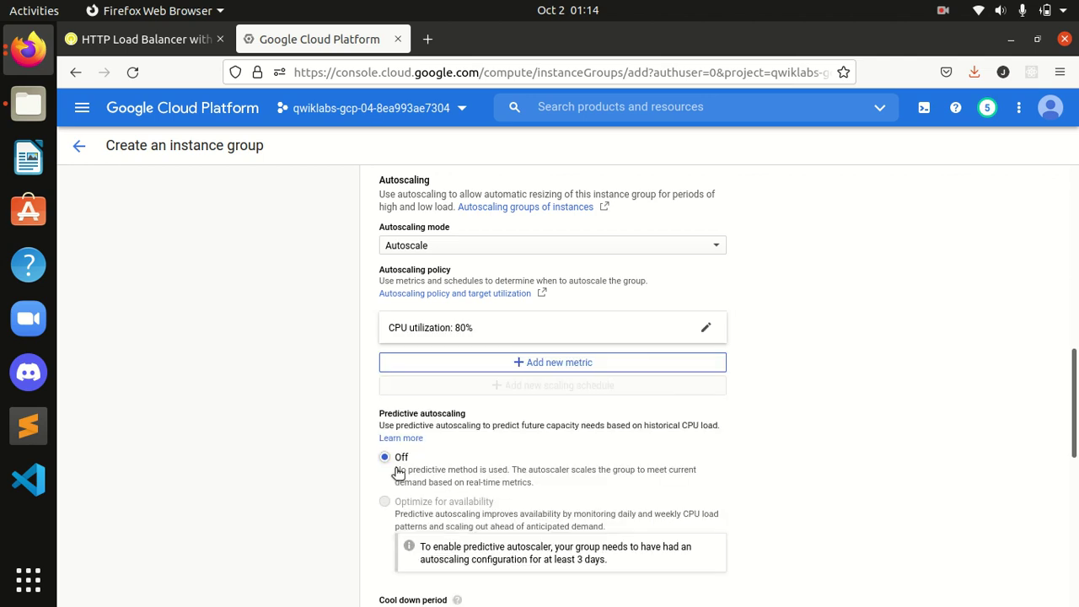
# Set the group's cool down period to 45 seconds and its maximum number of instances to 5
pyautogui.scroll(-5, 998, 418)
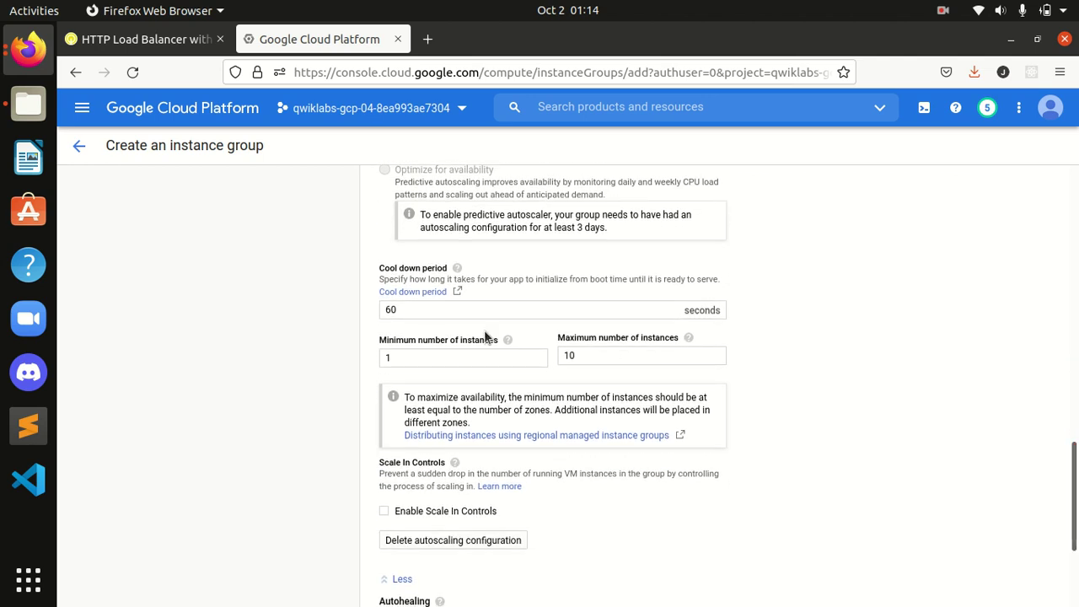
pyautogui.click(457, 317)
pyautogui.press('BackSpace')
pyautogui.write('45')
pyautogui.click(590, 356)
pyautogui.write('5')
# Compare the form with the lab's table of values and create the europe-west1-mig instance group
pyautogui.scroll(-5, 604, 376)
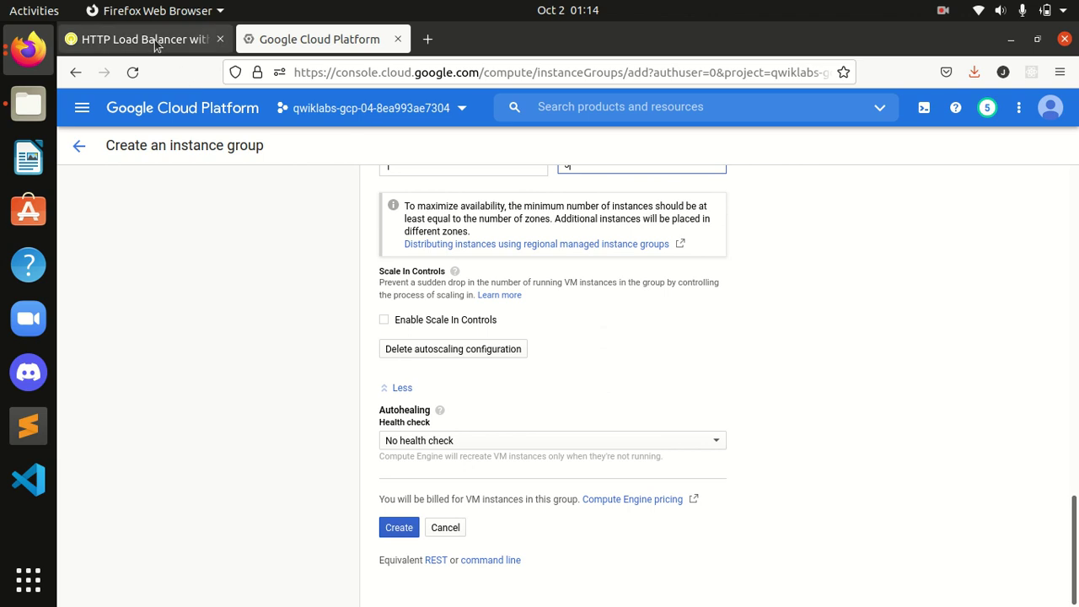
pyautogui.click(150, 42)
pyautogui.scroll(-3, 520, 454)
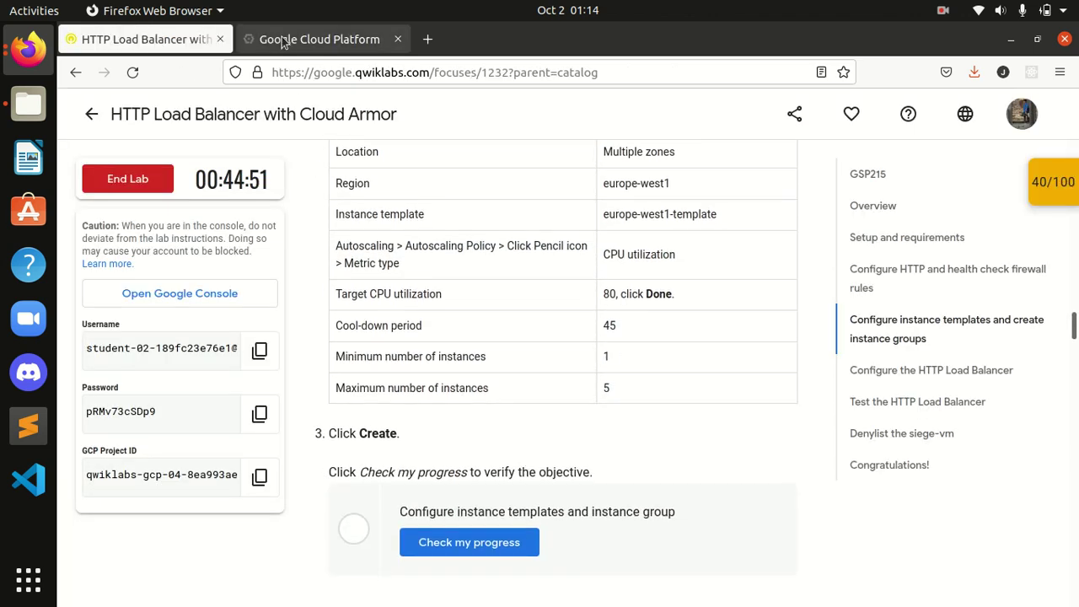
pyautogui.click(282, 42)
pyautogui.click(403, 526)
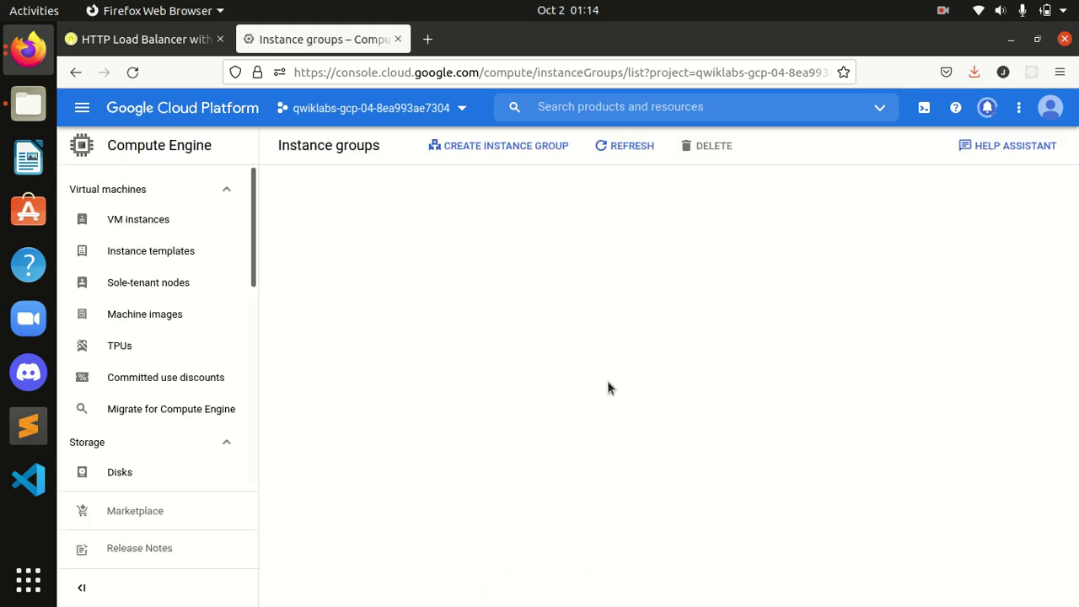
# Check the progress of creating europe-west1-mig in the notifications and reload the instance groups list
pyautogui.scroll(-3, 250, 300)
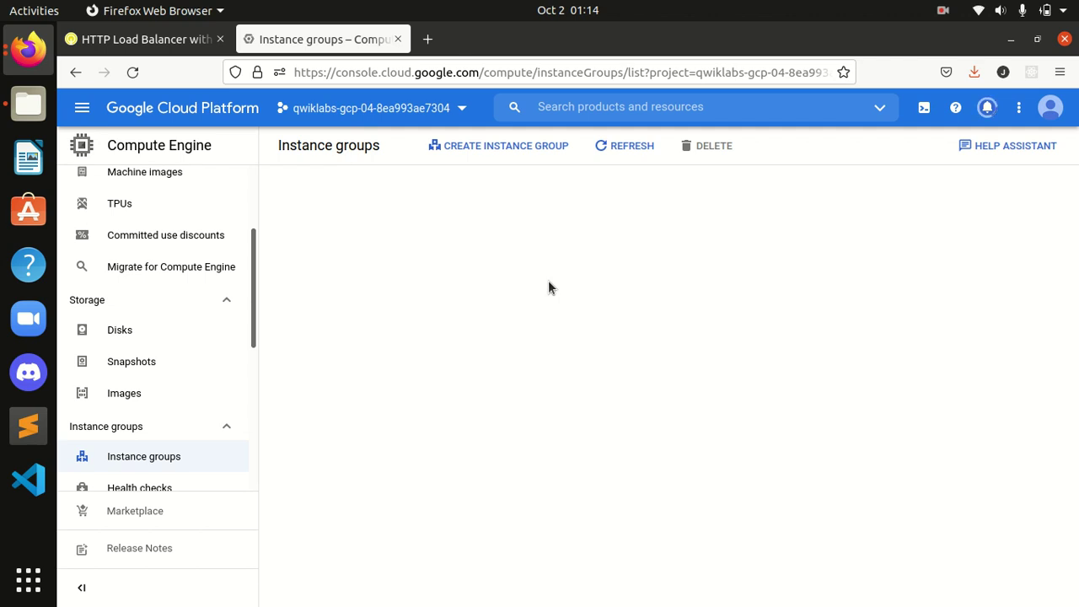
pyautogui.click(618, 148)
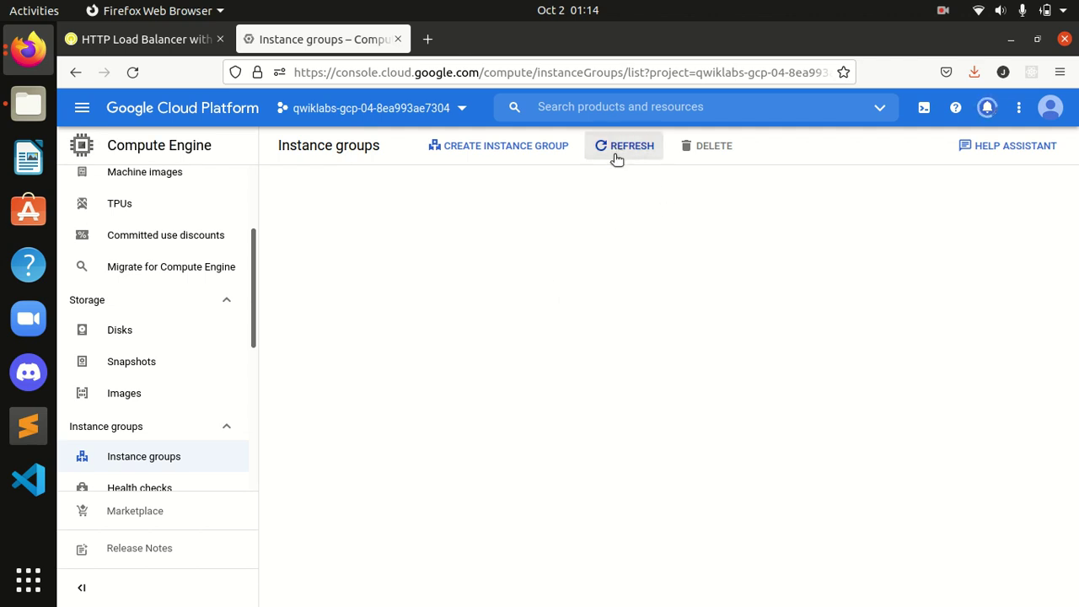
pyautogui.click(988, 110)
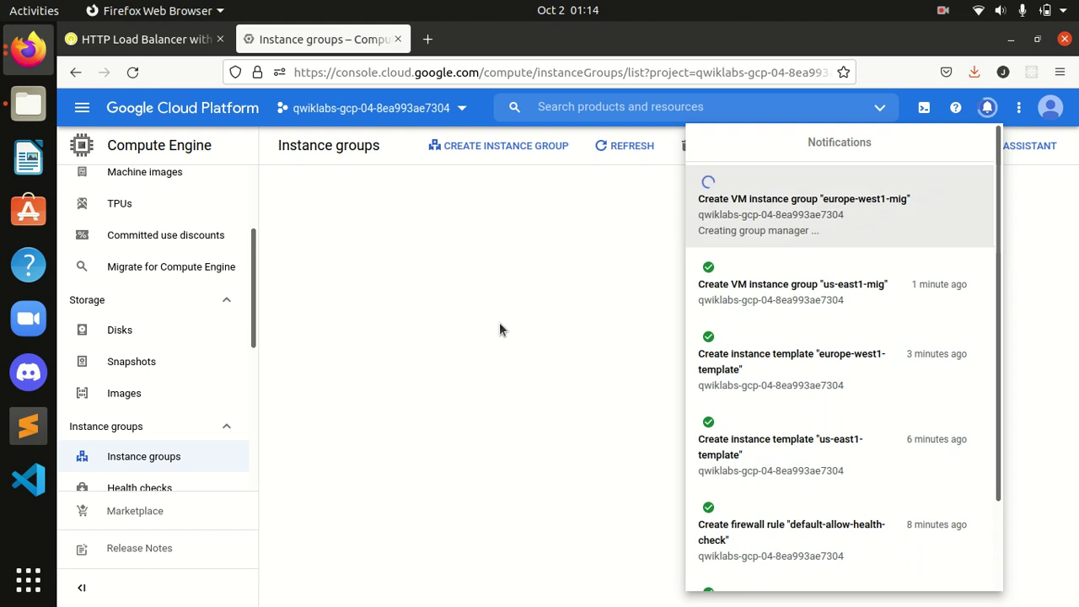
pyautogui.click(334, 331)
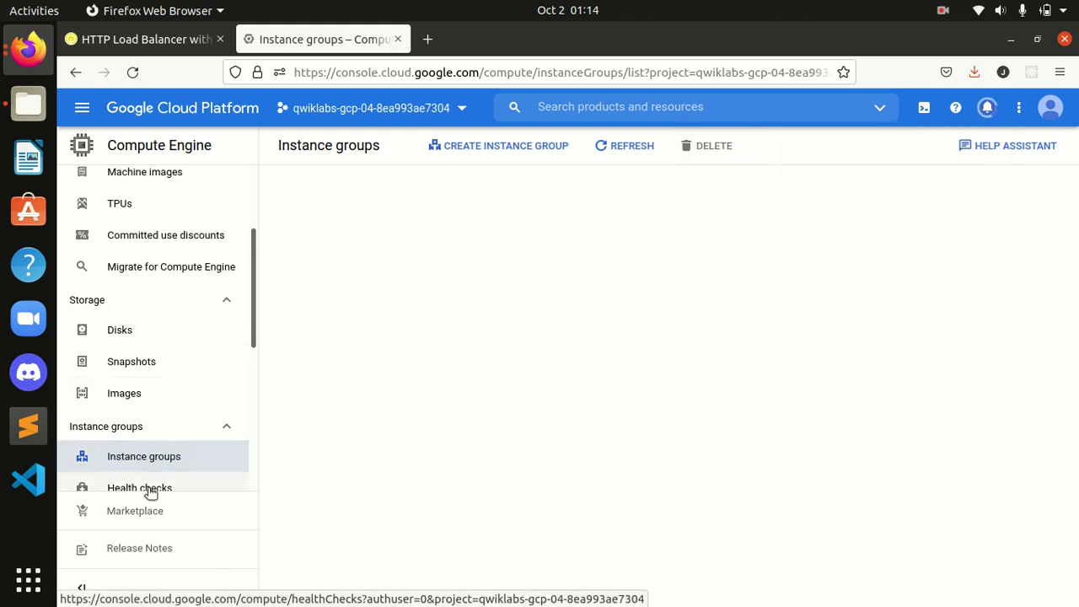
pyautogui.scroll(-2, 160, 445)
pyautogui.click(168, 417)
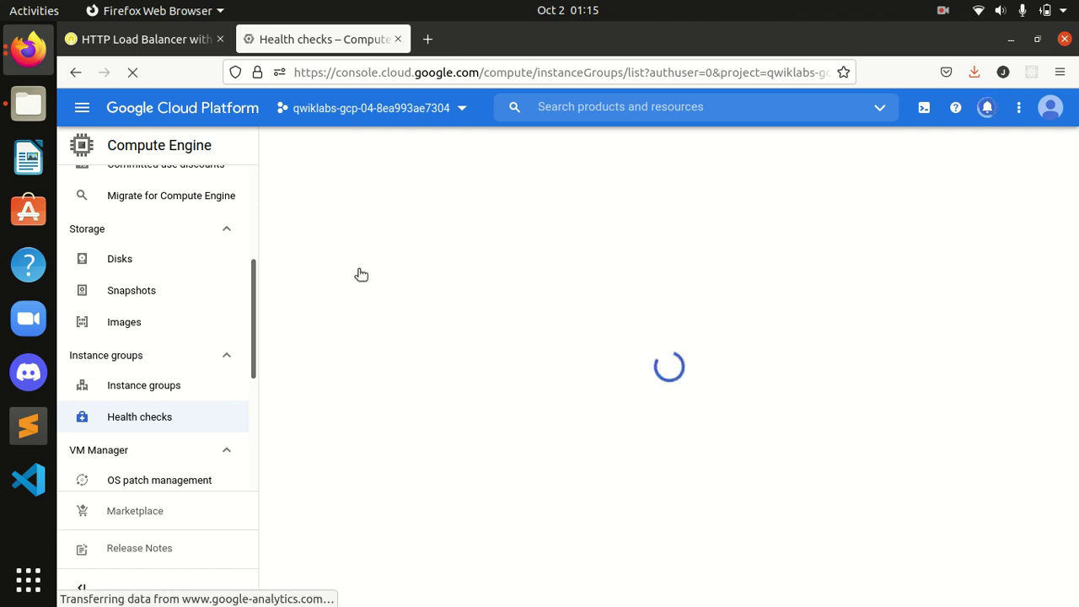
# Run the lab's progress check for the objective Configure instance templates and instance group
pyautogui.click(155, 42)
pyautogui.scroll(-2, 434, 476)
pyautogui.click(447, 455)
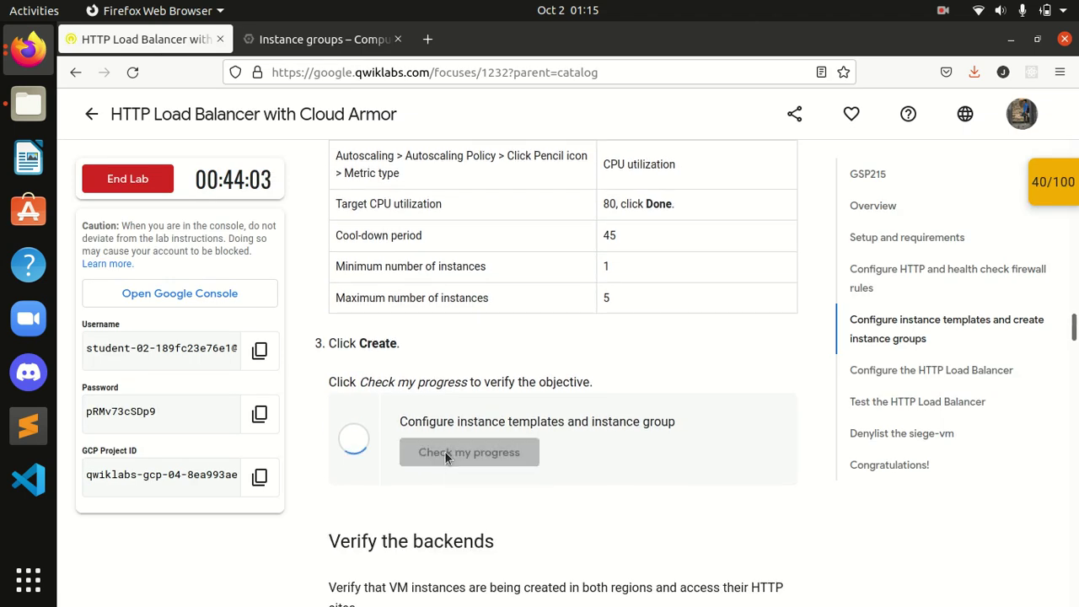
# Read the lab's Verify the backends instructions and open the Compute Engine list of VM instances
pyautogui.scroll(-2, 444, 451)
pyautogui.scroll(-2, 444, 451)
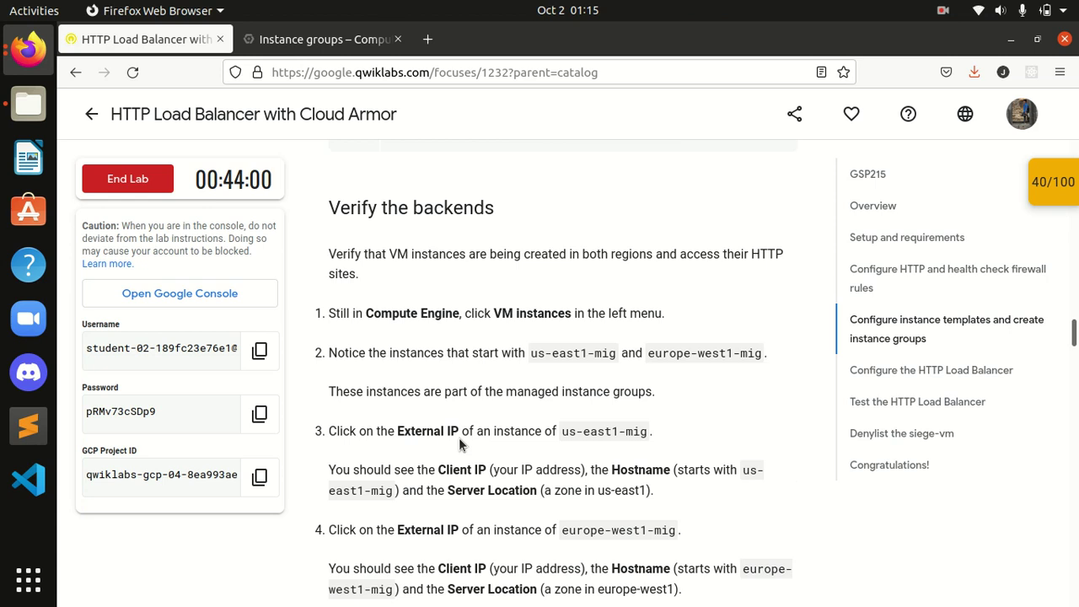
pyautogui.scroll(-1, 459, 438)
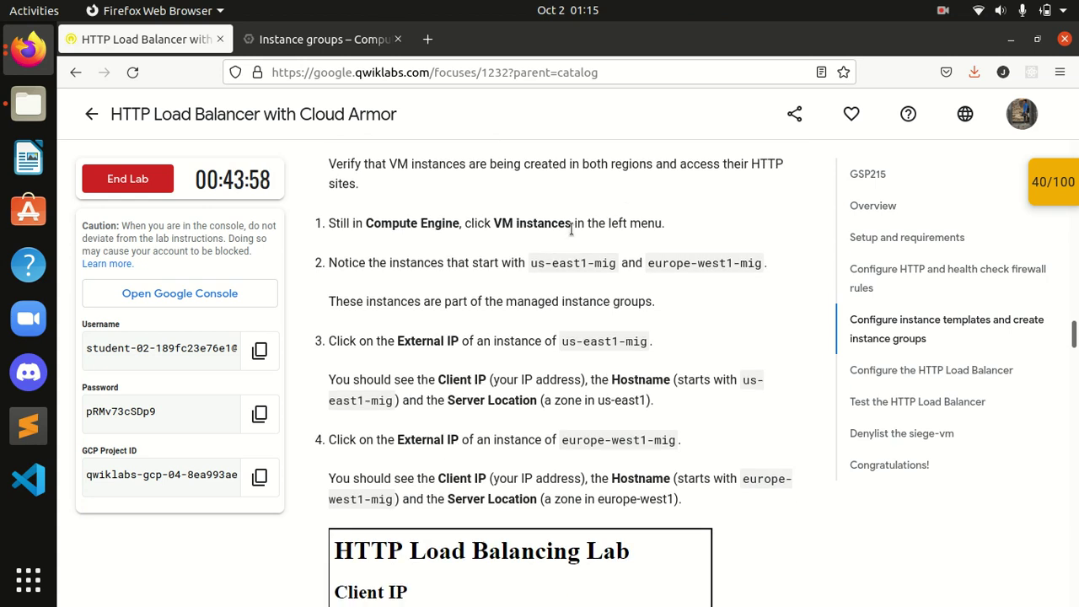
pyautogui.click(323, 38)
pyautogui.scroll(2, 194, 287)
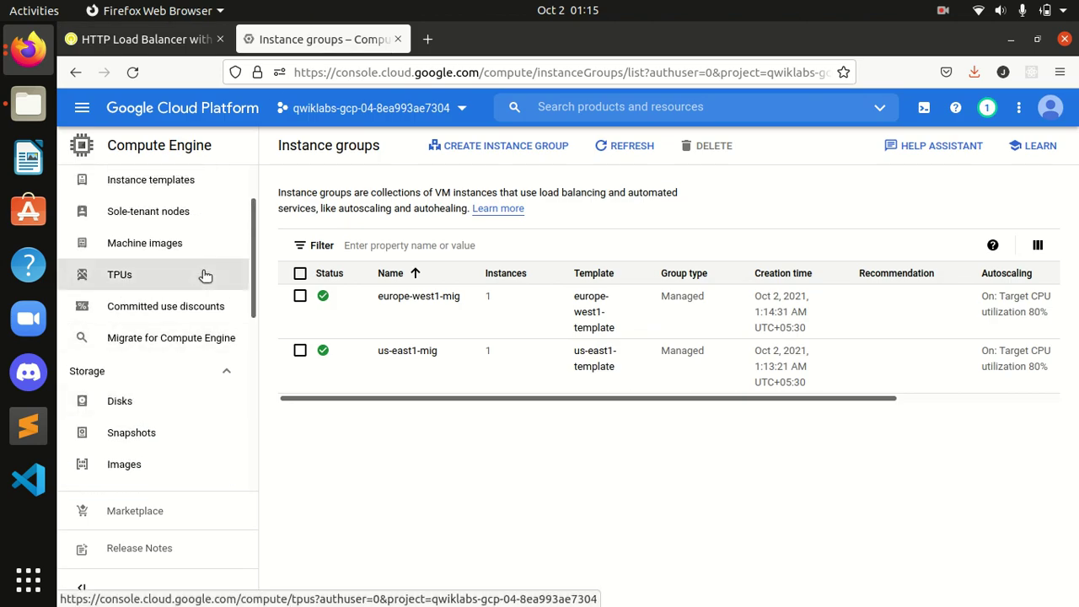
pyautogui.scroll(1, 201, 257)
pyautogui.click(181, 218)
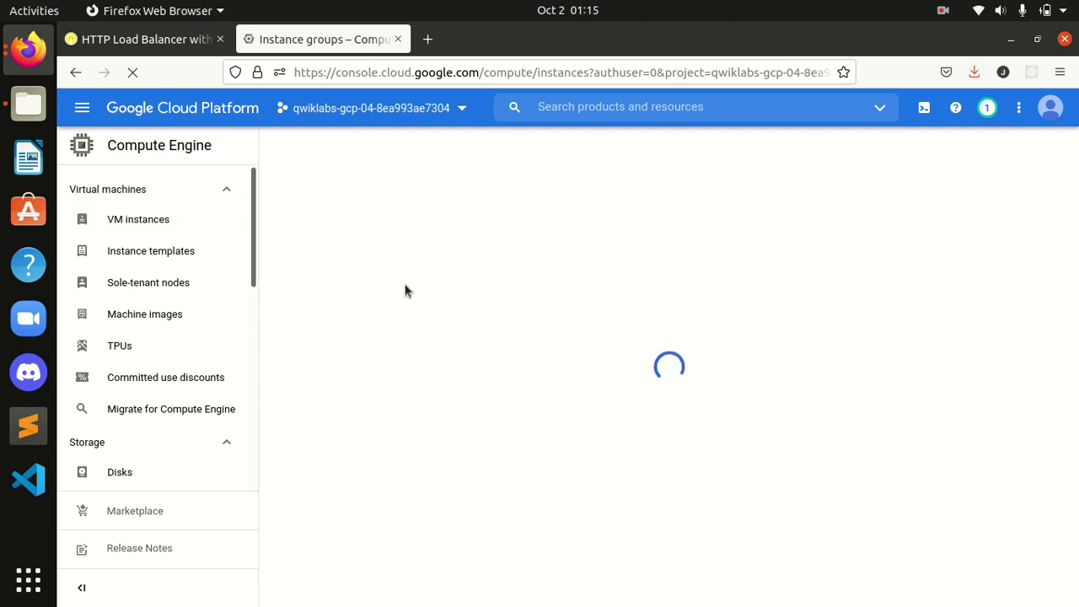
# Review the lab's external IP instructions and open the HTTP site of the us-east1-mig instance
pyautogui.click(127, 38)
pyautogui.scroll(-2, 421, 278)
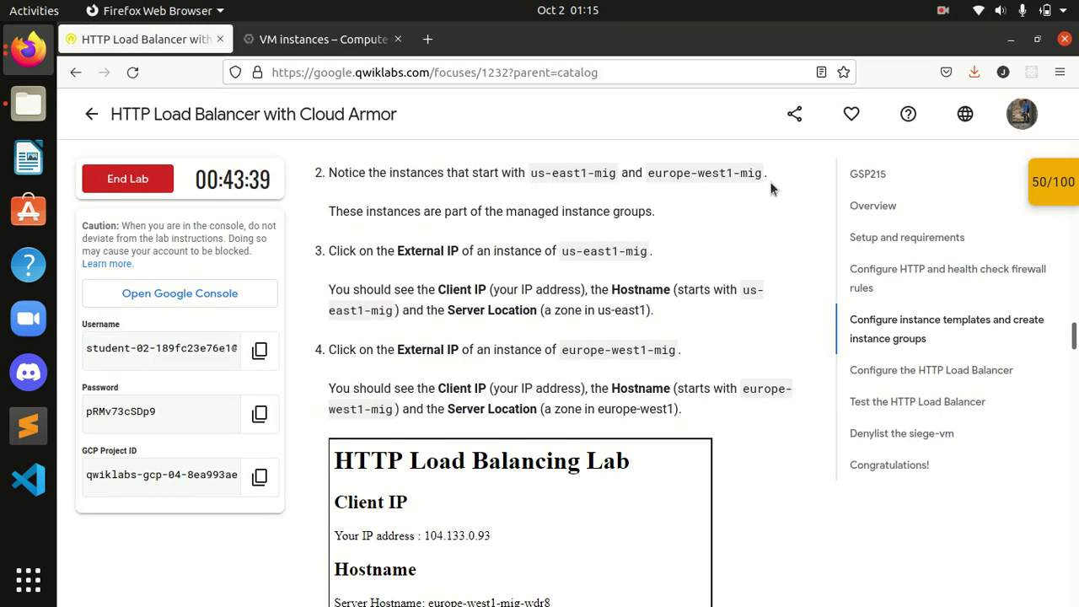
pyautogui.click(325, 40)
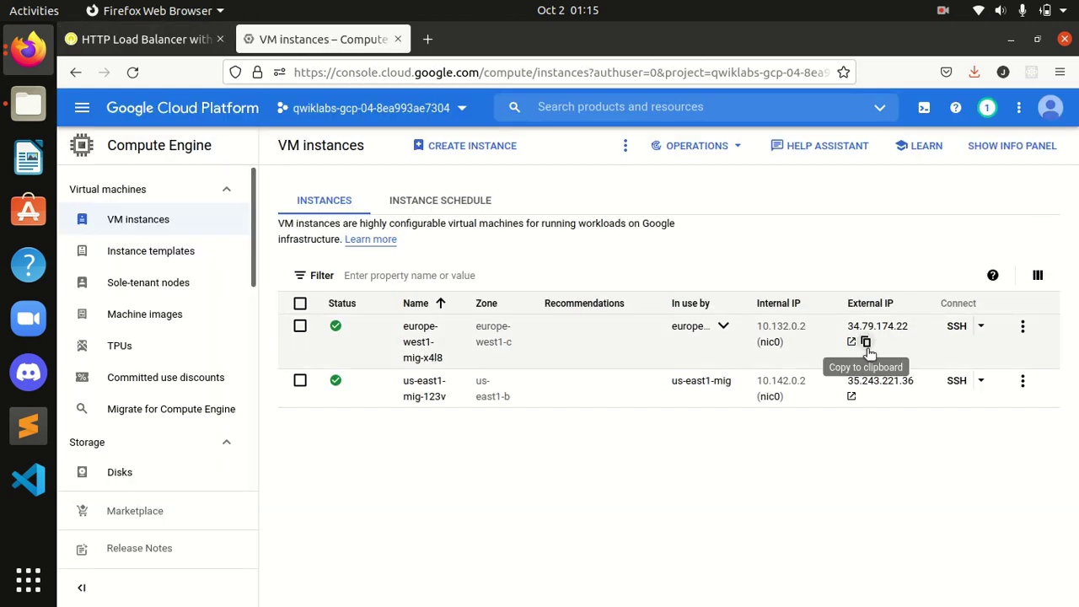
pyautogui.click(852, 398)
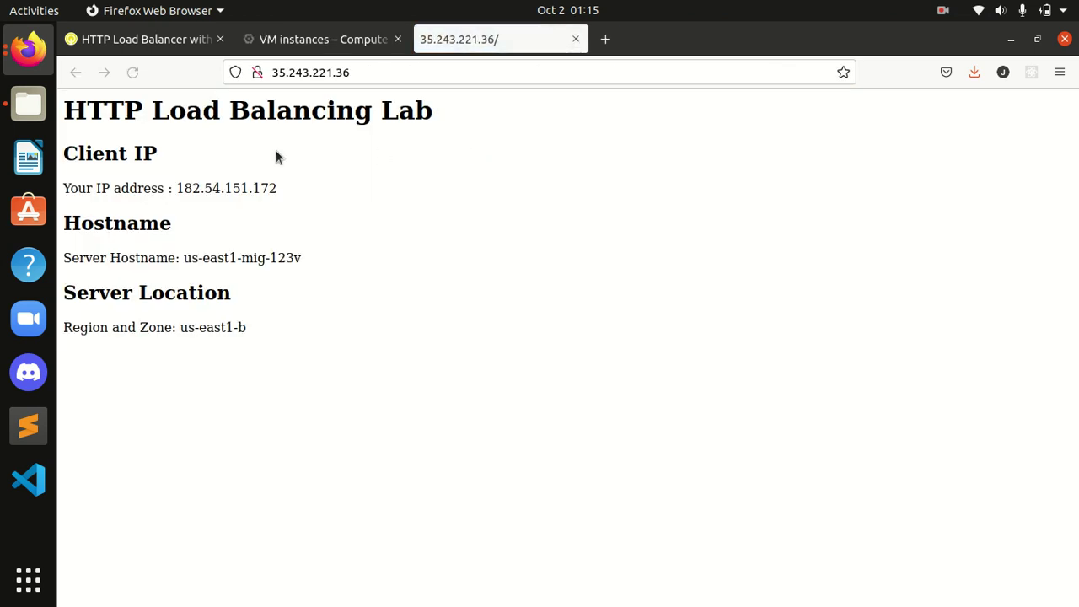
# Read the lab's europe-west1-mig instruction and open the HTTP site of that group's instance
pyautogui.click(145, 39)
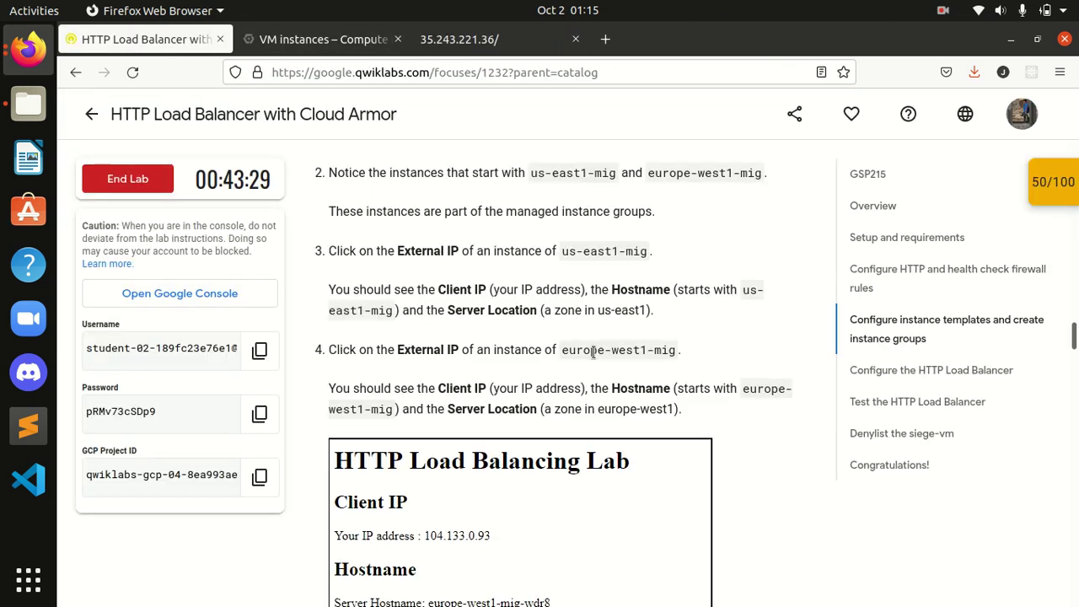
pyautogui.scroll(-2, 593, 357)
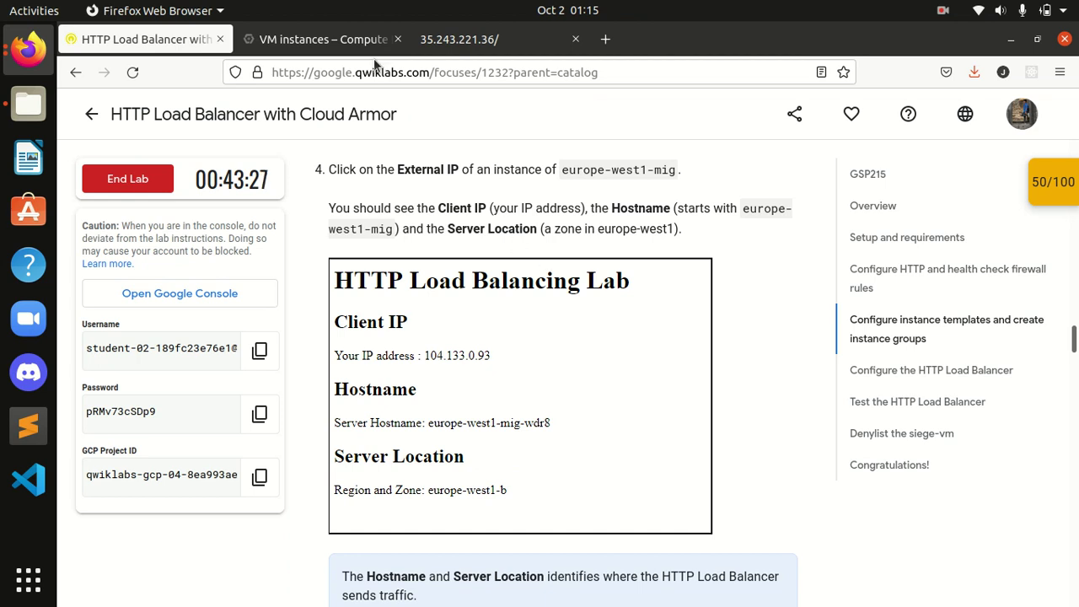
pyautogui.click(323, 39)
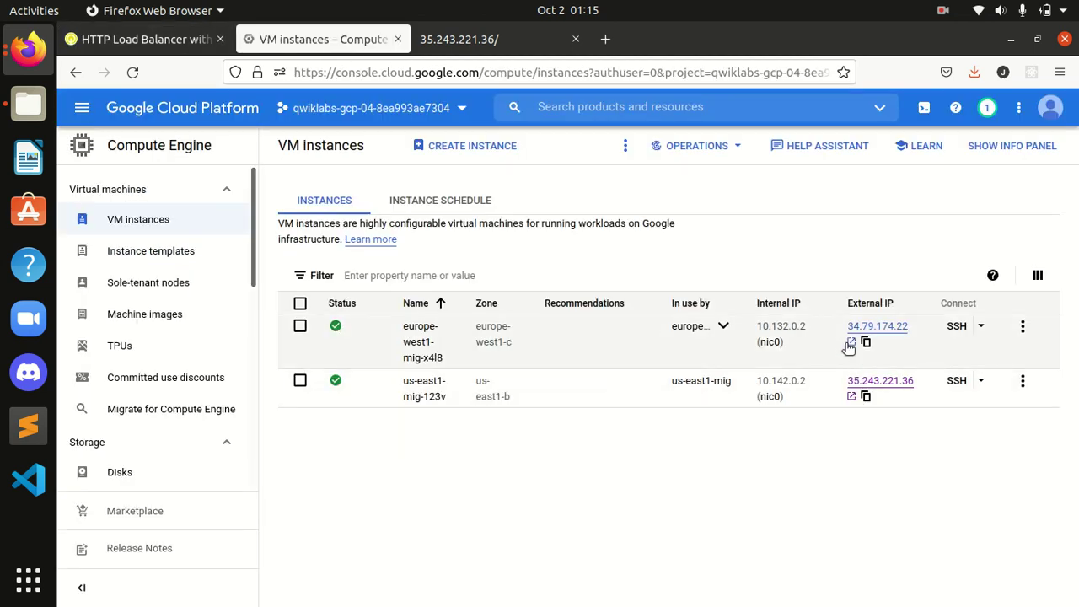
pyautogui.click(850, 343)
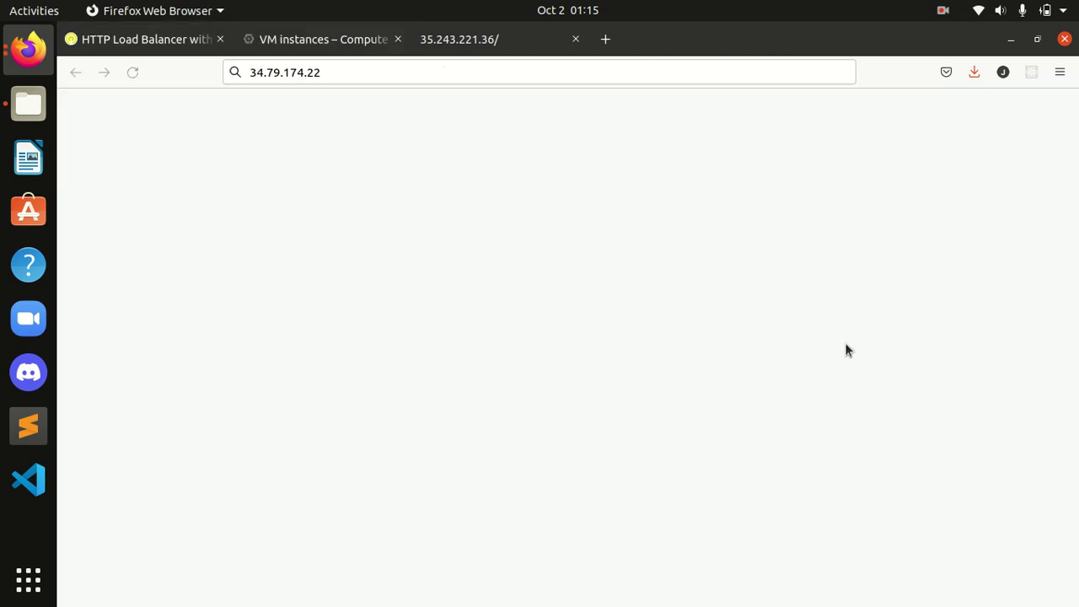
pyautogui.click(314, 39)
# Answer the lab's question on which fields identify the backend's region with Hostname and Server Location, and submit it
pyautogui.click(151, 40)
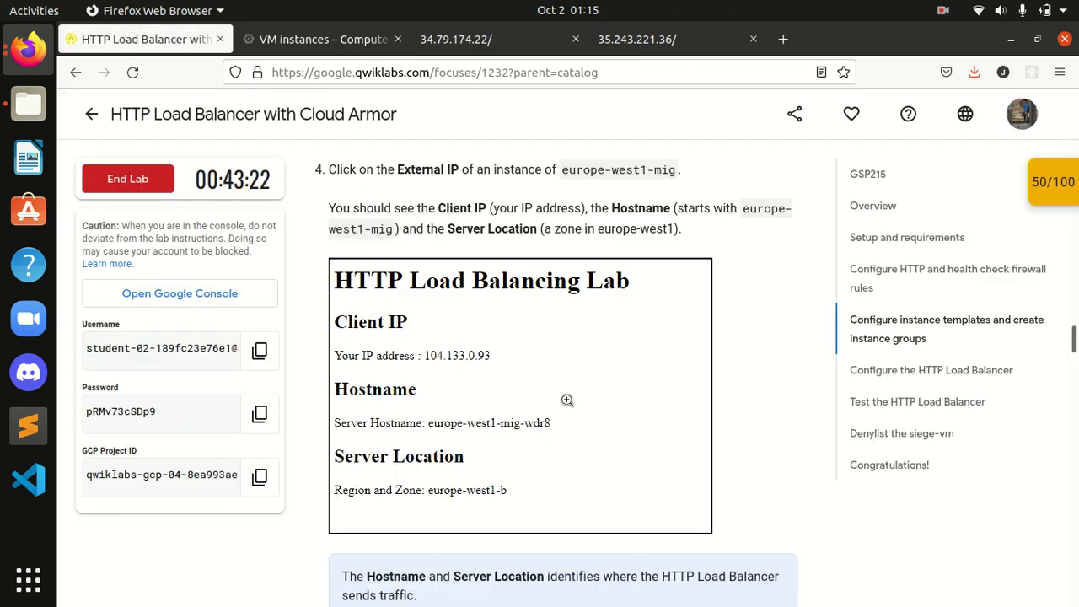
pyautogui.scroll(-4, 567, 400)
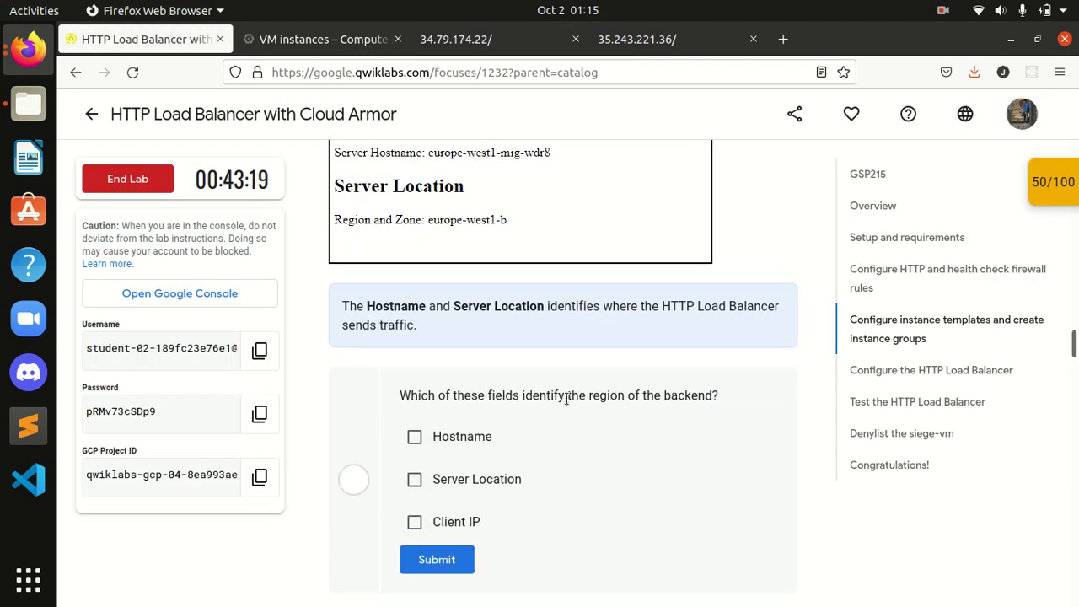
pyautogui.scroll(-2, 566, 398)
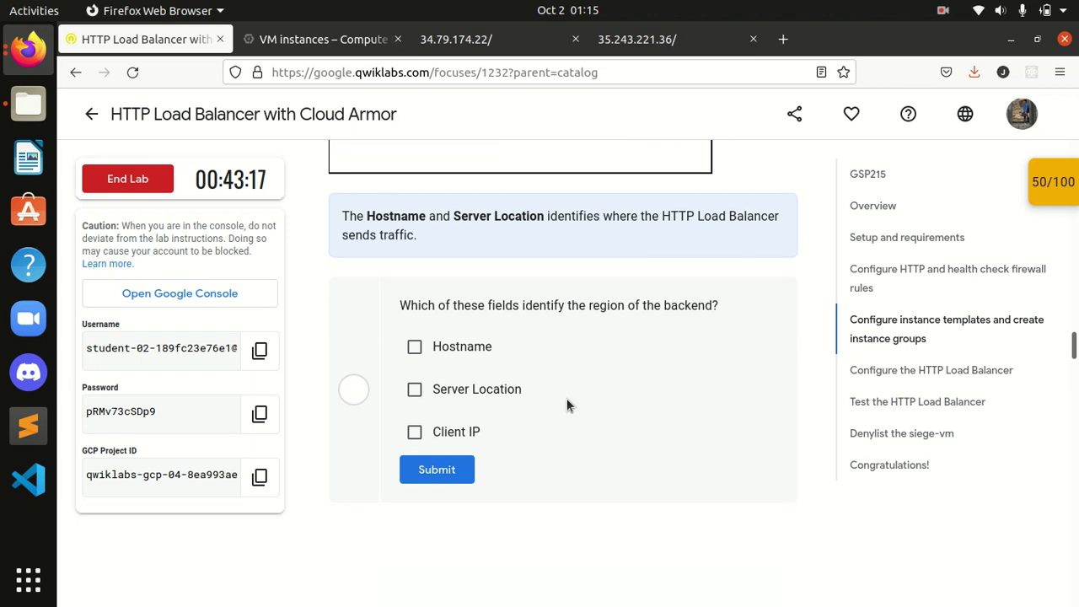
pyautogui.scroll(4, 567, 398)
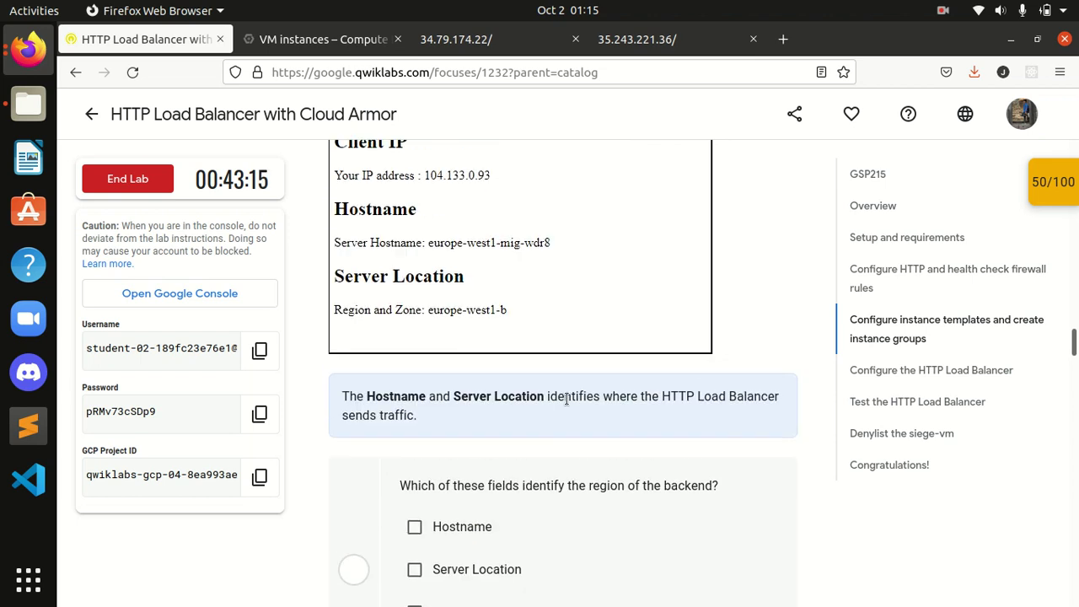
pyautogui.scroll(-4, 566, 398)
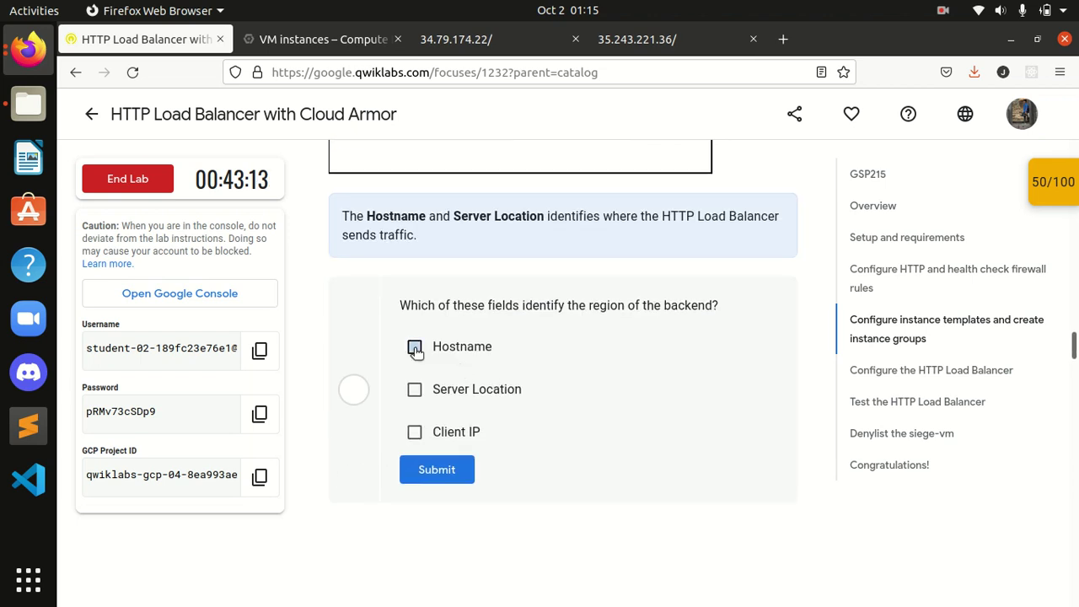
pyautogui.click(414, 390)
pyautogui.click(456, 466)
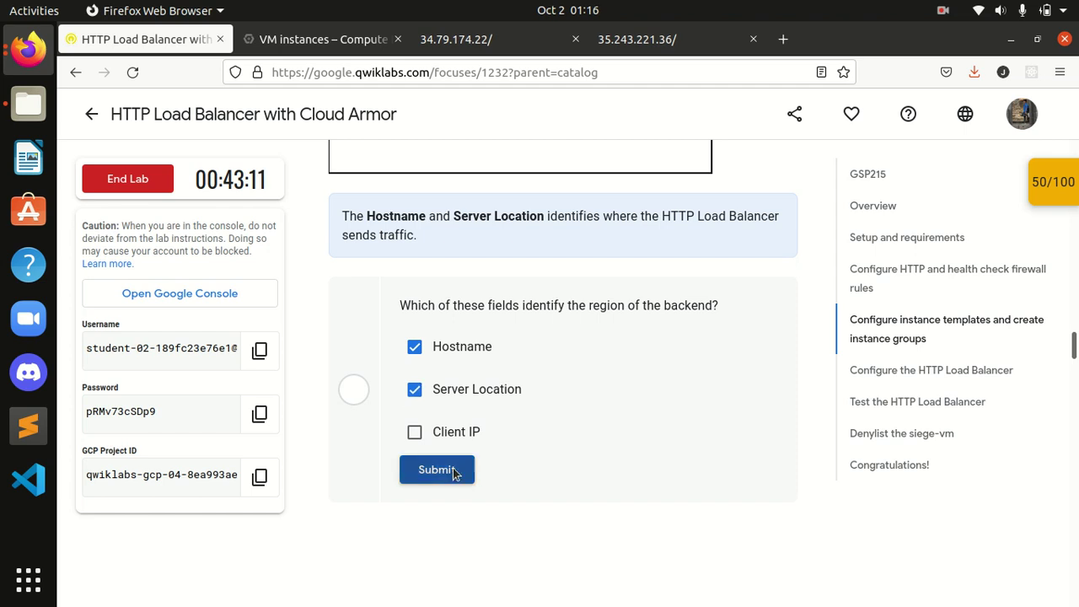
# Read the lab's Configure the HTTP Load Balancer instructions, and start creating a load balancer under Network services > Load balancing in the Cloud Console
pyautogui.scroll(-3, 452, 467)
pyautogui.scroll(-5, 453, 473)
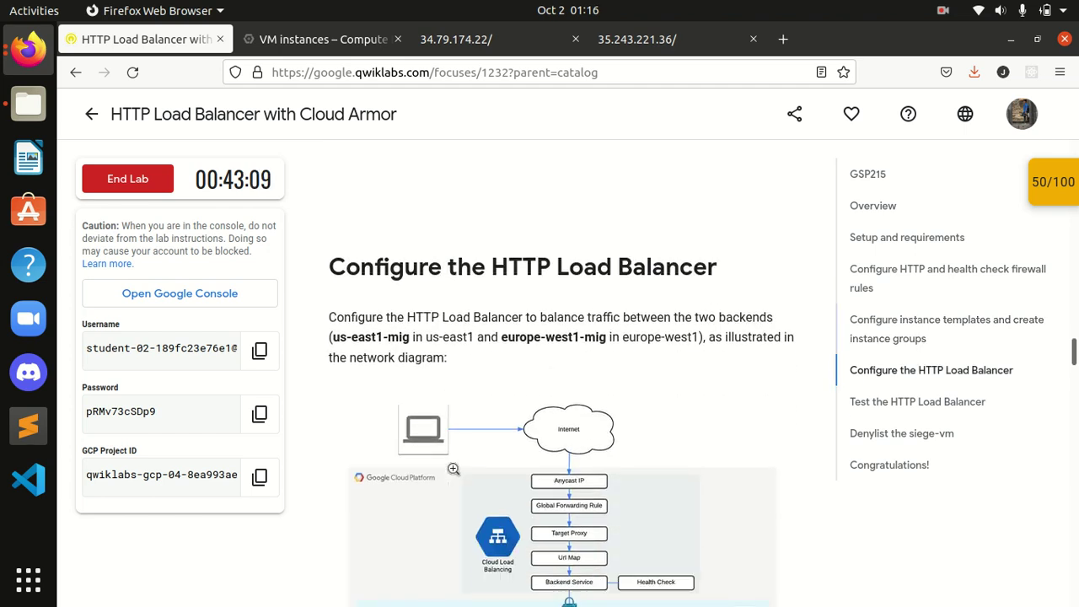
pyautogui.scroll(-2, 453, 469)
pyautogui.scroll(2, 453, 469)
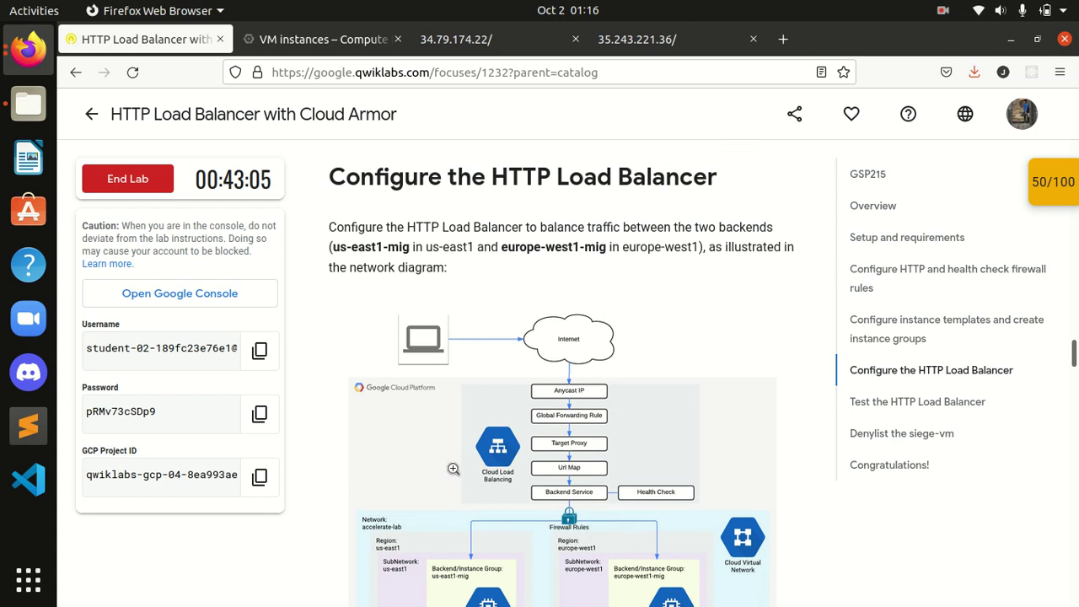
pyautogui.scroll(-6, 453, 469)
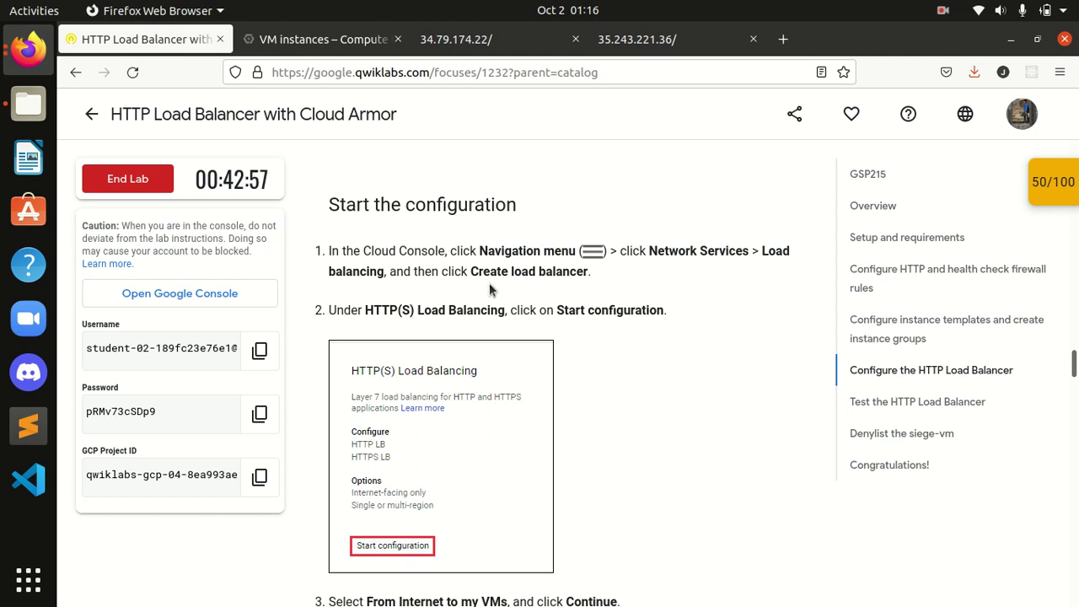
pyautogui.click(332, 44)
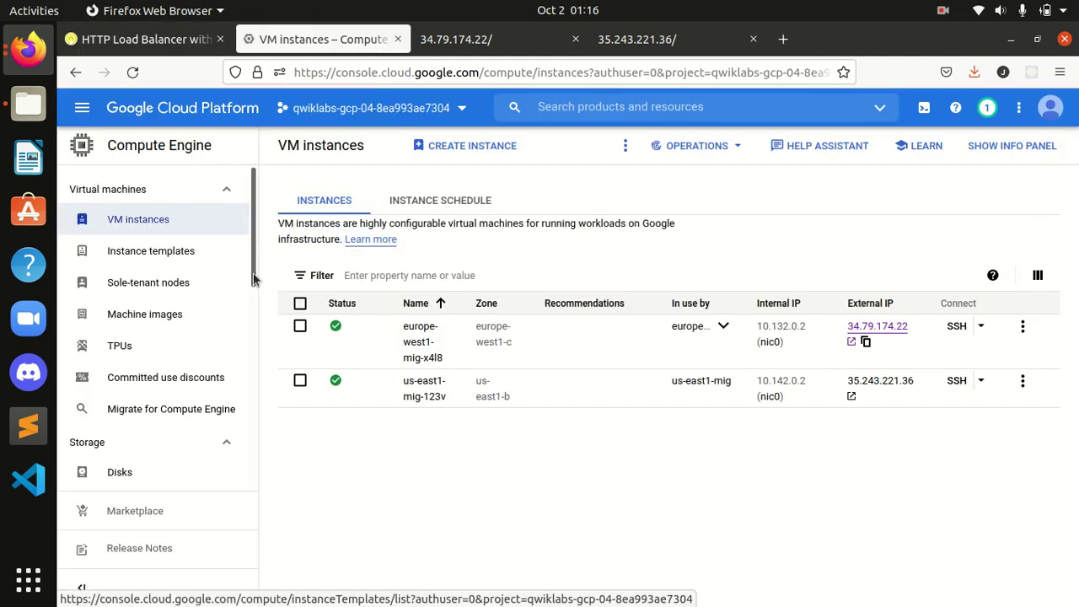
pyautogui.click(93, 110)
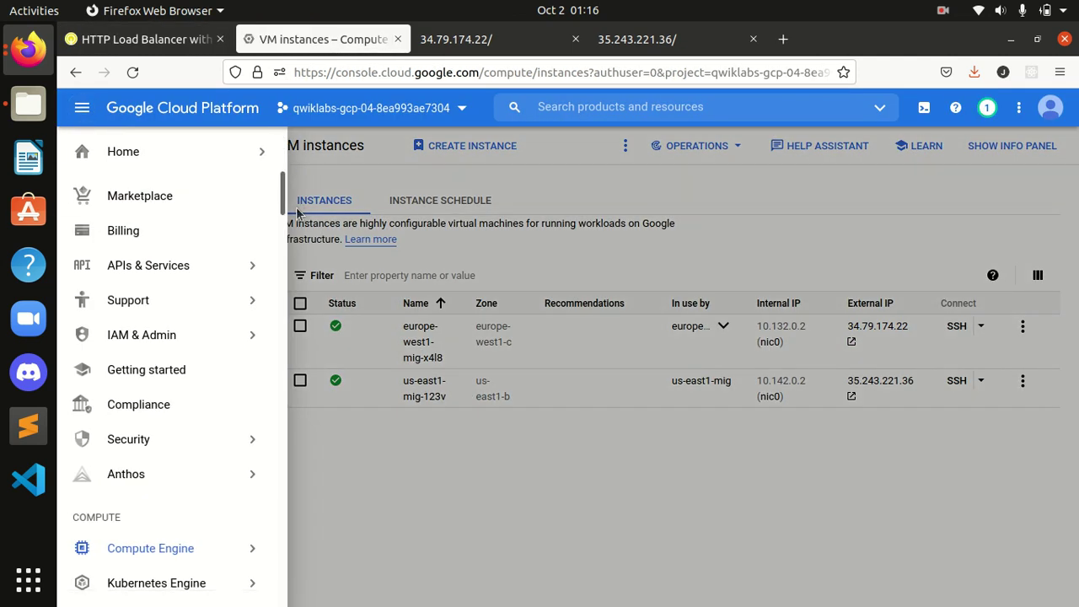
pyautogui.moveTo(285, 213); pyautogui.dragTo(284, 354)
pyautogui.moveTo(218, 355)
pyautogui.click(284, 359)
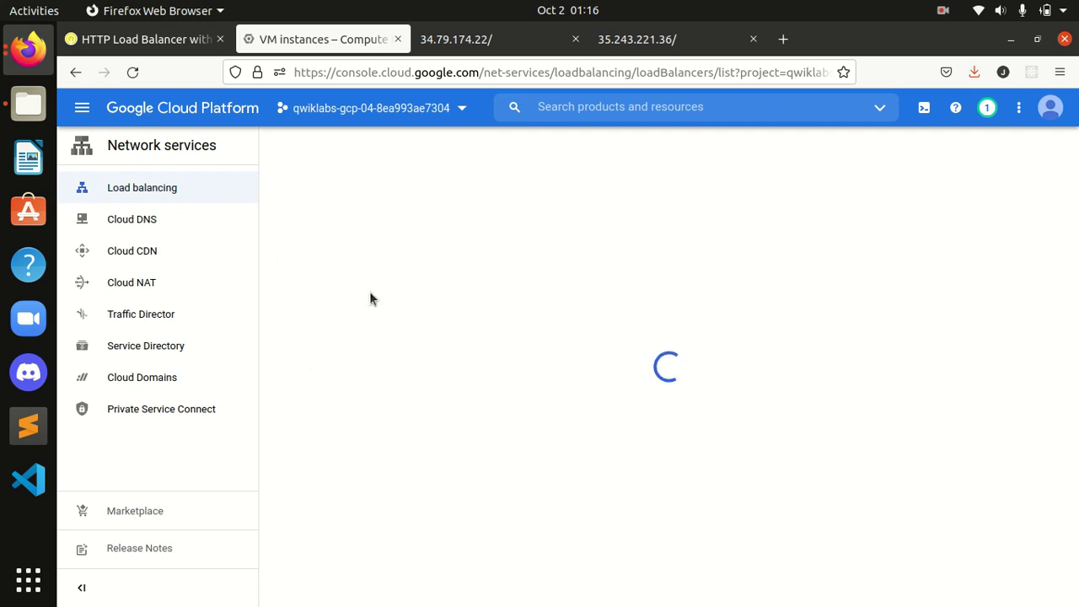
pyautogui.click(612, 367)
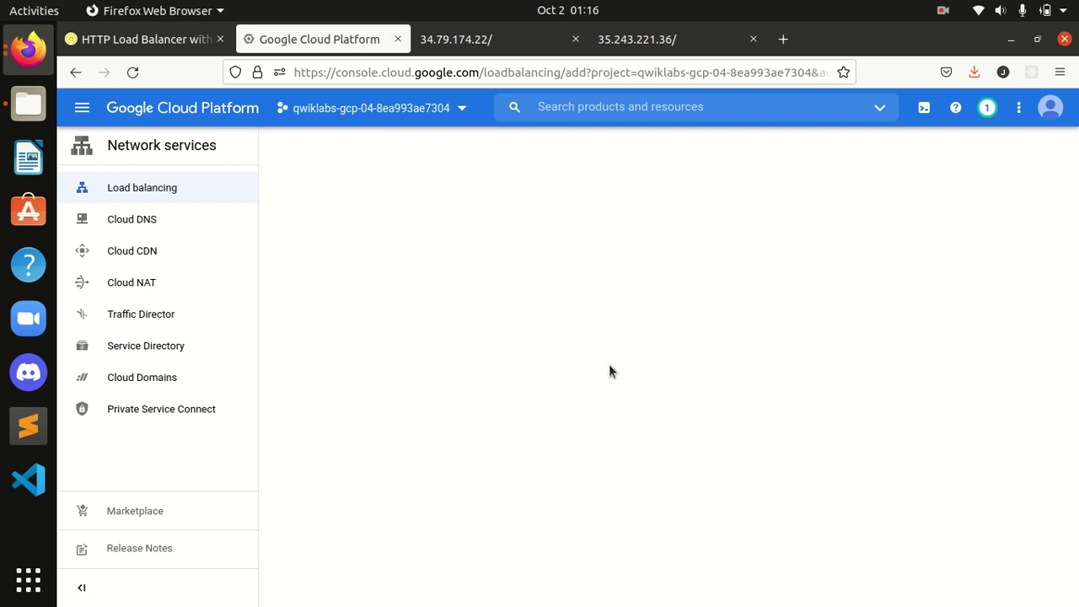
# Check the lab's load balancer type instruction and start the HTTP(S) Load Balancing configuration
pyautogui.click(197, 42)
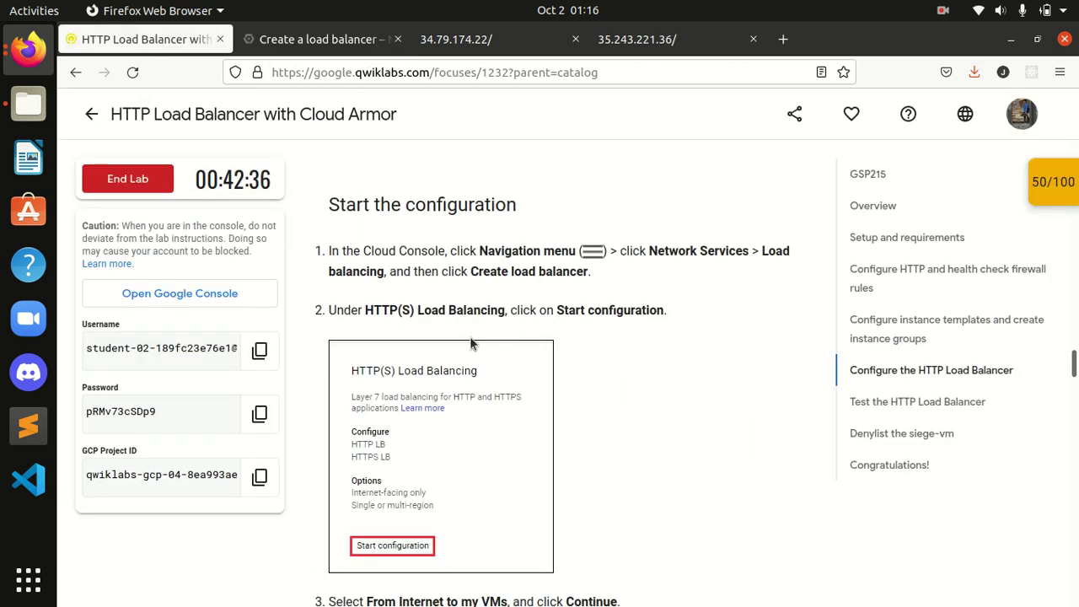
pyautogui.click(316, 39)
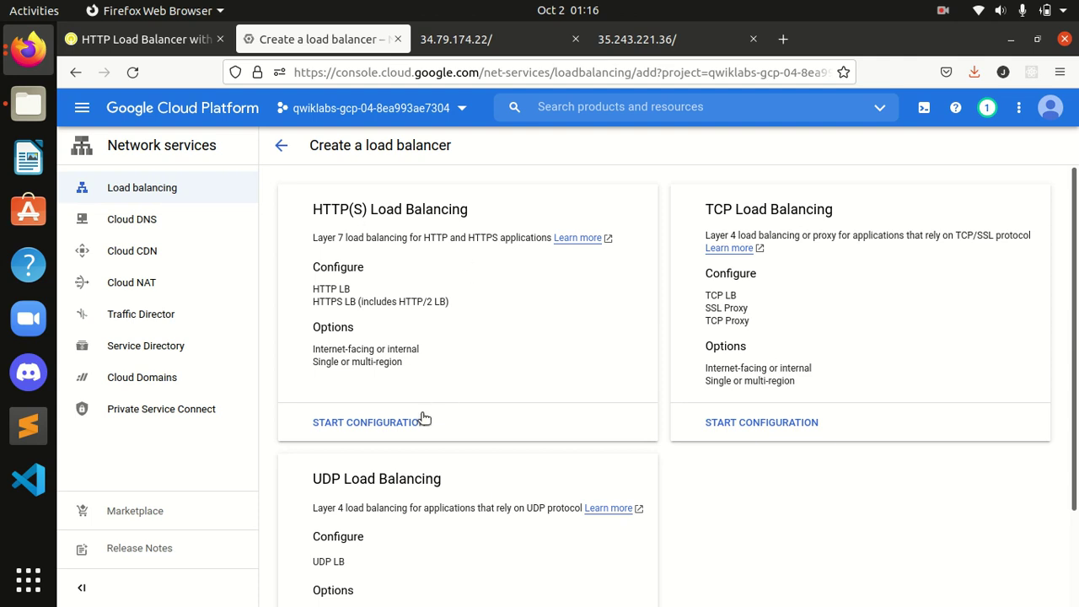
pyautogui.click(401, 425)
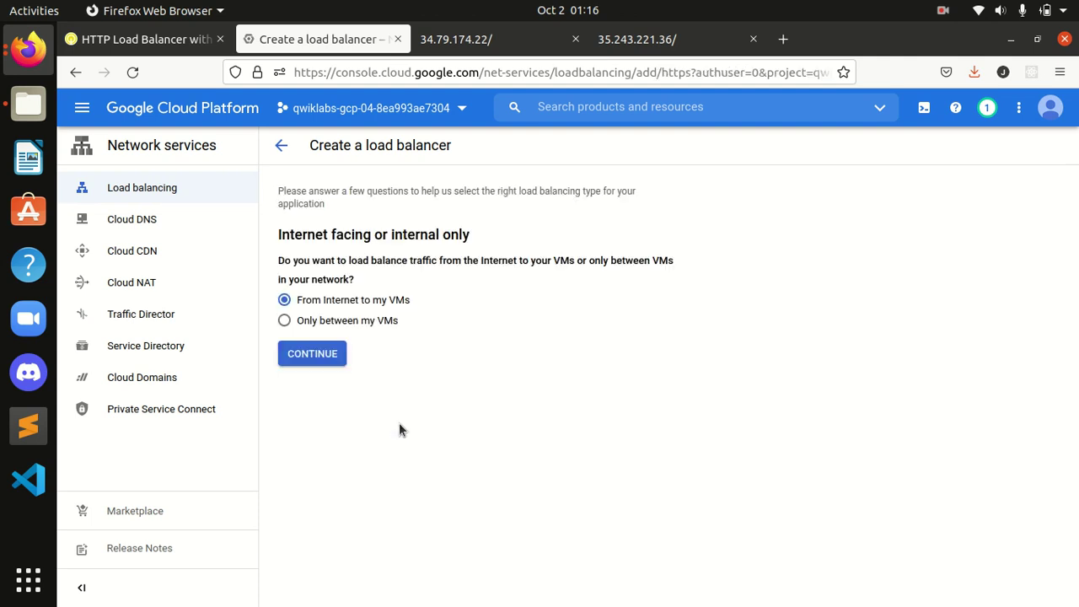
# Check the lab's traffic source instruction and continue the load balancer setup with From Internet to my VMs
pyautogui.click(168, 36)
pyautogui.scroll(-5, 421, 331)
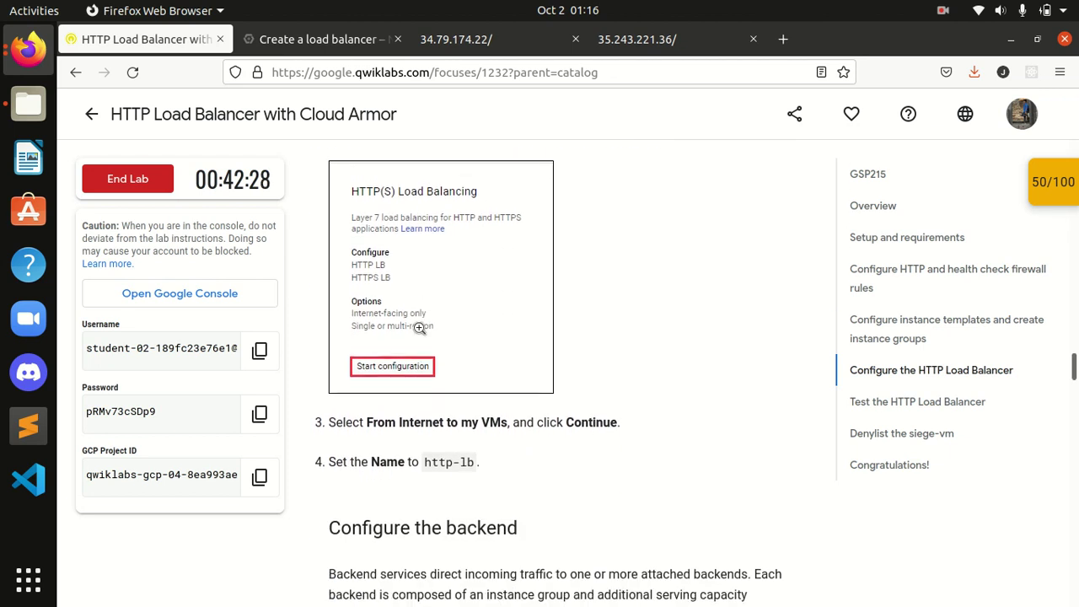
pyautogui.scroll(-1, 419, 328)
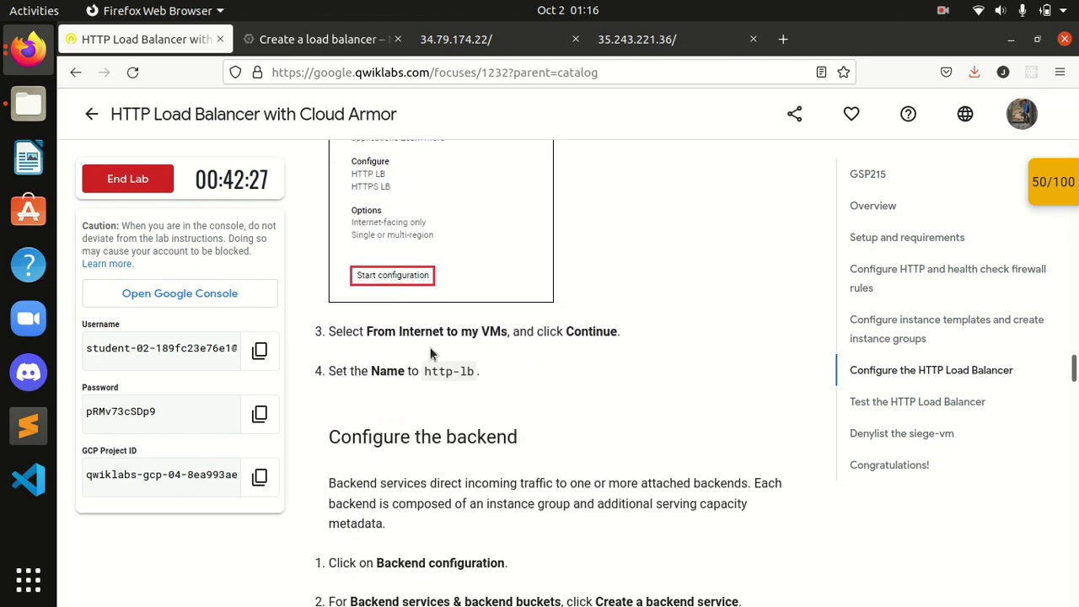
pyautogui.click(314, 39)
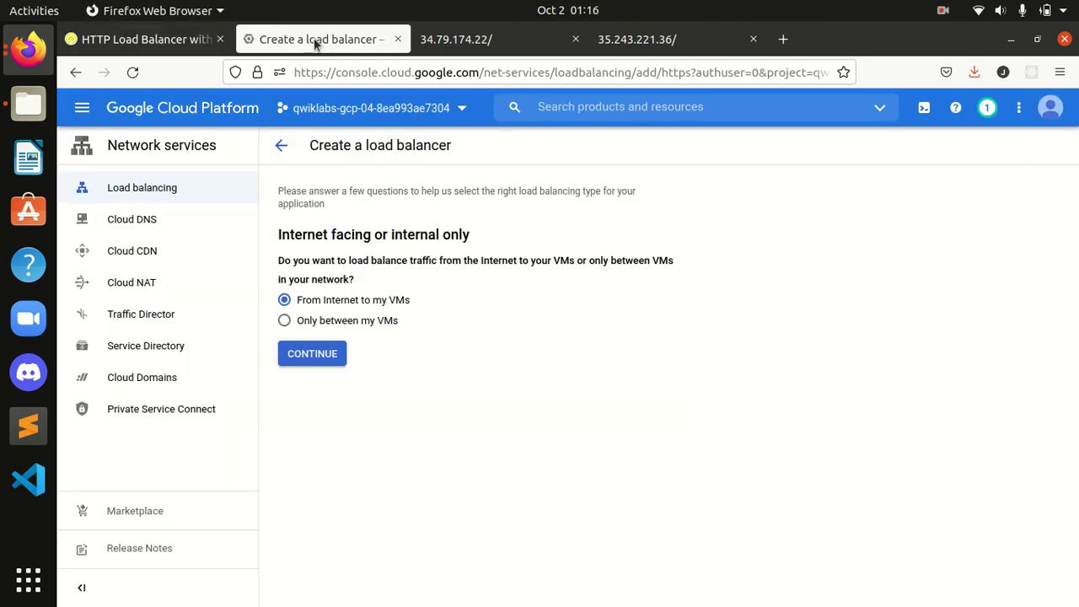
pyautogui.click(313, 354)
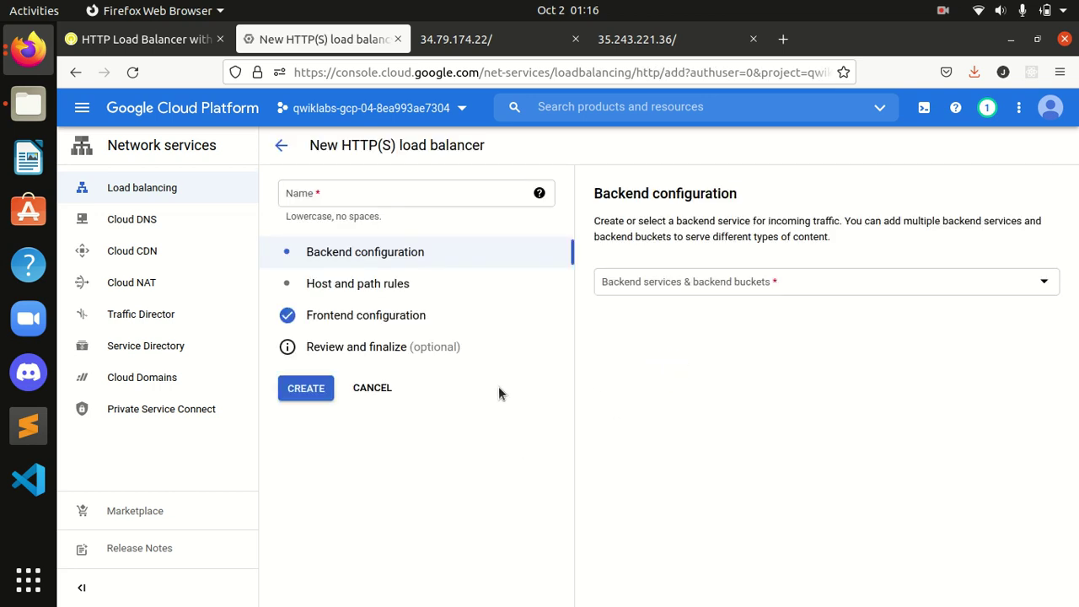
# Copy the load balancer name from the lab instructions and set the new HTTP(S) load balancer's name to http-lb
pyautogui.click(143, 39)
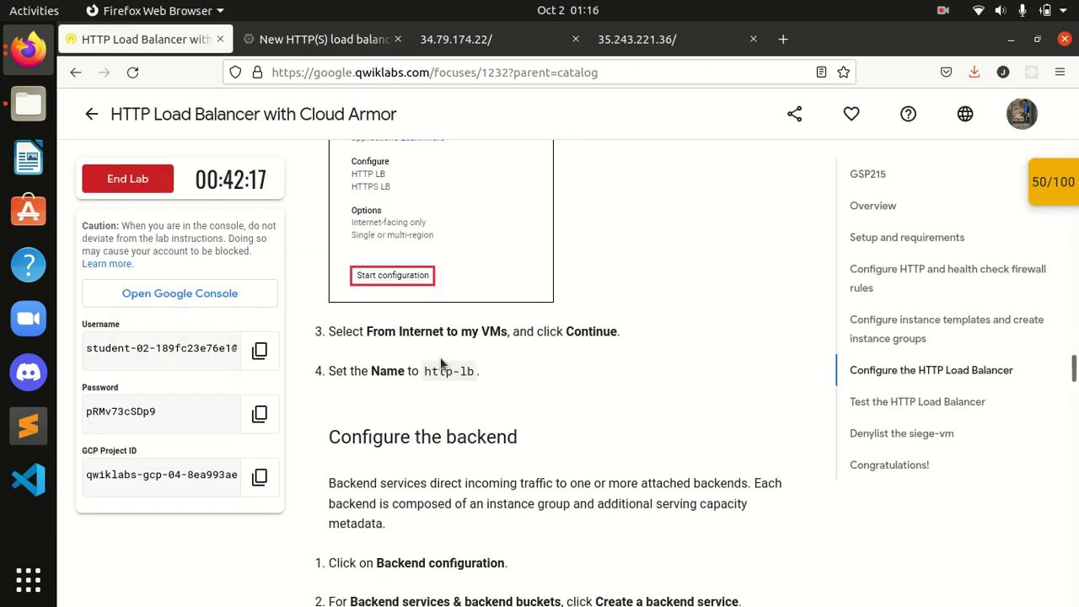
pyautogui.scroll(-2, 447, 371)
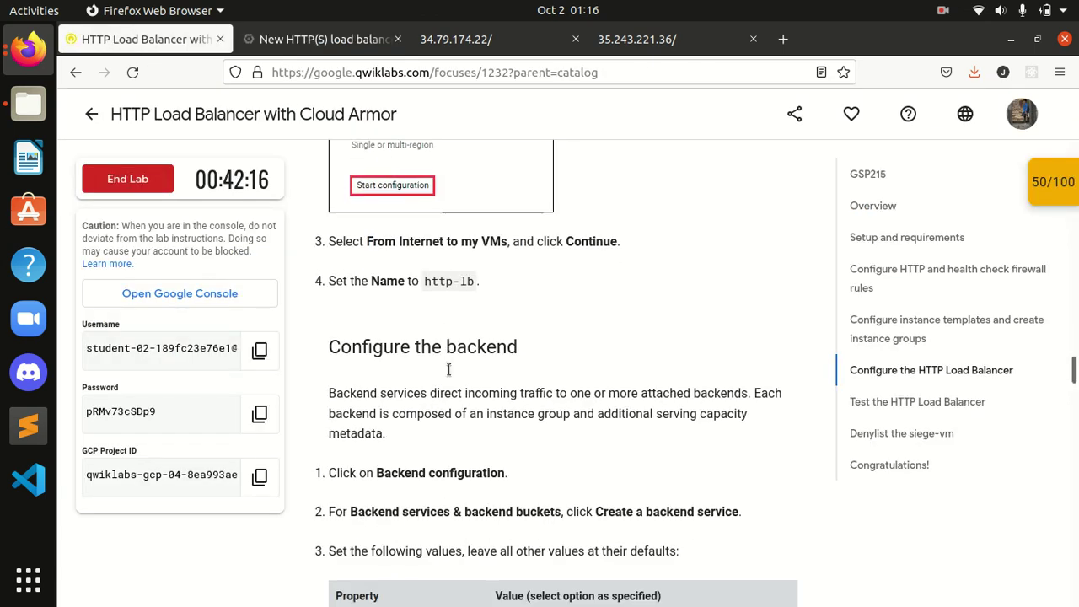
pyautogui.doubleClick(456, 281)
pyautogui.hotkey('ctrl', 'c')
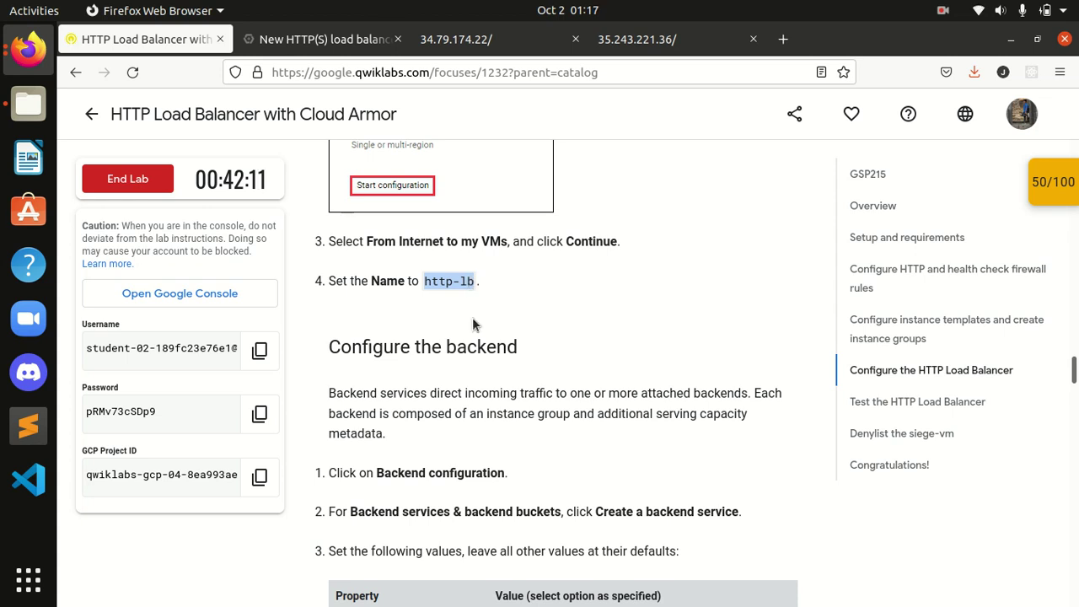
pyautogui.click(311, 42)
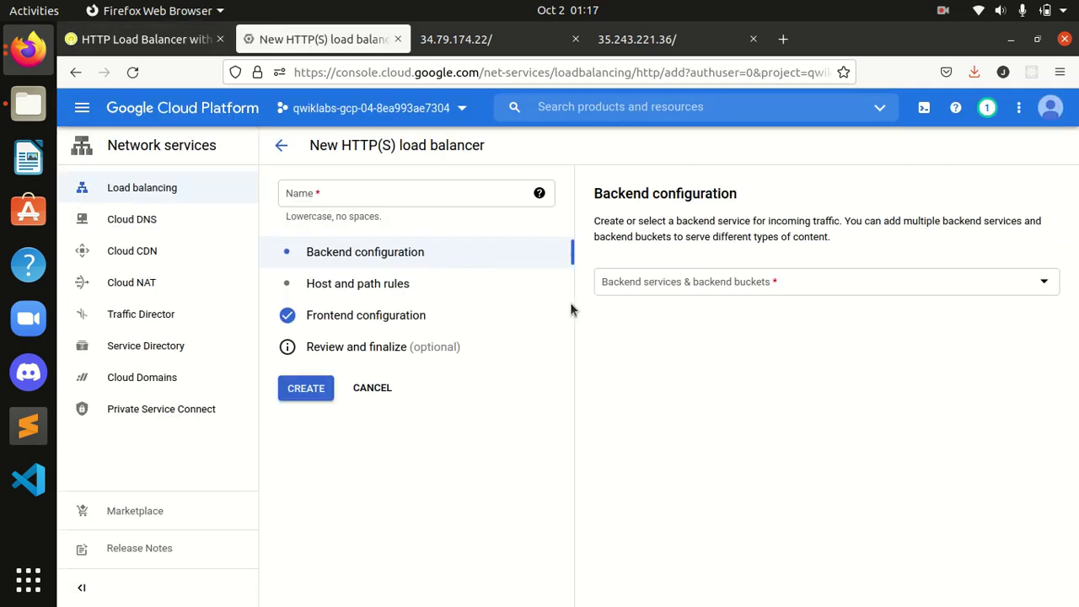
pyautogui.click(380, 193)
pyautogui.hotkey('ctrl', 'v')
pyautogui.click(390, 438)
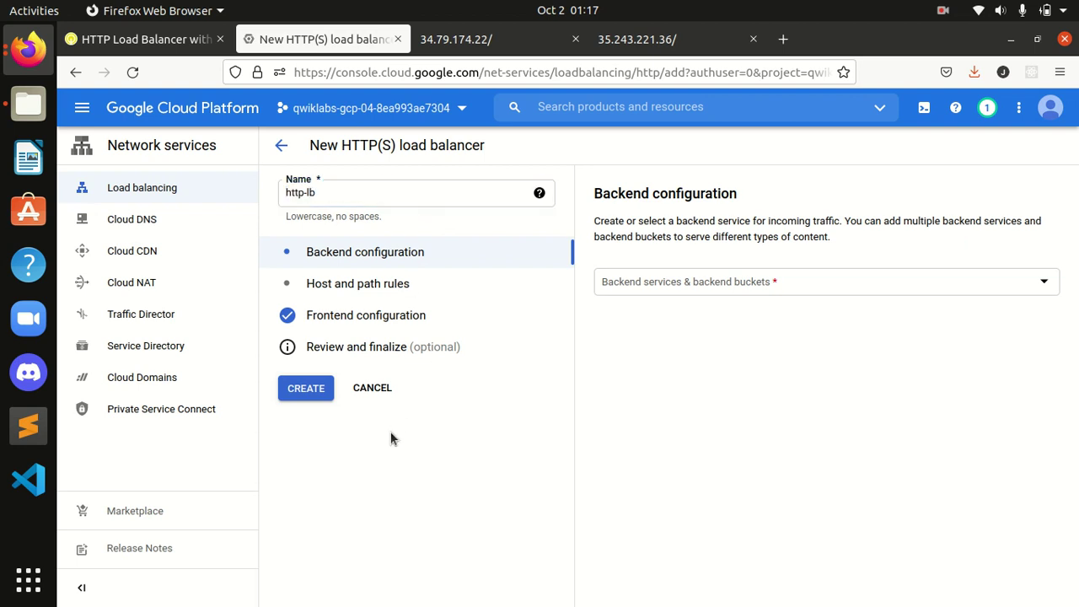
# Review the lab's Configure the backend instructions and the table of values for the backend service
pyautogui.click(162, 44)
pyautogui.scroll(-2, 449, 341)
pyautogui.click(449, 339)
pyautogui.scroll(-2, 436, 362)
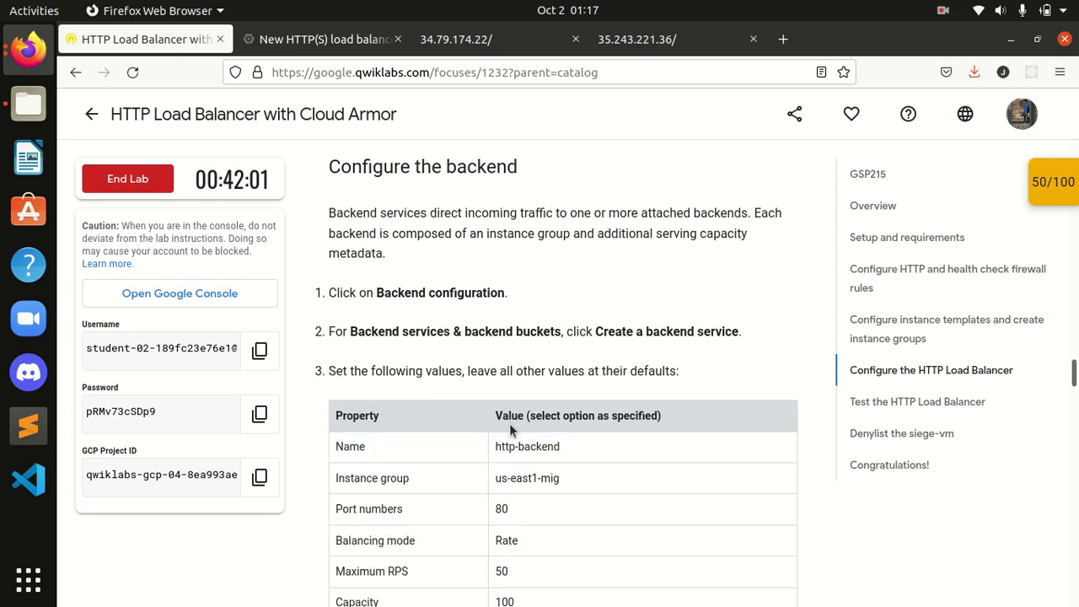
# Check the lab's backend instructions and start creating a backend service for the http-lb load balancer
pyautogui.click(324, 38)
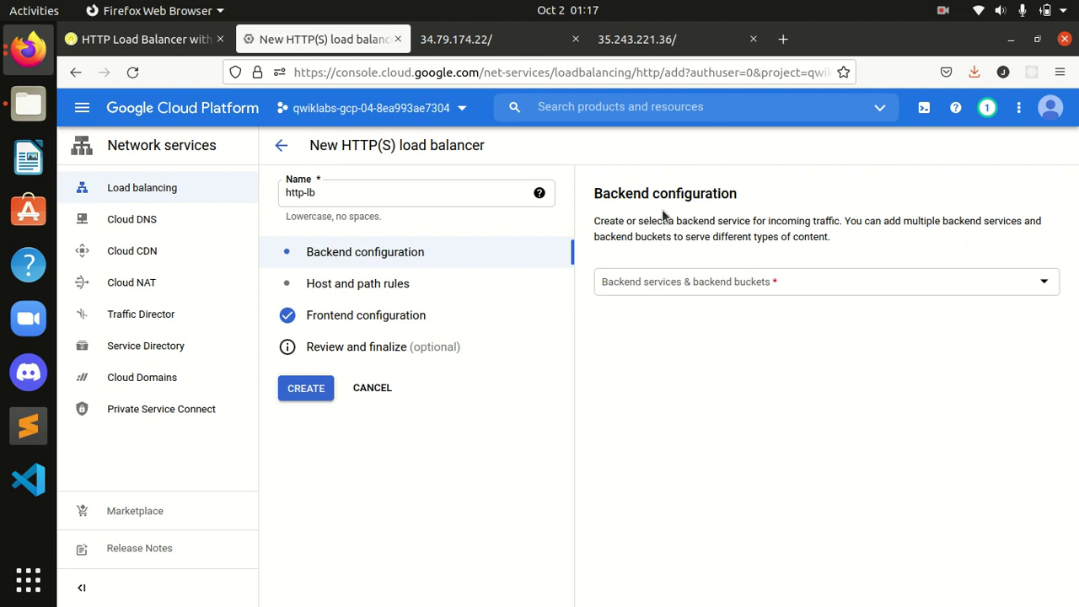
pyautogui.click(152, 40)
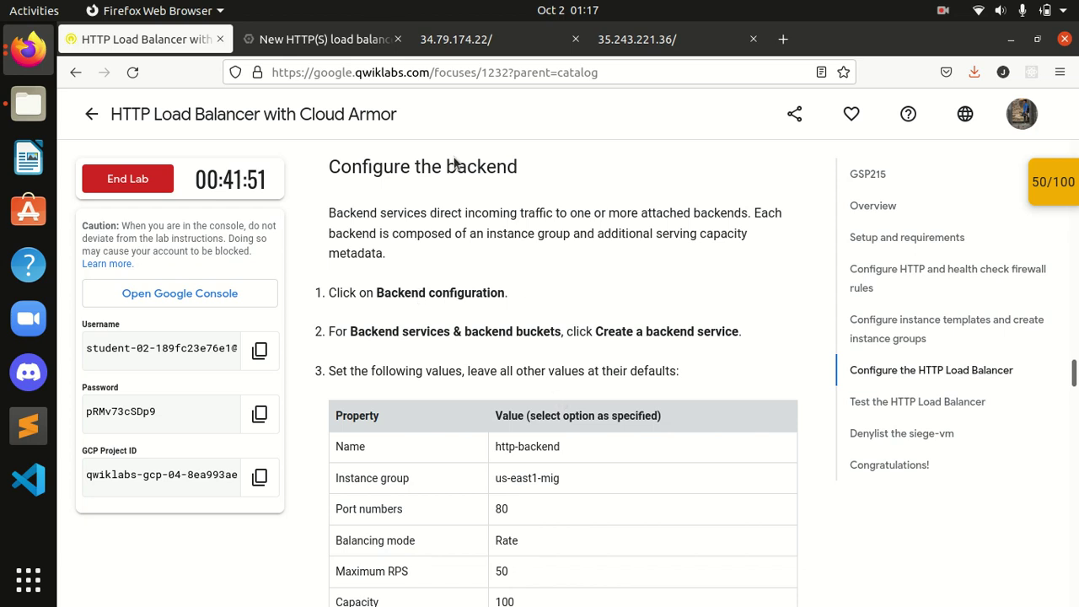
pyautogui.click(324, 40)
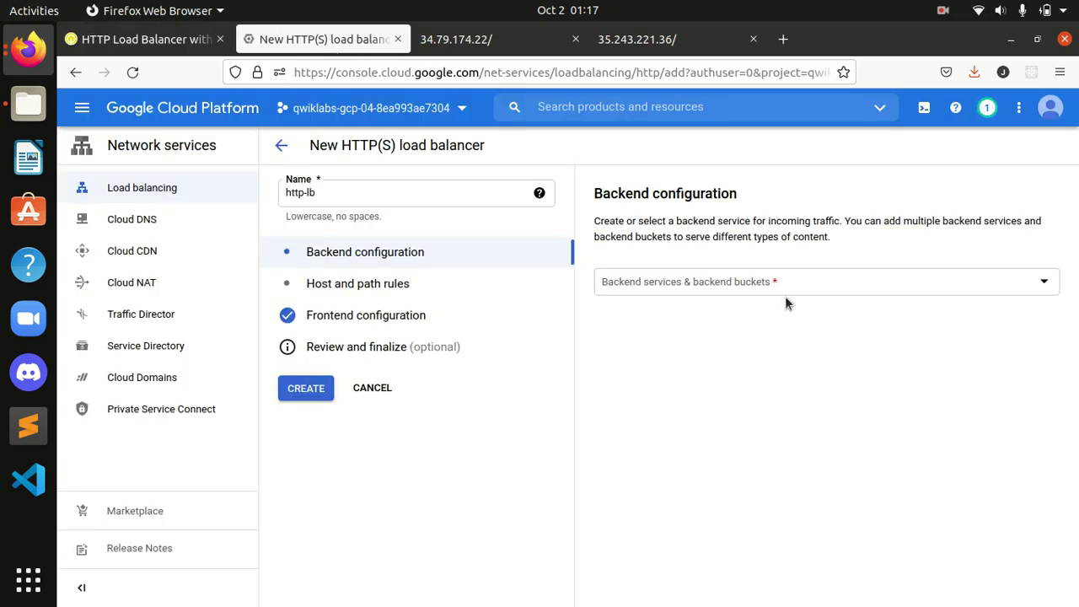
pyautogui.click(745, 291)
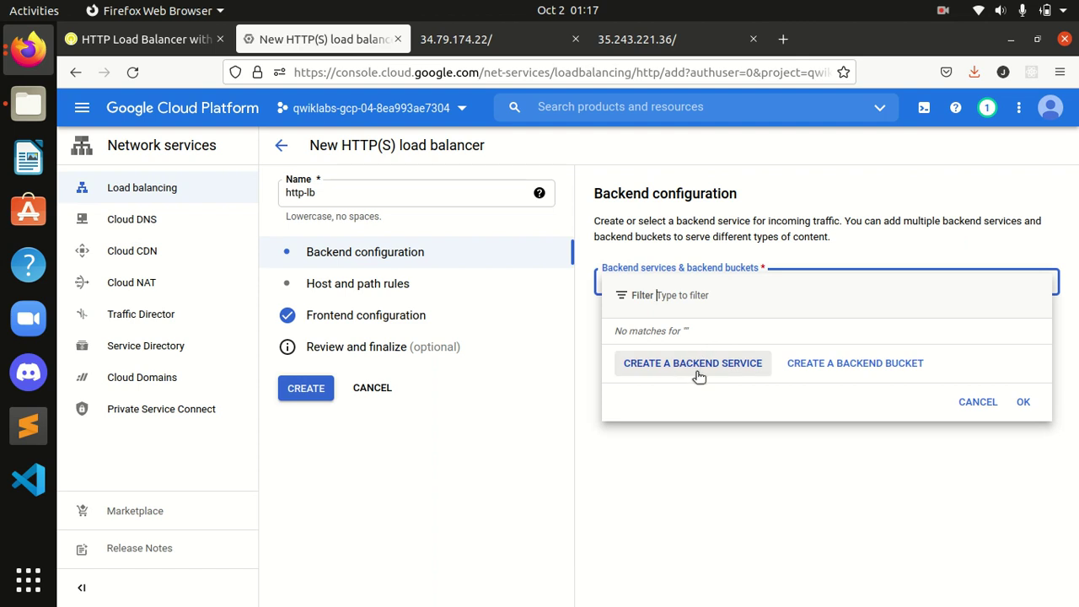
pyautogui.click(160, 42)
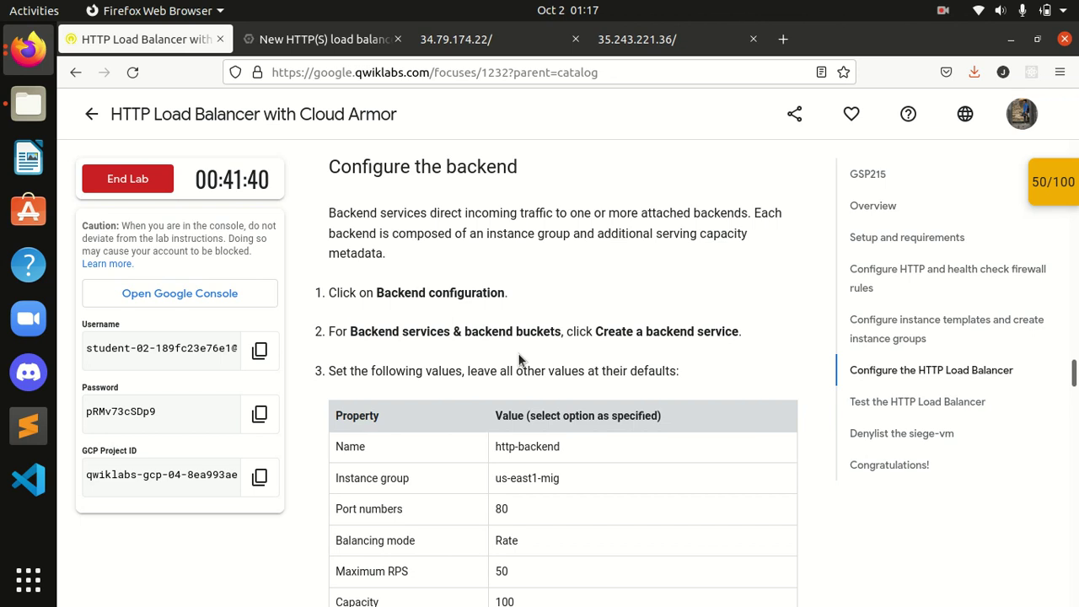
pyautogui.click(331, 39)
pyautogui.click(700, 368)
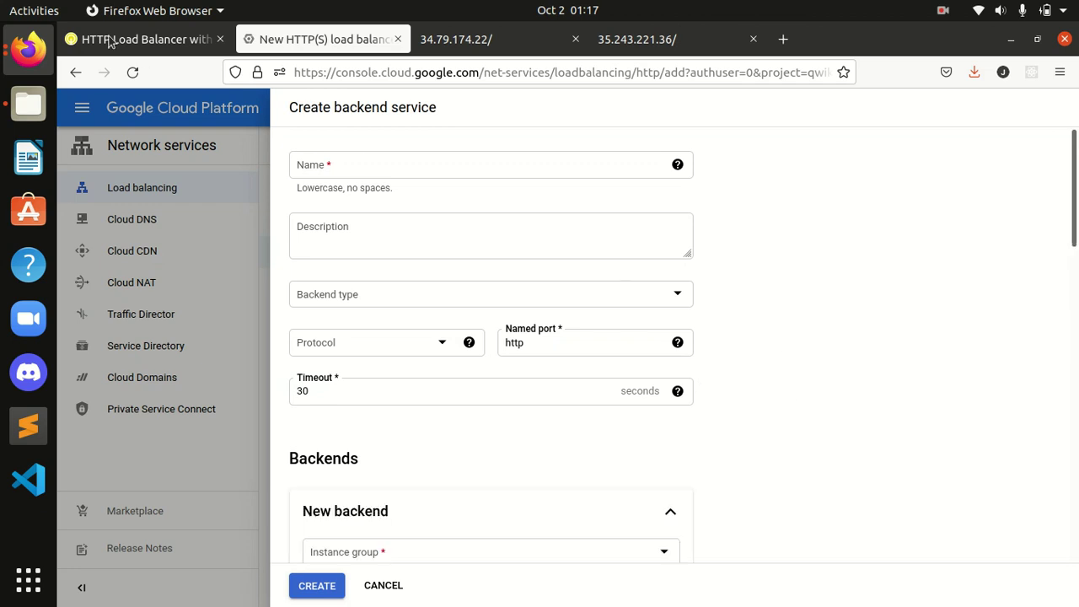
# Copy the backend name from the lab instructions and name the backend service http-backend, without leading spaces
pyautogui.click(118, 38)
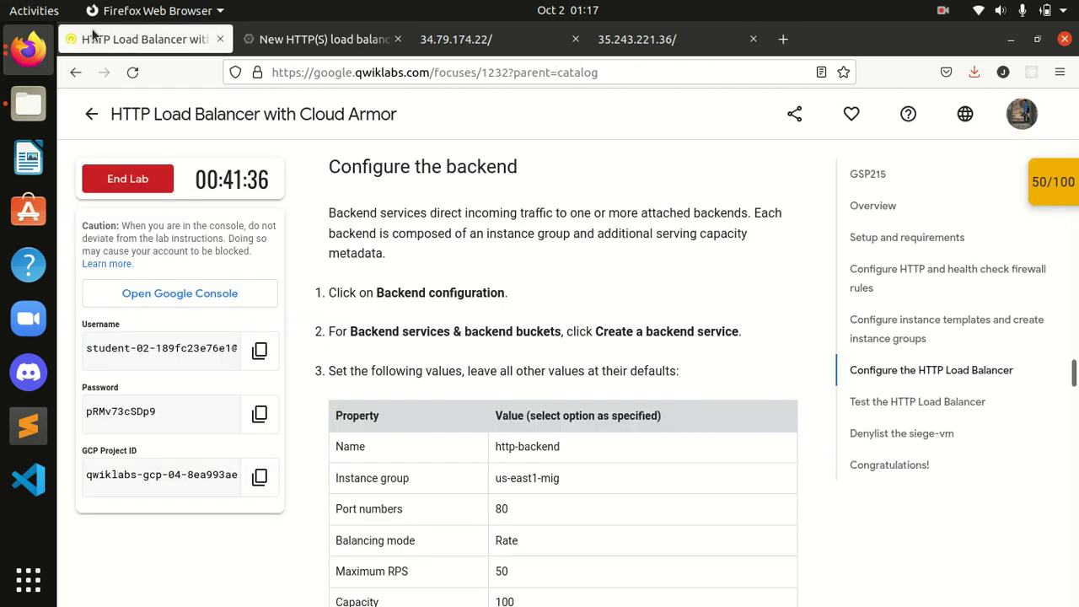
pyautogui.scroll(-4, 484, 293)
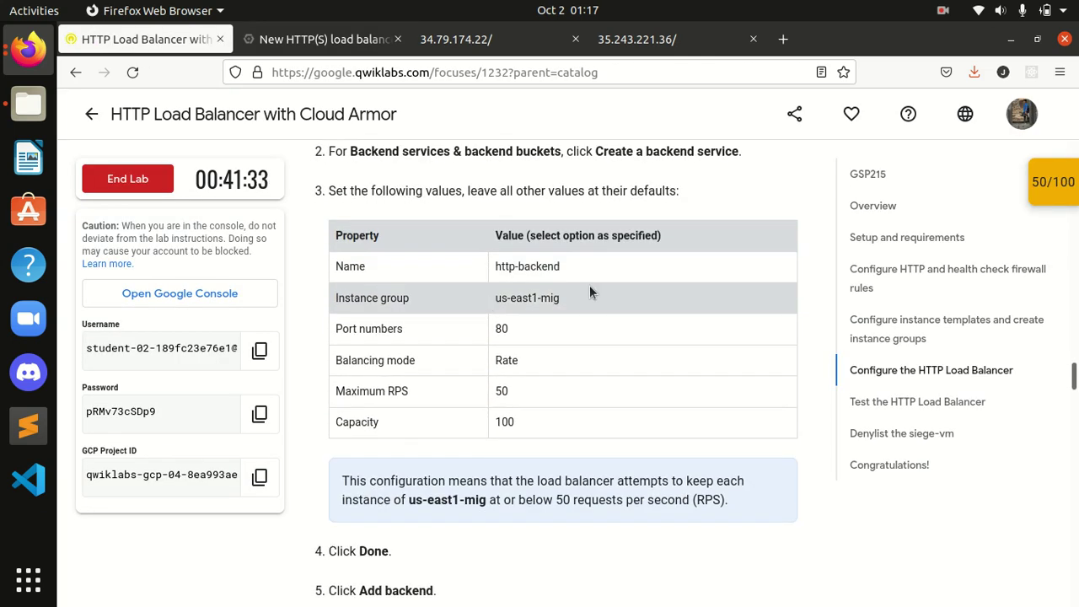
pyautogui.moveTo(575, 267); pyautogui.dragTo(520, 268)
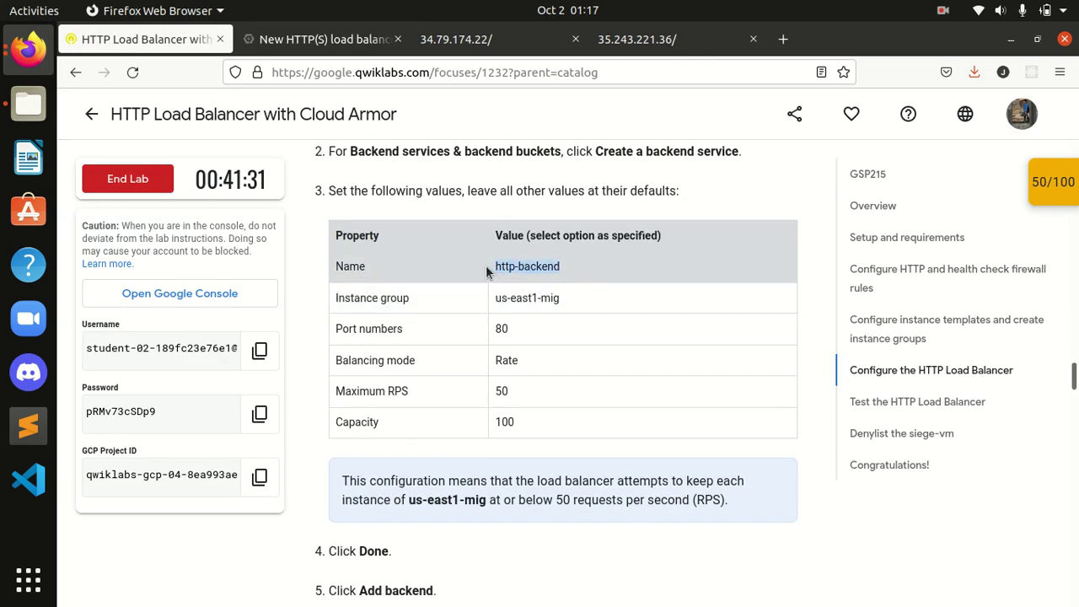
pyautogui.click(320, 39)
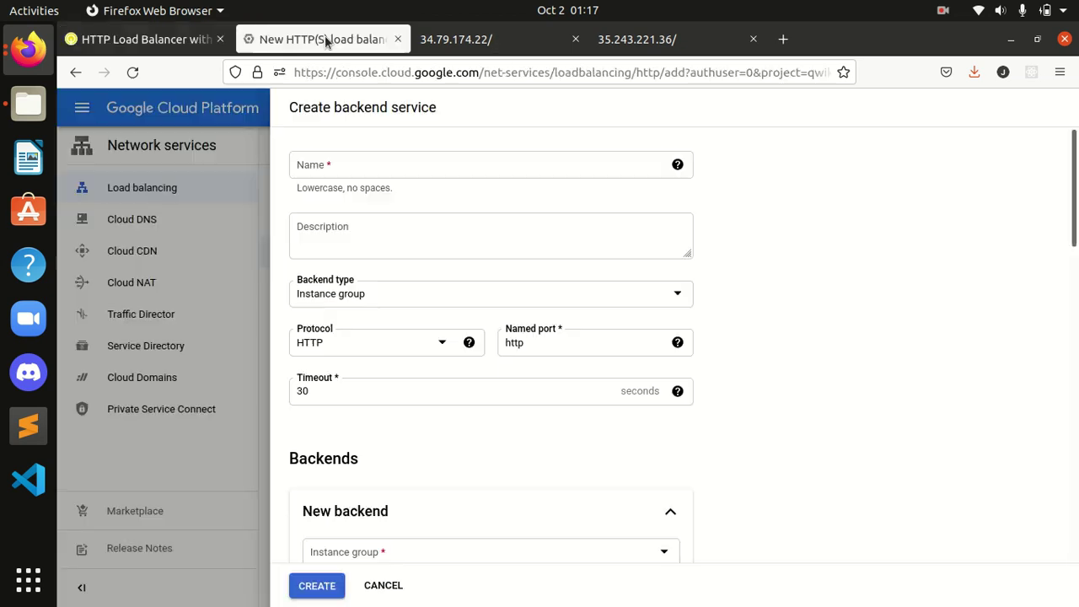
pyautogui.click(398, 166)
pyautogui.write('http-backend')
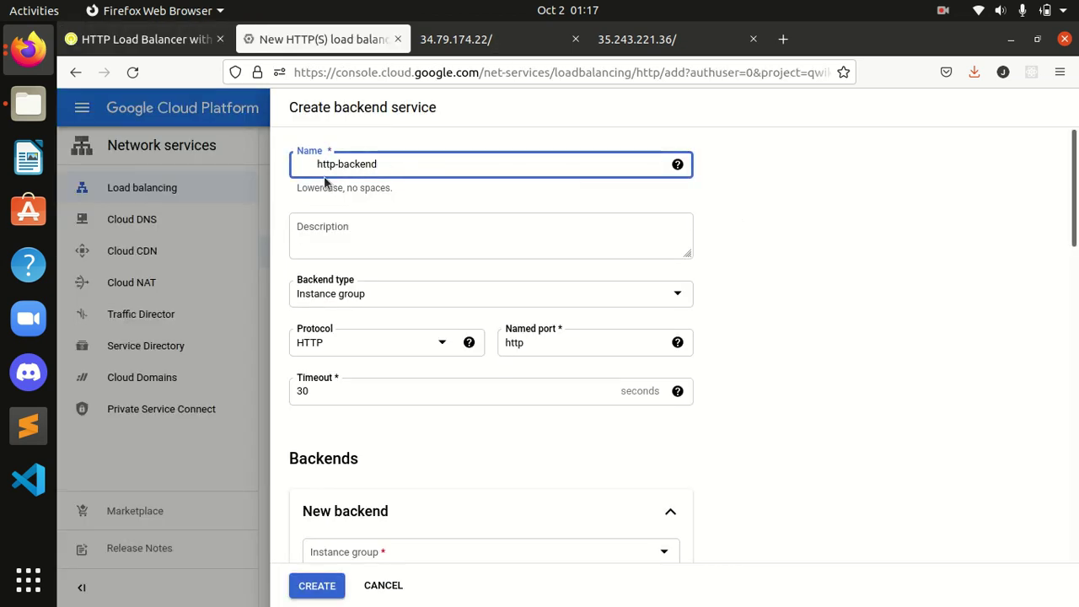
pyautogui.press('BackSpace')
pyautogui.press('BackSpace')
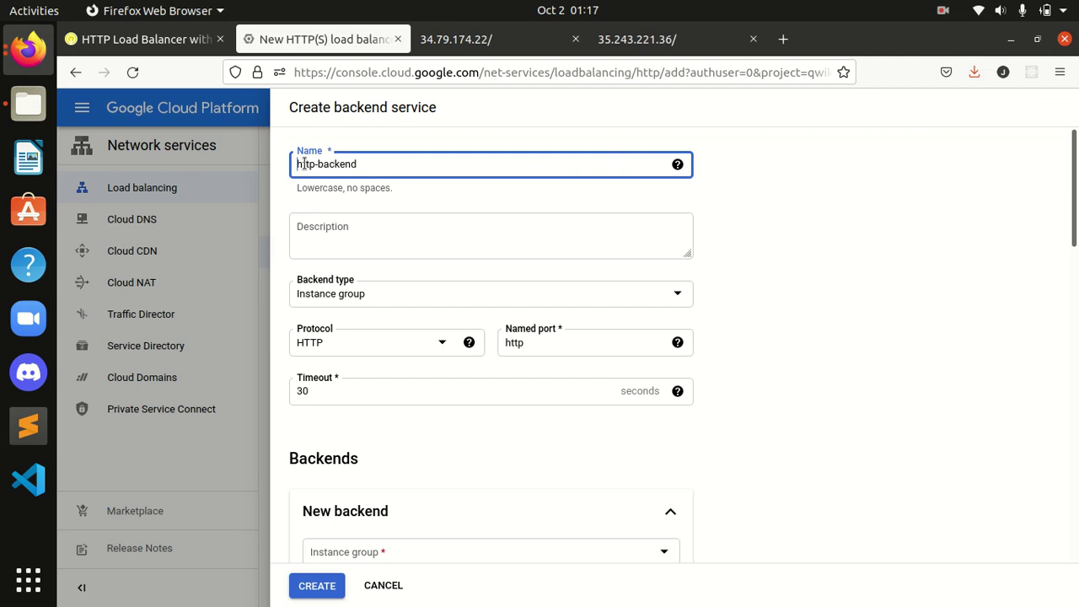
# Look up the required instance group in the lab table and select us-east1-mig for the new backend
pyautogui.click(169, 39)
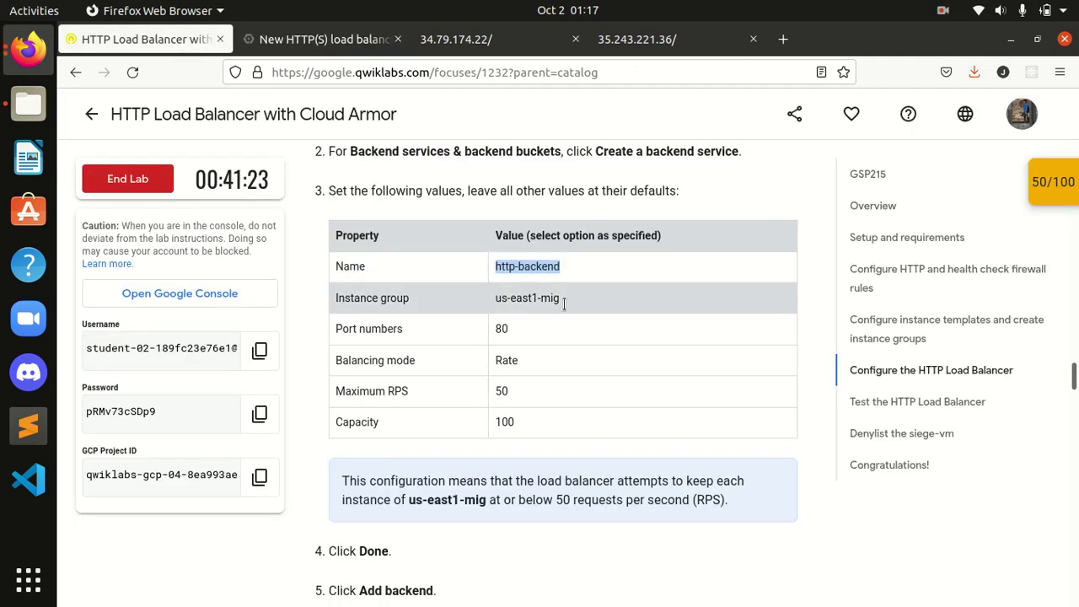
pyautogui.moveTo(575, 299); pyautogui.dragTo(485, 300)
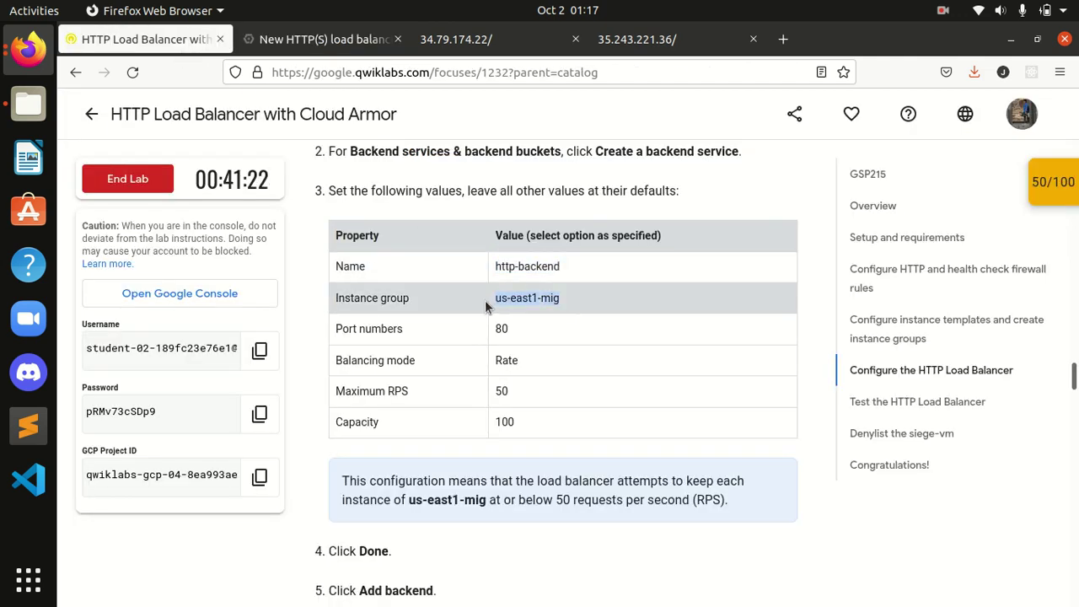
pyautogui.click(324, 39)
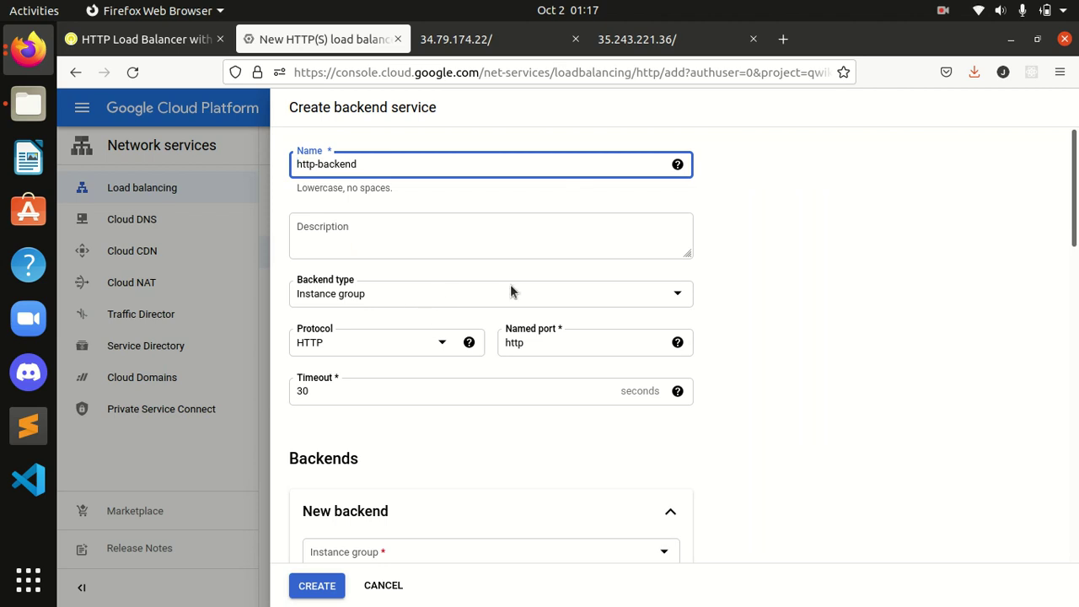
pyautogui.scroll(-3, 581, 419)
pyautogui.click(447, 408)
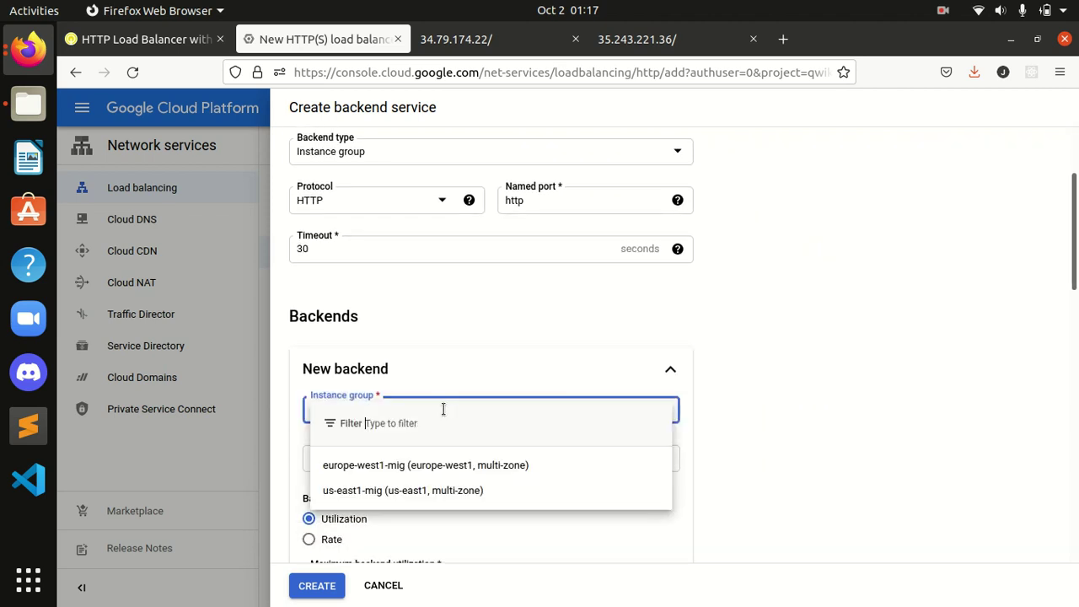
pyautogui.click(424, 498)
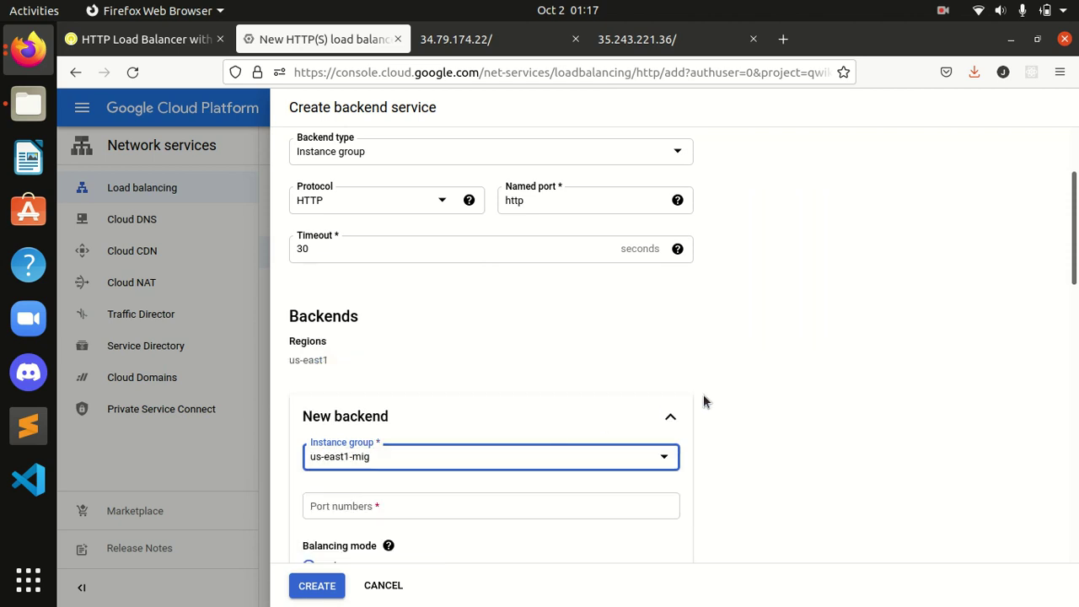
# Set the us-east1-mig backend's port number to 80, as given in the lab table
pyautogui.scroll(-2, 325, 144)
pyautogui.click(141, 38)
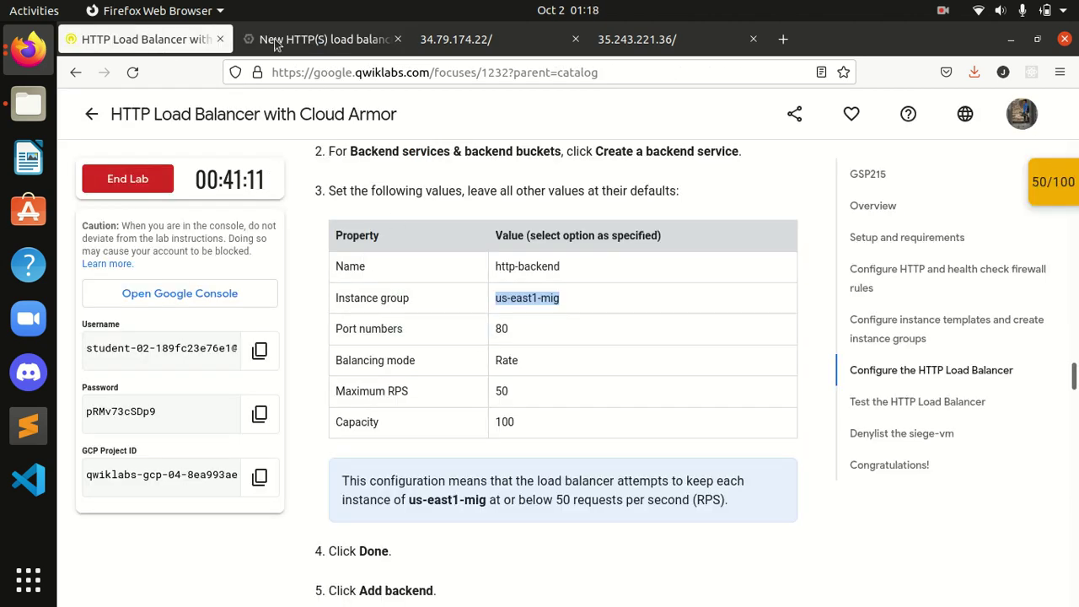
pyautogui.click(319, 38)
pyautogui.click(349, 428)
pyautogui.write('80')
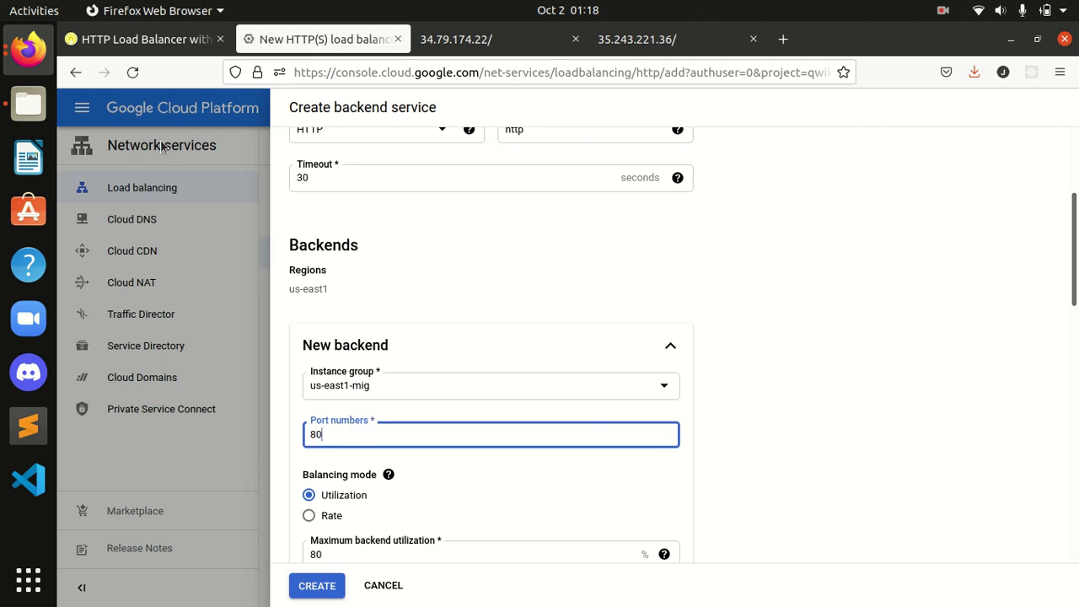
# Set the us-east1-mig backend's balancing mode to Rate with a maximum RPS of 50
pyautogui.click(169, 48)
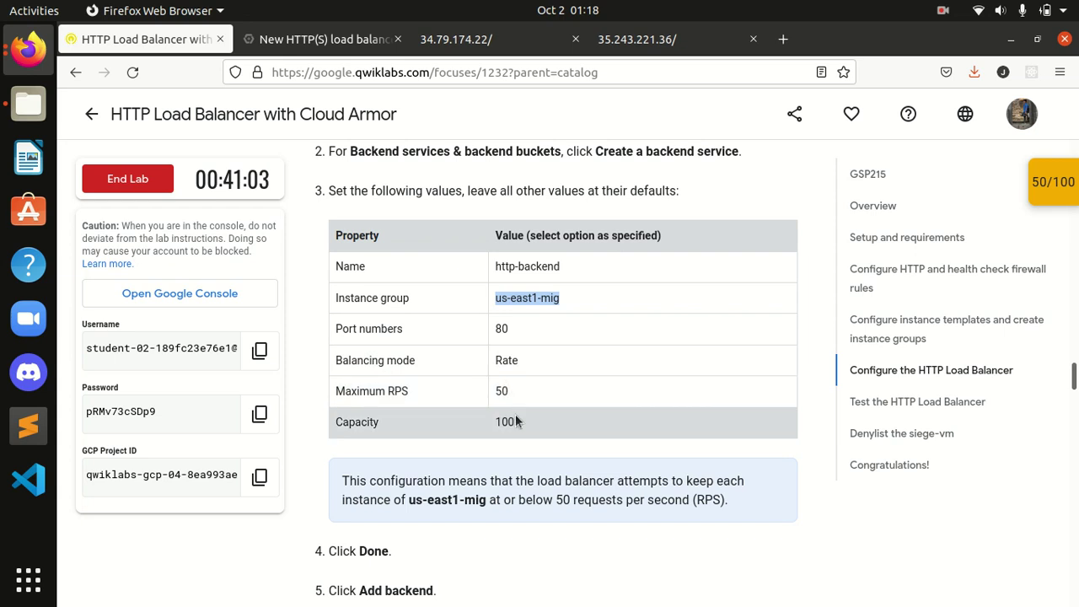
pyautogui.click(278, 41)
pyautogui.scroll(-2, 620, 398)
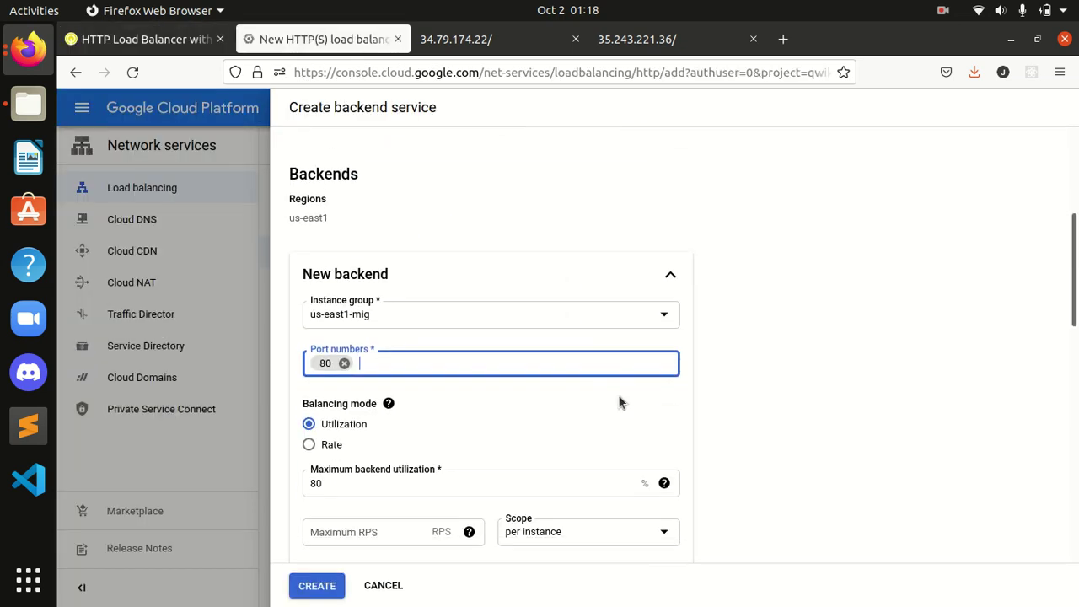
pyautogui.click(323, 448)
pyautogui.scroll(-2, 557, 436)
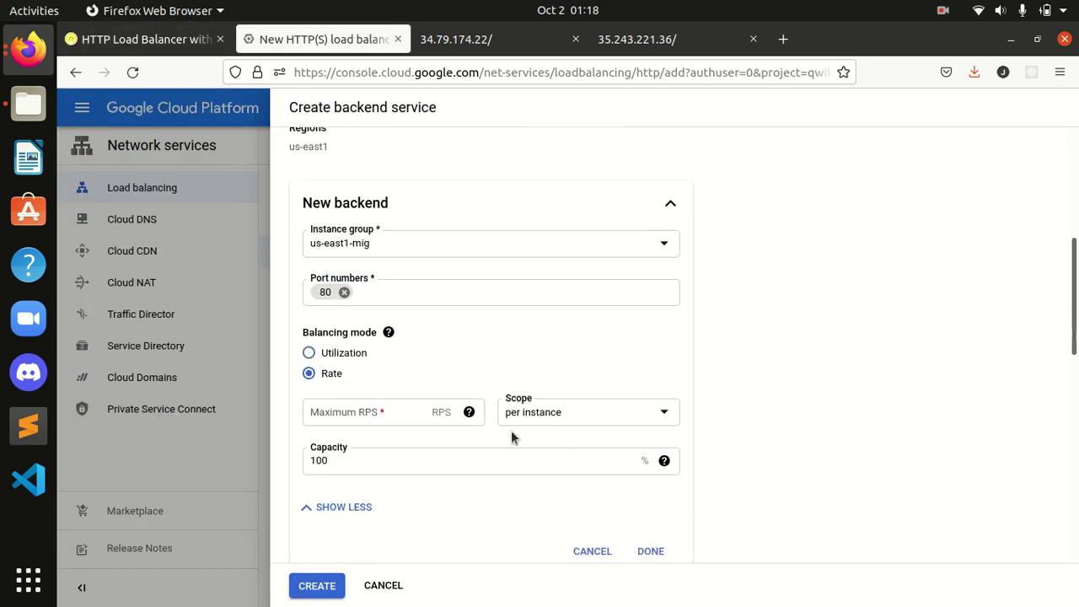
pyautogui.click(324, 406)
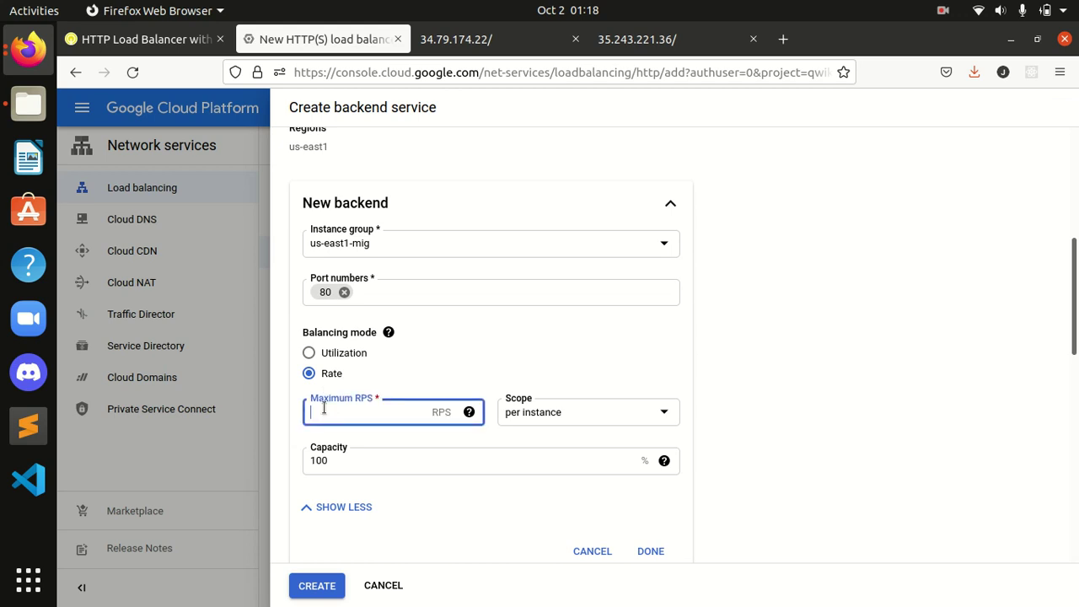
# Finish the us-east1-mig backend following the lab instructions and add a second backend to the service
pyautogui.click(144, 39)
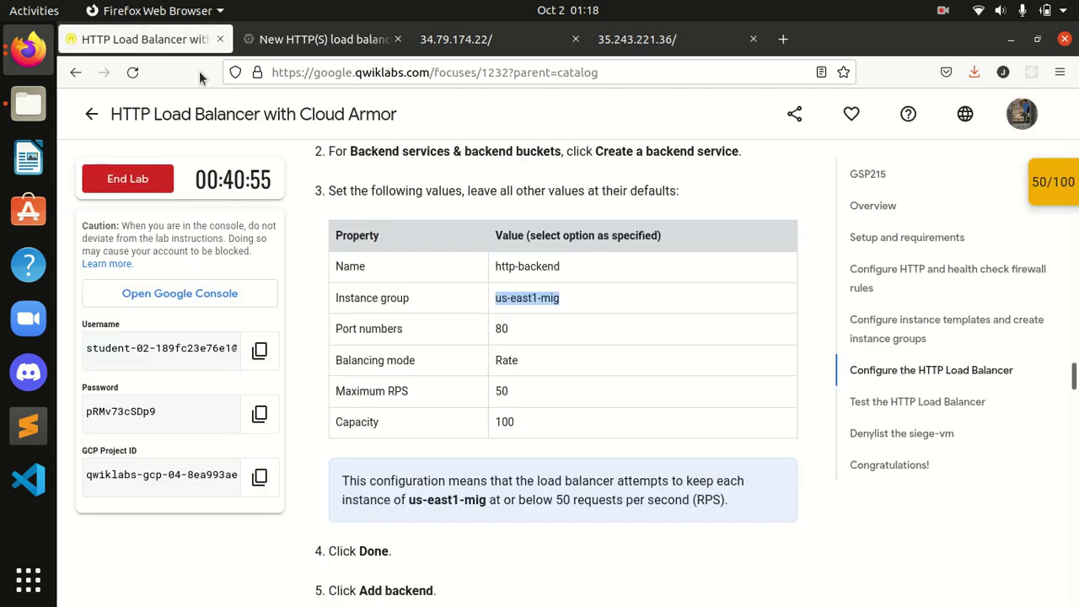
pyautogui.scroll(-4, 505, 438)
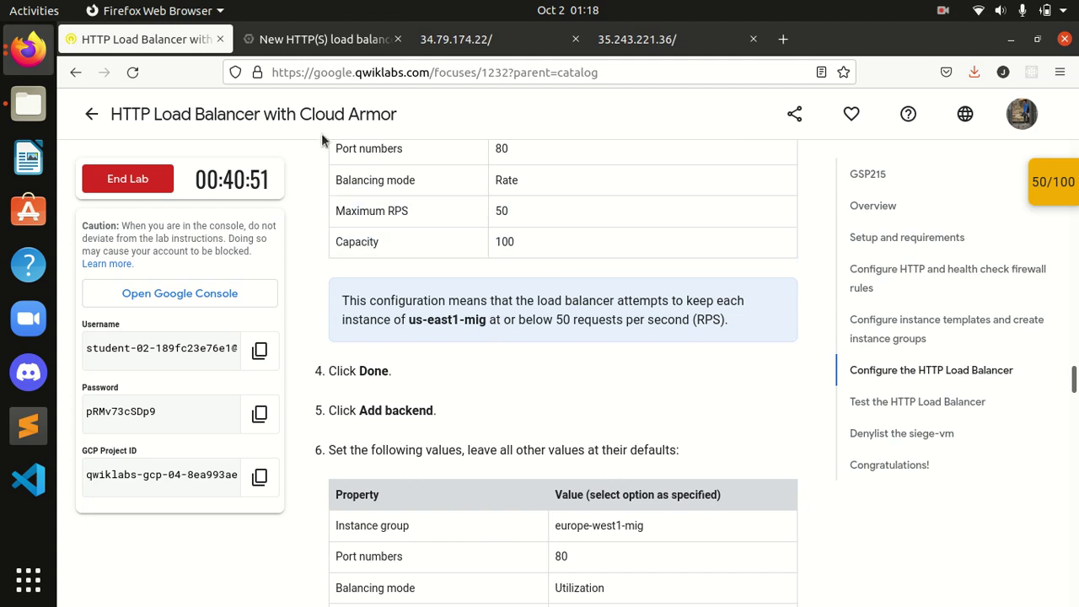
pyautogui.click(321, 38)
pyautogui.click(647, 551)
pyautogui.scroll(-5, 812, 501)
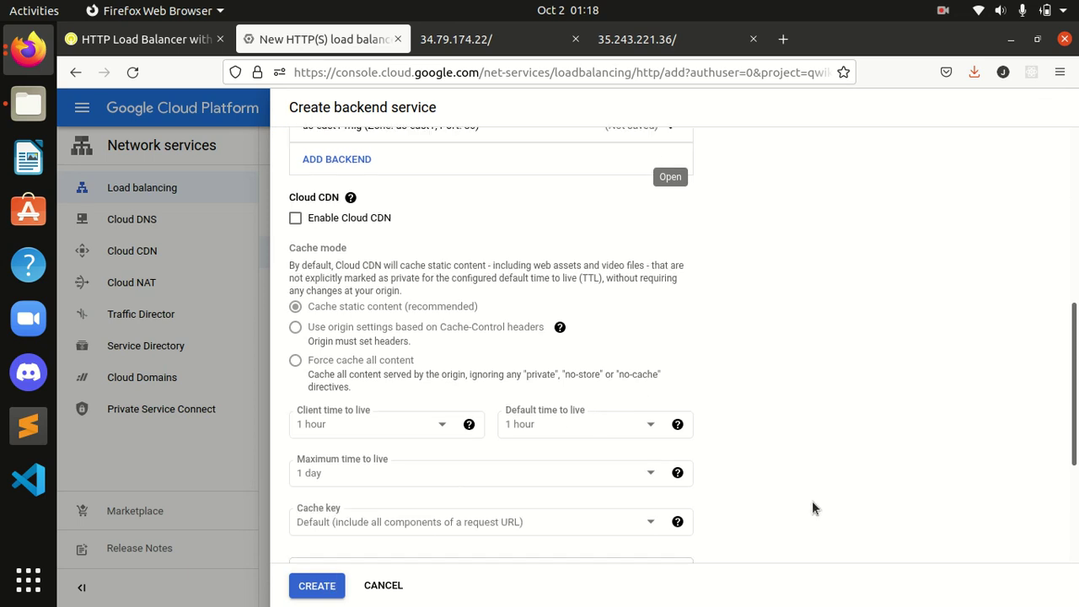
pyautogui.scroll(5, 810, 505)
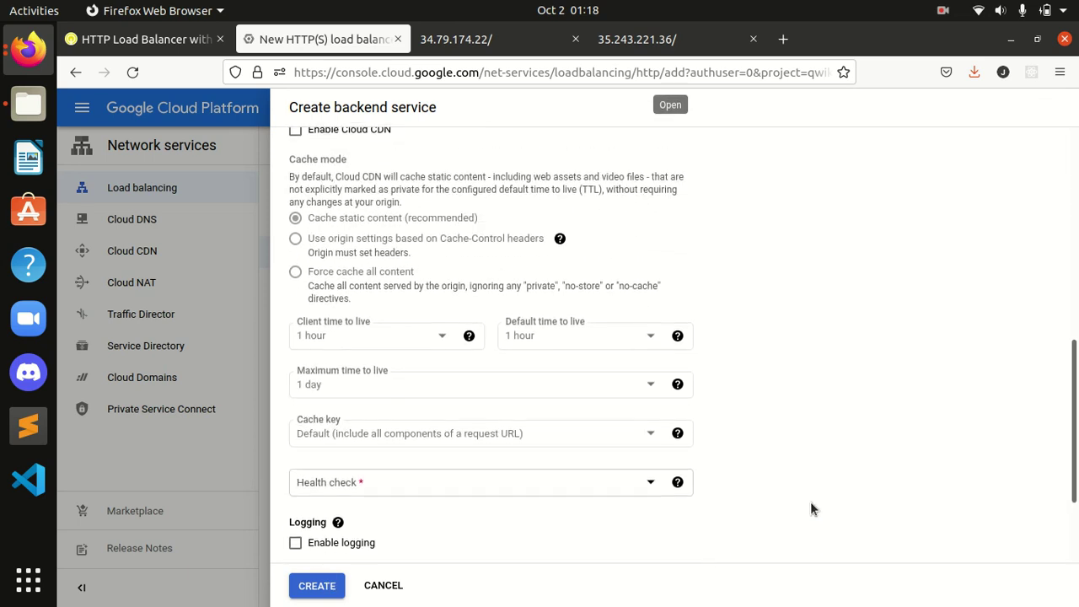
pyautogui.click(142, 36)
pyautogui.click(271, 41)
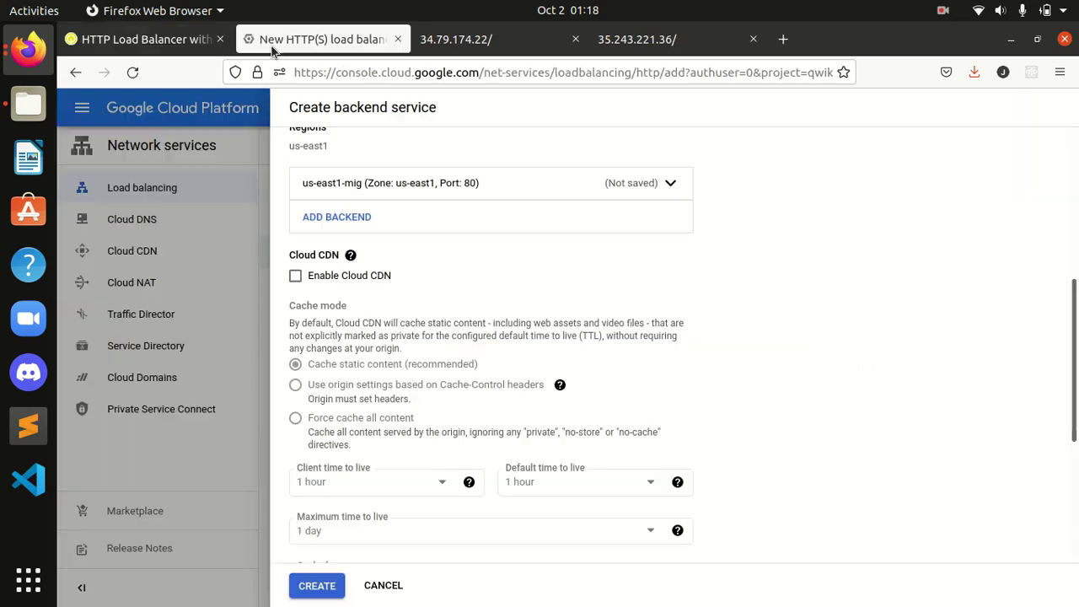
pyautogui.click(317, 227)
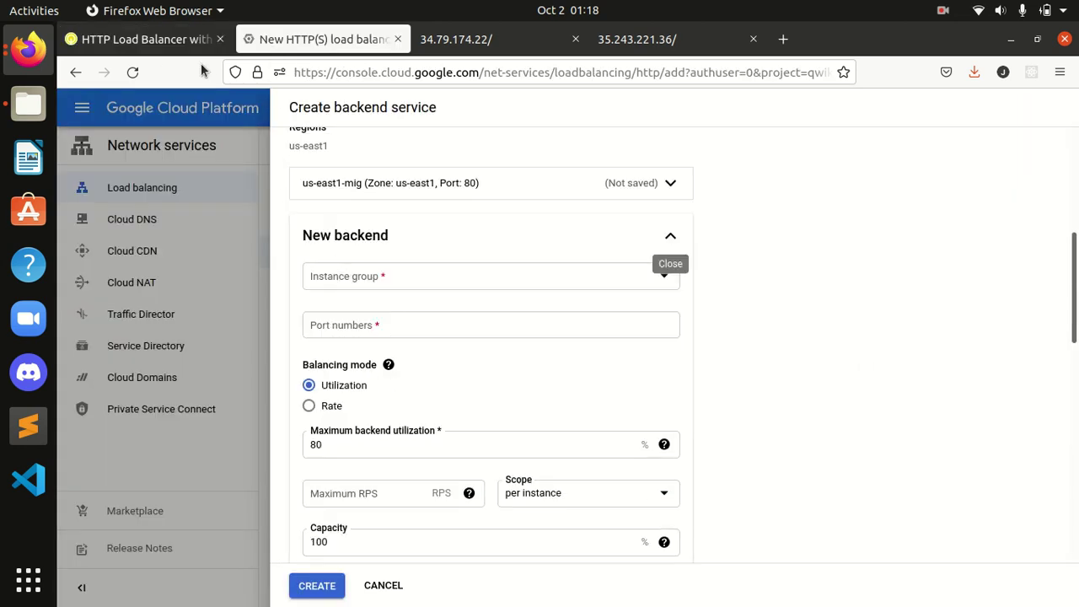
# Look up the second backend's values, select the europe-west1-mig instance group and set its port number to 80
pyautogui.click(151, 38)
pyautogui.scroll(-3, 465, 434)
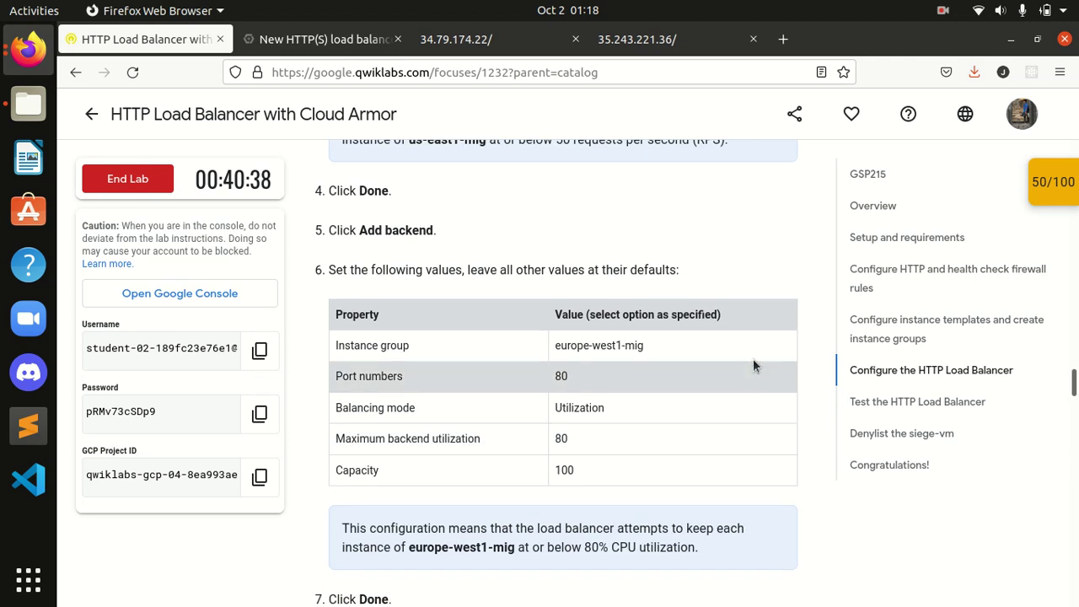
pyautogui.moveTo(674, 345); pyautogui.dragTo(553, 344)
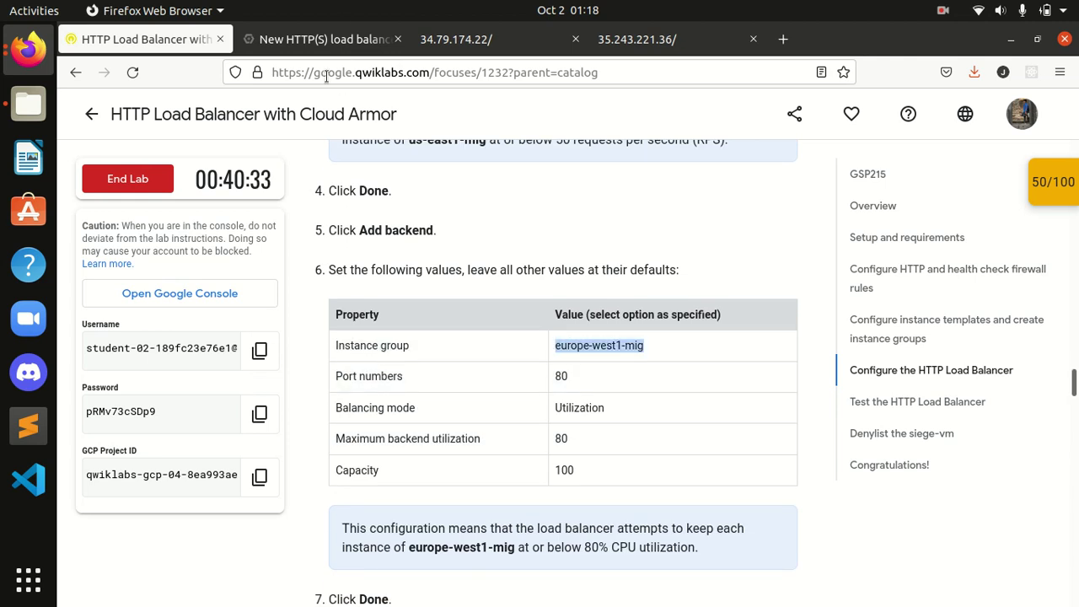
pyautogui.click(324, 39)
pyautogui.click(407, 276)
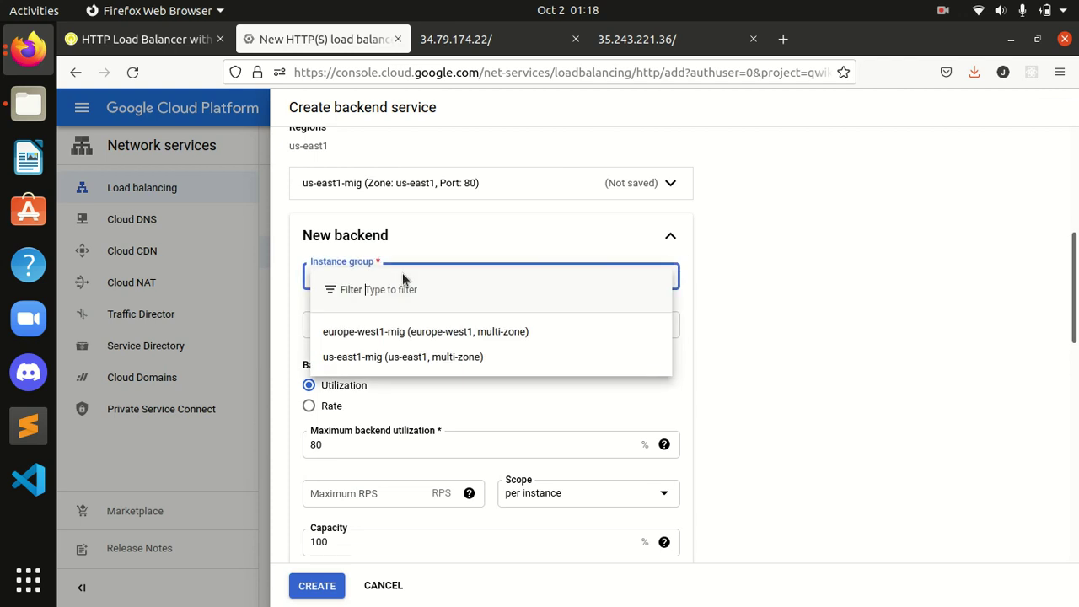
pyautogui.click(426, 332)
pyautogui.click(392, 329)
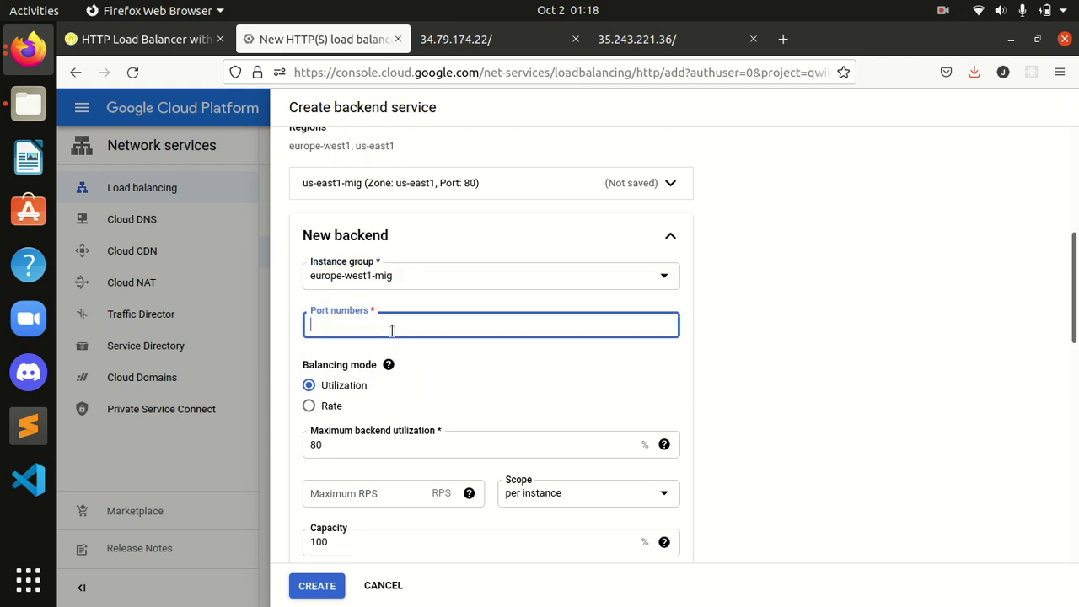
# Close the balancing mode help and set the europe-west1-mig backend to Rate with a maximum RPS of 50
pyautogui.moveTo(389, 364)
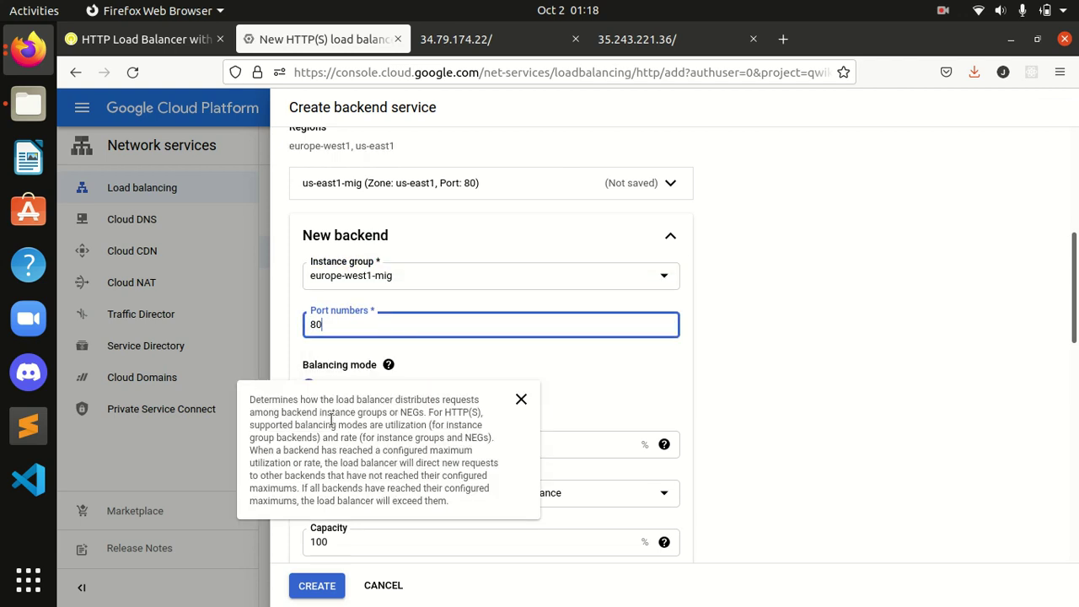
pyautogui.click(521, 399)
pyautogui.click(309, 405)
pyautogui.click(365, 437)
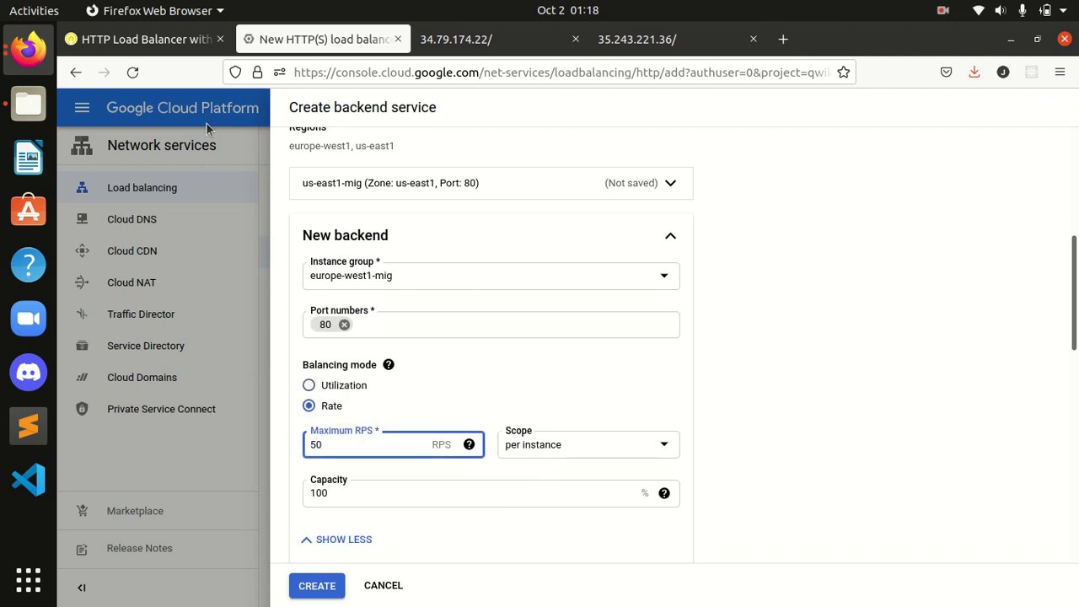
# Check the second backend's values in the lab instructions and switch the europe-west1-mig backend's balancing mode to Utilization
pyautogui.click(171, 56)
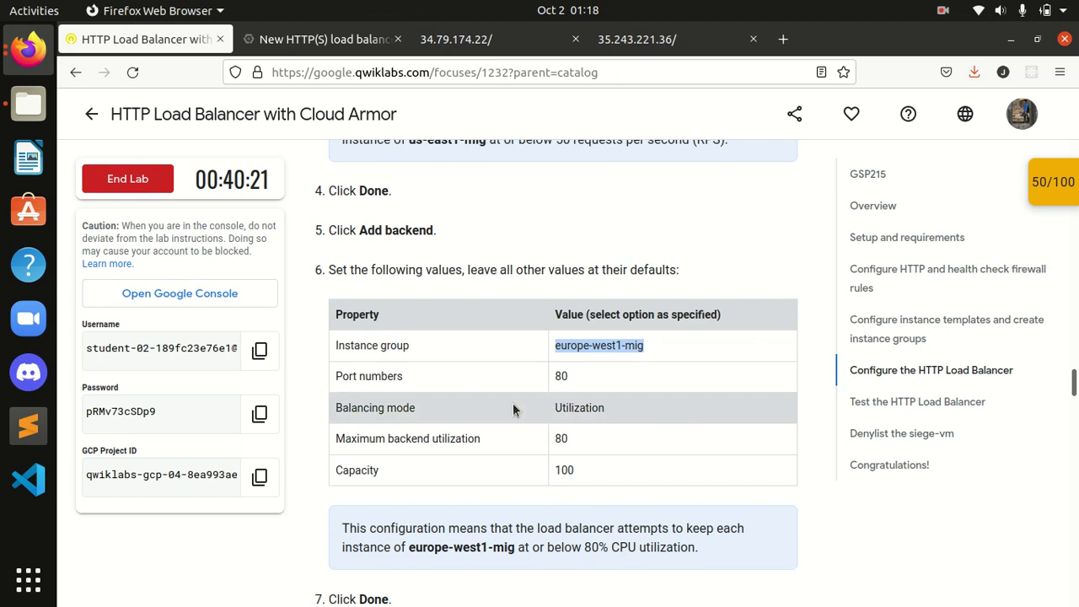
pyautogui.scroll(-2, 514, 410)
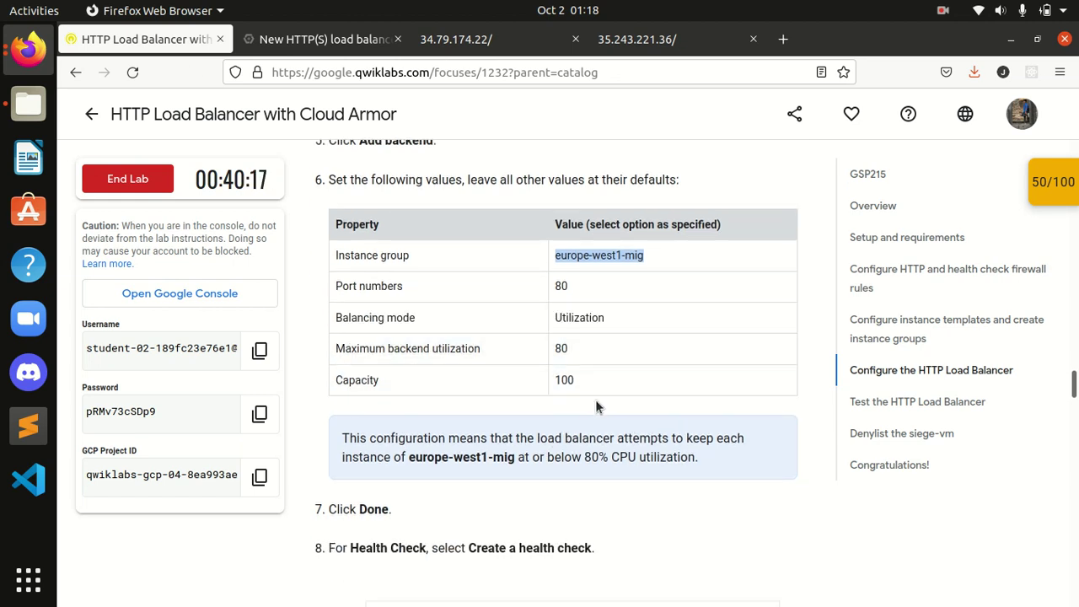
pyautogui.click(289, 39)
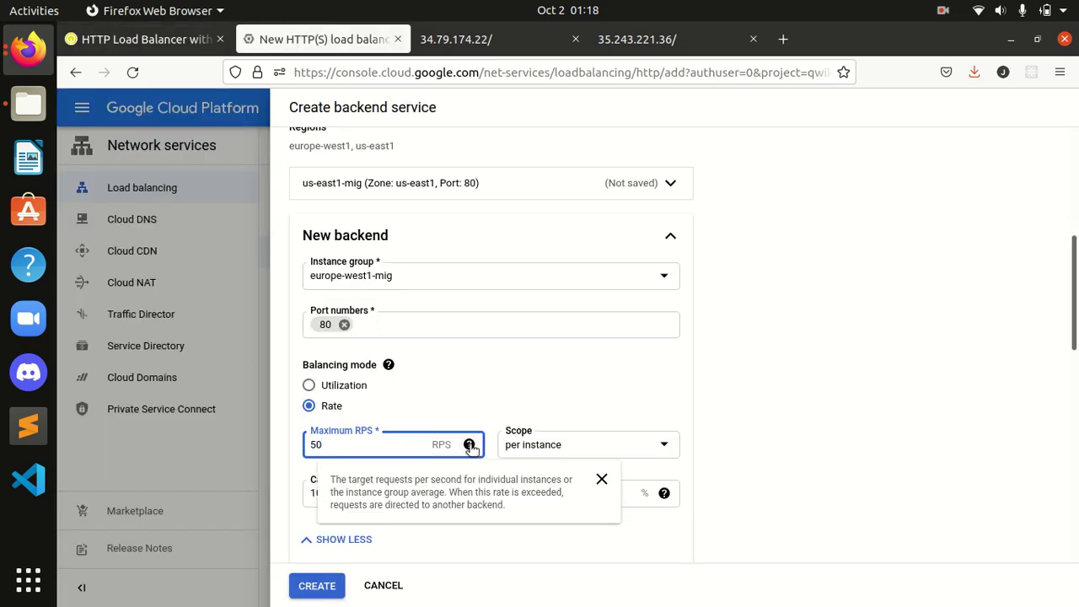
pyautogui.click(314, 385)
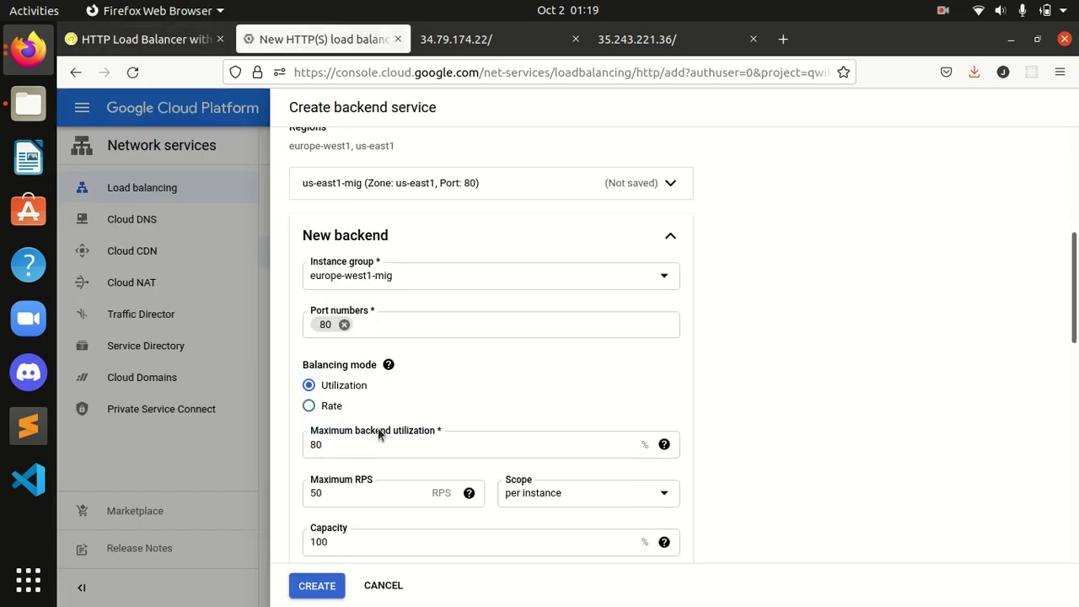
# Compare both backends' values in the lab instructions and clear the europe-west1-mig backend's maximum RPS
pyautogui.click(168, 44)
pyautogui.scroll(5, 450, 364)
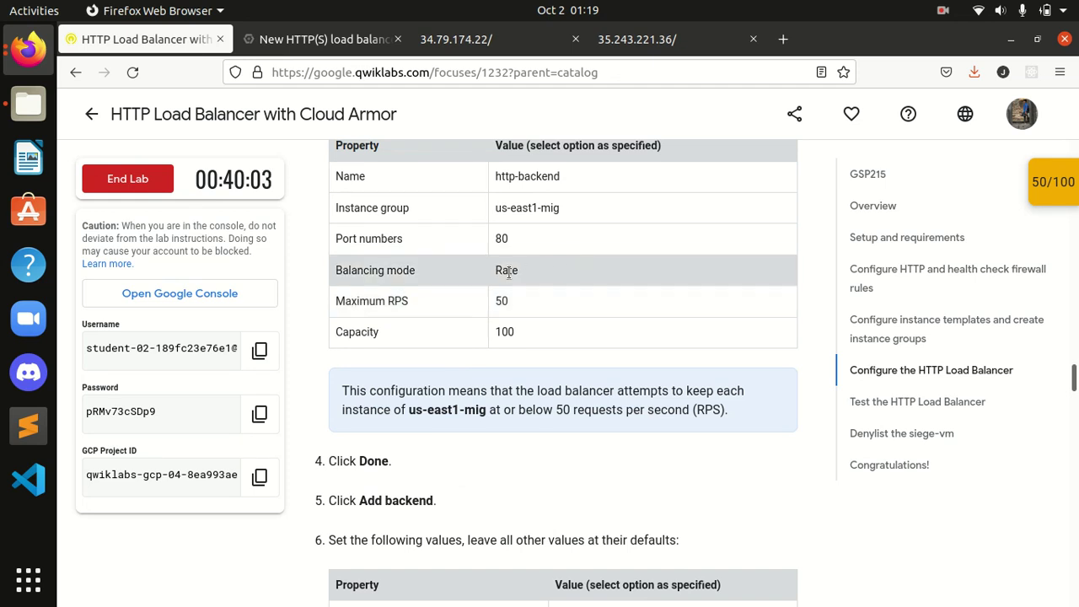
pyautogui.scroll(-3, 500, 325)
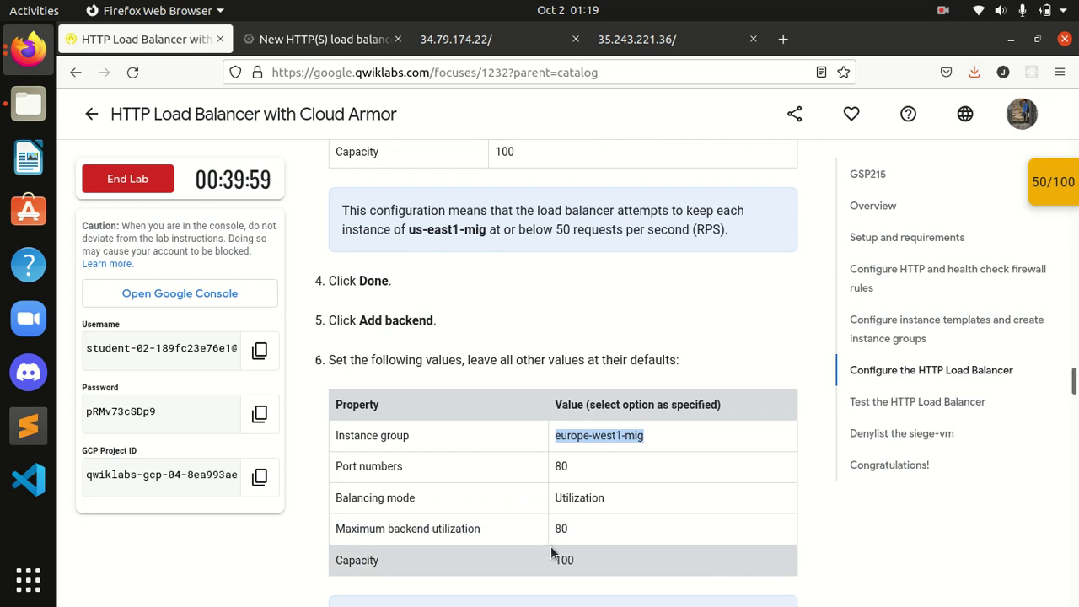
pyautogui.scroll(-2, 565, 552)
pyautogui.click(303, 46)
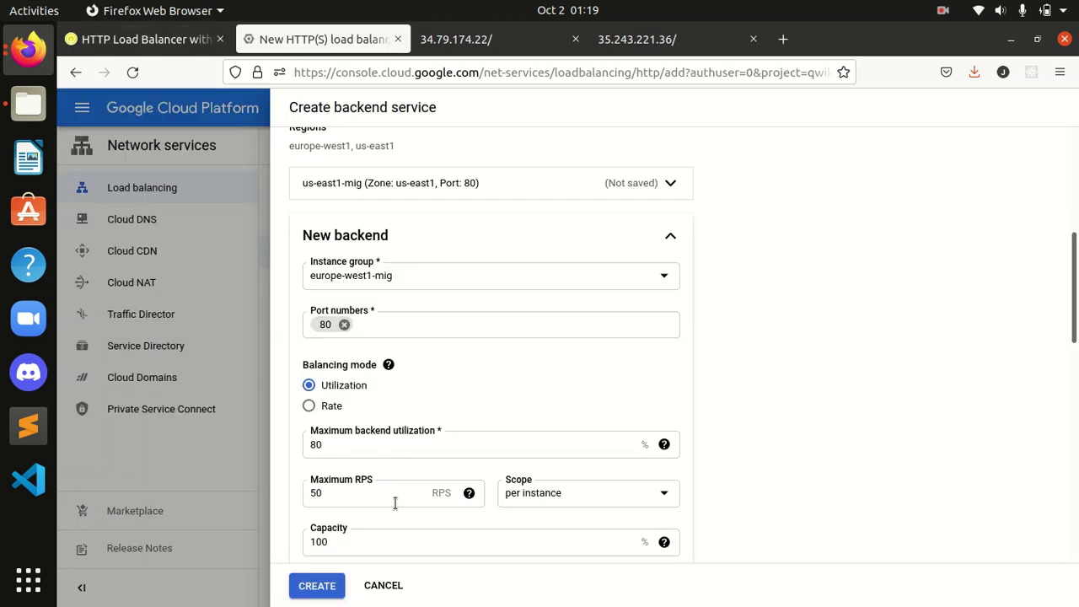
pyautogui.scroll(-2, 480, 514)
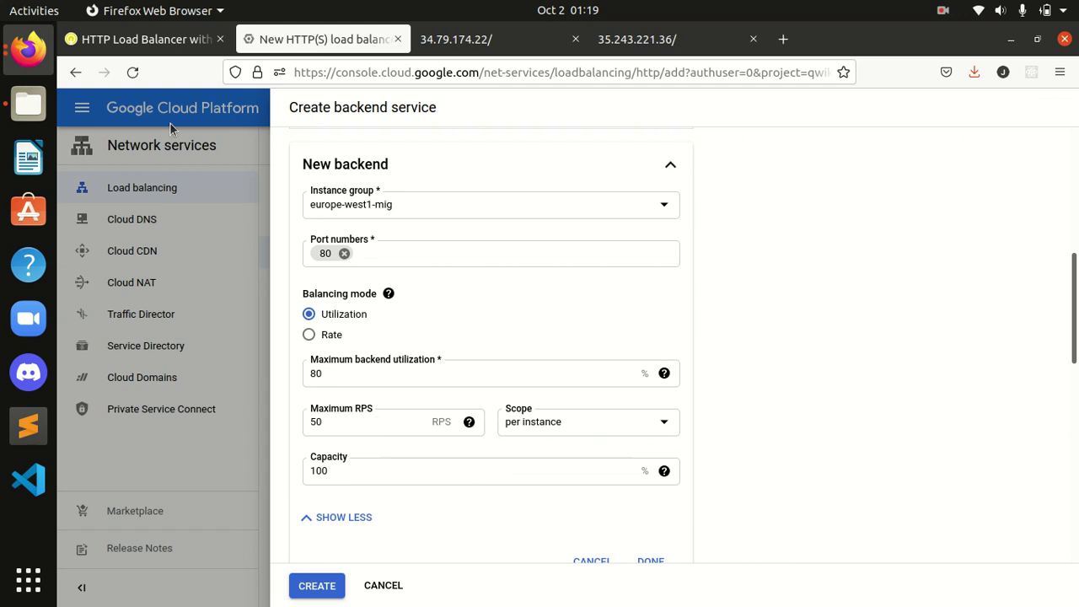
pyautogui.click(148, 42)
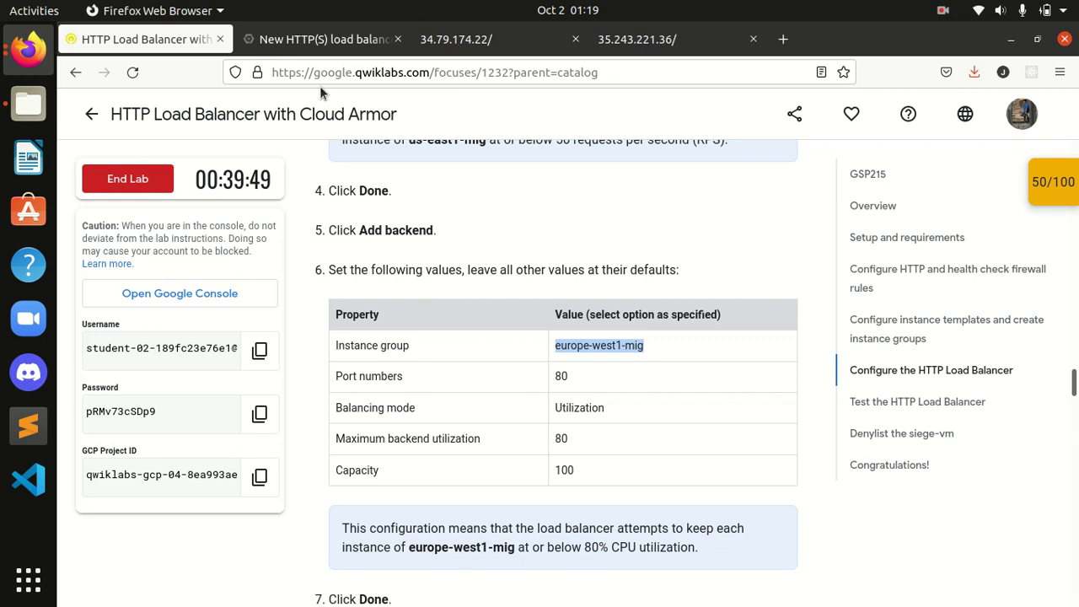
pyautogui.click(269, 40)
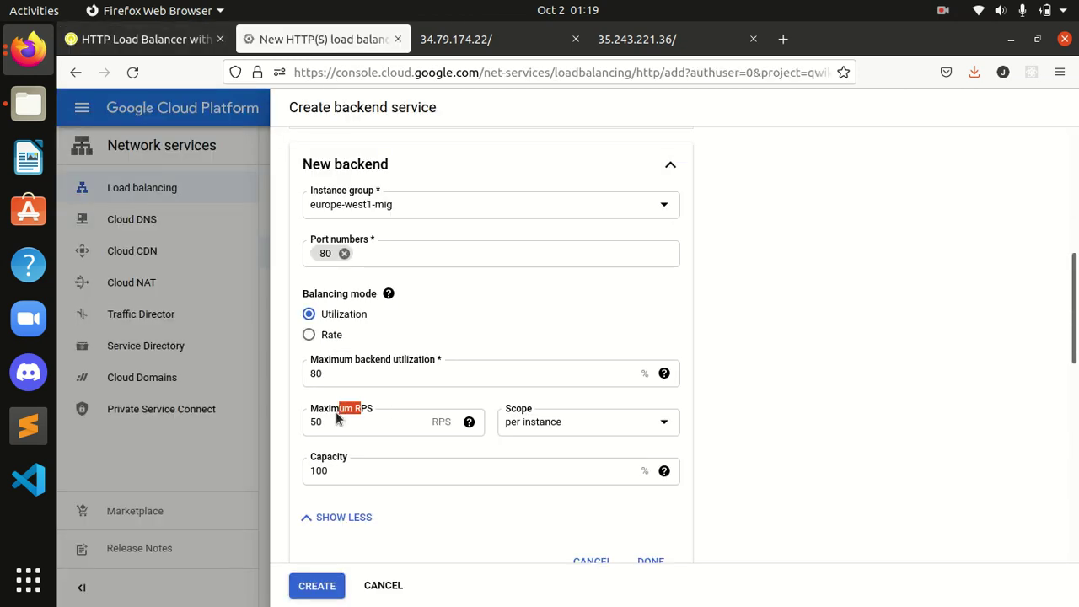
pyautogui.click(335, 415)
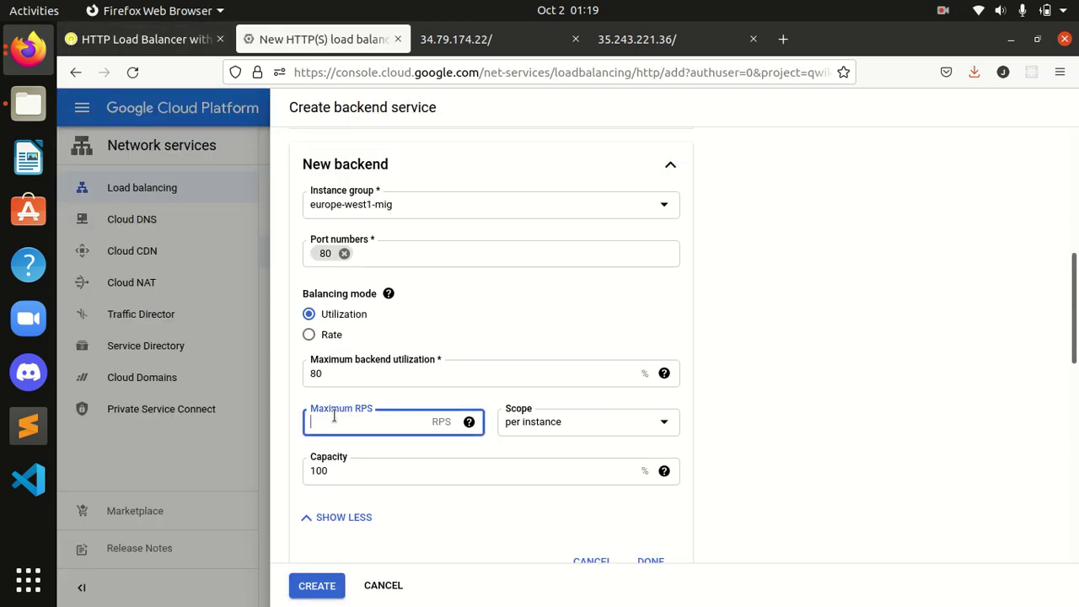
# Verify the europe-west1-mig backend's settings against the lab table and finish that backend
pyautogui.click(160, 40)
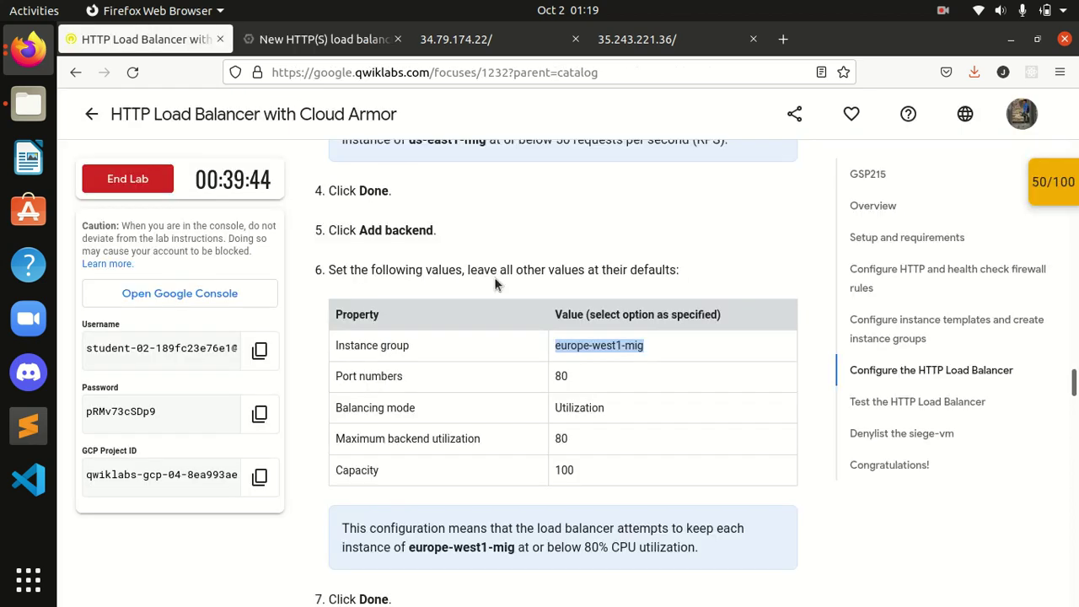
pyautogui.click(513, 255)
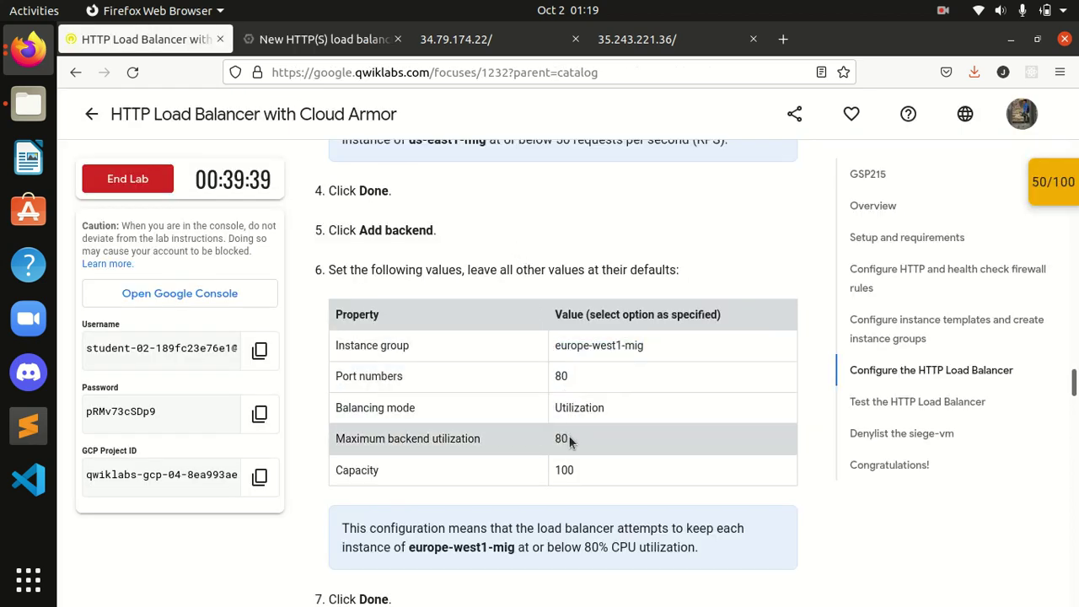
pyautogui.scroll(-4, 555, 444)
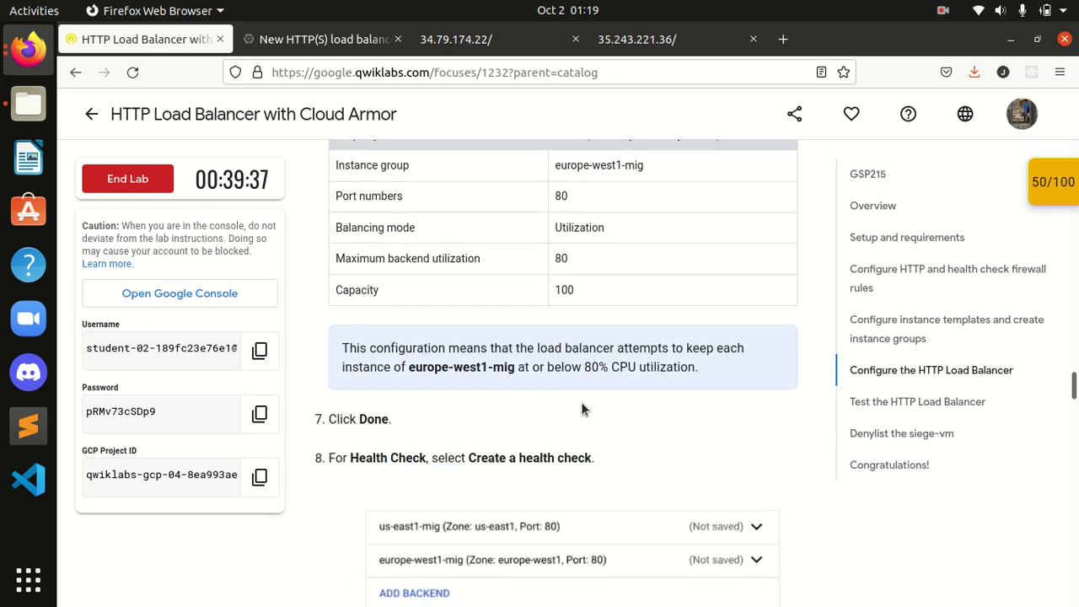
pyautogui.scroll(-2, 557, 423)
pyautogui.click(324, 39)
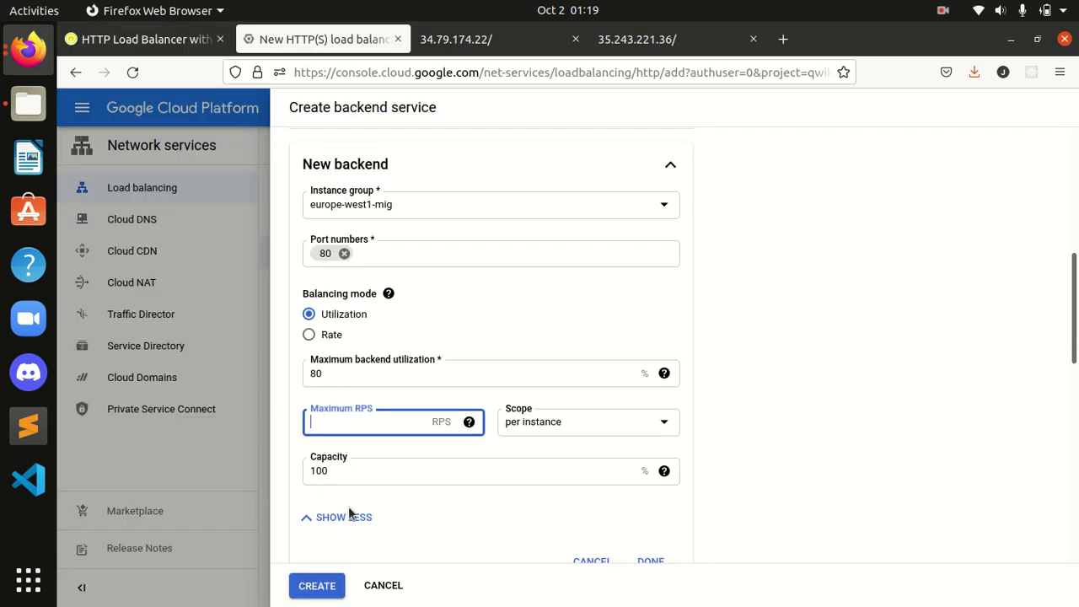
pyautogui.click(648, 560)
# Read the lab's health check instruction and start creating a new health check for the backend service
pyautogui.scroll(-3, 779, 437)
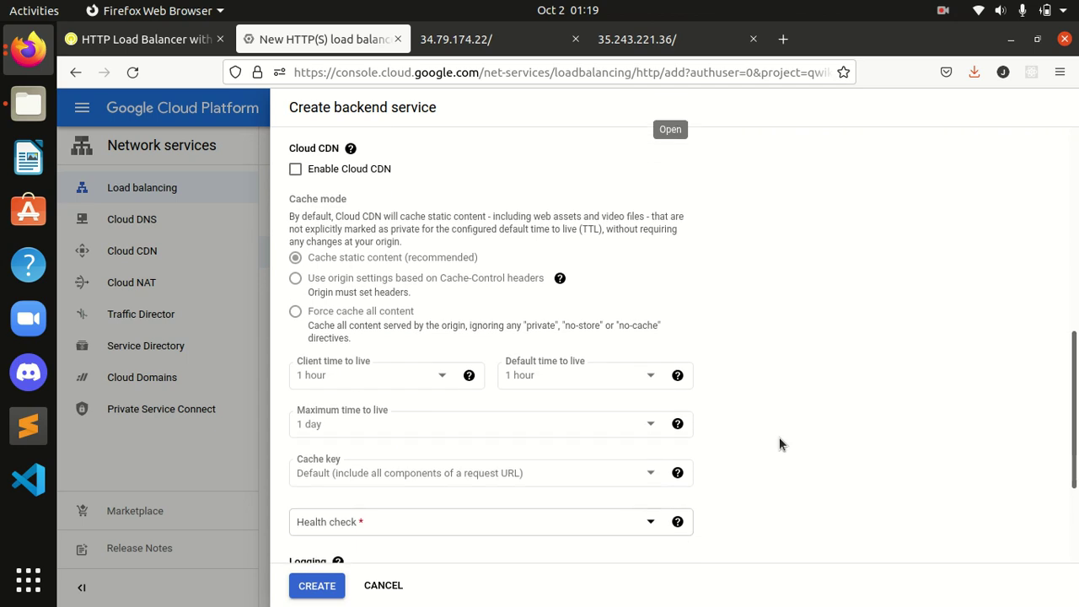
pyautogui.scroll(-2, 779, 437)
pyautogui.click(148, 39)
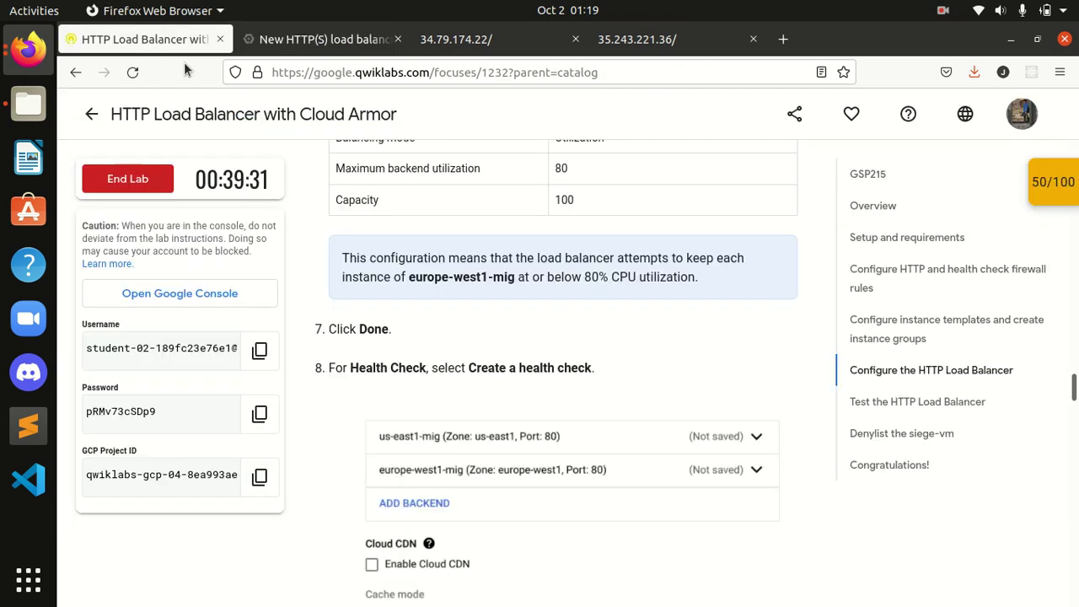
pyautogui.scroll(-2, 452, 405)
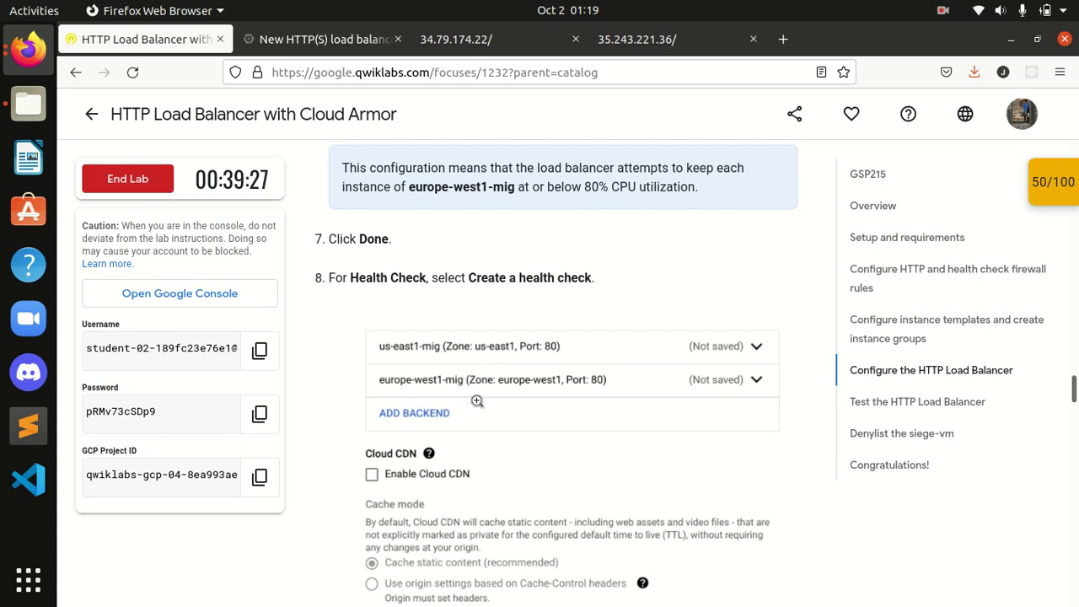
pyautogui.scroll(-6, 477, 370)
pyautogui.scroll(-4, 472, 397)
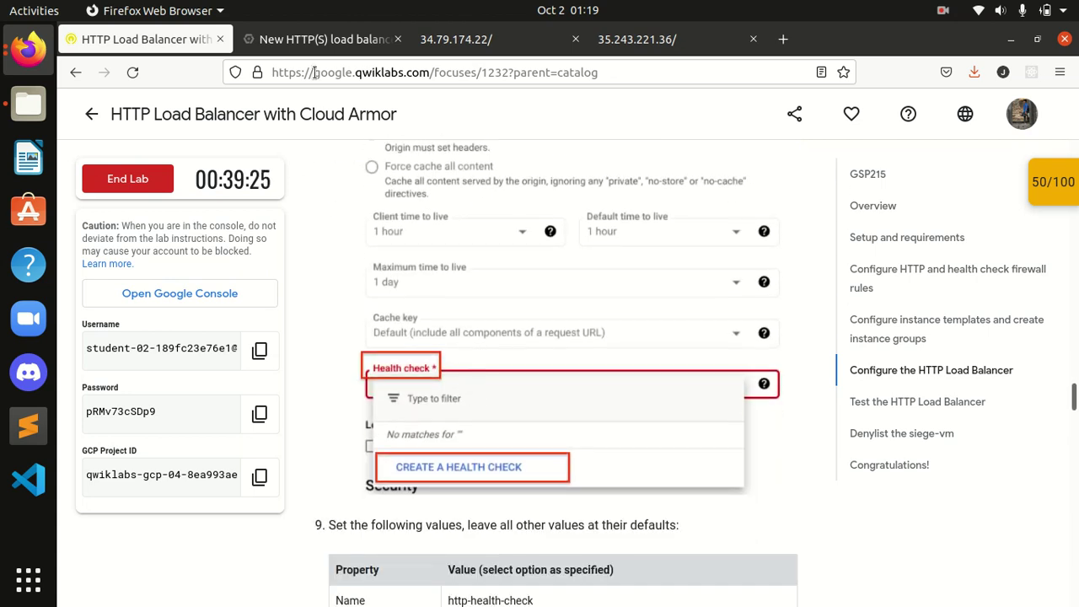
pyautogui.click(341, 39)
pyautogui.click(354, 448)
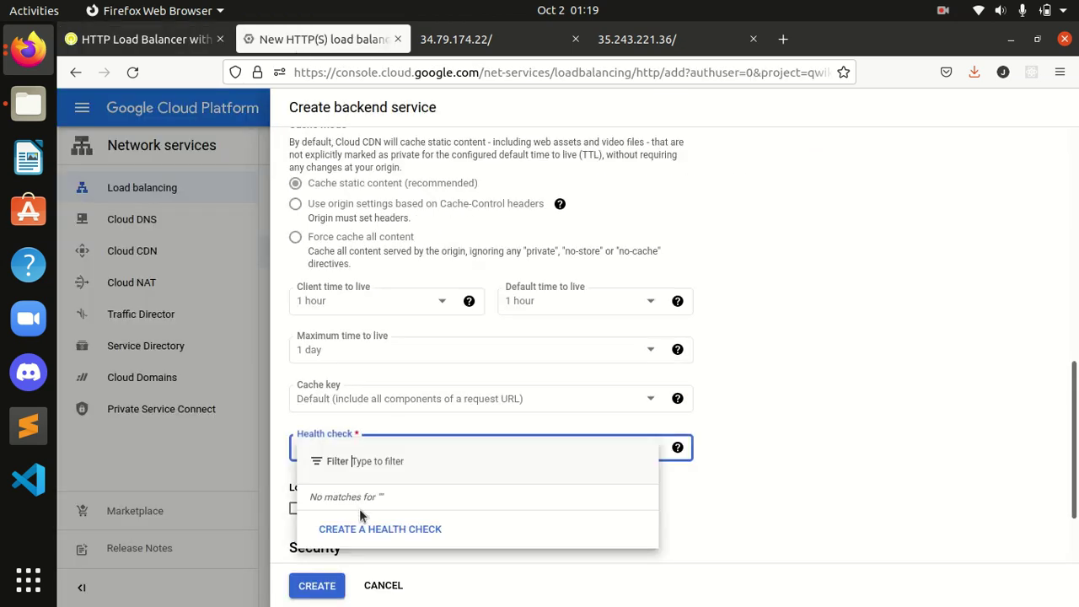
pyautogui.click(361, 529)
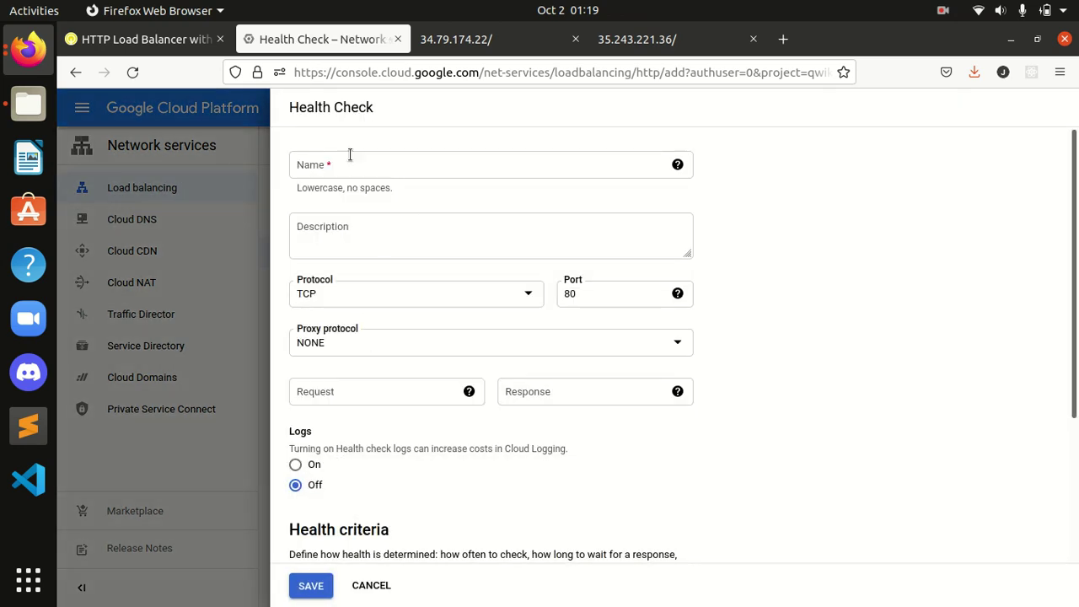
# Copy the health check name from the lab instructions and name the new health check http-health-check, trimming the pasted text
pyautogui.click(160, 39)
pyautogui.scroll(-2, 437, 398)
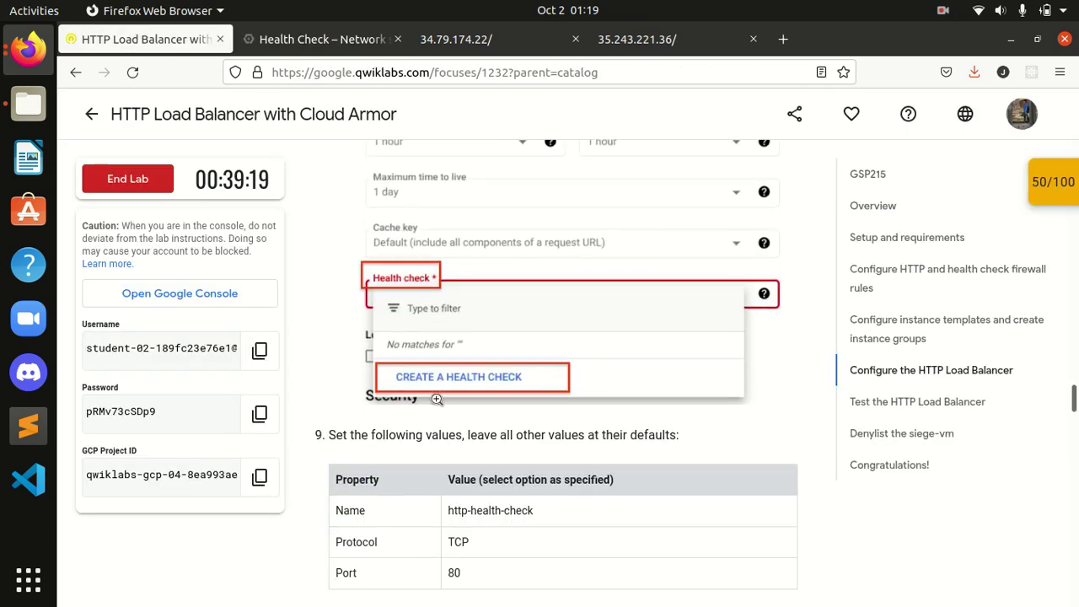
pyautogui.scroll(-2, 436, 399)
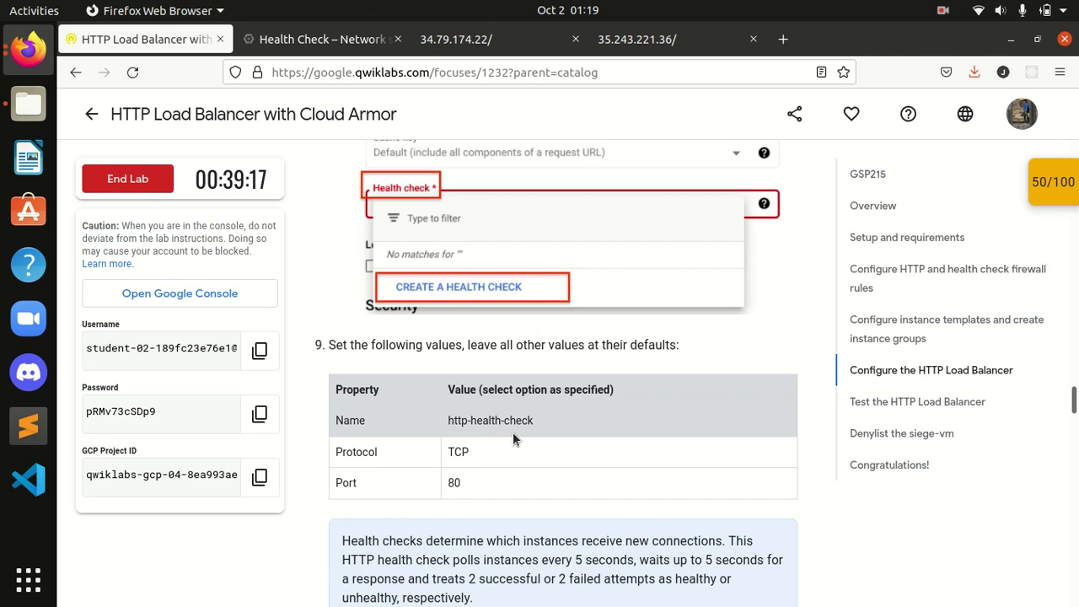
pyautogui.moveTo(544, 417); pyautogui.dragTo(434, 422)
pyautogui.hotkey('ctrl', 'c')
pyautogui.click(320, 39)
pyautogui.click(321, 170)
pyautogui.hotkey('ctrl', 'v')
pyautogui.click(317, 168)
pyautogui.press('BackSpace')
pyautogui.press('BackSpace')
pyautogui.press('BackSpace')
pyautogui.press('BackSpace')
pyautogui.press('BackSpace')
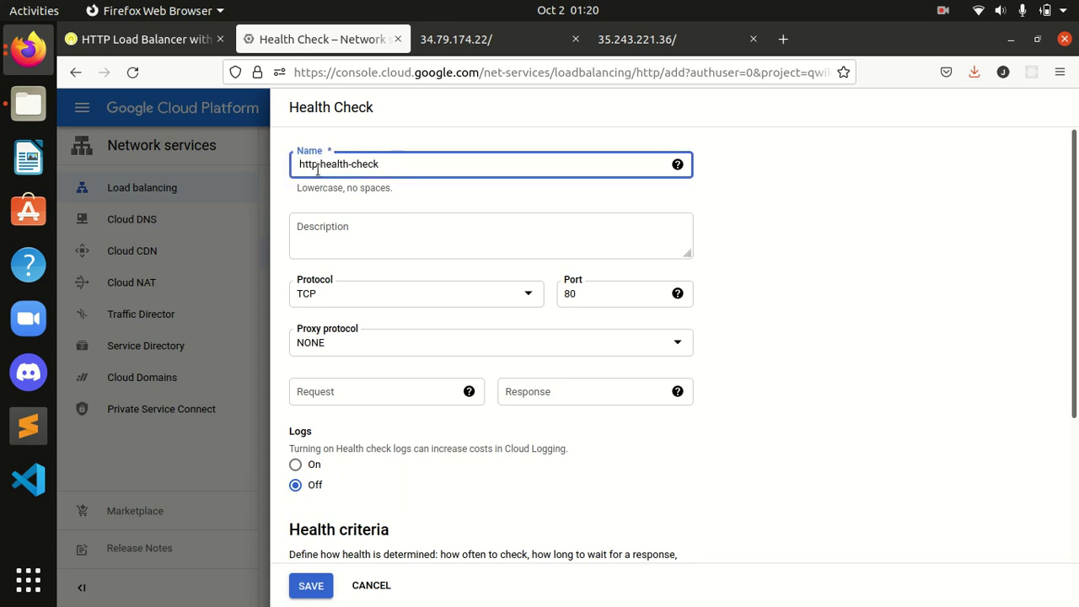
# Review the remaining health check instructions in the lab and try to save the health check
pyautogui.click(175, 49)
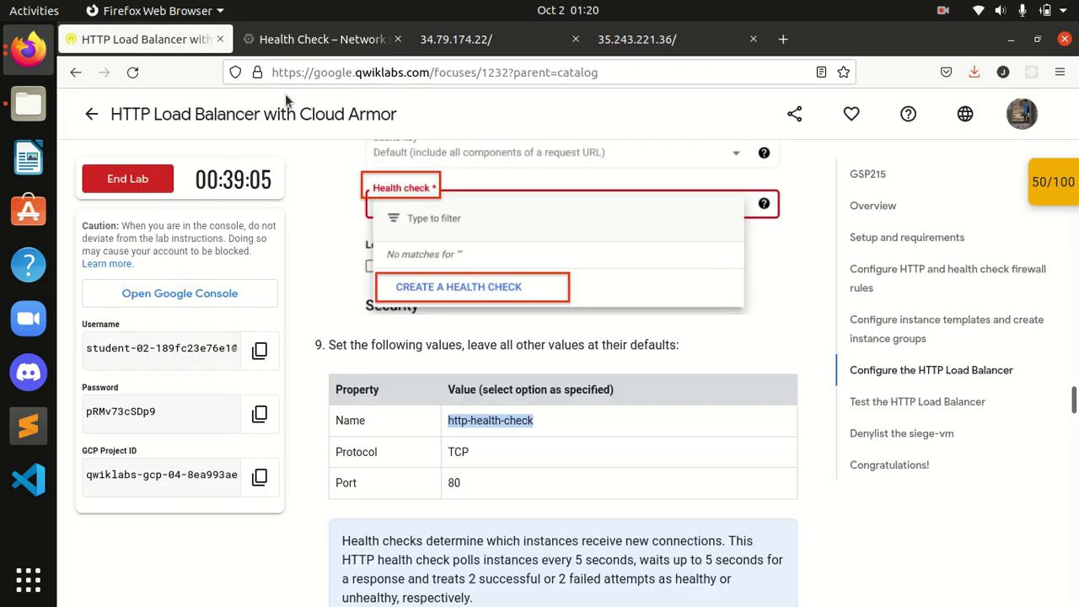
pyautogui.scroll(-3, 498, 459)
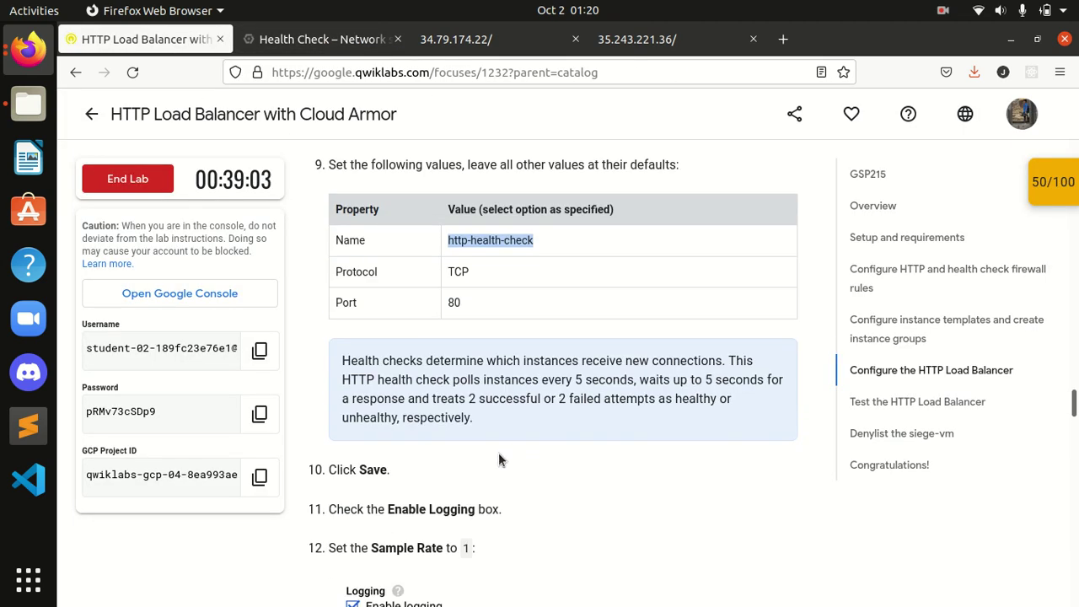
pyautogui.scroll(-2, 498, 459)
pyautogui.click(311, 41)
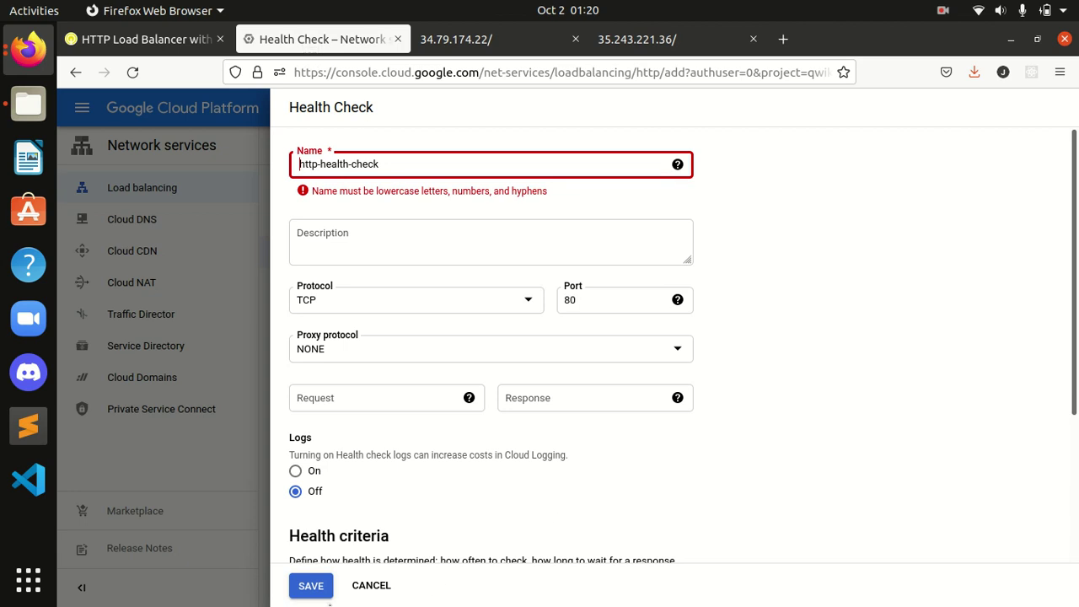
pyautogui.click(312, 585)
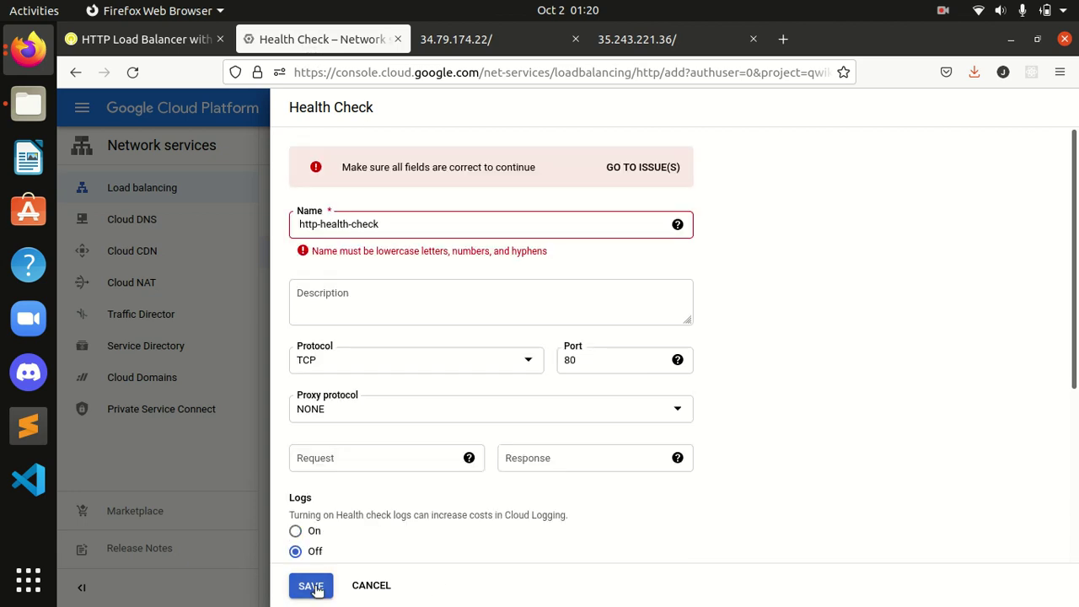
# Replace the health check's name with the suggested http-health-check entry and save the health check
pyautogui.click(399, 224)
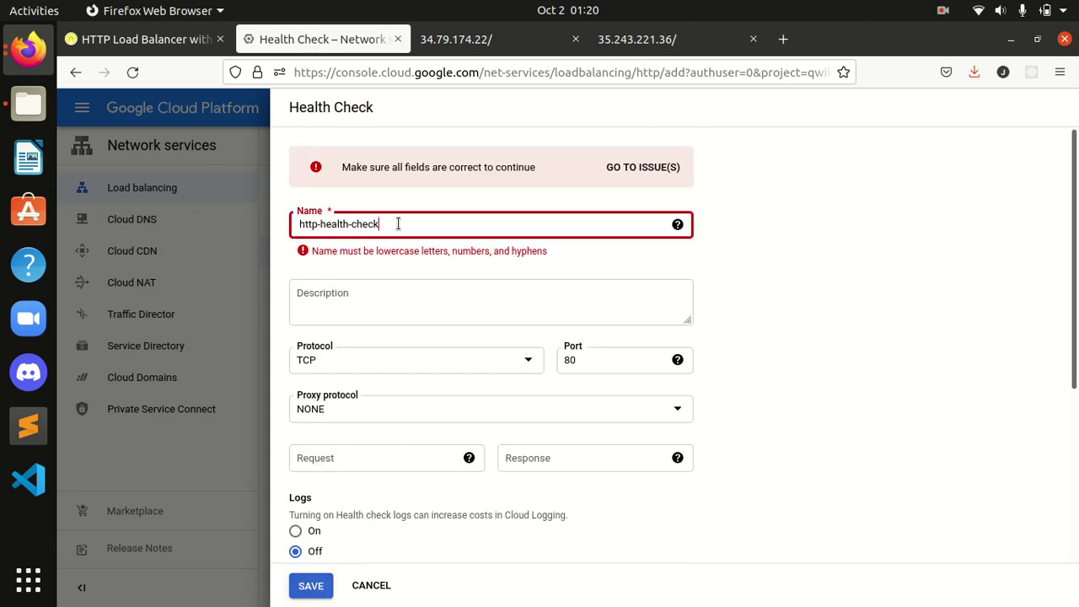
pyautogui.click(299, 225)
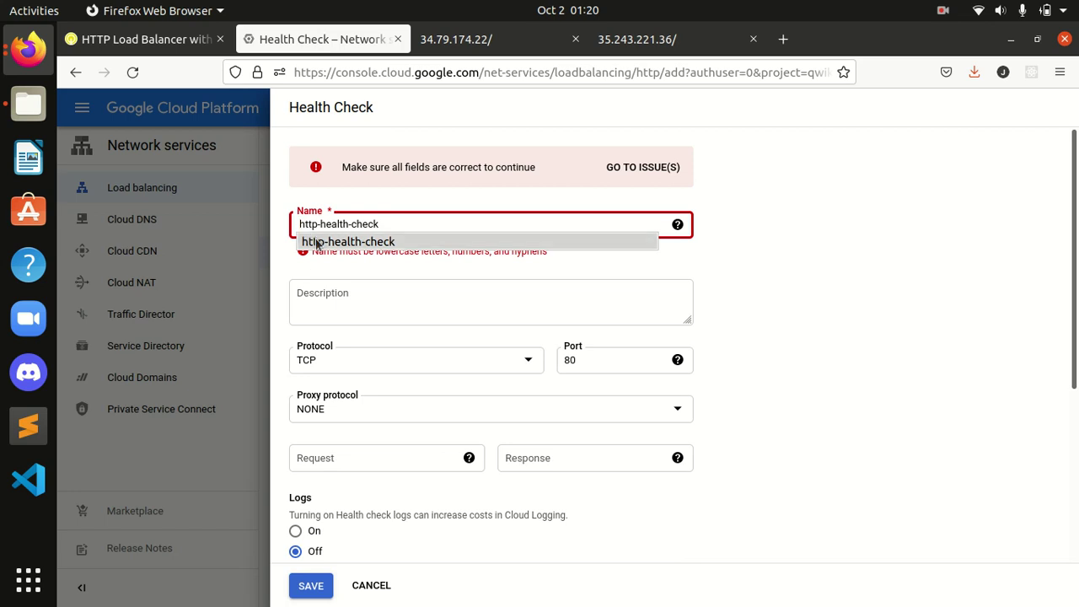
pyautogui.click(314, 241)
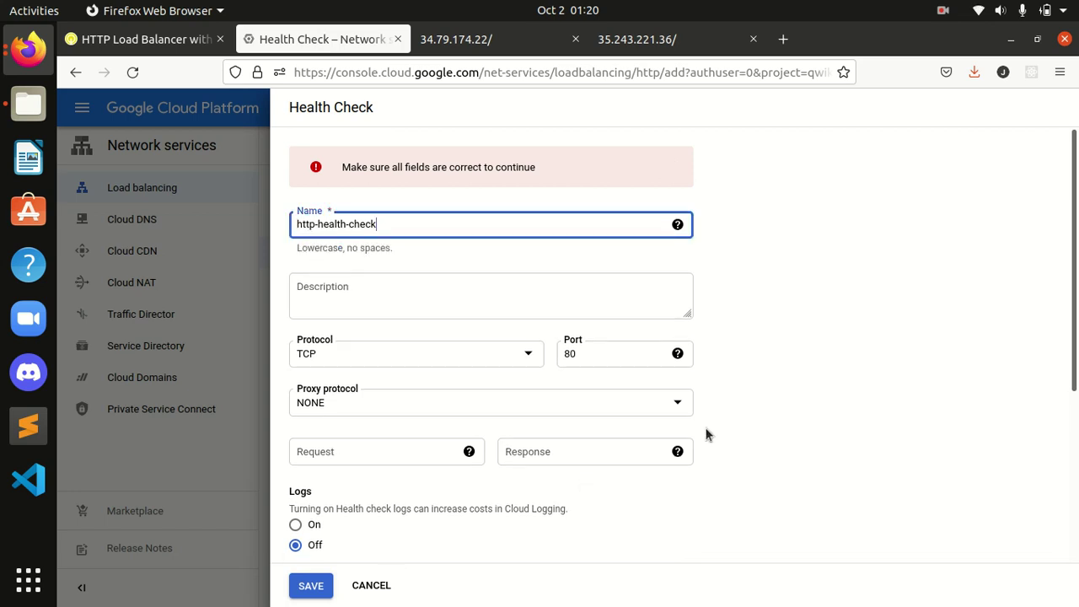
pyautogui.scroll(-3, 708, 436)
pyautogui.click(327, 581)
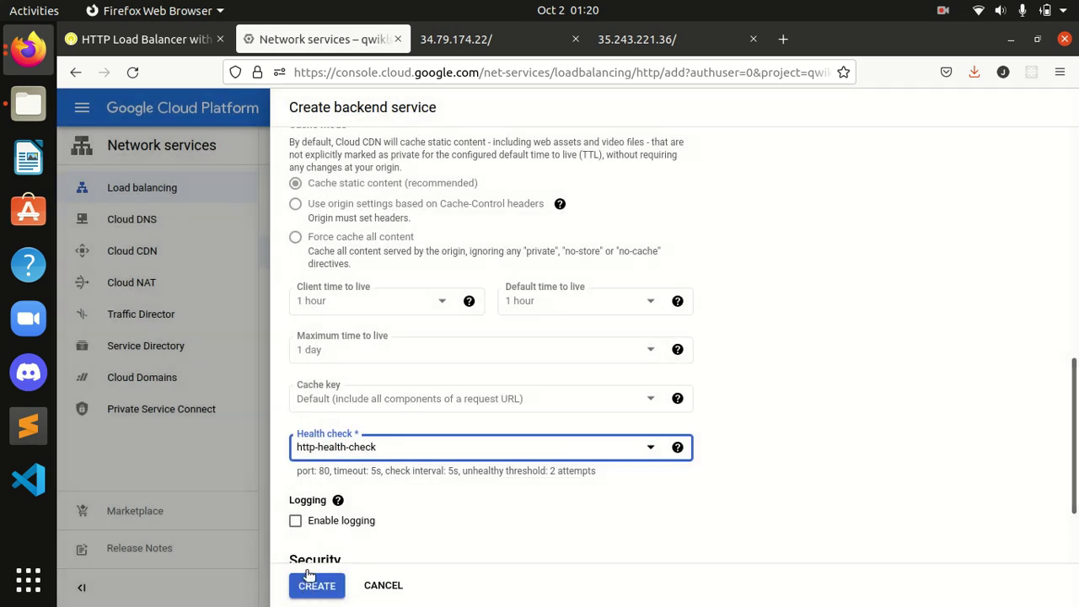
# Look up the lab's logging settings and enable logging on the backend service with a sample rate of 1
pyautogui.click(164, 38)
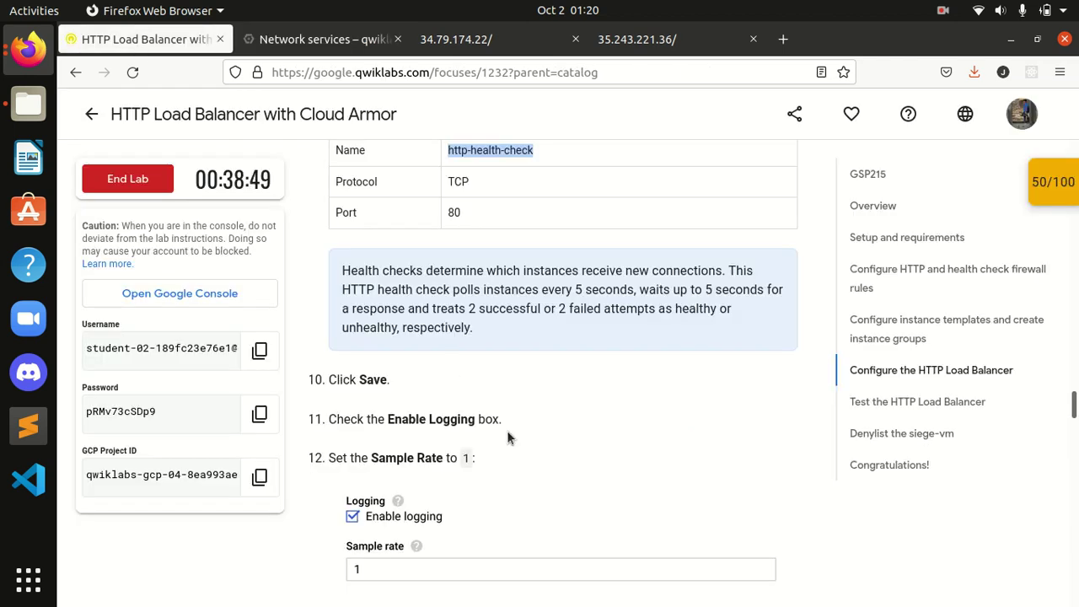
pyautogui.scroll(-1, 506, 430)
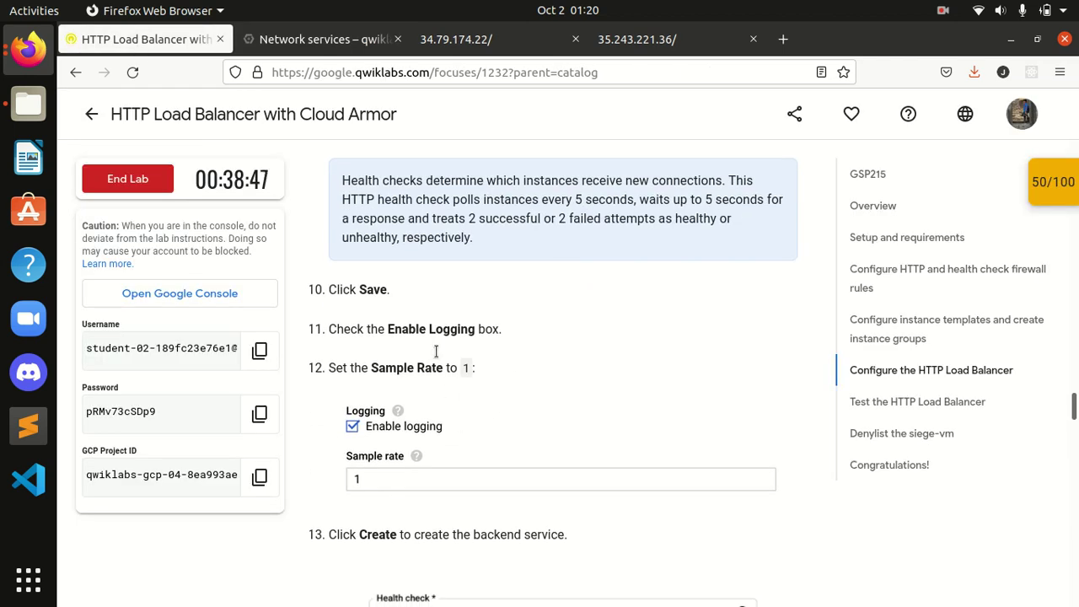
pyautogui.click(321, 39)
pyautogui.scroll(-2, 502, 457)
pyautogui.click(296, 450)
pyautogui.scroll(-2, 323, 482)
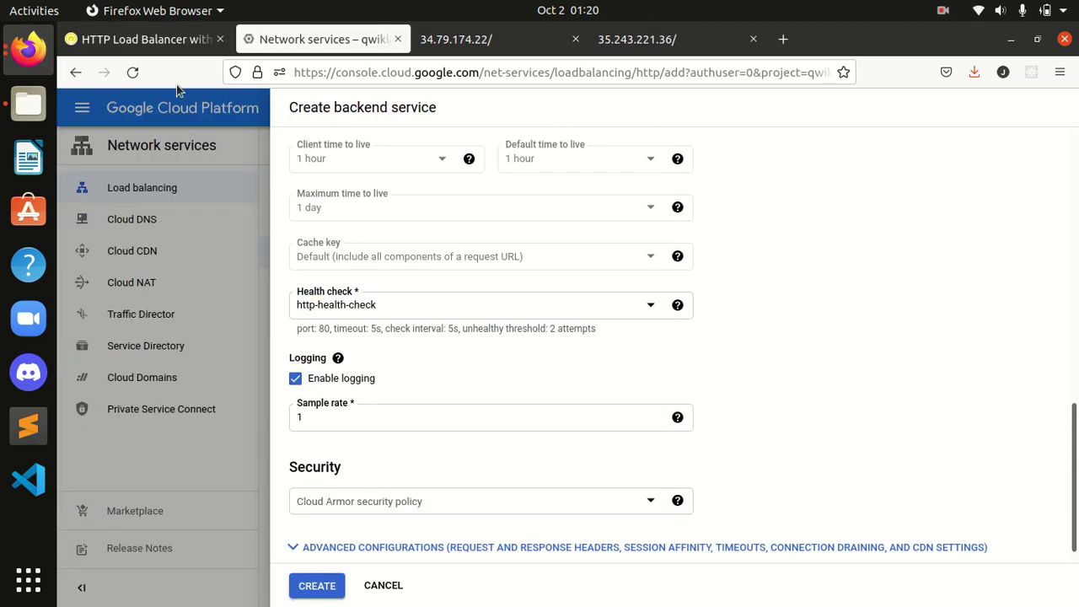
# Check the lab's instruction following the logging settings and create the http-backend backend service
pyautogui.click(148, 38)
pyautogui.scroll(-3, 402, 451)
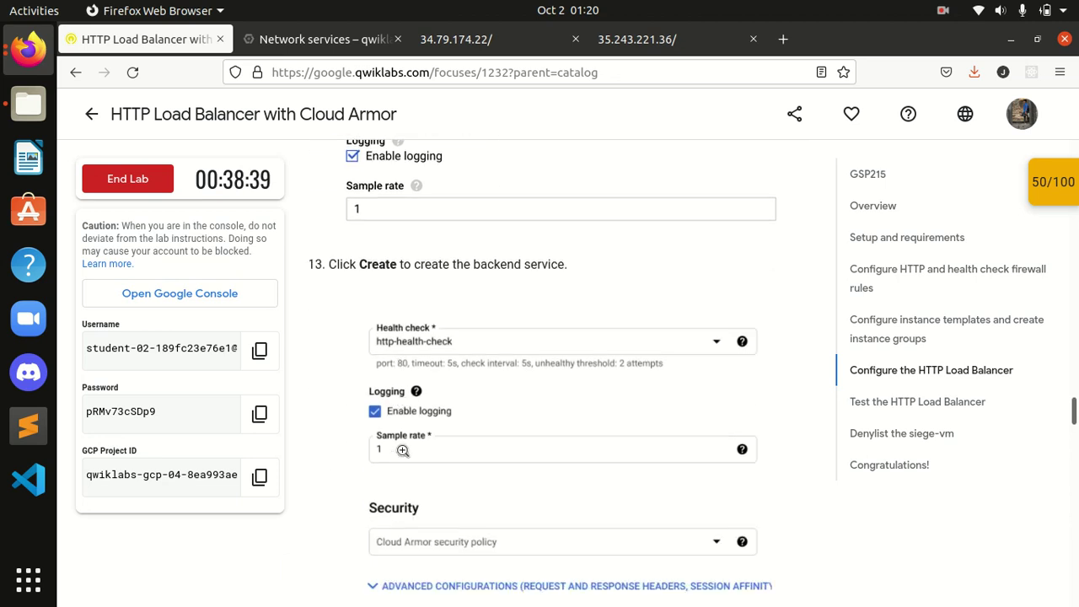
pyautogui.click(310, 44)
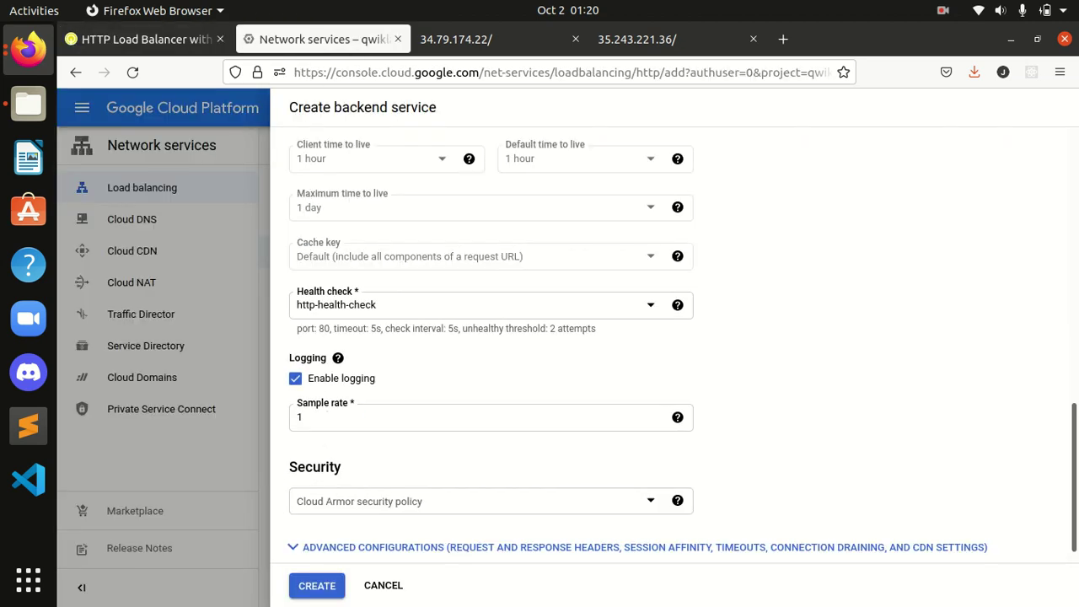
pyautogui.click(317, 586)
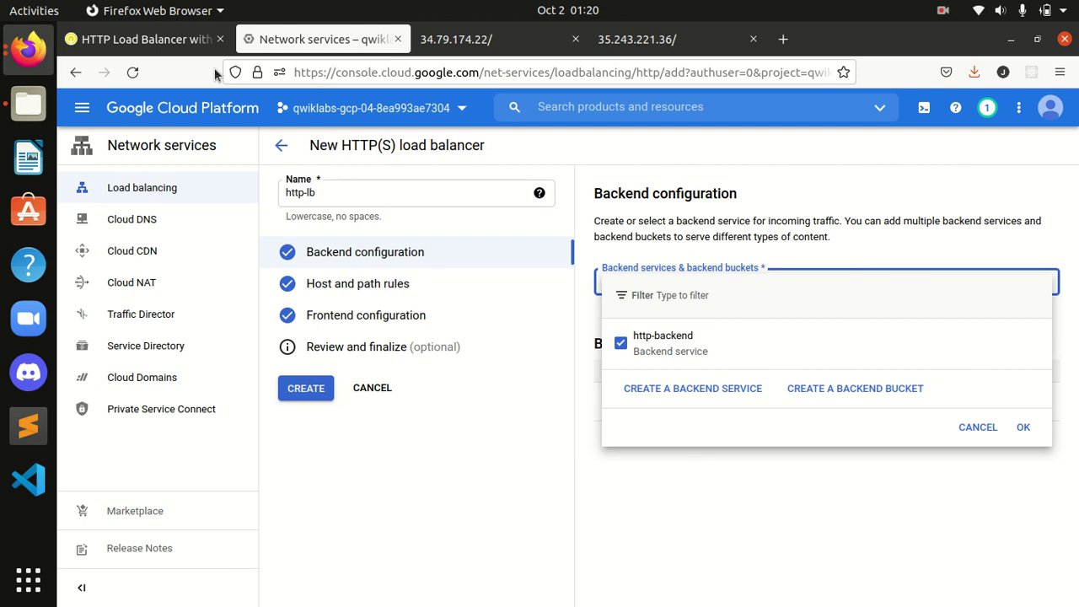
# Read ahead to the lab's frontend section and confirm http-backend as the load balancer's backend service
pyautogui.hotkey('ctrl', 'pageup')
pyautogui.scroll(-4, 363, 439)
pyautogui.scroll(4, 363, 438)
pyautogui.scroll(-4, 362, 438)
pyautogui.scroll(-2, 363, 439)
pyautogui.scroll(1, 362, 438)
pyautogui.scroll(-1, 362, 439)
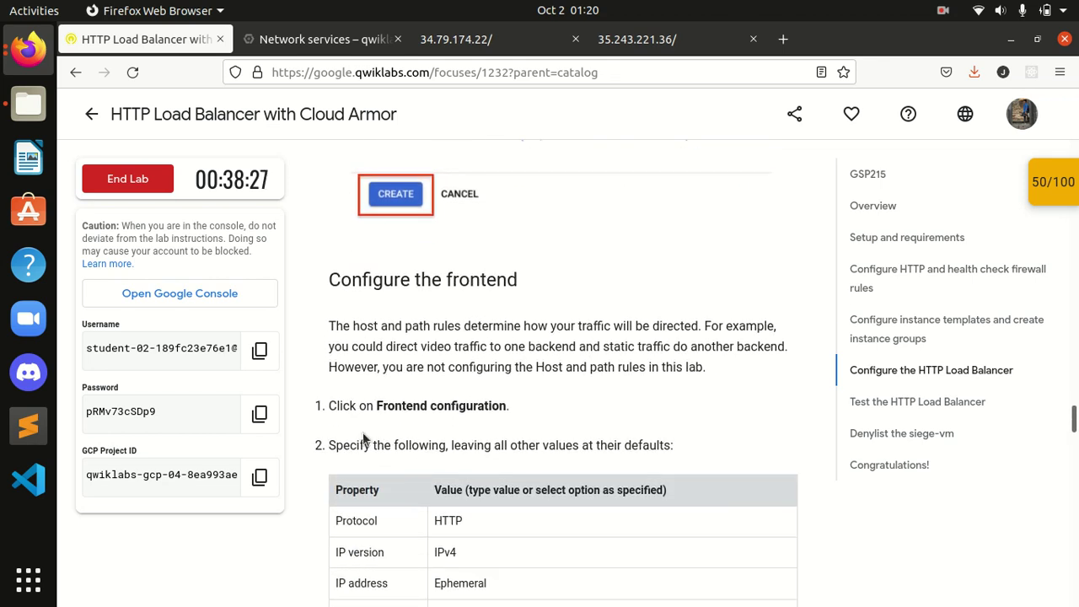
pyautogui.scroll(-1, 363, 431)
pyautogui.click(312, 39)
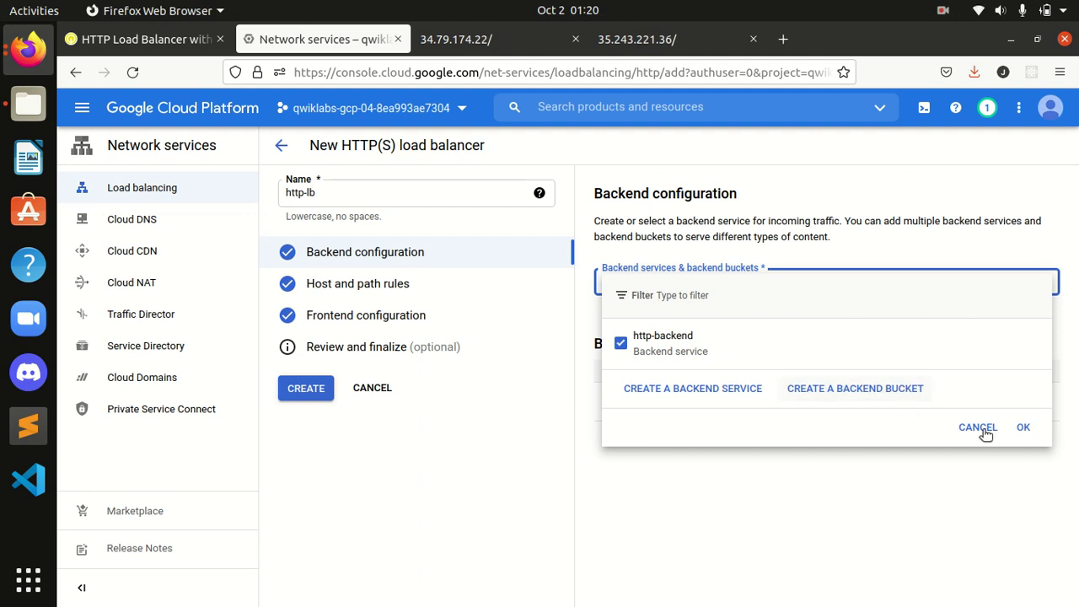
pyautogui.click(1025, 427)
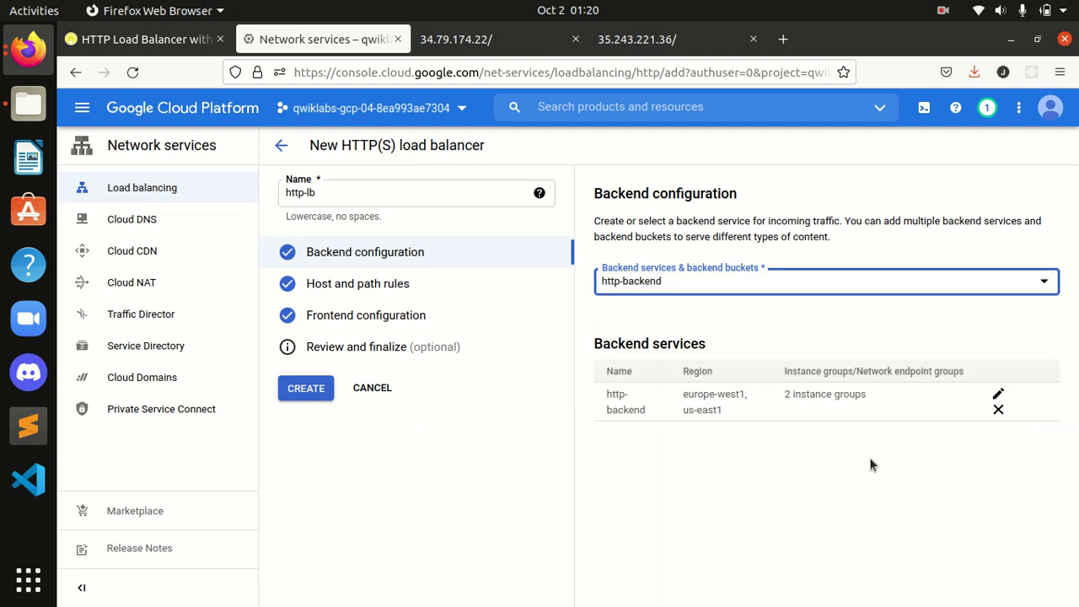
# Open the frontend configuration and compare its protocol, IP version, IP address and port with the lab's first frontend table
pyautogui.click(321, 316)
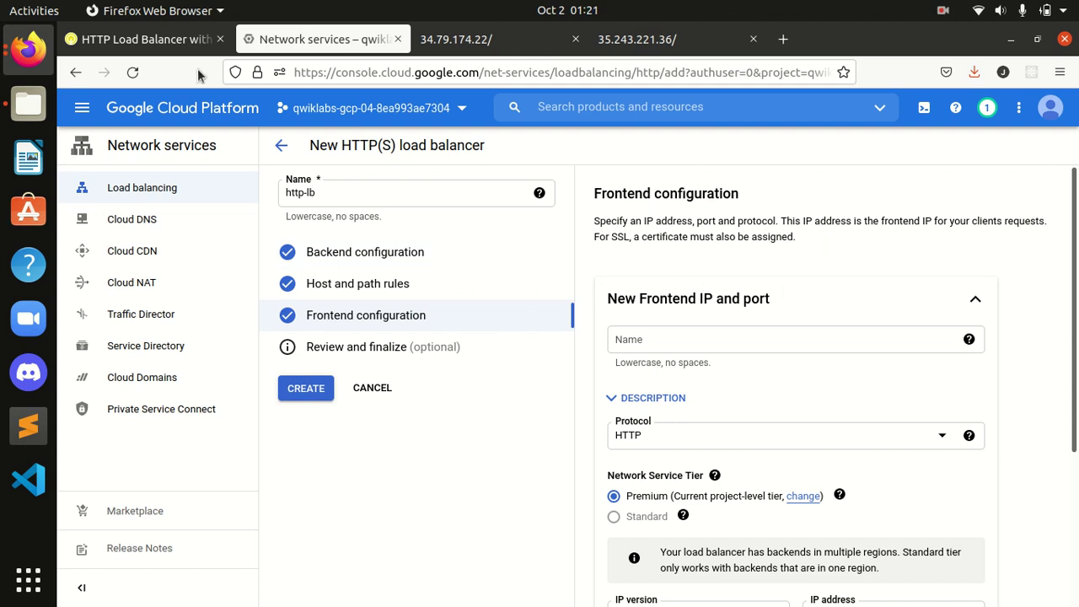
pyautogui.click(139, 39)
pyautogui.scroll(-1, 651, 426)
pyautogui.scroll(-1, 651, 424)
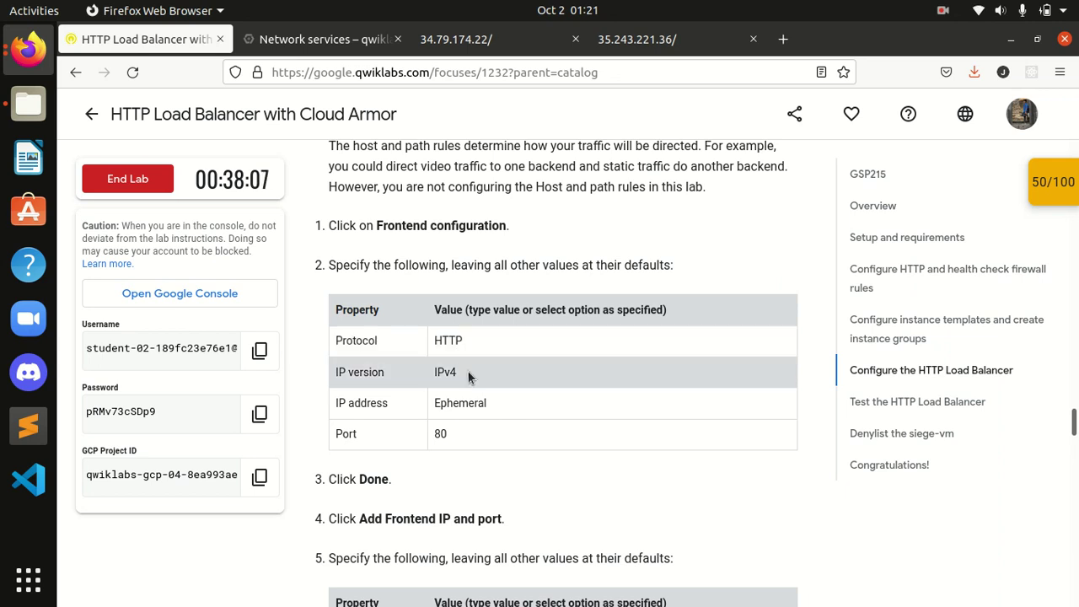
pyautogui.hotkey('ctrl', 'Tab')
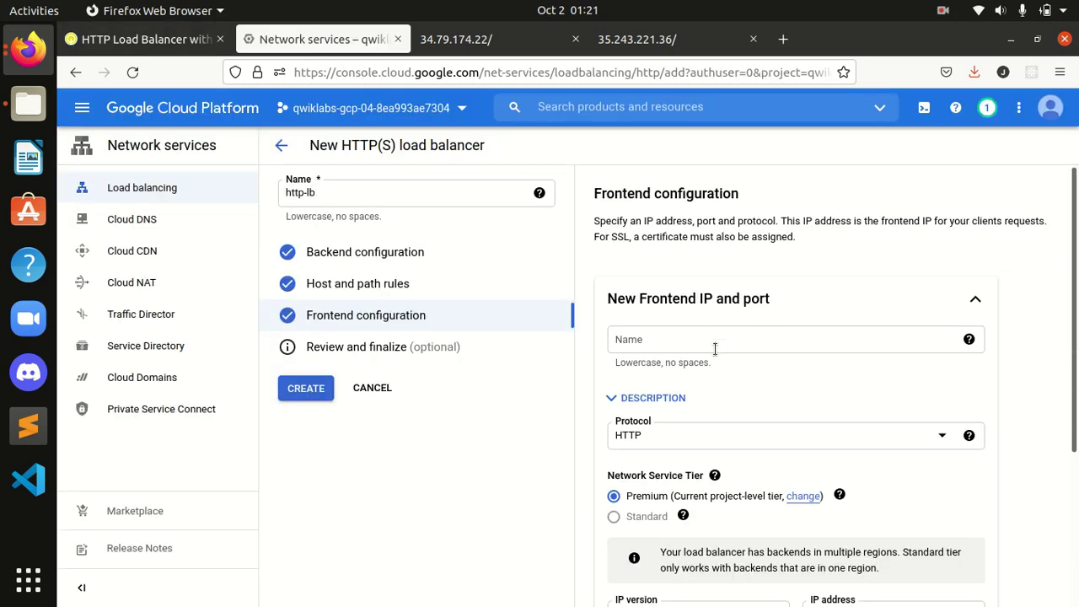
pyautogui.click(169, 42)
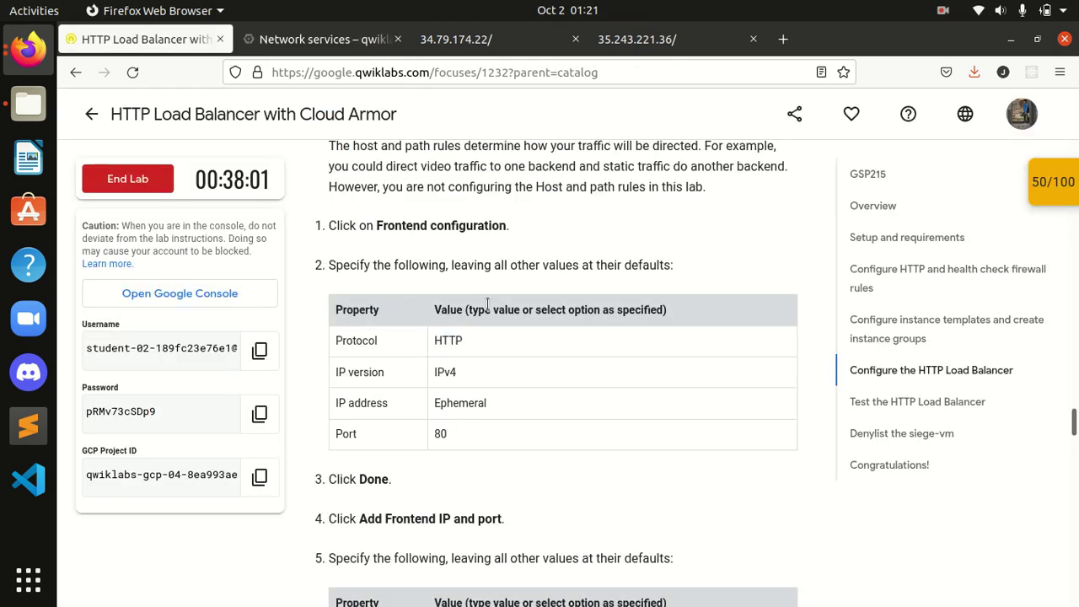
pyautogui.click(296, 40)
pyautogui.scroll(-3, 978, 346)
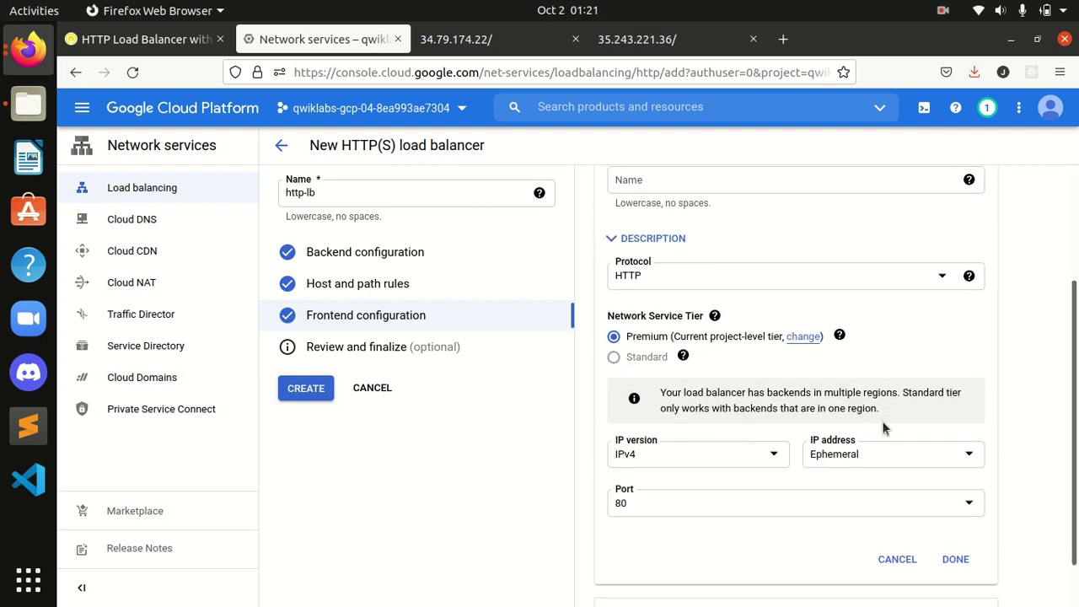
pyautogui.click(111, 37)
pyautogui.click(360, 47)
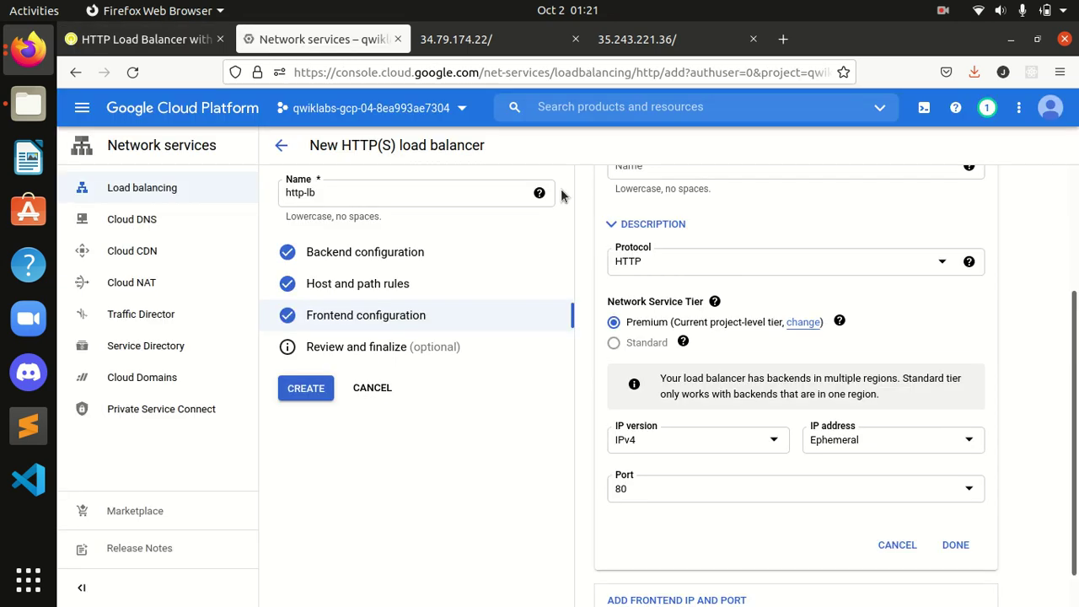
# Check the lab's remaining frontend instructions and finish the first frontend with HTTP, IPv4, an ephemeral address and port 80
pyautogui.click(143, 39)
pyautogui.scroll(-2, 484, 386)
pyautogui.scroll(-2, 485, 385)
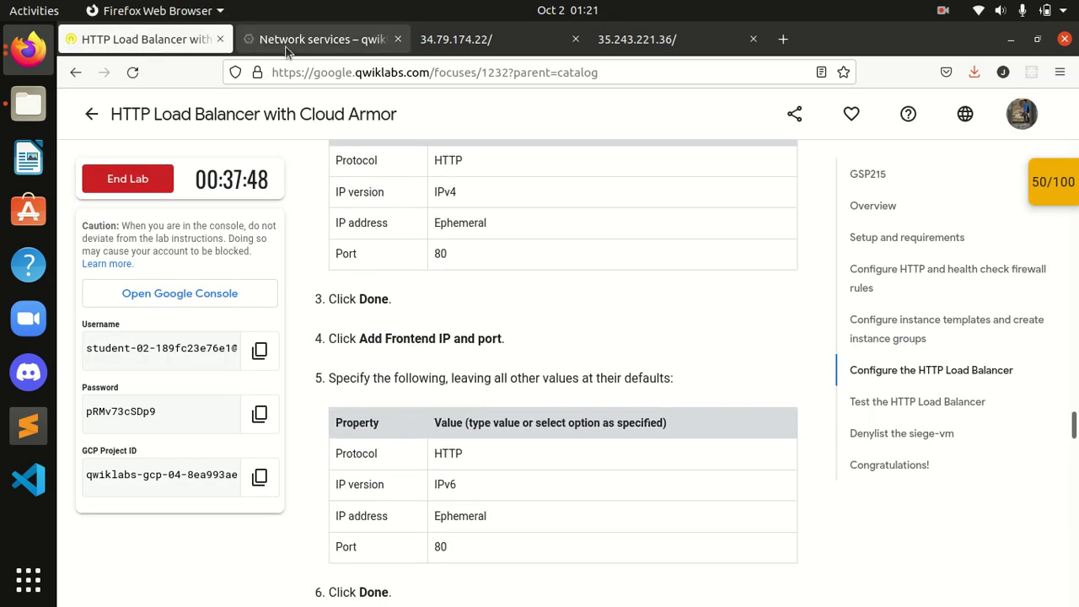
pyautogui.click(321, 38)
pyautogui.scroll(-1, 765, 490)
pyautogui.click(953, 506)
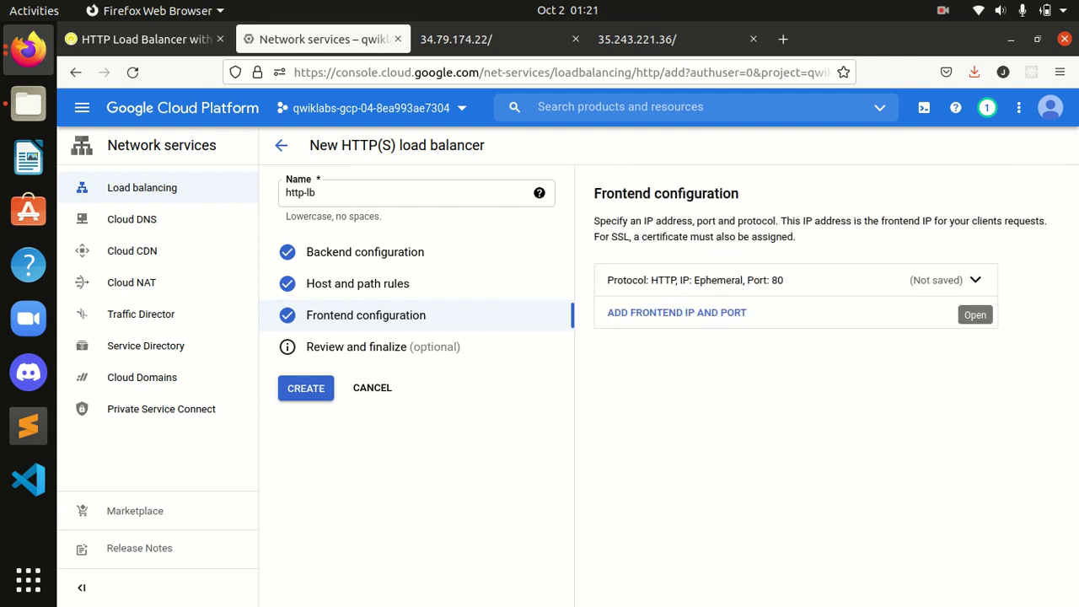
# Add a second HTTP frontend with IP version IPv6, an ephemeral address and port 80, following the lab's table
pyautogui.click(641, 317)
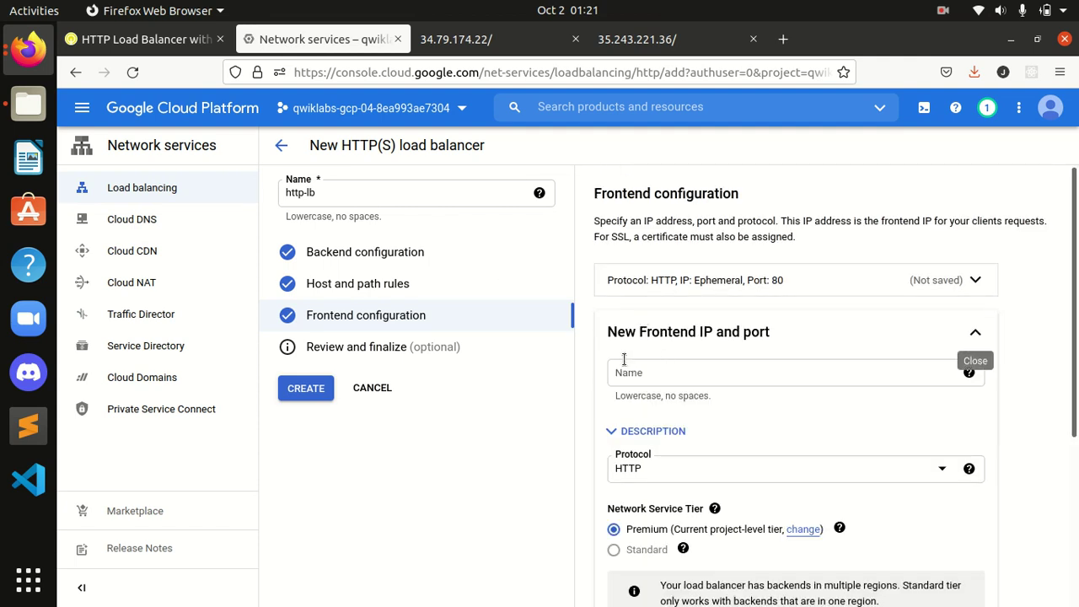
pyautogui.click(157, 51)
pyautogui.scroll(-2, 484, 440)
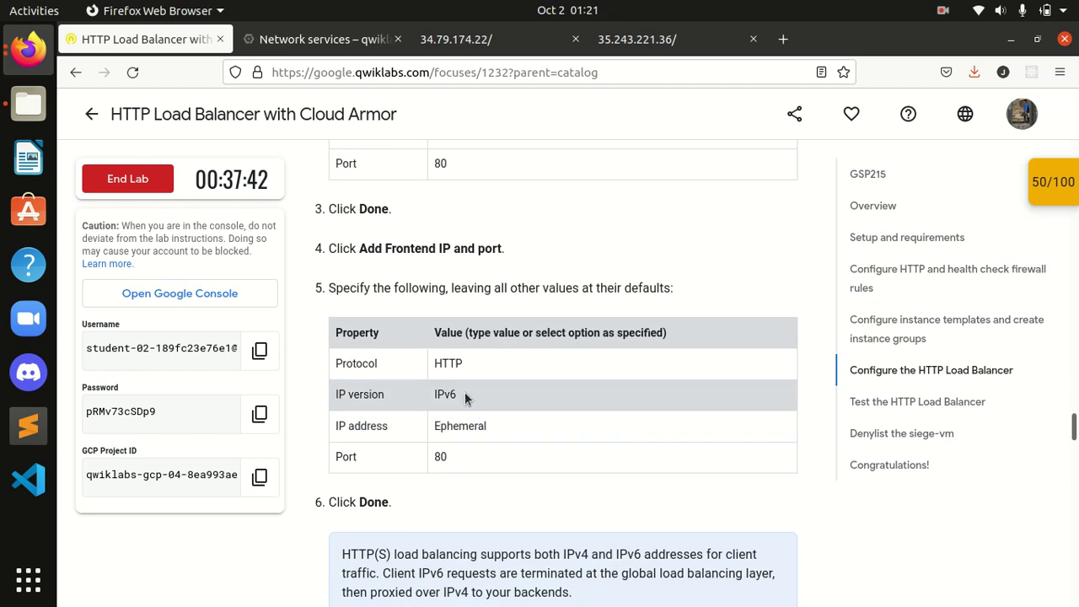
pyautogui.click(321, 39)
pyautogui.scroll(-3, 792, 497)
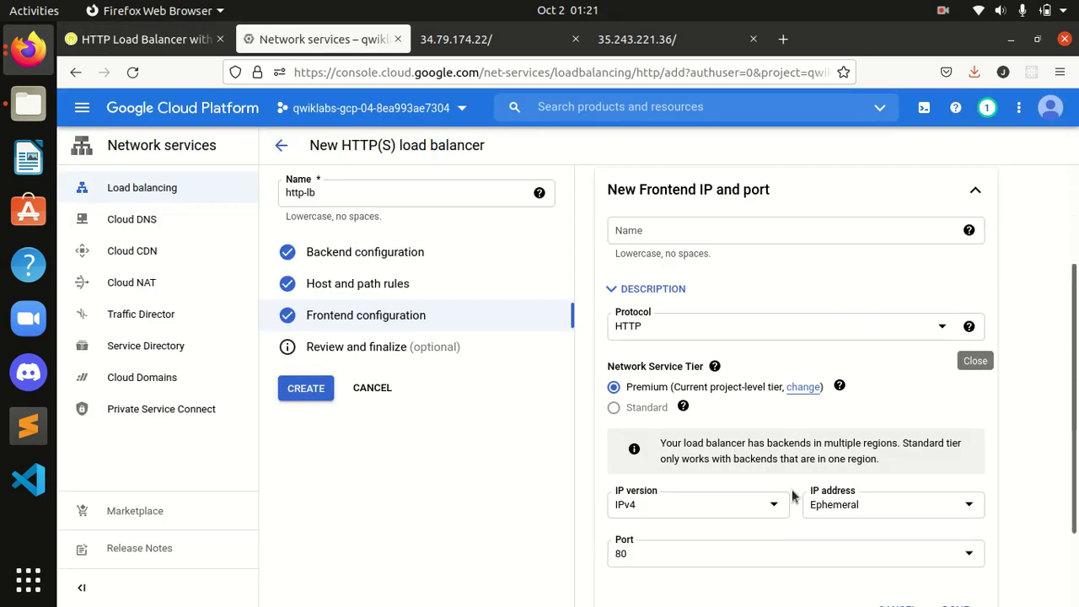
pyautogui.click(679, 513)
pyautogui.click(637, 542)
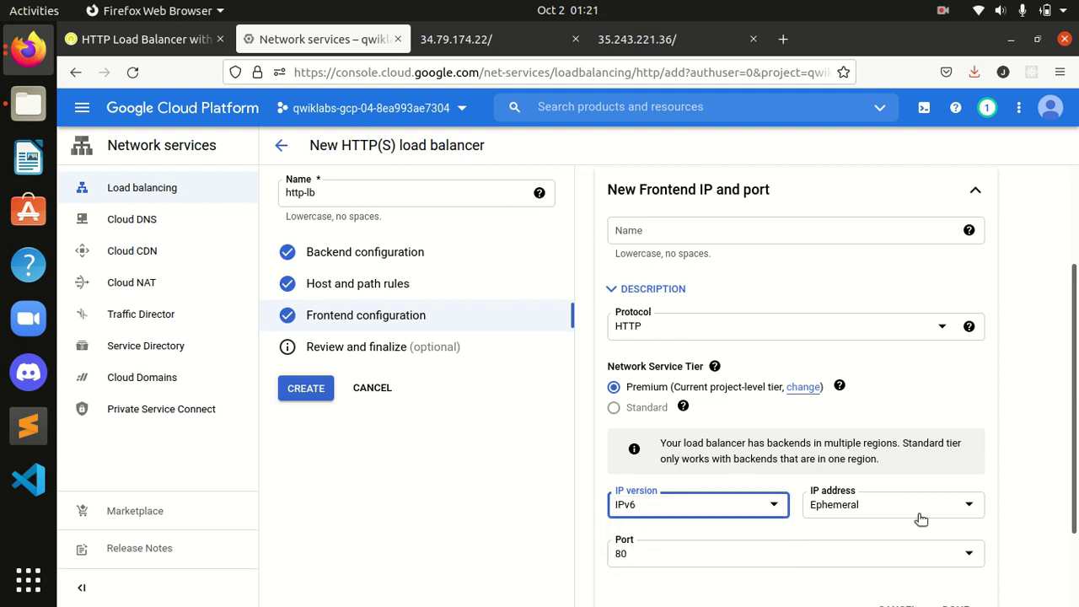
pyautogui.scroll(-2, 919, 533)
pyautogui.click(141, 40)
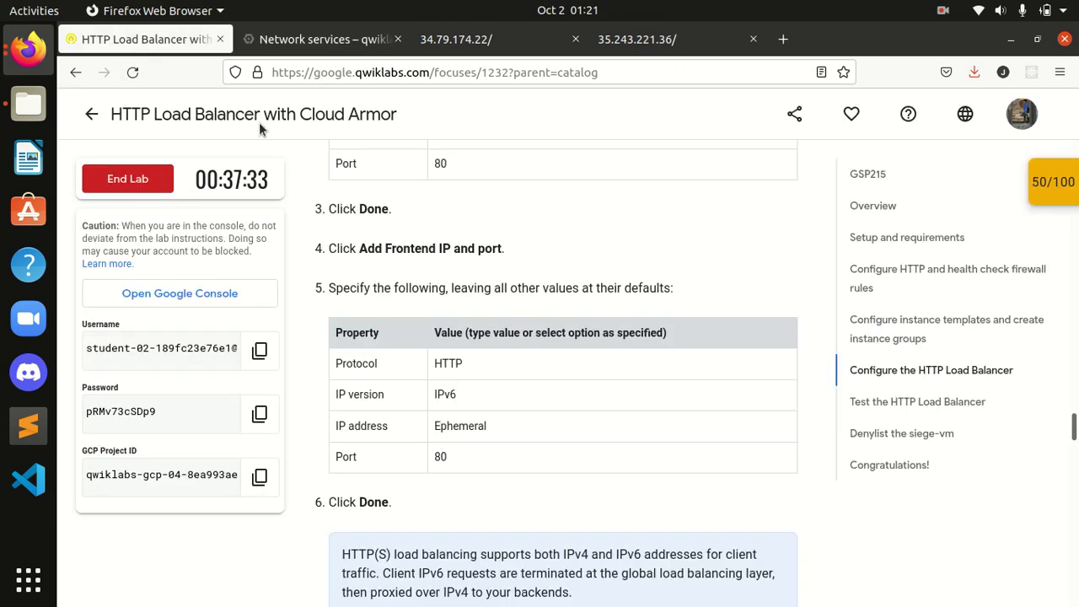
pyautogui.scroll(-3, 421, 421)
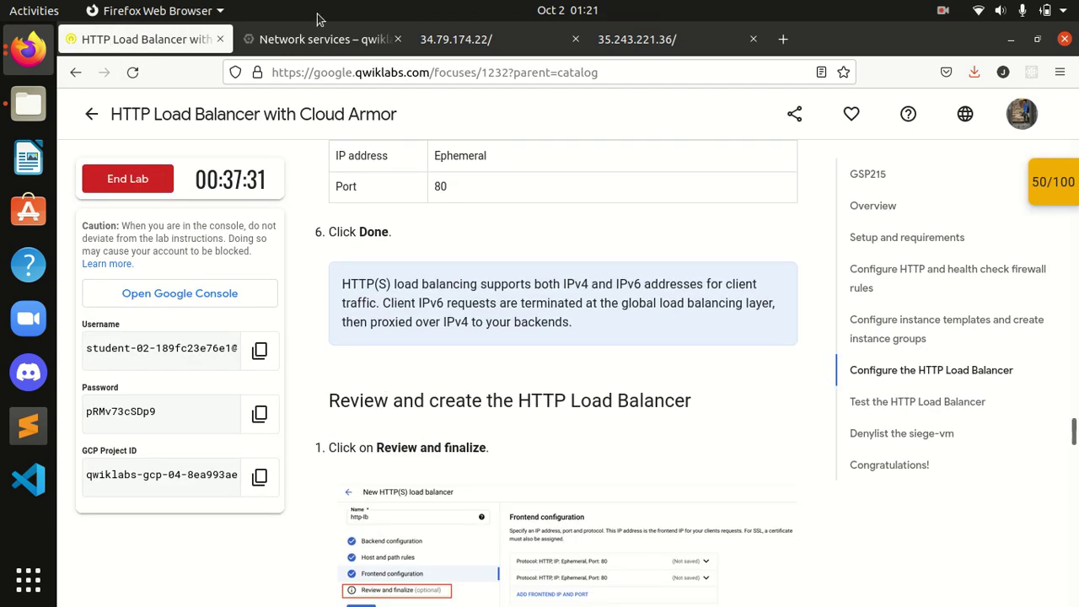
pyautogui.click(316, 39)
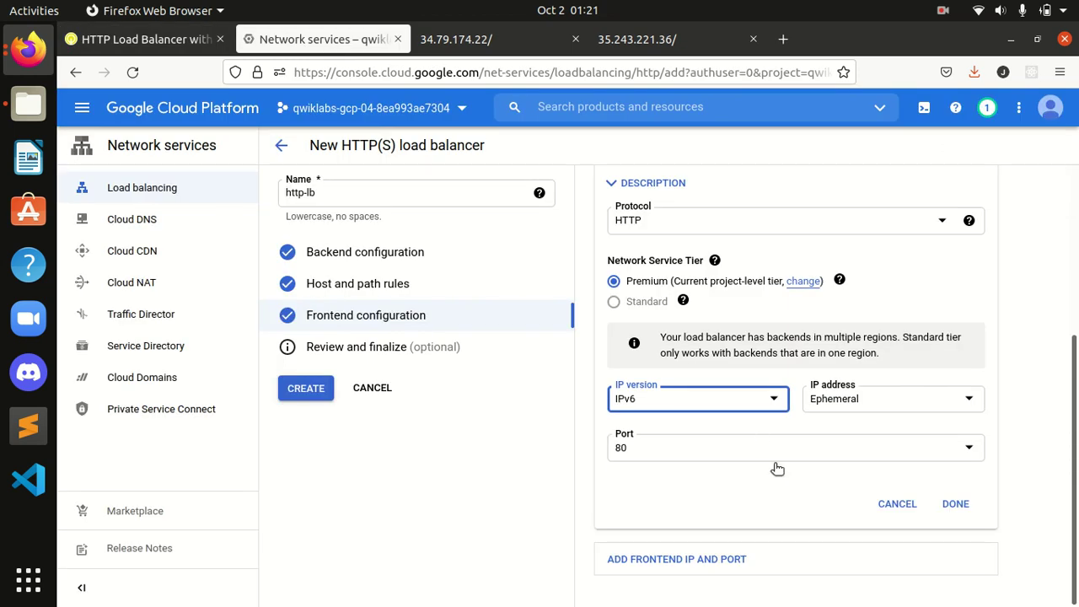
pyautogui.click(949, 504)
# Consult the lab's review section and open the load balancer's review and finalize summary
pyautogui.click(156, 46)
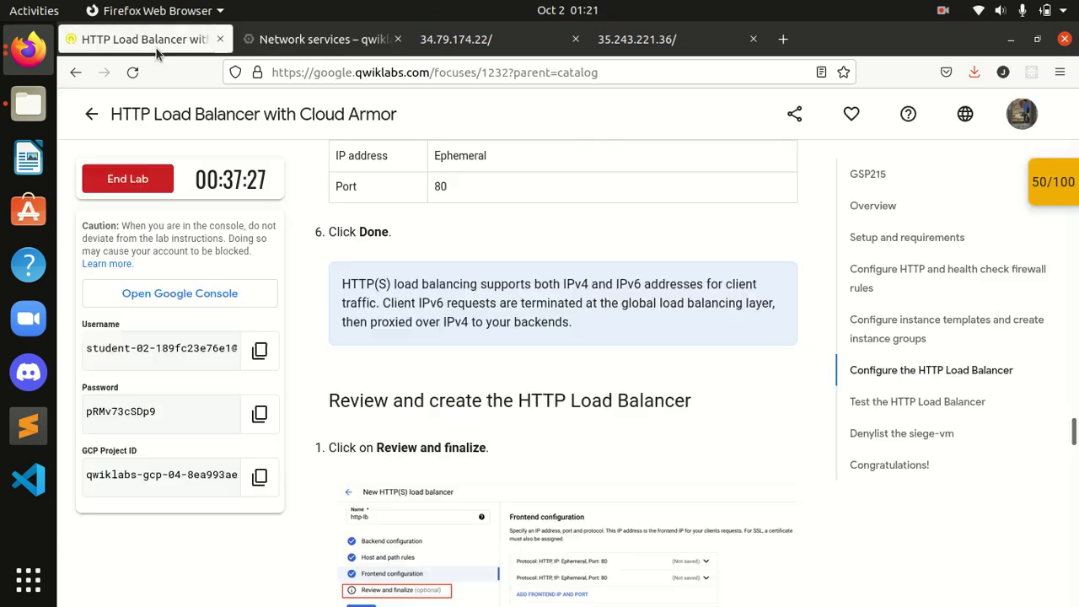
pyautogui.scroll(-1, 321, 363)
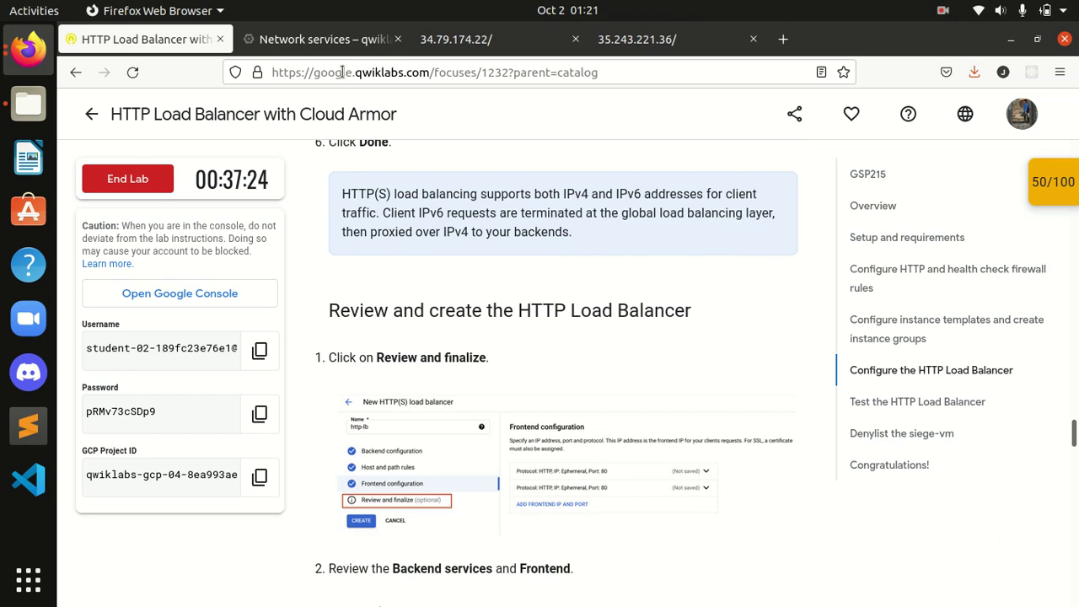
pyautogui.click(337, 38)
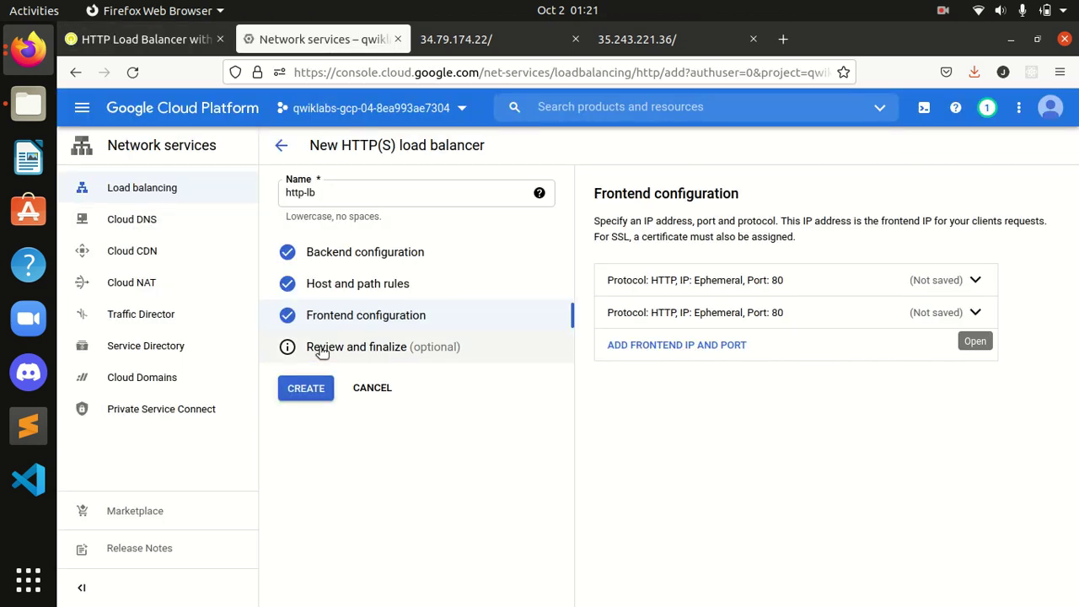
pyautogui.click(126, 42)
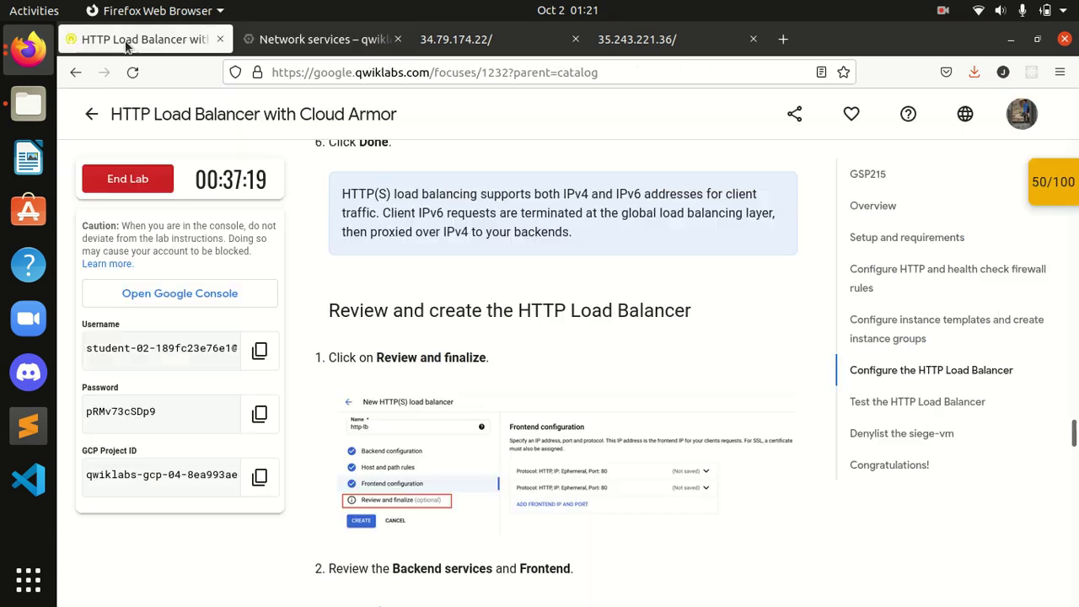
pyautogui.click(300, 42)
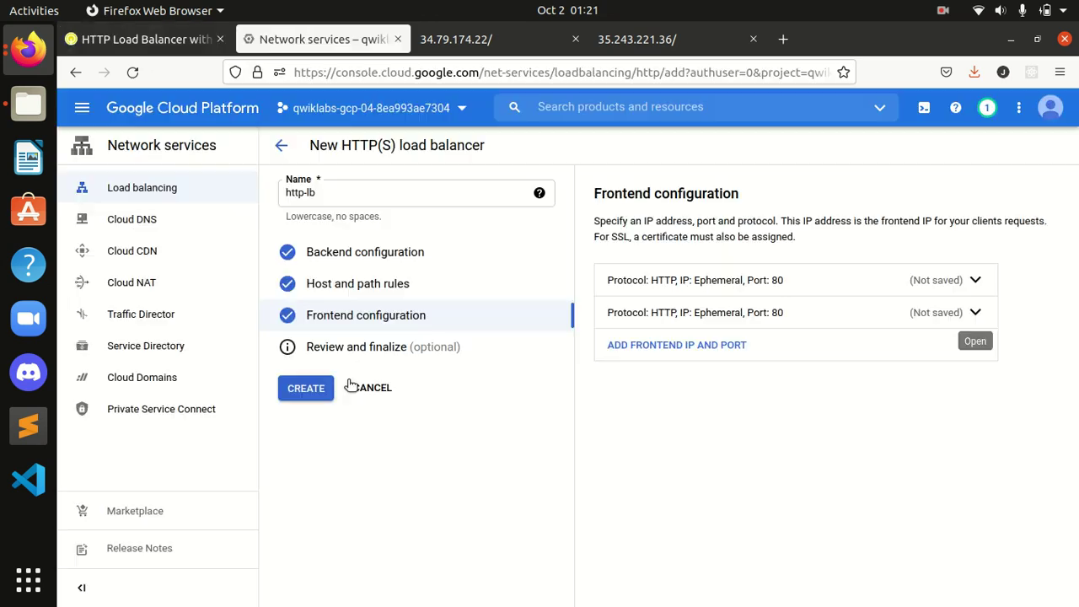
pyautogui.click(356, 352)
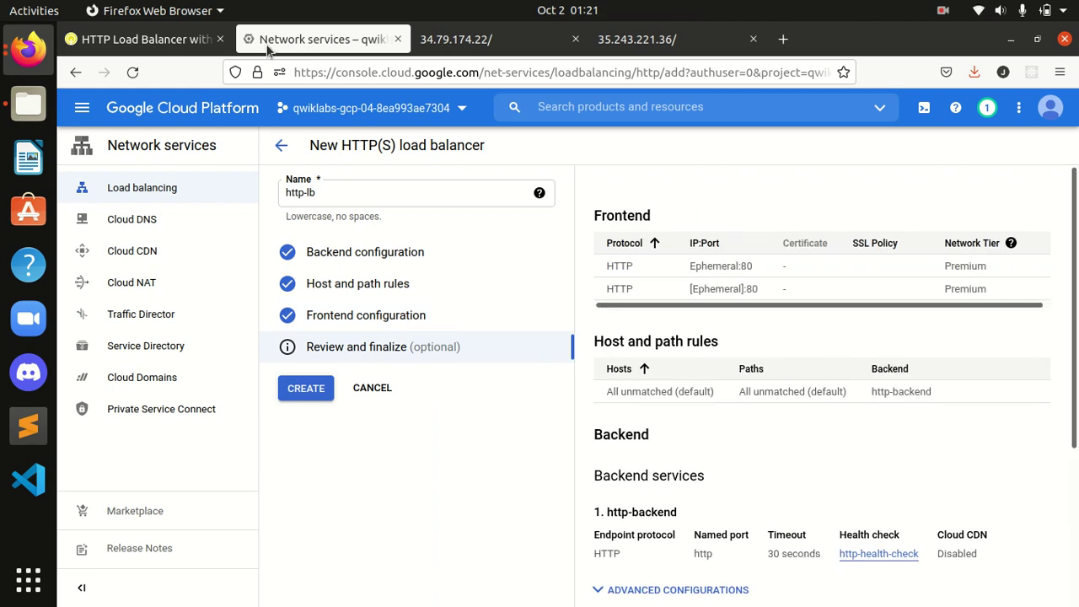
# Compare the frontend, host and path rules, and backend services in the summary with the lab's reference image
pyautogui.click(172, 48)
pyautogui.scroll(-3, 366, 430)
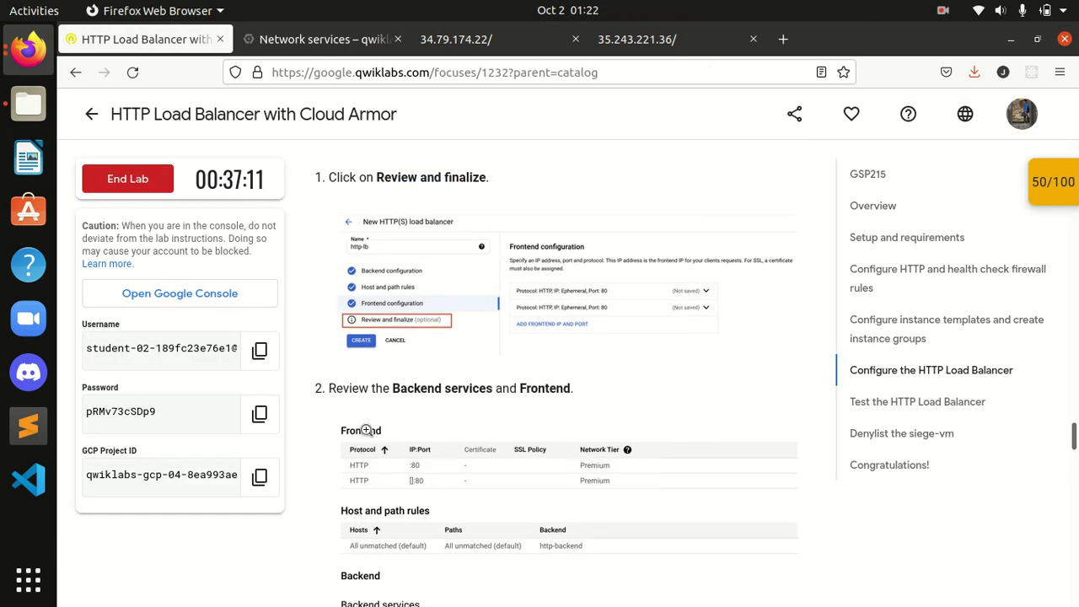
pyautogui.click(307, 50)
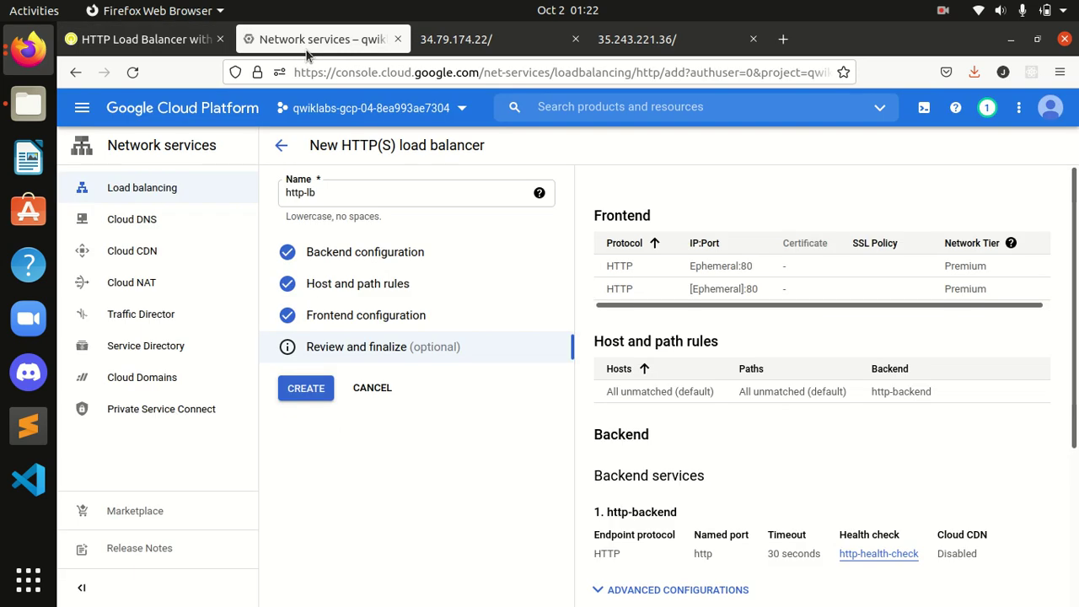
pyautogui.scroll(-5, 752, 438)
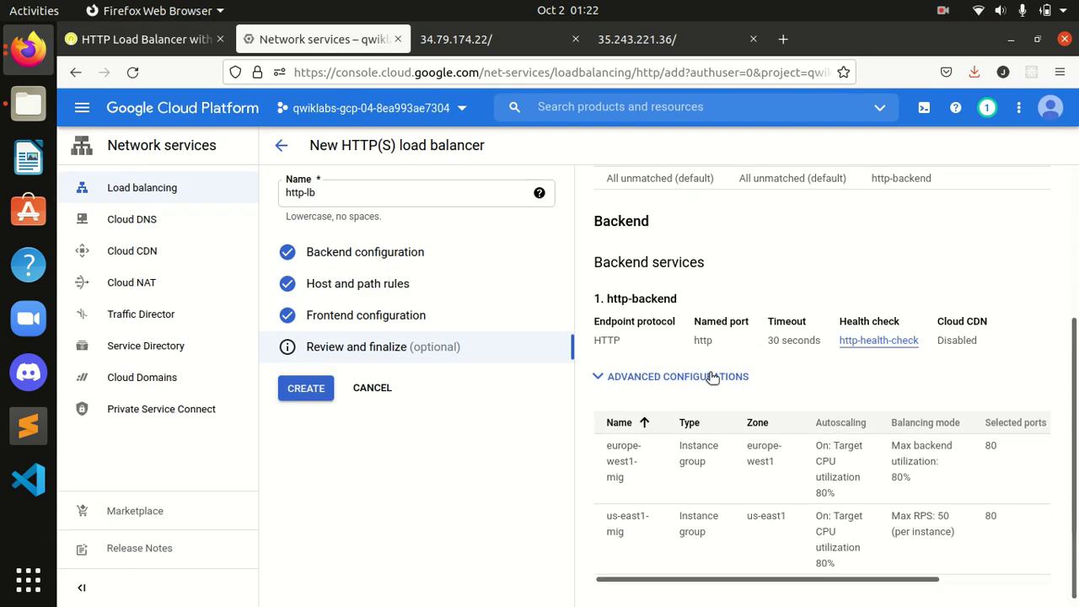
pyautogui.scroll(5, 1075, 537)
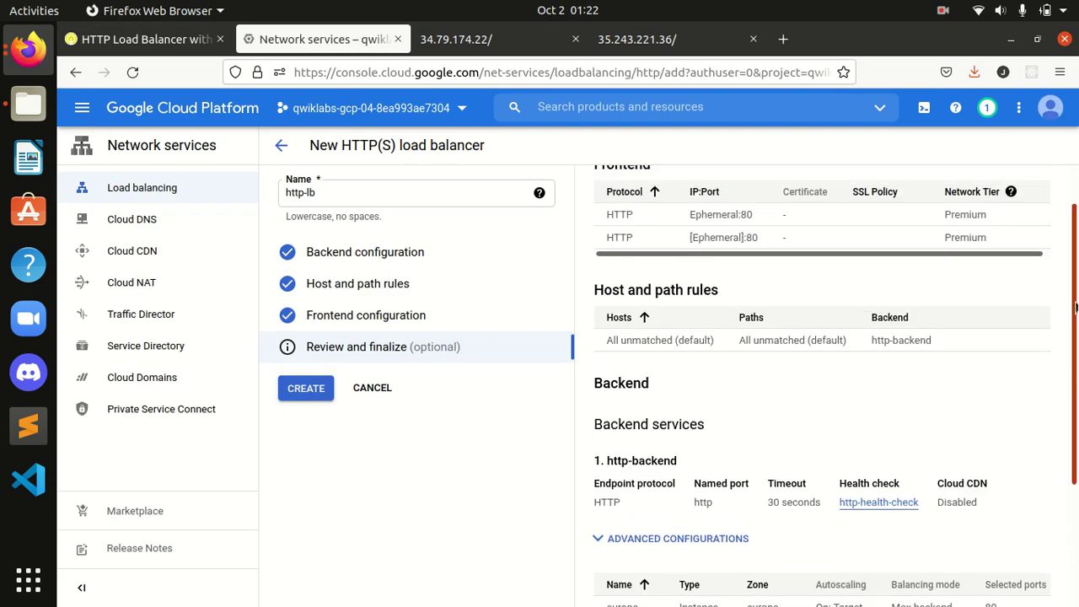
# Read the lab's creation instructions and create the http-lb load balancer
pyautogui.click(144, 39)
pyautogui.scroll(-1, 371, 413)
pyautogui.scroll(-9, 369, 412)
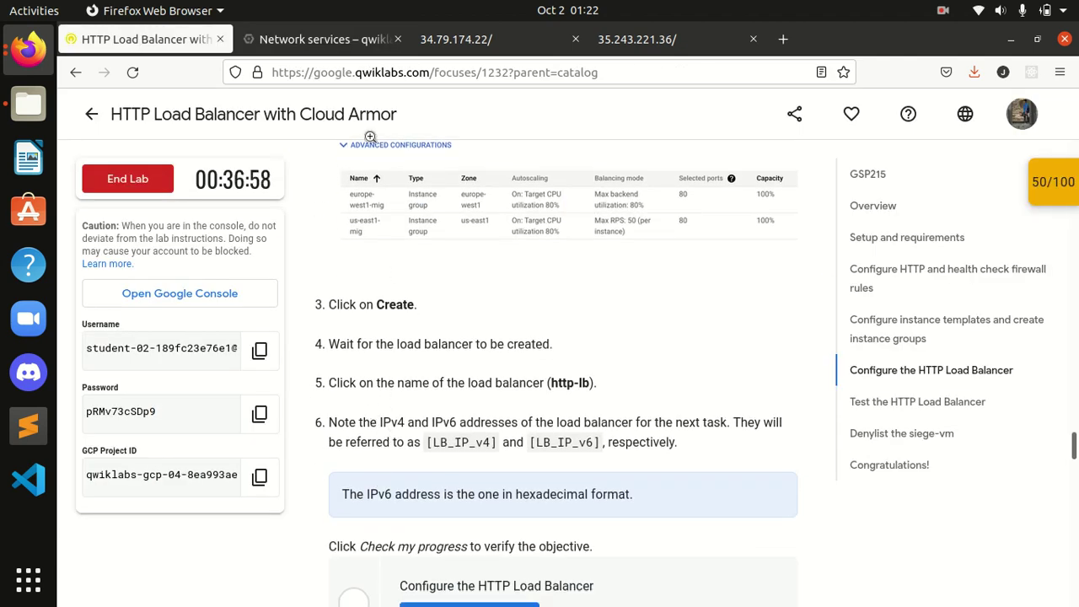
pyautogui.click(321, 39)
pyautogui.click(303, 390)
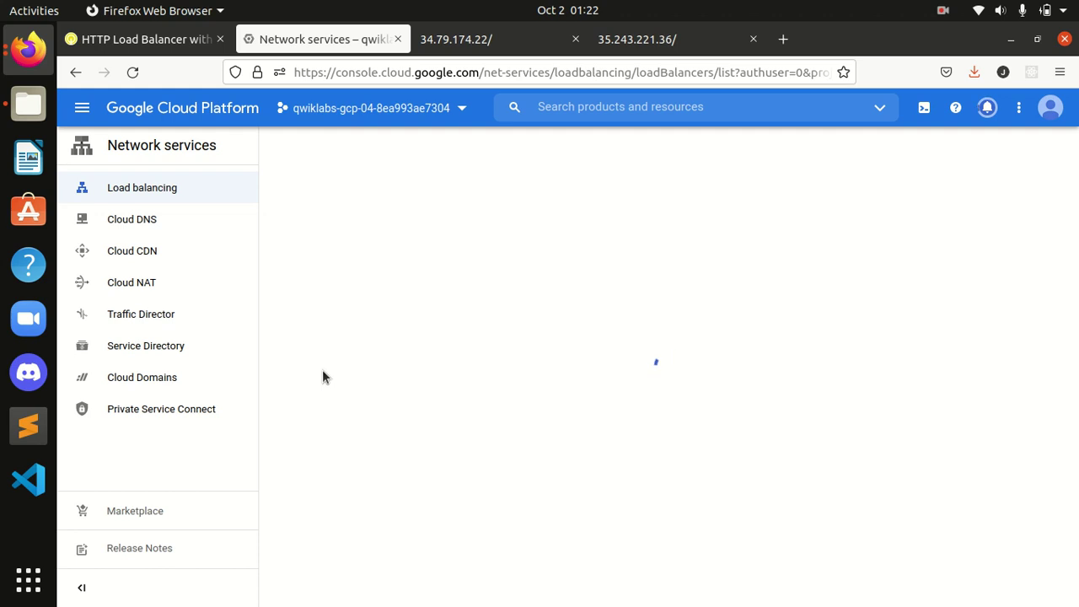
# Read the lab's instruction about noting the IPv4 and IPv6 addresses and return to the load balancer list
pyautogui.click(155, 49)
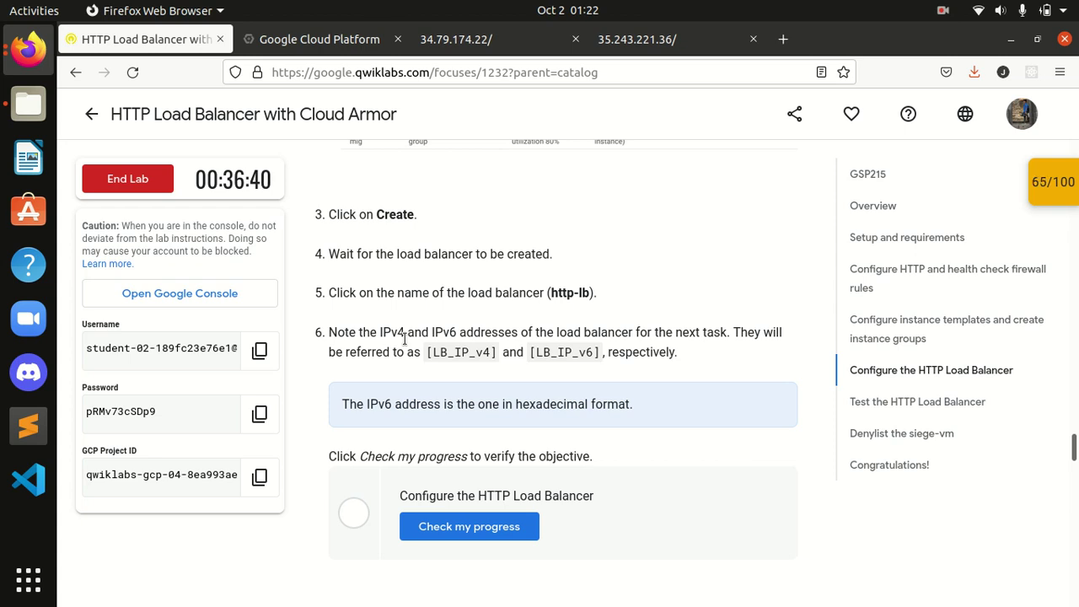
pyautogui.moveTo(379, 333); pyautogui.dragTo(456, 333)
pyautogui.click(575, 337)
pyautogui.click(312, 42)
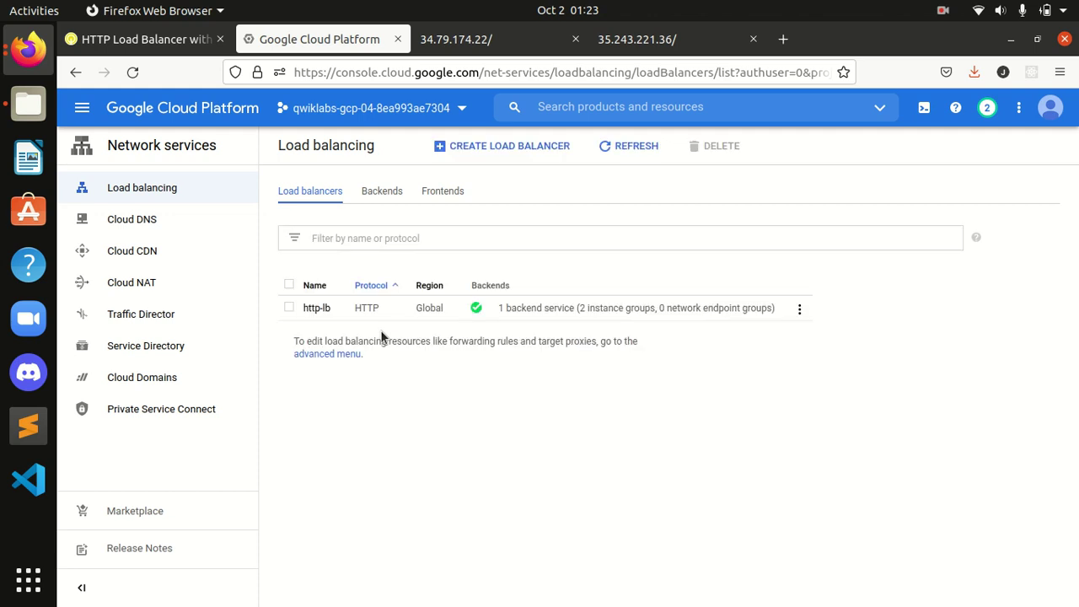
# Consult the lab's address-noting instruction, then open the http-lb details and examine its frontend, host and path rules, and backend
pyautogui.click(152, 40)
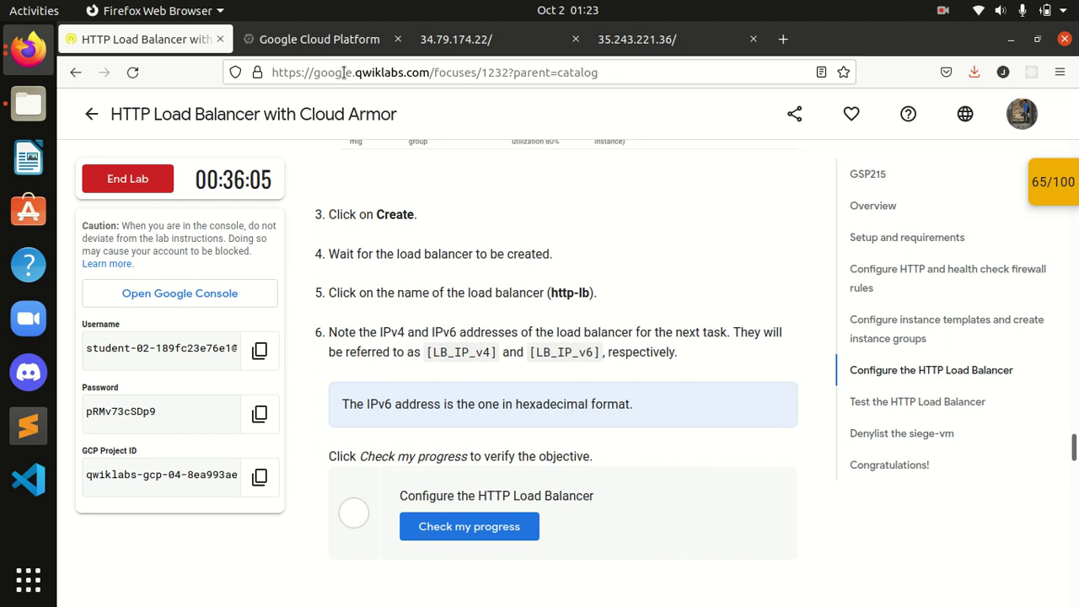
pyautogui.hotkey('ctrl', 'Tab')
pyautogui.click(313, 307)
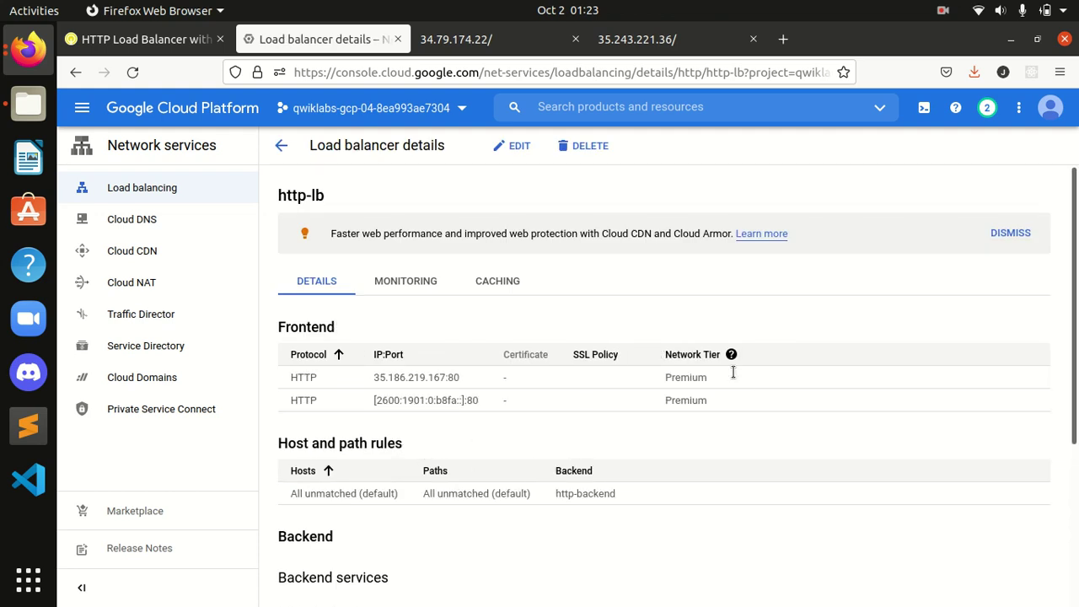
pyautogui.scroll(-5, 581, 391)
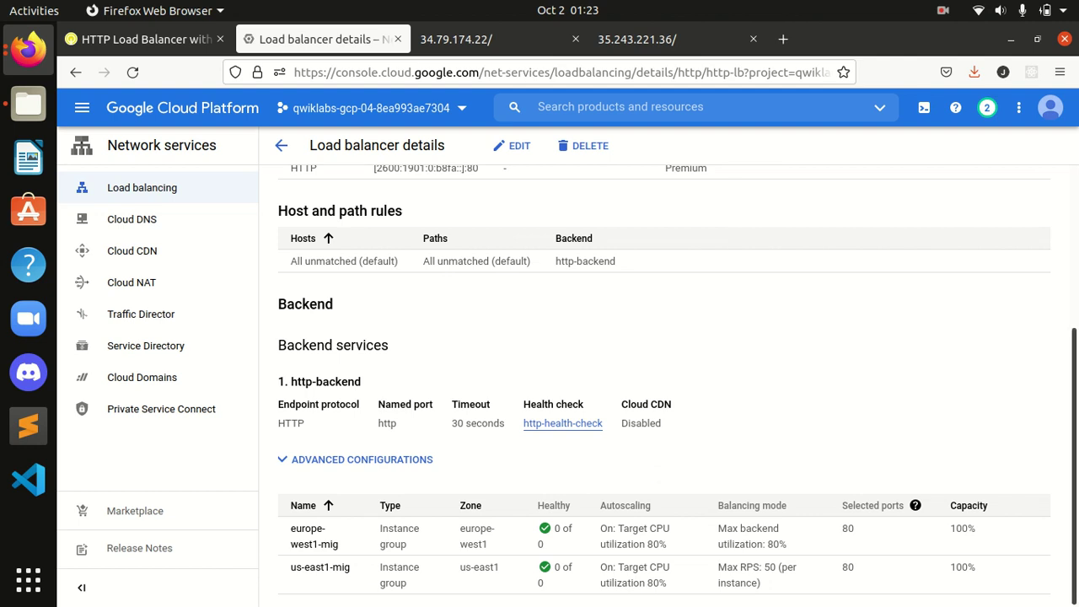
pyautogui.scroll(5, 664, 385)
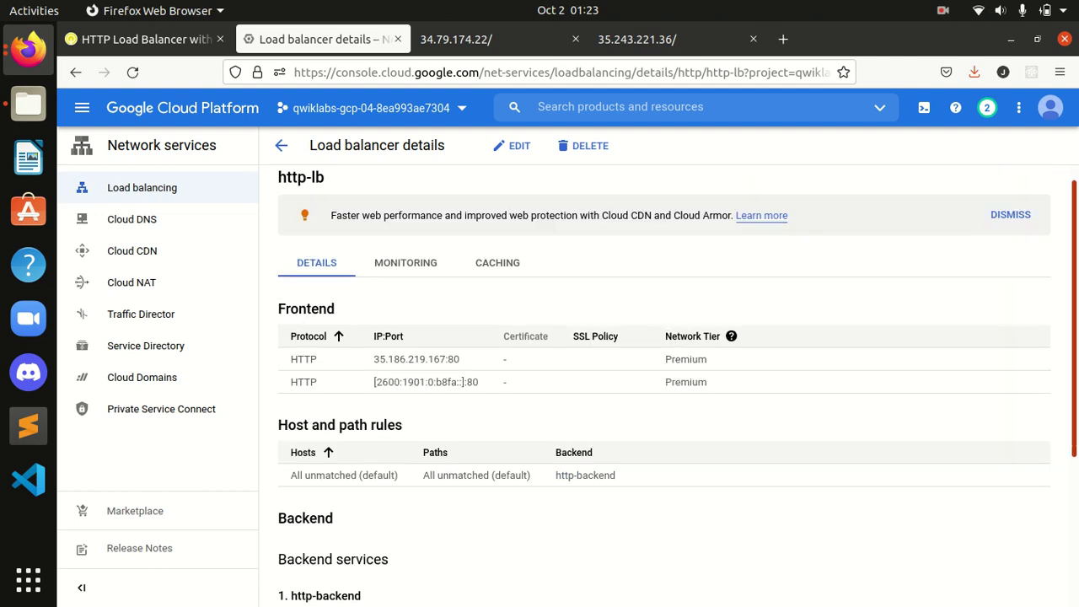
# Check the lab progress for the Configure the HTTP Load Balancer objective and return to the http-lb details
pyautogui.click(156, 39)
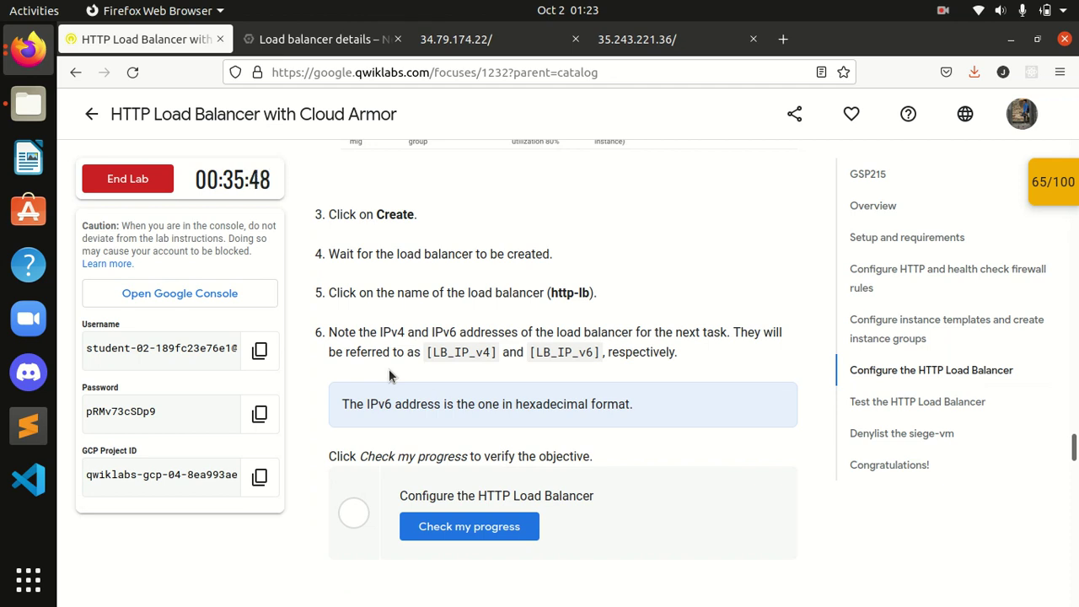
pyautogui.click(460, 532)
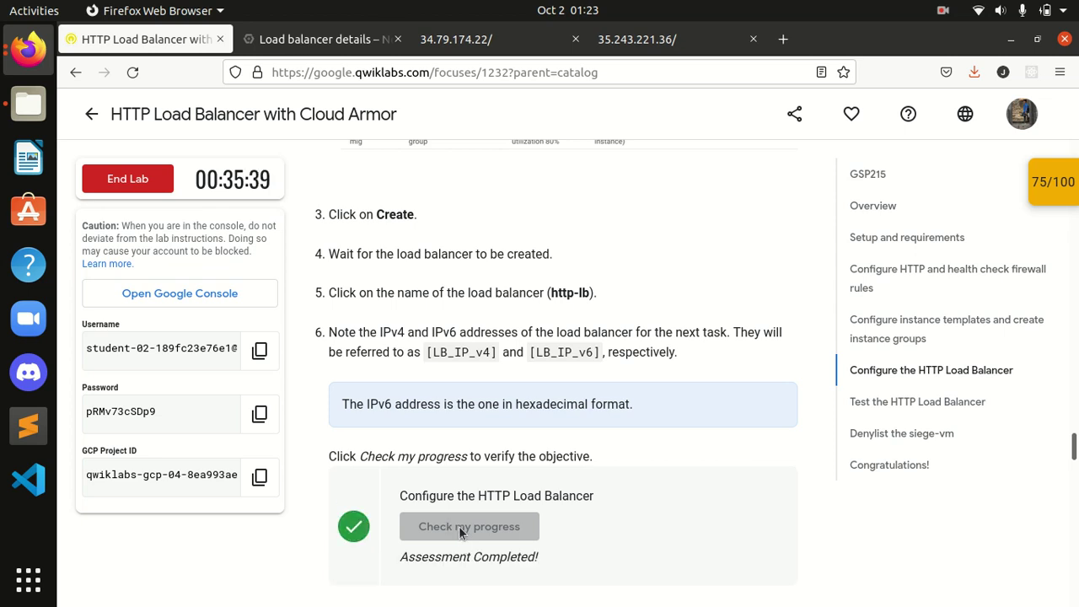
pyautogui.click(318, 42)
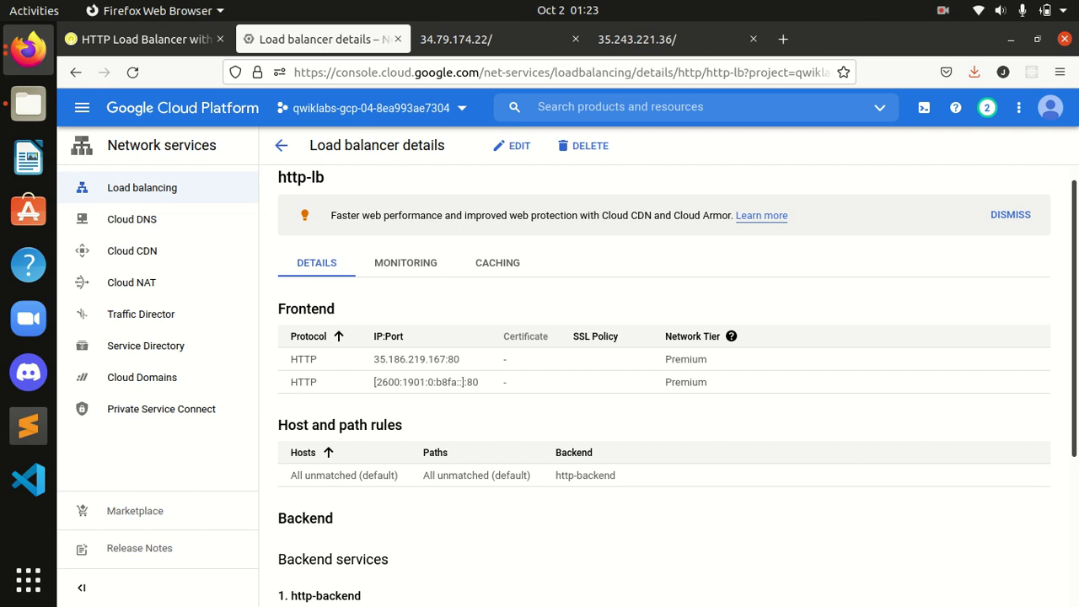
# Review the http-lb details with http-backend's advanced configurations expanded, and dismiss the Cloud CDN and Cloud Armor suggestion
pyautogui.scroll(-2, 1076, 397)
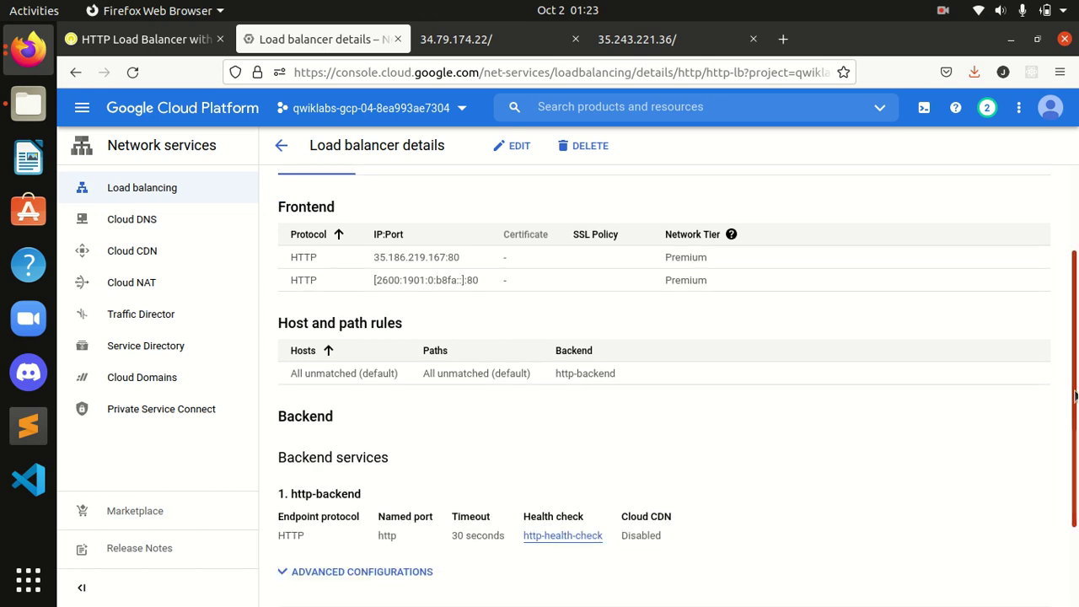
pyautogui.scroll(-2, 1075, 396)
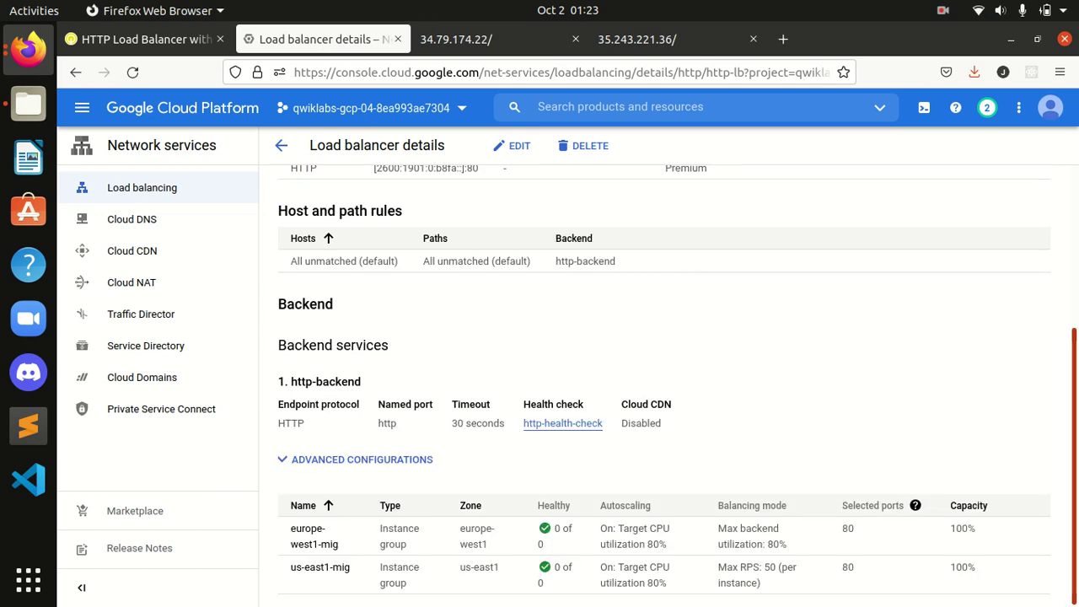
pyautogui.scroll(5, 1076, 396)
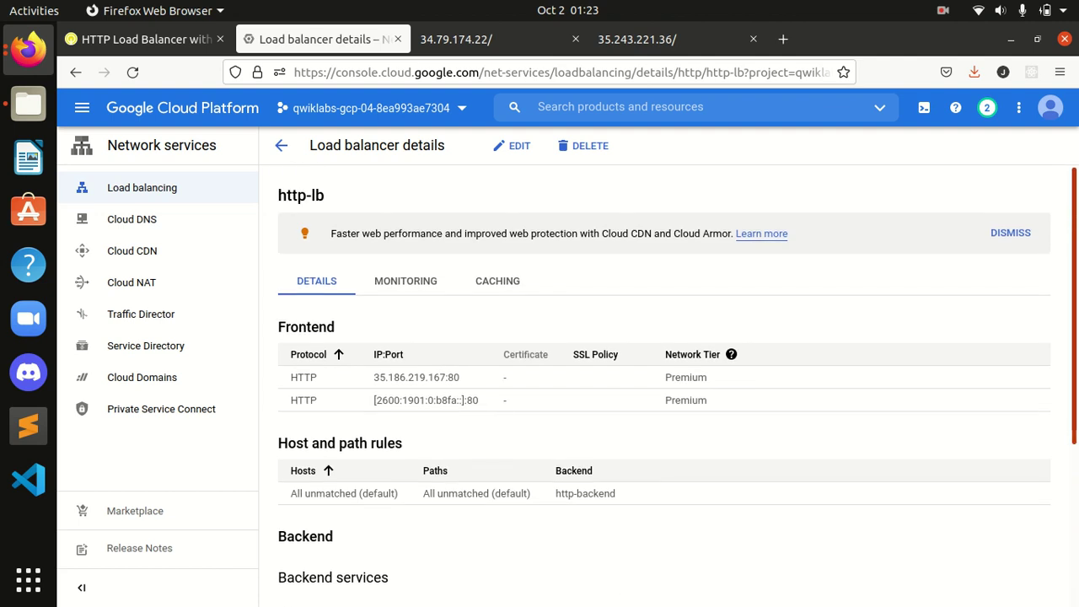
pyautogui.scroll(-3, 1065, 397)
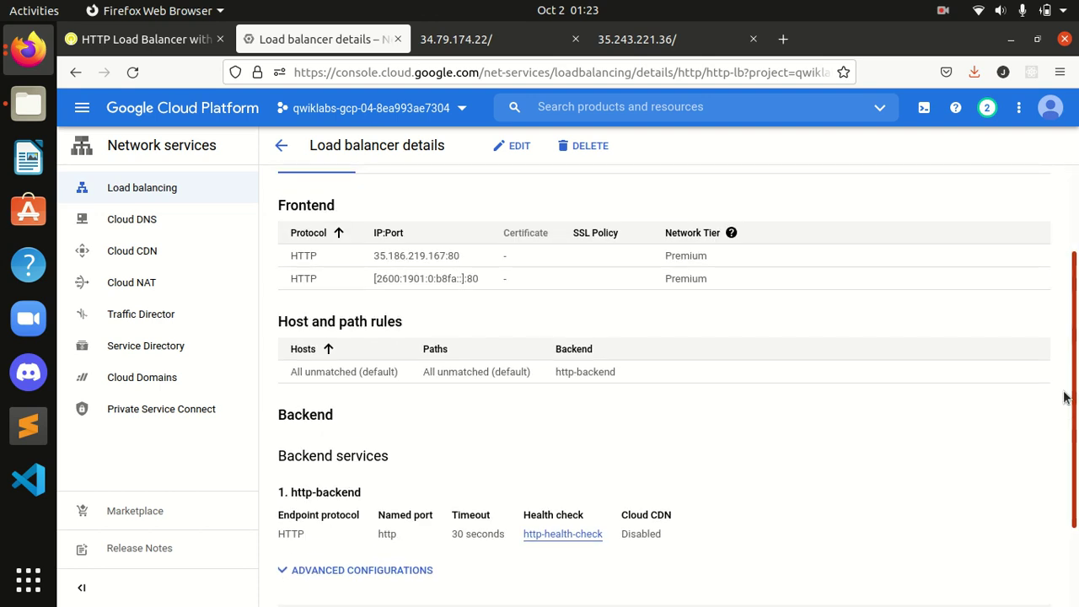
pyautogui.scroll(-1, 1063, 413)
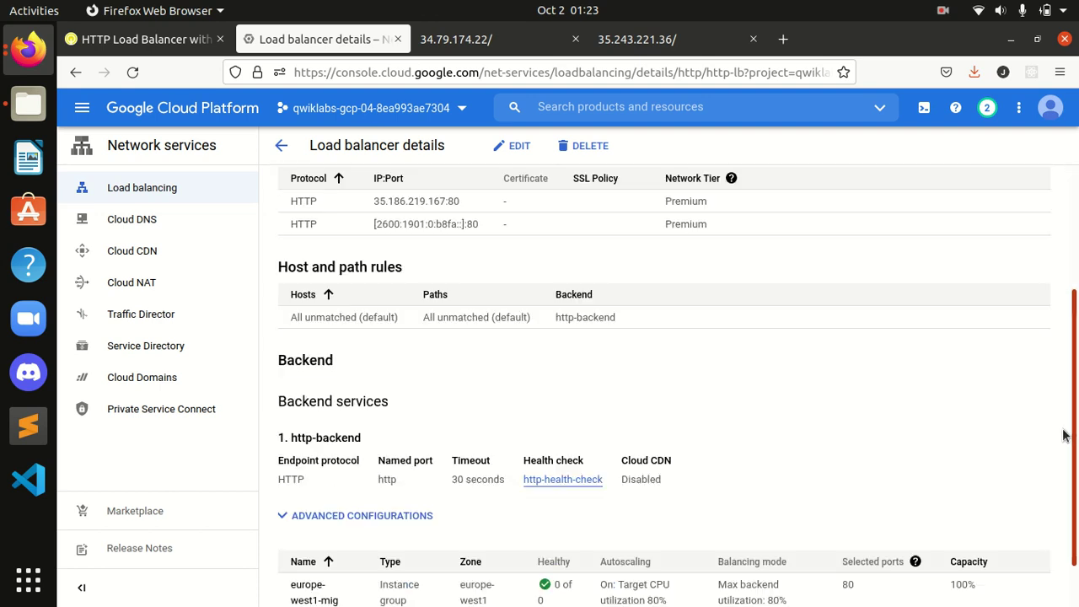
pyautogui.click(376, 516)
pyautogui.scroll(-2, 766, 458)
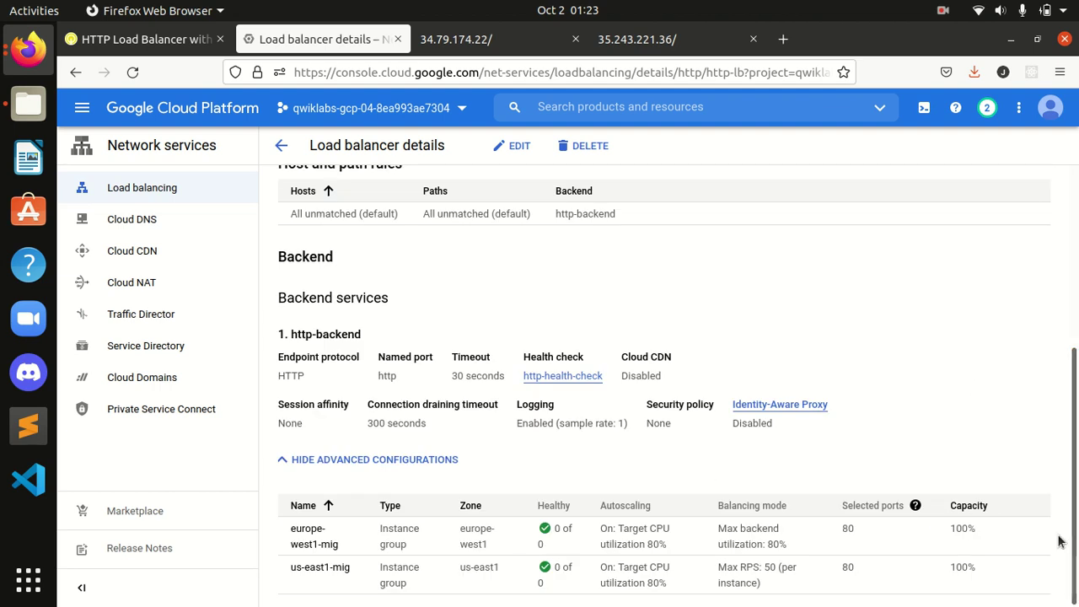
pyautogui.scroll(3, 665, 379)
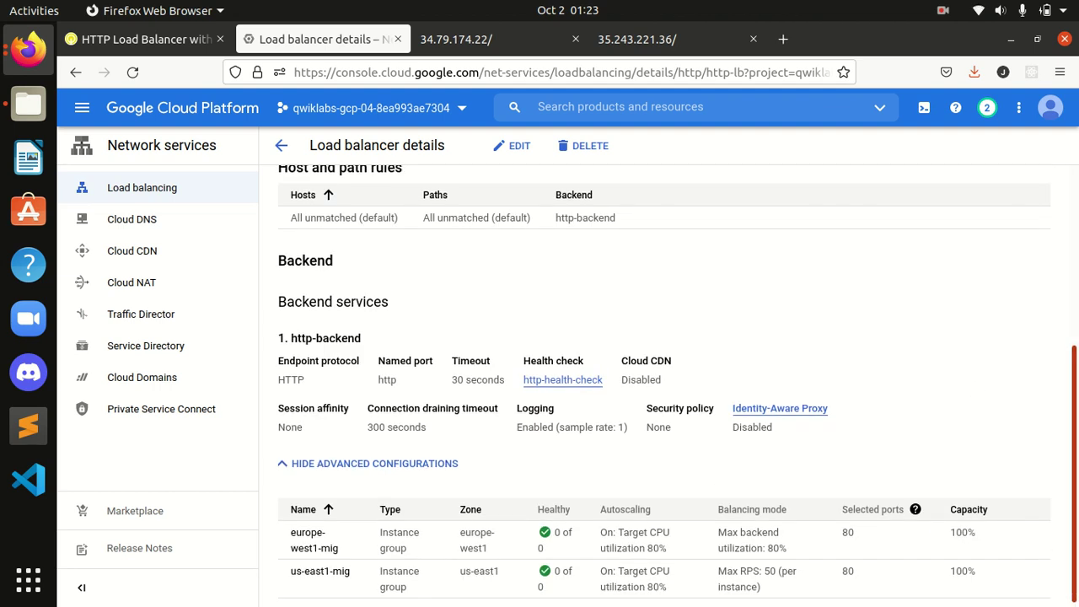
pyautogui.scroll(2, 664, 379)
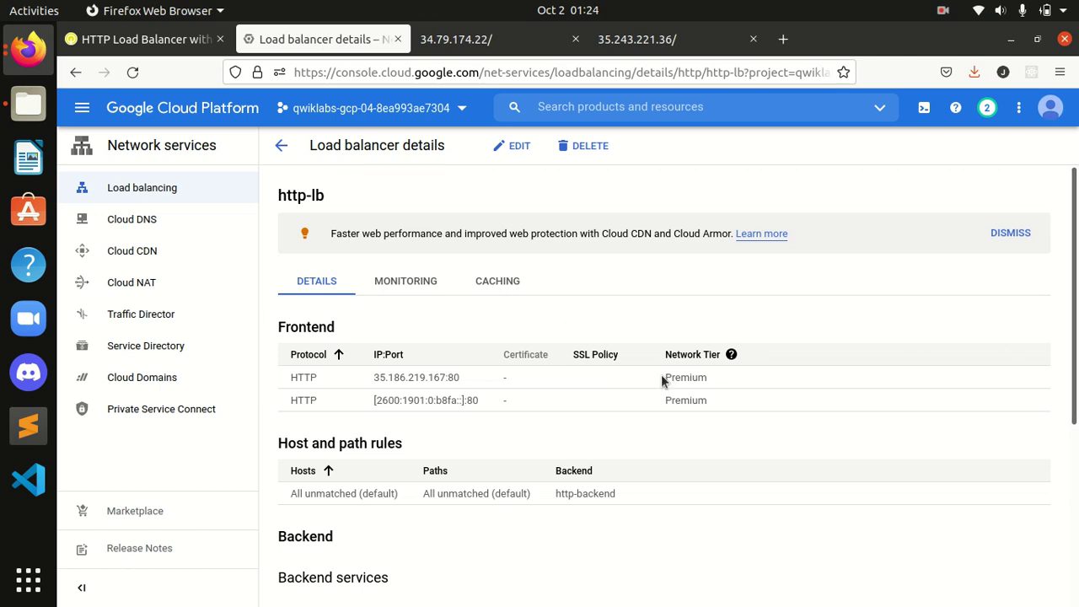
pyautogui.click(985, 234)
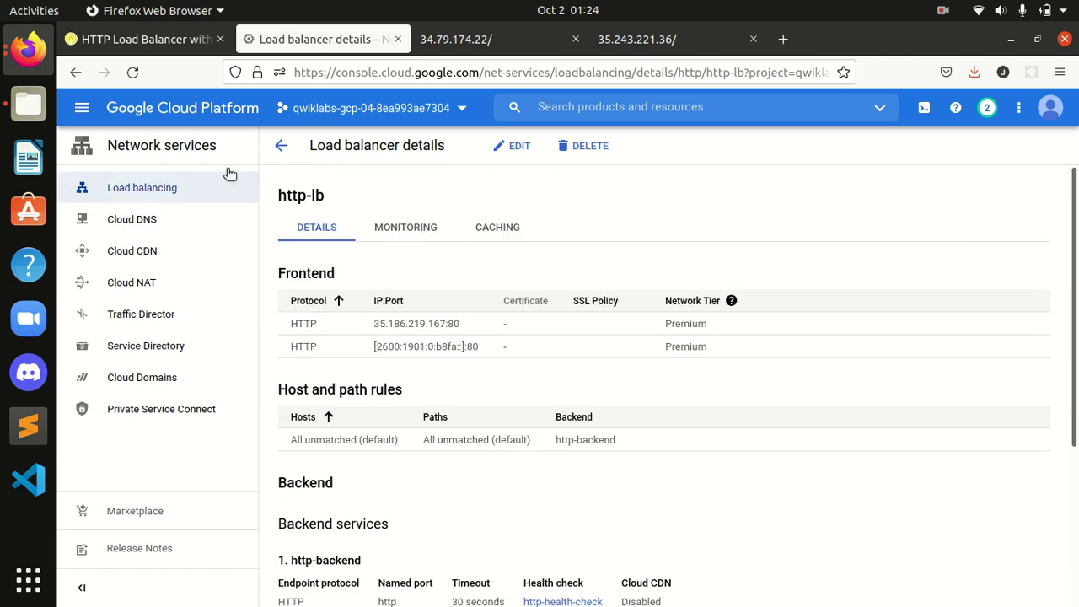
# Reread the lab's IPv4 and IPv6 address instruction and examine the http-lb frontend and backend details again
pyautogui.click(159, 42)
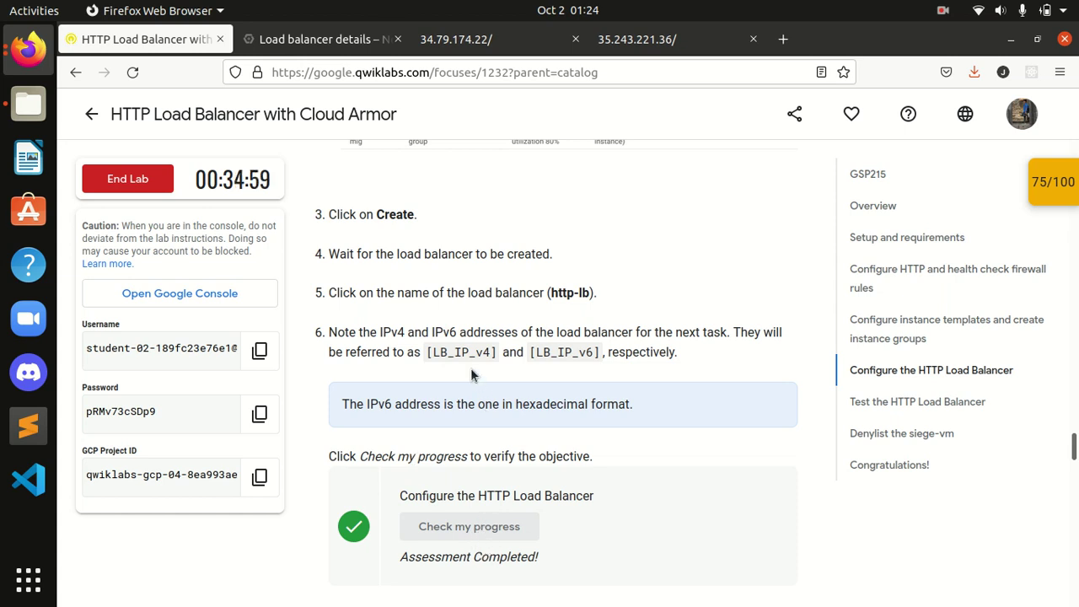
pyautogui.click(305, 42)
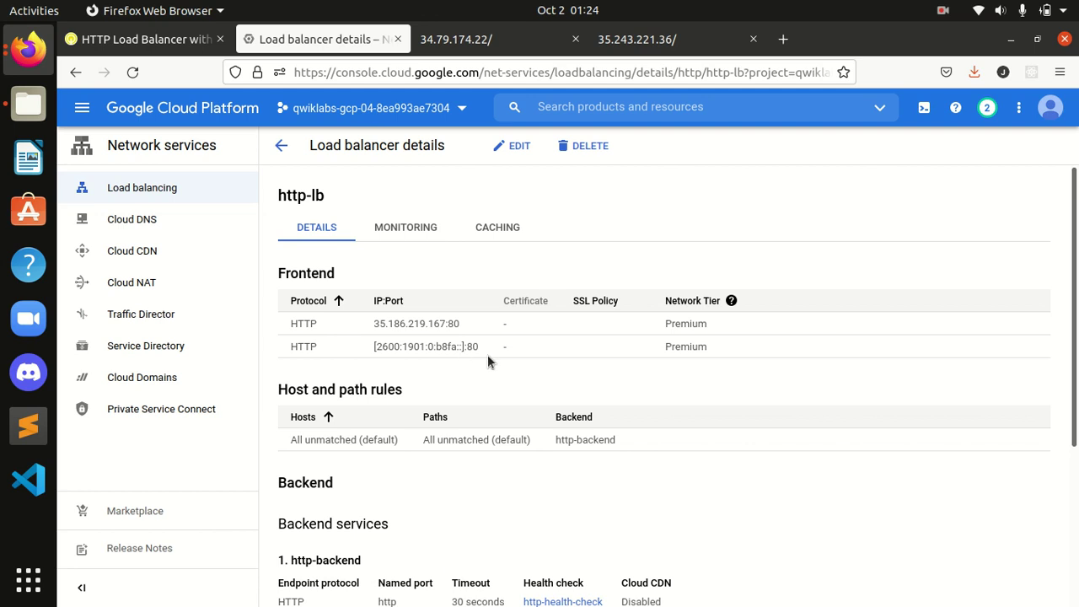
pyautogui.scroll(-1, 927, 400)
pyautogui.scroll(-4, 1069, 514)
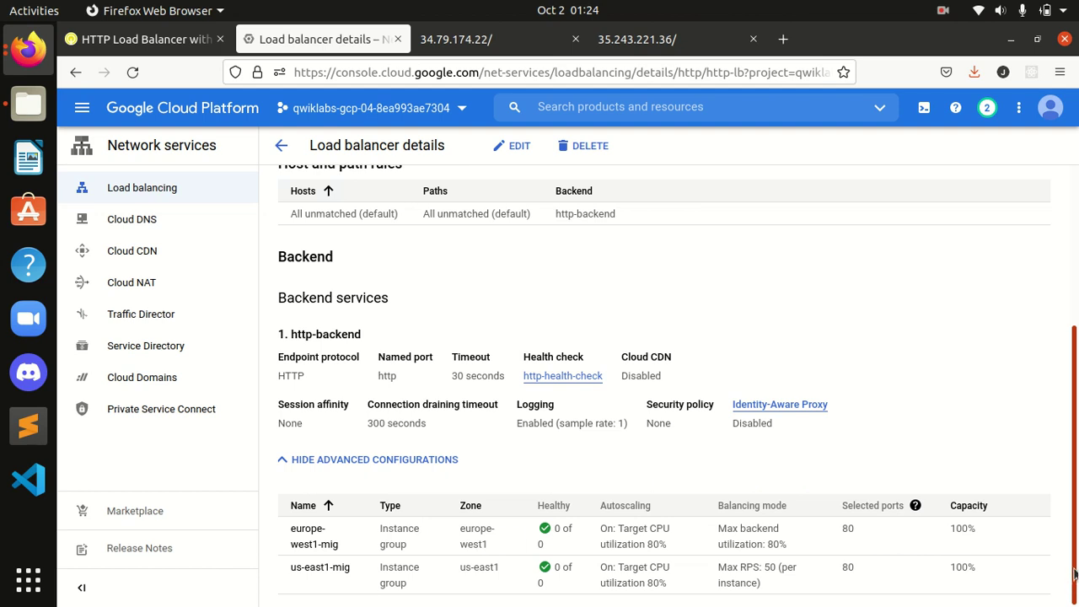
pyautogui.scroll(5, 1069, 514)
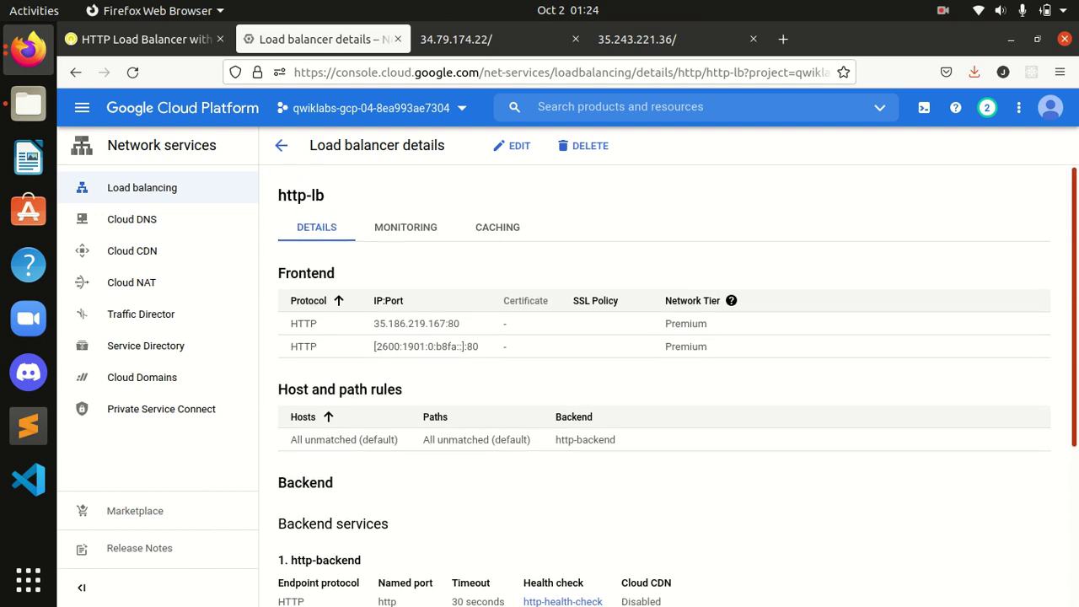
# Look through http-lb's monitoring and caching information and return to its details
pyautogui.click(379, 234)
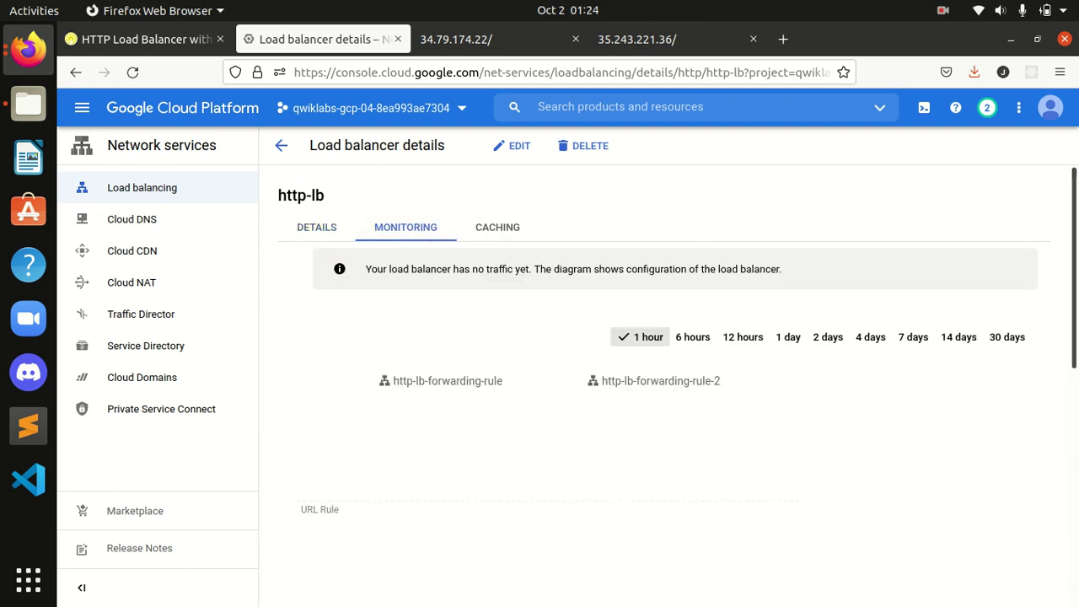
pyautogui.scroll(-8, 1069, 472)
pyautogui.scroll(-2, 674, 379)
pyautogui.scroll(8, 674, 379)
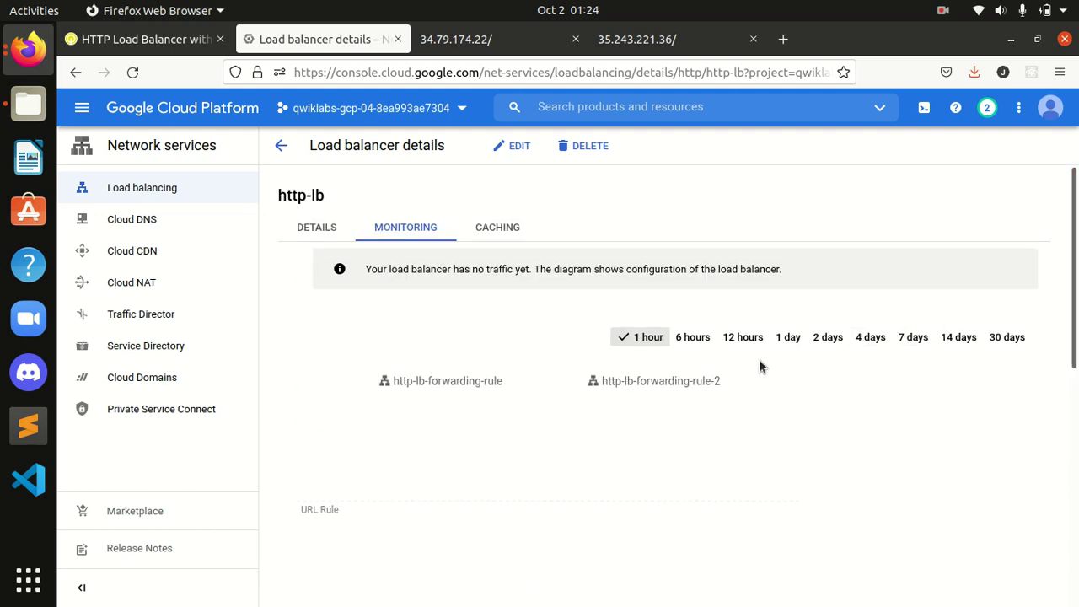
pyautogui.click(493, 232)
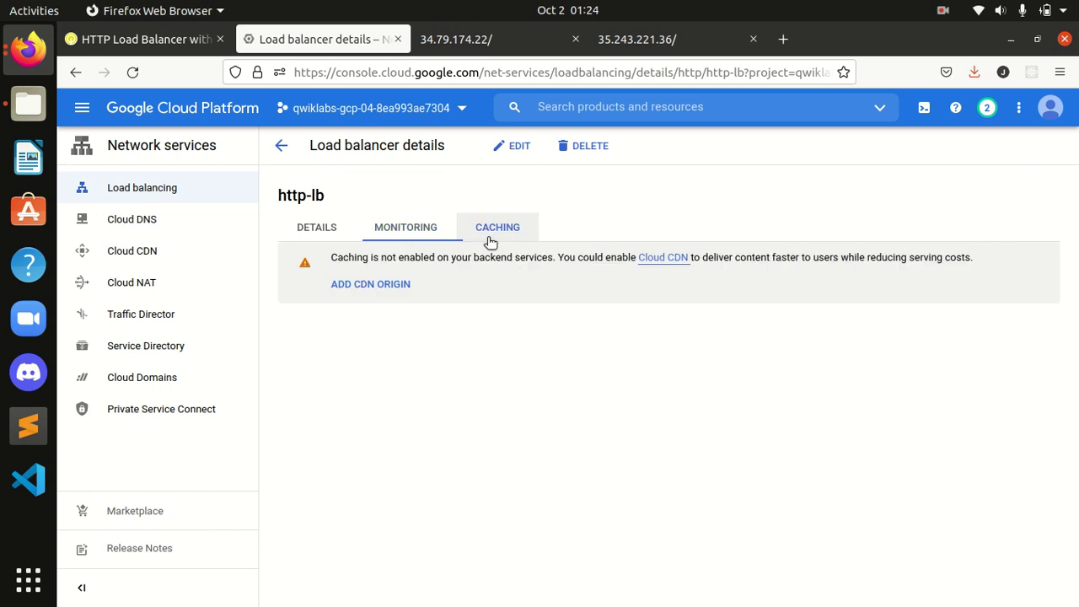
pyautogui.click(335, 236)
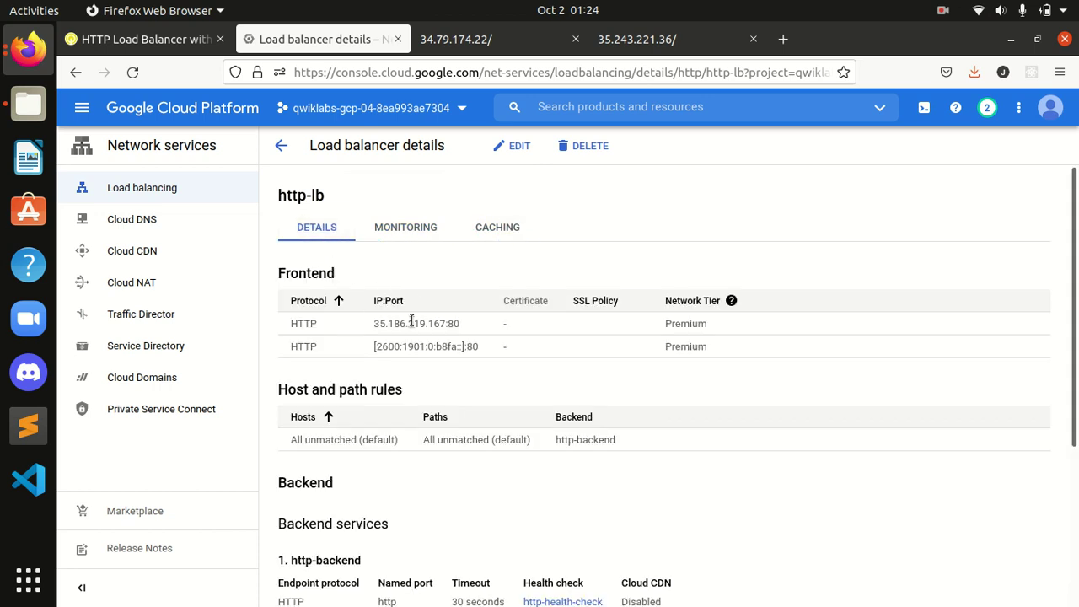
# Copy the load balancer's IPv4 address 35.186.219.167:80 from the frontend list and paste it as the address in a new browser tab
pyautogui.click(151, 40)
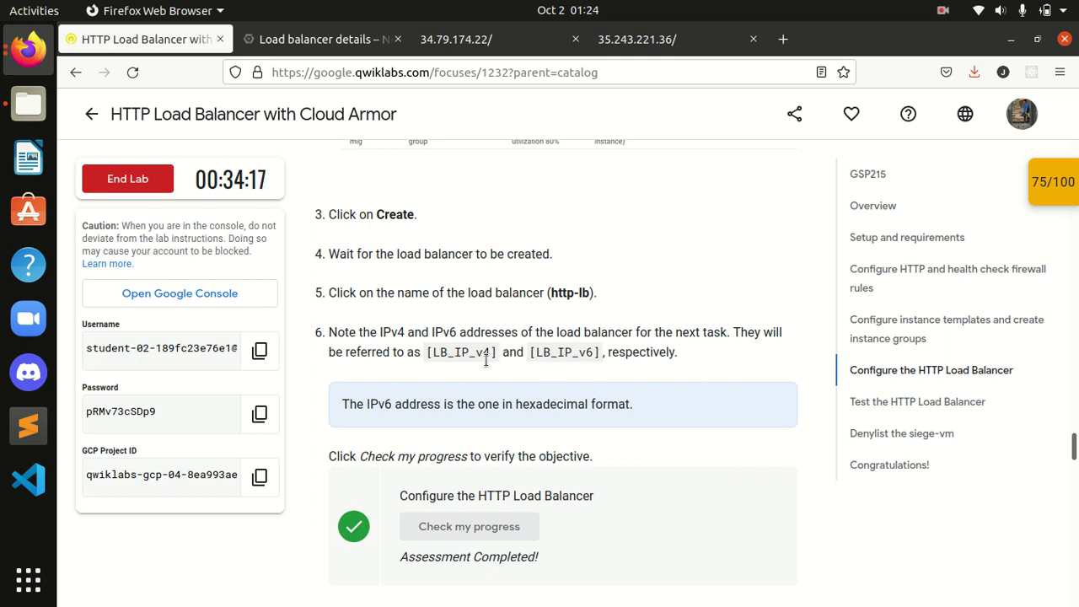
pyautogui.click(313, 40)
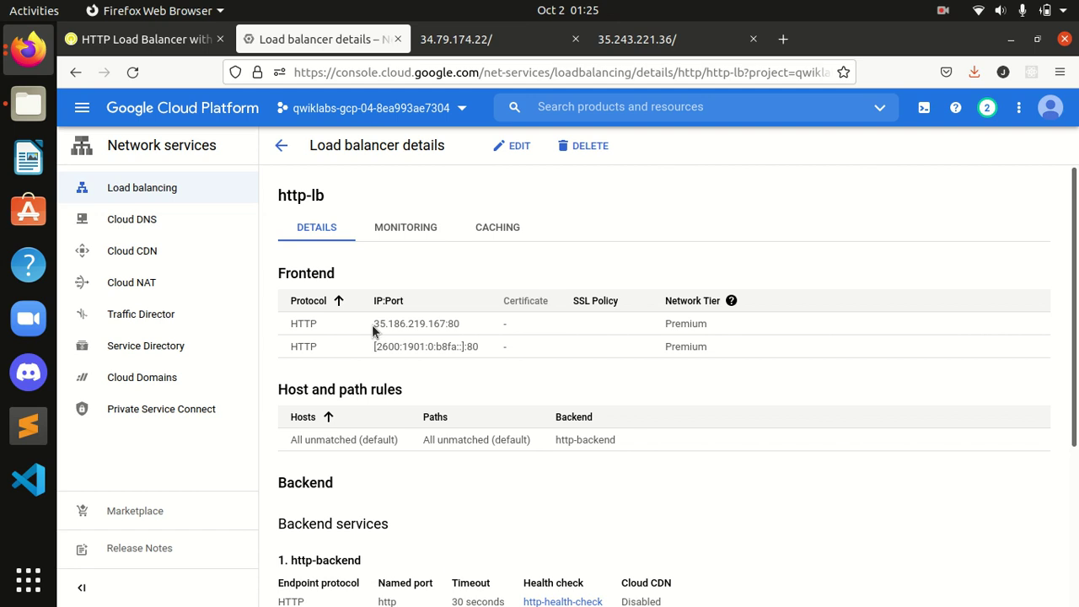
pyautogui.moveTo(373, 327); pyautogui.dragTo(470, 333)
pyautogui.hotkey('ctrl', 'c')
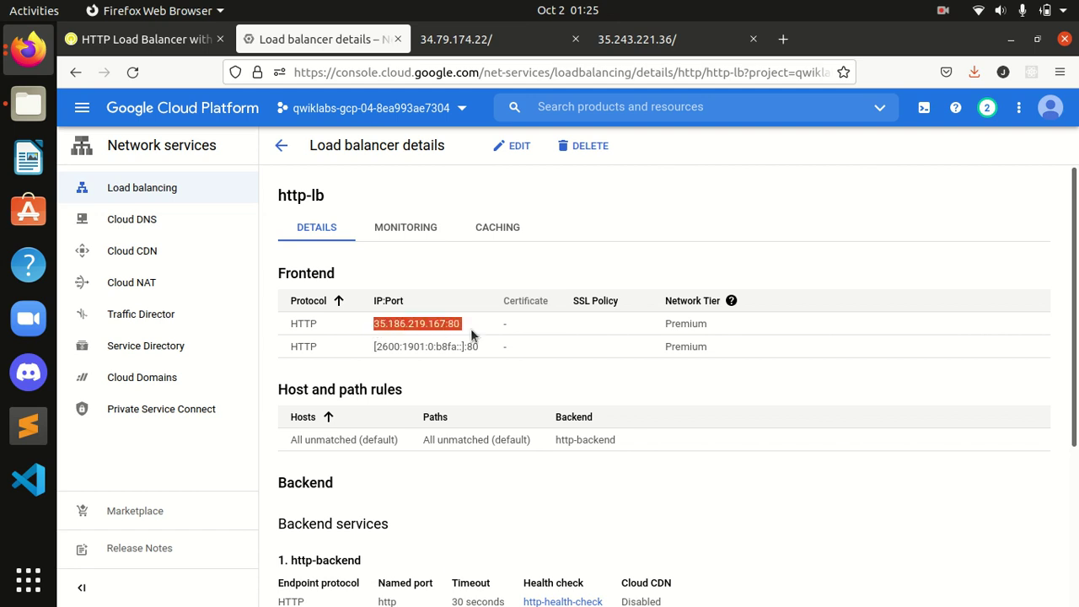
pyautogui.click(792, 44)
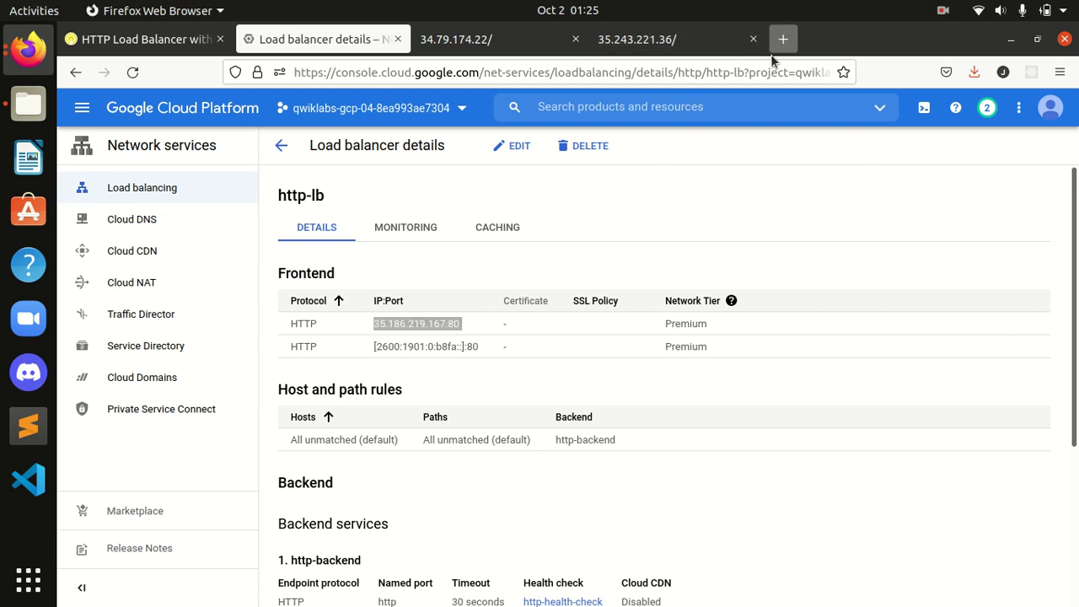
pyautogui.hotkey('ctrl', 'v')
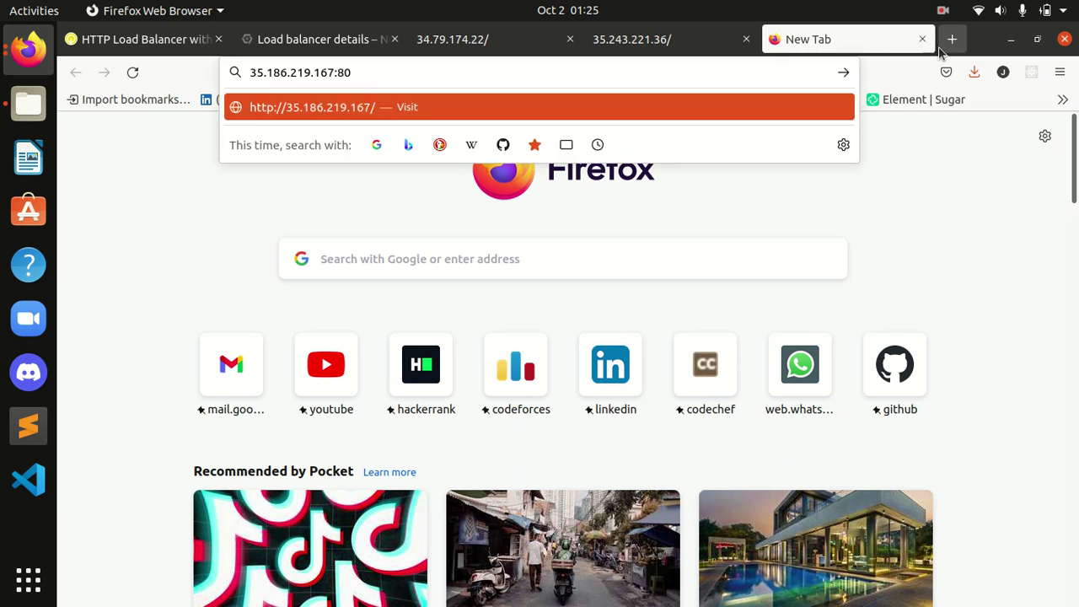
# Open another empty browser tab and recheck the lab's note about the load balancer's IPv4 and IPv6 addresses
pyautogui.click(950, 44)
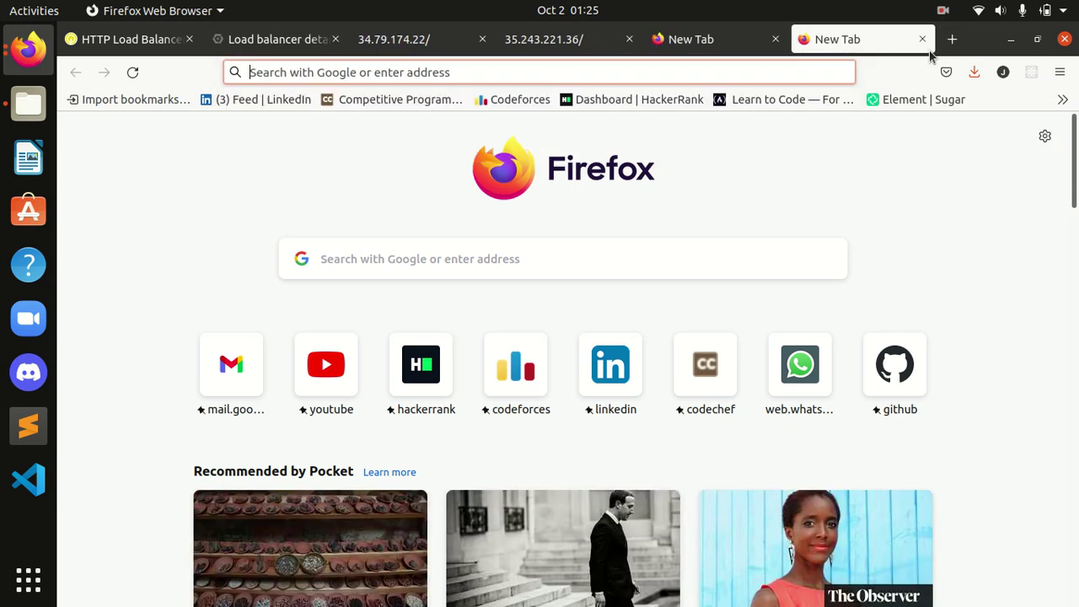
pyautogui.click(221, 42)
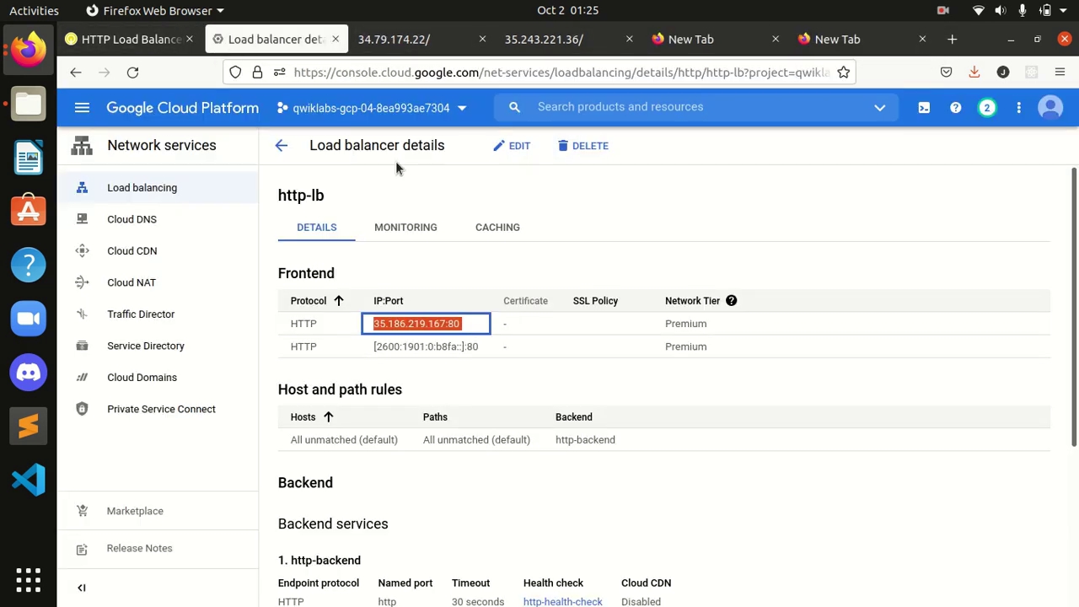
pyautogui.click(375, 346)
pyautogui.click(147, 38)
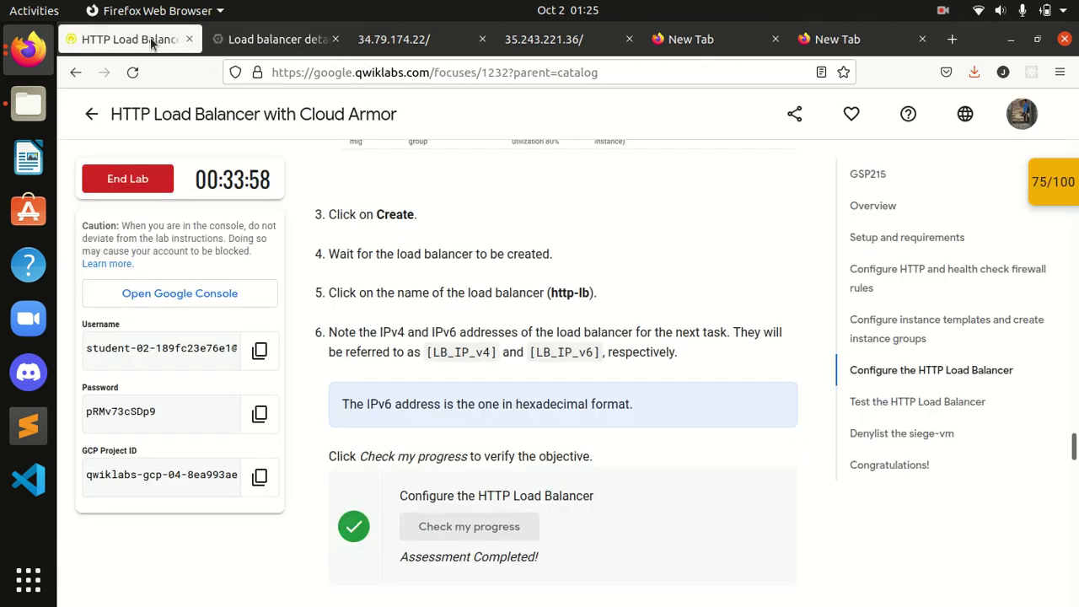
pyautogui.click(280, 46)
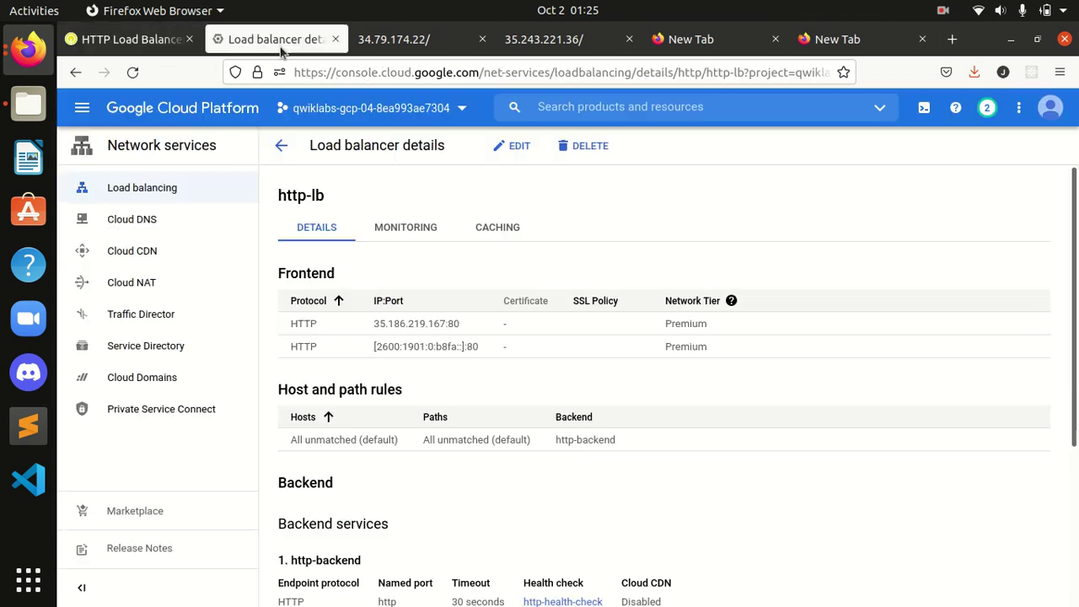
# Copy http-lb's IPv6 address [2600:1901:0:b8fa::]:80 from the frontend list and paste it as the address in the empty browser tab
pyautogui.moveTo(376, 346); pyautogui.dragTo(553, 358)
pyautogui.click(481, 345)
pyautogui.moveTo(374, 346); pyautogui.dragTo(478, 349)
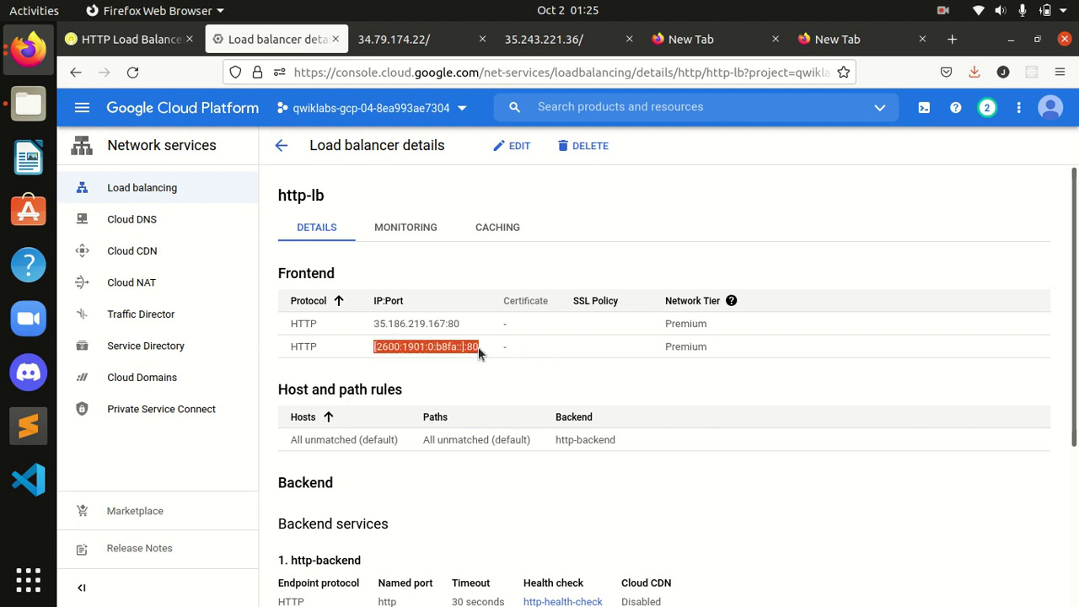
pyautogui.hotkey('ctrl', 'c')
pyautogui.click(851, 41)
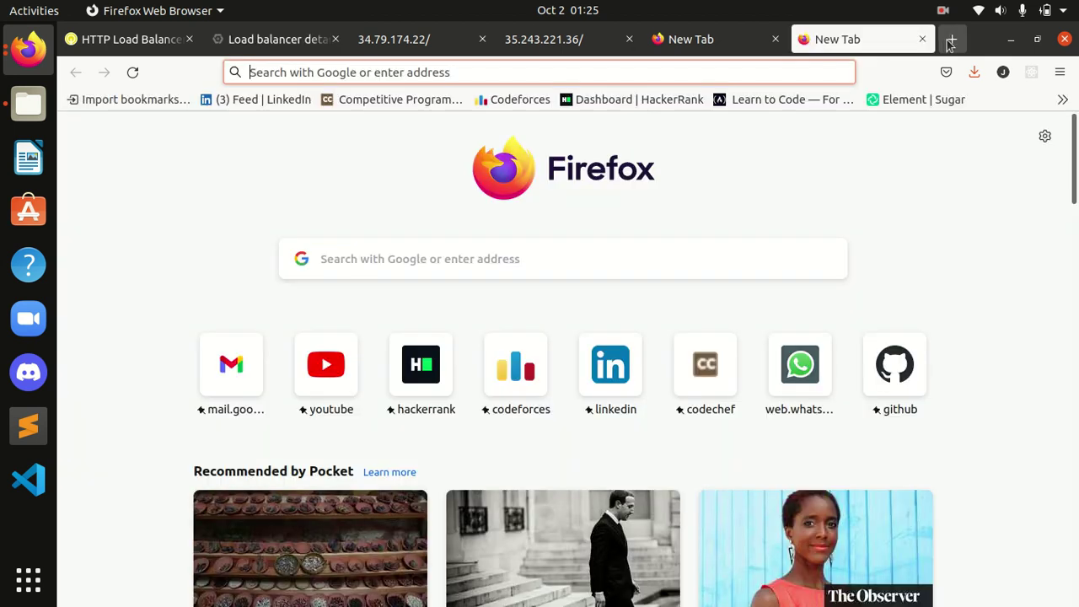
pyautogui.click(746, 44)
pyautogui.click(890, 42)
pyautogui.hotkey('ctrl', 'v')
# Answer True to the lab question about the HTTP load balancer forwarding traffic to the closest region
pyautogui.click(286, 42)
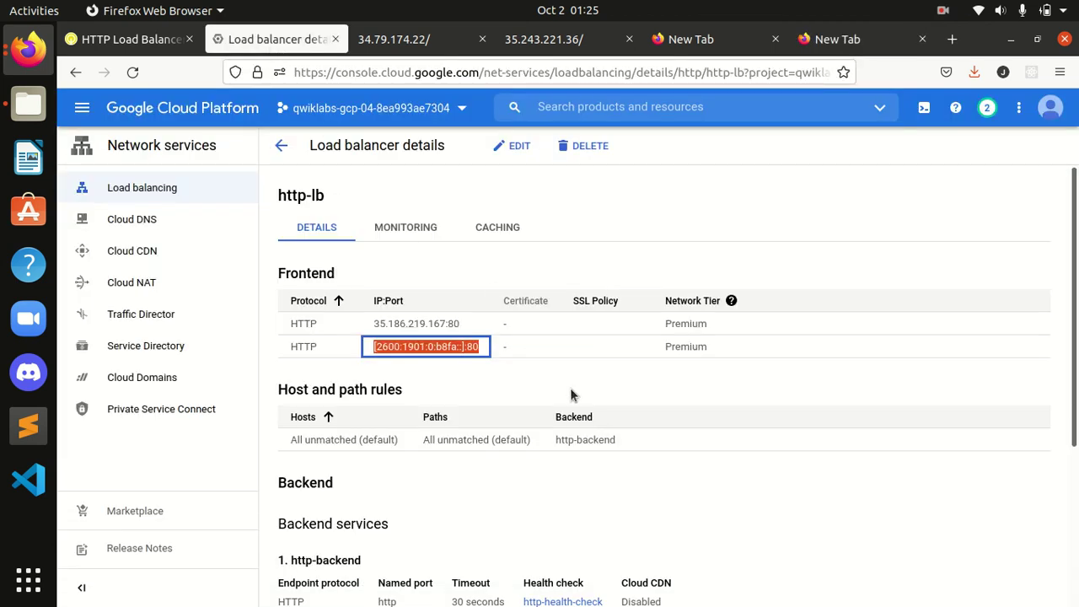
pyautogui.click(140, 50)
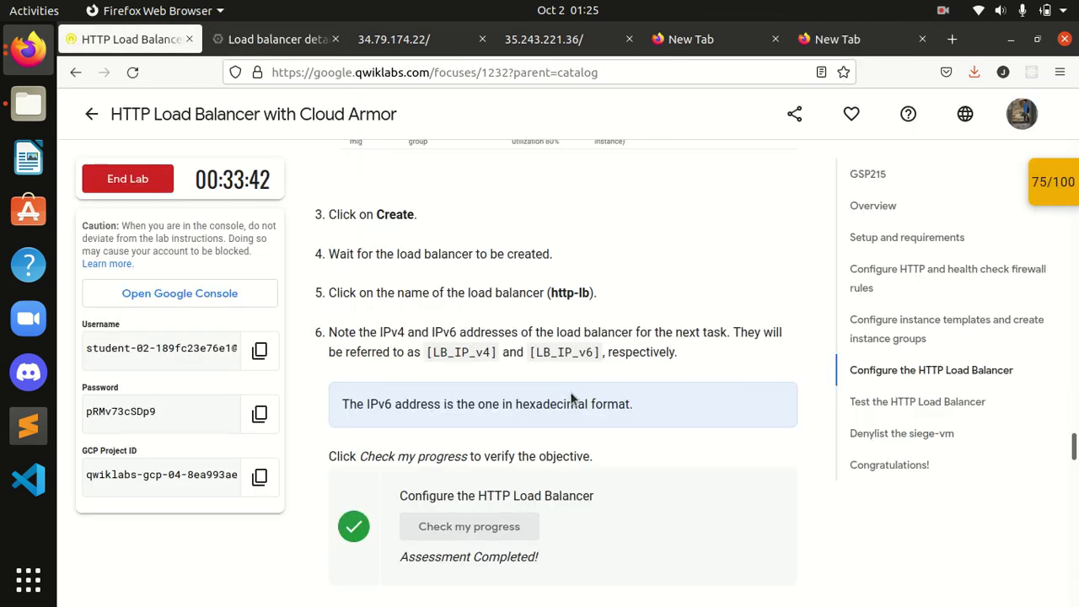
pyautogui.scroll(-4, 570, 398)
pyautogui.scroll(-3, 571, 398)
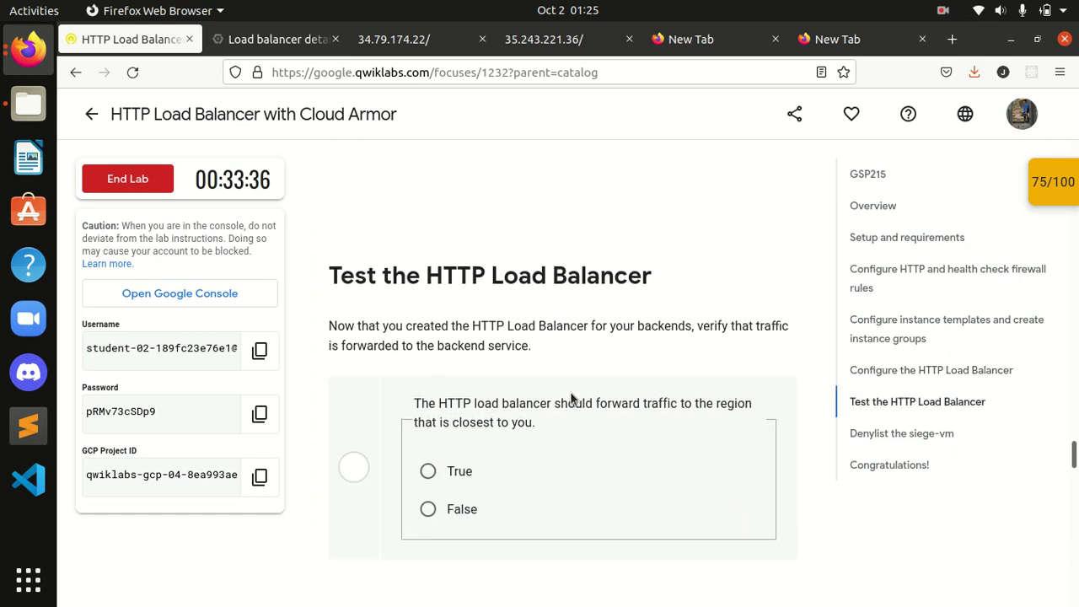
pyautogui.click(428, 471)
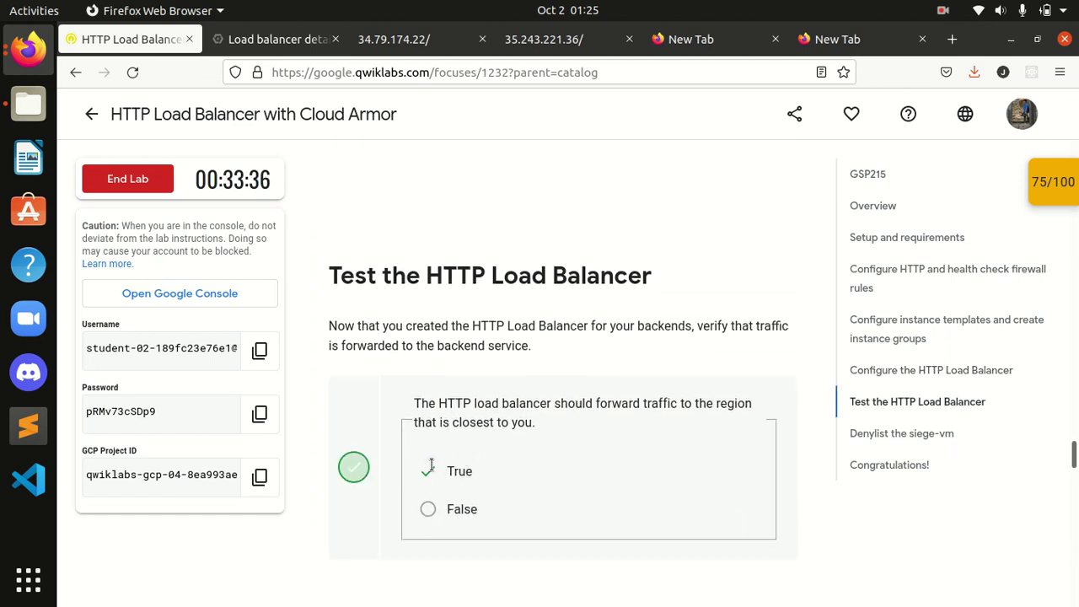
# Read the lab's access and stress test instructions and open the Compute Engine VM instances page in the console
pyautogui.scroll(-5, 542, 471)
pyautogui.scroll(-2, 544, 471)
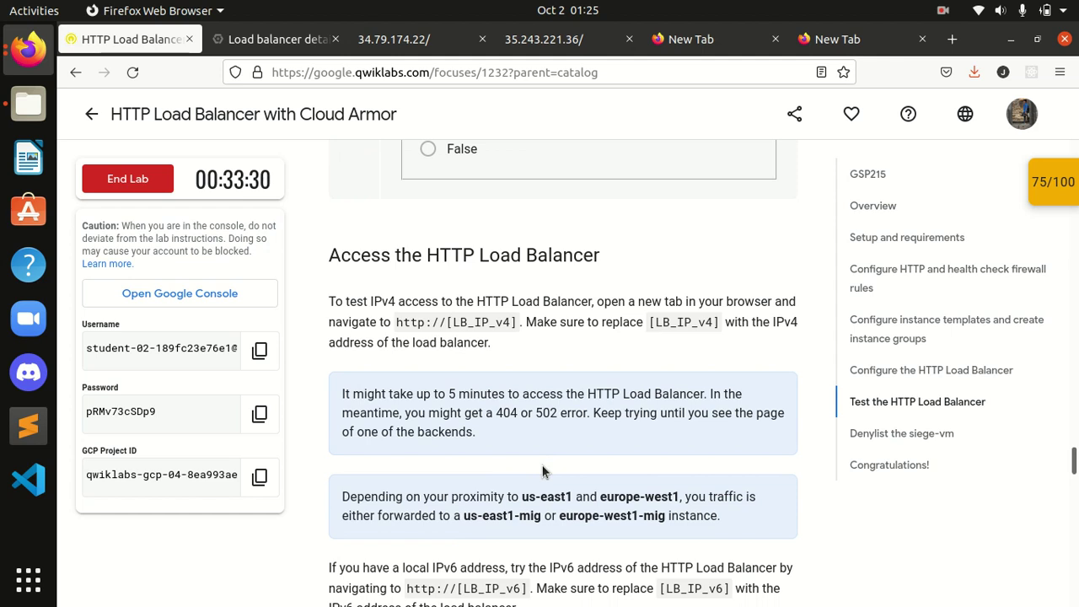
pyautogui.scroll(-6, 542, 472)
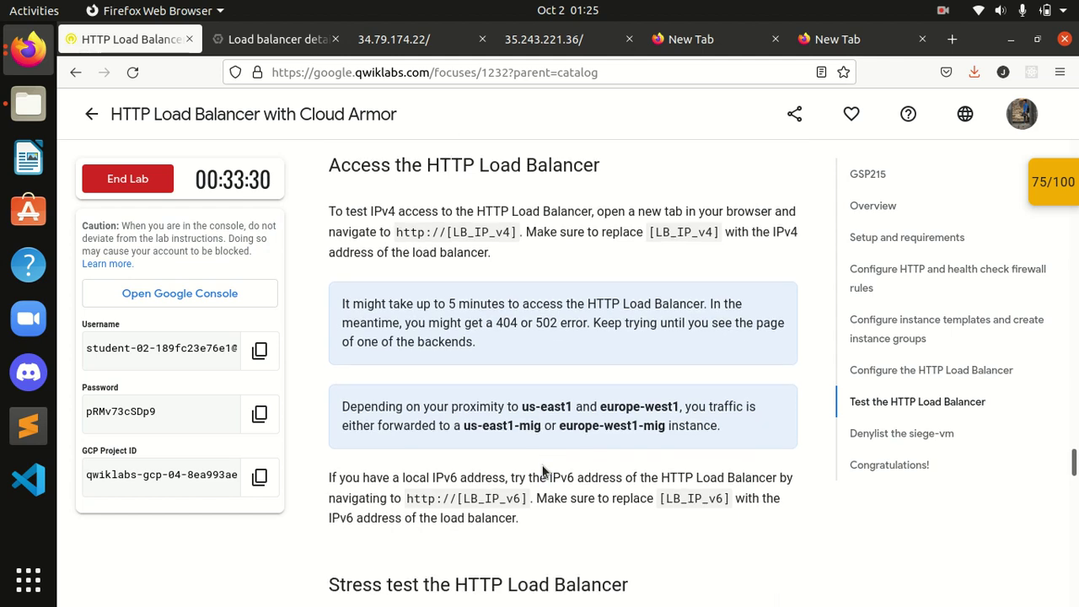
pyautogui.scroll(-2, 542, 471)
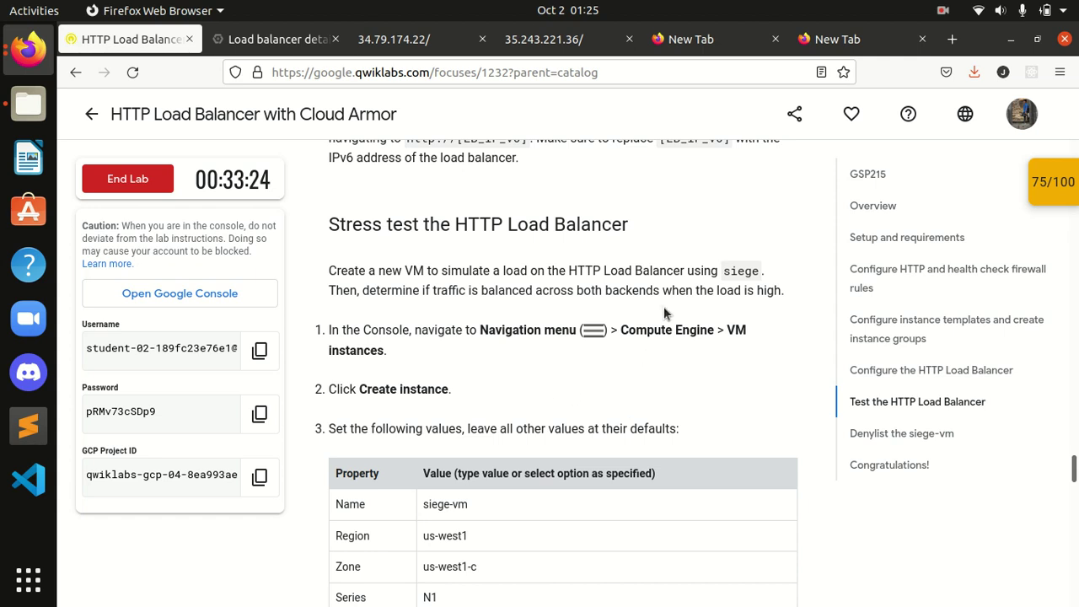
pyautogui.click(281, 40)
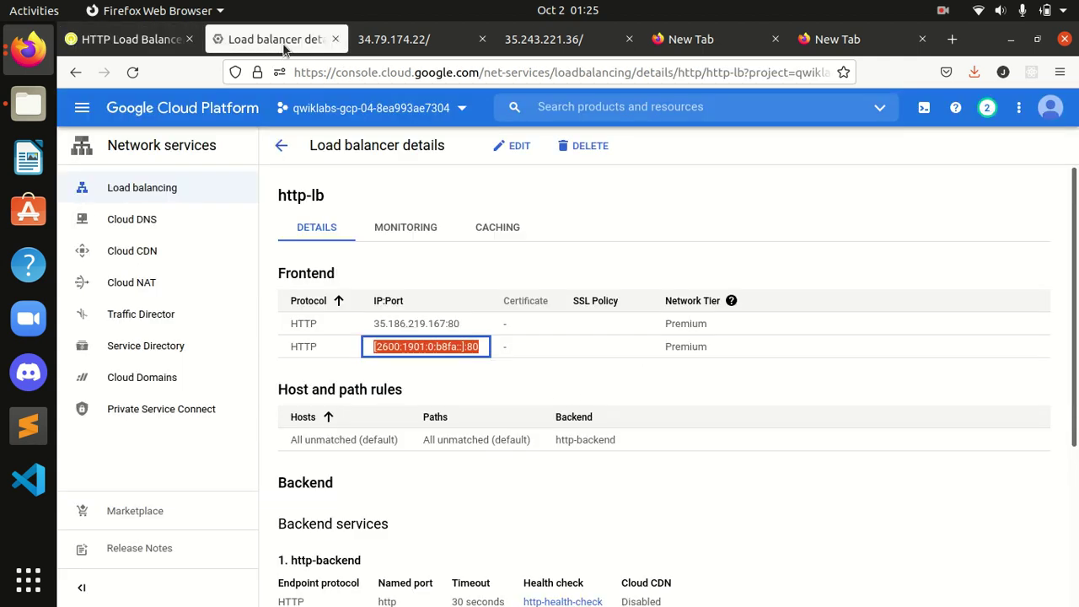
pyautogui.click(84, 109)
pyautogui.moveTo(172, 552)
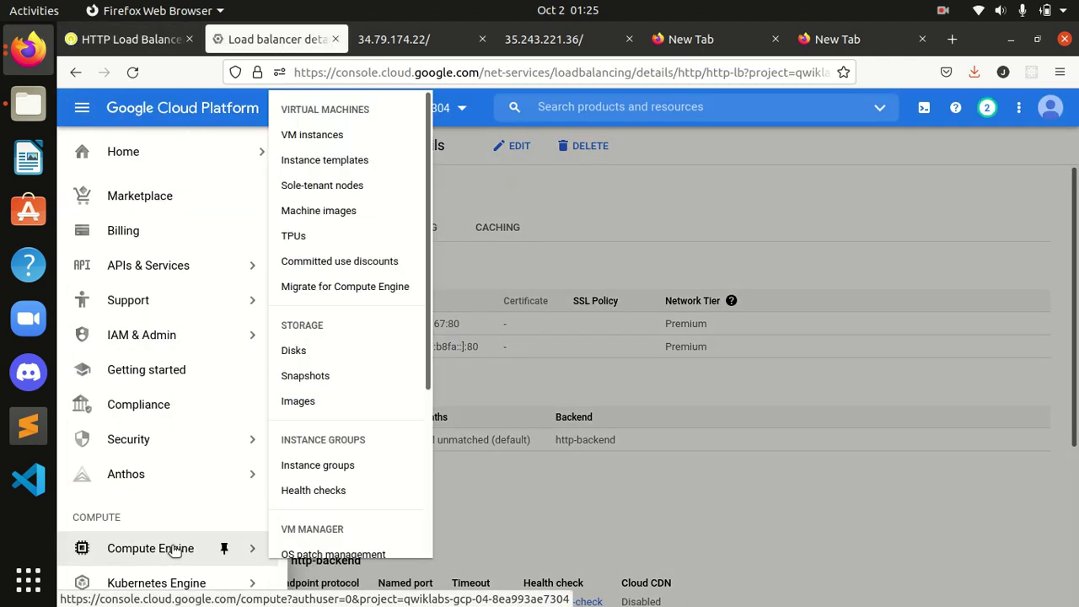
pyautogui.click(315, 136)
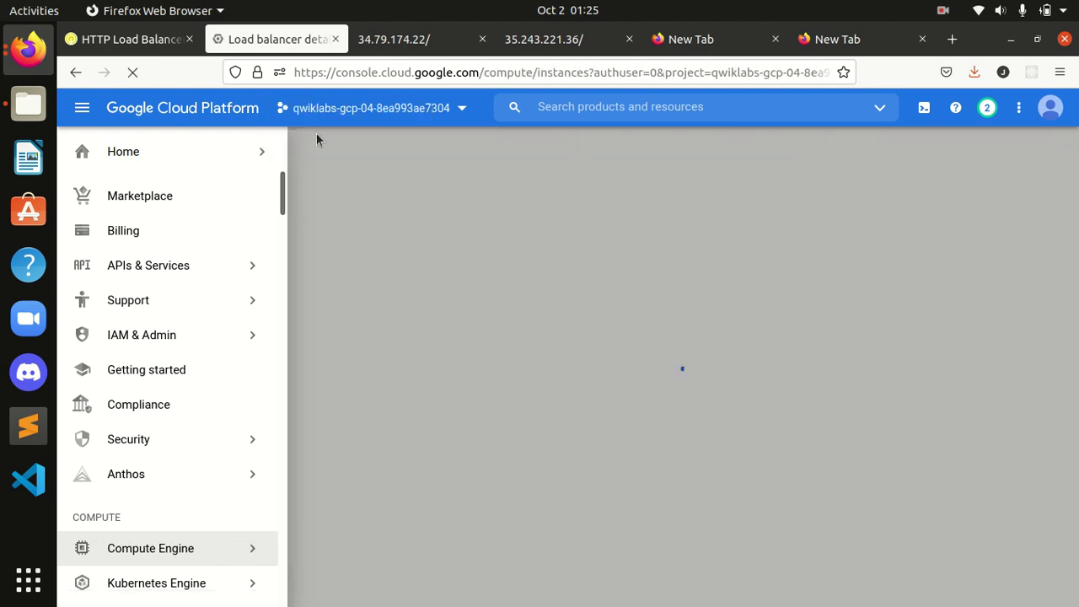
# Start creating a VM instance and name it siege-vm, copying the name from the lab's property table
pyautogui.click(153, 38)
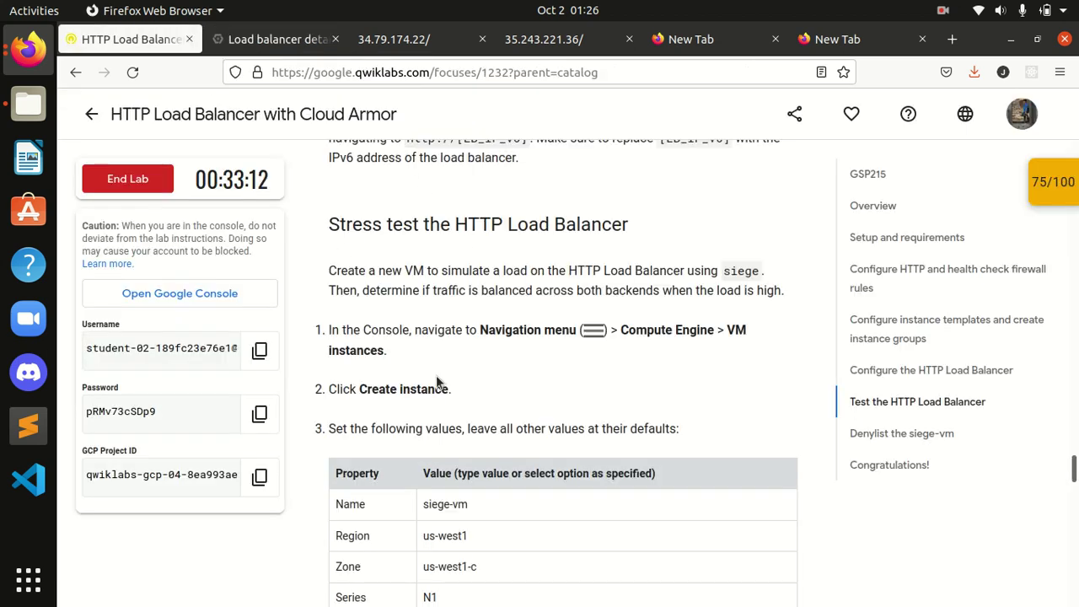
pyautogui.scroll(-2, 339, 256)
pyautogui.moveTo(477, 418); pyautogui.dragTo(423, 419)
pyautogui.hotkey('ctrl', 'c')
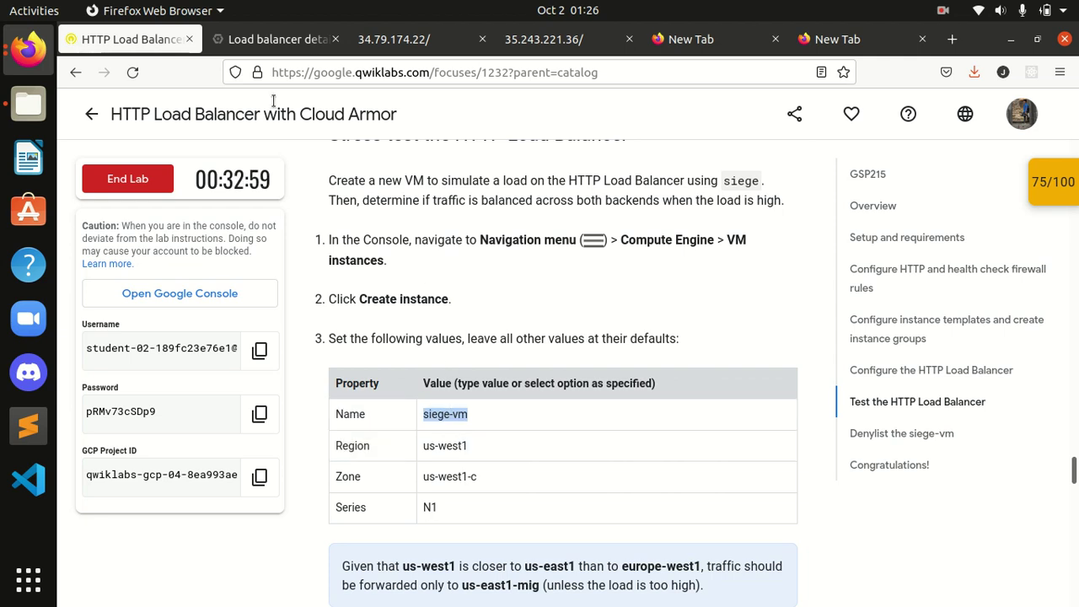
pyautogui.click(242, 46)
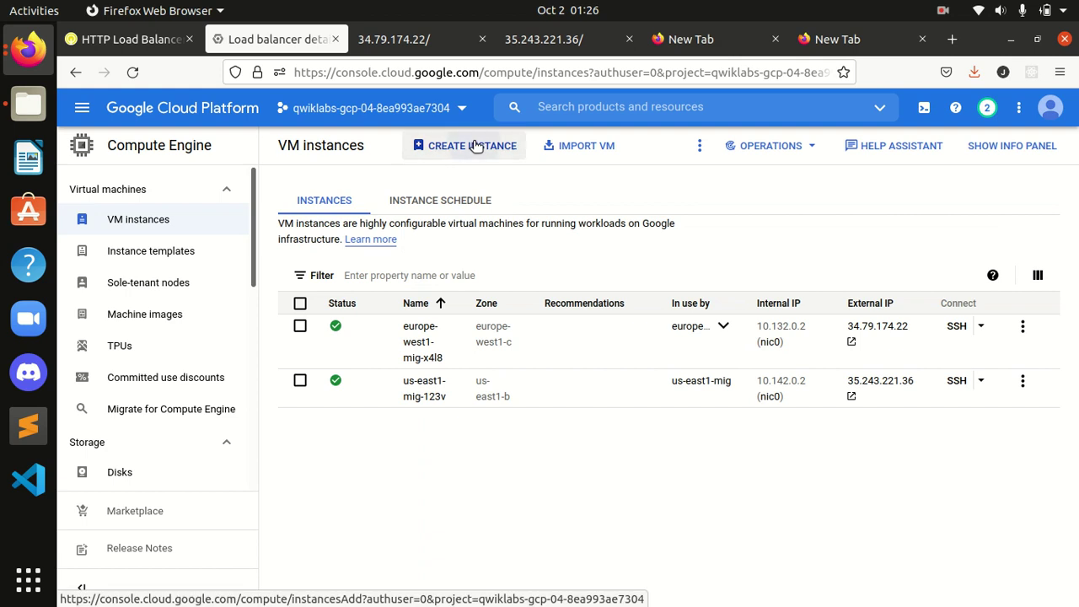
pyautogui.click(475, 146)
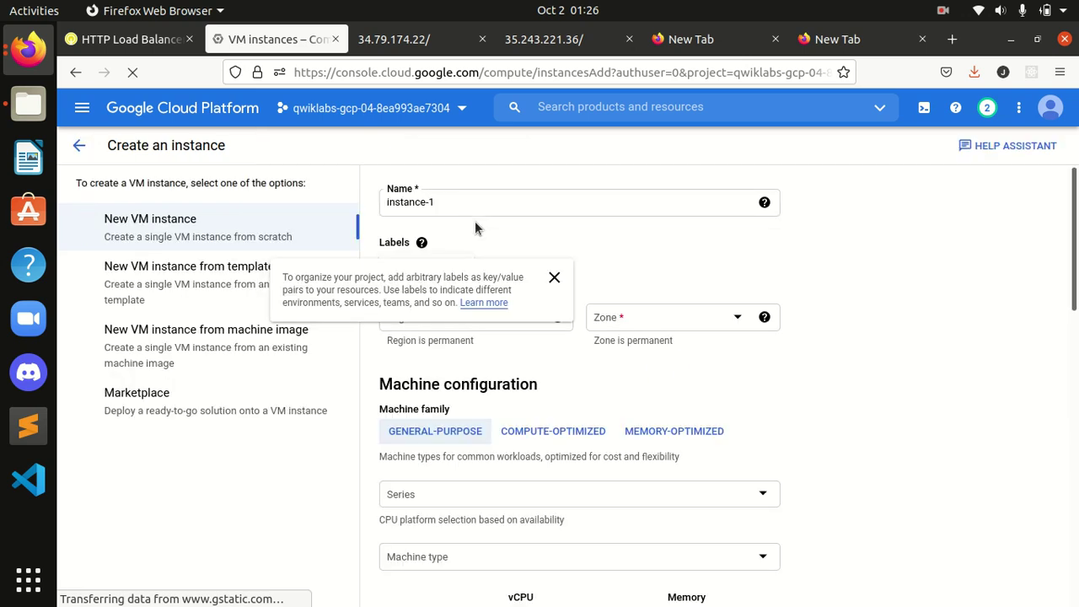
pyautogui.click(465, 207)
pyautogui.moveTo(464, 207); pyautogui.dragTo(378, 207)
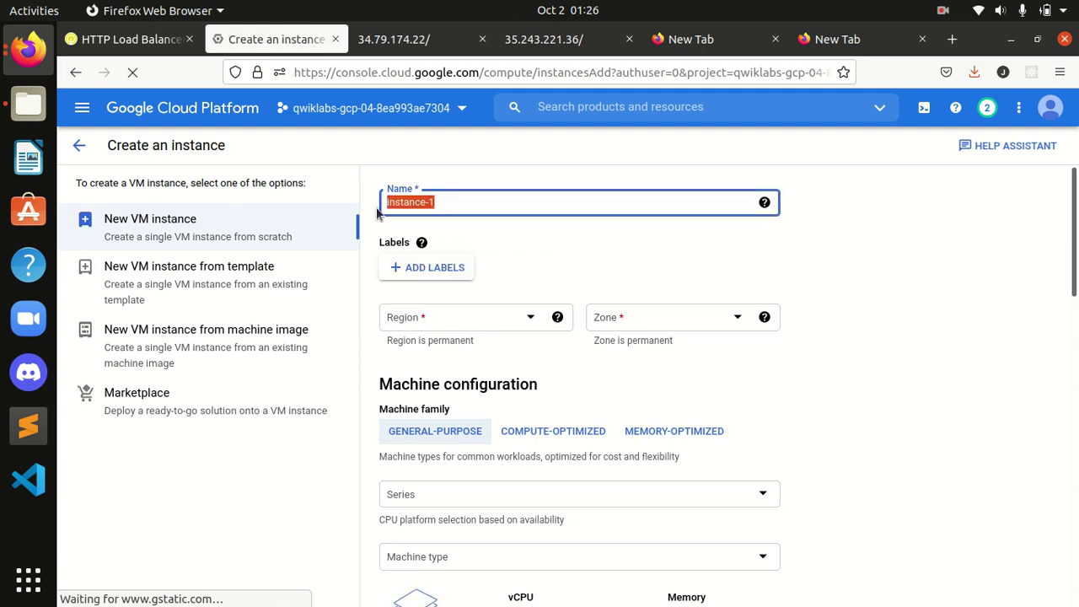
pyautogui.hotkey('ctrl', 'v')
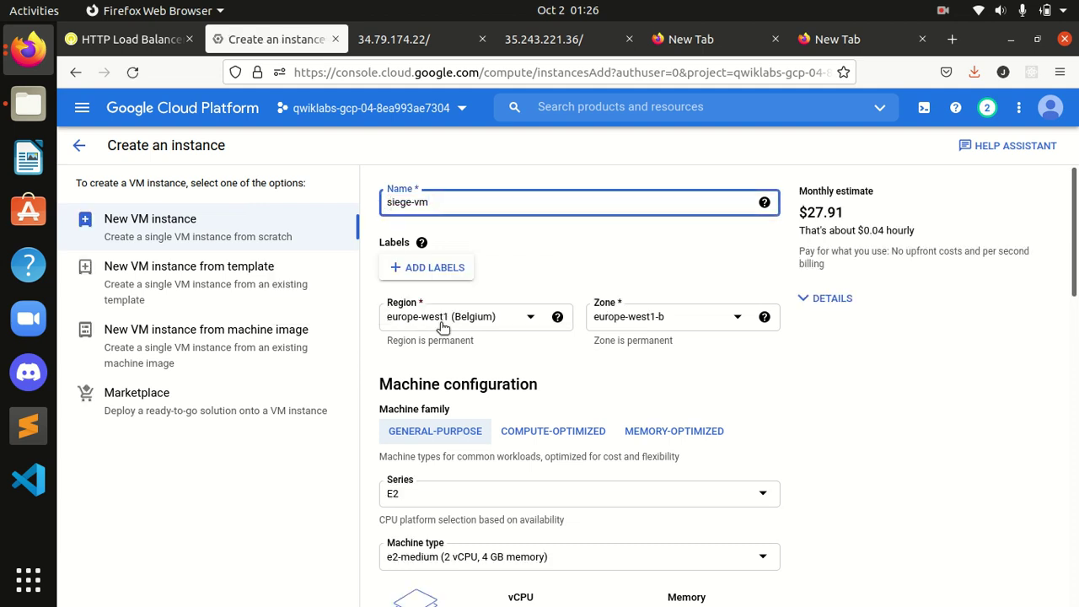
# Set siege-vm's region to us-west1 (Oregon) and its zone to us-west1-c
pyautogui.click(443, 327)
pyautogui.scroll(-3, 463, 406)
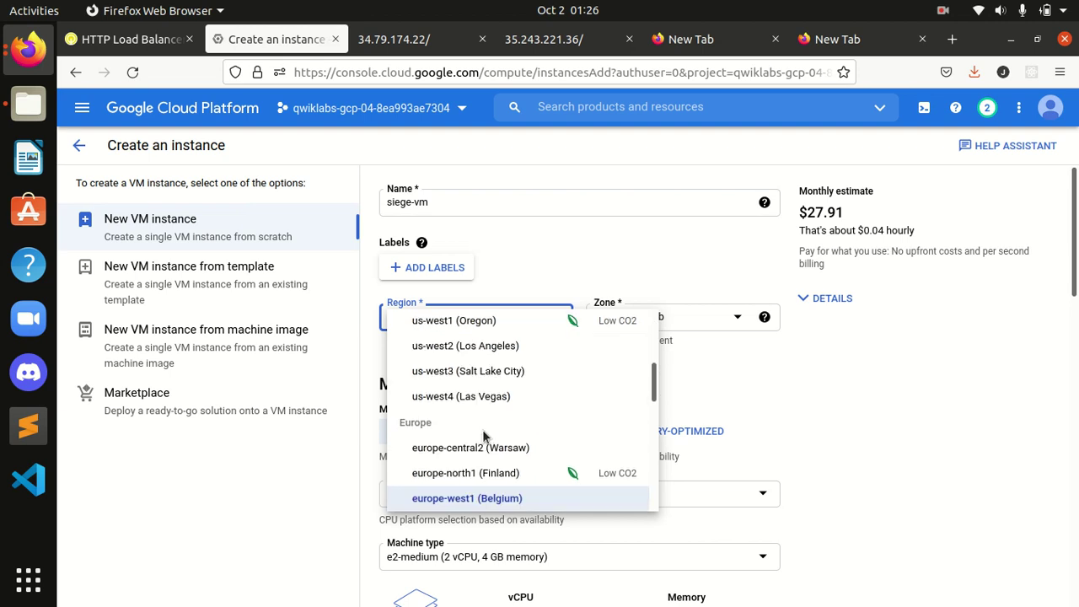
pyautogui.click(445, 324)
pyautogui.click(609, 326)
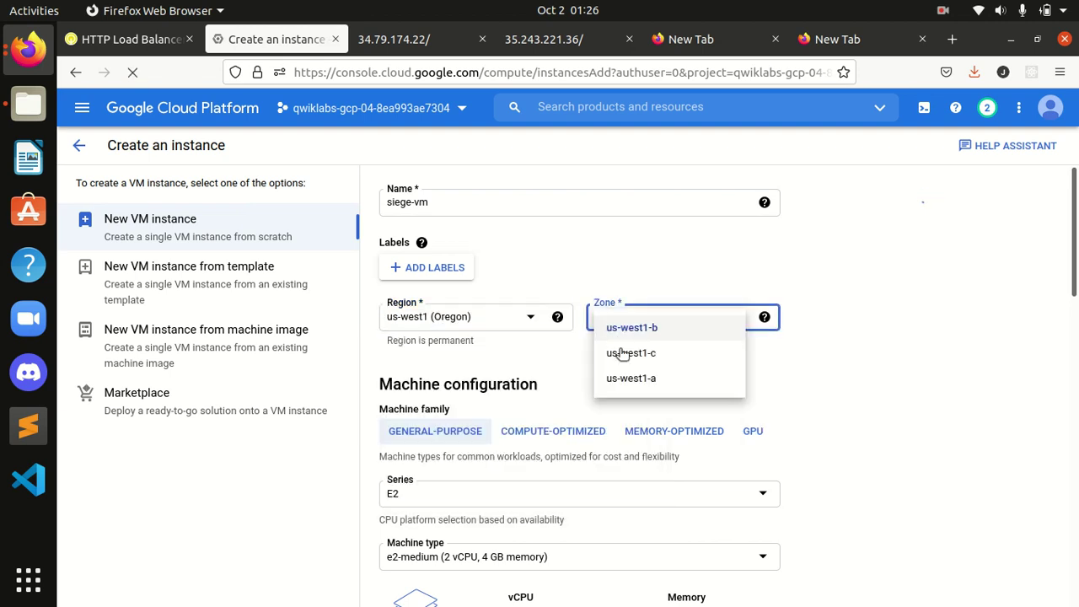
pyautogui.click(625, 356)
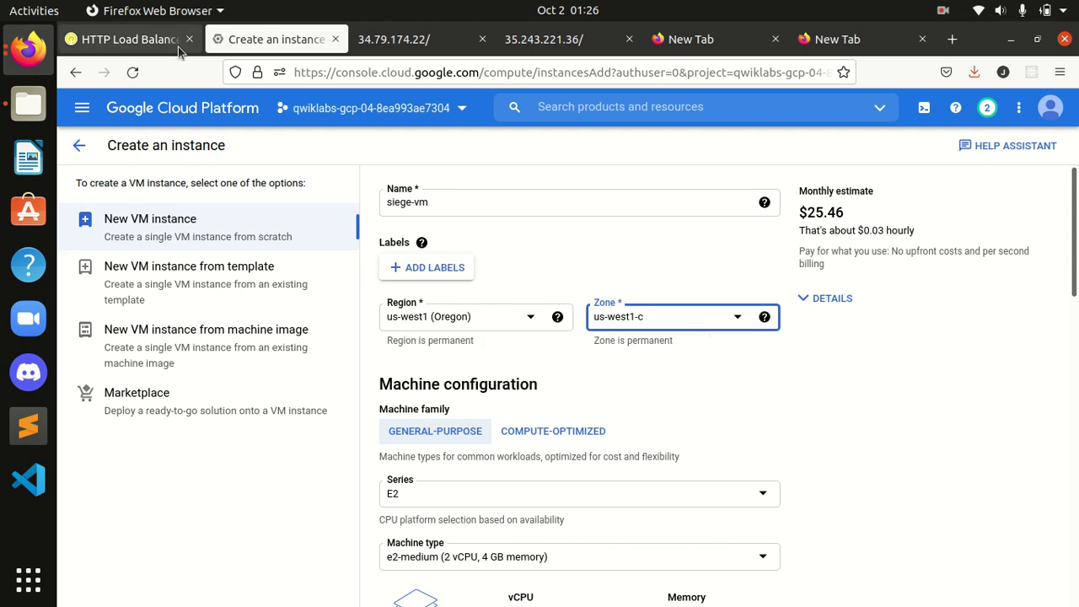
# Check the lab's property table and set siege-vm's machine series to N1
pyautogui.click(127, 39)
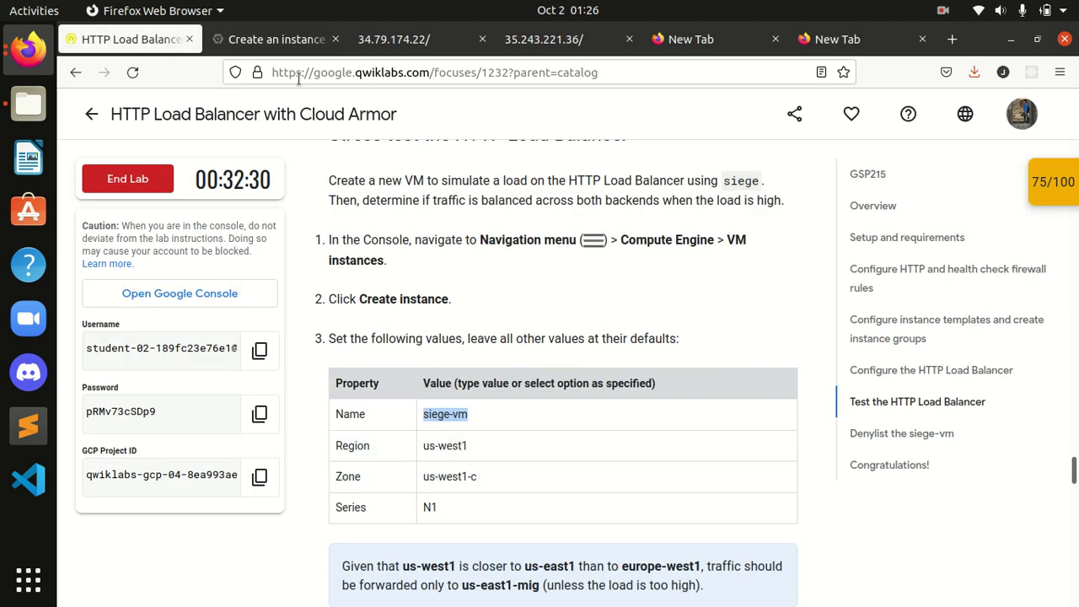
pyautogui.click(290, 44)
pyautogui.scroll(-2, 501, 404)
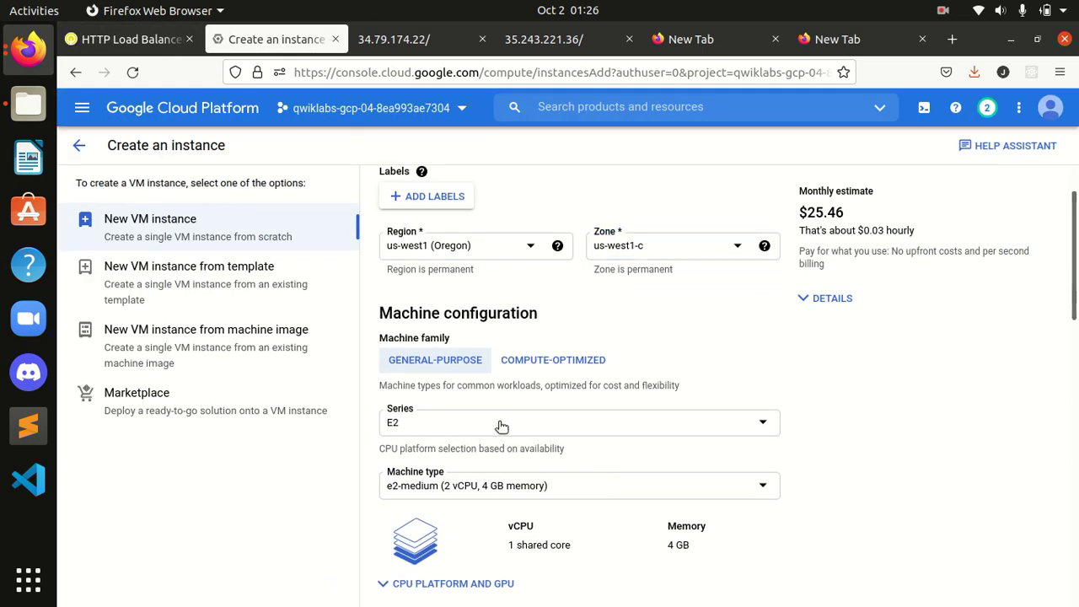
pyautogui.click(501, 424)
pyautogui.click(501, 421)
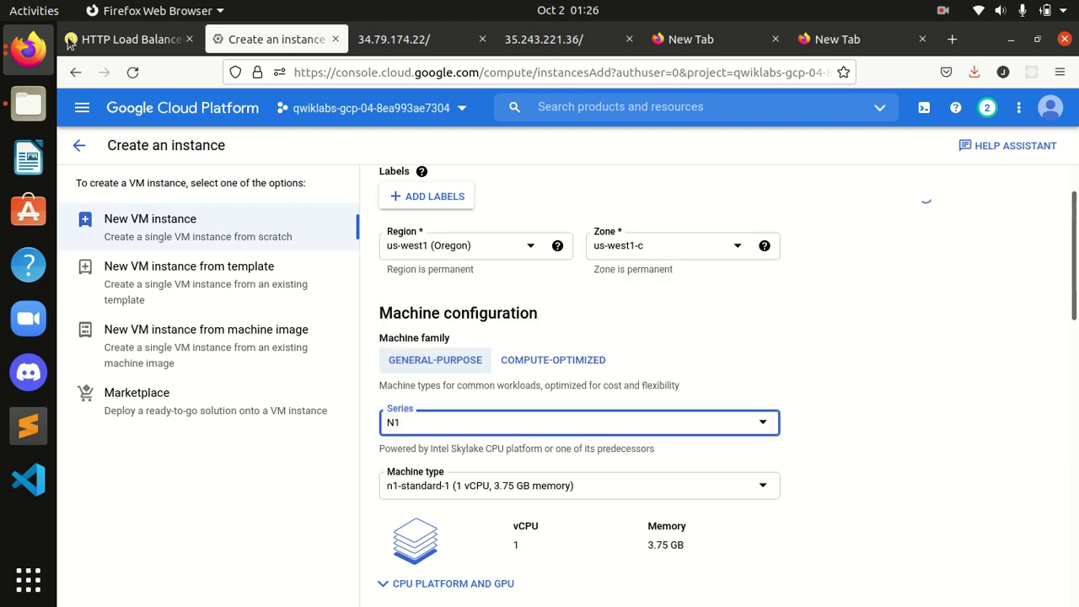
# Review the lab's remaining siege-vm instructions and create the instance with all other settings at their defaults
pyautogui.click(126, 39)
pyautogui.scroll(-2, 407, 438)
pyautogui.scroll(-2, 407, 438)
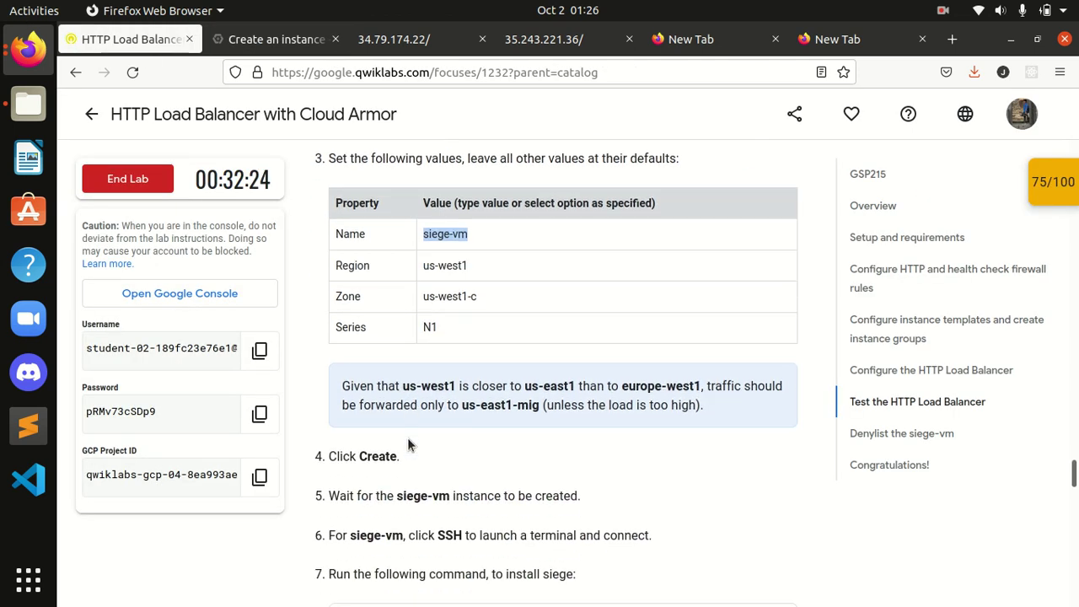
pyautogui.scroll(-2, 407, 437)
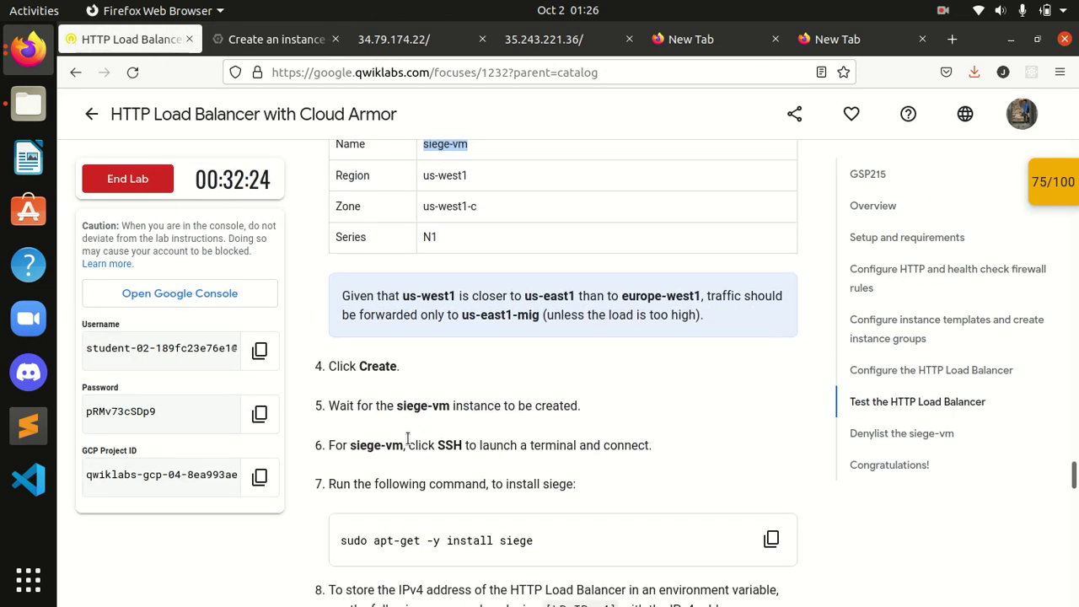
pyautogui.click(250, 38)
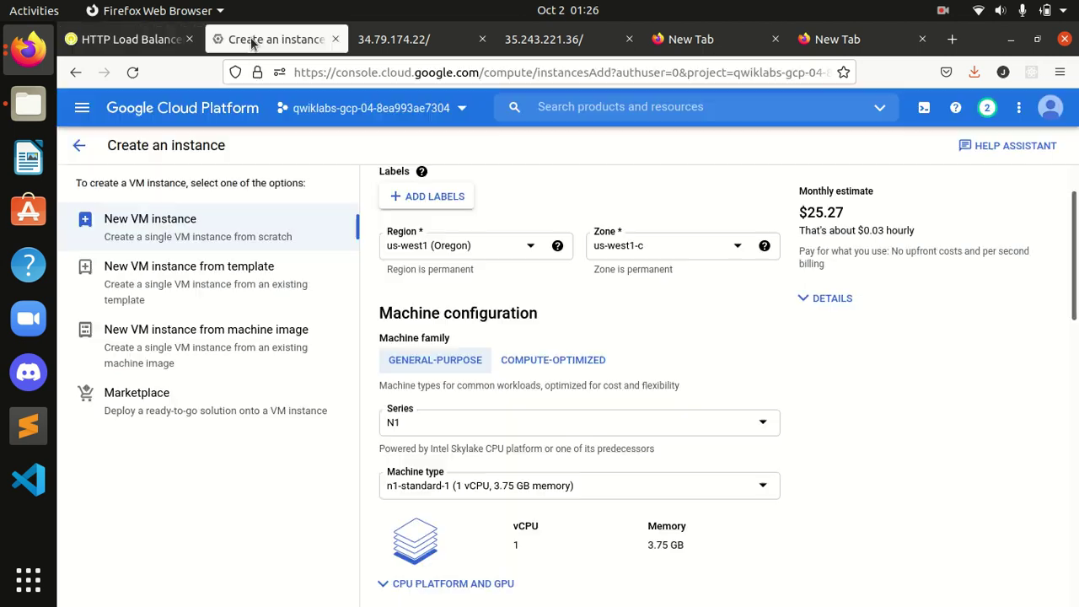
pyautogui.scroll(-10, 712, 476)
pyautogui.scroll(-2, 640, 516)
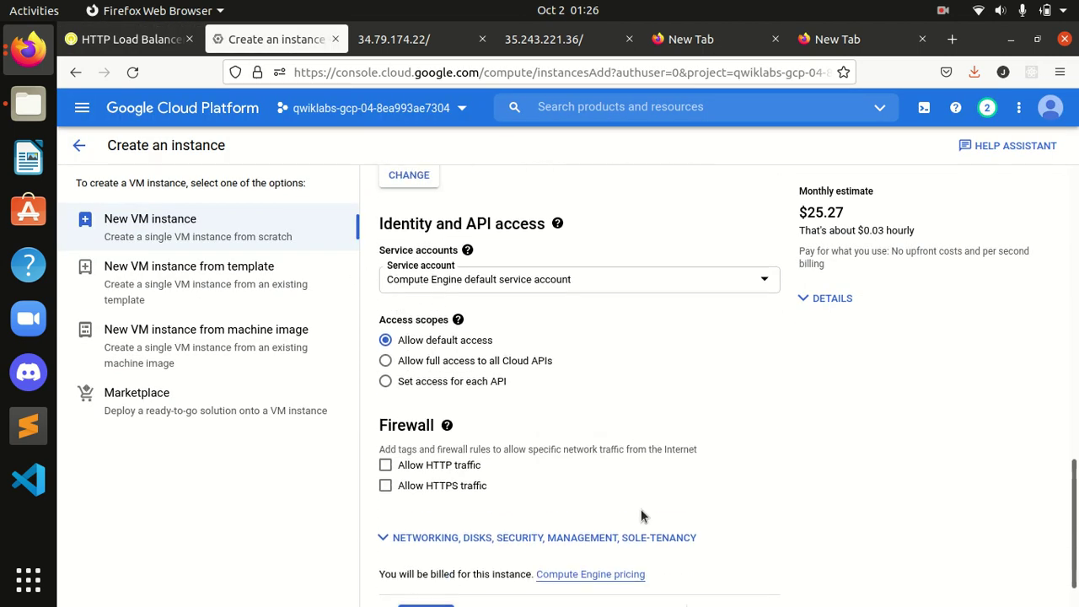
pyautogui.click(424, 565)
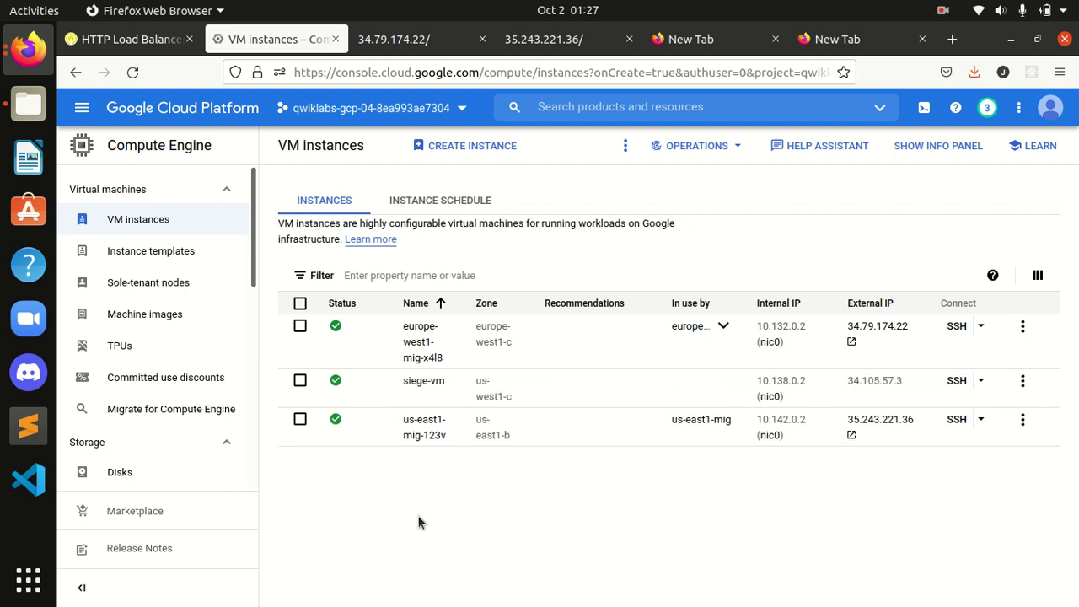
# Copy the siege install command from the lab instructions and return to the VM instances list
pyautogui.click(109, 39)
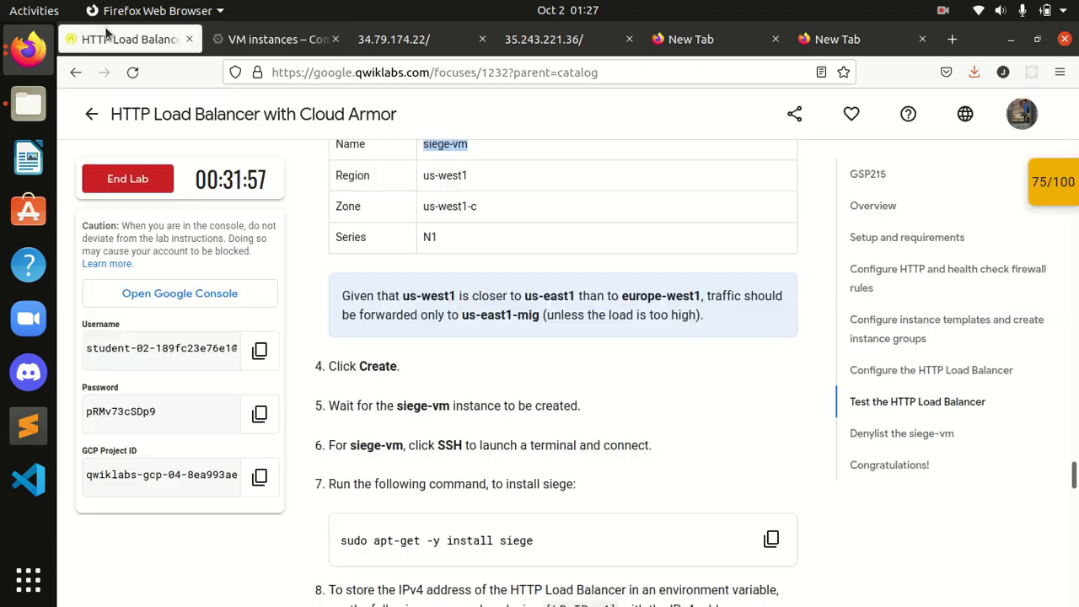
pyautogui.scroll(-2, 456, 372)
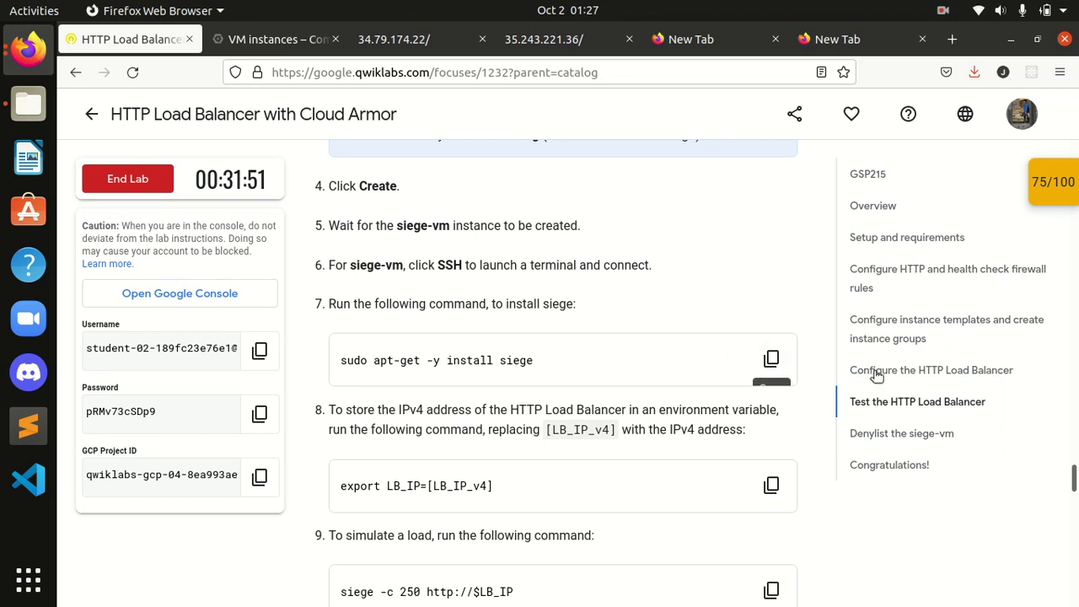
pyautogui.click(769, 361)
pyautogui.click(274, 38)
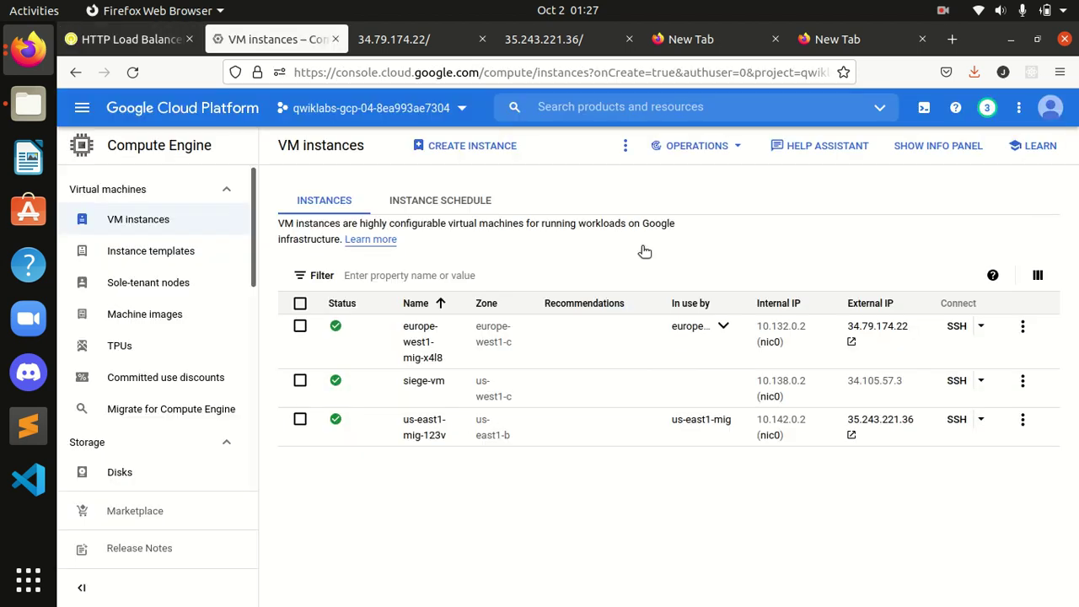
# Open an SSH window for siege-vm, and close the leftover test-vm terminal and the unconnected siege-vm window
pyautogui.click(957, 381)
pyautogui.click(25, 61)
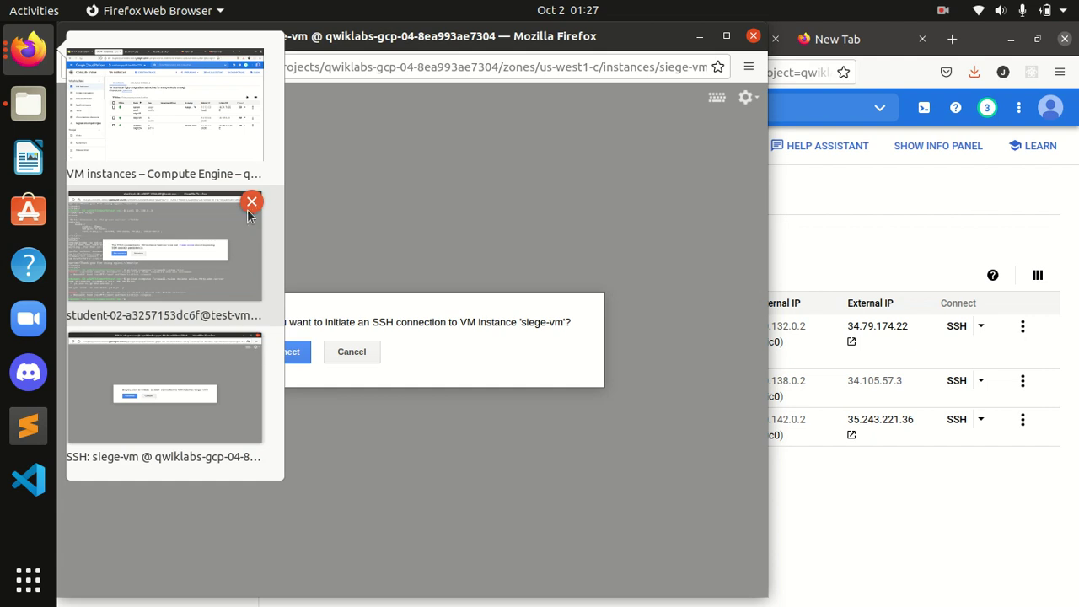
pyautogui.click(251, 203)
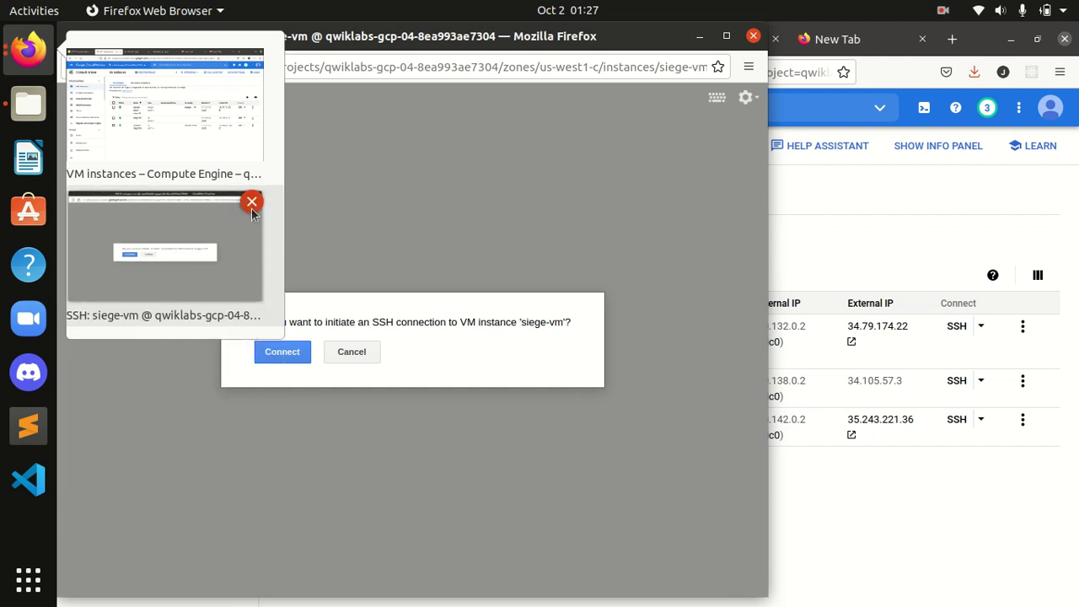
pyautogui.click(252, 204)
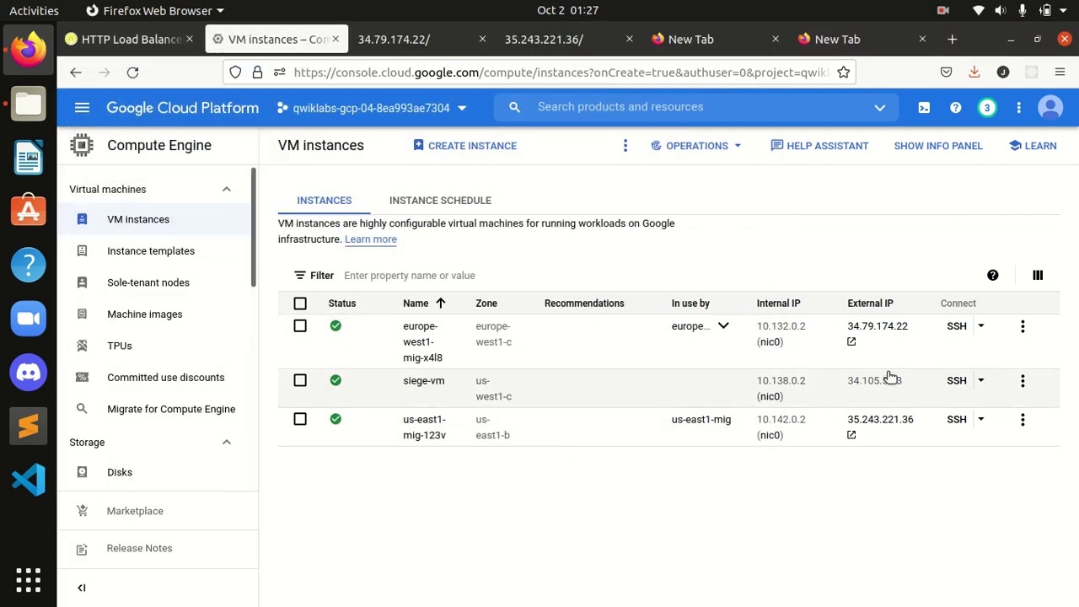
# Connect to siege-vm over SSH and install siege with sudo apt-get -y install siege
pyautogui.click(957, 380)
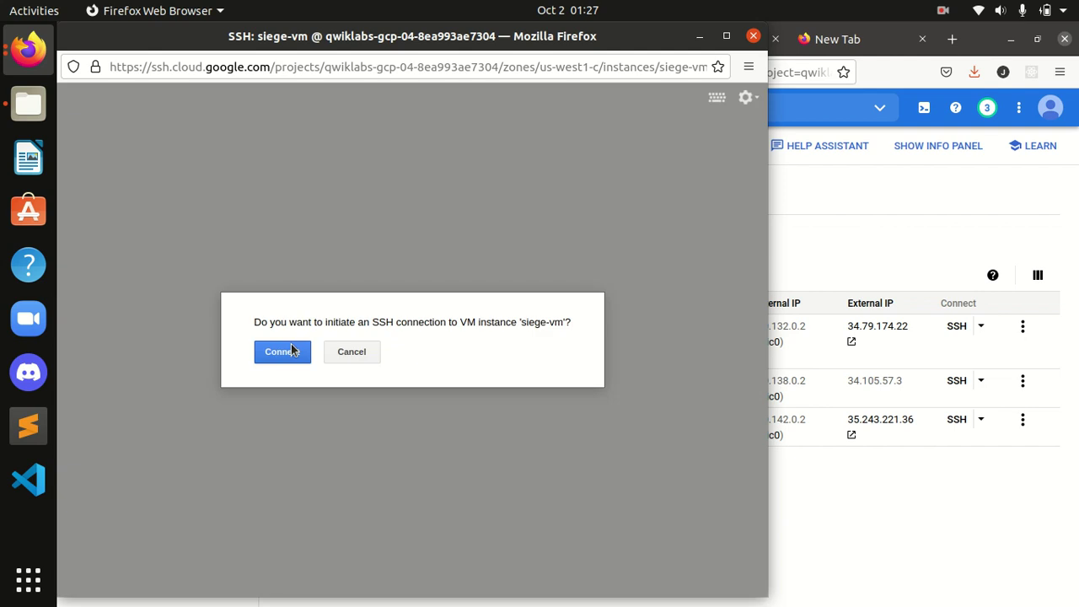
pyautogui.click(282, 351)
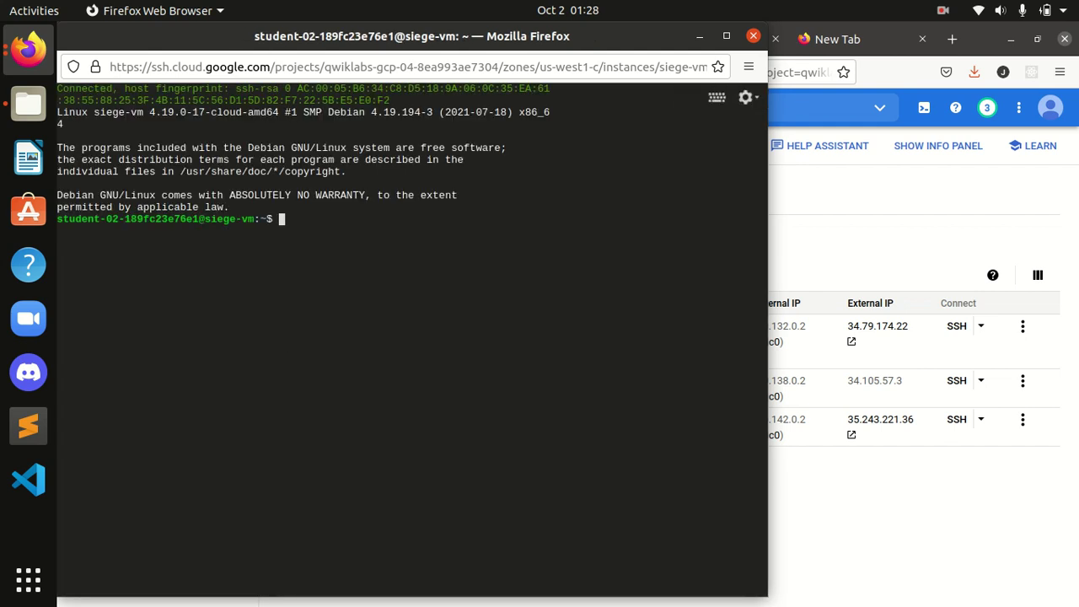
pyautogui.hotkey('ctrl', 'v')
pyautogui.press('Return')
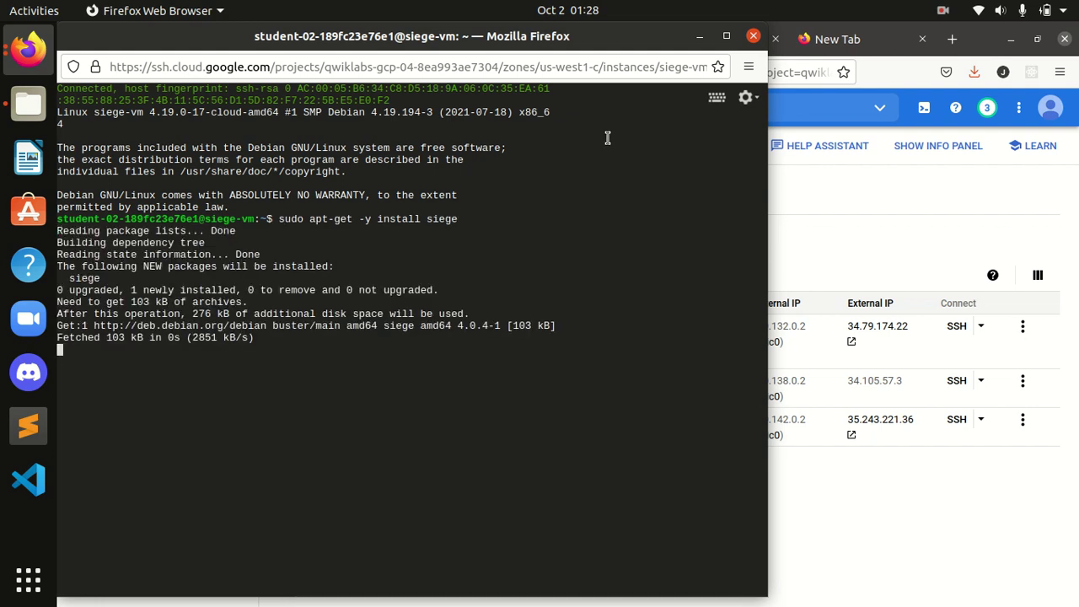
# Examine the lab's remaining load-test instructions and the start of the Denylist the siege-vm section
pyautogui.click(699, 36)
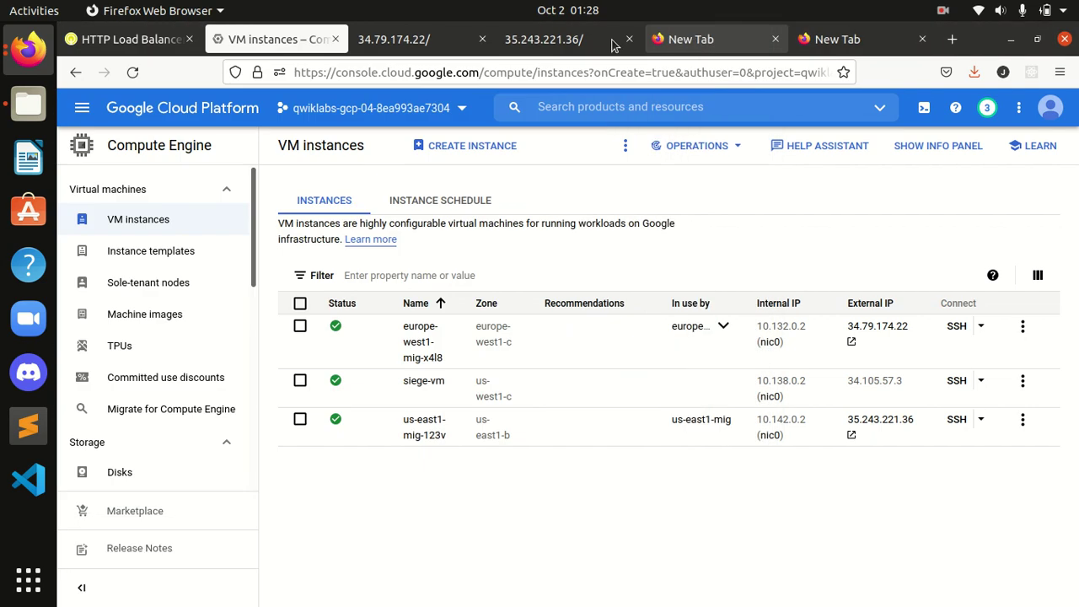
pyautogui.click(135, 39)
pyautogui.scroll(-5, 641, 324)
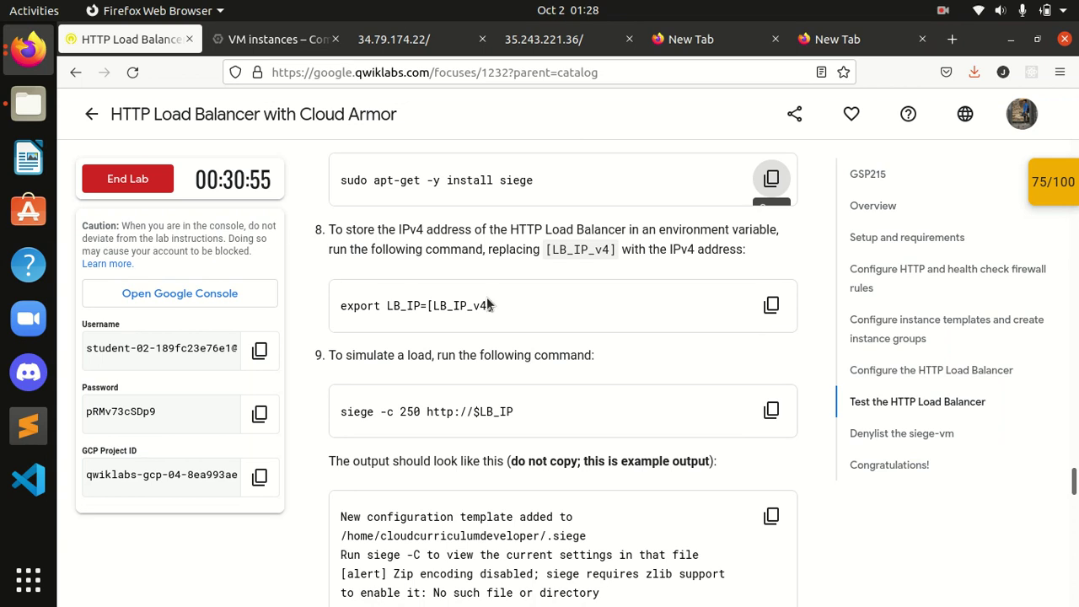
pyautogui.scroll(-10, 489, 305)
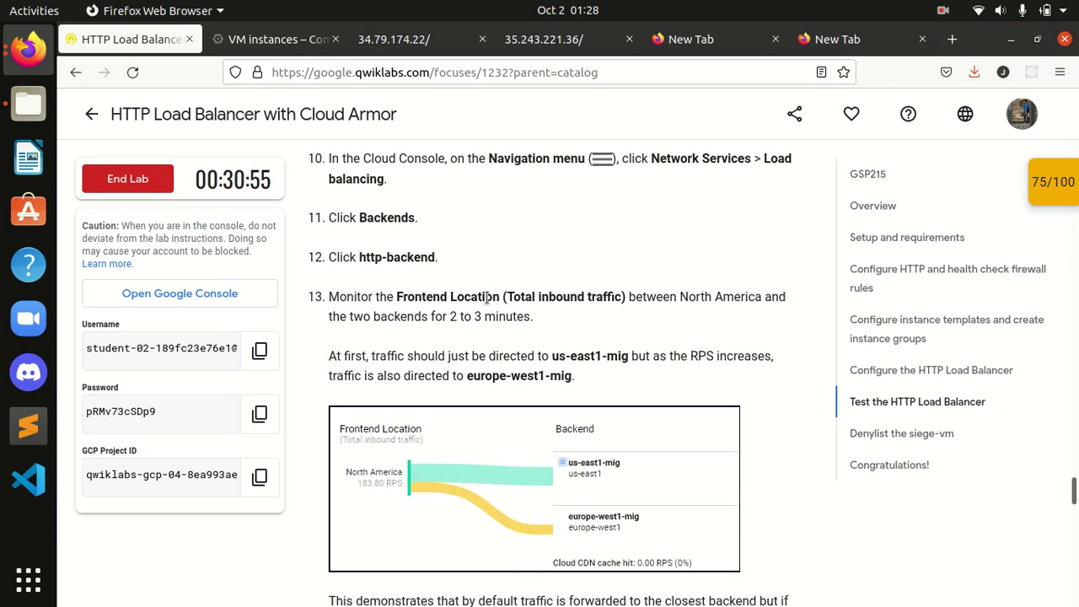
pyautogui.scroll(-5, 487, 296)
pyautogui.scroll(-2, 486, 297)
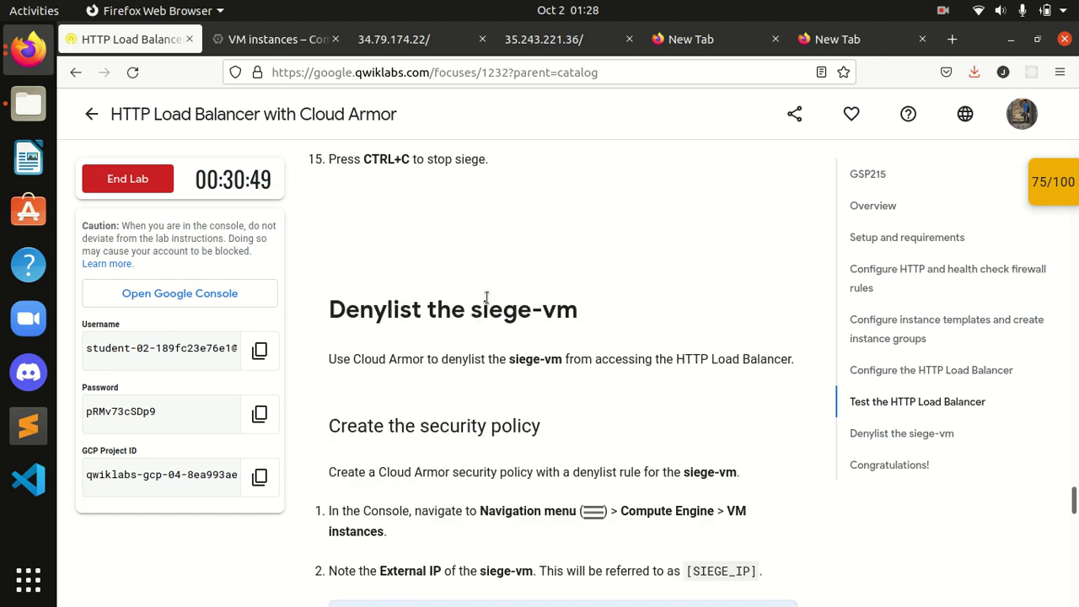
pyautogui.scroll(-4, 487, 303)
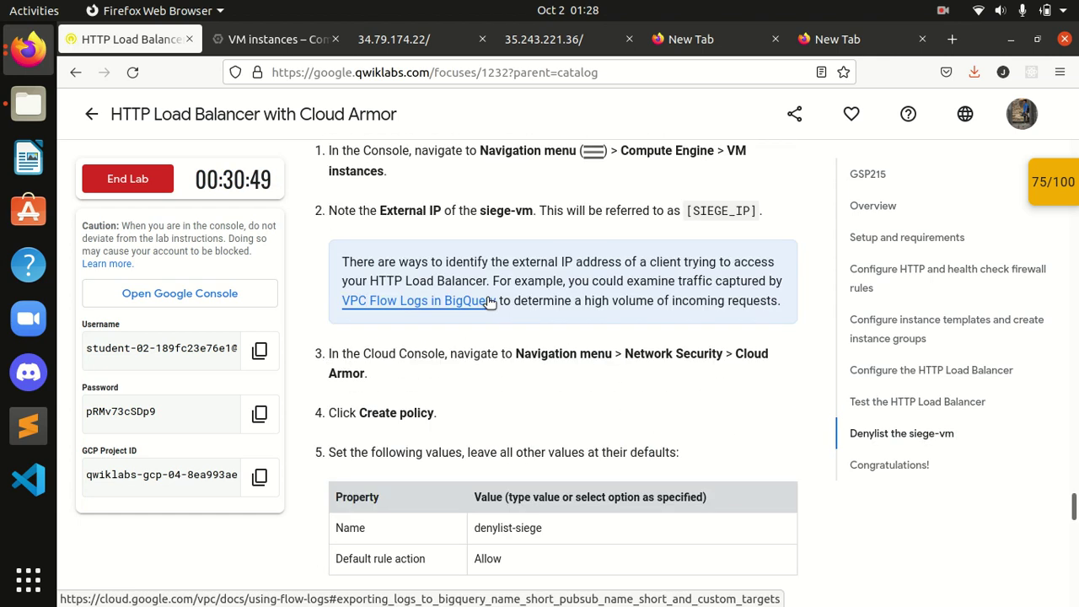
pyautogui.scroll(15, 489, 302)
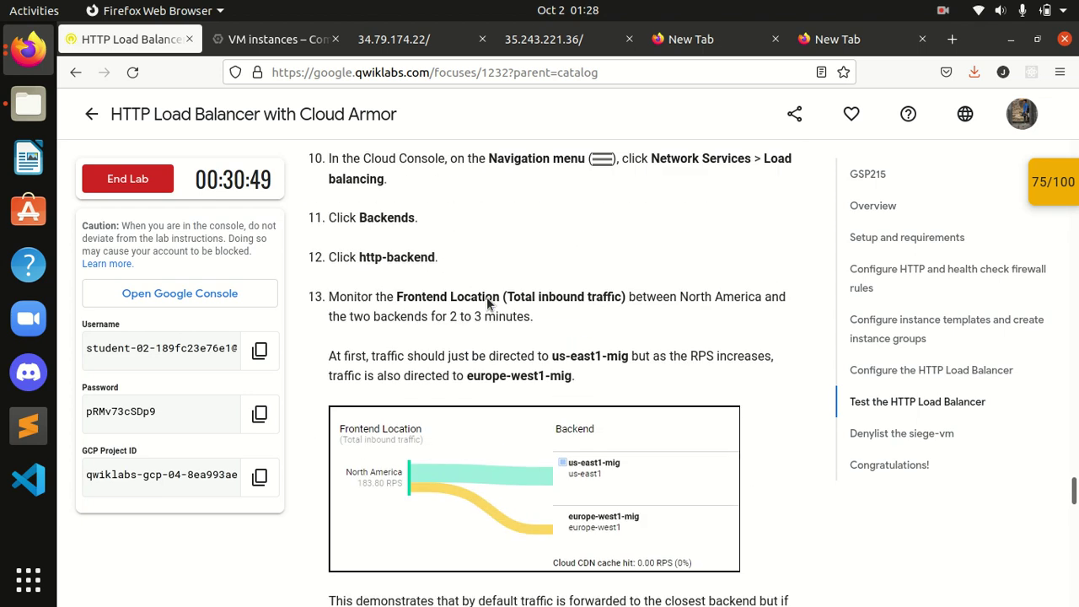
pyautogui.scroll(4, 486, 296)
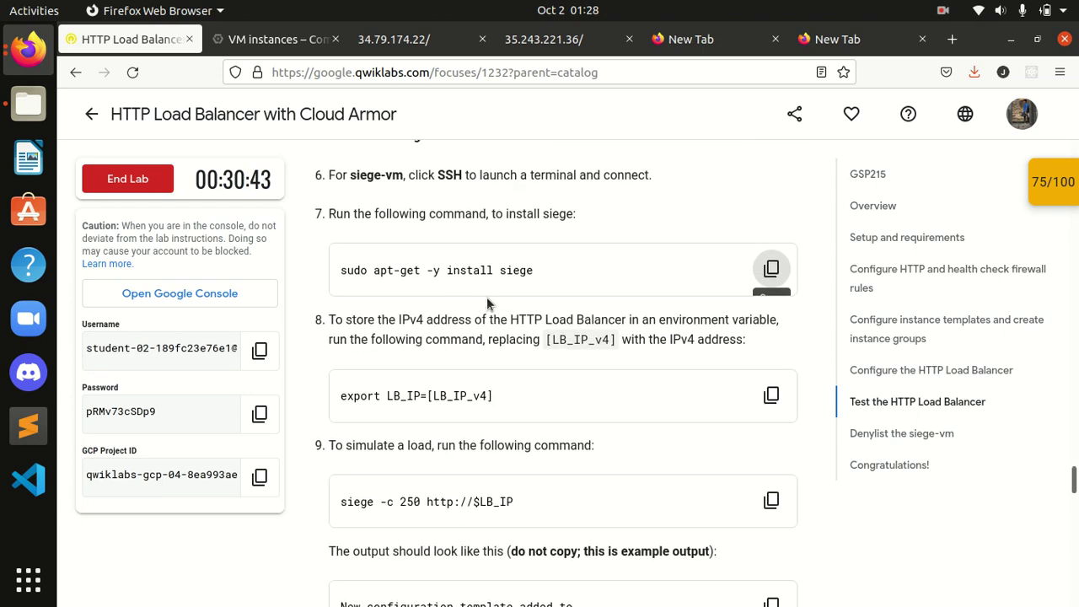
pyautogui.scroll(3, 486, 296)
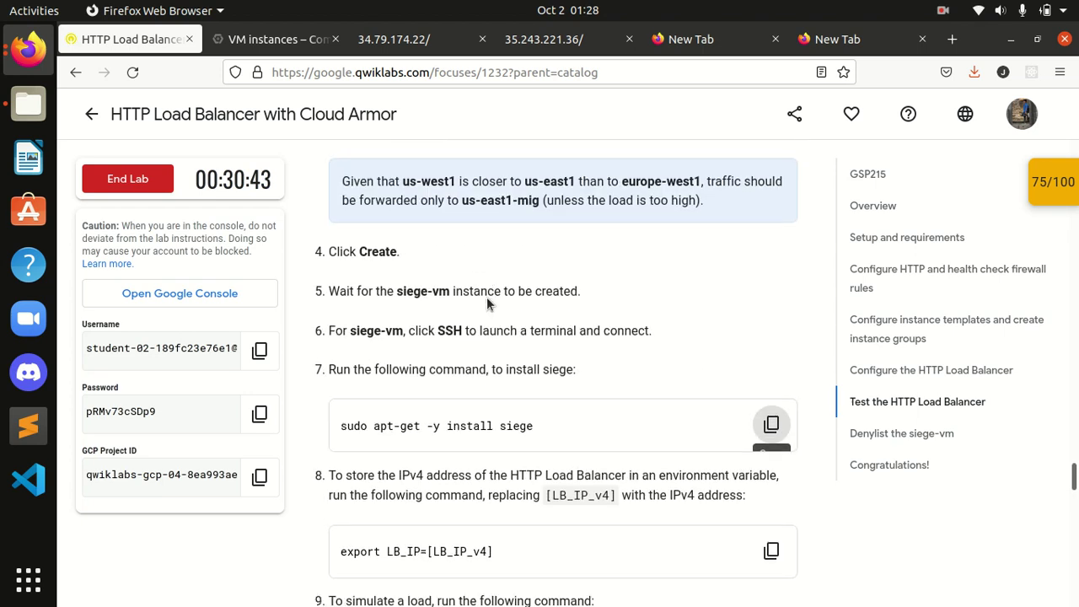
# Copy the lab's export LB_IP=[LB_IP_v4] command and paste it at siege-vm's terminal prompt without running it
pyautogui.scroll(-1, 487, 297)
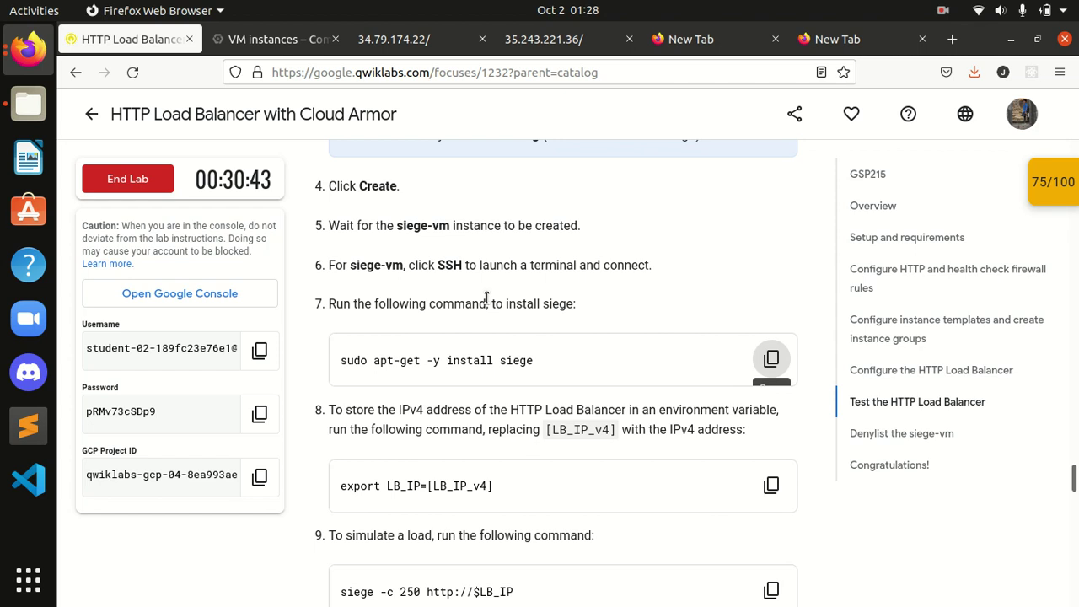
pyautogui.scroll(1, 486, 297)
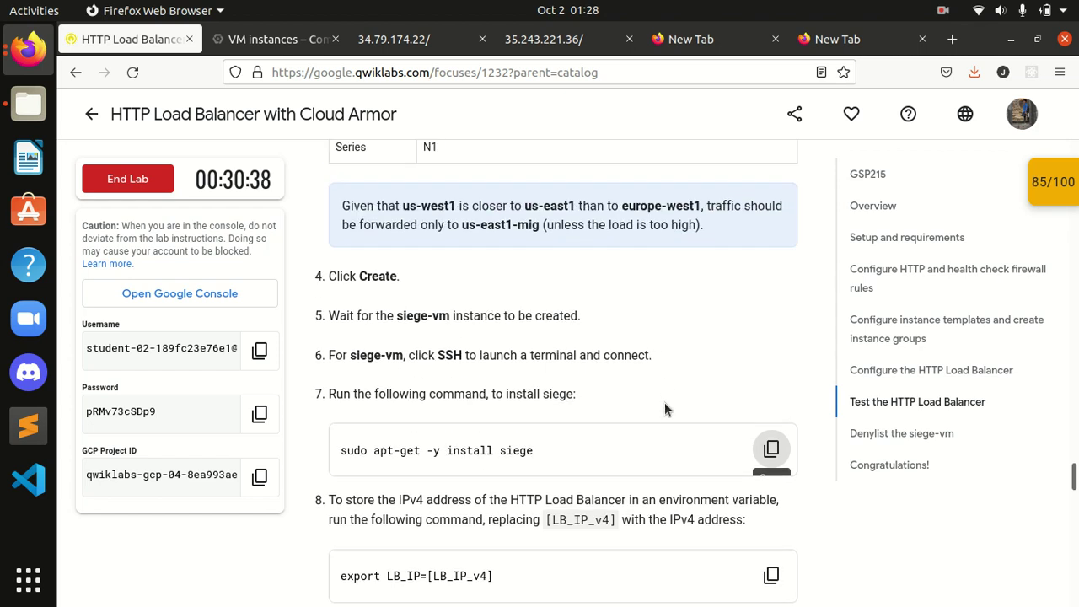
pyautogui.scroll(-1, 780, 529)
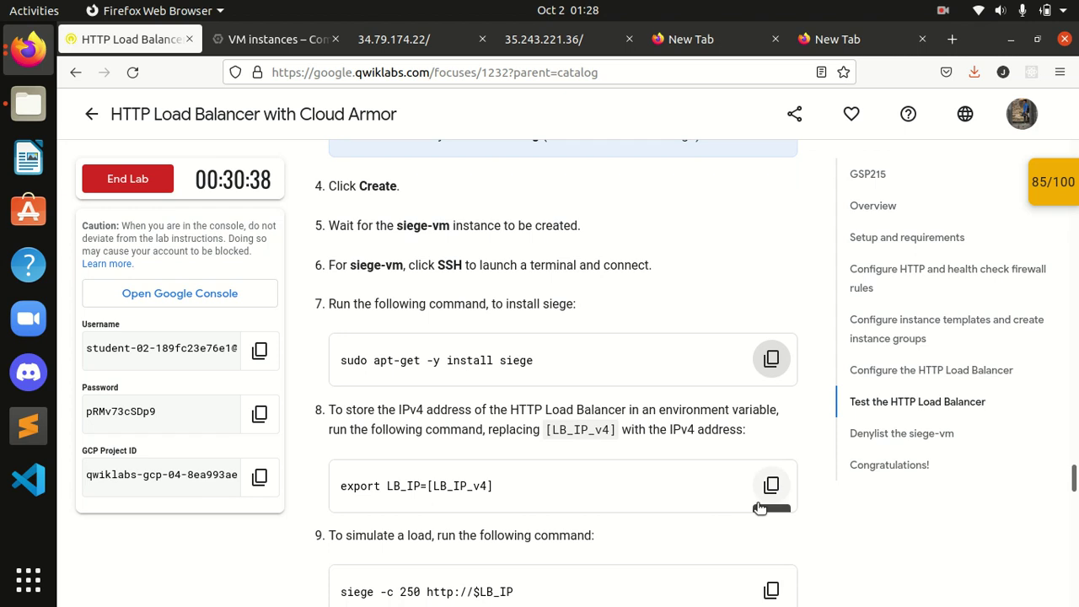
pyautogui.click(761, 490)
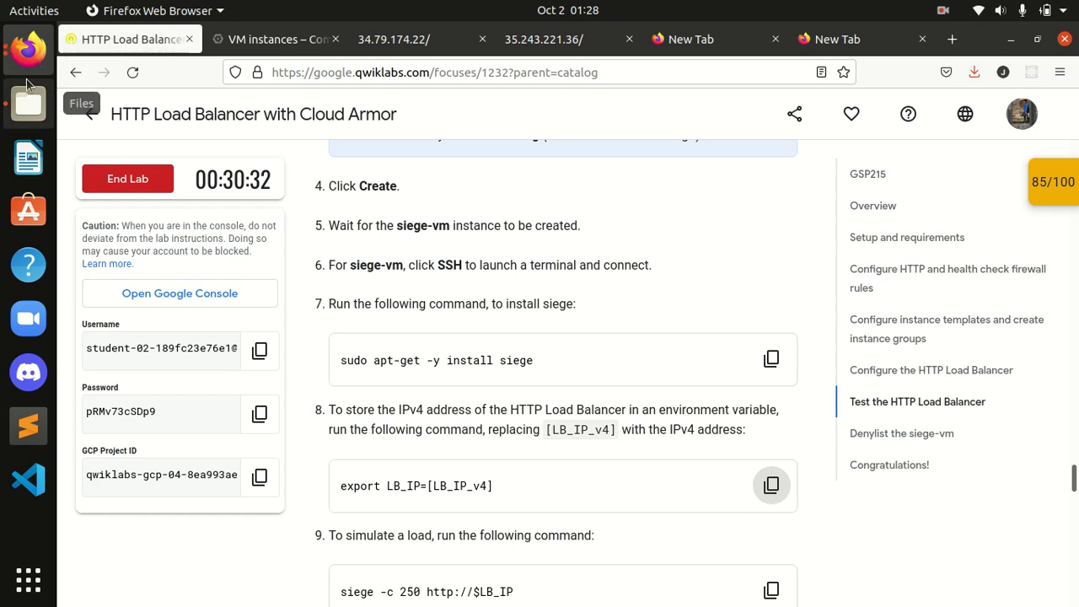
pyautogui.click(28, 49)
pyautogui.click(168, 245)
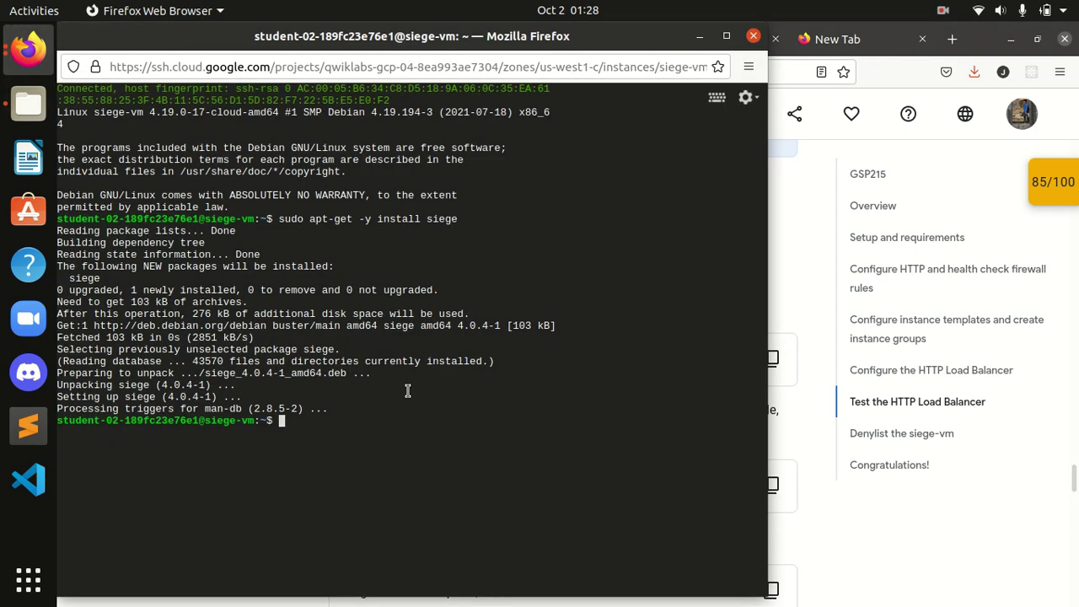
pyautogui.hotkey('ctrl', 'v')
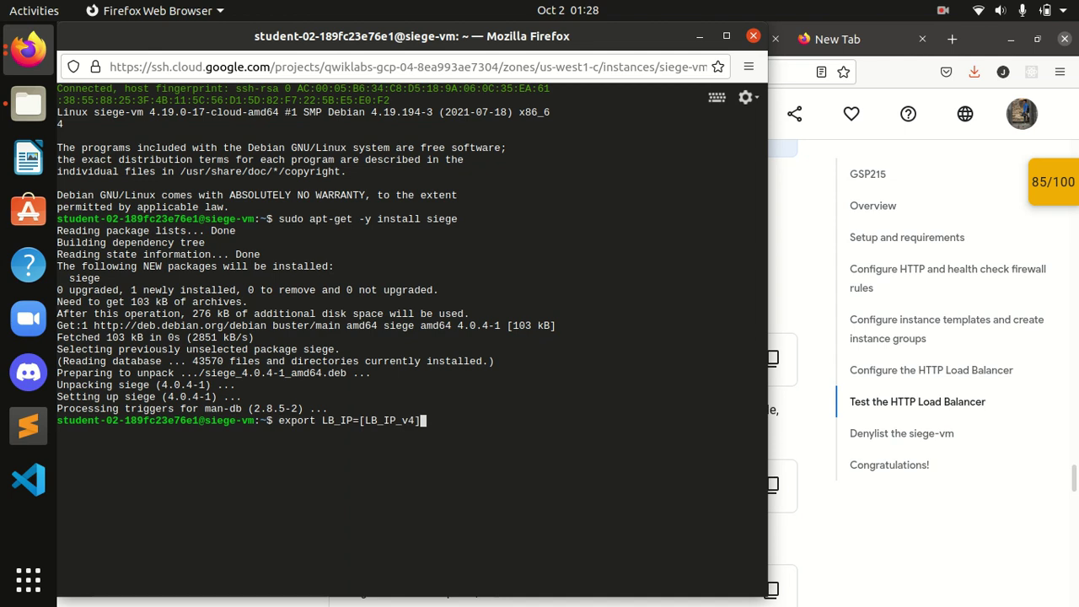
# Copy the load balancer's IPv4 address 35.186.219.167:80 from the unvisited browser page and return to the VM instances list
pyautogui.click(843, 40)
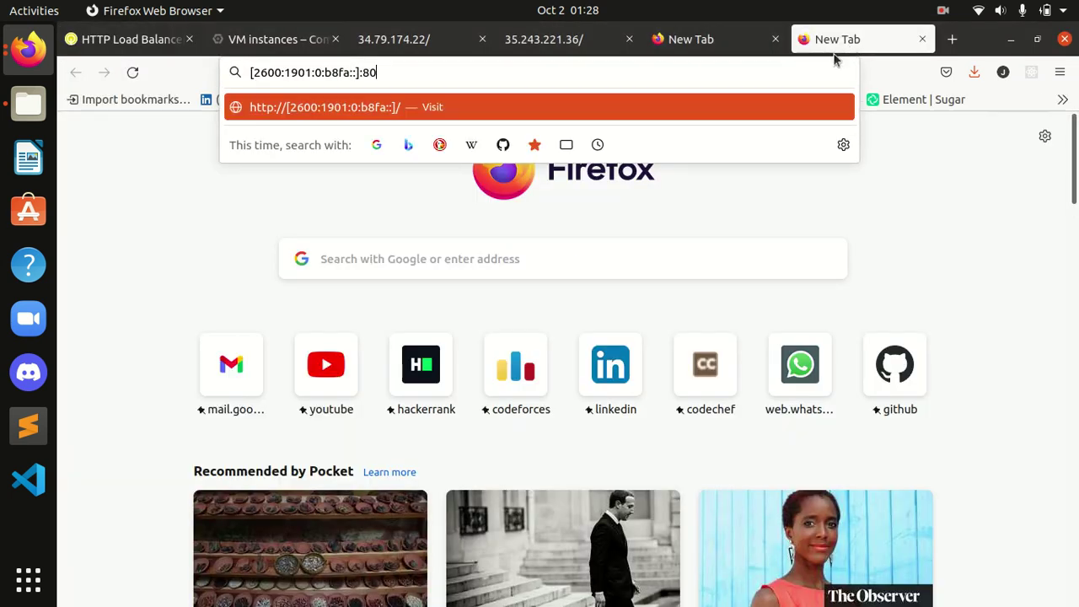
pyautogui.click(685, 42)
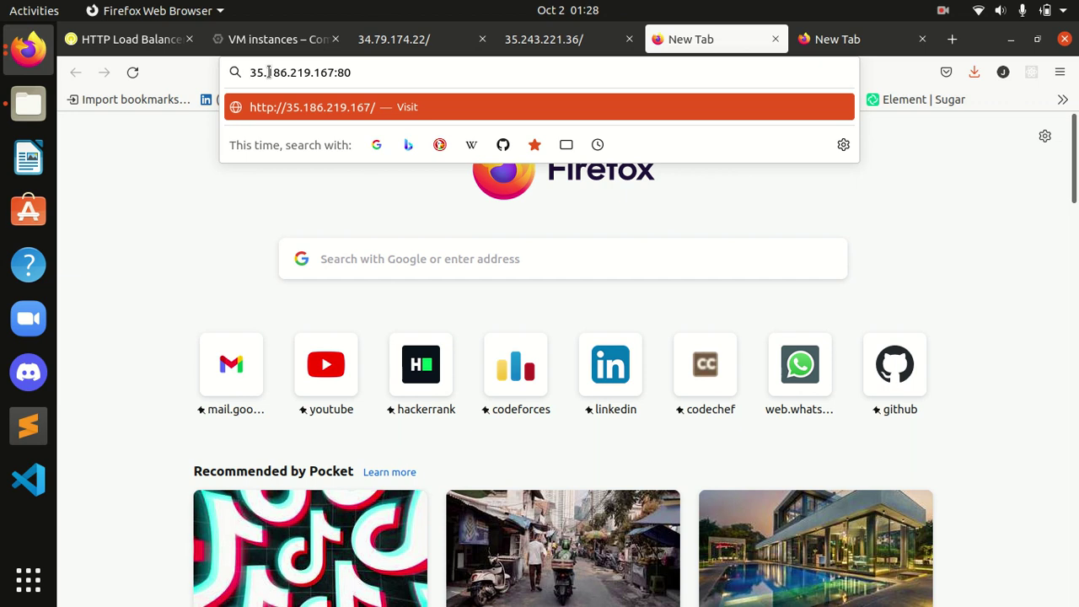
pyautogui.moveTo(250, 72); pyautogui.dragTo(375, 66)
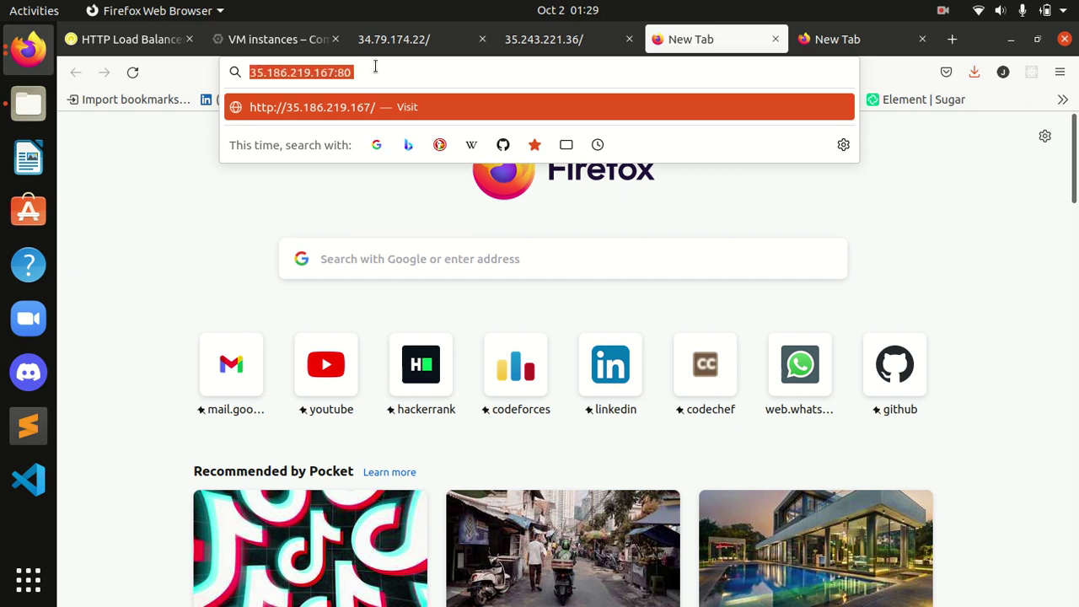
pyautogui.click(255, 40)
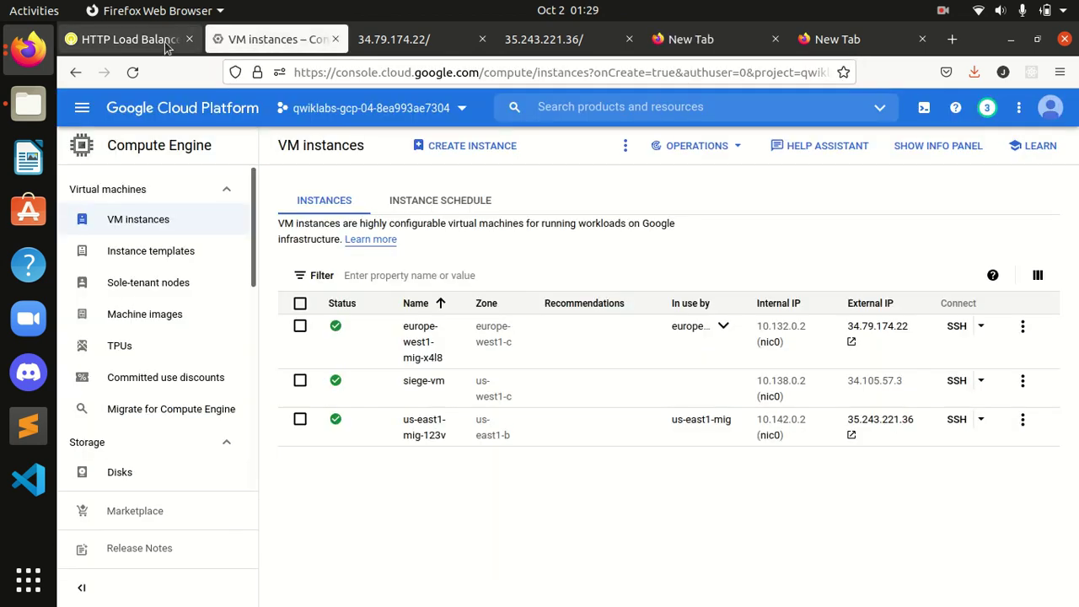
pyautogui.click(166, 48)
pyautogui.click(270, 39)
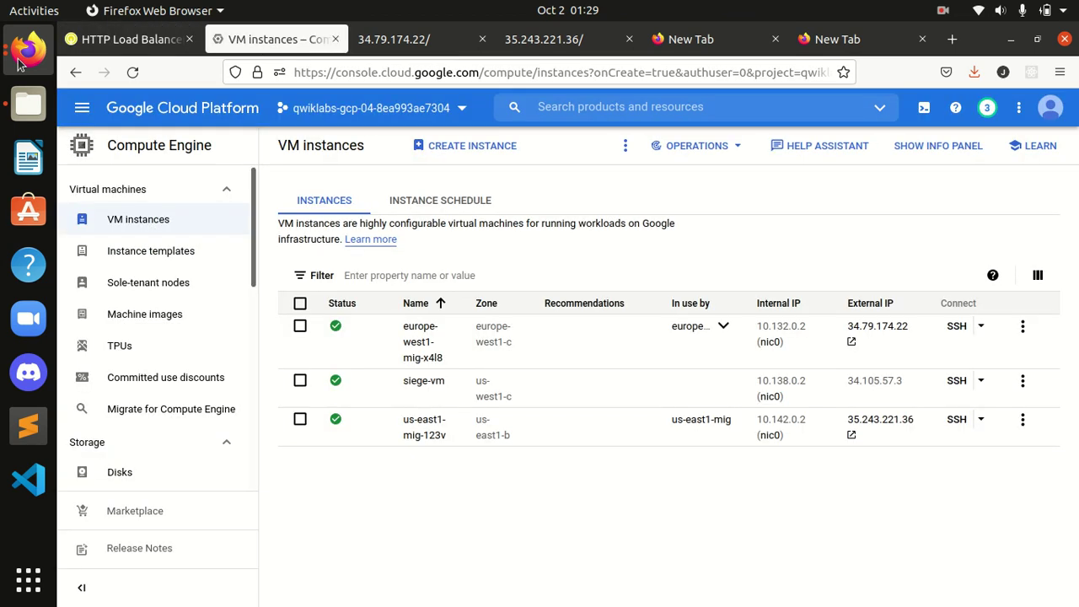
# Replace the [LB_IP_v4] placeholder in siege-vm's terminal and run export LB_IP=35.186.219.167:80
pyautogui.click(25, 53)
pyautogui.click(158, 253)
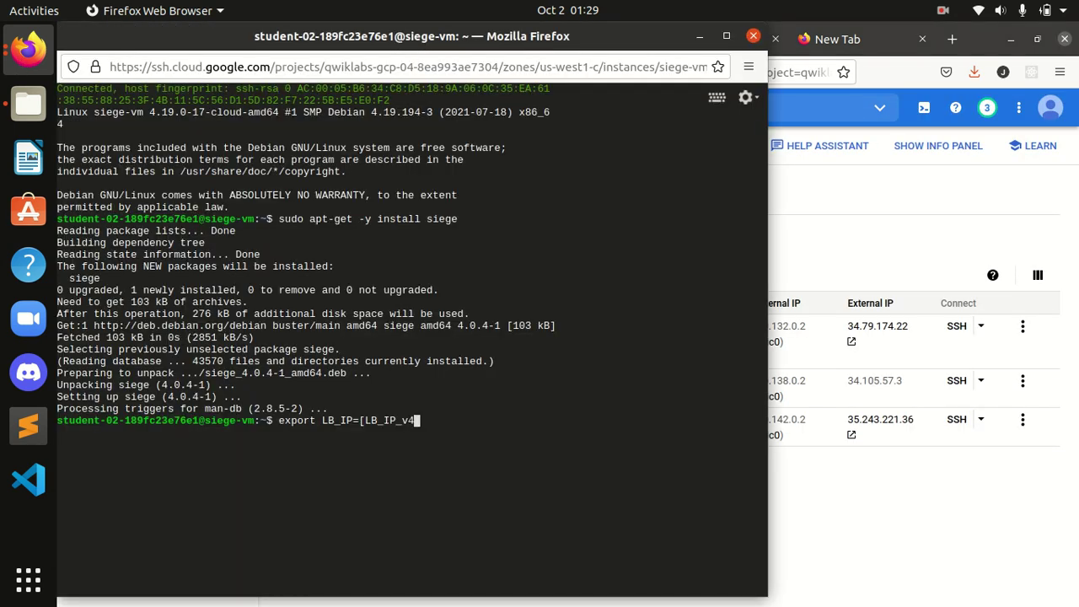
pyautogui.press('BackSpace')
pyautogui.press('BackSpace')
pyautogui.press('BackSpace')
pyautogui.press('BackSpace')
pyautogui.press('BackSpace')
pyautogui.press('BackSpace')
pyautogui.write('=')
pyautogui.hotkey('ctrl', 'v')
pyautogui.press('Return')
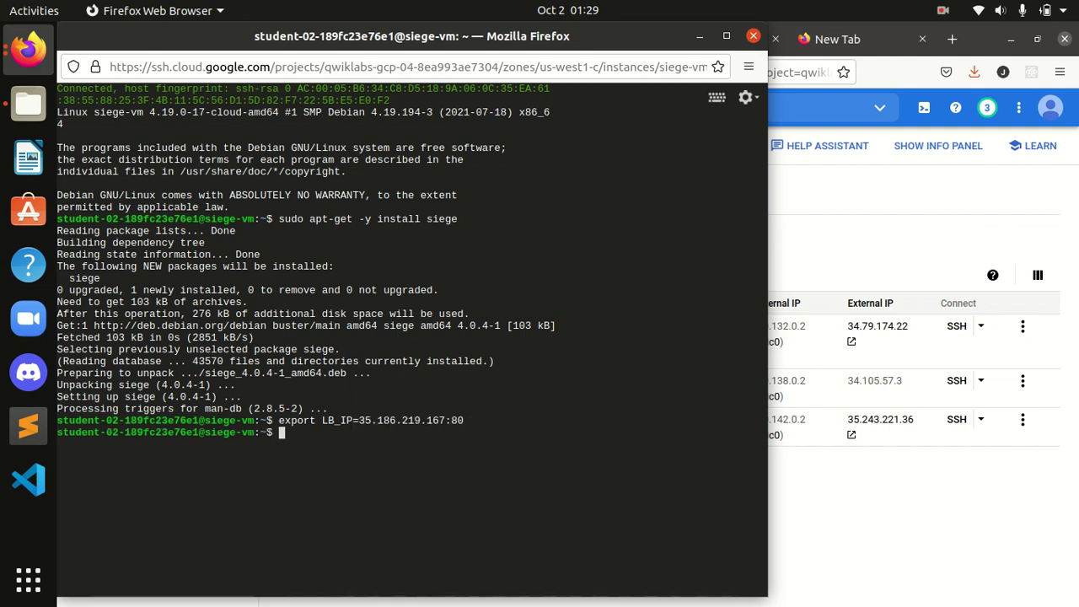
pyautogui.click(700, 36)
pyautogui.hotkey('ctrl', 'pageup')
pyautogui.scroll(-3, 603, 387)
pyautogui.scroll(-2, 604, 388)
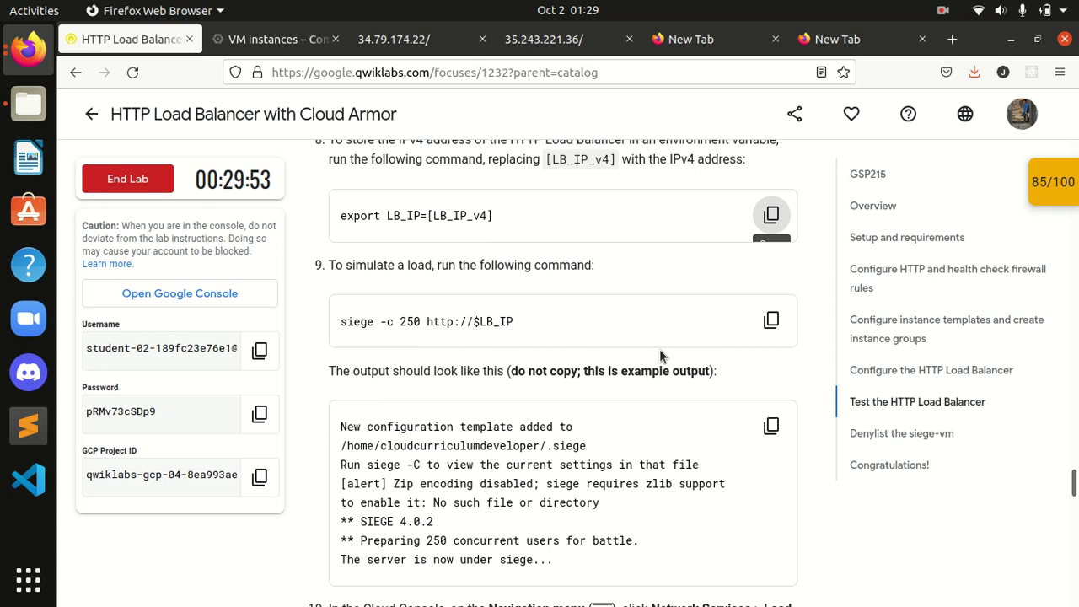
pyautogui.click(771, 321)
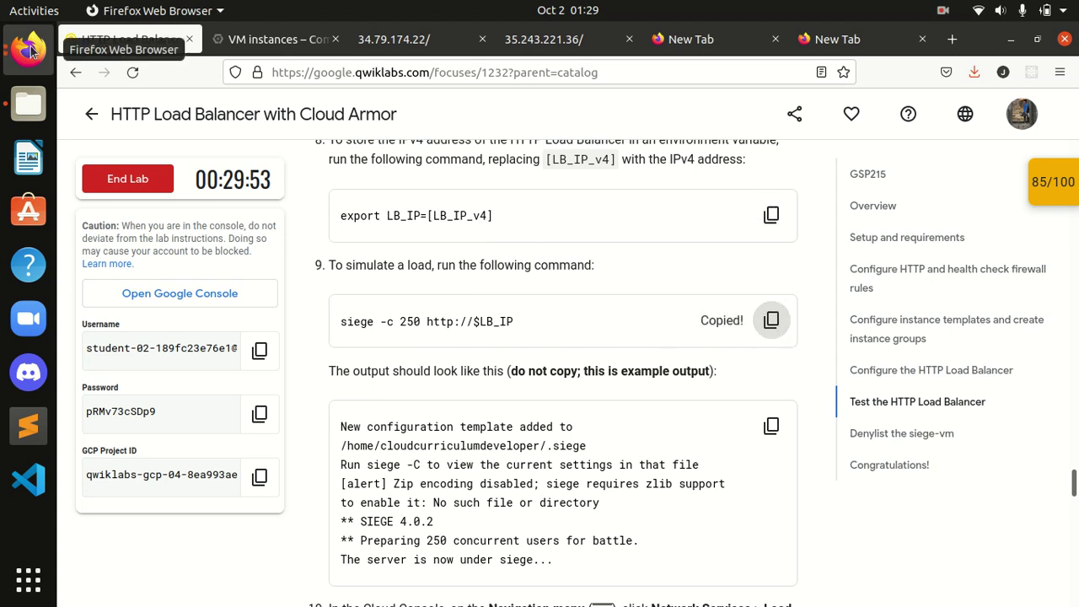
pyautogui.click(5, 51)
pyautogui.click(204, 266)
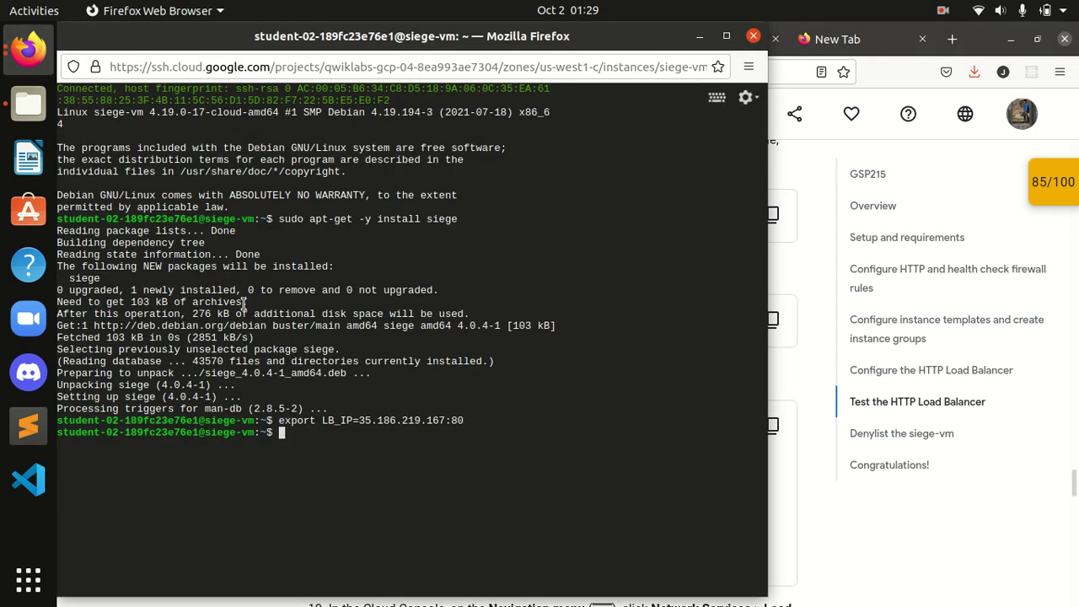
pyautogui.hotkey('ctrl', 'v')
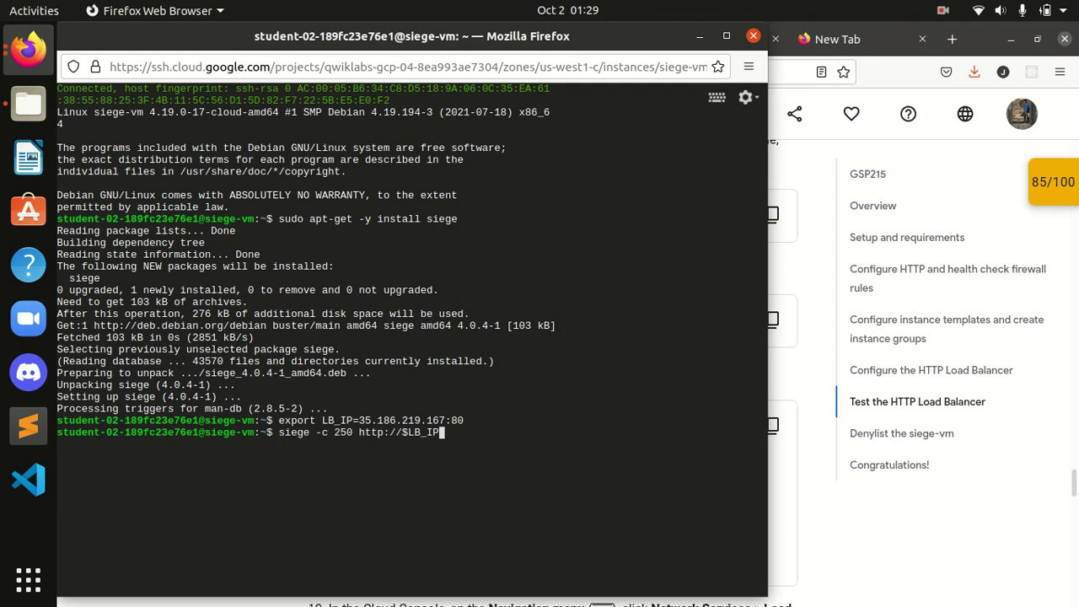
pyautogui.press('Return')
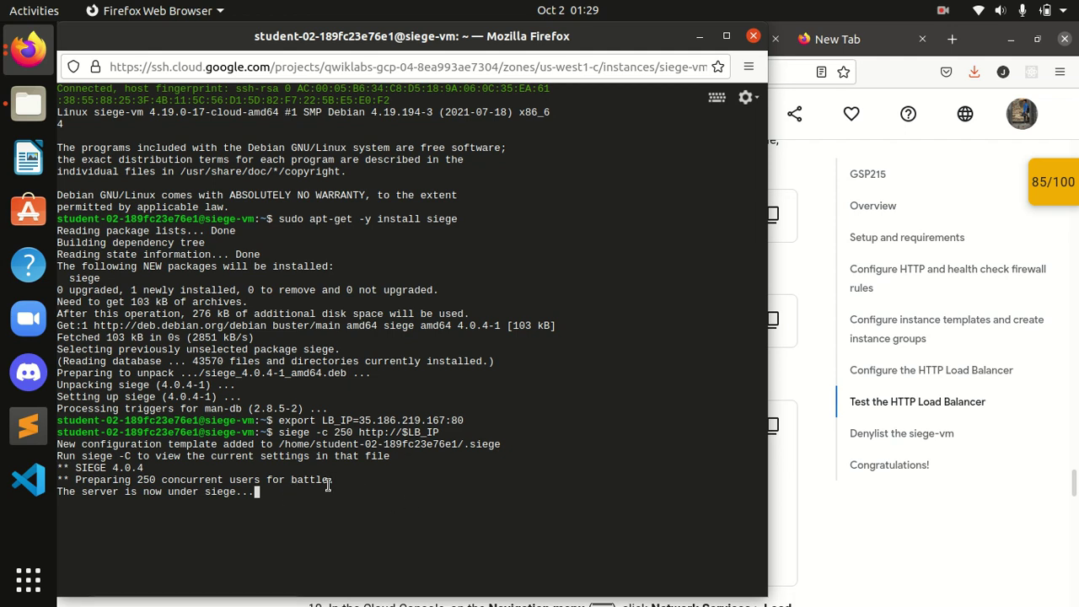
# Leave siege running on siege-vm, review the lab's monitoring instructions, and open the Load balancing page under Network services
pyautogui.click(699, 37)
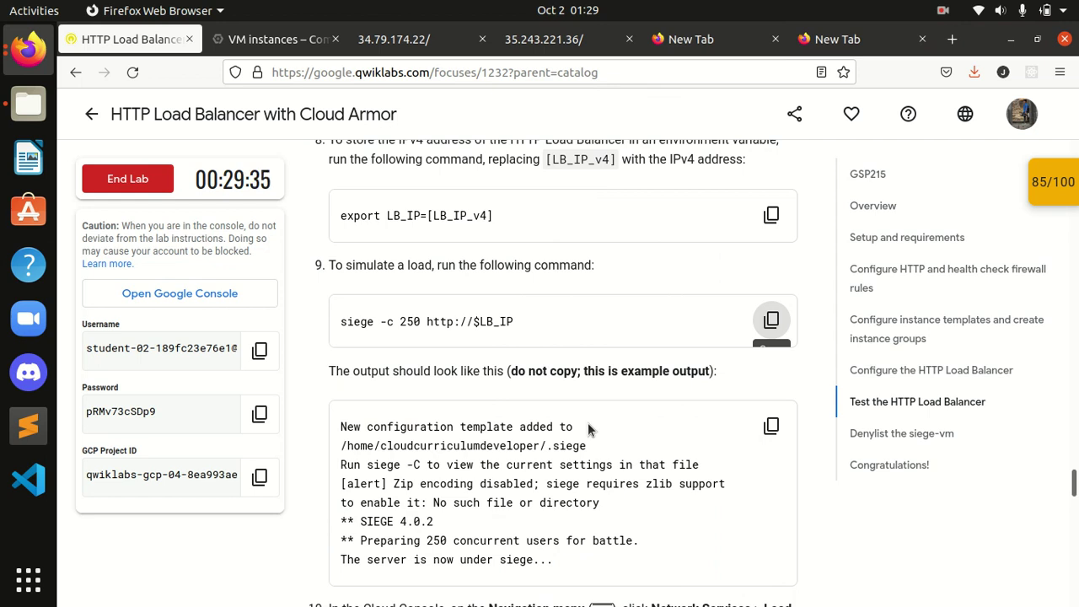
pyautogui.scroll(-3, 585, 426)
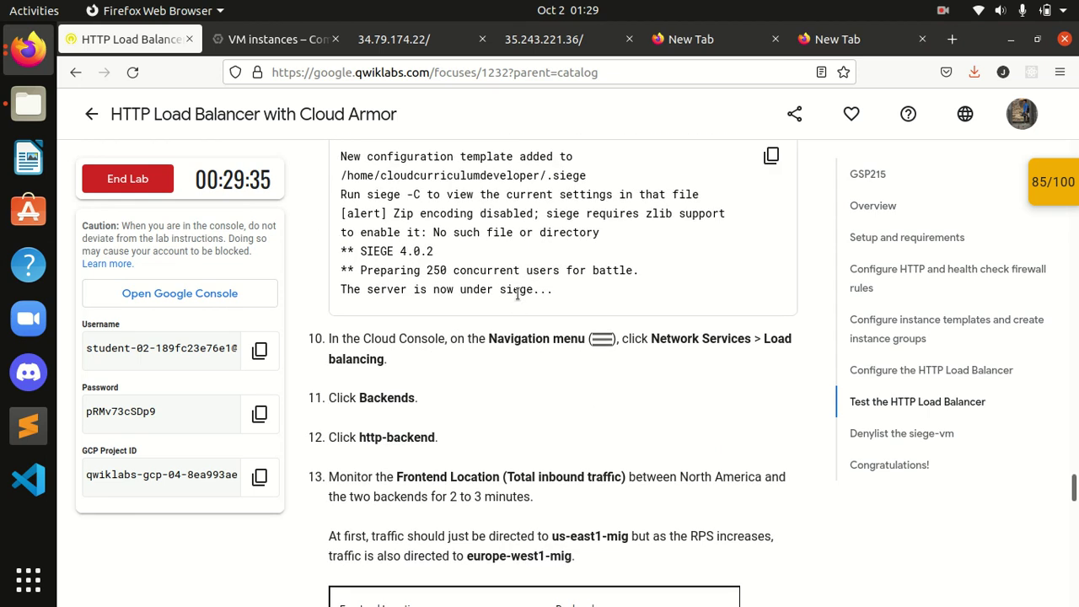
pyautogui.scroll(-1, 473, 372)
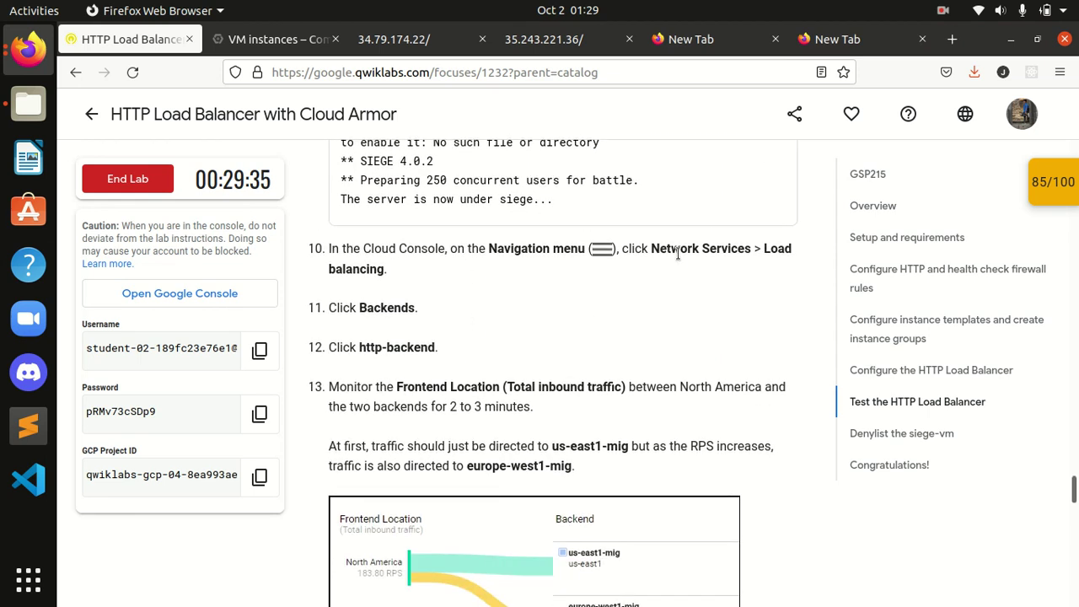
pyautogui.scroll(-1, 735, 263)
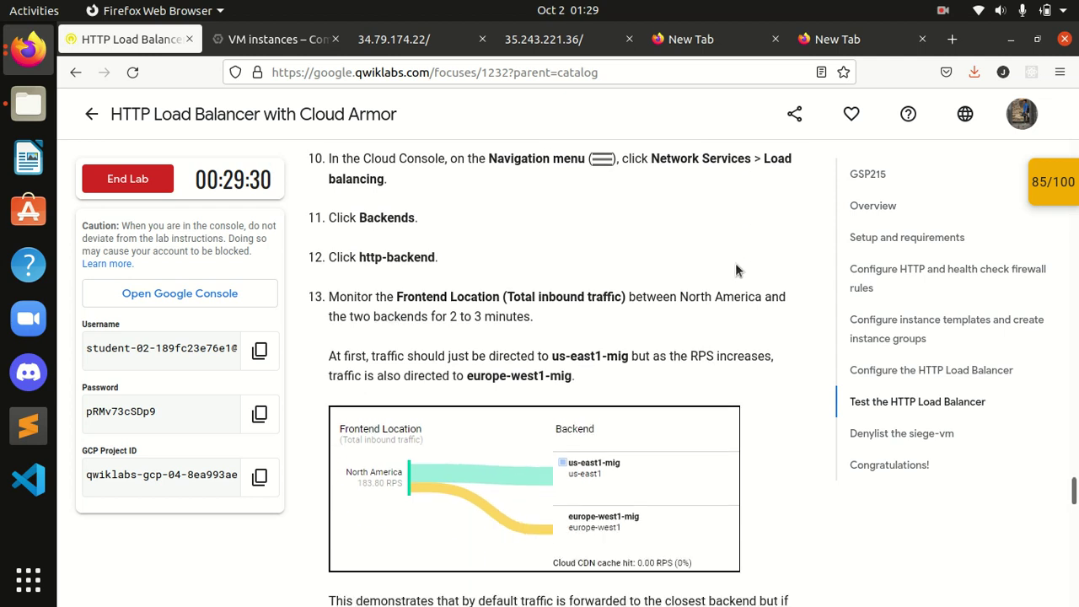
pyautogui.click(276, 39)
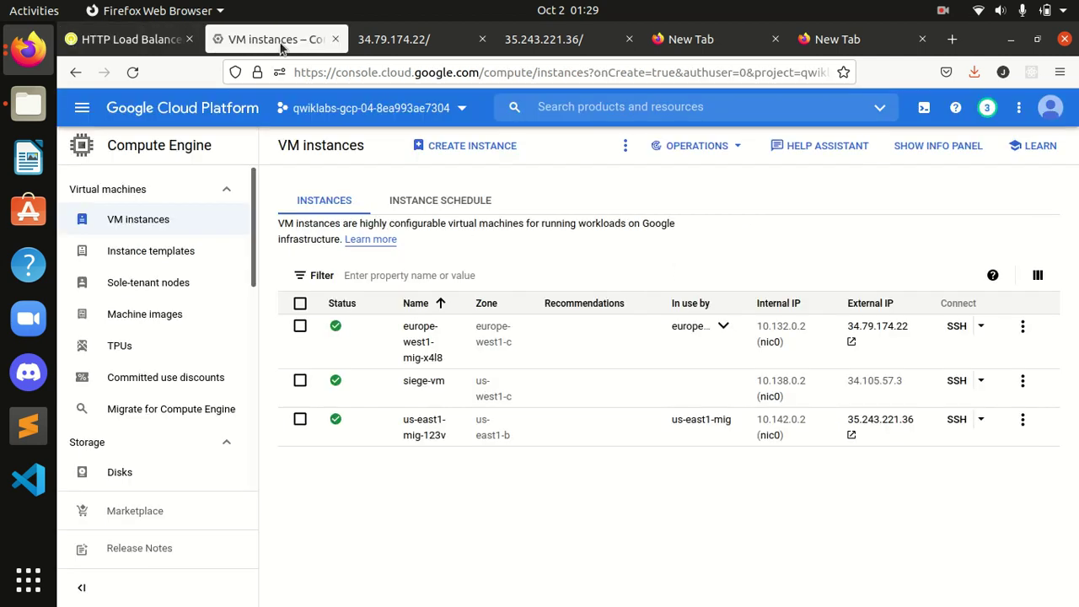
pyautogui.click(71, 107)
pyautogui.scroll(-3, 236, 390)
pyautogui.scroll(-5, 232, 387)
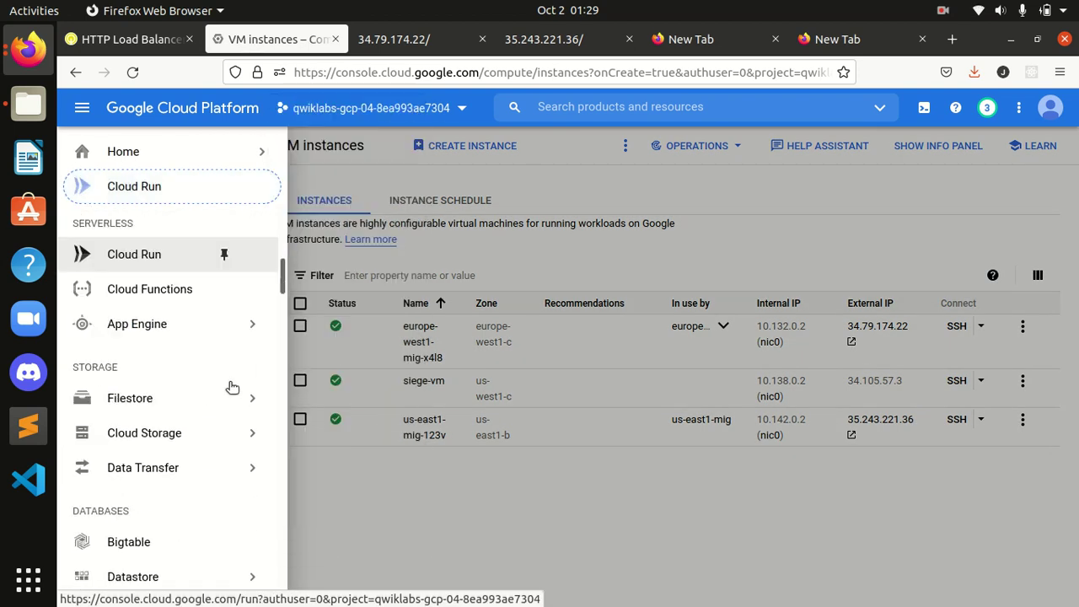
pyautogui.scroll(-5, 232, 387)
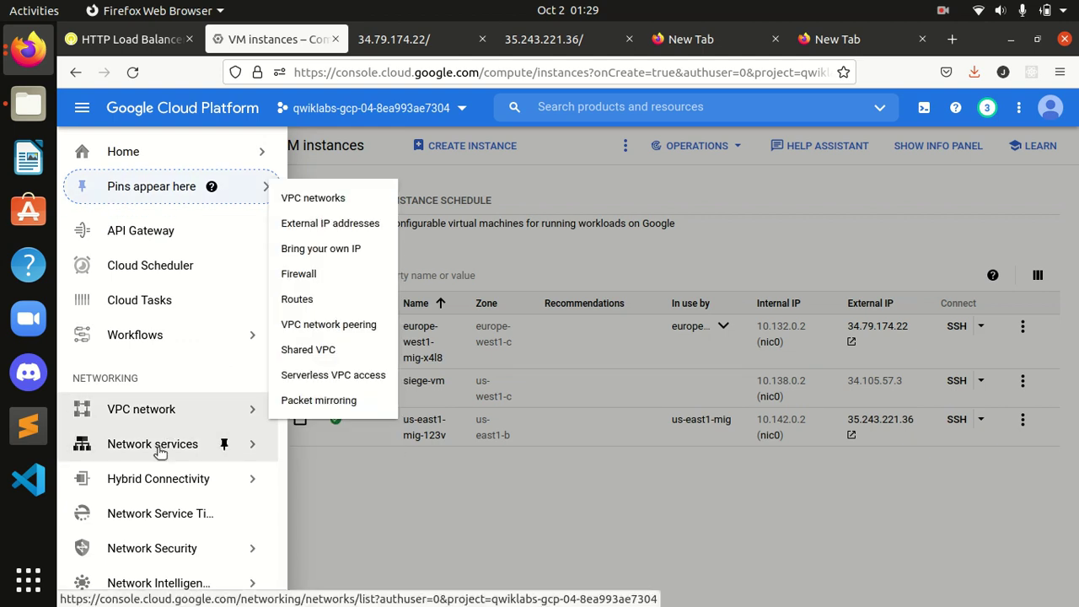
pyautogui.moveTo(162, 447)
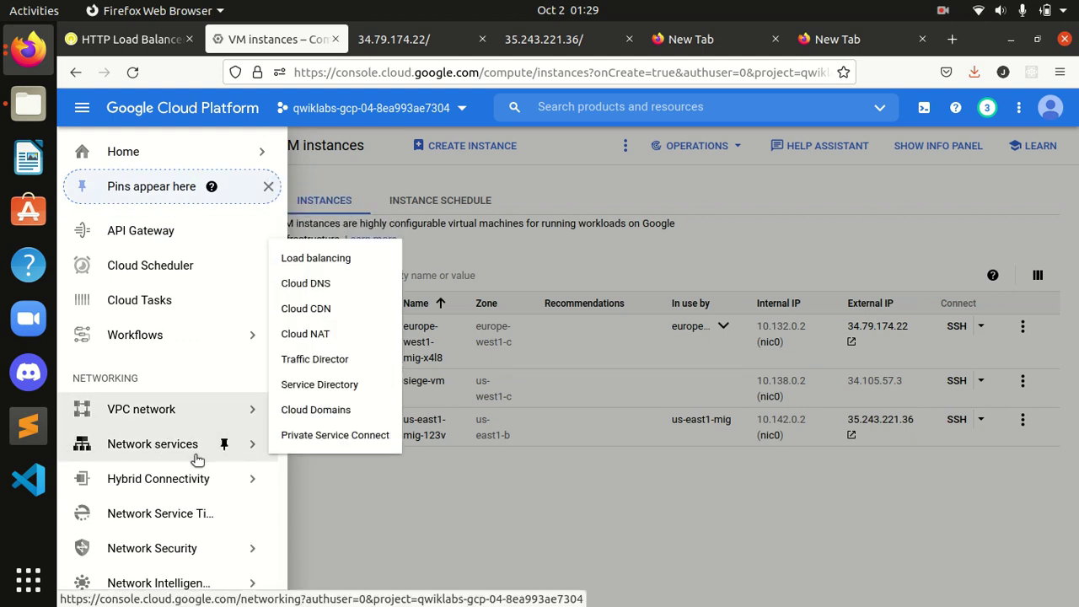
pyautogui.click(315, 260)
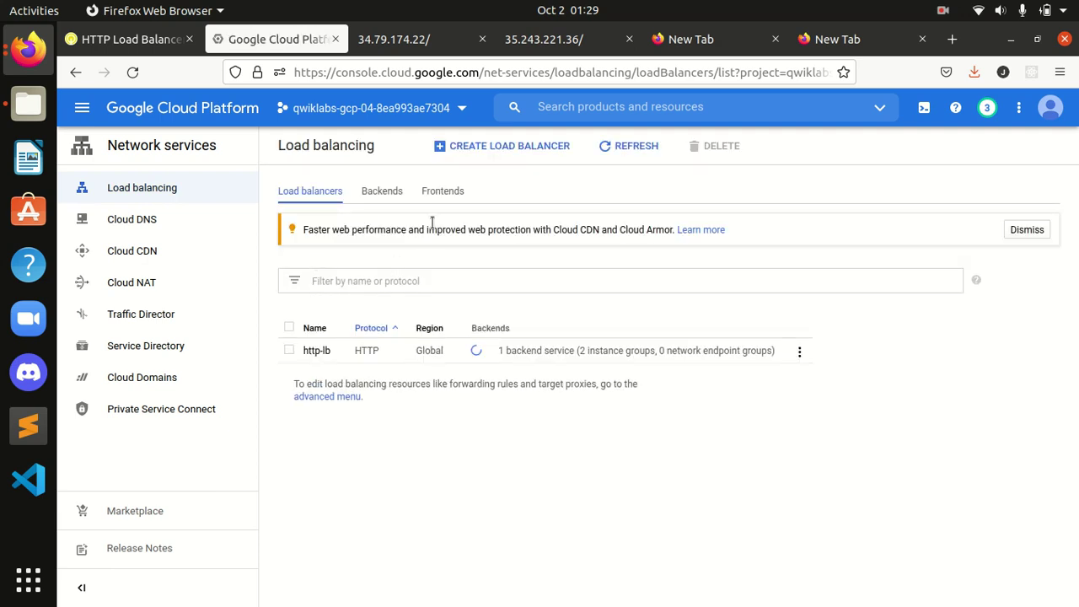
# Check the lab's next instruction and open the http-backend service details from the load balancing backends list
pyautogui.click(120, 44)
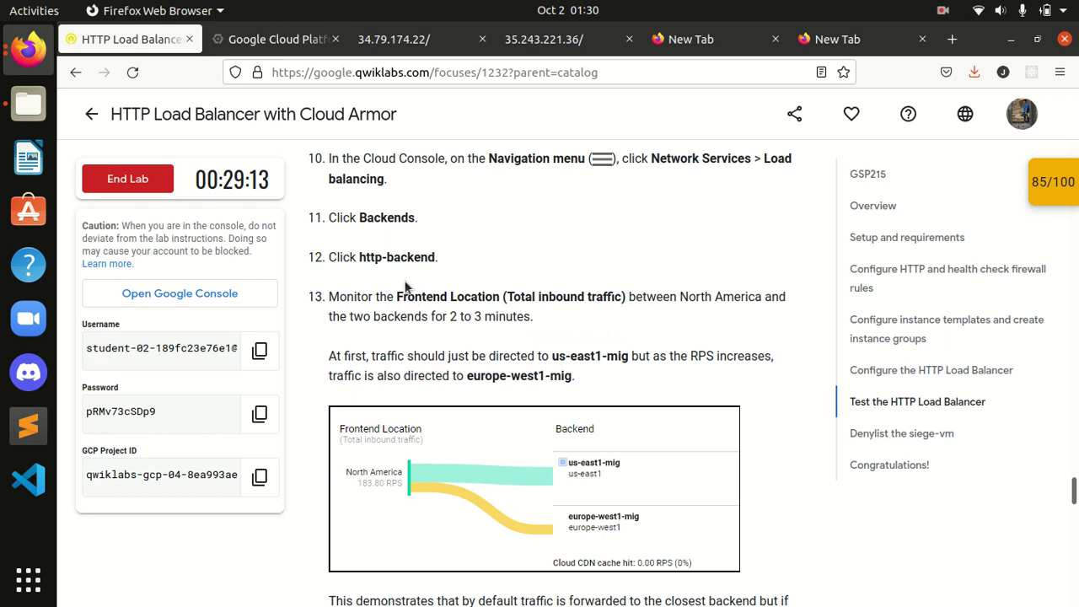
pyautogui.click(278, 39)
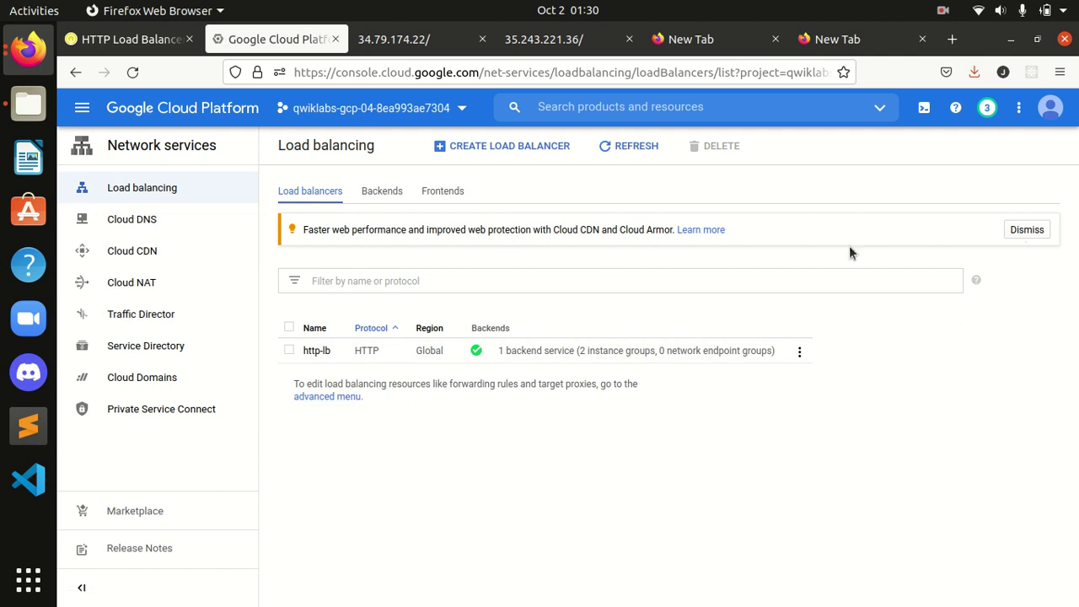
pyautogui.click(378, 197)
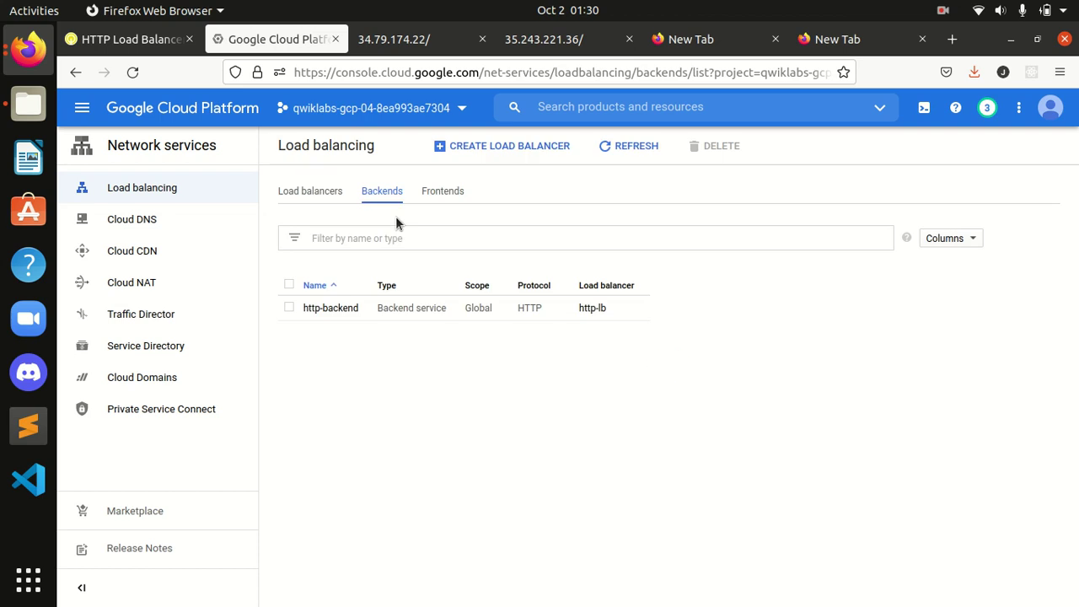
pyautogui.click(330, 312)
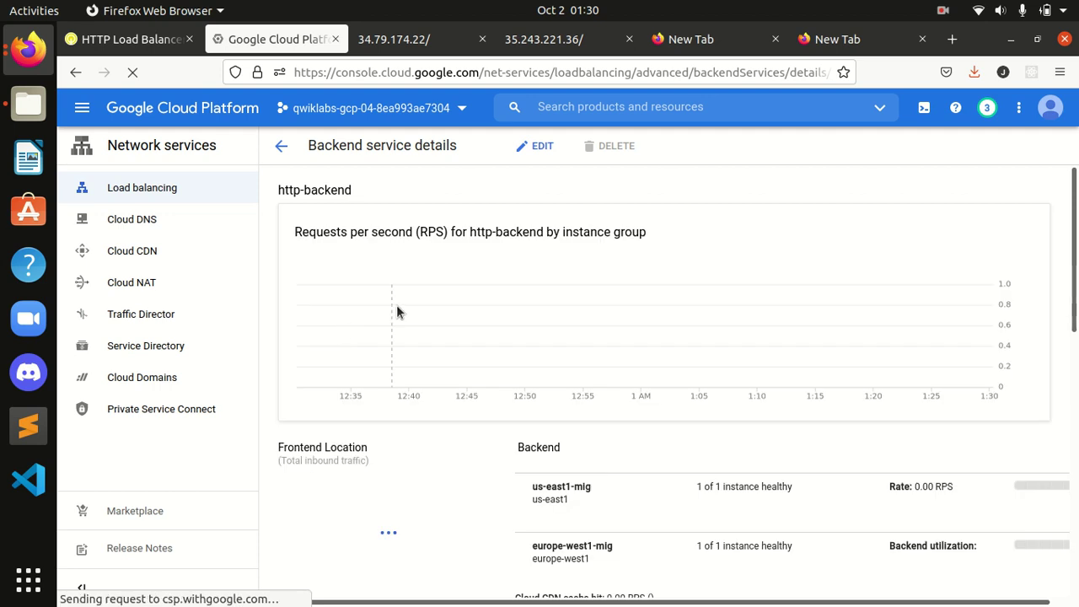
# Examine http-backend's requests per second chart and Frontend Location traffic, comparing them with the lab's example diagram
pyautogui.click(121, 42)
pyautogui.scroll(-2, 495, 412)
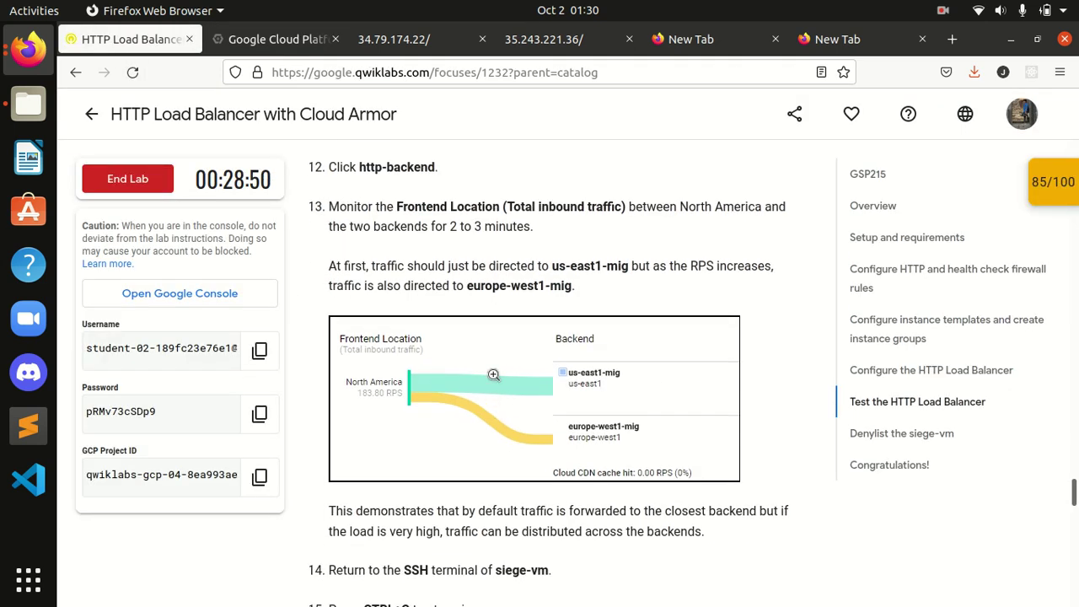
pyautogui.scroll(-4, 493, 374)
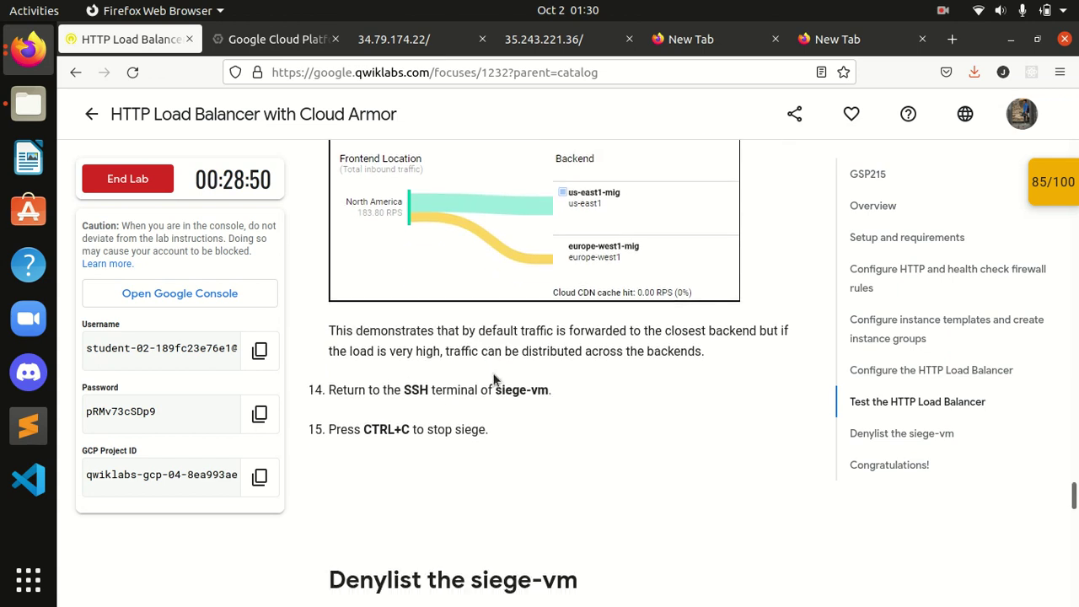
pyautogui.click(271, 38)
pyautogui.scroll(-3, 1074, 301)
pyautogui.scroll(-8, 1075, 301)
pyautogui.scroll(10, 666, 367)
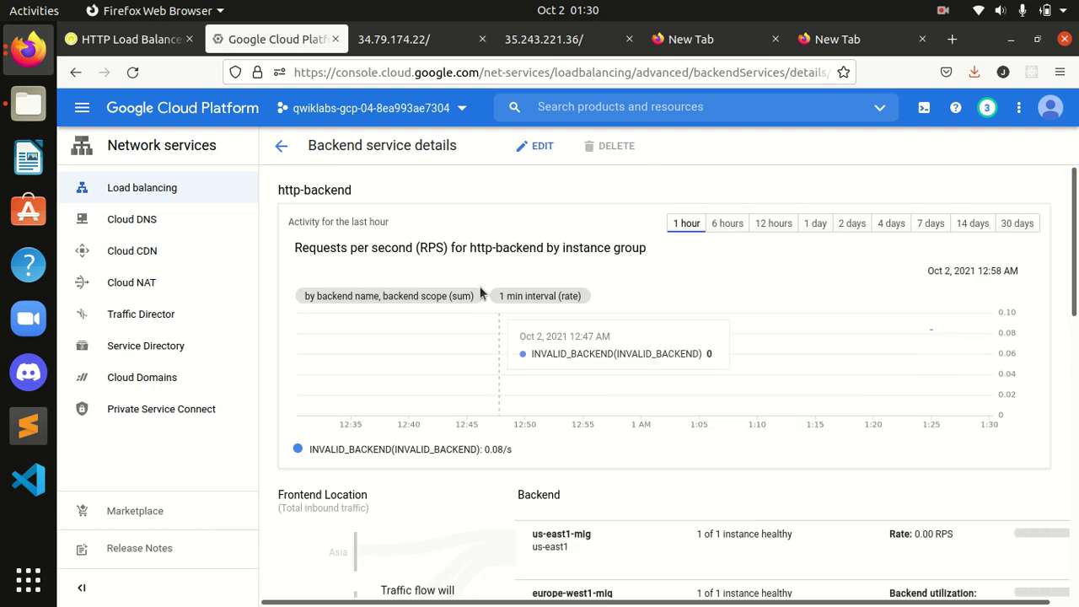
pyautogui.click(102, 42)
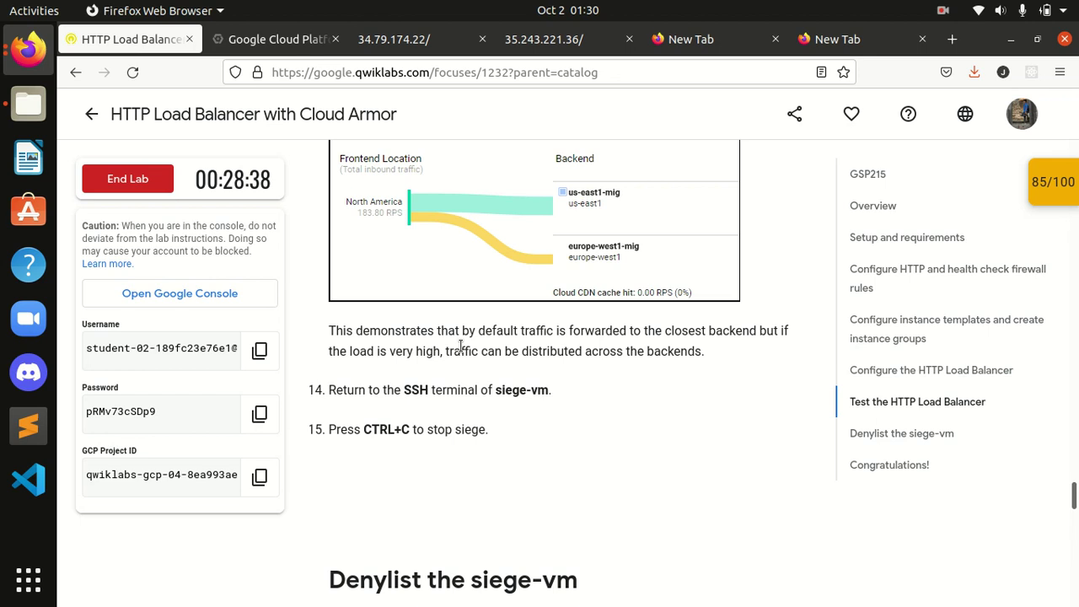
pyautogui.click(257, 44)
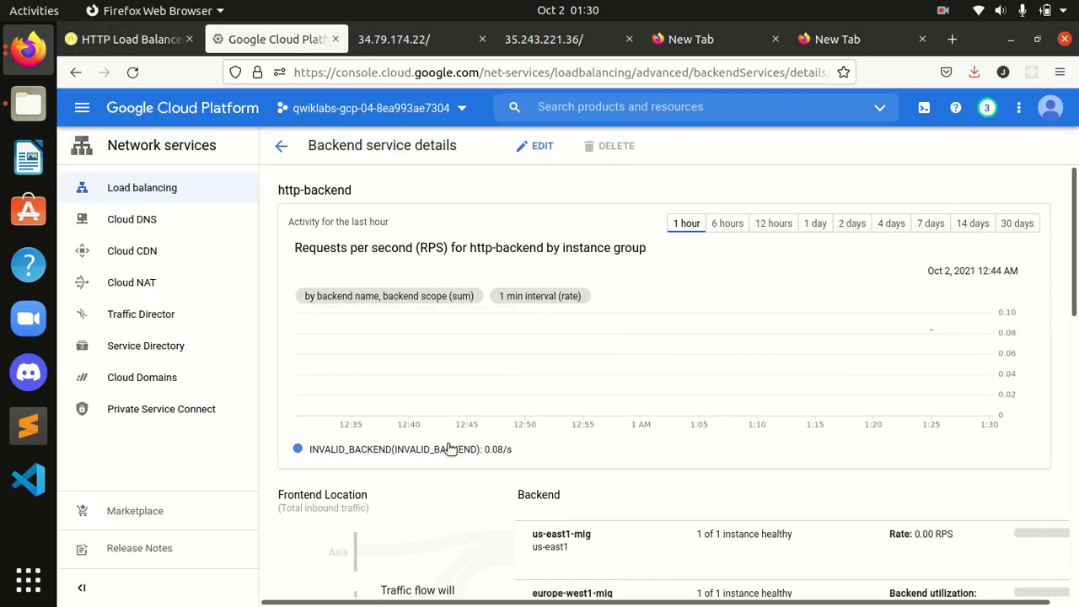
pyautogui.moveTo(1073, 268); pyautogui.dragTo(1067, 349)
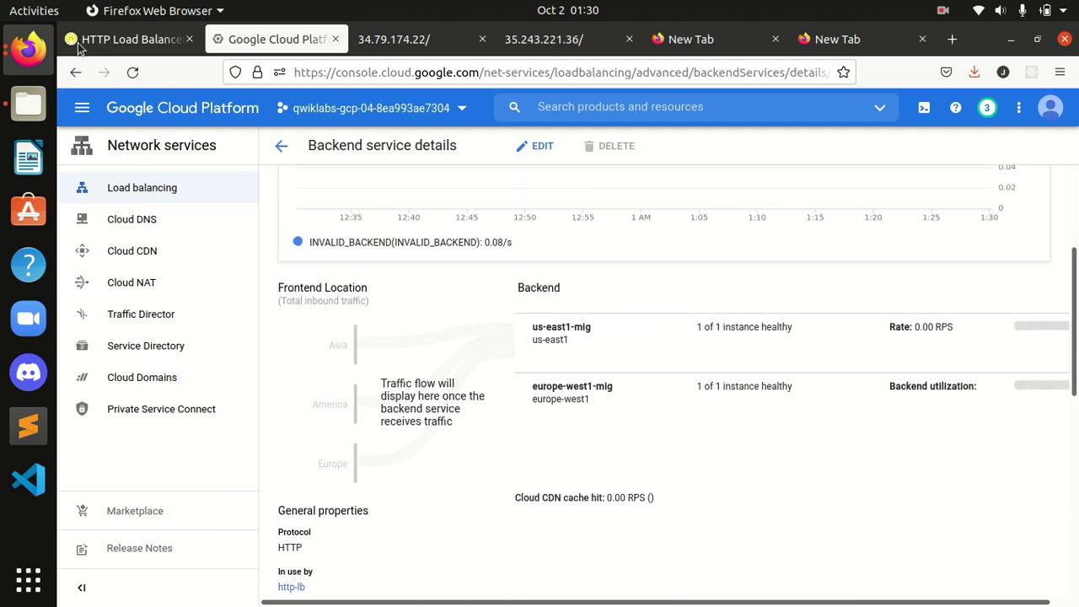
# Return to siege-vm's SSH terminal and stop the running siege load test
pyautogui.click(141, 43)
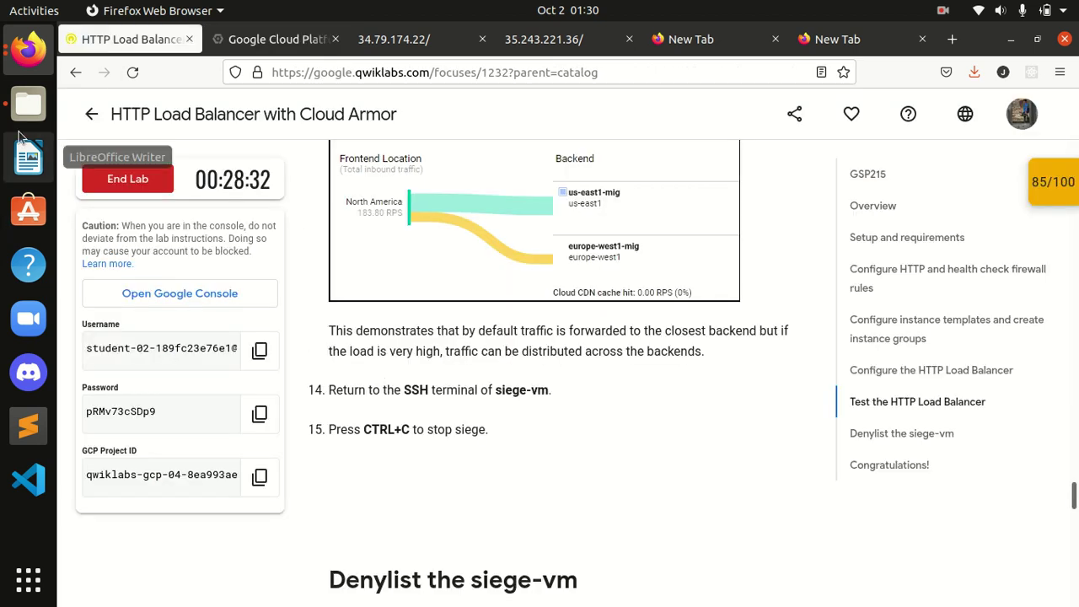
pyautogui.click(28, 48)
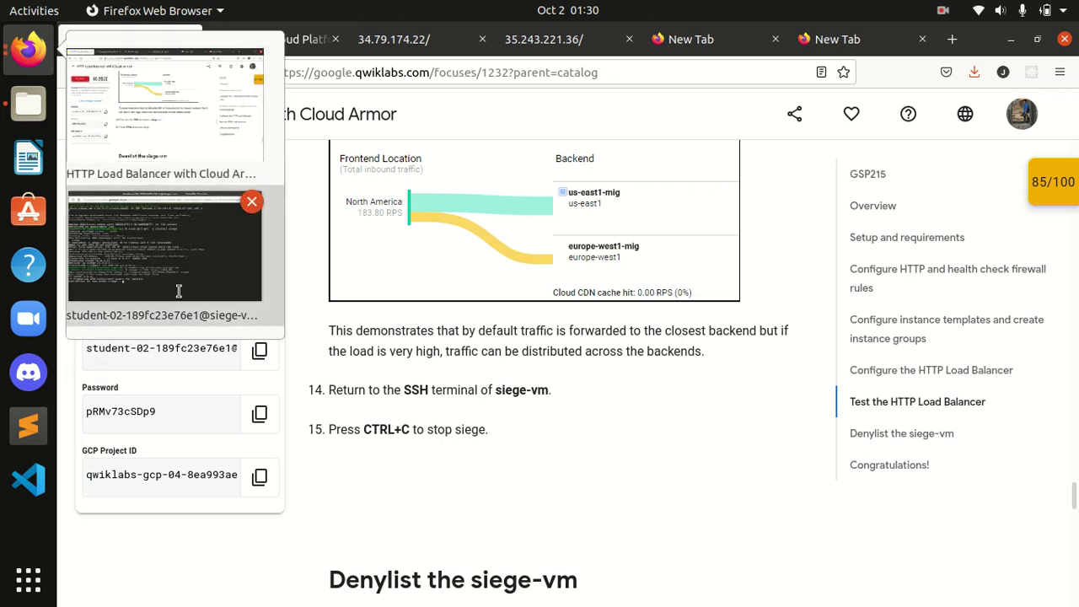
pyautogui.click(179, 298)
pyautogui.hotkey('ctrl', 'c')
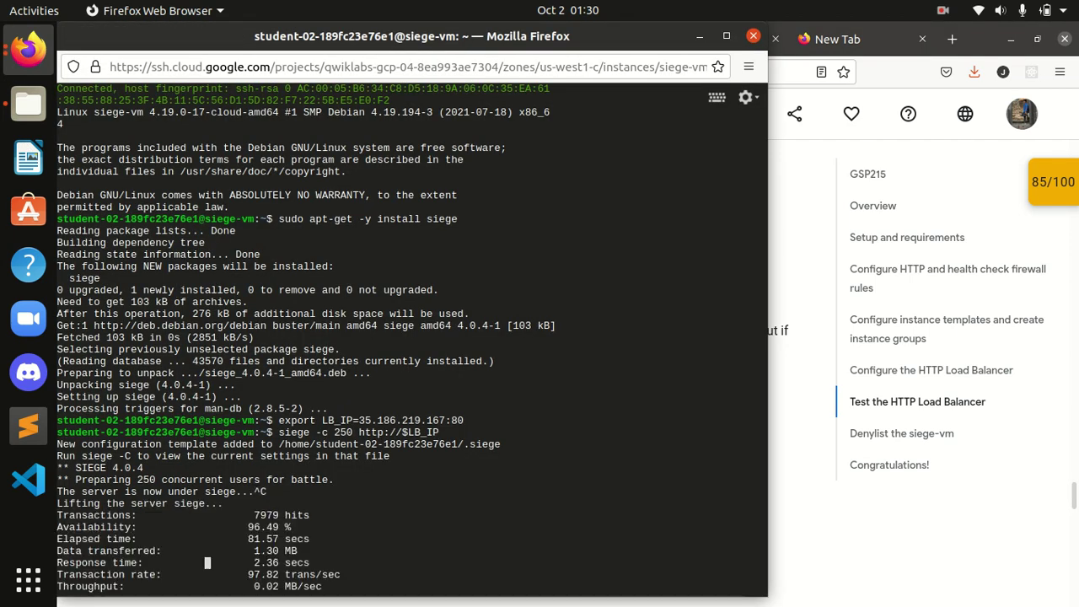
# Review the lab's Denylist the siege-vm section and open Compute Engine's VM instances page in the console
pyautogui.click(700, 37)
pyautogui.scroll(-3, 600, 462)
pyautogui.scroll(-3, 600, 469)
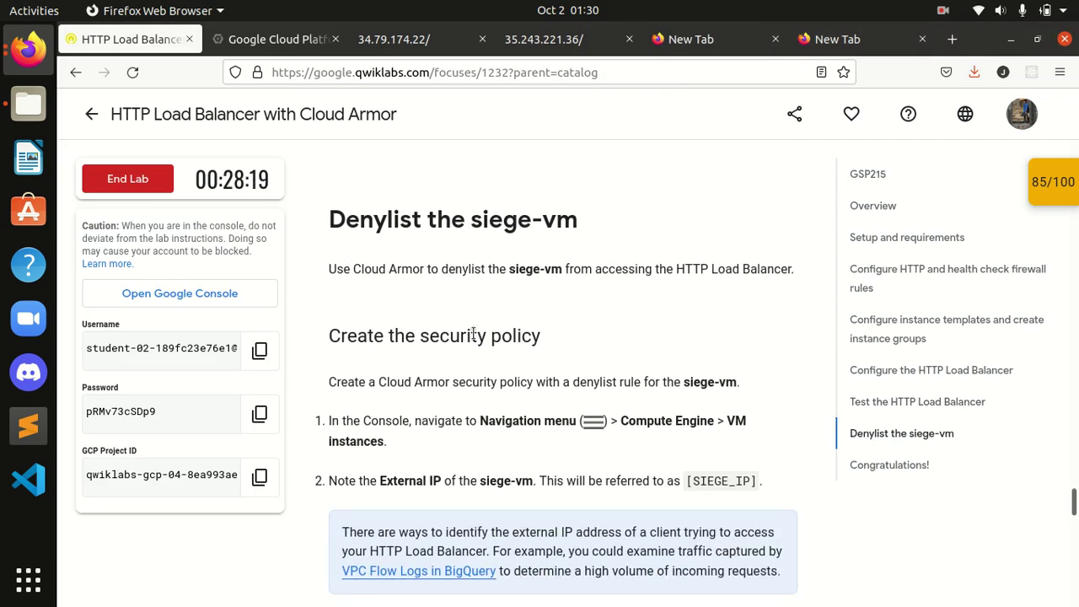
pyautogui.scroll(-2, 458, 315)
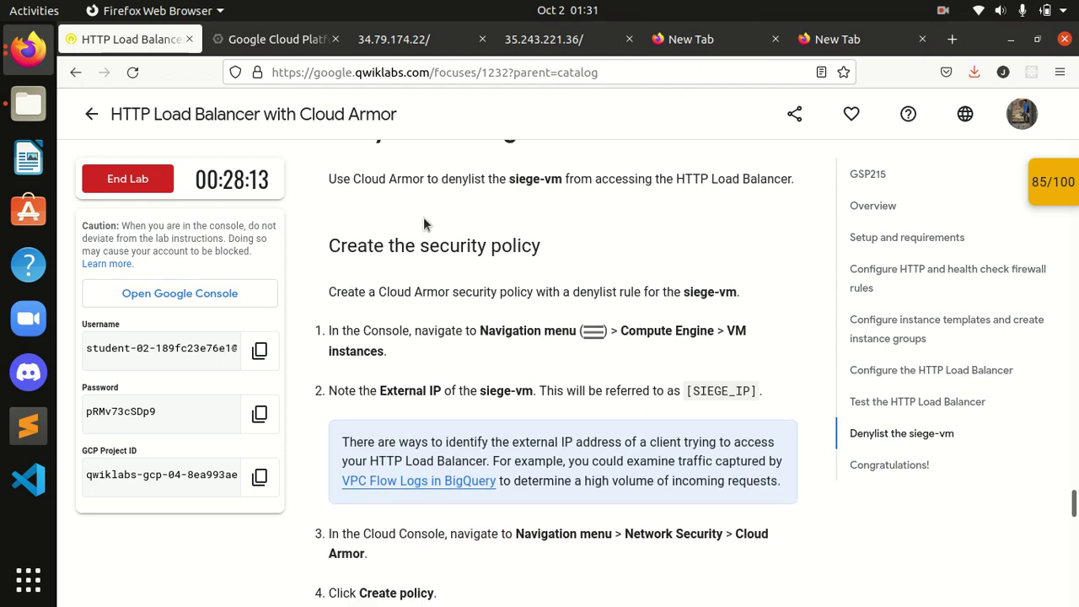
pyautogui.click(274, 39)
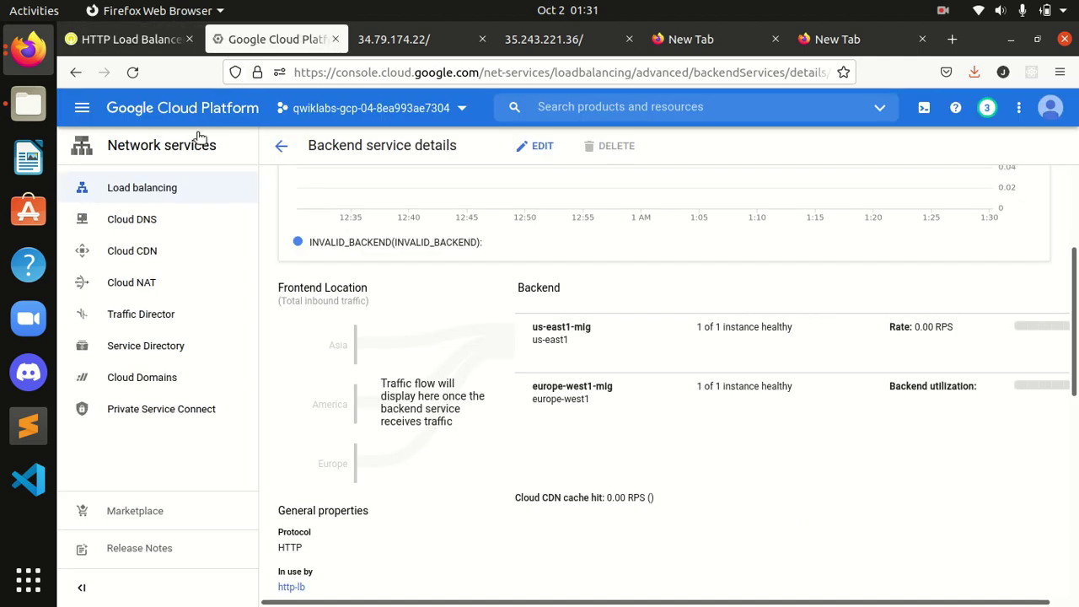
pyautogui.click(82, 108)
pyautogui.scroll(-2, 208, 430)
pyautogui.scroll(-1, 208, 445)
pyautogui.moveTo(191, 380)
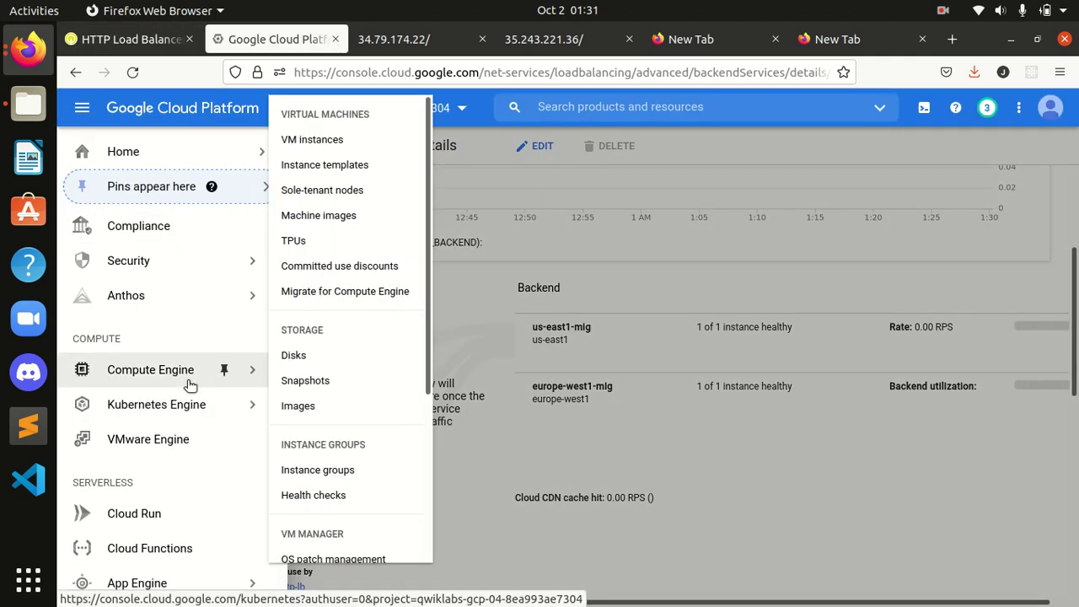
pyautogui.click(309, 140)
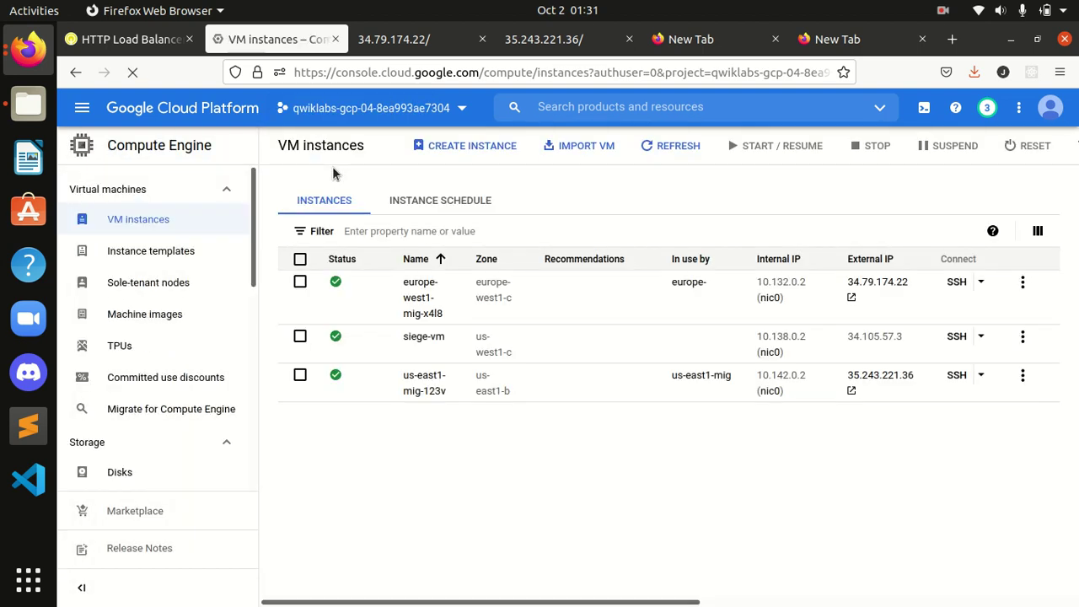
# Copy siege-vm's external IP 34.105.57.3 and paste it into the first blank browser page's address field without loading it
pyautogui.click(122, 49)
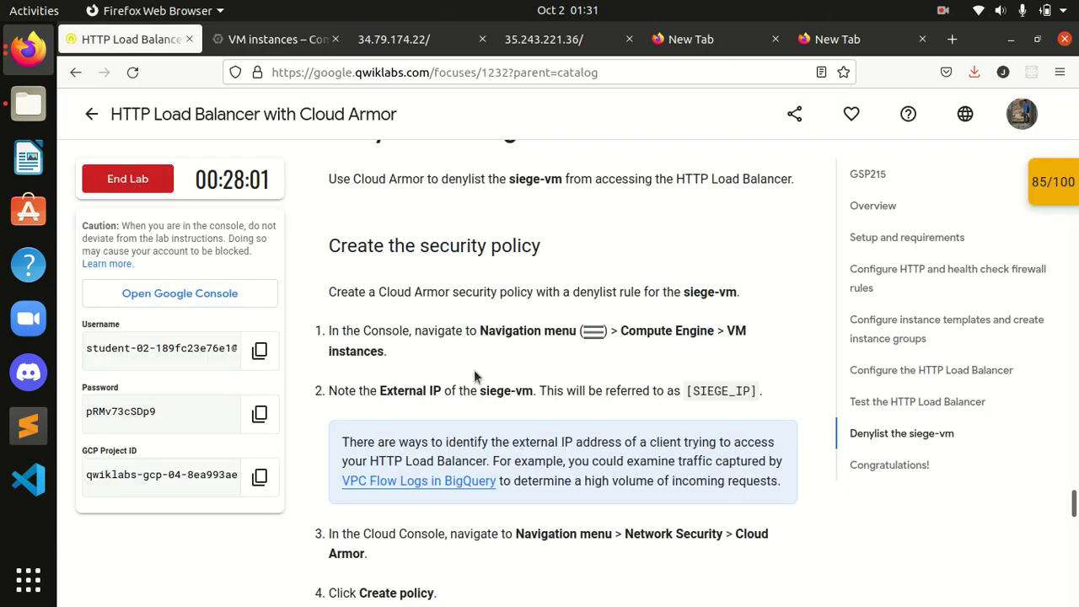
pyautogui.scroll(-2, 475, 396)
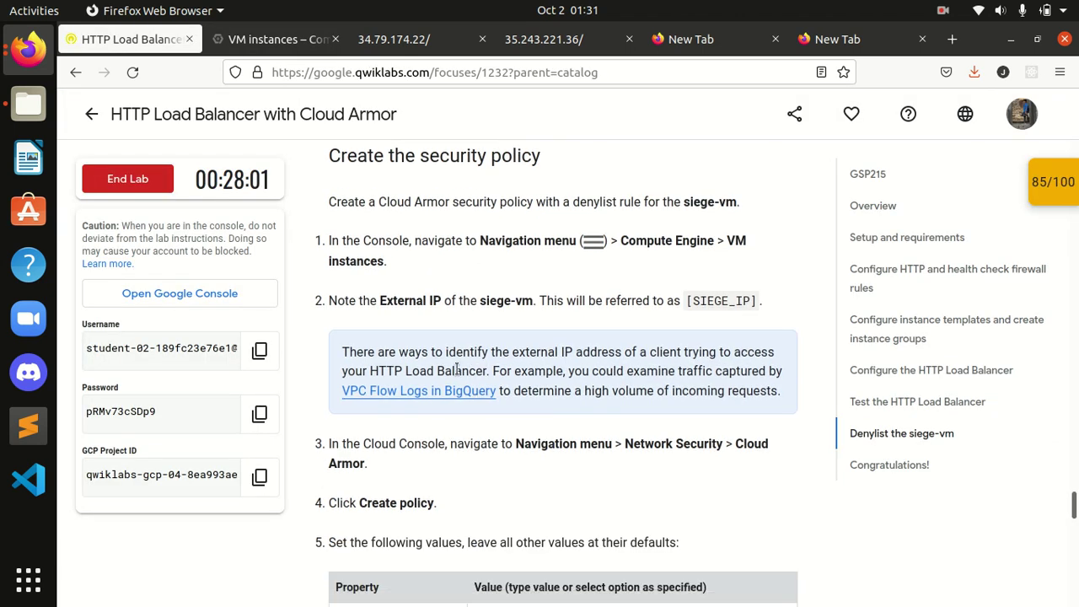
pyautogui.click(273, 40)
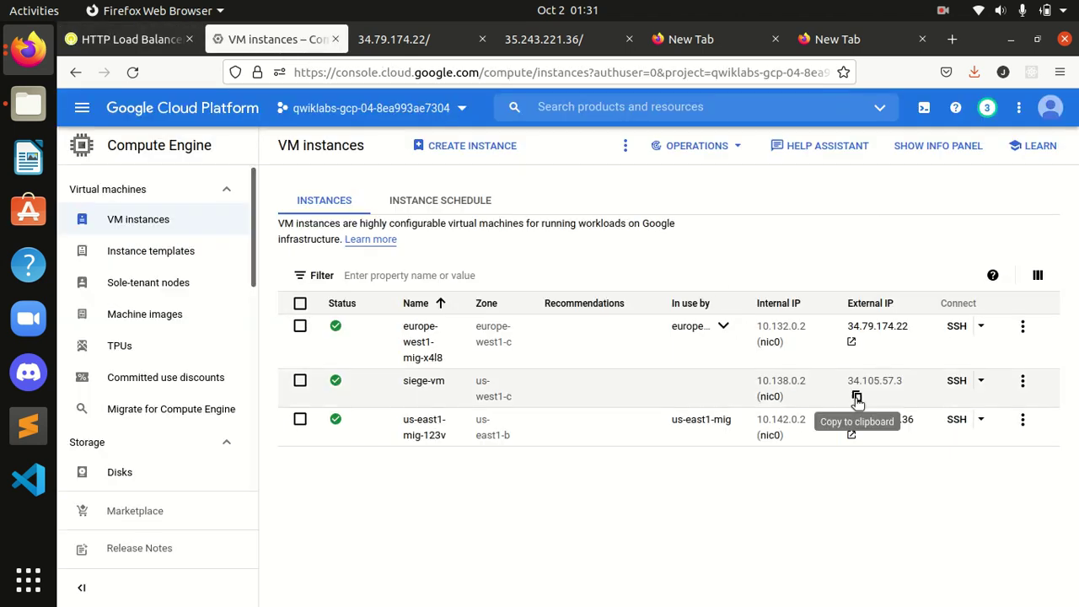
pyautogui.click(858, 396)
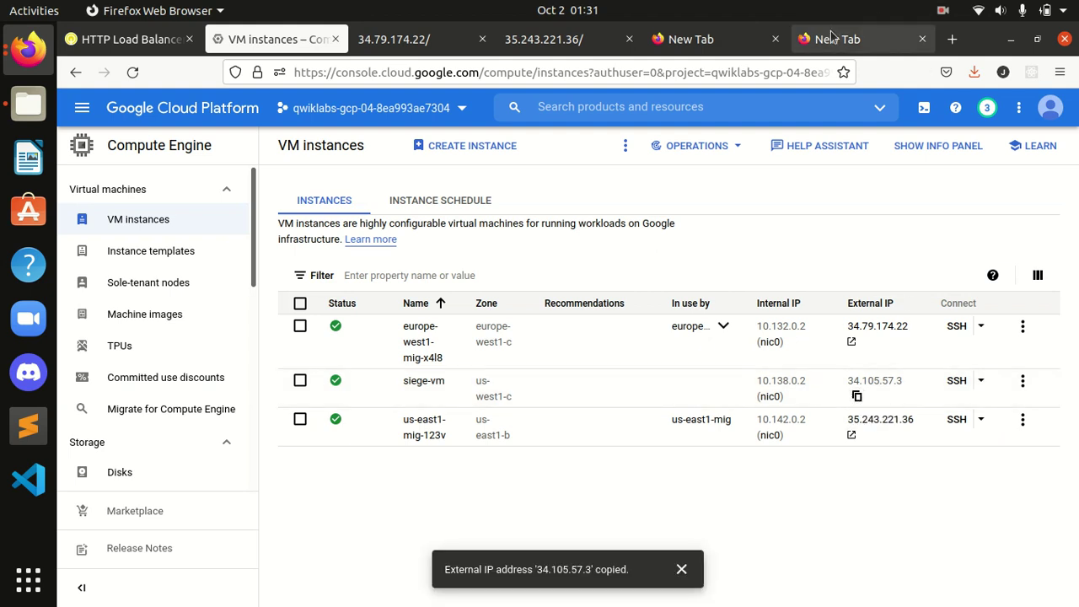
pyautogui.click(717, 40)
pyautogui.hotkey('ctrl', 'a')
pyautogui.hotkey('ctrl', 'v')
pyautogui.click(210, 208)
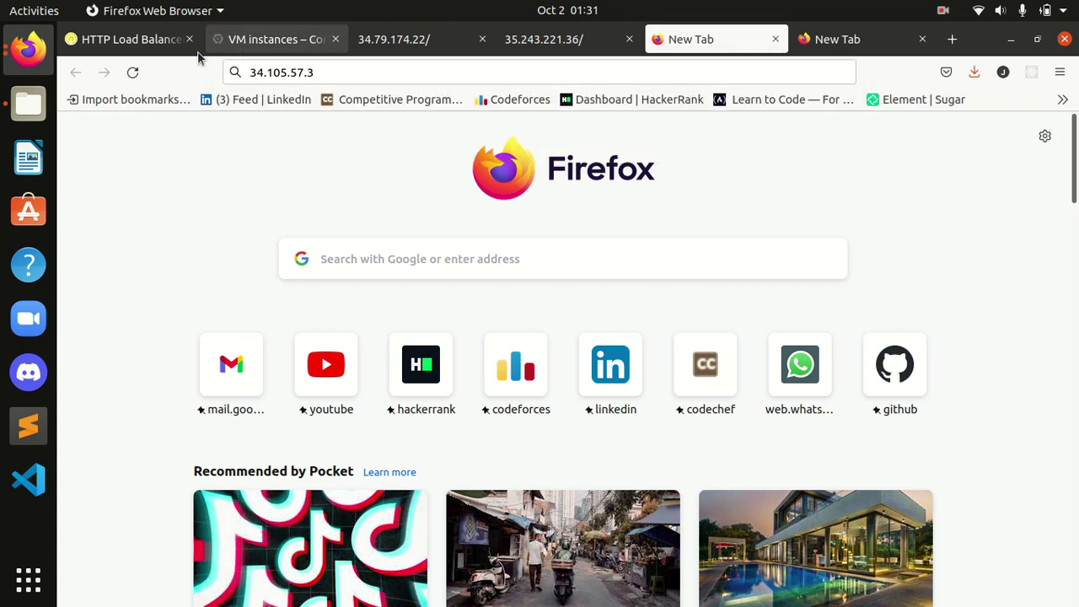
# Check the lab's security policy instructions, then open Network Security's Cloud Armor page in the console and start creating a policy
pyautogui.click(208, 38)
pyautogui.click(162, 45)
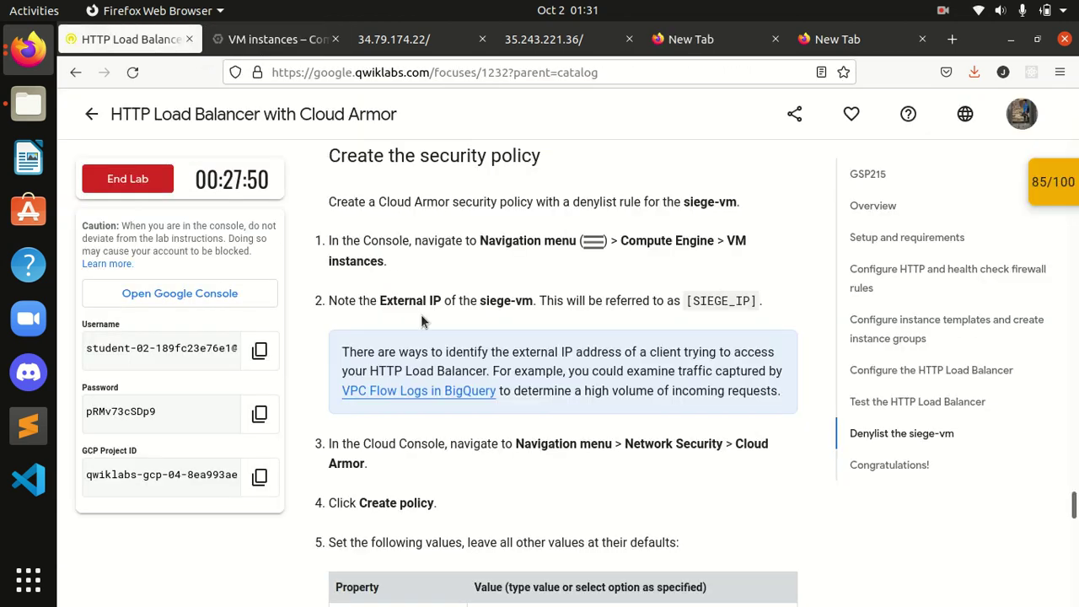
pyautogui.scroll(-4, 420, 314)
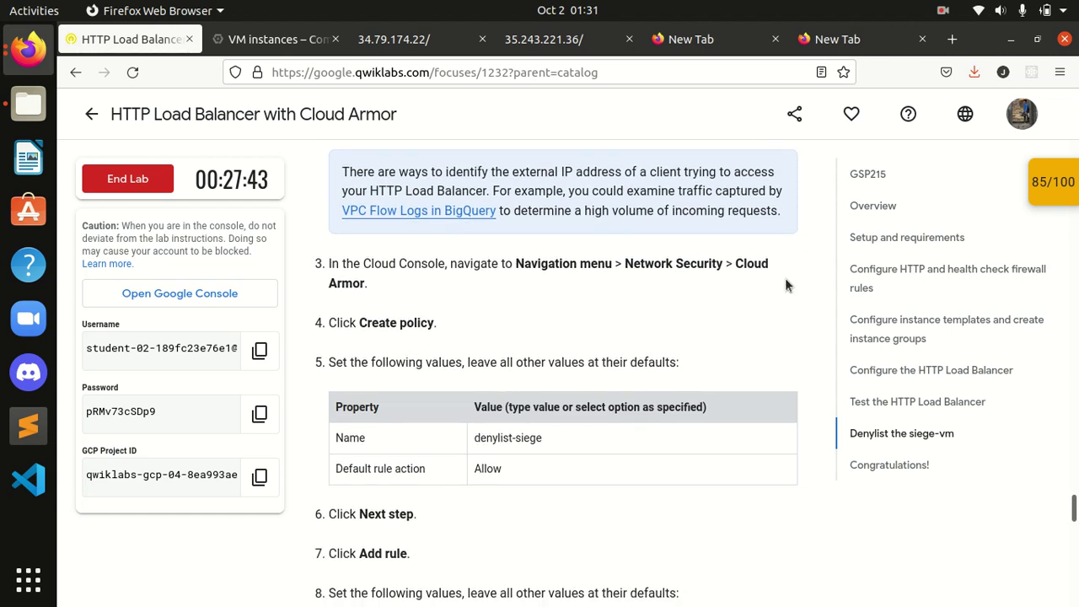
pyautogui.click(274, 39)
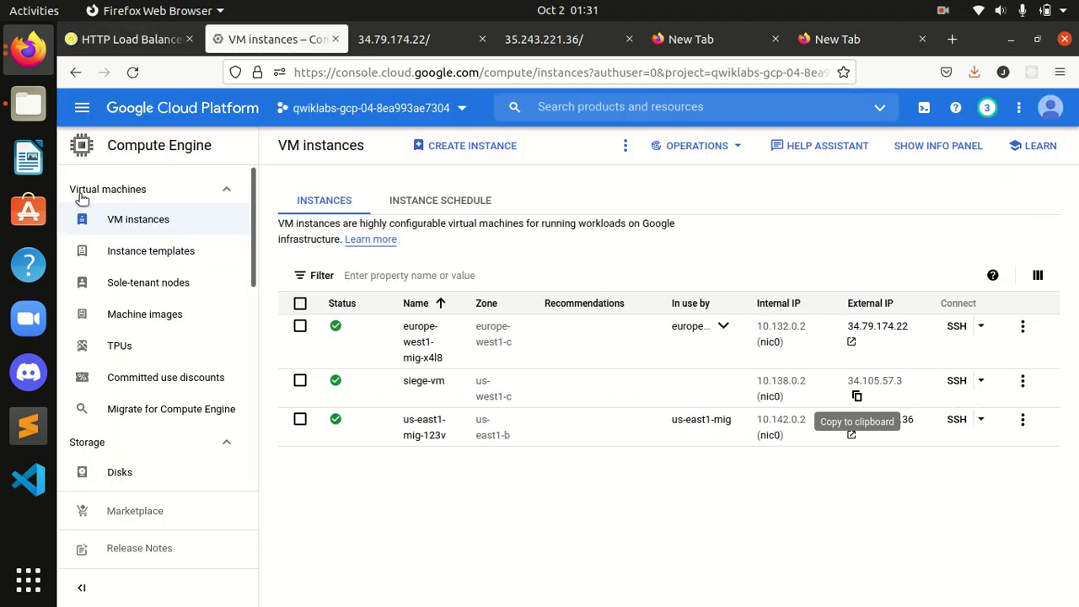
pyautogui.click(83, 119)
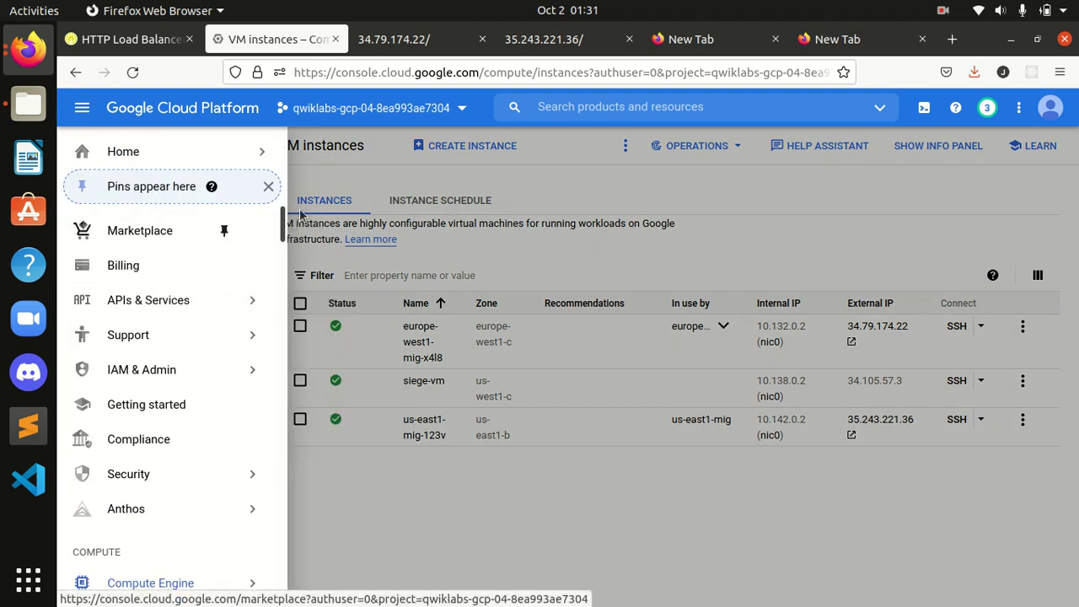
pyautogui.moveTo(284, 253); pyautogui.dragTo(282, 357)
pyautogui.moveTo(222, 481)
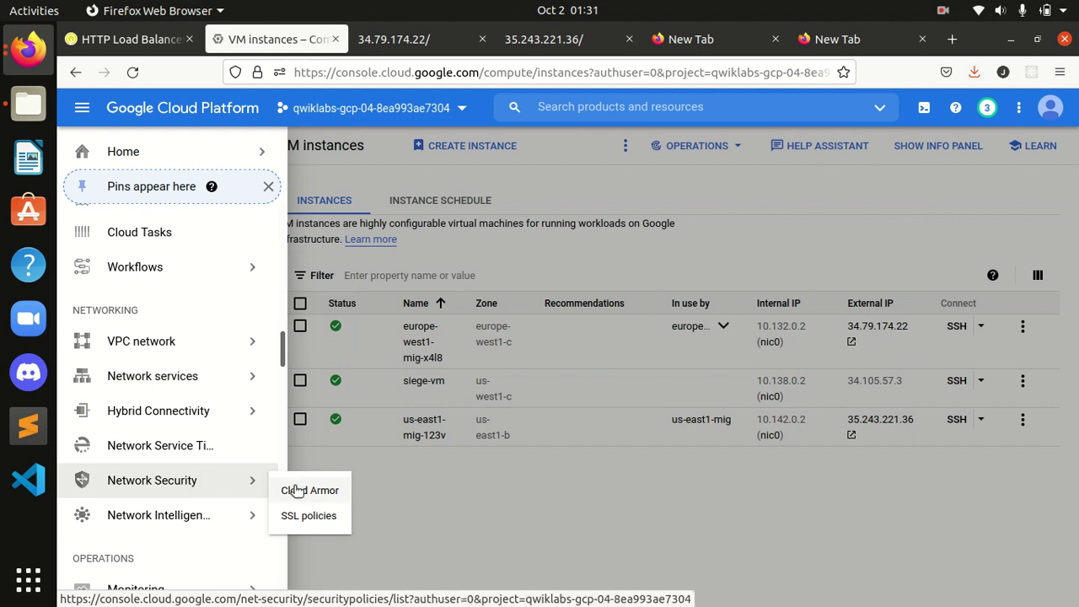
pyautogui.click(297, 491)
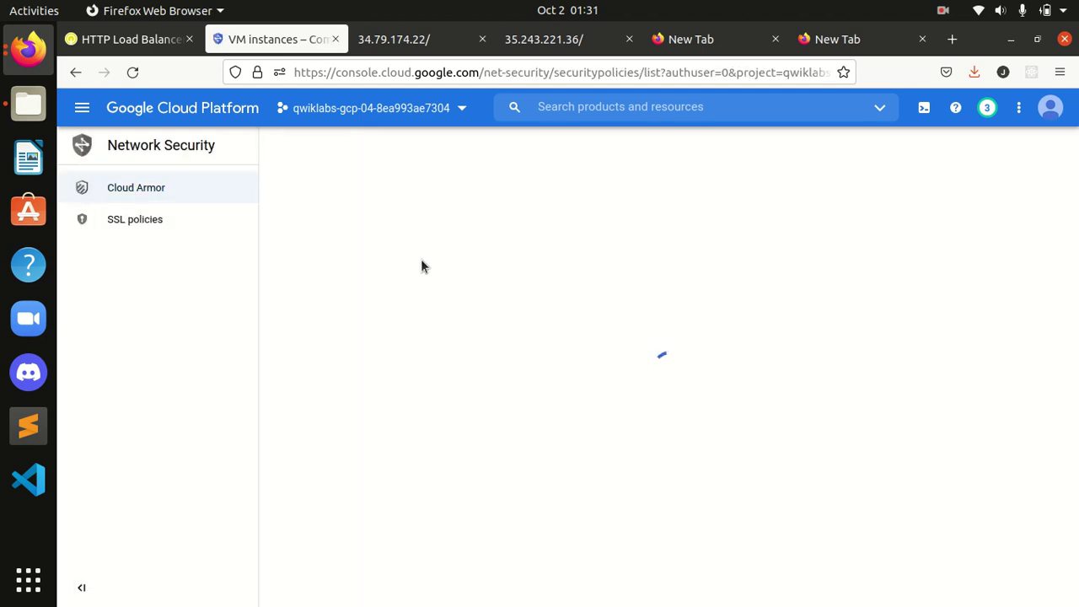
pyautogui.click(553, 473)
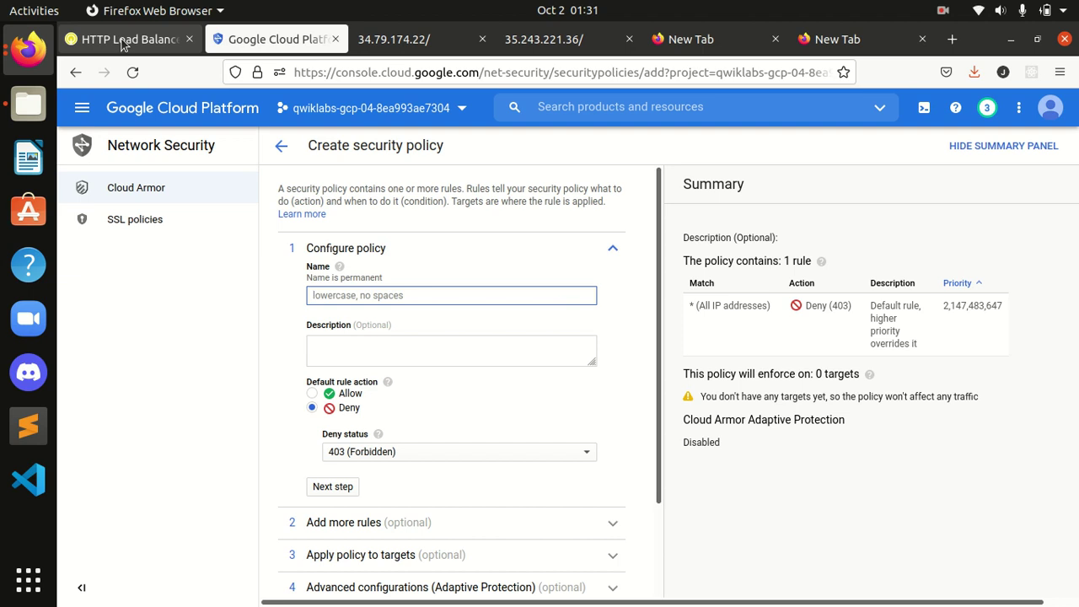
# Name the security policy denylist-siege, copying the name from the lab's table, and set its default rule action to Allow
pyautogui.click(122, 42)
pyautogui.scroll(-2, 445, 405)
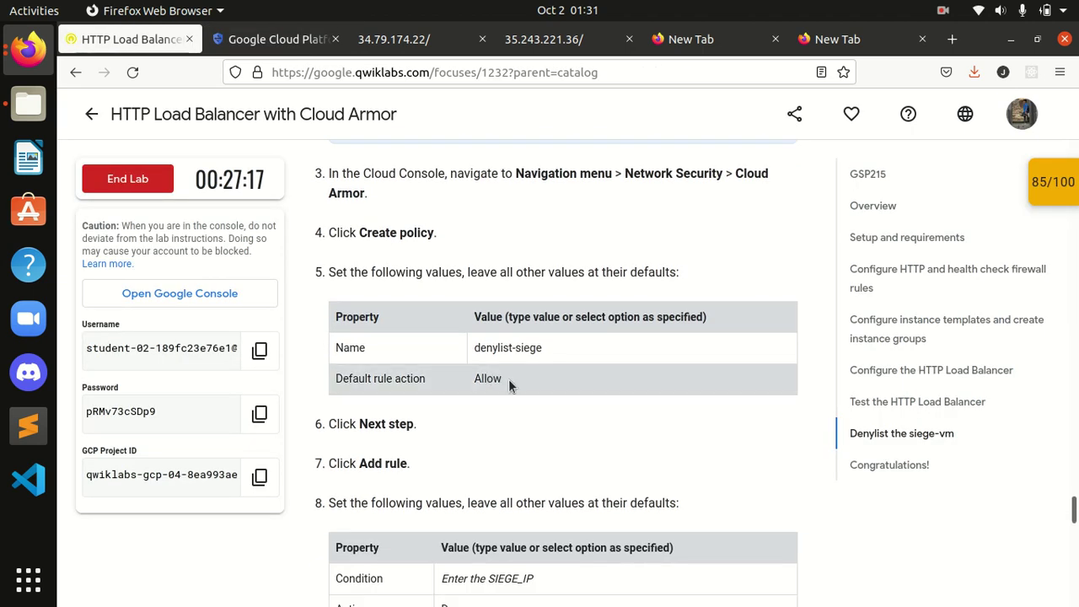
pyautogui.moveTo(544, 347); pyautogui.dragTo(477, 343)
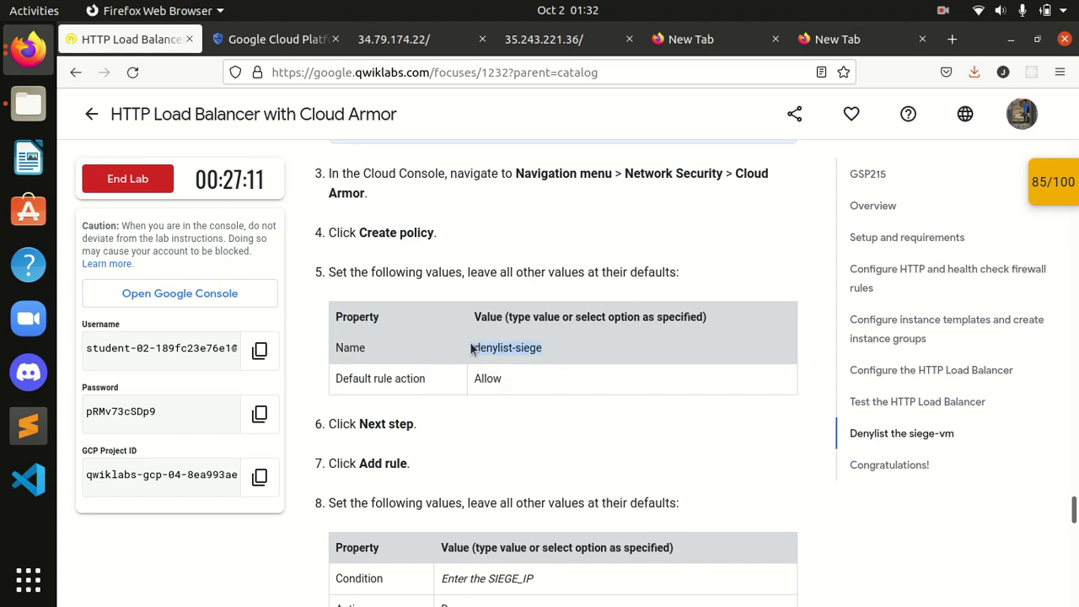
pyautogui.click(303, 46)
pyautogui.hotkey('ctrl', 'v')
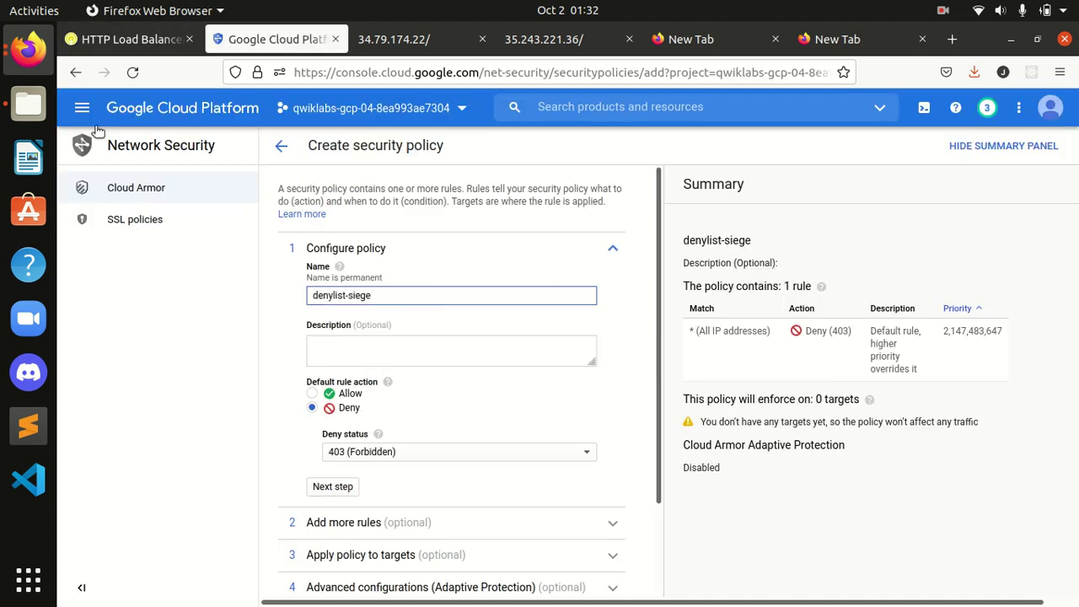
pyautogui.click(125, 42)
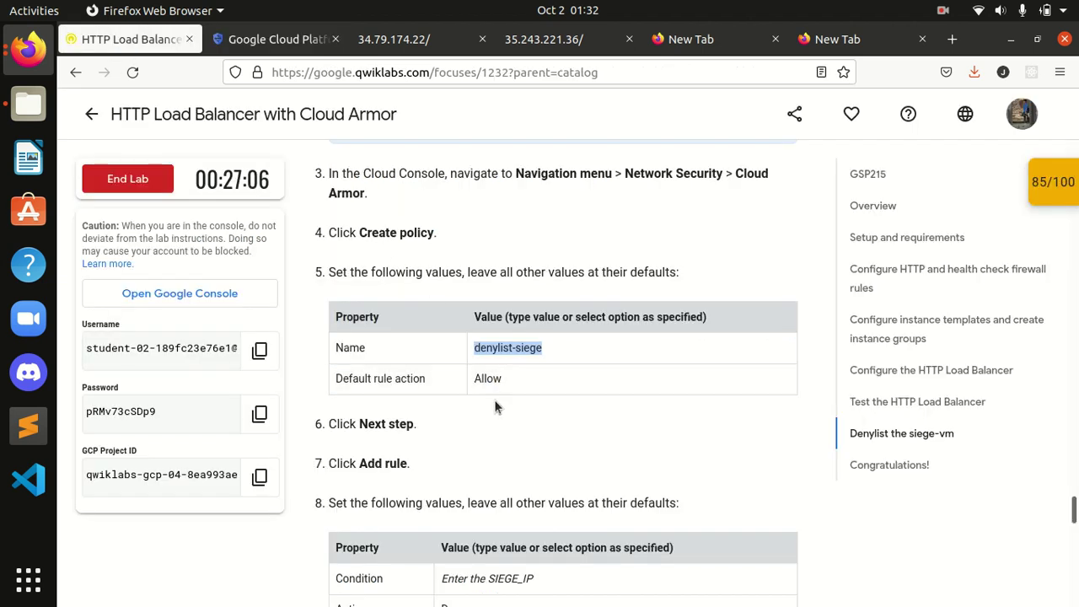
pyautogui.click(259, 44)
pyautogui.click(312, 394)
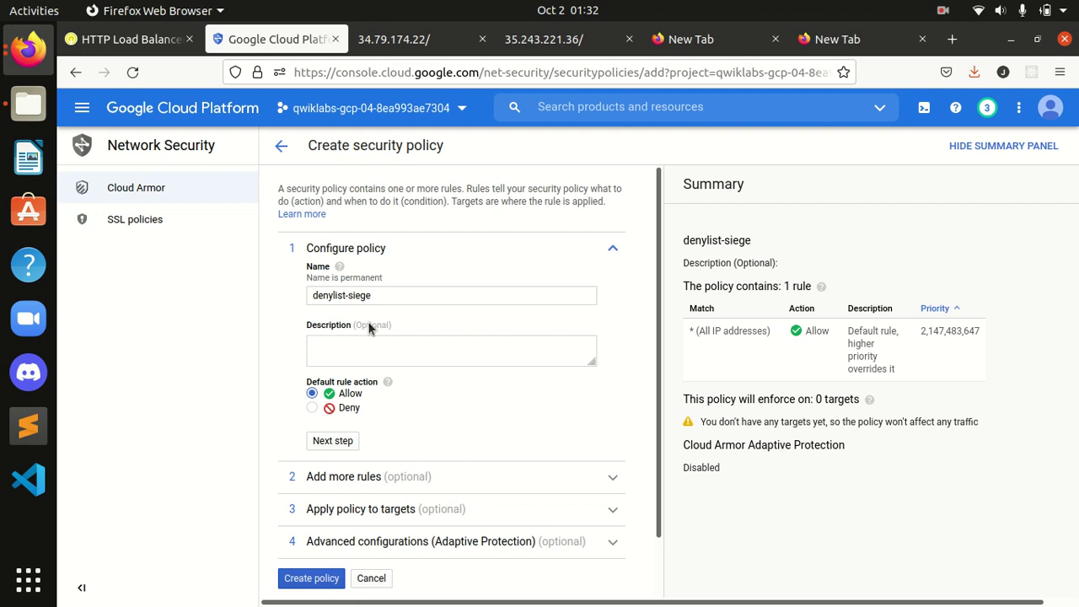
pyautogui.click(315, 295)
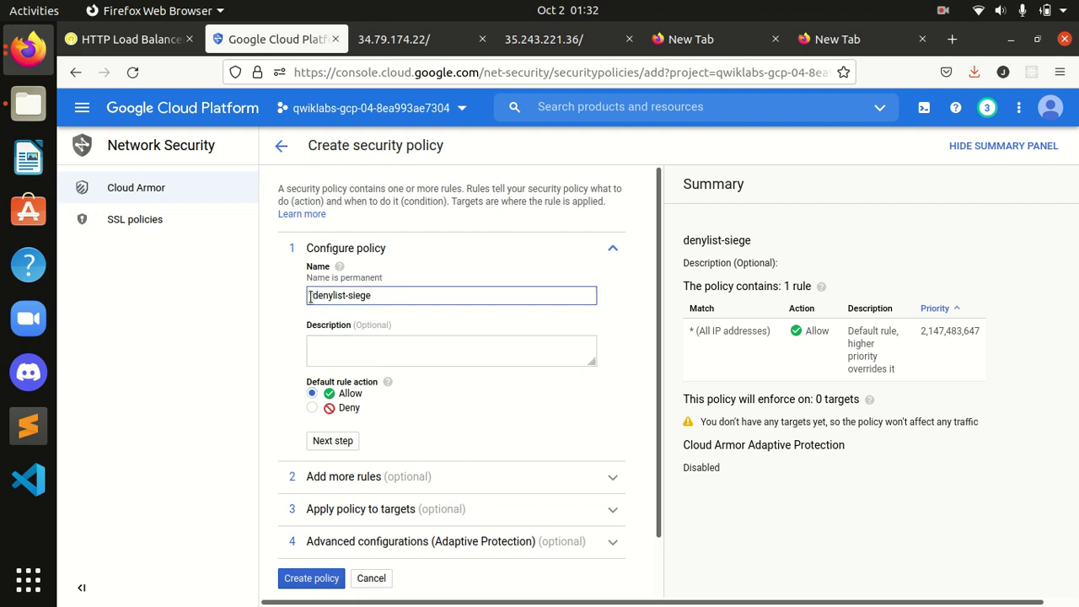
# Check the lab's following instructions, proceed to the policy's additional rules section and add a new rule
pyautogui.click(157, 46)
pyautogui.scroll(-2, 390, 374)
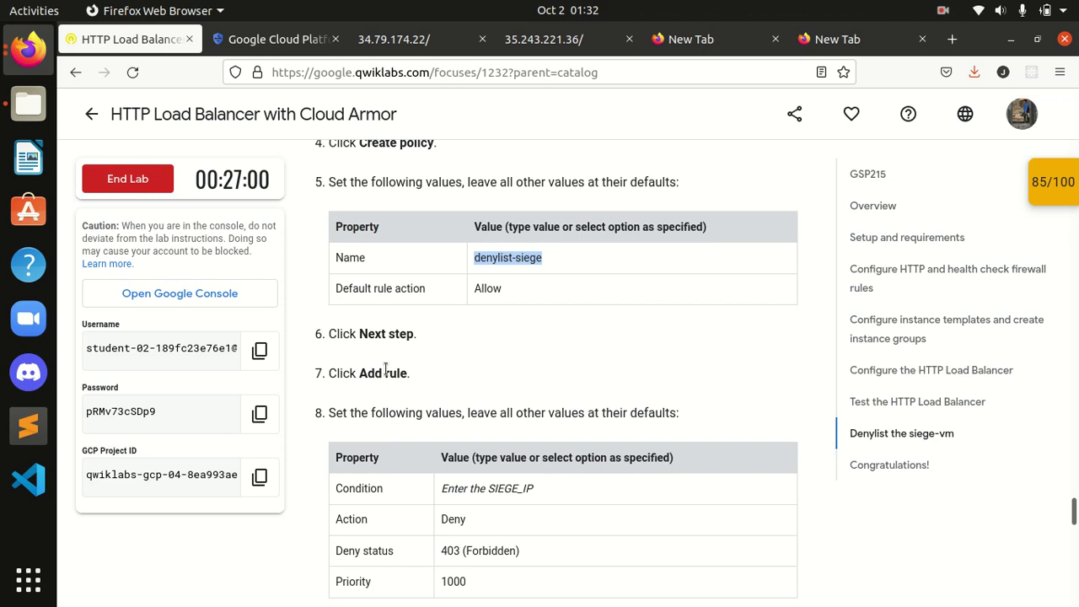
pyautogui.click(272, 39)
pyautogui.scroll(-1, 360, 459)
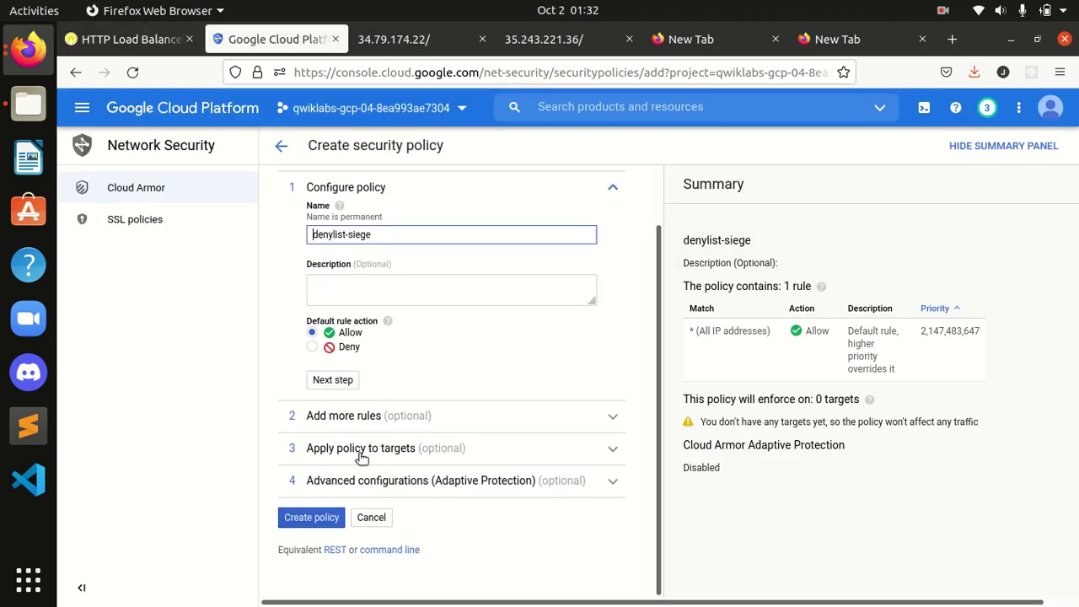
pyautogui.click(327, 382)
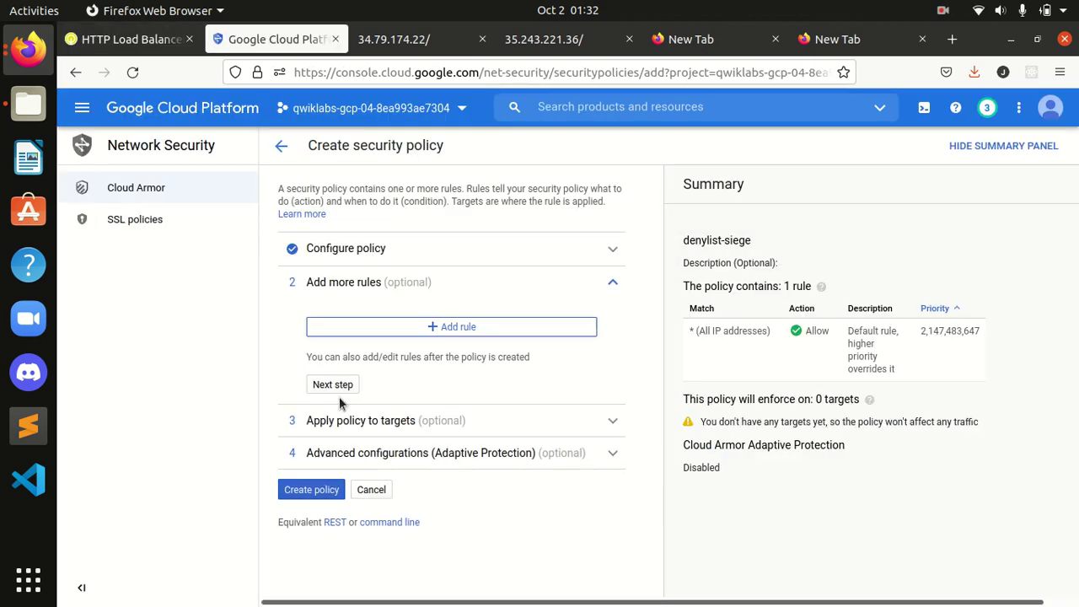
pyautogui.click(419, 329)
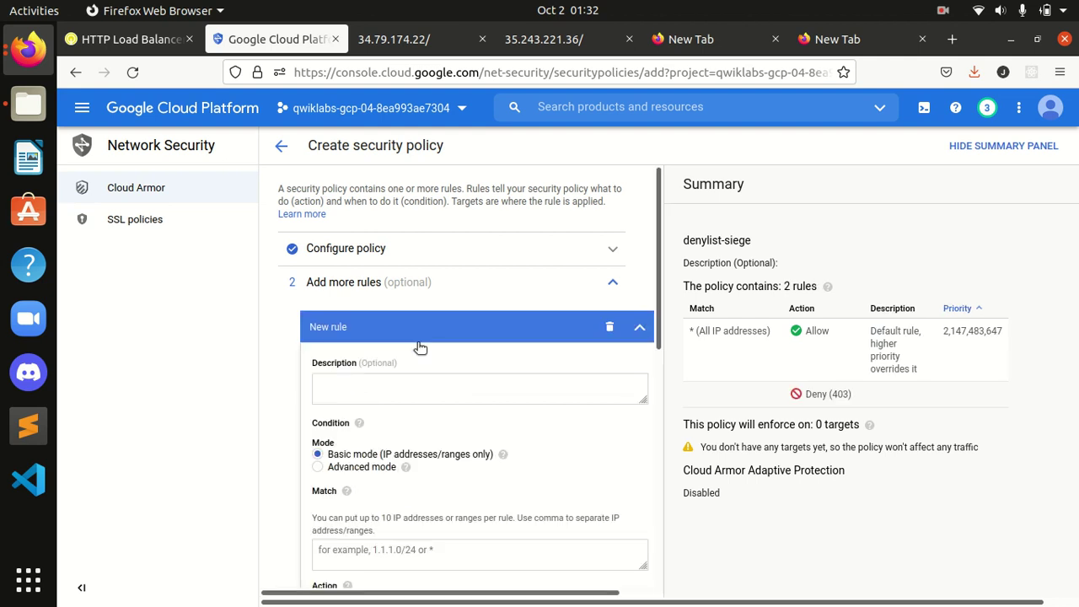
# Review the lab's values for the new rule and copy siege-vm's IP 34.105.57.3 from the blank browser page's address field
pyautogui.click(137, 41)
pyautogui.scroll(-2, 449, 455)
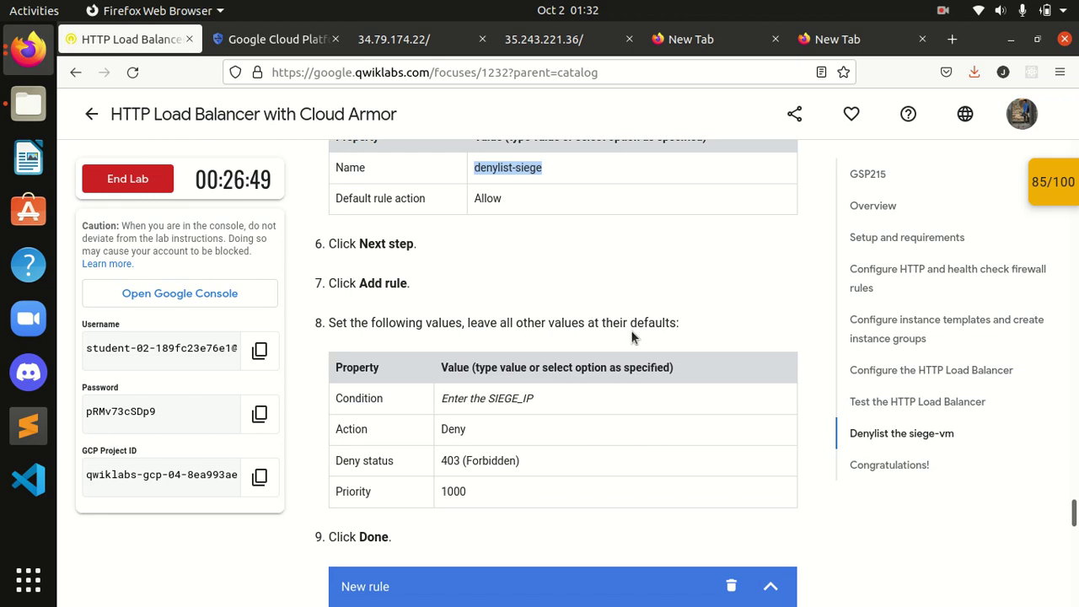
pyautogui.click(540, 41)
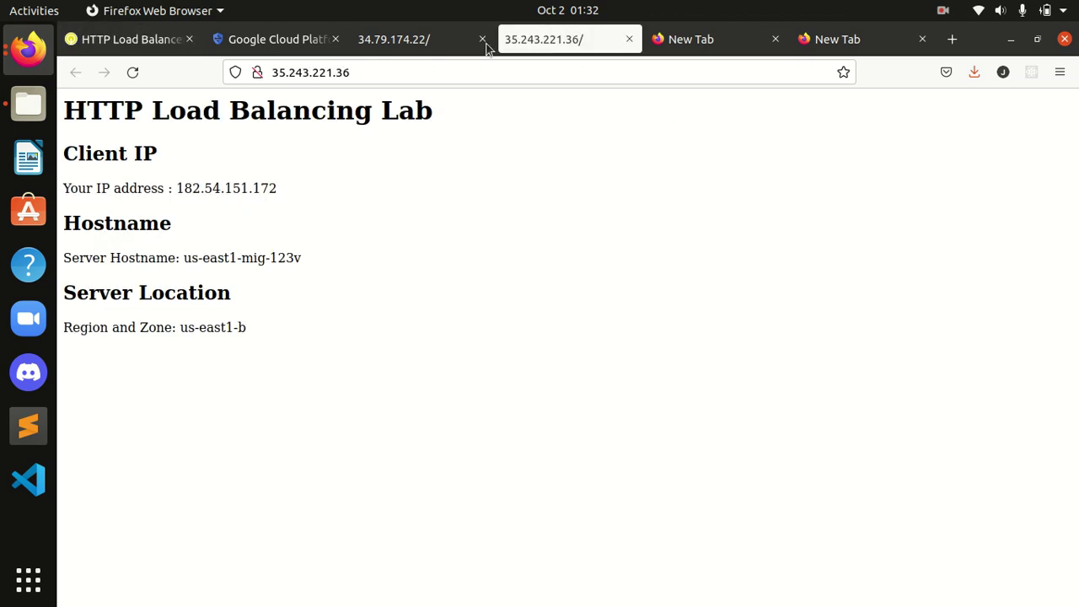
pyautogui.click(413, 42)
pyautogui.click(695, 43)
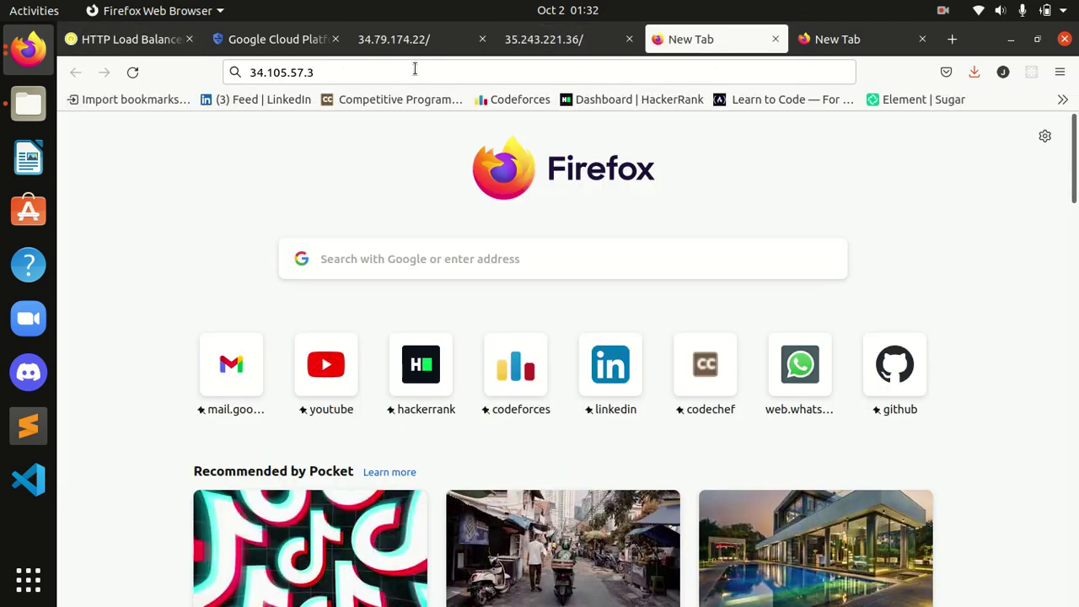
pyautogui.click(314, 72)
pyautogui.moveTo(313, 72); pyautogui.dragTo(245, 71)
pyautogui.hotkey('ctrl', 'c')
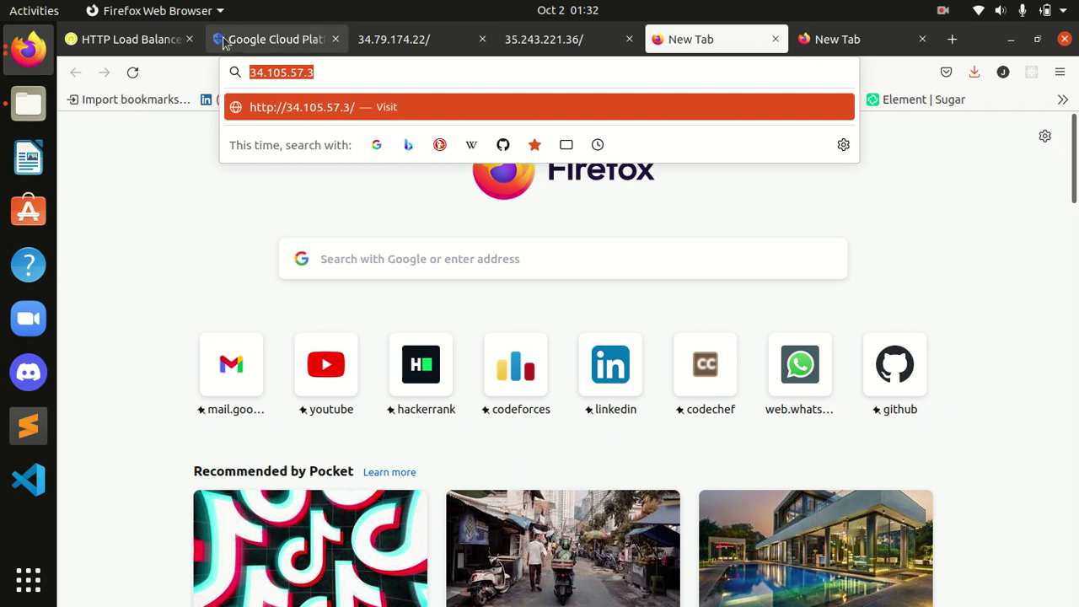
# Recheck the lab's rule table and enter 34.105.57.3 as the new rule's match address in the security policy
pyautogui.click(261, 42)
pyautogui.scroll(-2, 439, 436)
pyautogui.scroll(-1, 440, 437)
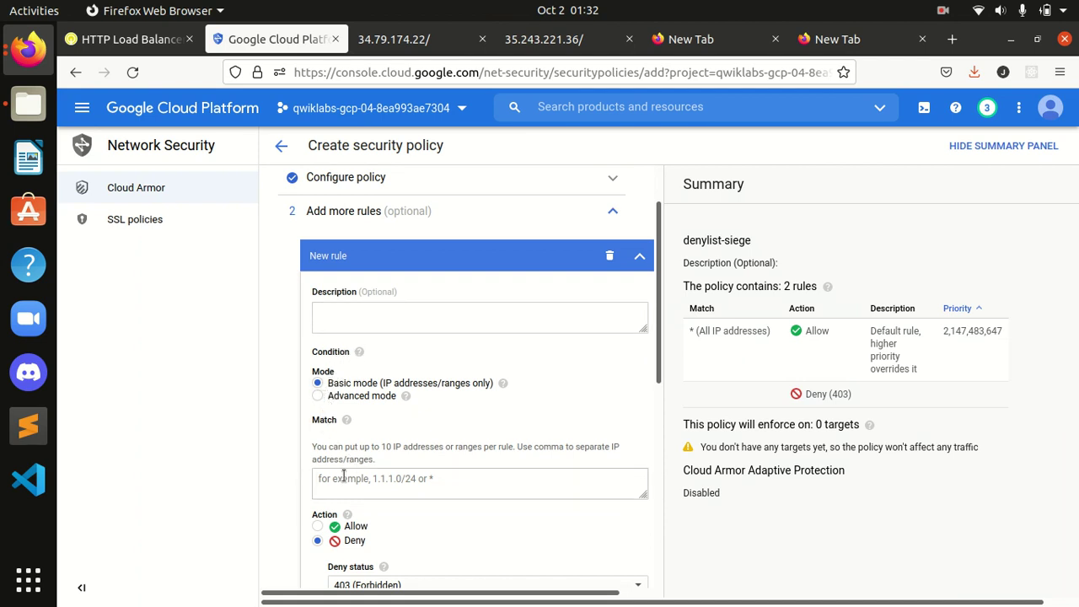
pyautogui.scroll(-2, 344, 476)
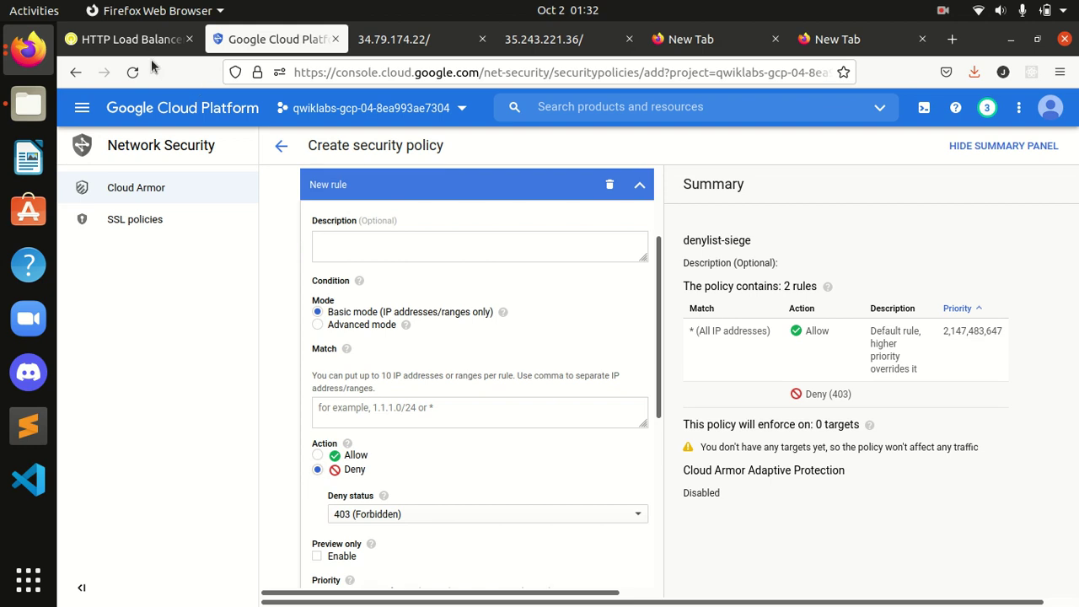
pyautogui.click(130, 39)
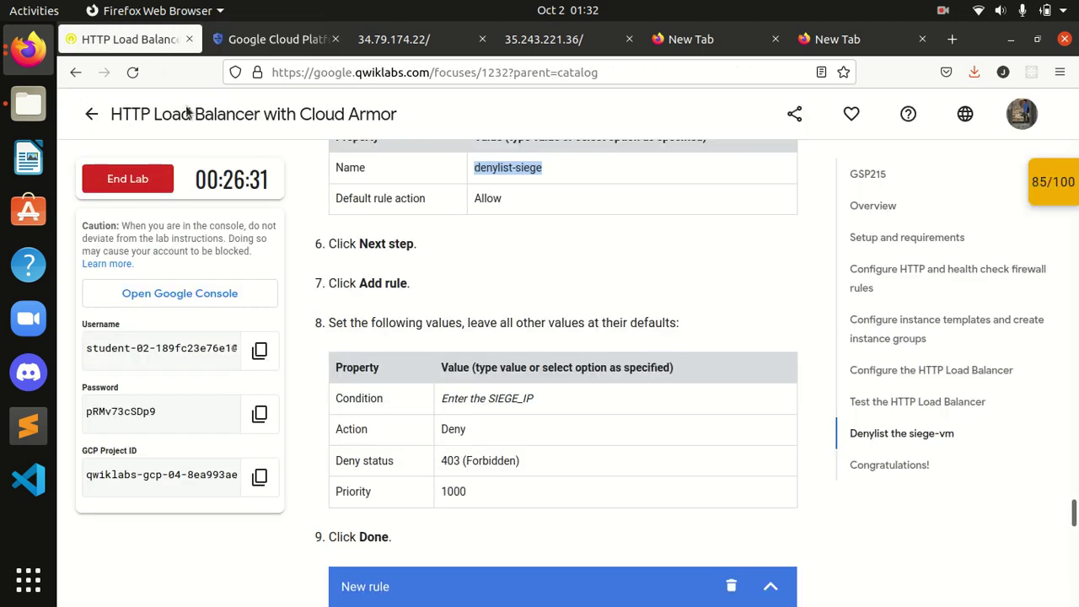
pyautogui.click(465, 403)
pyautogui.scroll(2, 466, 406)
pyautogui.click(232, 44)
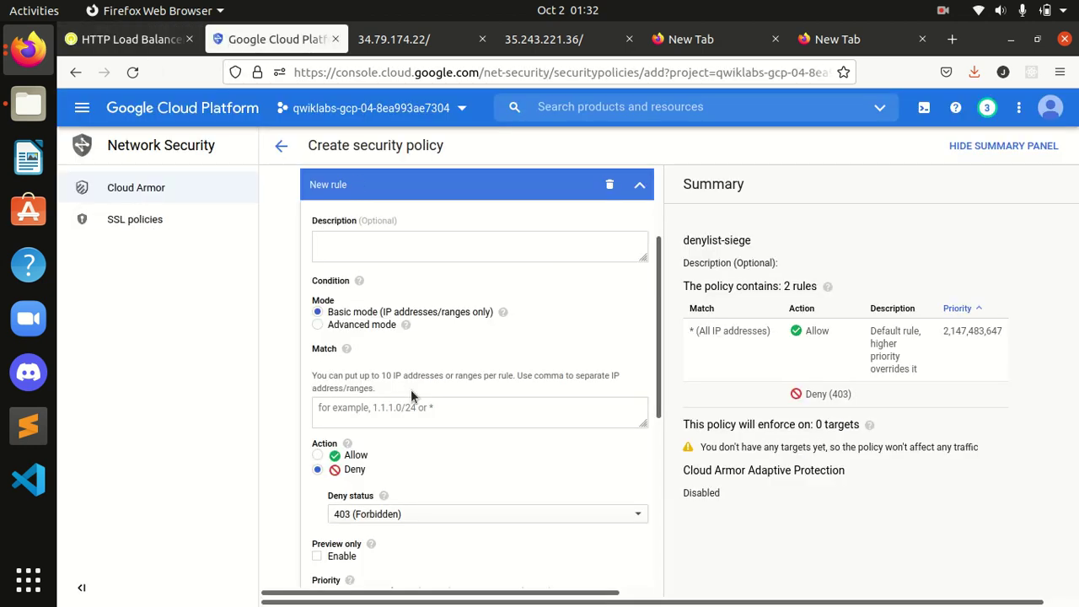
pyautogui.click(386, 404)
pyautogui.hotkey('ctrl', 'v')
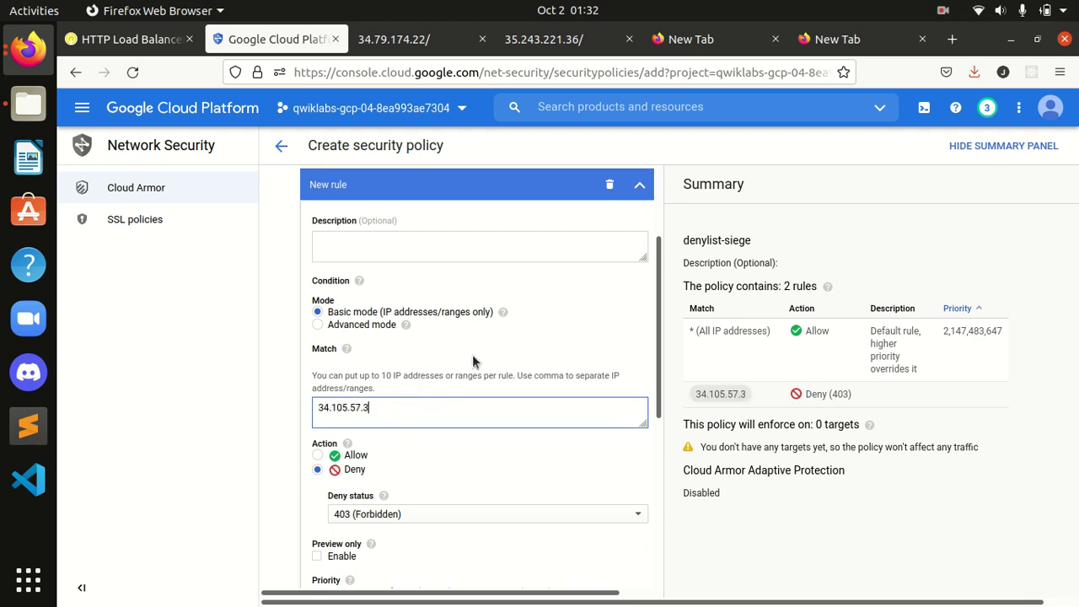
# Switch the new rule's condition to Advanced mode and back to Basic mode, and re-enter 34.105.57.3 as the match
pyautogui.click(319, 338)
pyautogui.click(318, 326)
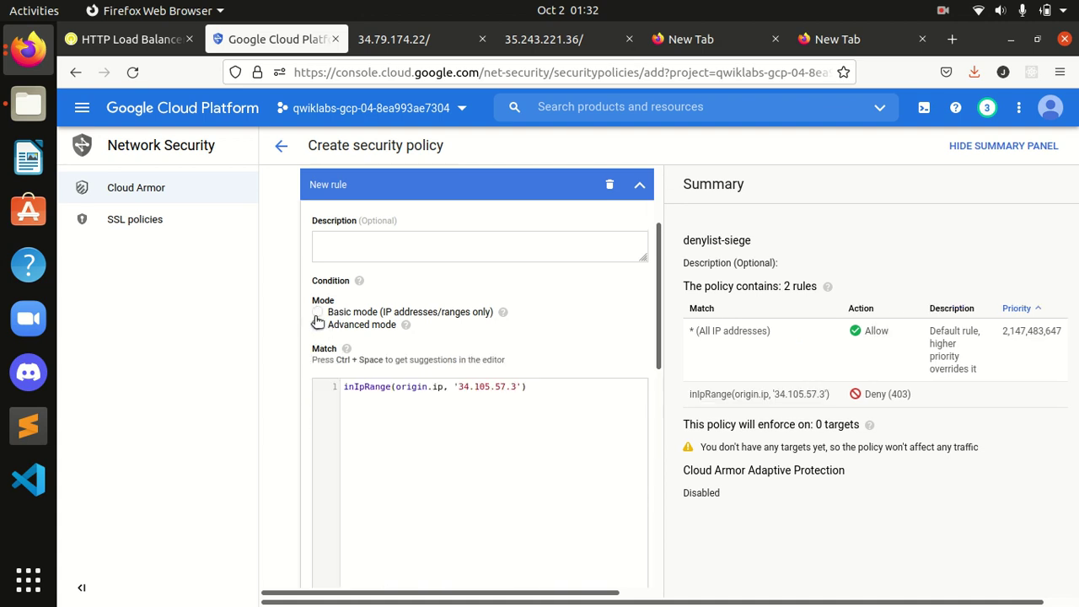
pyautogui.click(318, 312)
pyautogui.click(741, 411)
pyautogui.click(418, 410)
pyautogui.scroll(-5, 538, 442)
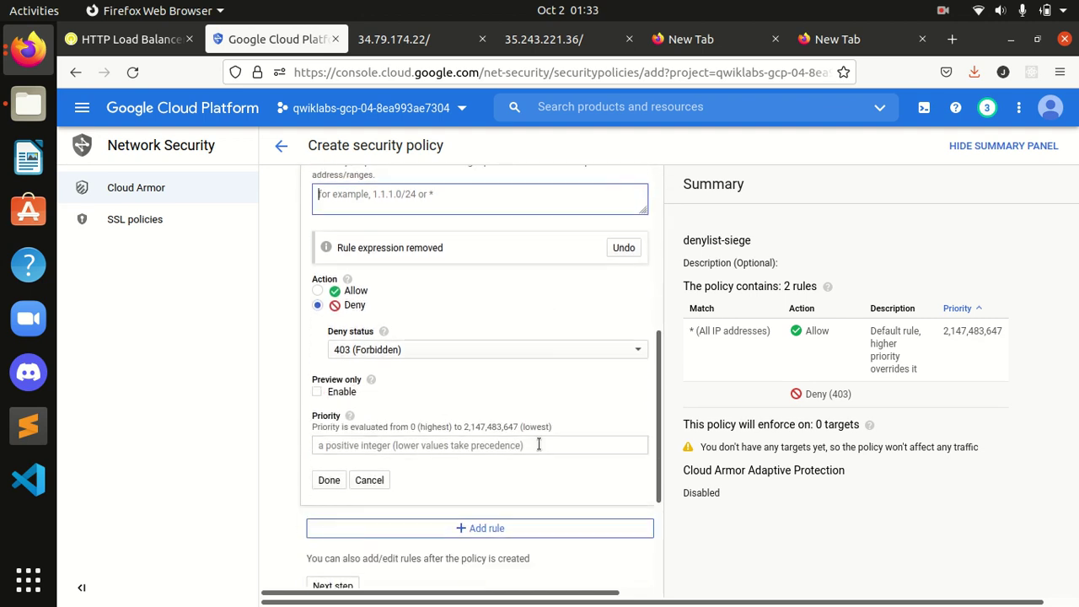
pyautogui.scroll(3, 542, 446)
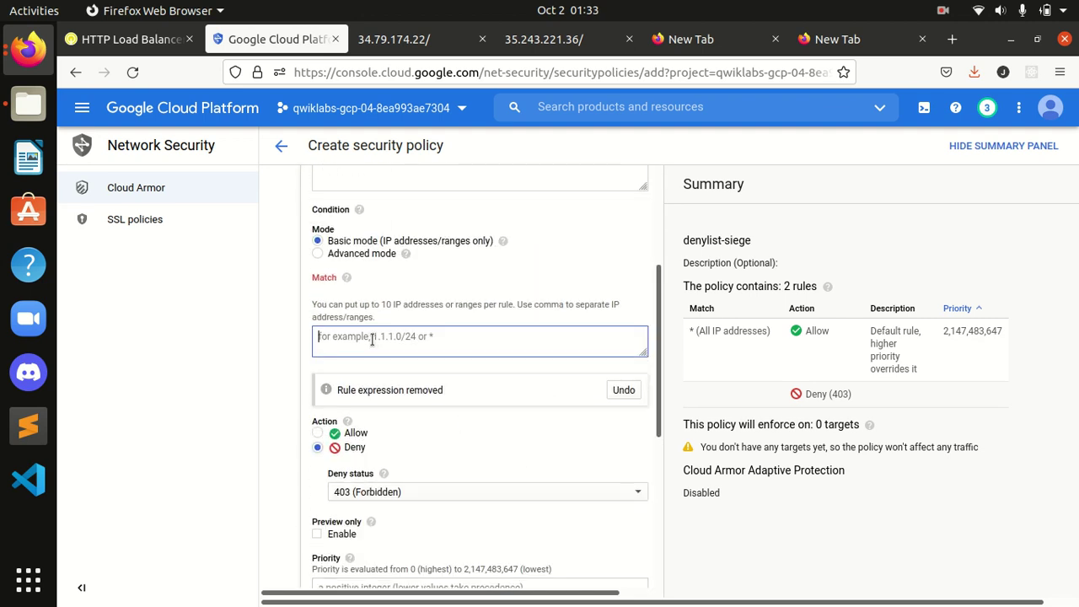
pyautogui.hotkey('ctrl', 'v')
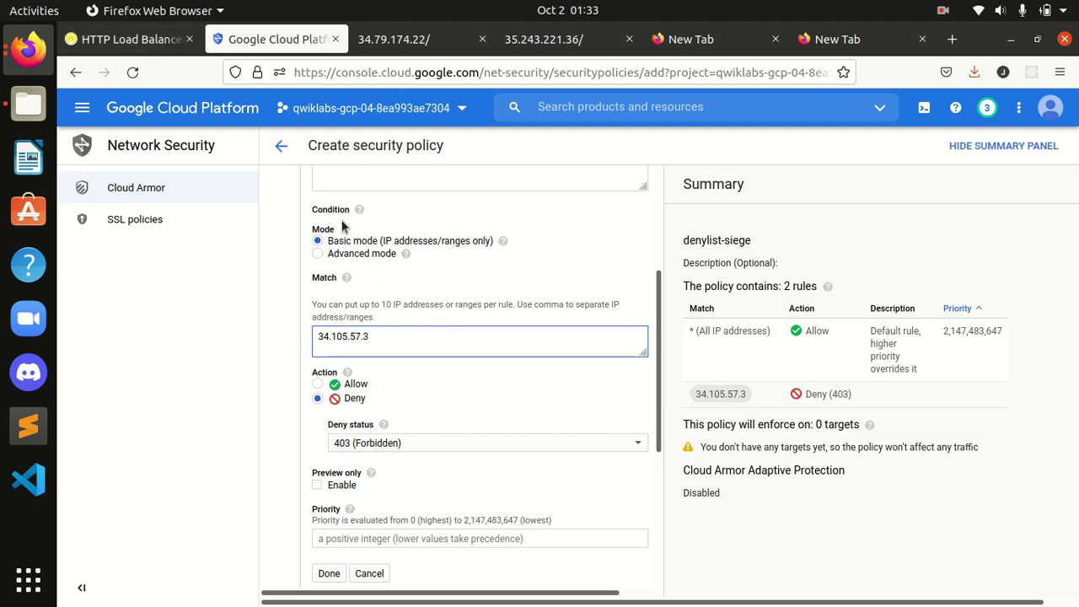
# Compare the new rule's condition, action and deny status with the values in the lab's rule table
pyautogui.click(462, 261)
pyautogui.scroll(2, 462, 261)
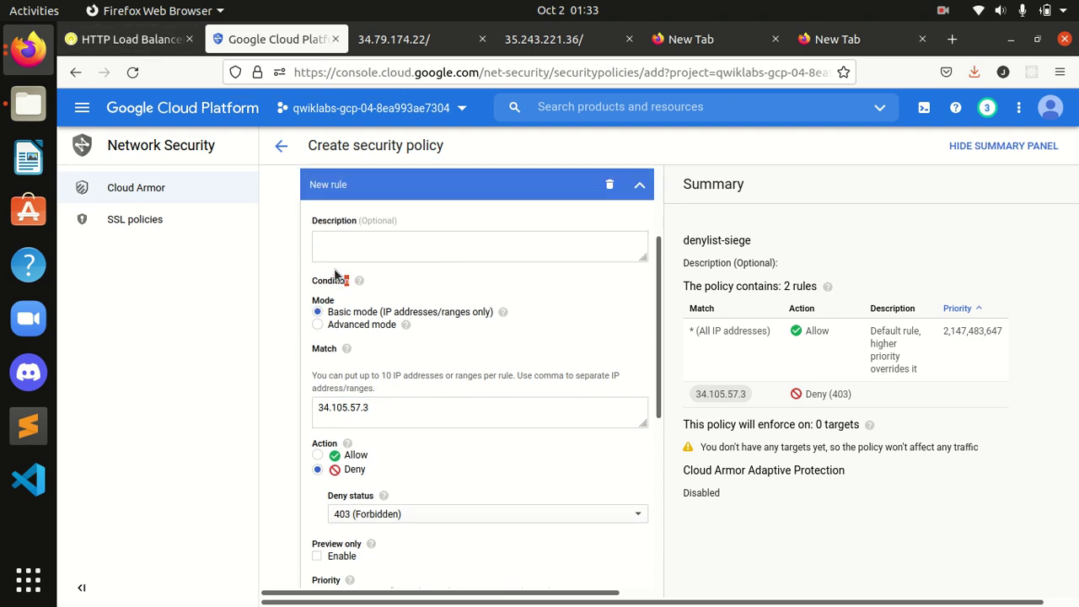
pyautogui.click(362, 244)
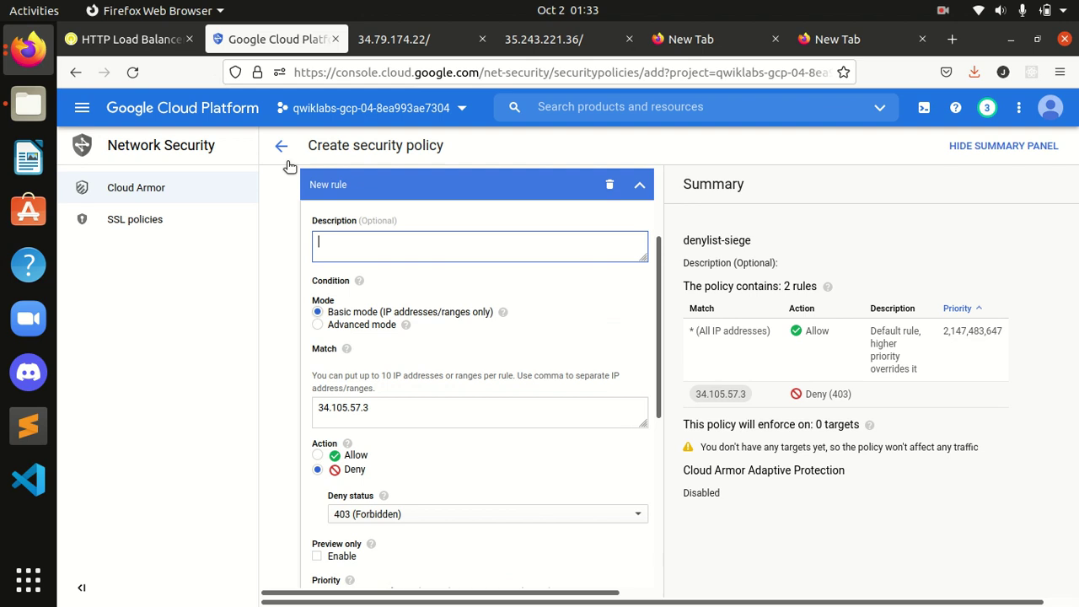
pyautogui.click(155, 43)
pyautogui.scroll(-4, 454, 344)
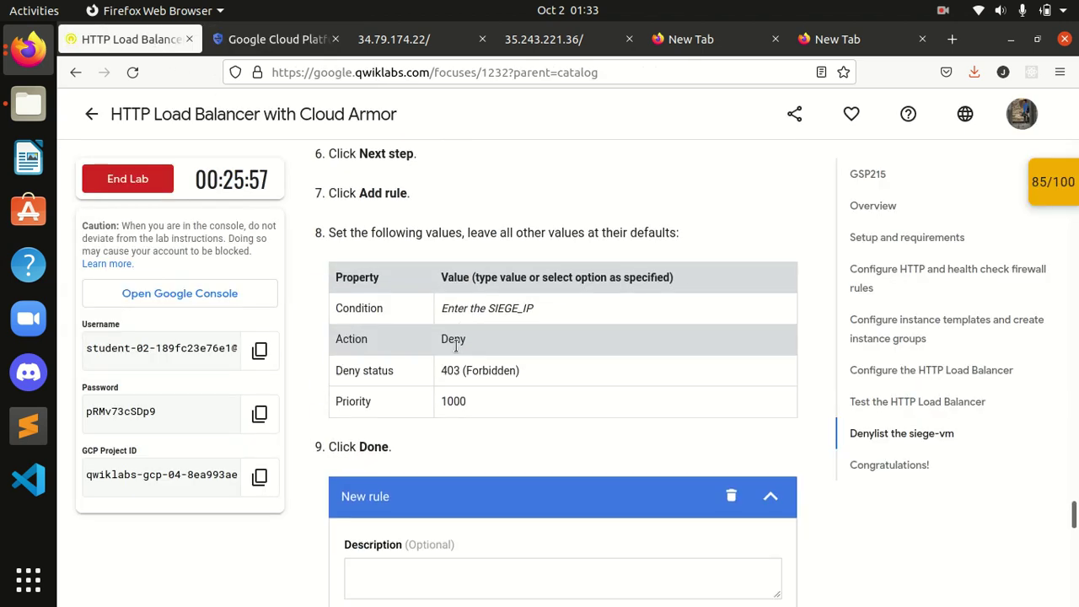
pyautogui.click(272, 43)
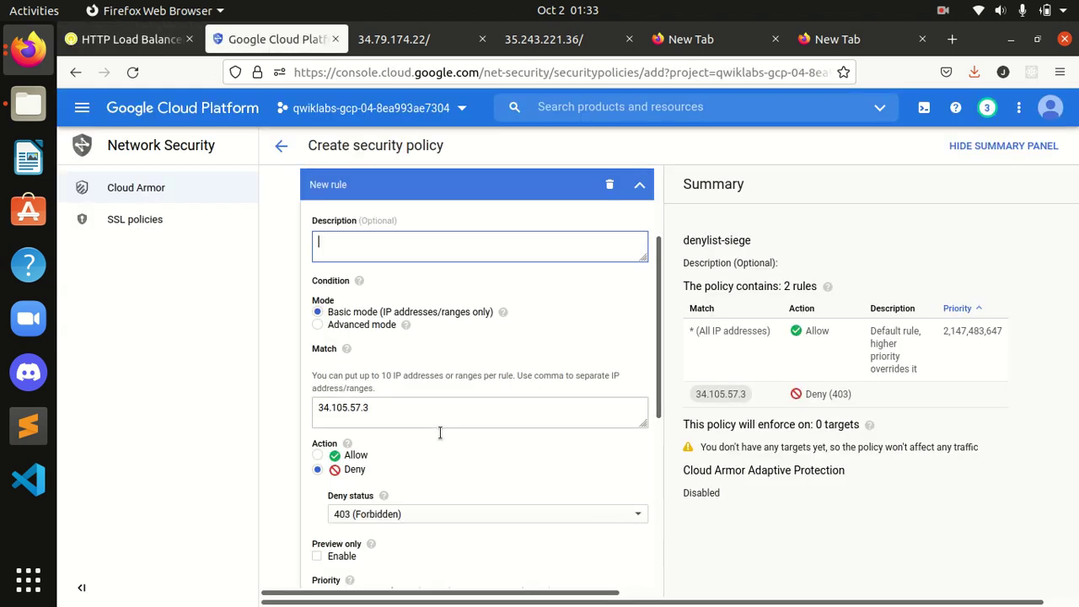
pyautogui.click(156, 42)
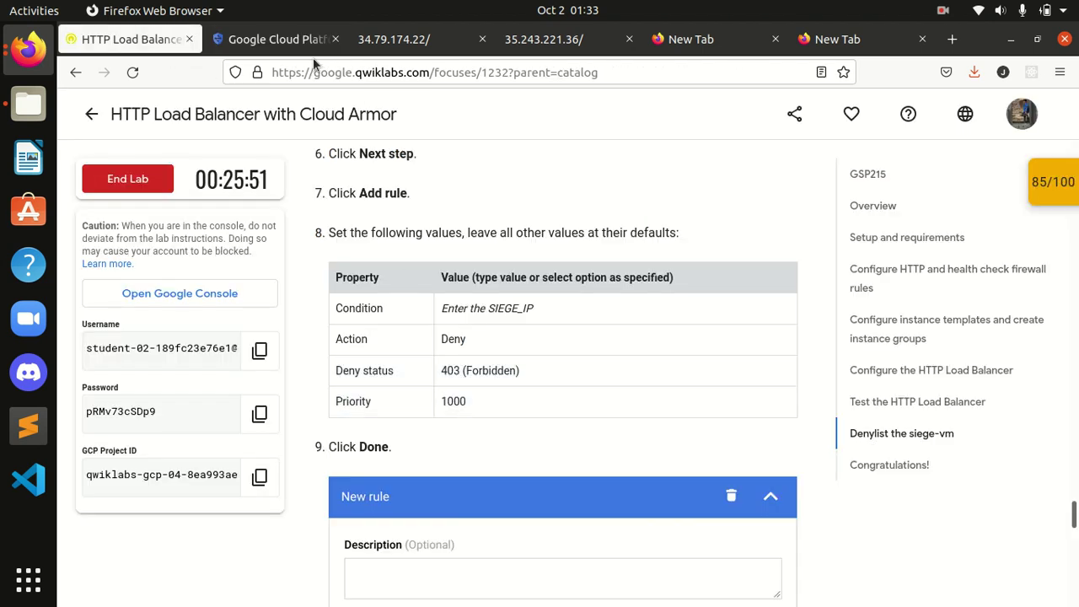
# Set the new deny rule's priority to 1000 in the security policy form
pyautogui.click(272, 39)
pyautogui.scroll(-3, 519, 438)
pyautogui.click(437, 474)
pyautogui.write('1000')
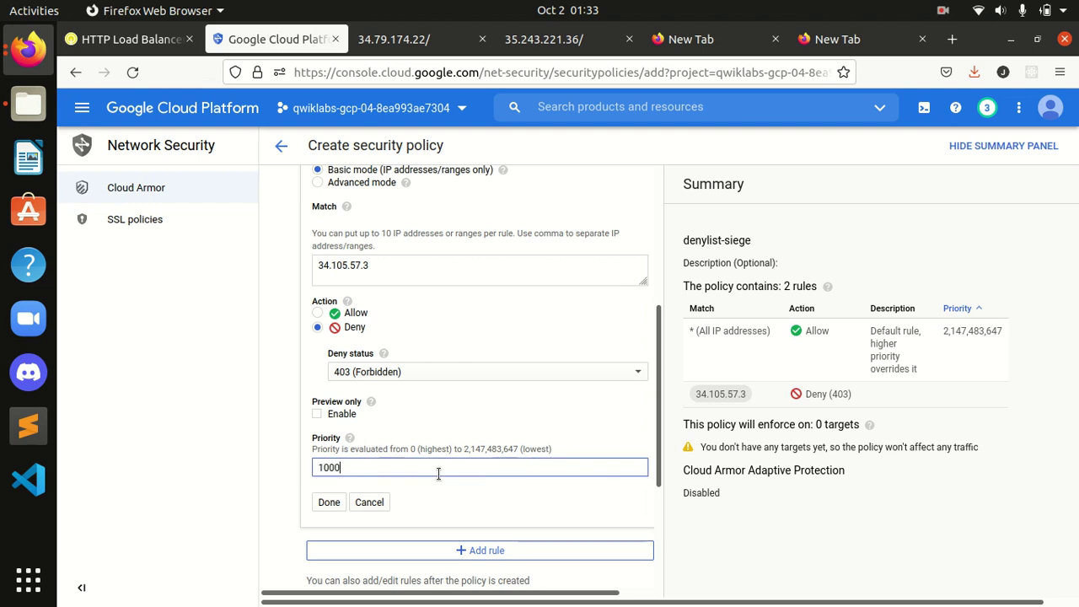
# Compare the new rule with the lab's example rule and finish adding it to the security policy
pyautogui.click(127, 39)
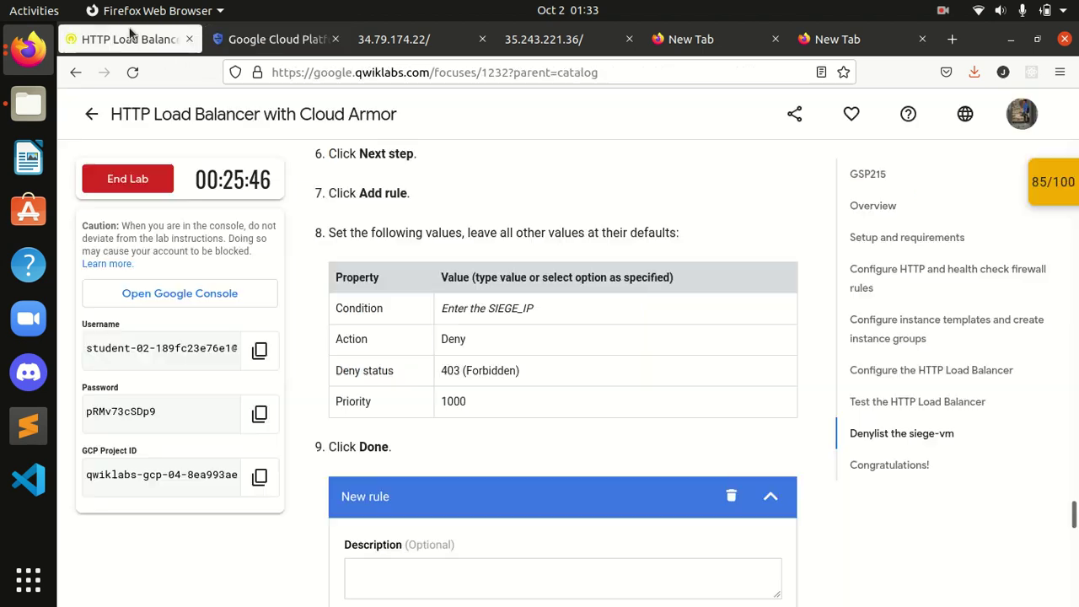
pyautogui.scroll(-5, 443, 394)
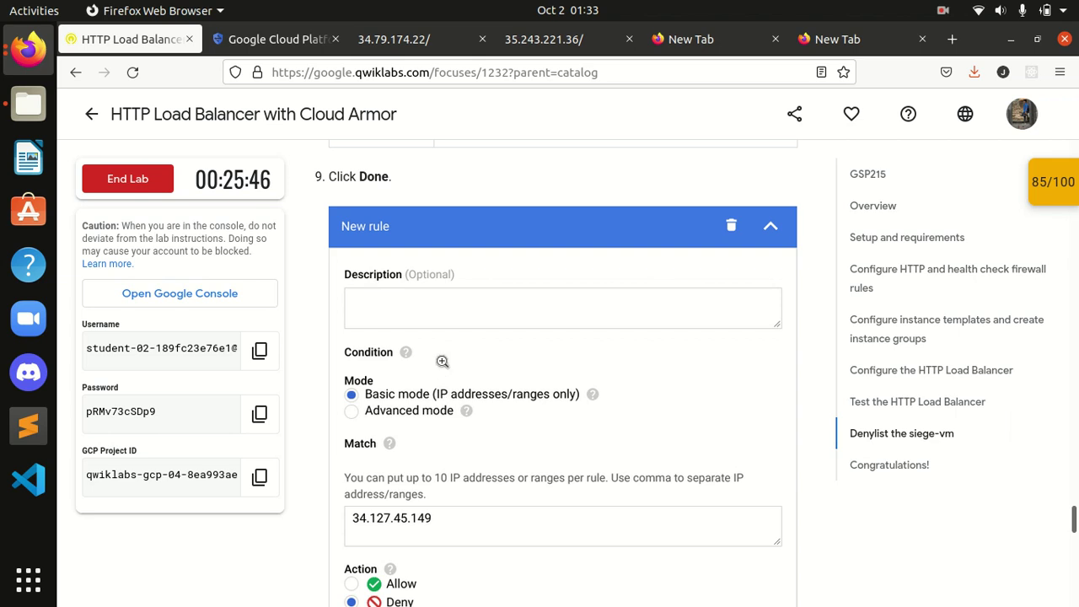
pyautogui.scroll(3, 442, 365)
pyautogui.scroll(-6, 441, 365)
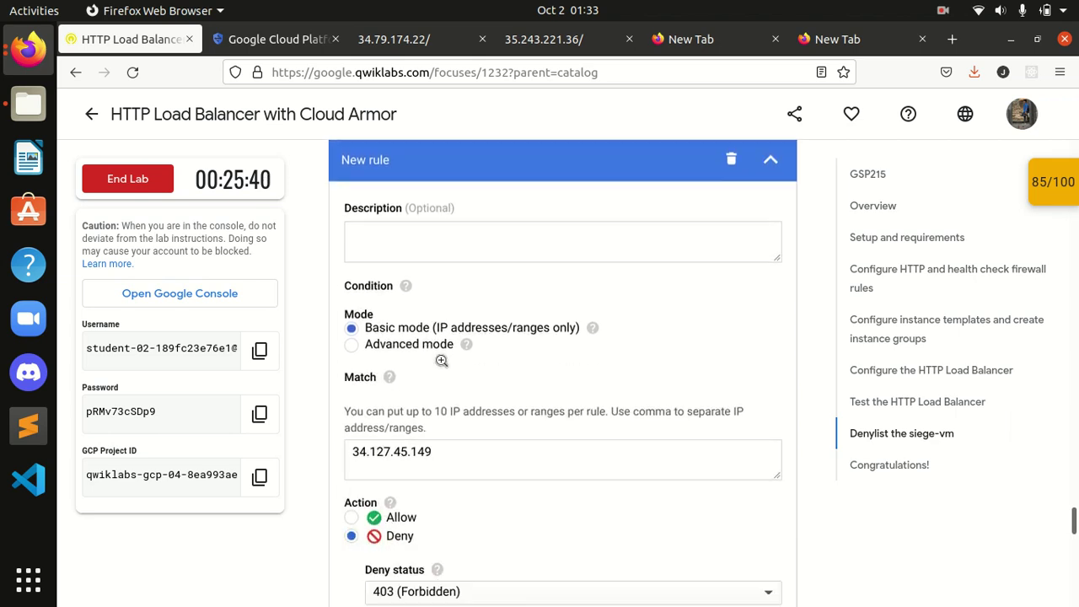
pyautogui.scroll(-5, 440, 360)
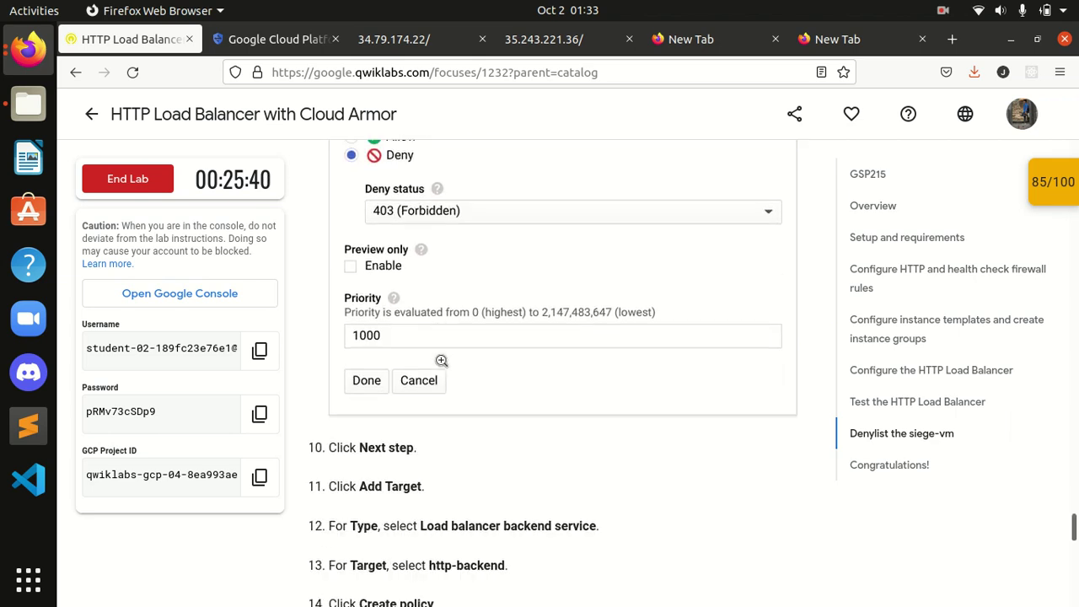
pyautogui.click(273, 39)
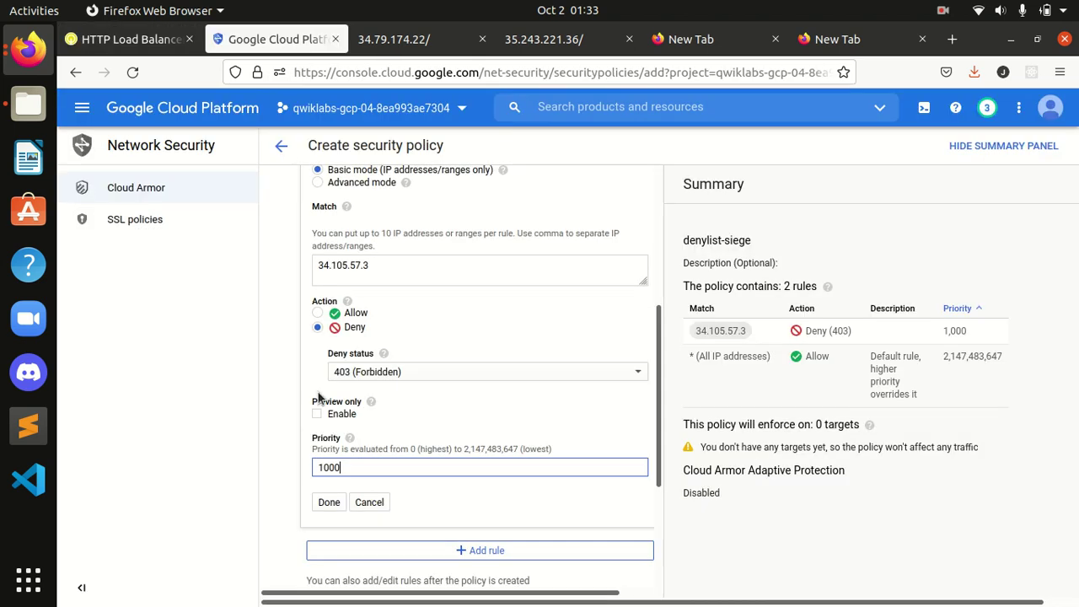
pyautogui.click(332, 503)
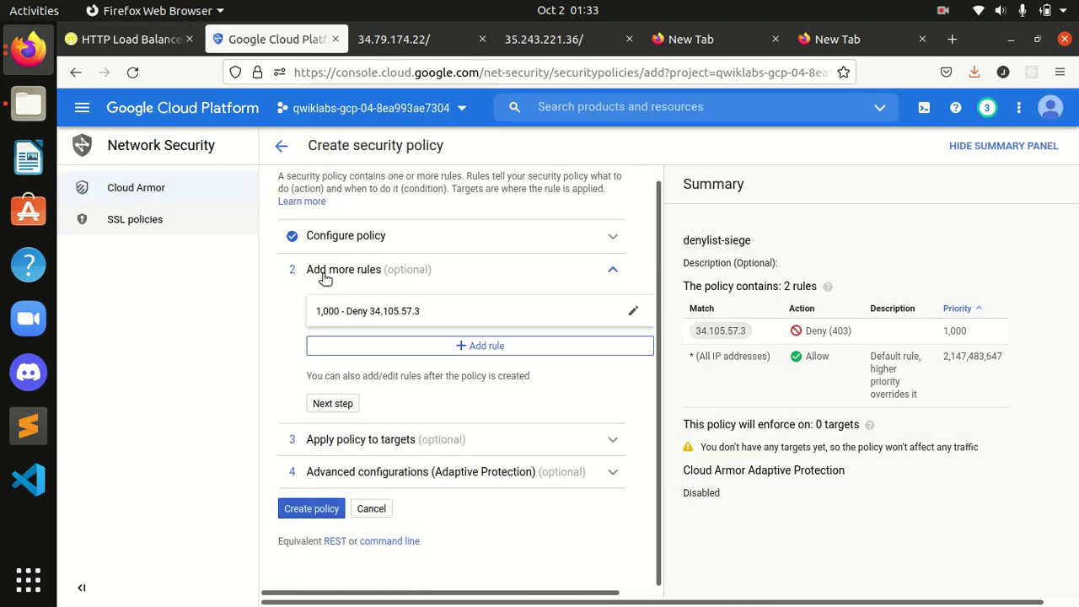
# Check the lab's target instructions and add a policy target of type Load balancer backend service
pyautogui.click(127, 39)
pyautogui.scroll(-3, 403, 434)
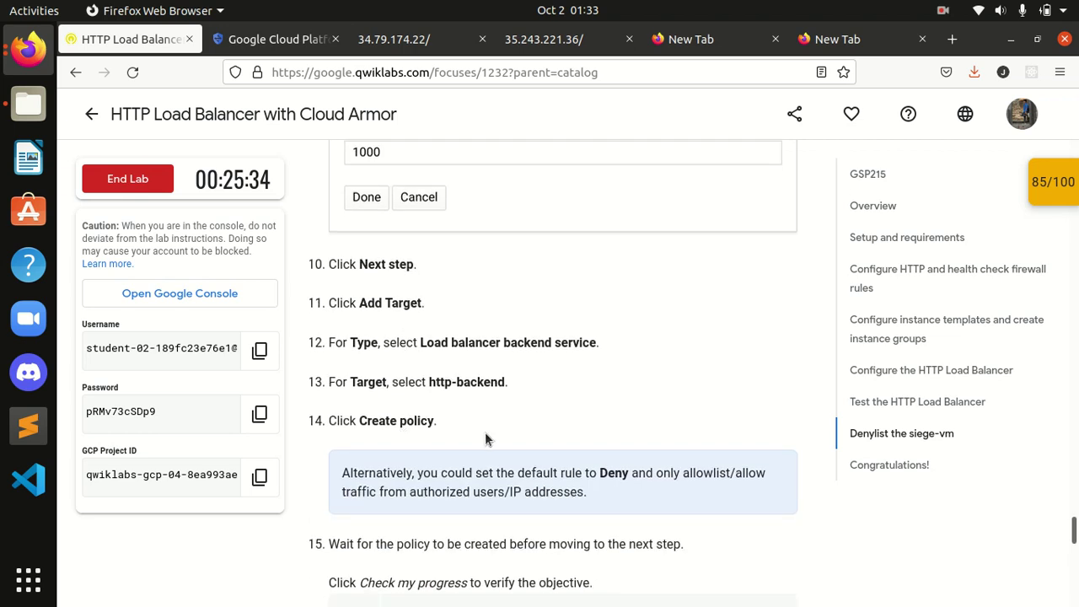
pyautogui.click(260, 38)
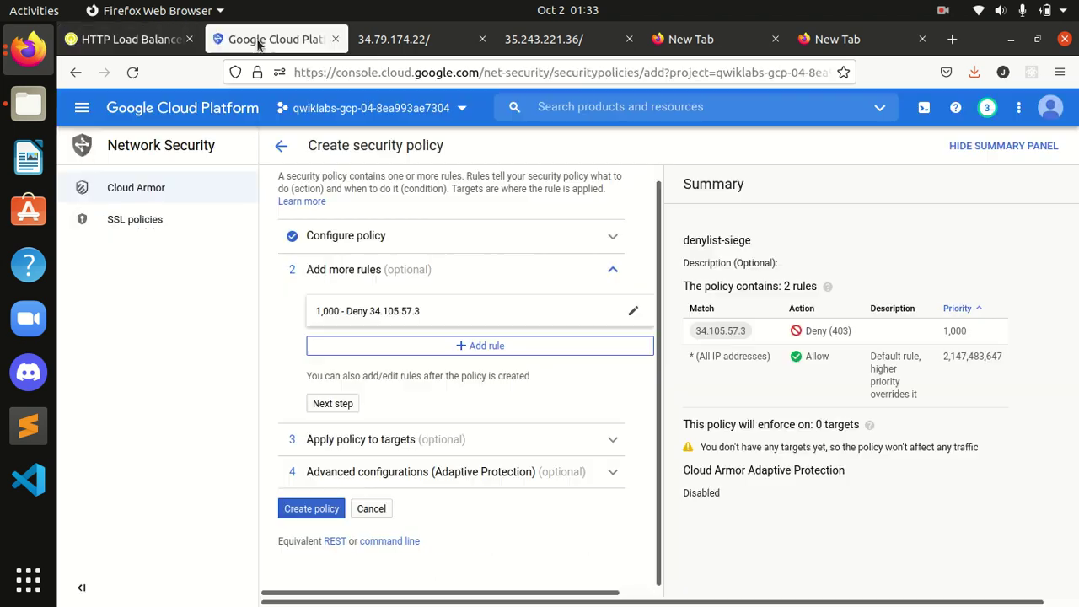
pyautogui.click(333, 405)
pyautogui.click(421, 397)
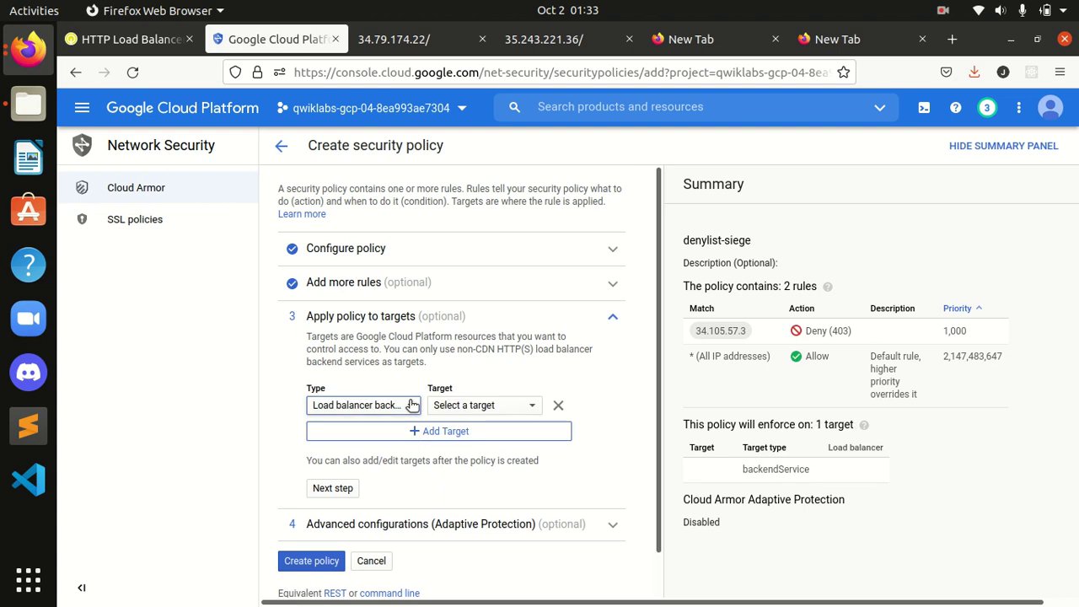
# Recheck the lab's target values and choose http-backend as the policy's target
pyautogui.click(117, 39)
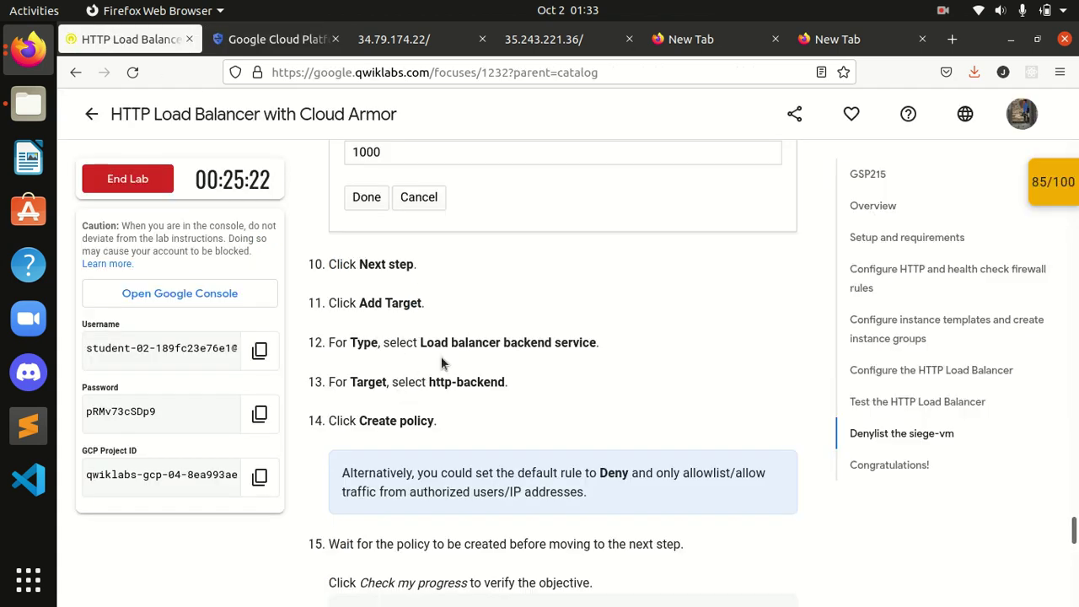
pyautogui.click(262, 39)
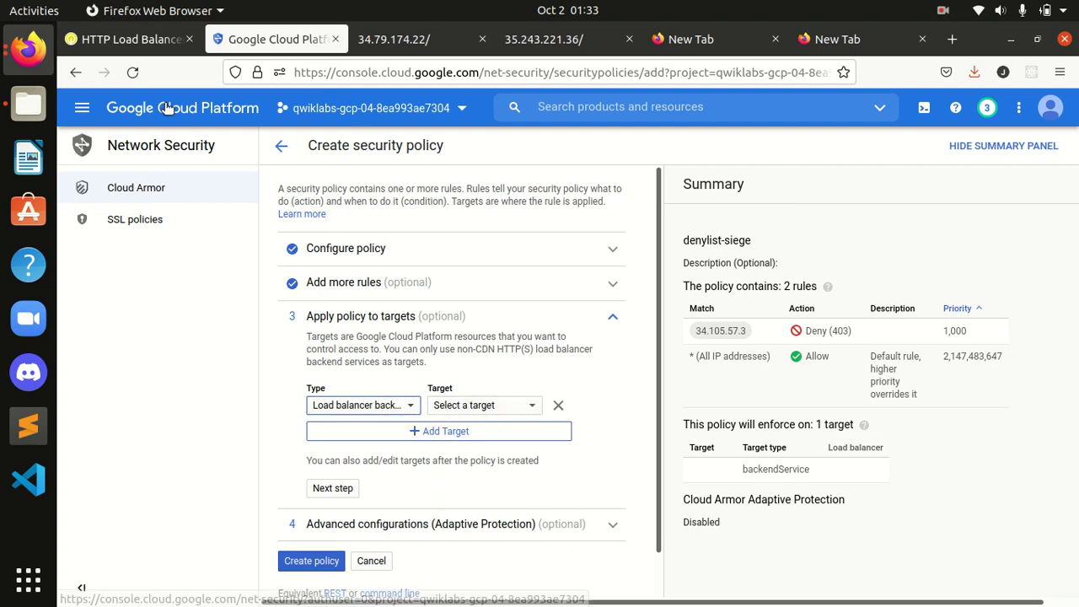
pyautogui.click(143, 42)
pyautogui.click(292, 40)
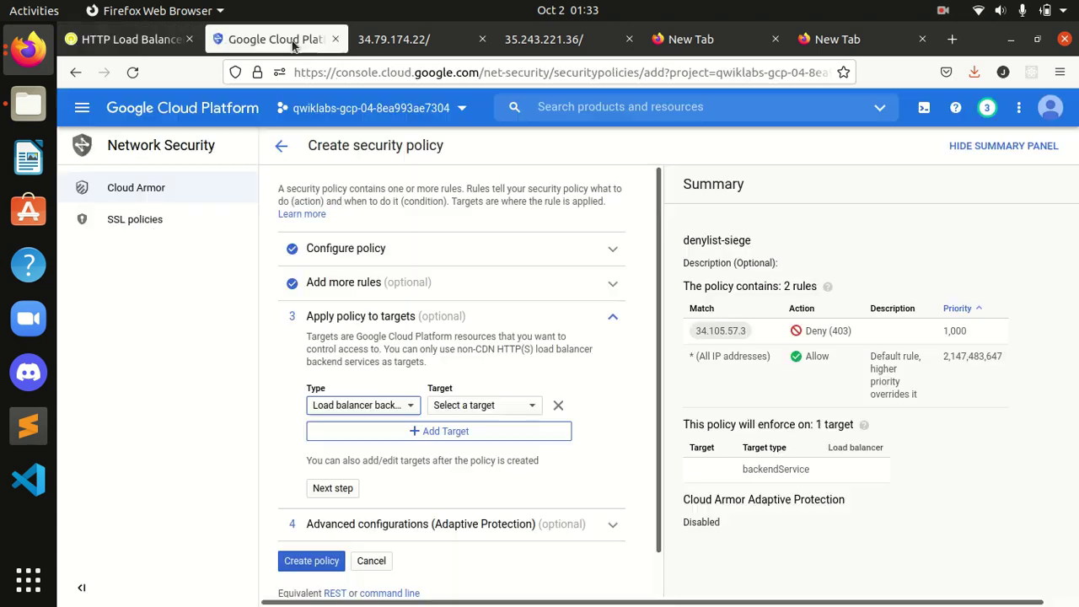
pyautogui.click(476, 408)
pyautogui.click(472, 471)
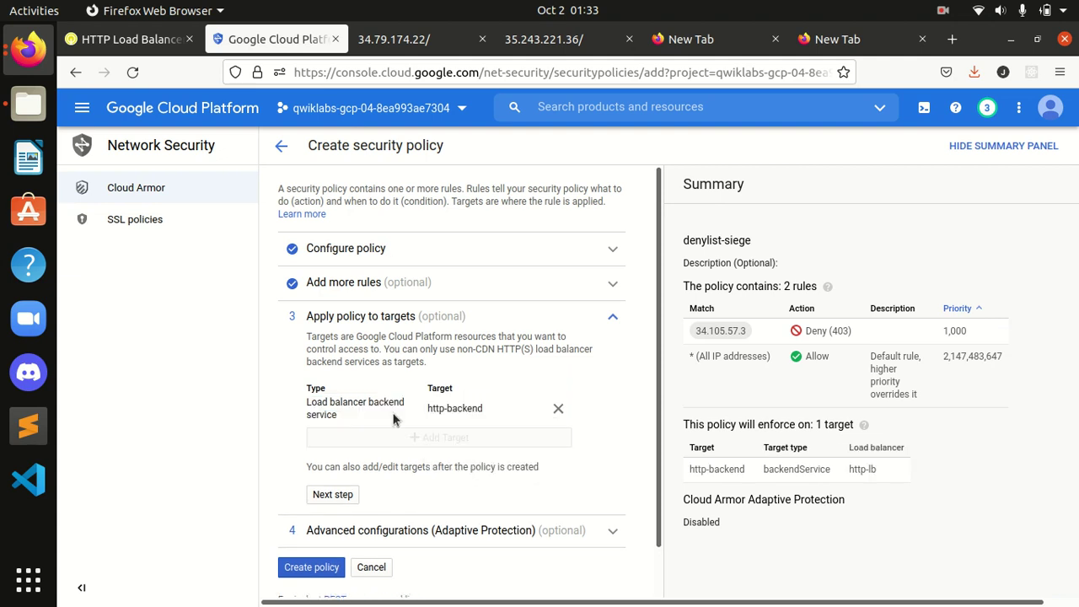
# Confirm the remaining lab instructions and create the denylist-siege security policy
pyautogui.click(135, 40)
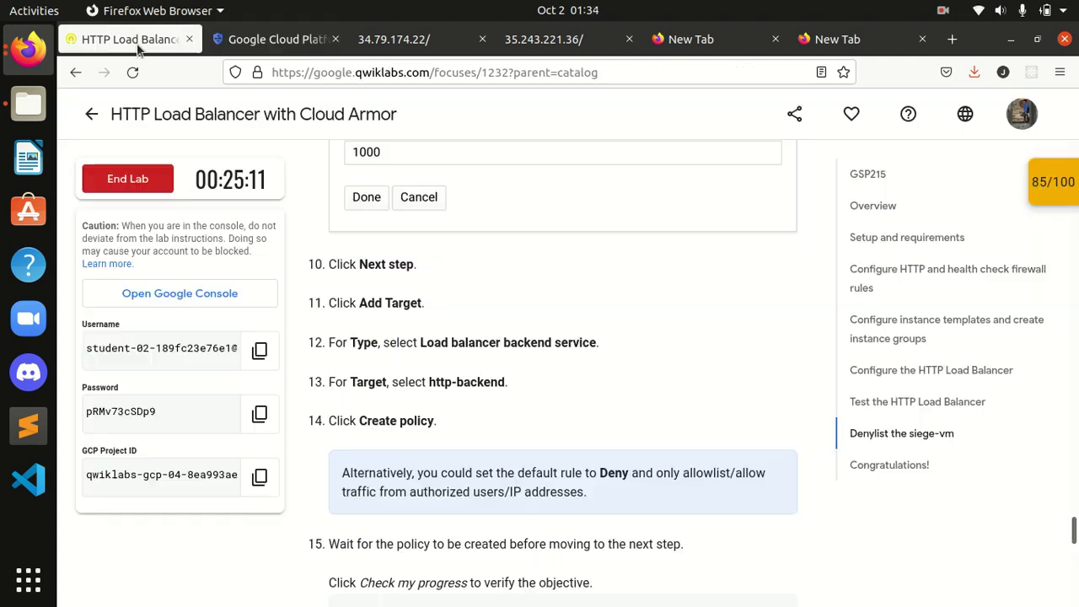
pyautogui.scroll(-2, 389, 387)
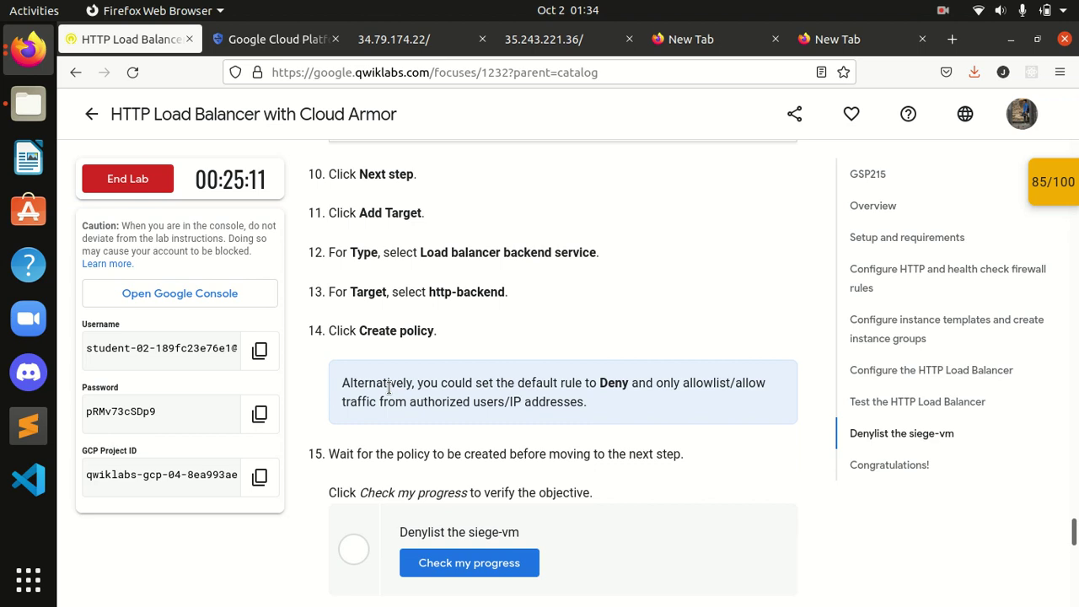
pyautogui.click(287, 40)
pyautogui.click(308, 569)
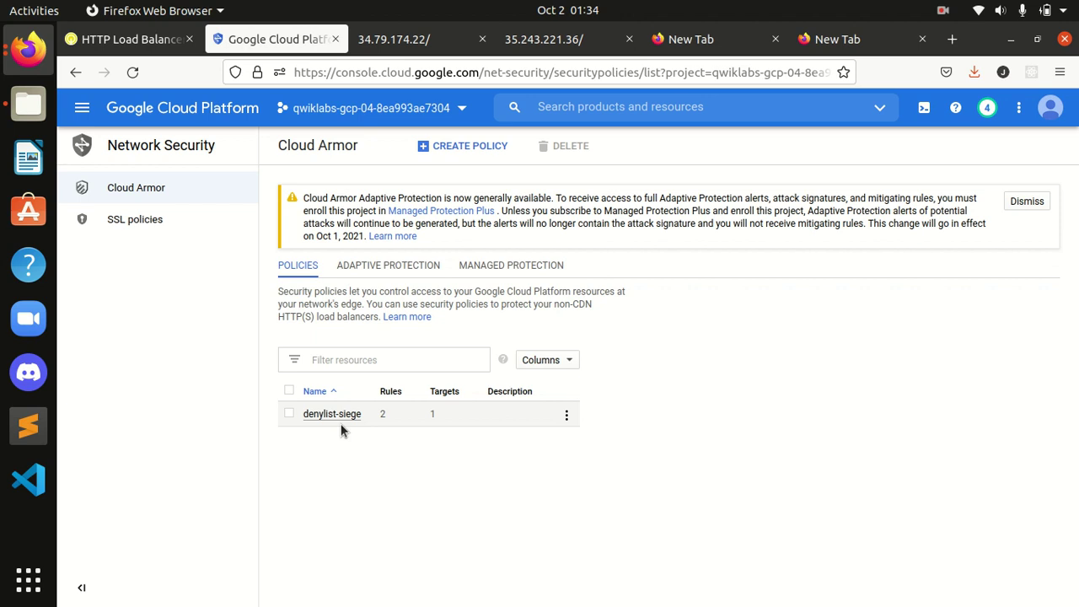
# Run the lab's progress check for the Denylist the siege-vm objective and dismiss the assessment alert
pyautogui.click(108, 37)
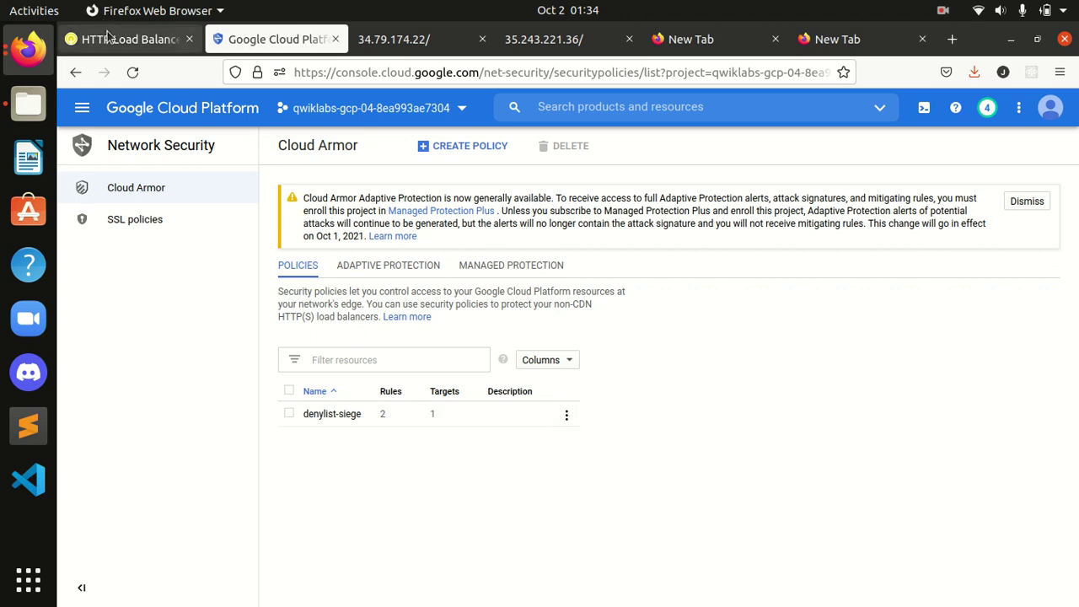
pyautogui.scroll(-4, 600, 403)
pyautogui.click(476, 375)
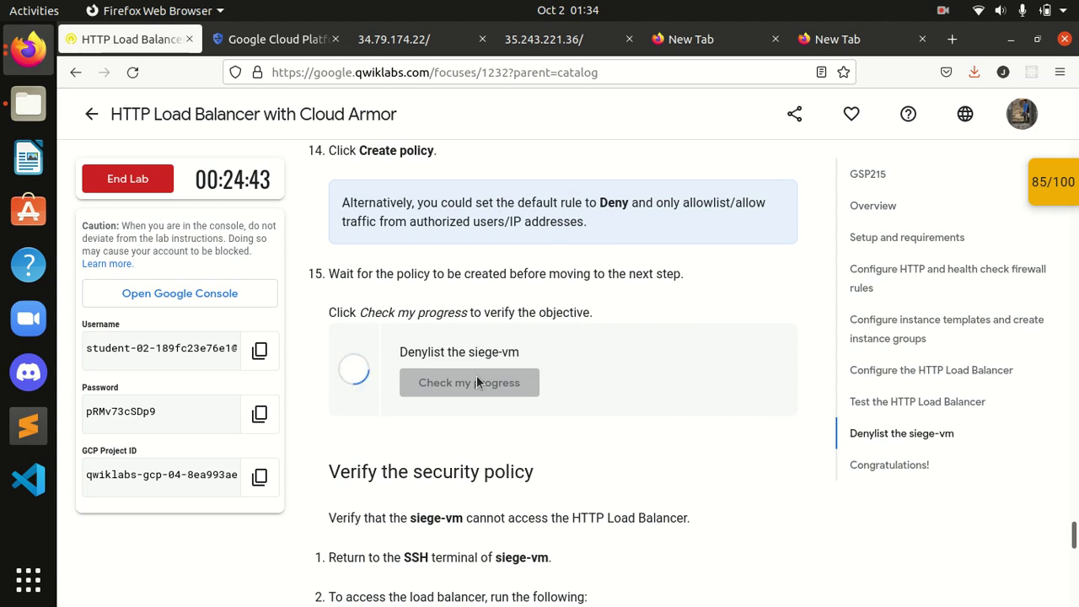
pyautogui.click(1053, 182)
pyautogui.scroll(-1, 921, 313)
pyautogui.scroll(-1, 921, 313)
pyautogui.click(921, 314)
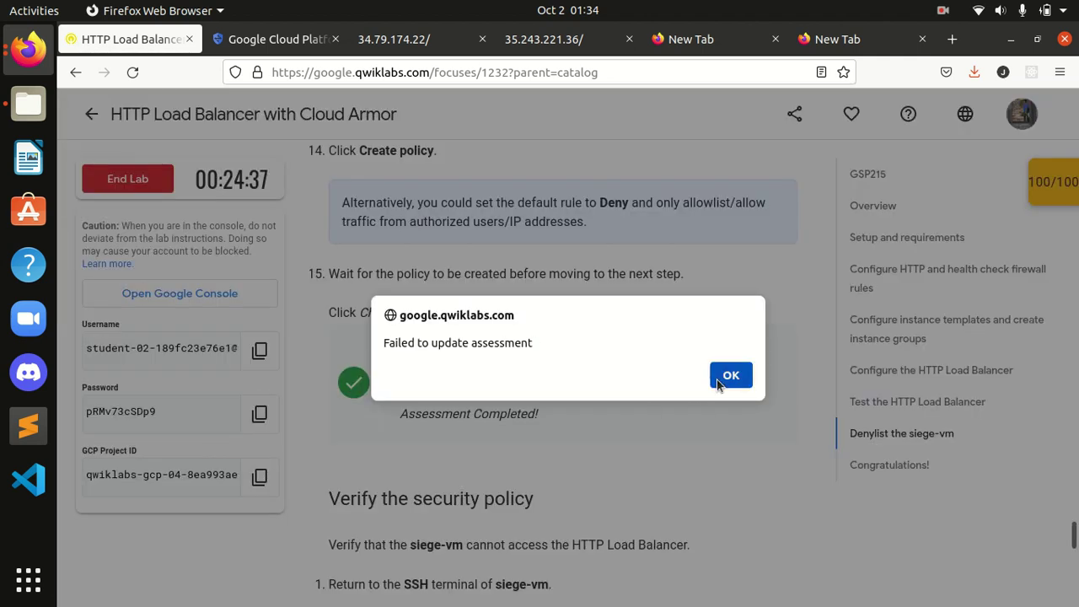
pyautogui.click(730, 377)
# Go to the lab's Congratulations section, end the lab and skip the satisfaction survey
pyautogui.moveTo(1075, 535); pyautogui.dragTo(1075, 573)
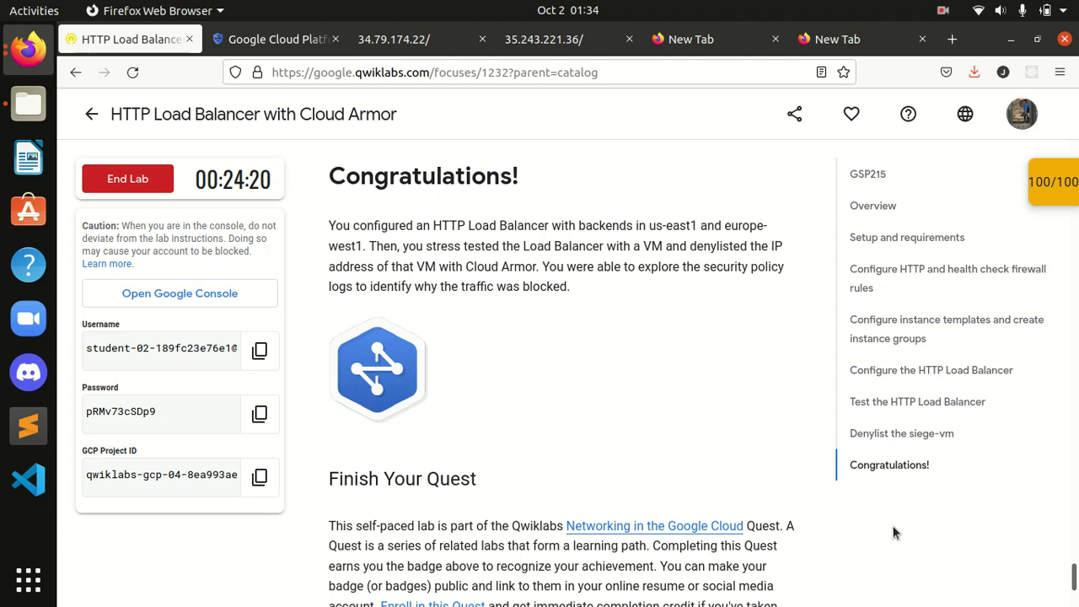
pyautogui.click(127, 179)
pyautogui.scroll(-2, 708, 419)
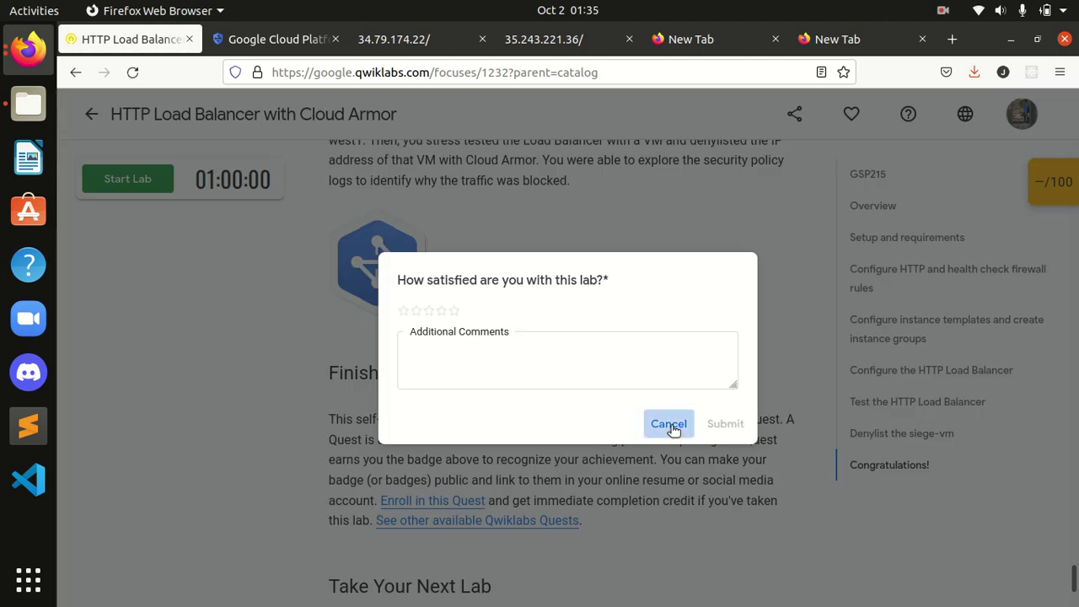
pyautogui.click(668, 424)
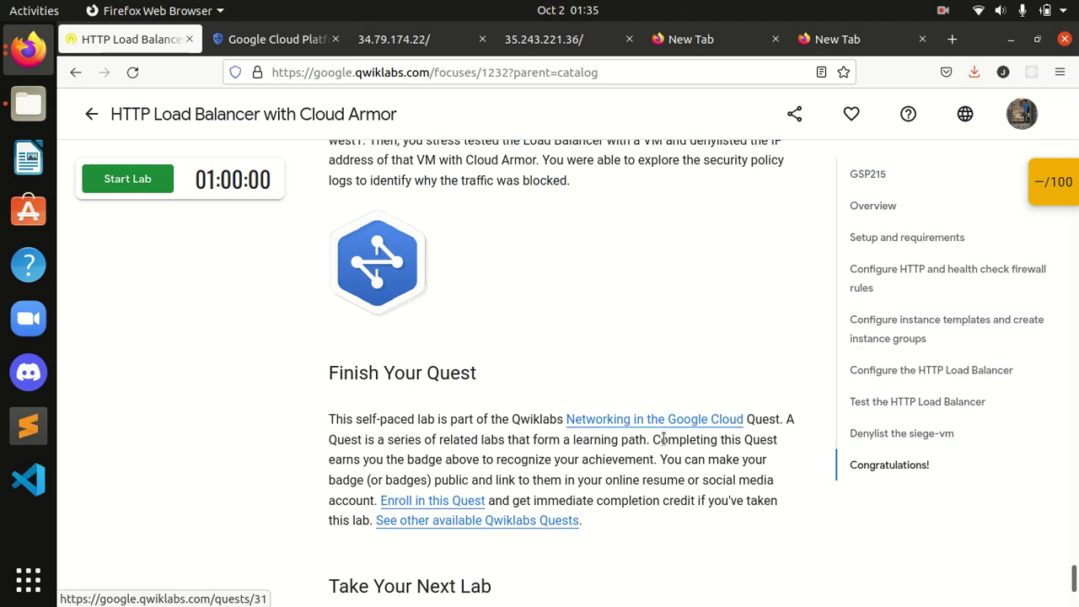